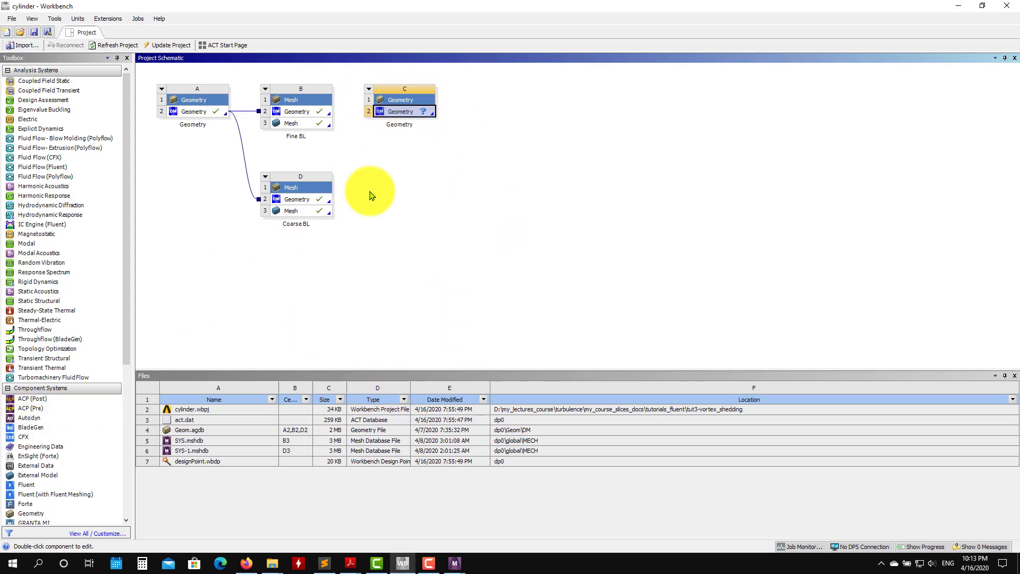
Switch to the Fine BL mesh in Meshing, examine the refinement and boundary layers around the cylinder, and close Meshing
mouse_move(460, 567)
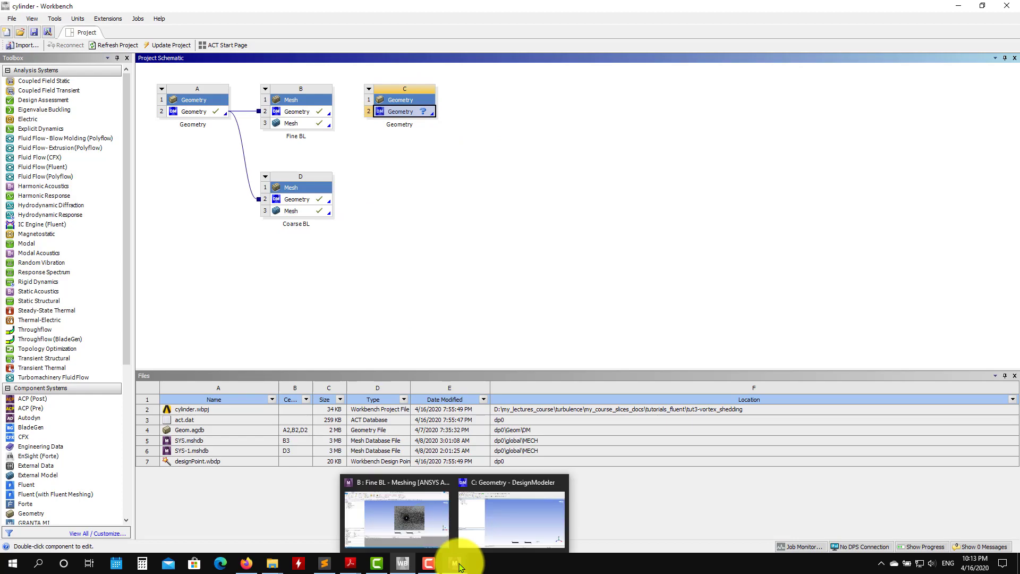
left_click(420, 502)
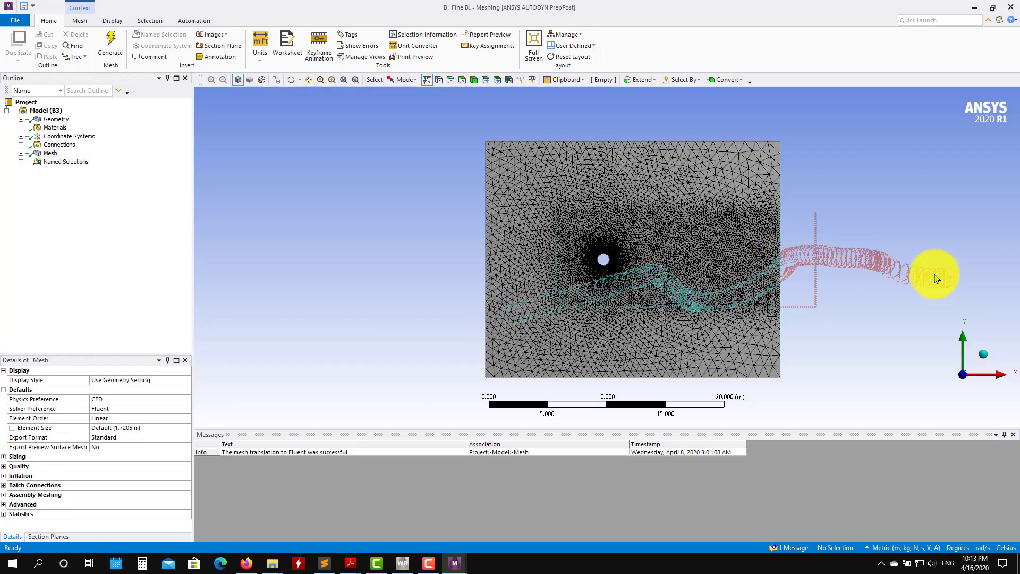
scroll(690, 289, "up", 5)
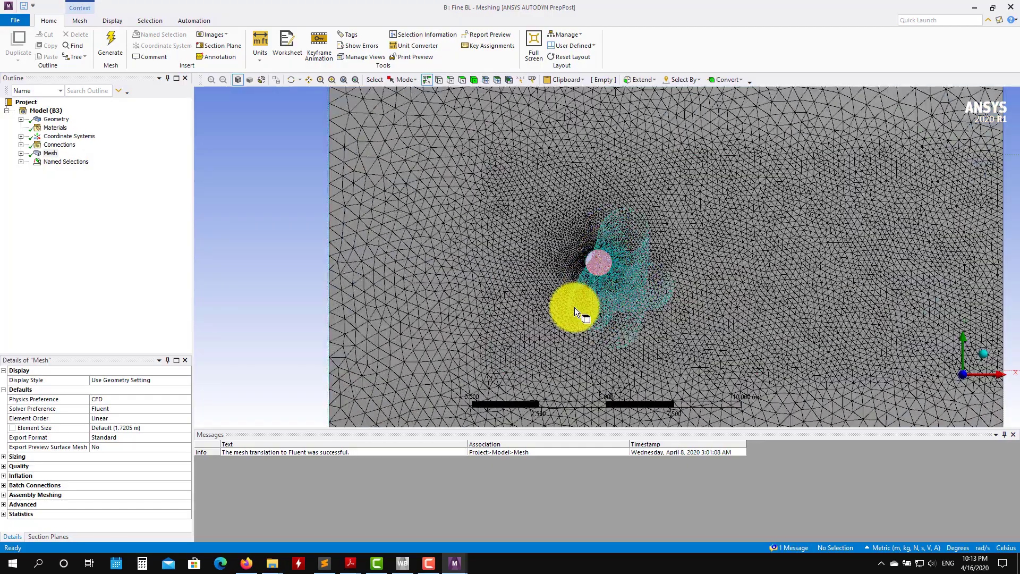
scroll(592, 297, "down", 3)
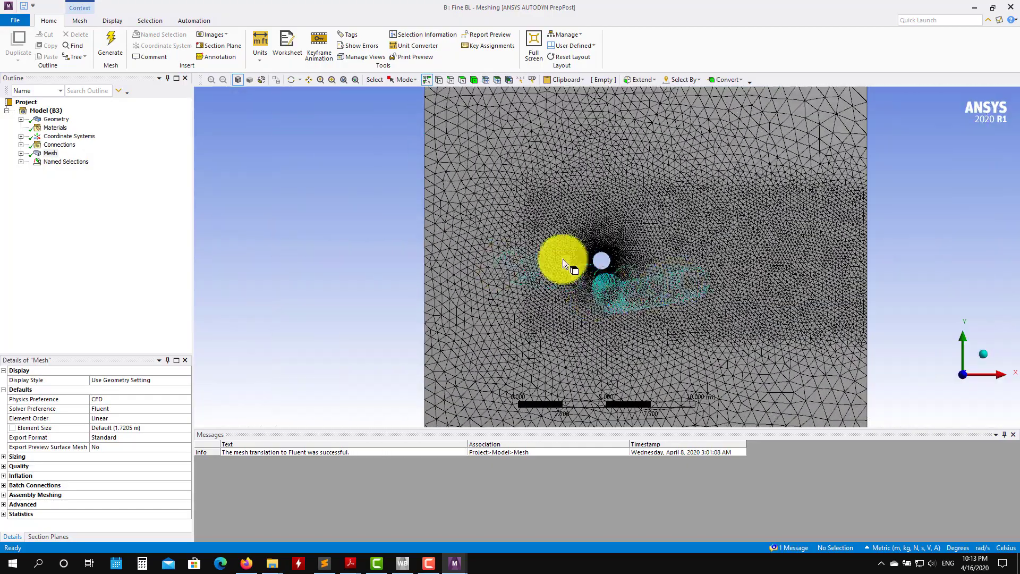
scroll(655, 260, "down", 2)
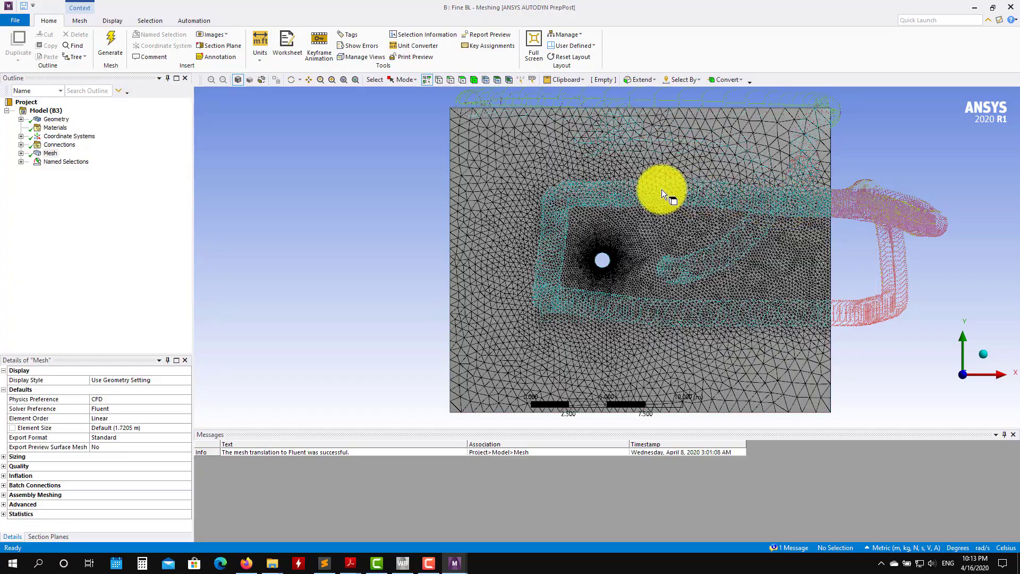
scroll(586, 291, "up", 2)
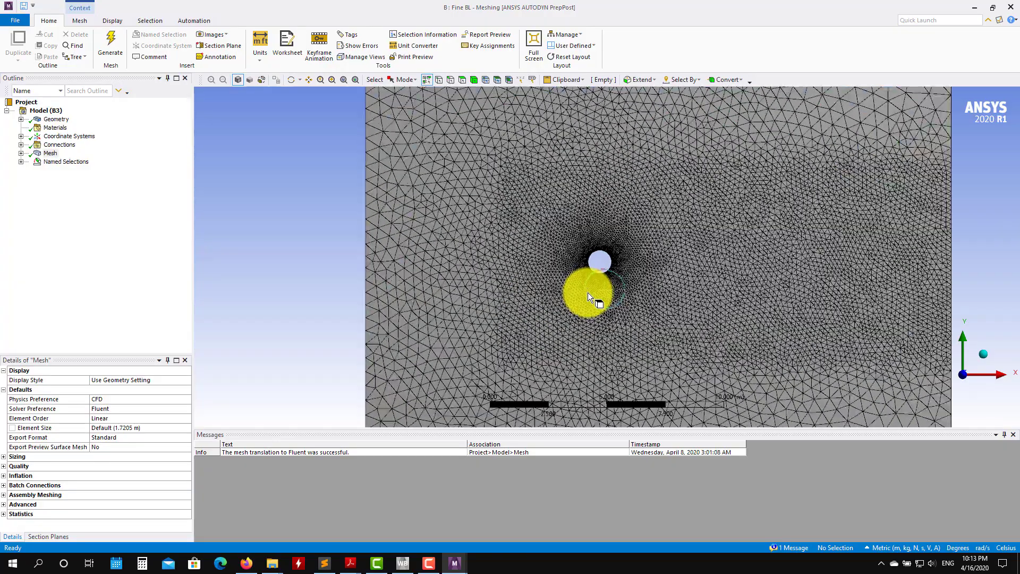
scroll(588, 292, "up", 6)
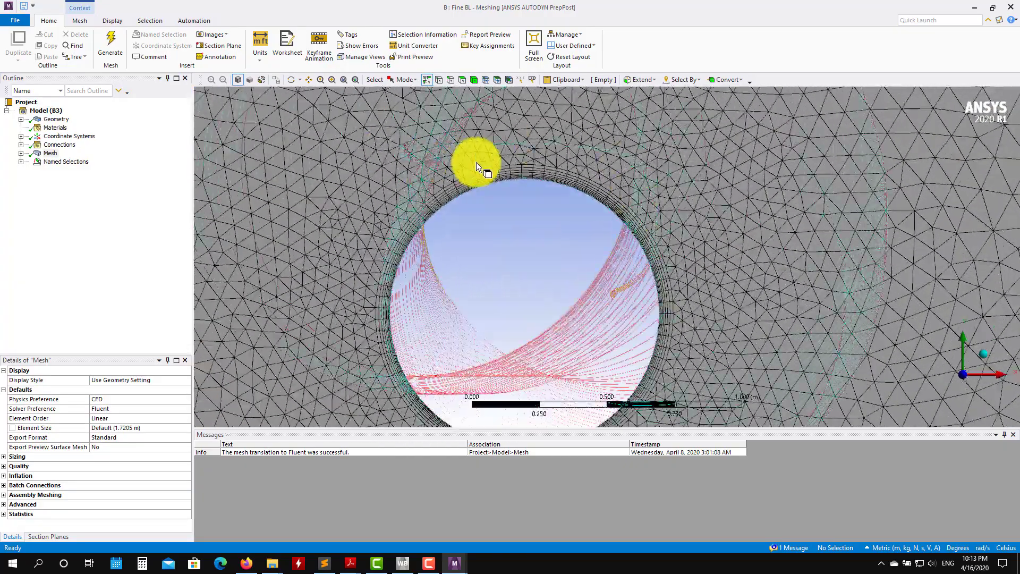
scroll(645, 276, "up", 3)
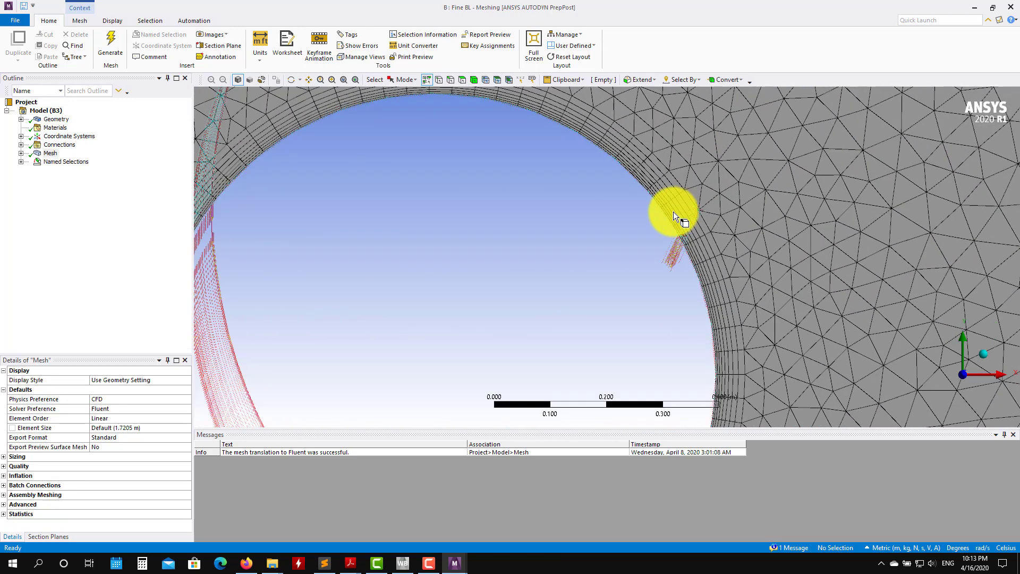
scroll(668, 223, "up", 2)
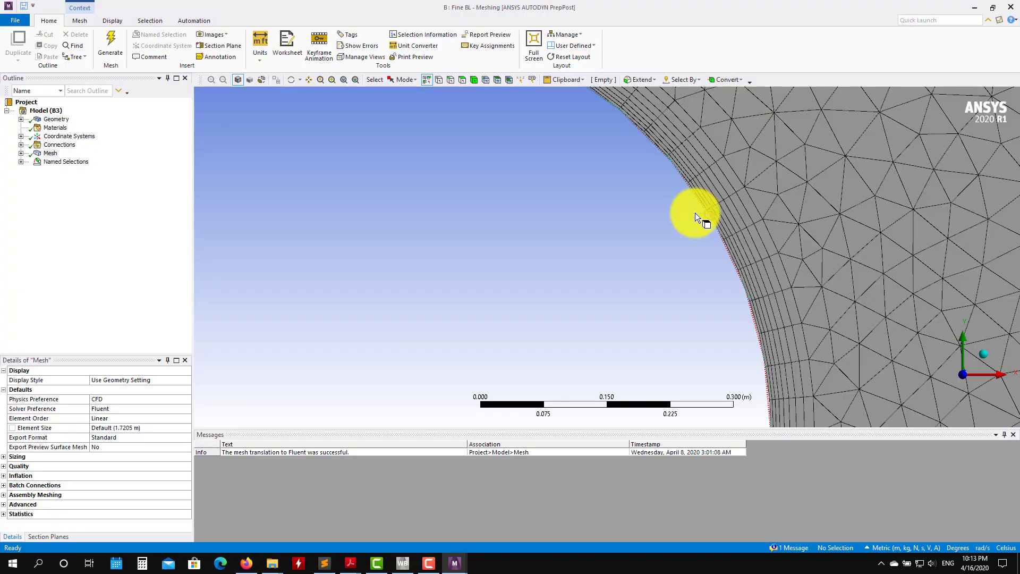
scroll(559, 257, "down", 10)
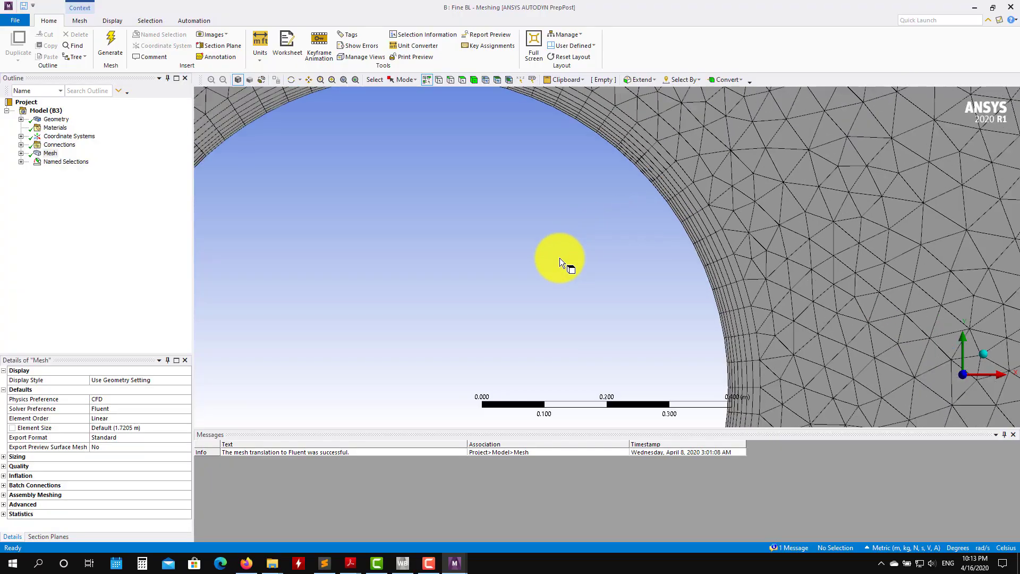
scroll(559, 258, "down", 10)
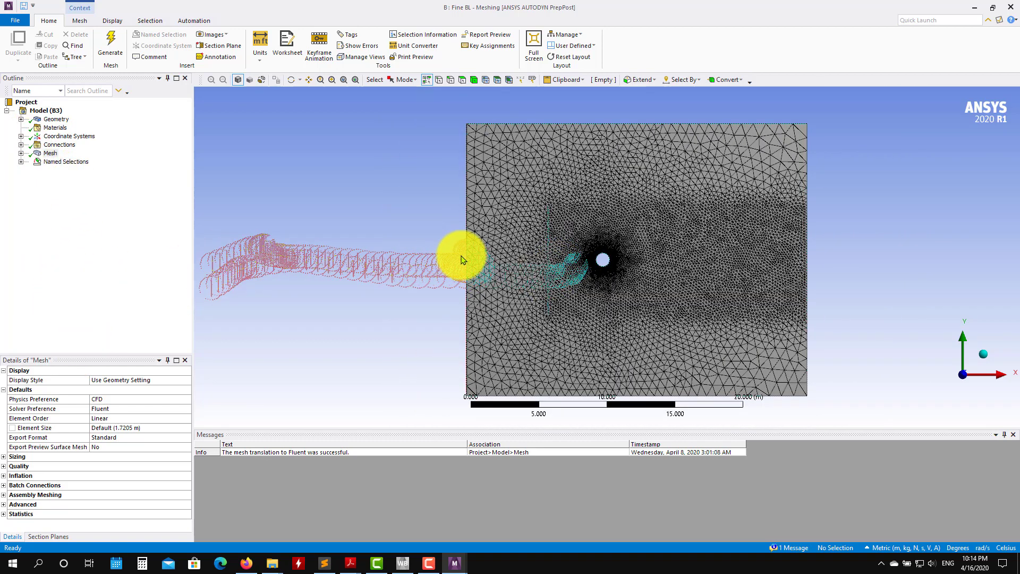
left_click(1011, 9)
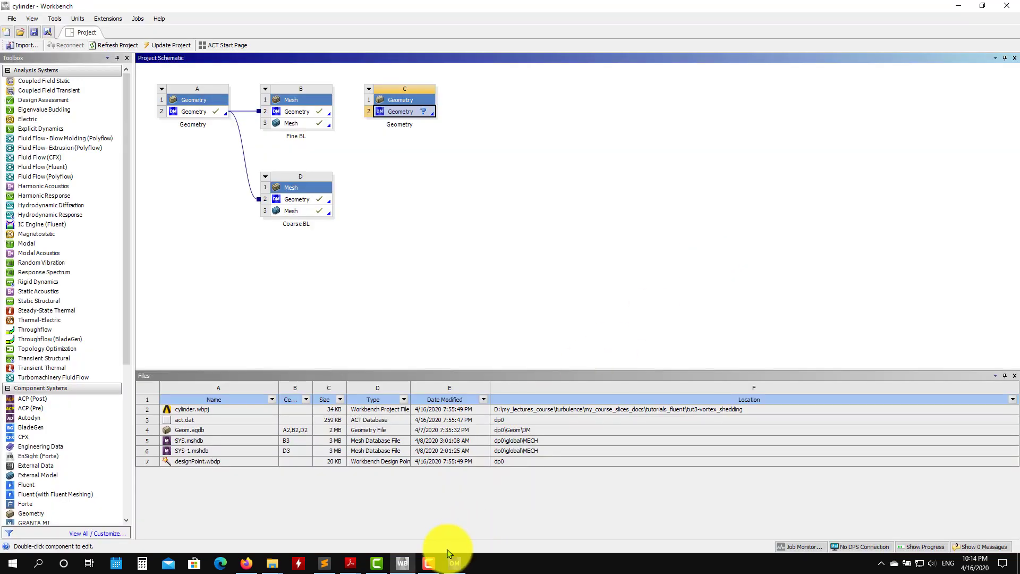
Switch to DesignModeler and start a new sketch on the XYPlane, viewed perpendicular to the plane
left_click(453, 566)
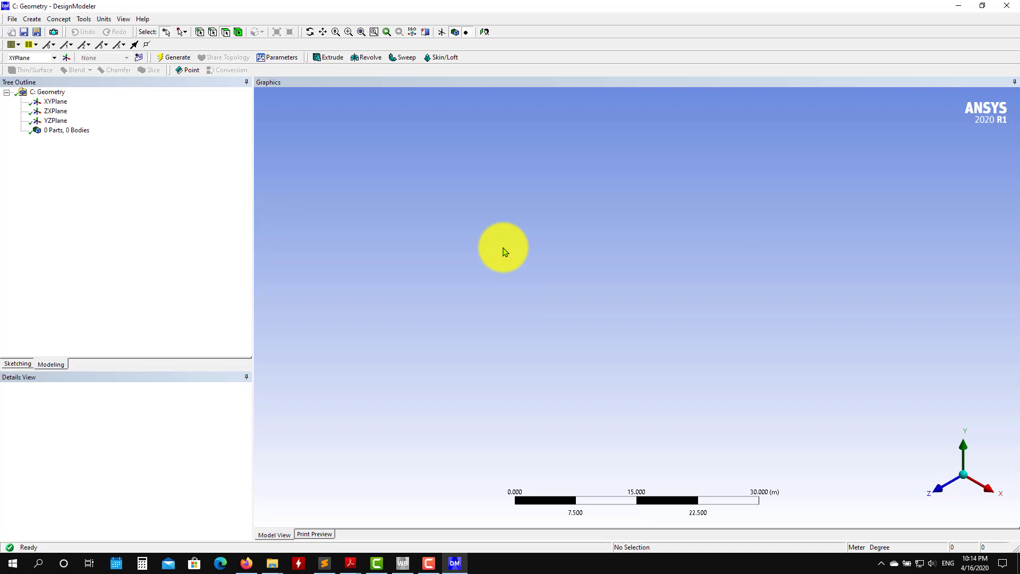
left_click(60, 104)
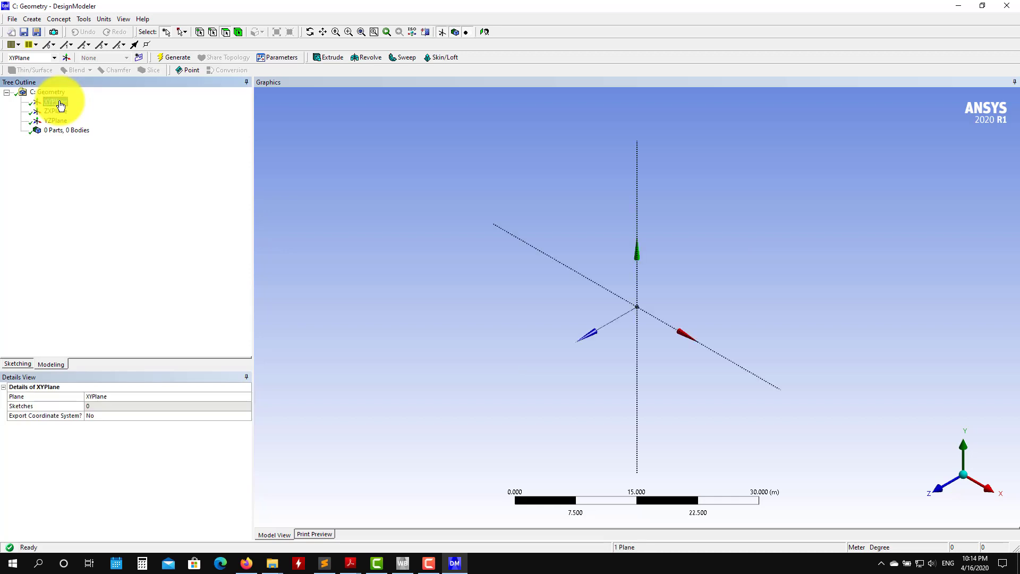
left_click(936, 489)
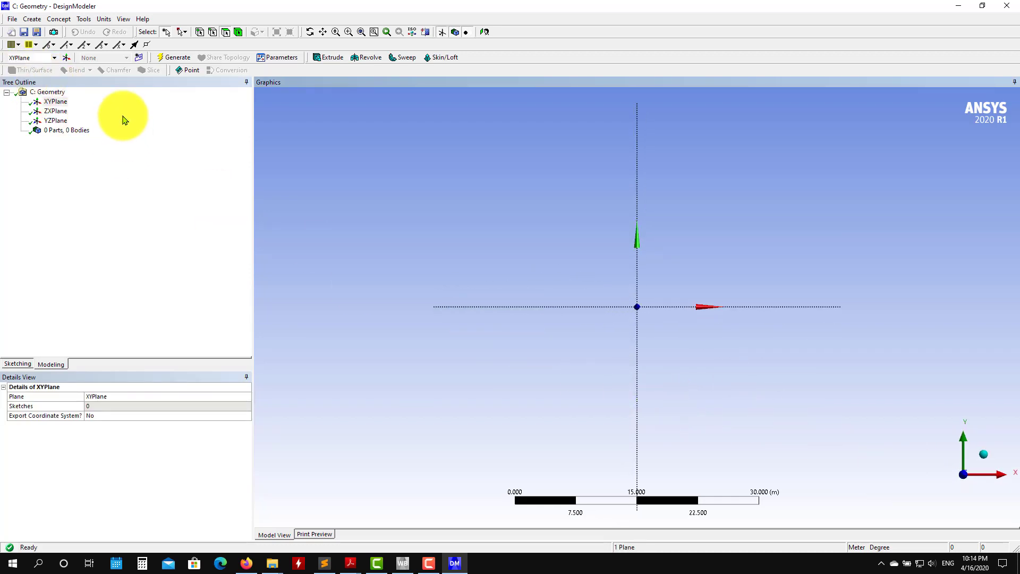
left_click(139, 59)
left_click(16, 365)
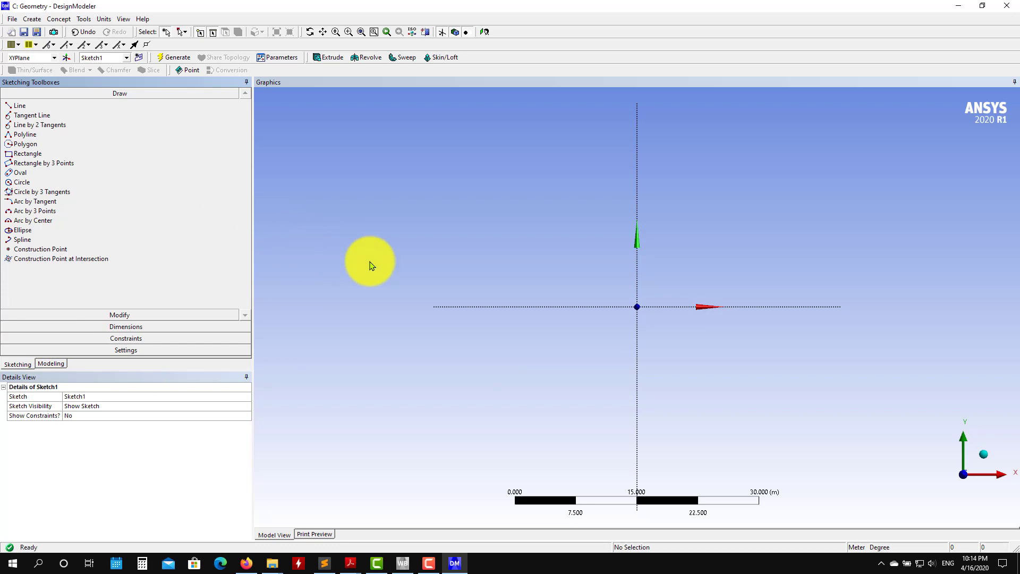
Display the 2D sketching grid with snapping enabled
left_click(32, 154)
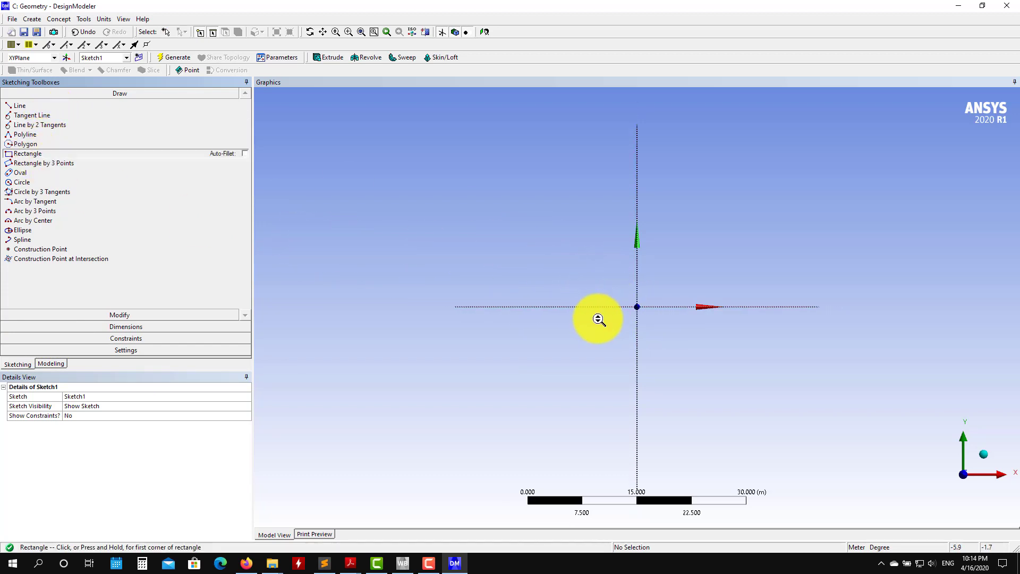
scroll(600, 317, "up", 3)
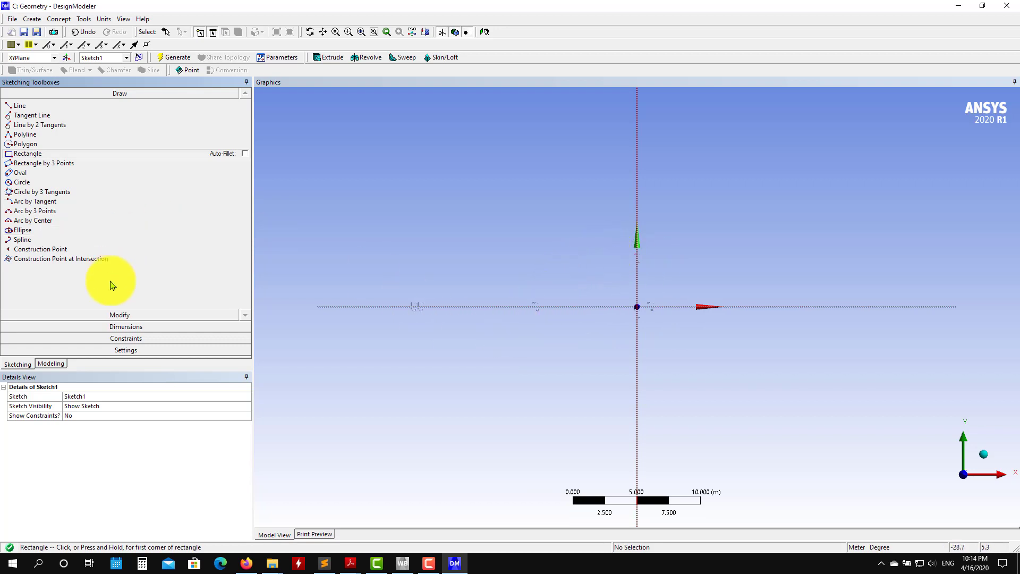
left_click(130, 352)
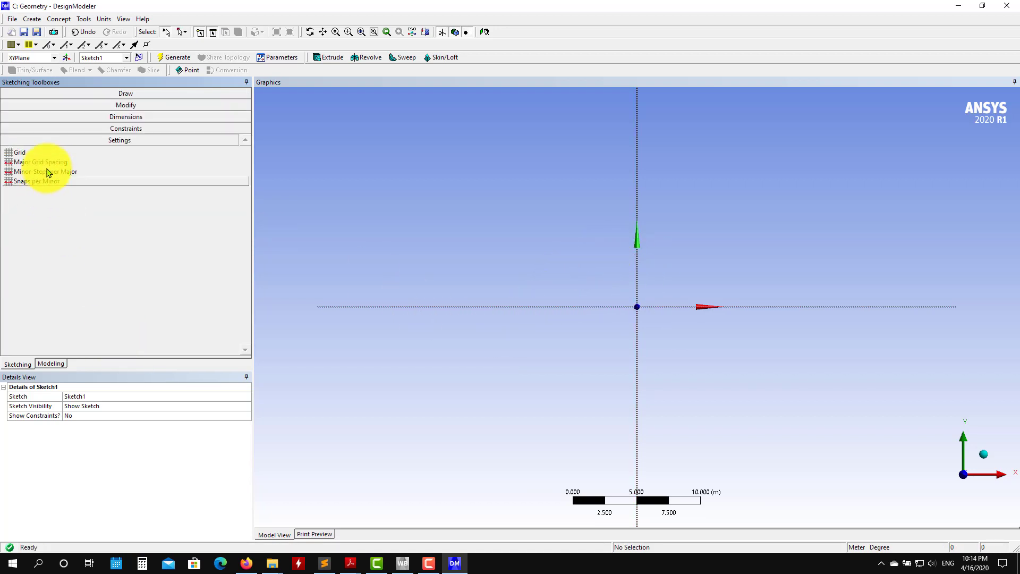
left_click(50, 153)
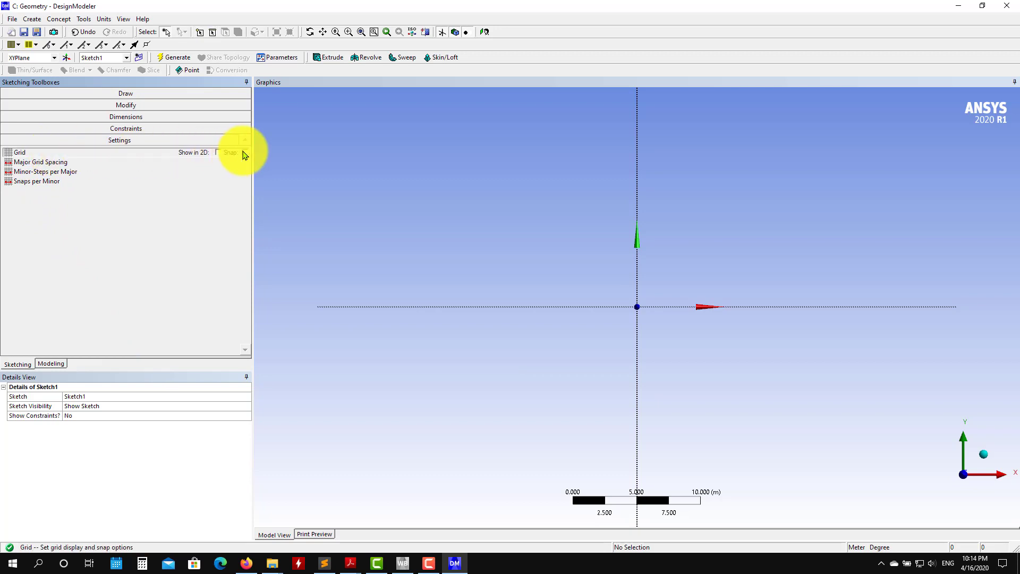
left_click(218, 154)
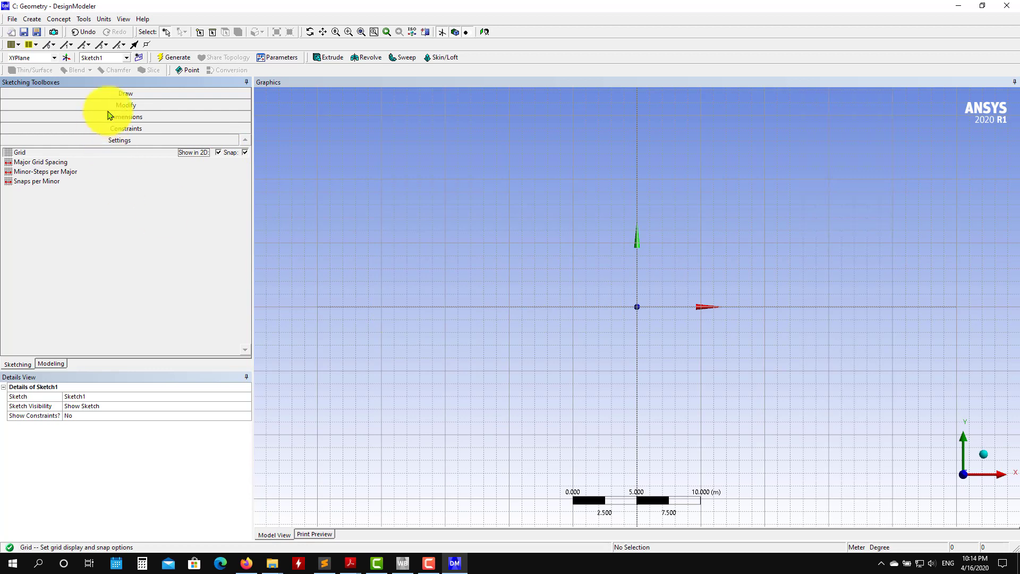
Draw a rectangle about 35 m by 22 m enclosing the origin and a circle about 2.2 m in radius centred on the origin
left_click(129, 96)
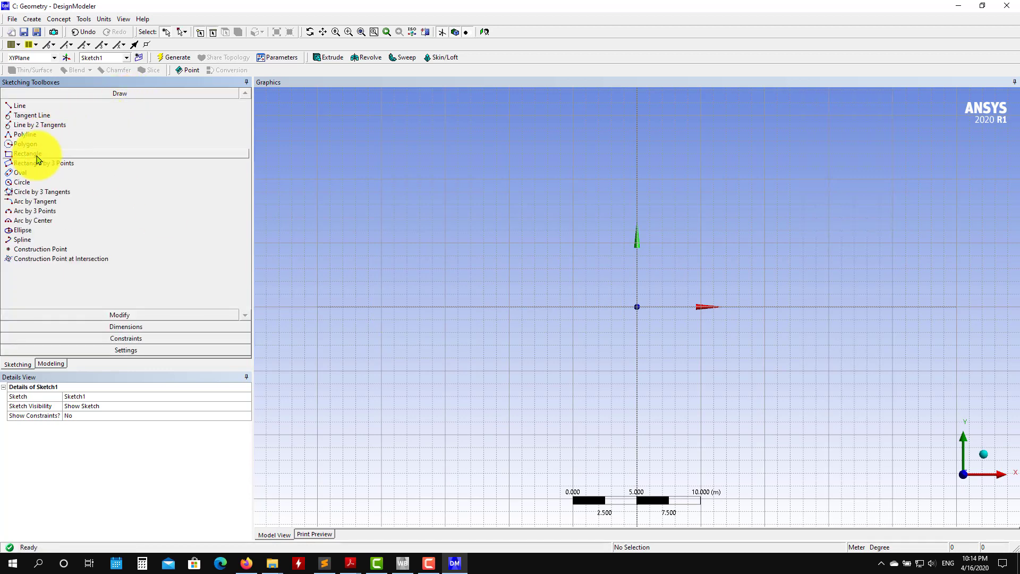
left_click(37, 156)
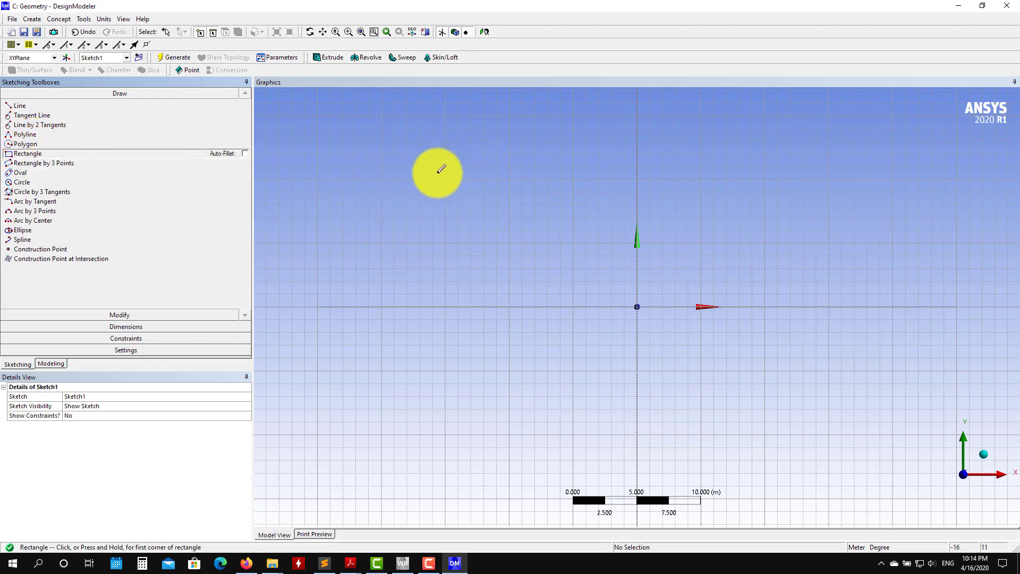
left_click(455, 186)
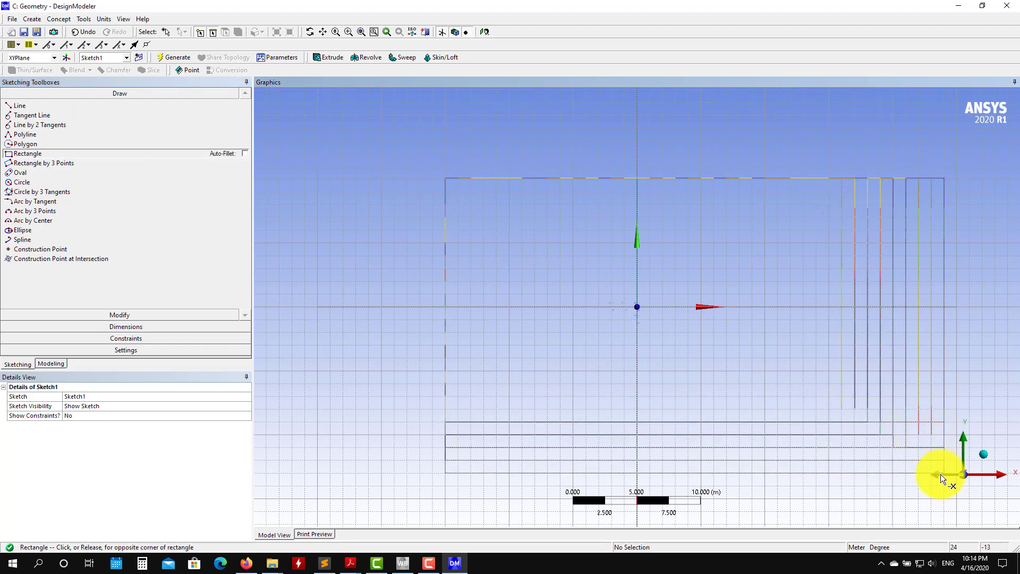
left_click(893, 460)
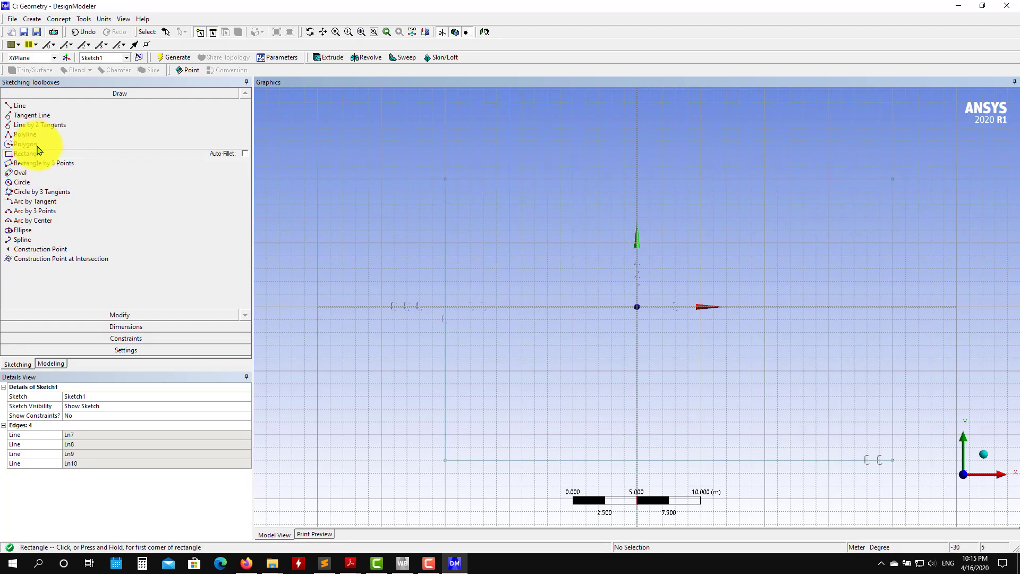
left_click(22, 182)
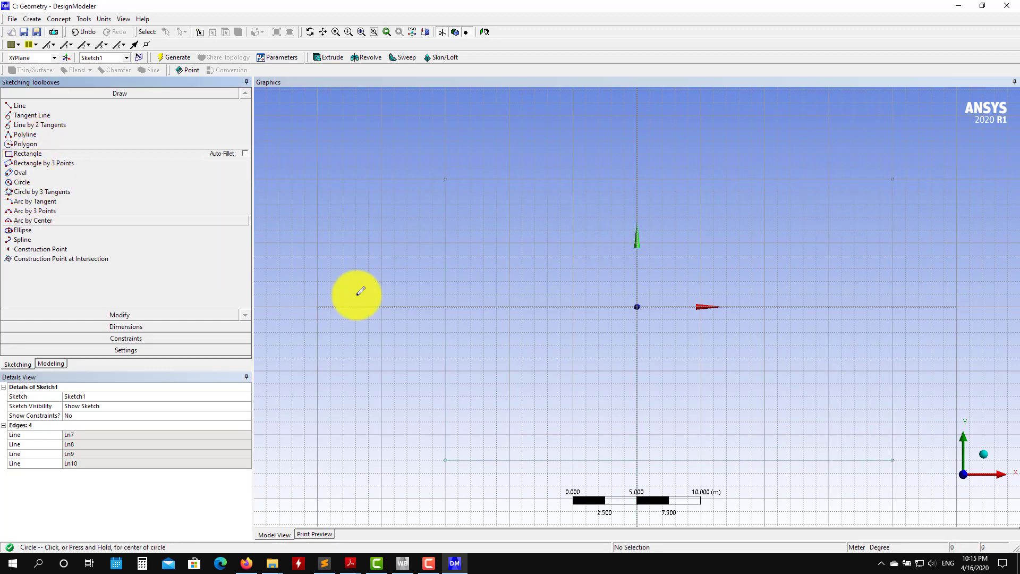
left_click_drag(638, 307, 658, 286)
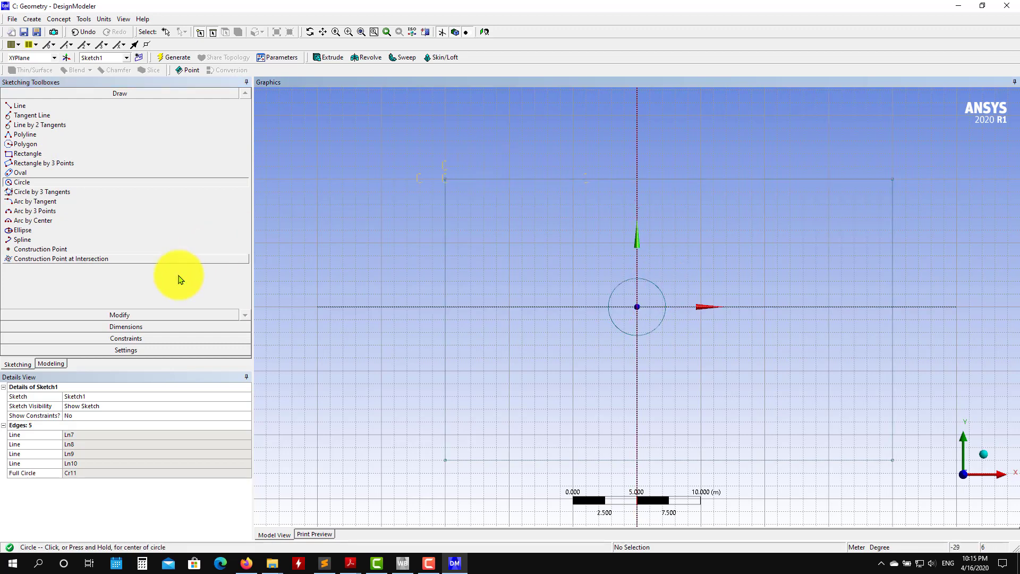
Add a vertical dimension between the horizontal axis and the rectangle's upper edge, placed outside the rectangle
left_click(154, 326)
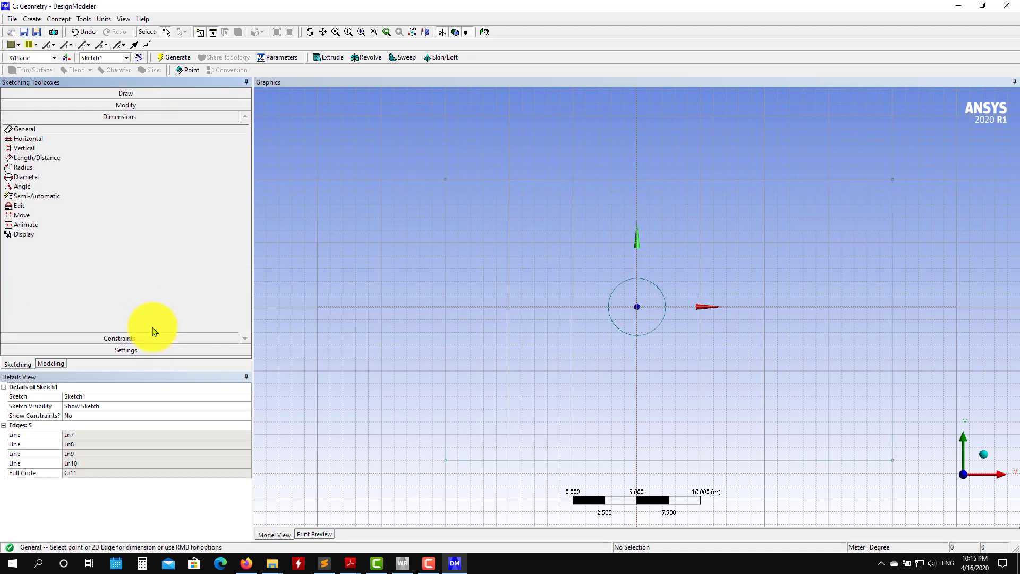
left_click(24, 149)
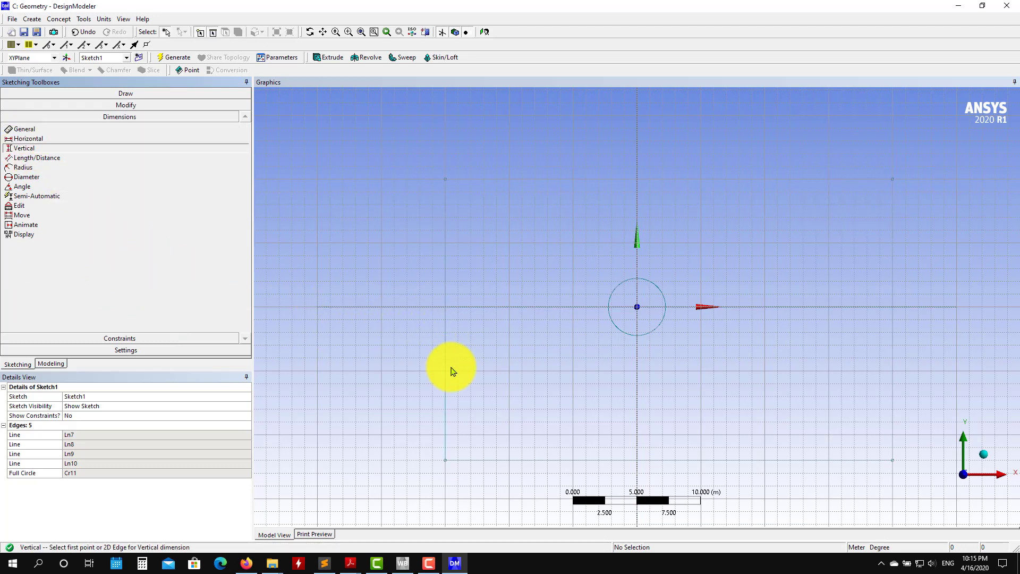
left_click(505, 307)
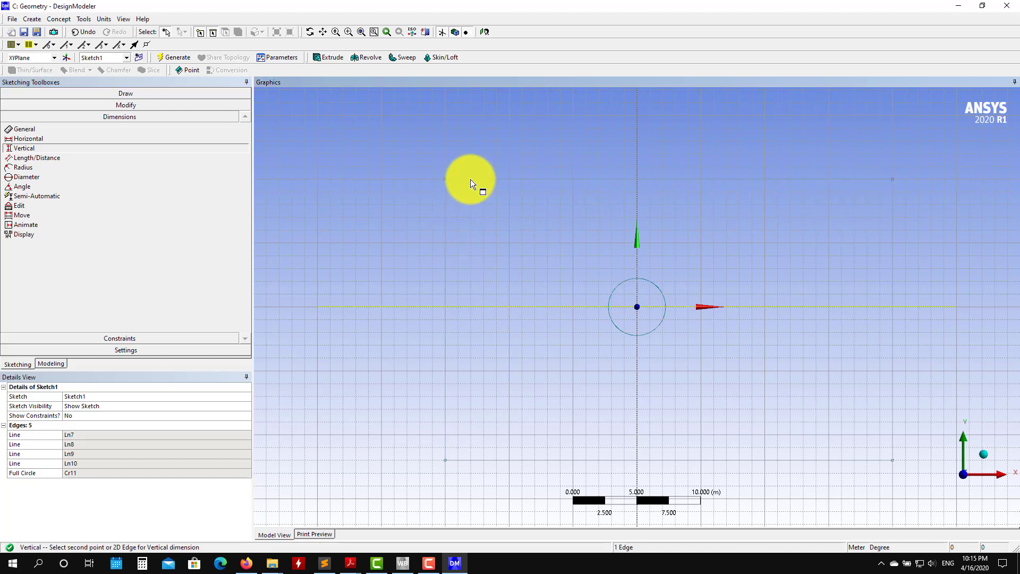
left_click(470, 179)
left_click(359, 220)
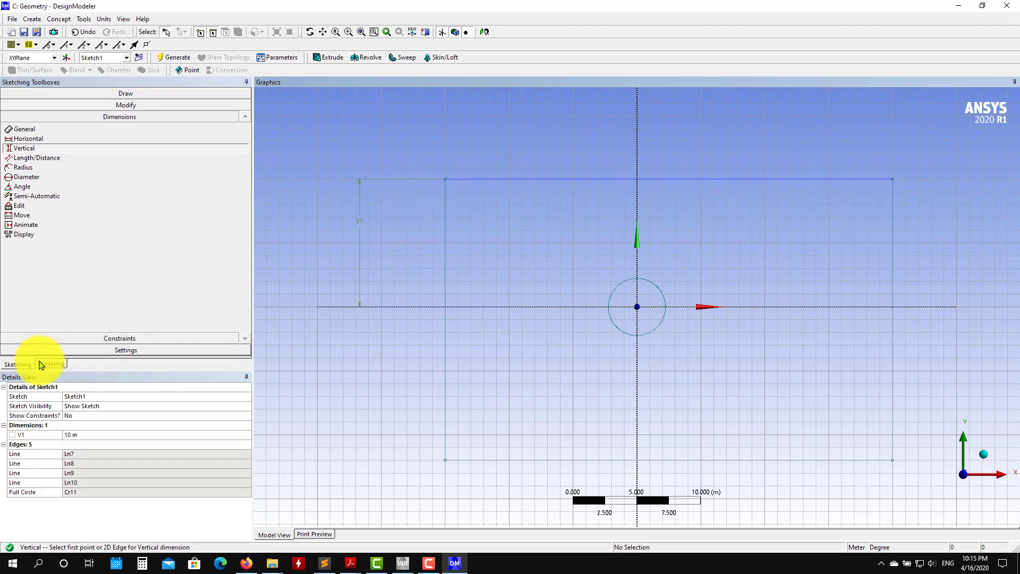
Hide the 2D sketching grid and turn off grid snapping
left_click(120, 340)
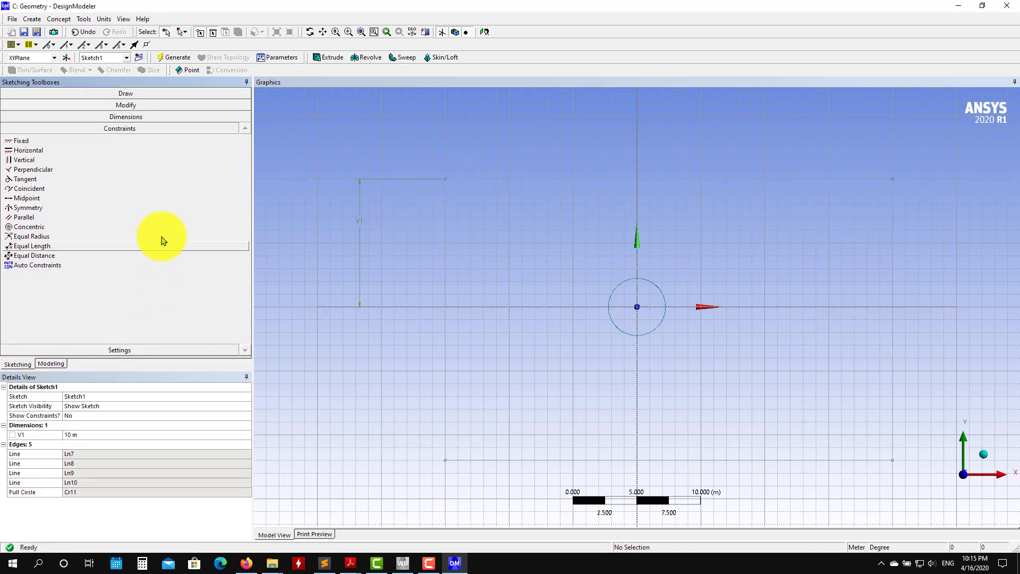
left_click(127, 349)
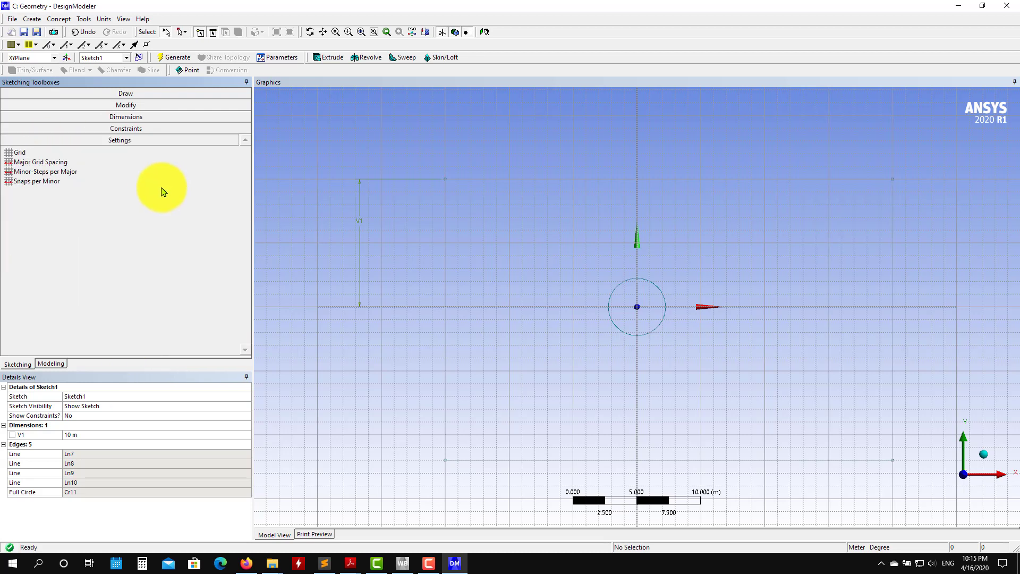
left_click(41, 154)
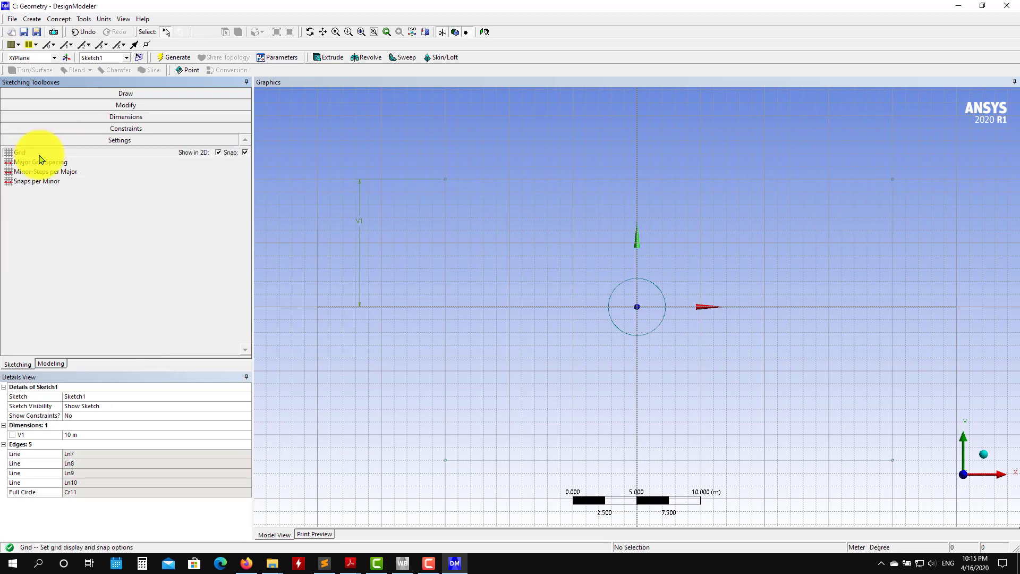
left_click(218, 153)
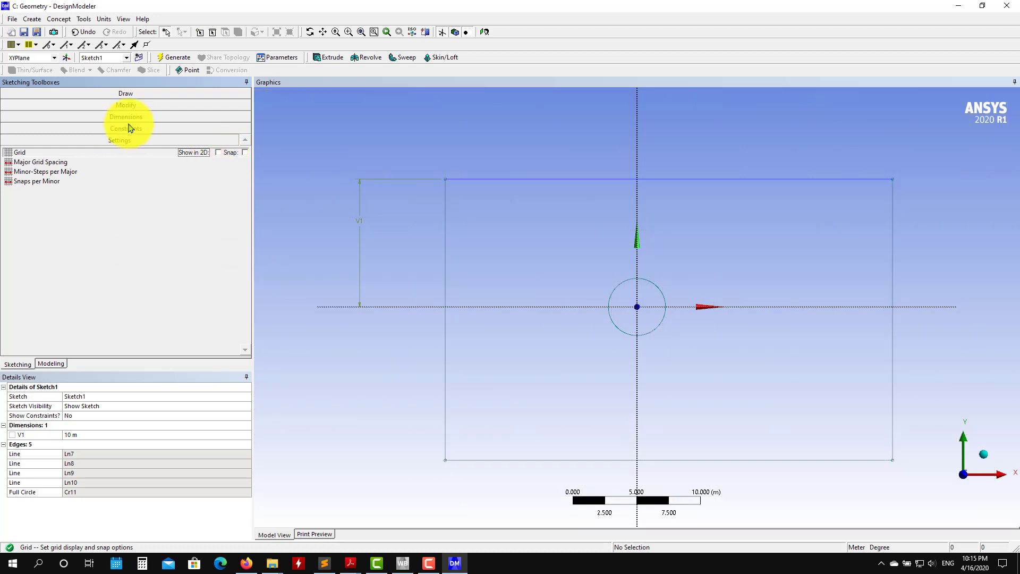
Add a vertical dimension between the horizontal axis and the rectangle's lower edge, placed outside the rectangle, and set it to 10 m
left_click(132, 105)
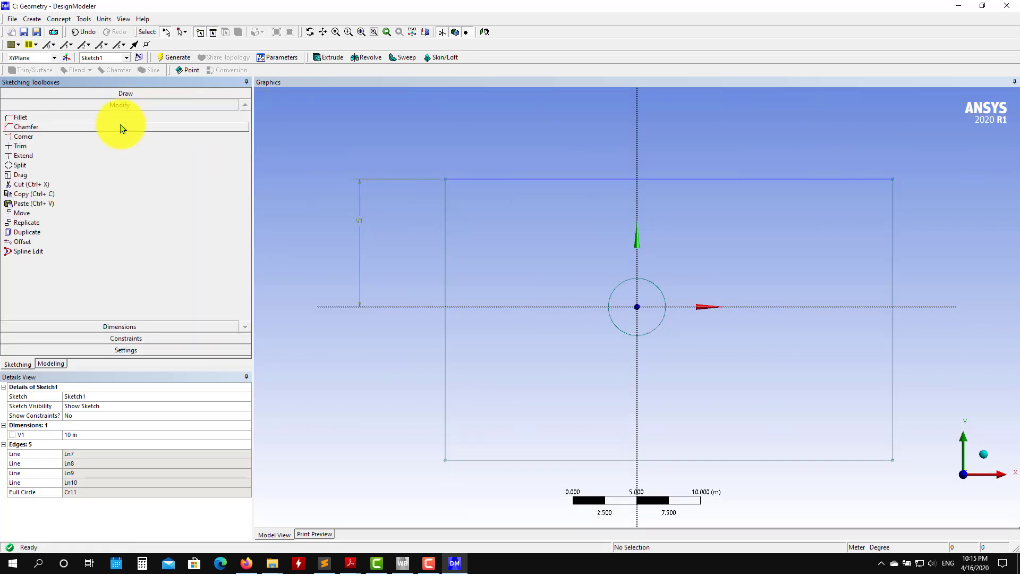
left_click(133, 326)
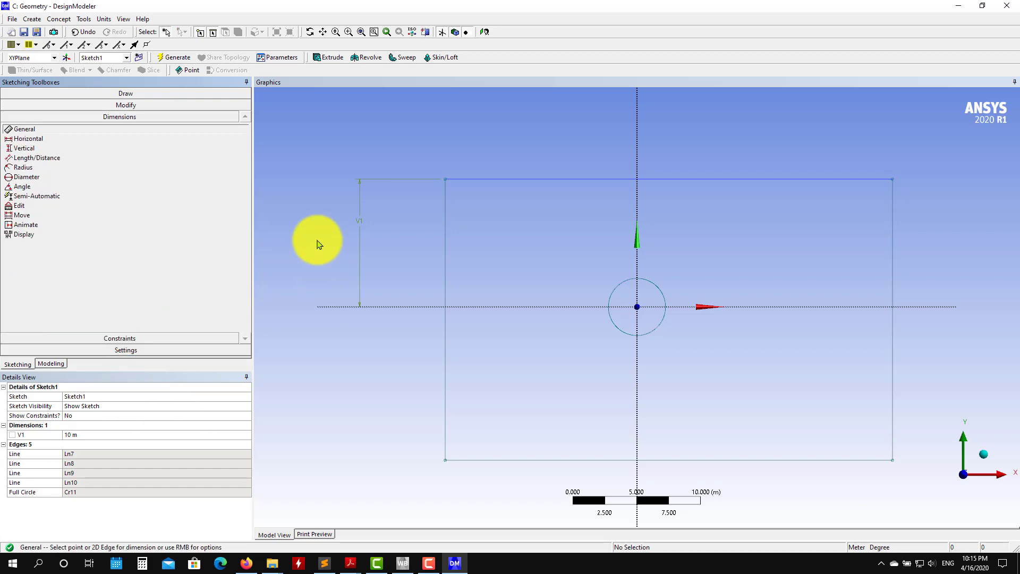
left_click(97, 438)
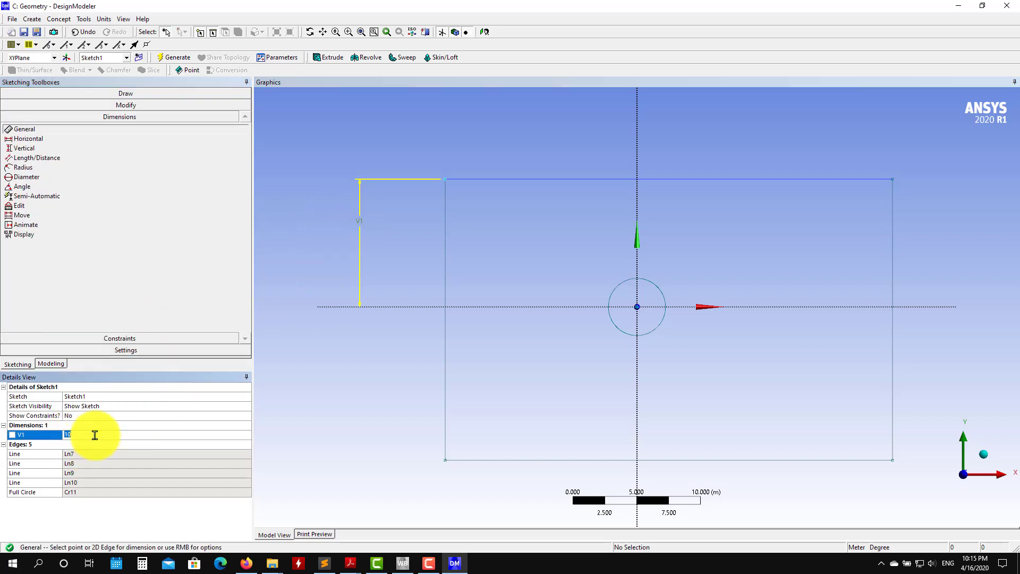
left_click(32, 148)
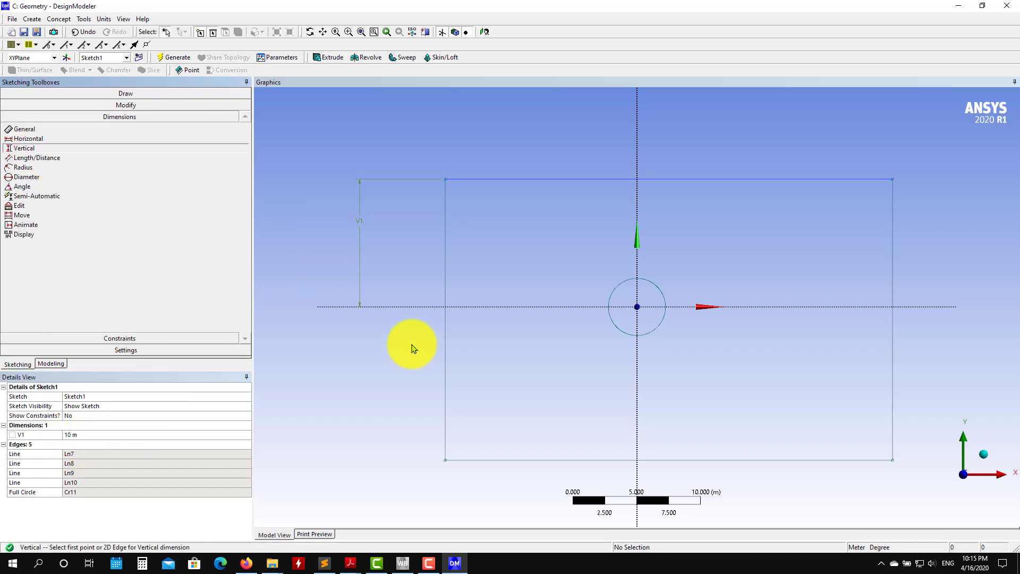
left_click(466, 306)
left_click(488, 460)
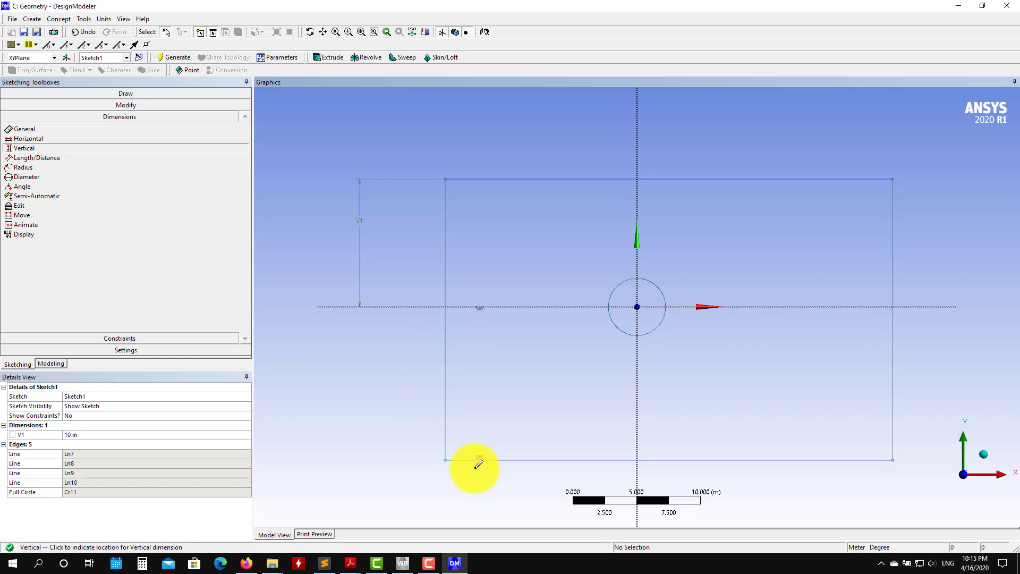
left_click(363, 422)
left_click(94, 444)
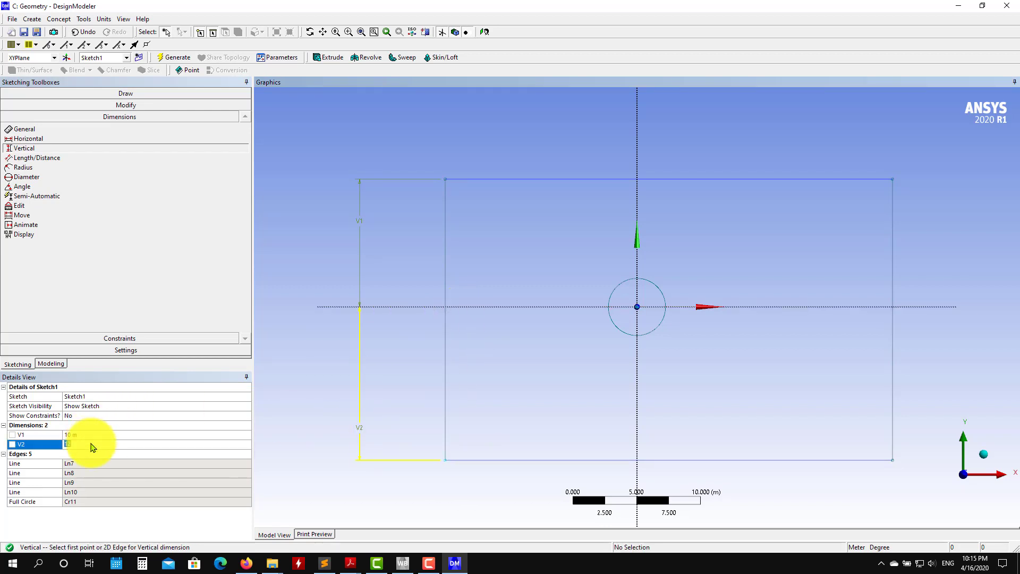
type("10")
key("Return")
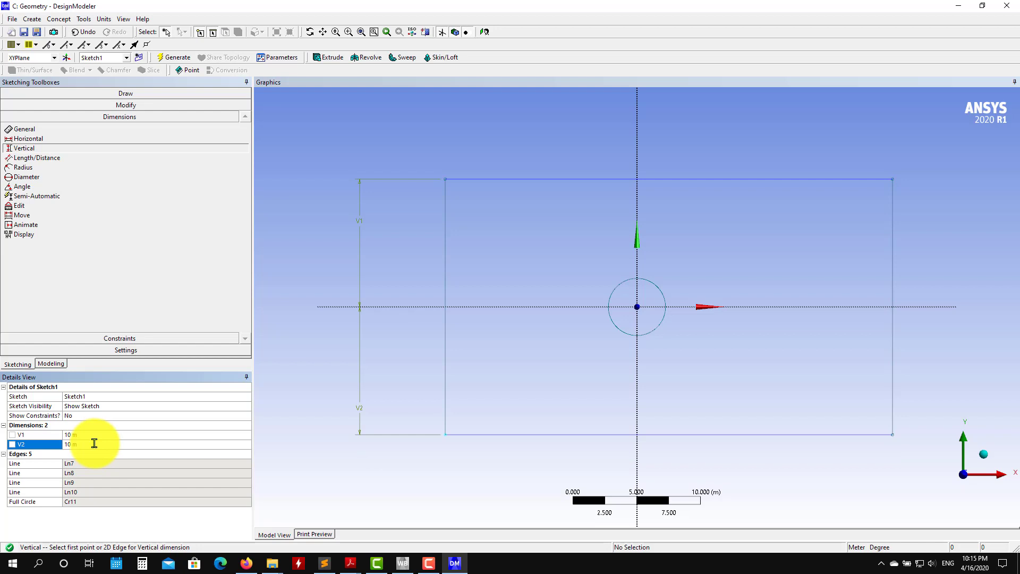
Add a diameter dimension to the circle at the origin and set it to 1 m
left_click(26, 177)
left_click(623, 333)
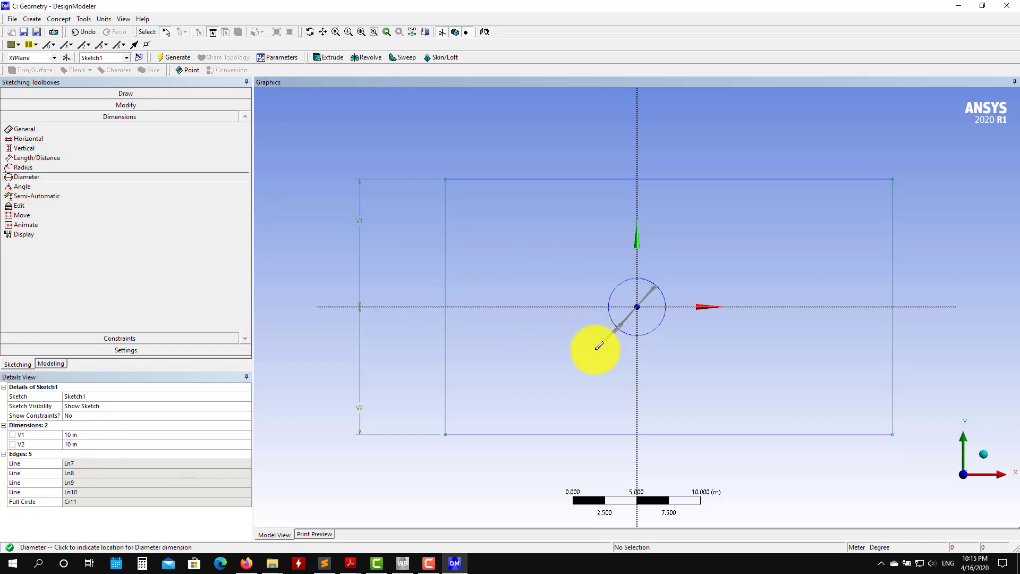
left_click(594, 346)
left_click(105, 433)
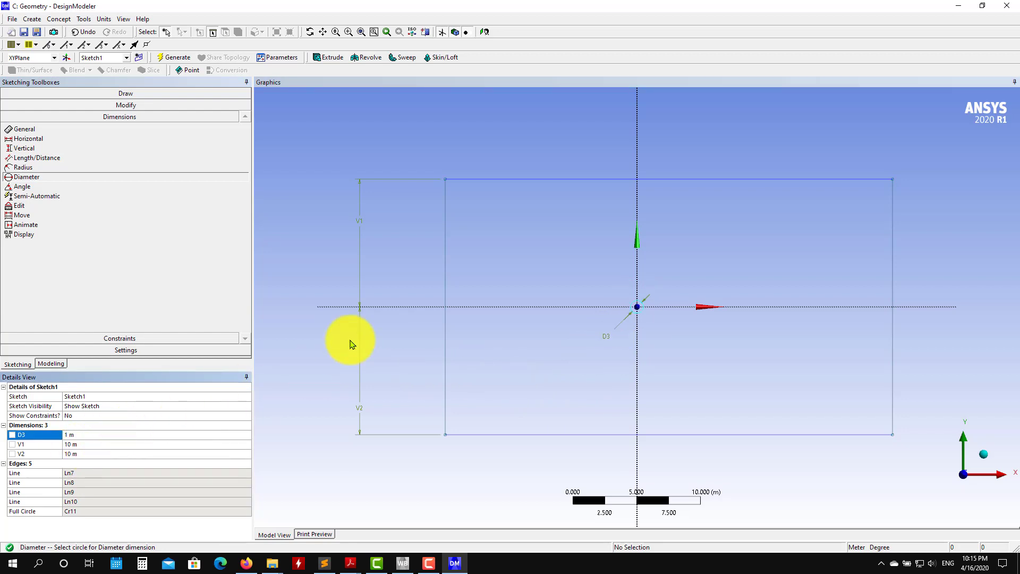
Add a horizontal dimension between the vertical axis and the rectangle's left edge, placed above the rectangle, and set it to 10 m
left_click(32, 140)
left_click(637, 205)
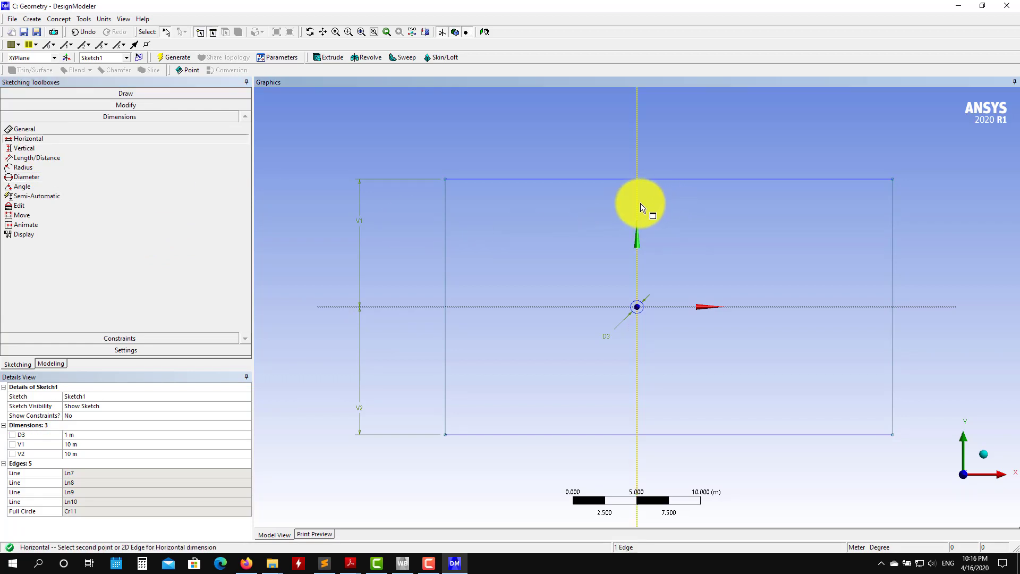
left_click(446, 221)
left_click(519, 142)
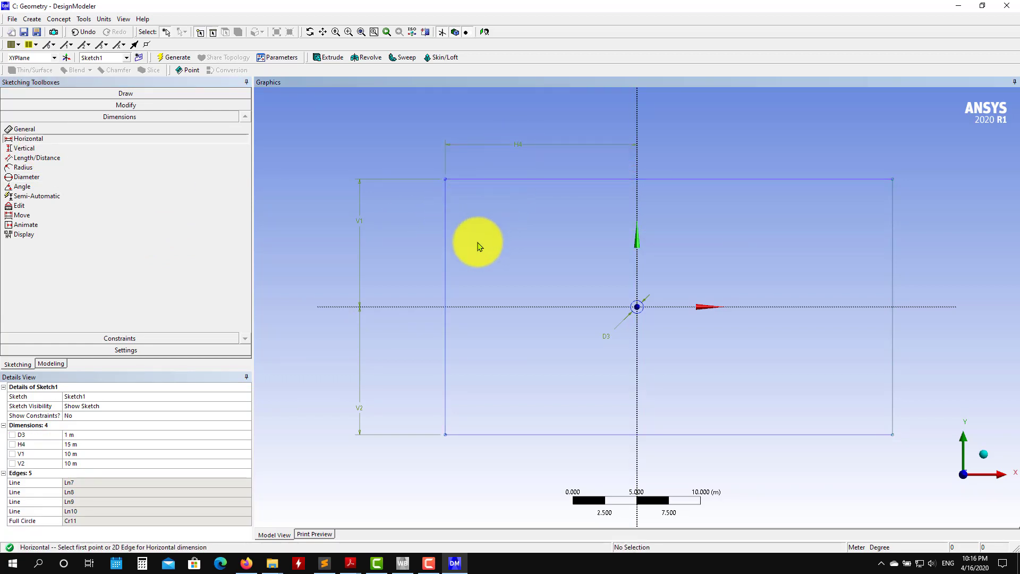
left_click(112, 444)
type("1")
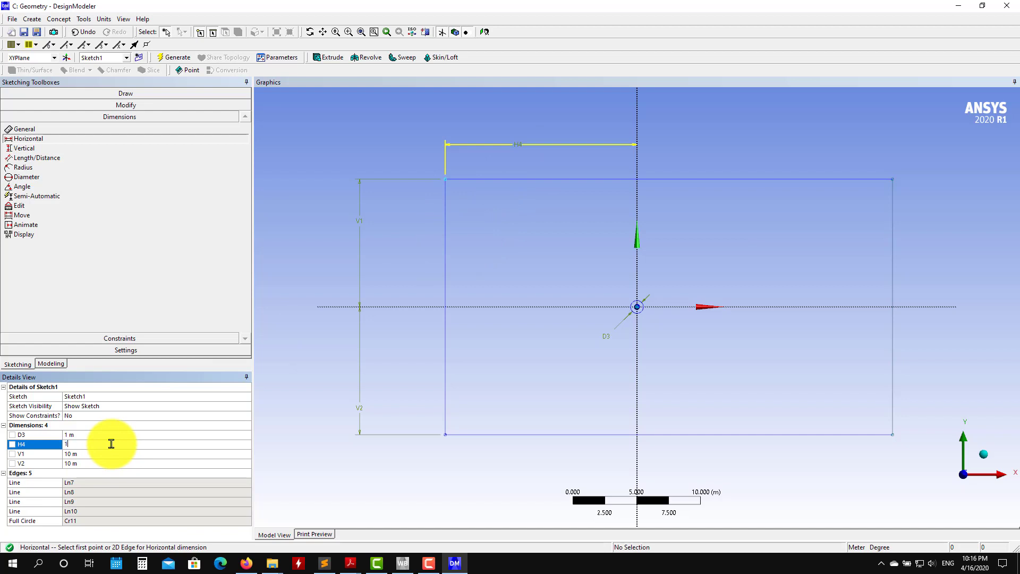
type("0")
key("Return")
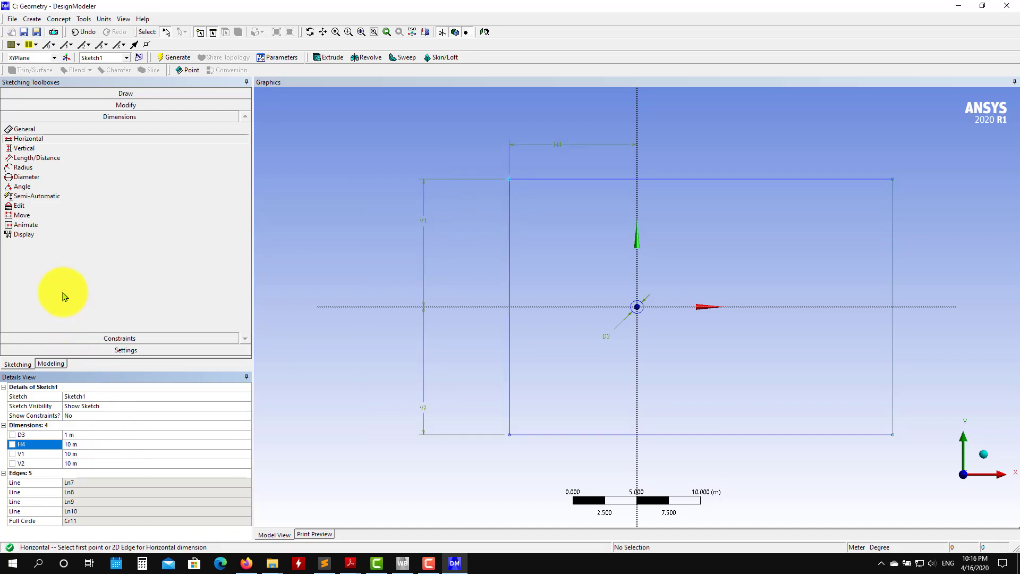
Add a horizontal dimension between the vertical axis and the rectangle's right edge, placed above the rectangle
left_click(639, 204)
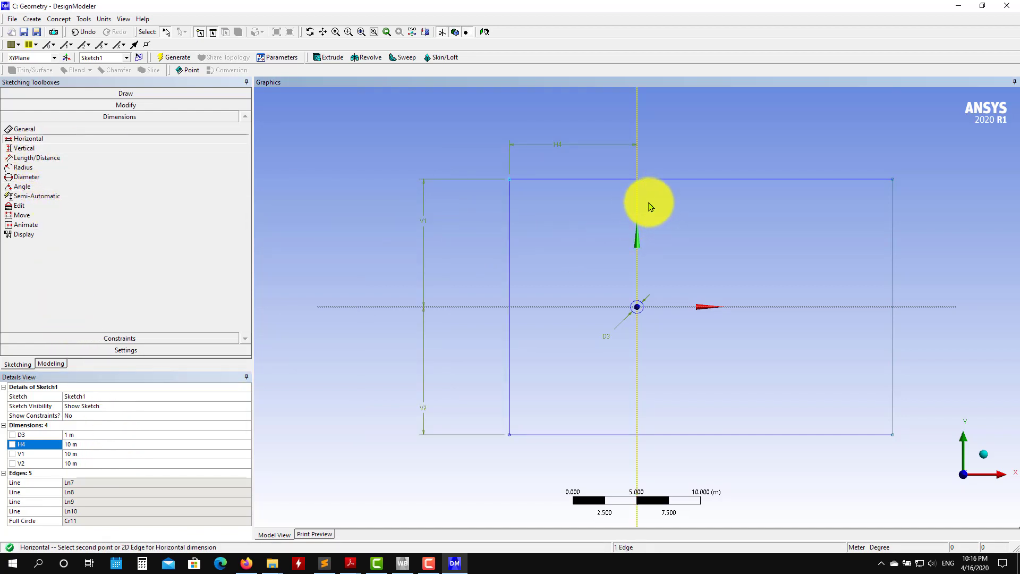
left_click(893, 209)
left_click(802, 139)
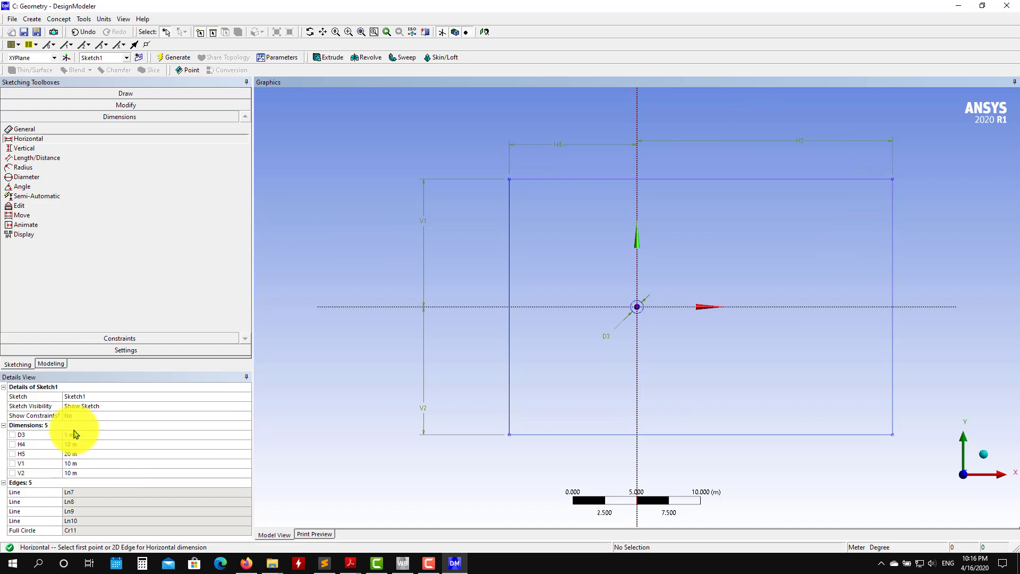
Generate a surface from Sketch1 with the Surfaces From Sketches feature, using the Add Frozen operation
left_click(52, 364)
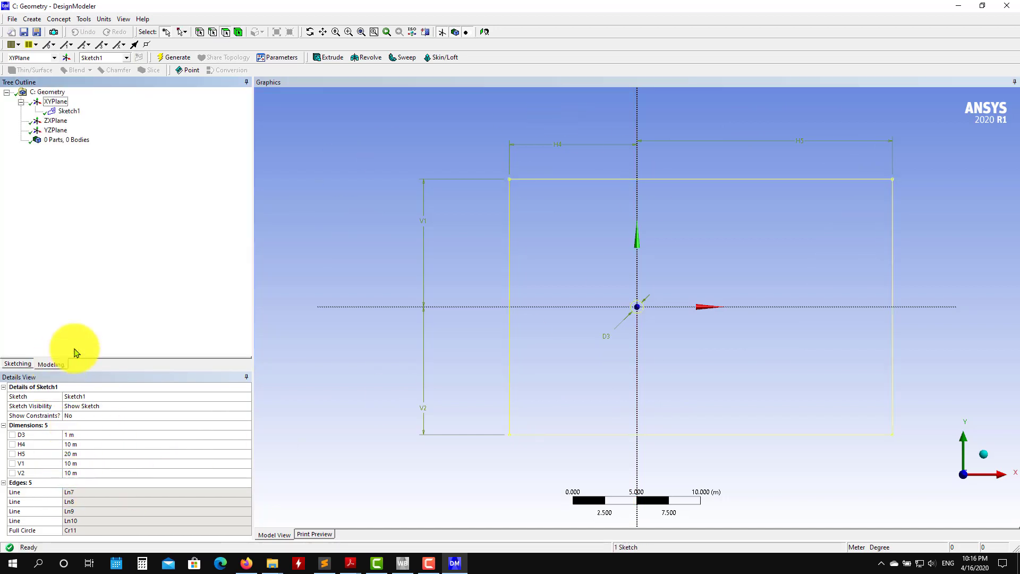
left_click(57, 19)
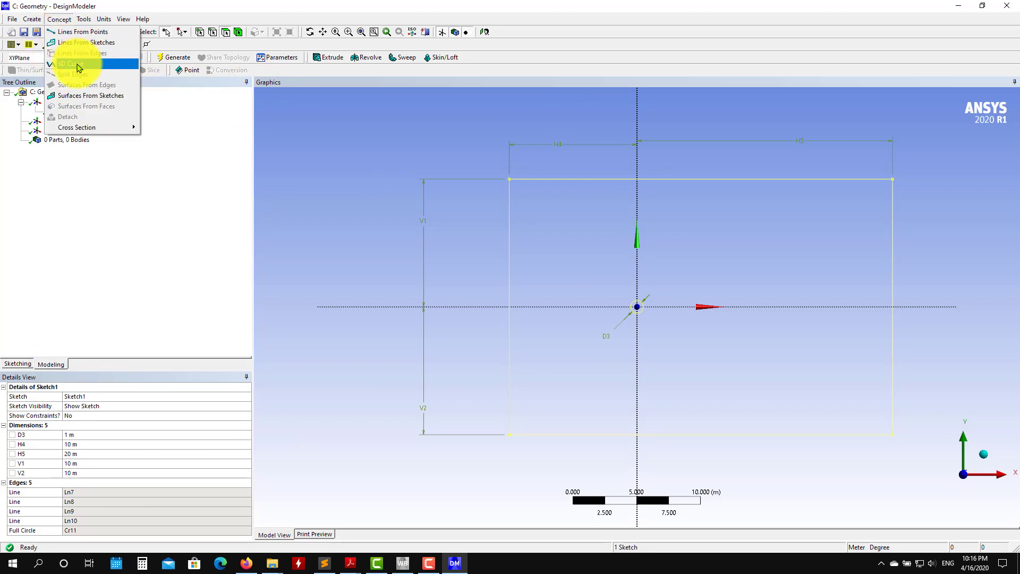
left_click(113, 96)
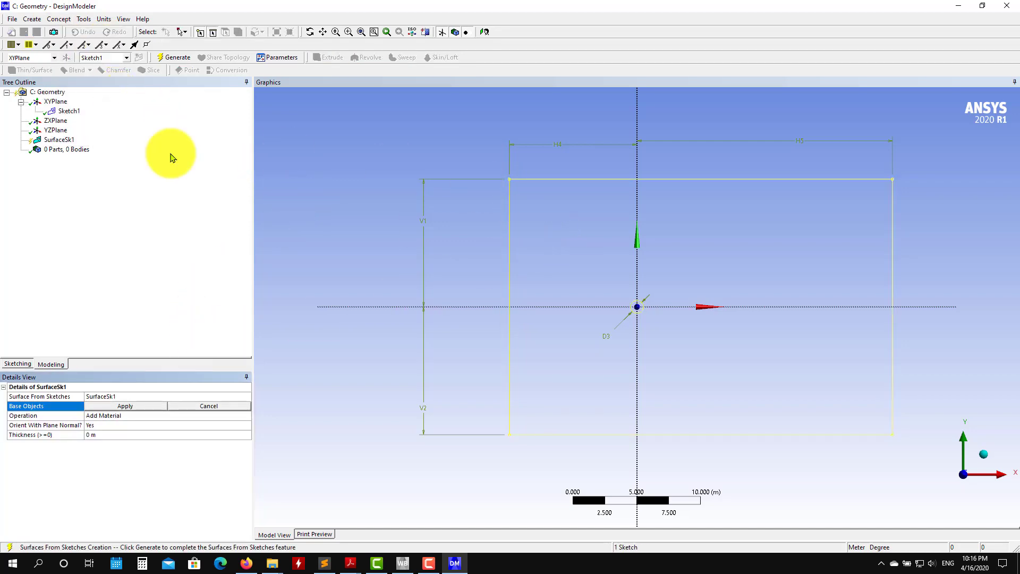
left_click(69, 111)
left_click(128, 406)
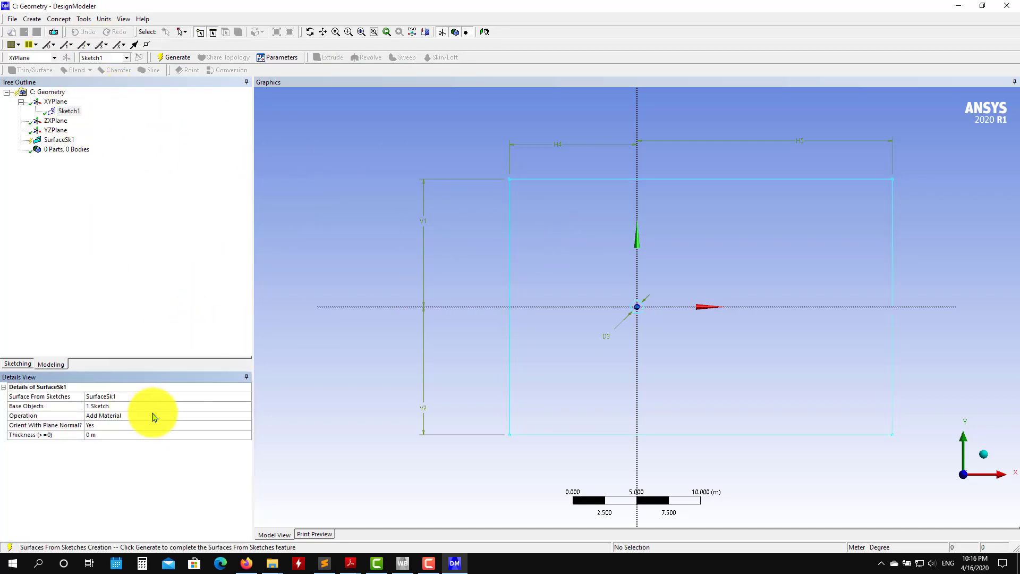
left_click(247, 418)
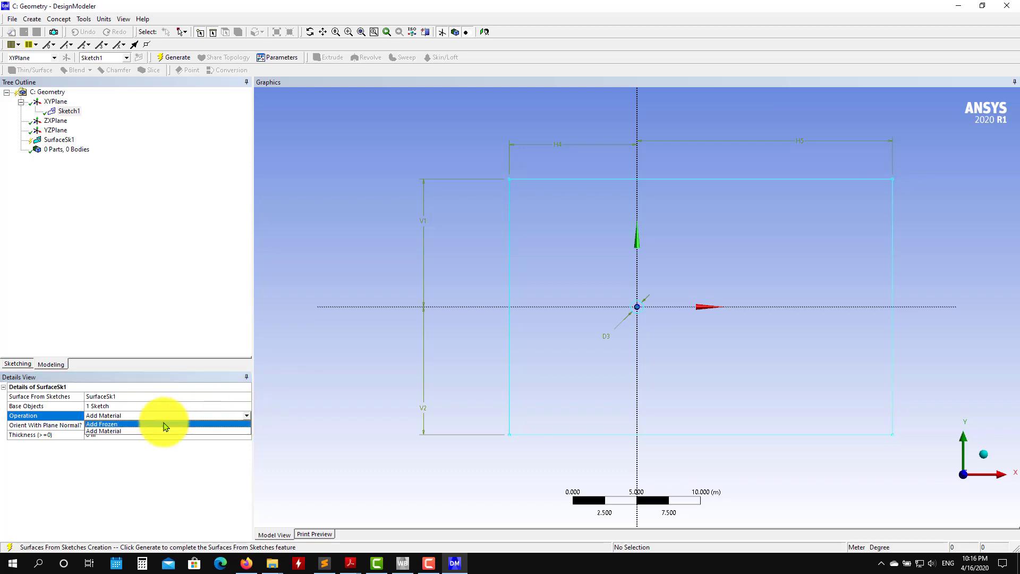
left_click(165, 433)
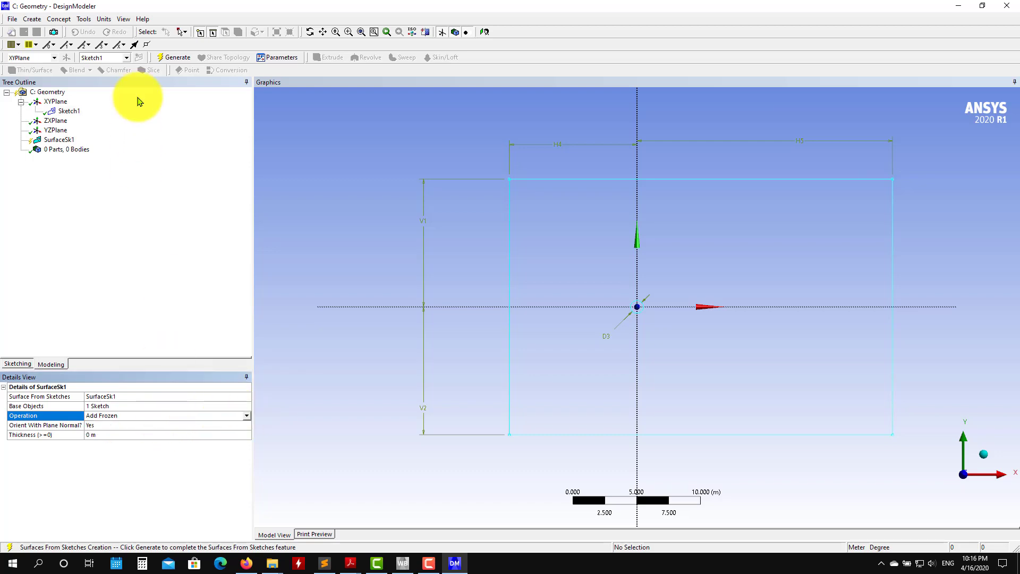
left_click(173, 60)
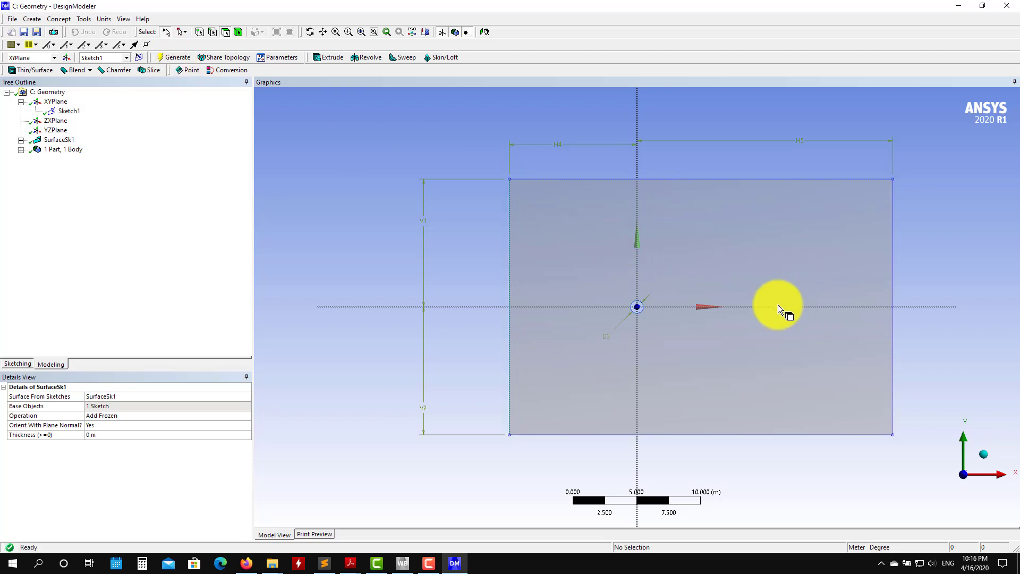
left_click_drag(763, 306, 657, 295)
scroll(545, 307, "up", 5)
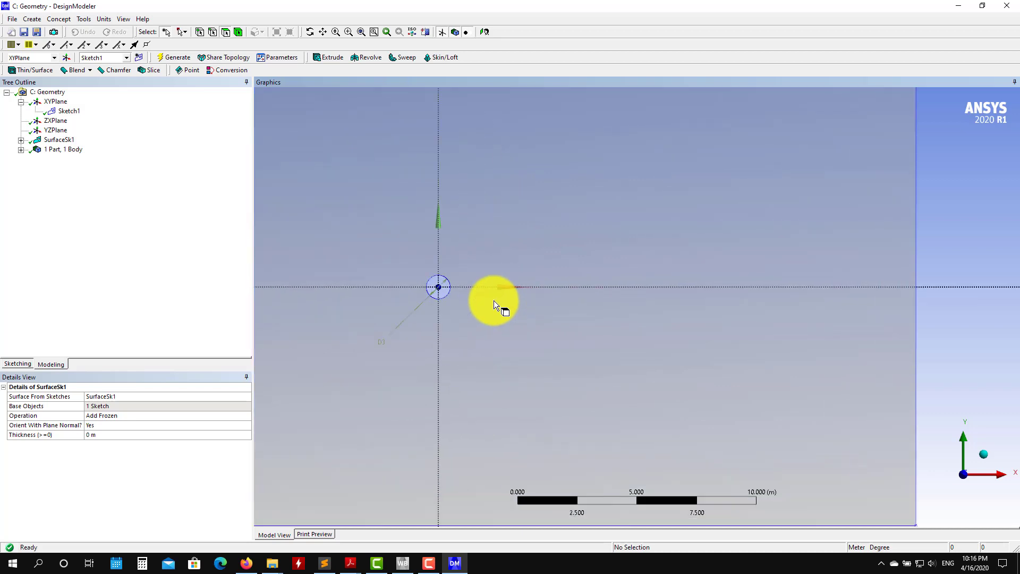
scroll(478, 295, "down", 3)
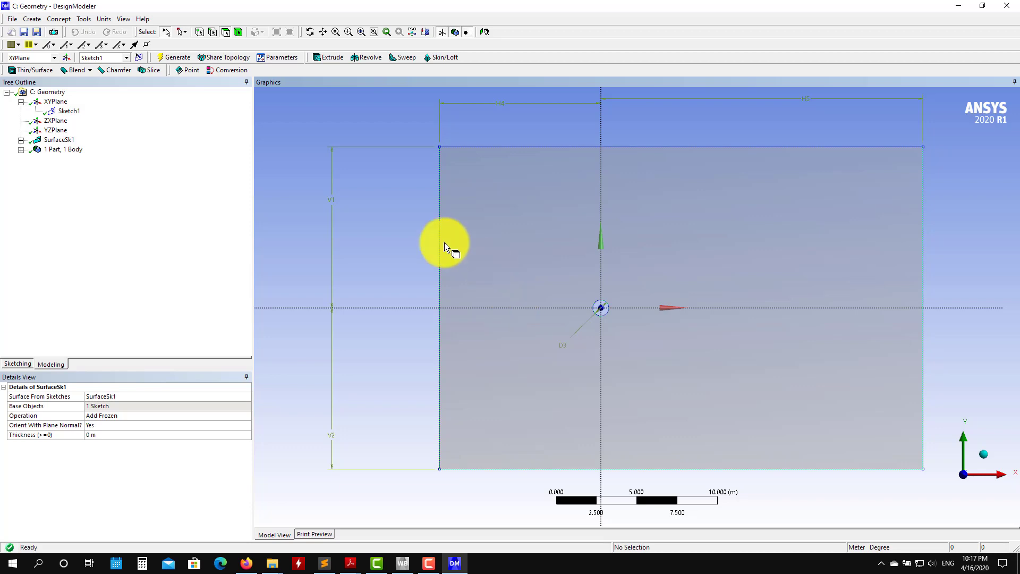
Create a new sketch on the XY plane and draw a rectangle about 28 m by 9 m around the circle, extending past the domain's right edge
left_click(60, 104)
left_click(138, 58)
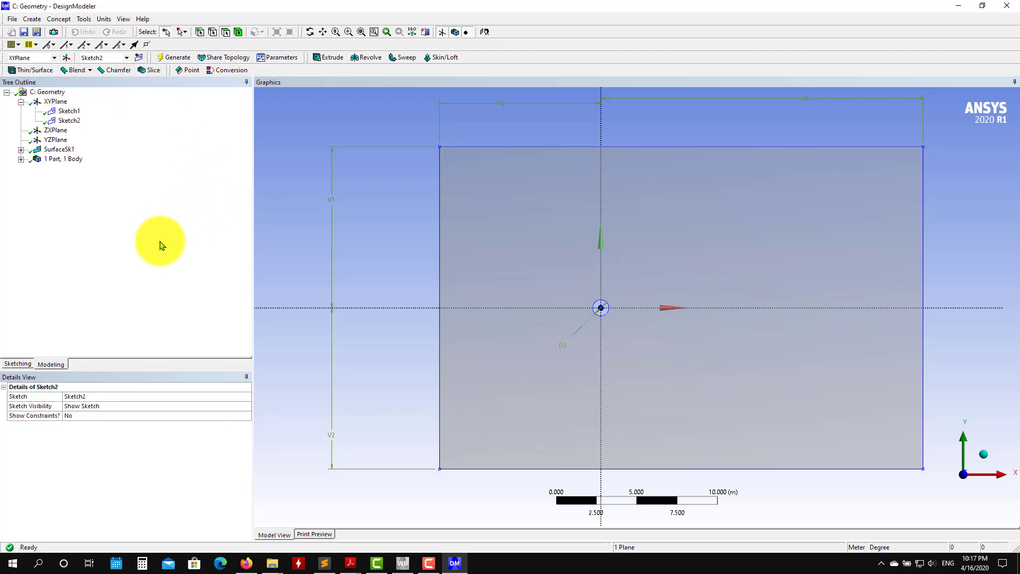
left_click(17, 365)
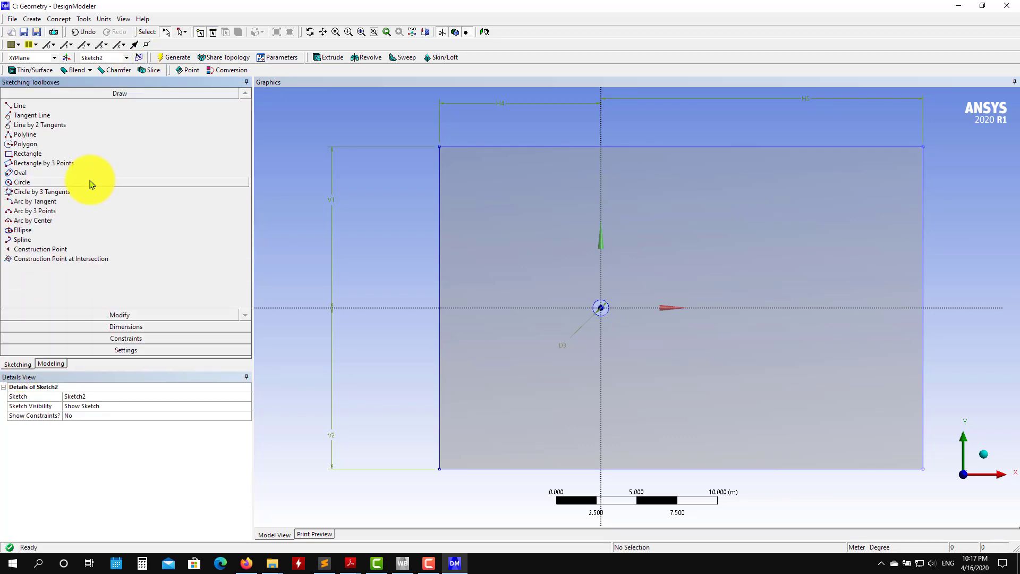
left_click(28, 154)
left_click(532, 232)
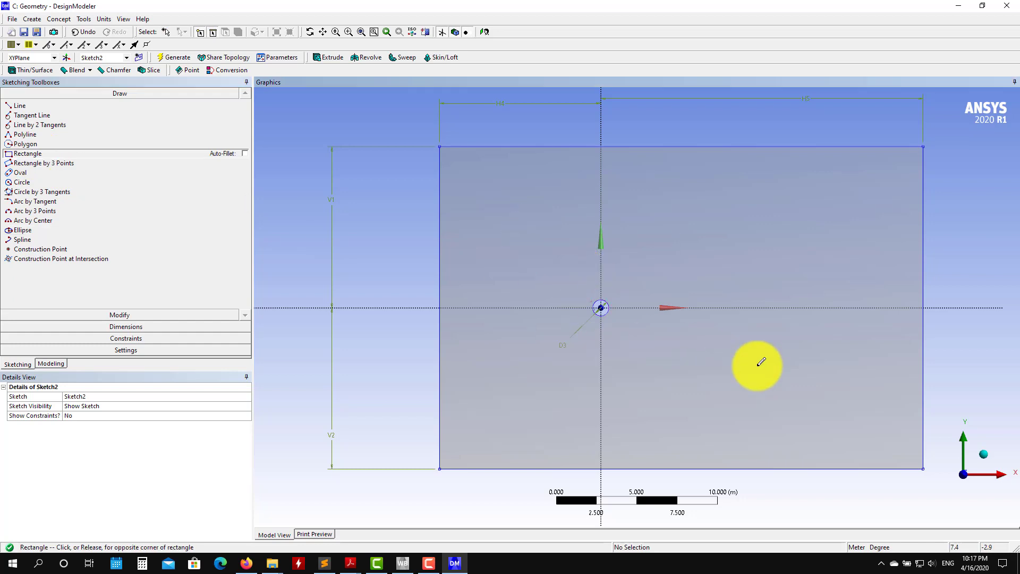
left_click(980, 382)
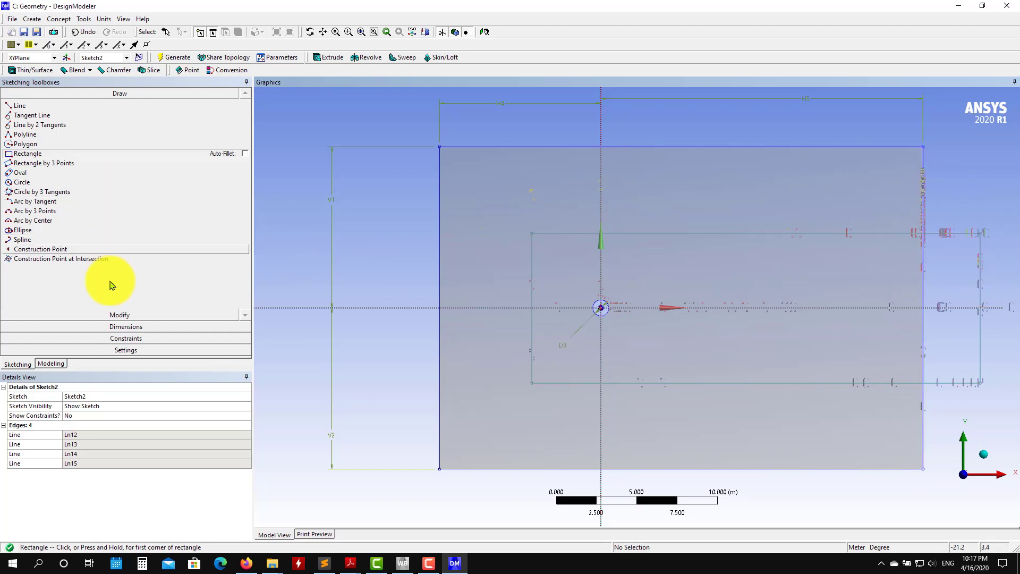
Add a vertical dimension between the horizontal axis and the new inner rectangle's upper edge and set it to 4 m
left_click(120, 328)
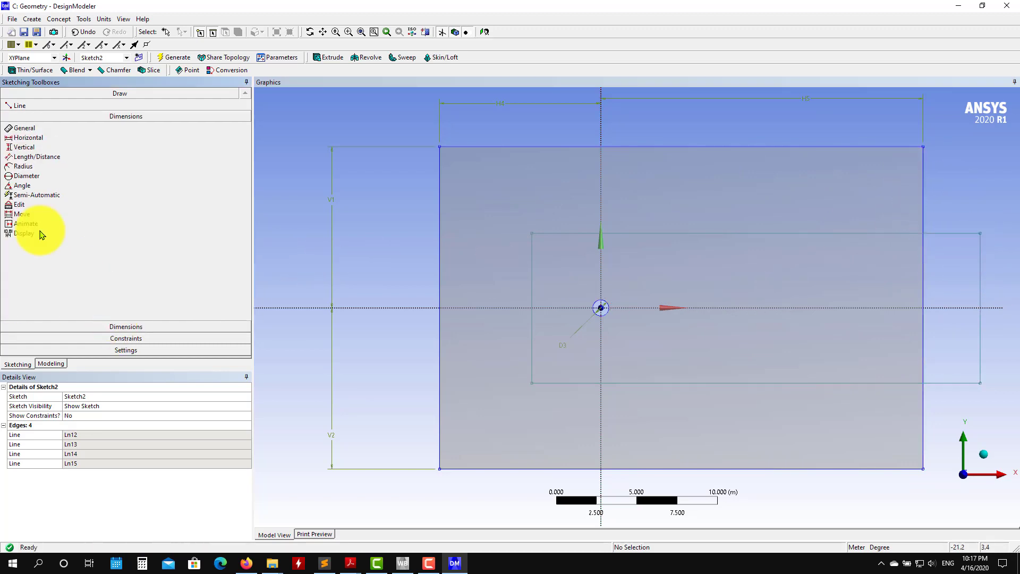
left_click(26, 148)
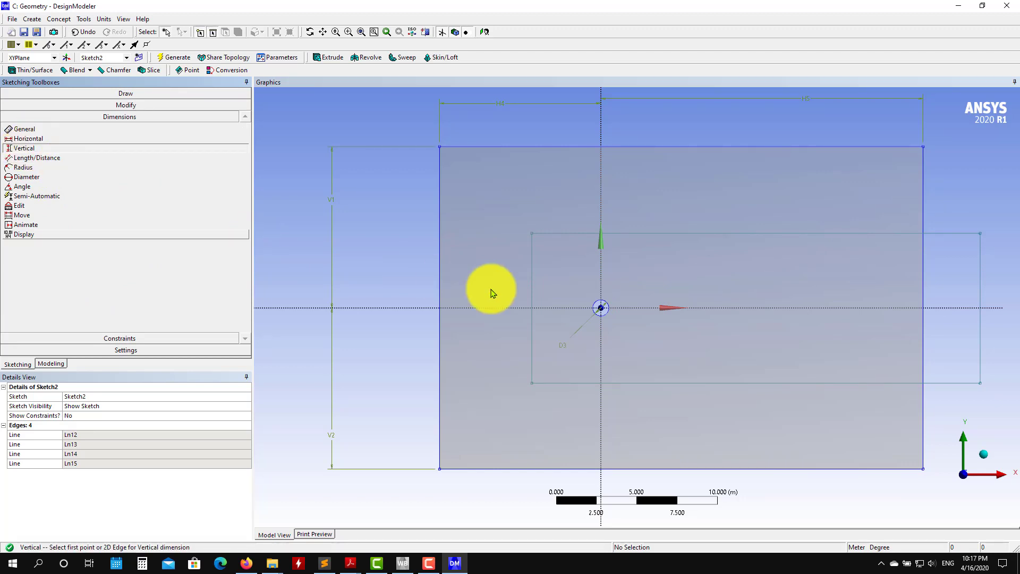
left_click(546, 308)
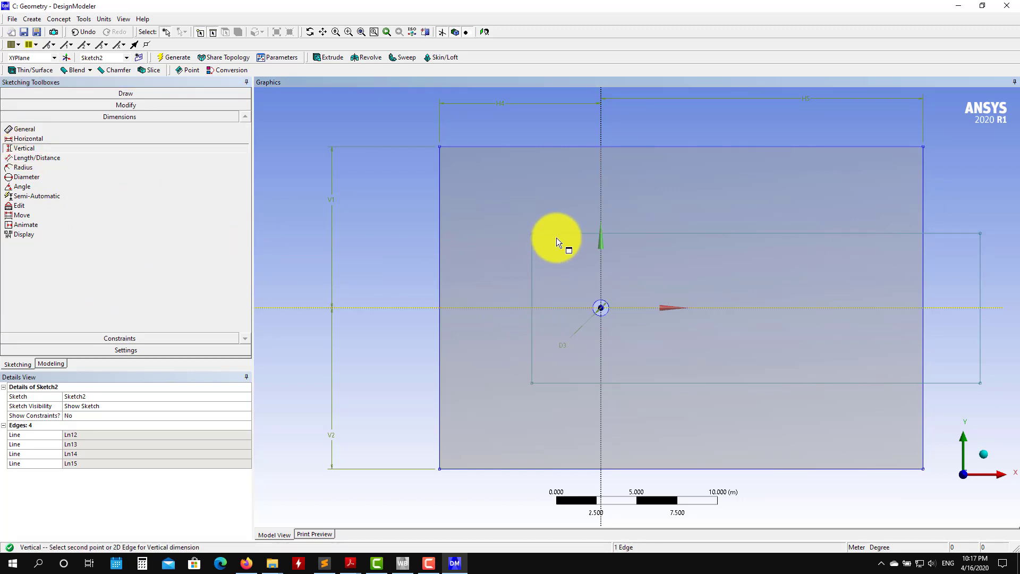
left_click(561, 234)
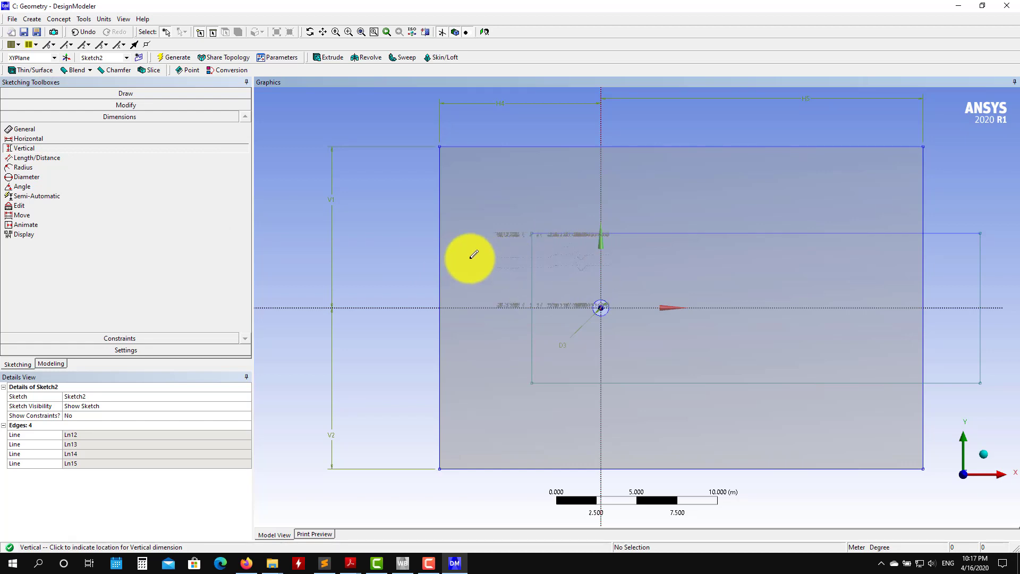
left_click(397, 244)
left_click(114, 435)
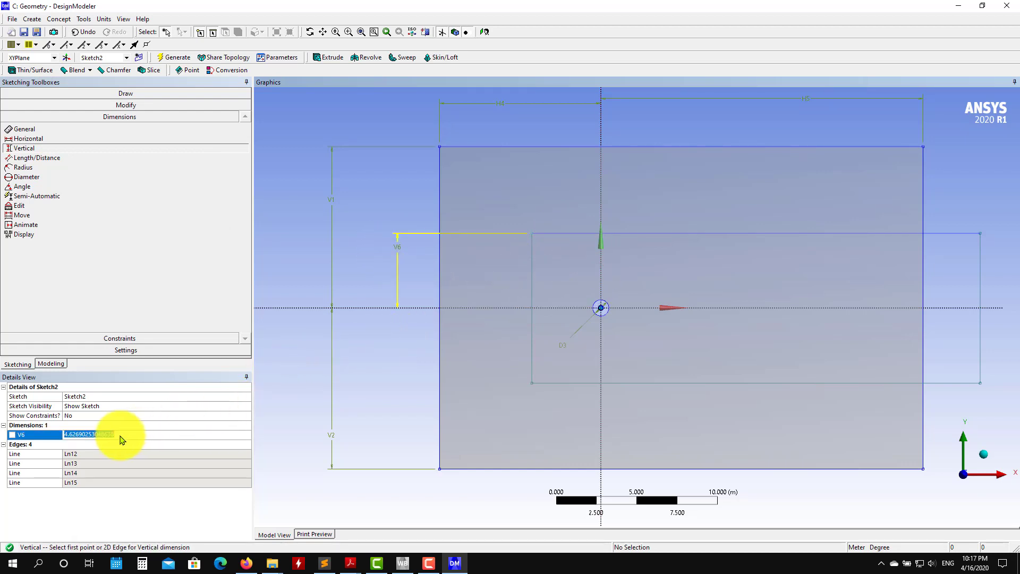
type("4")
key("Return")
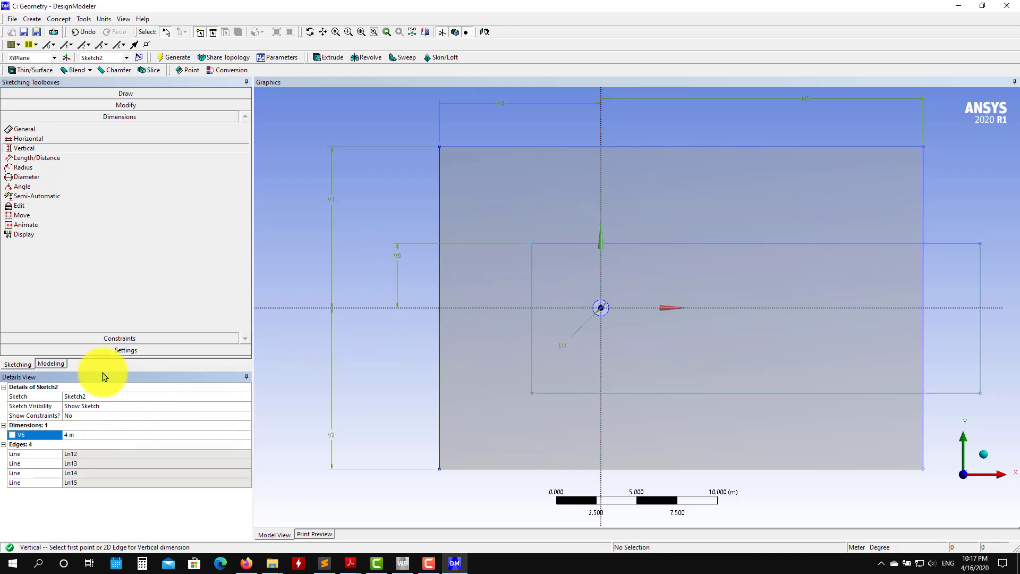
Add a vertical dimension between the horizontal axis and the inner rectangle's lower edge and set it to 4 m
left_click(549, 308)
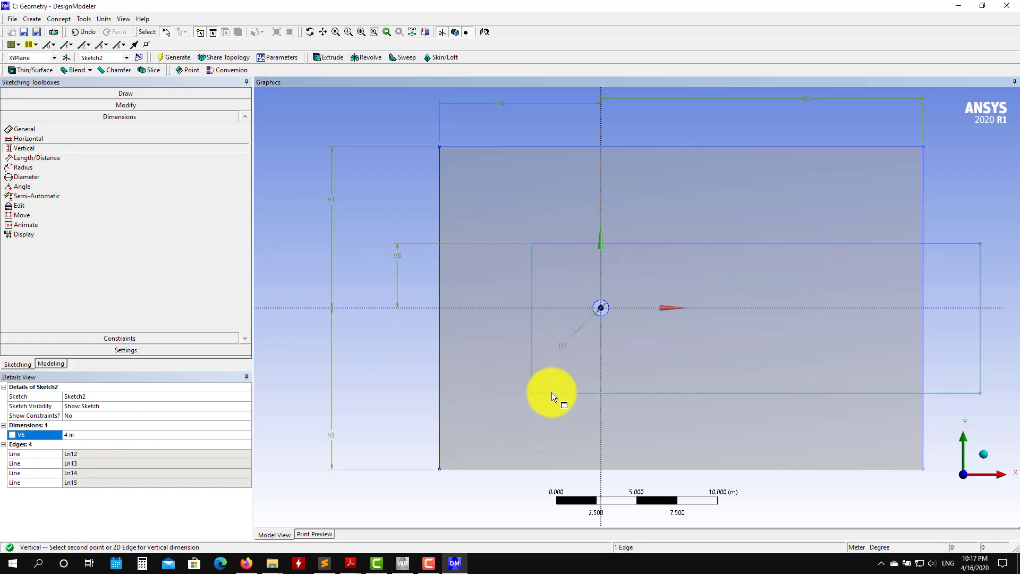
left_click(556, 394)
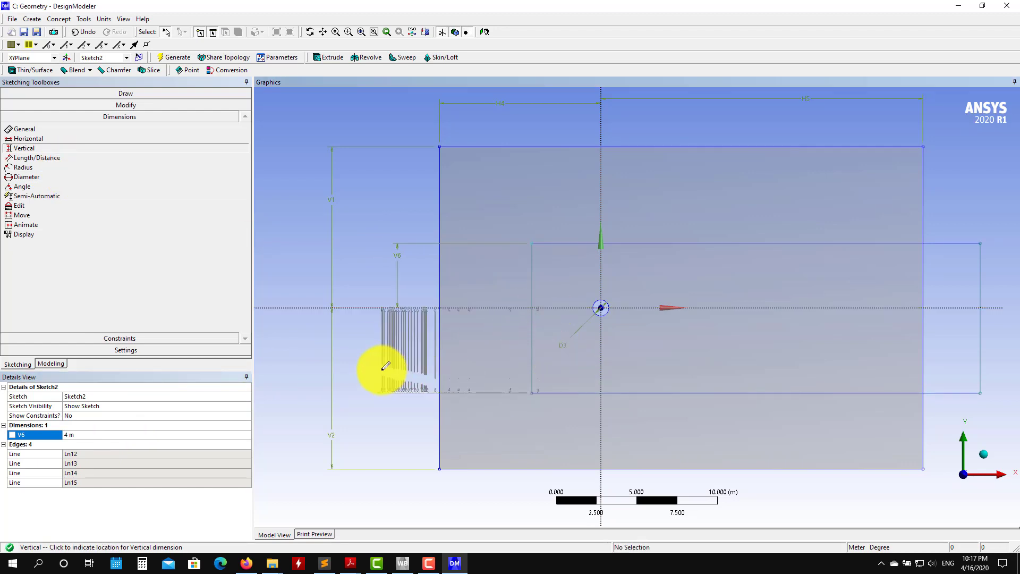
left_click(392, 366)
left_click(80, 443)
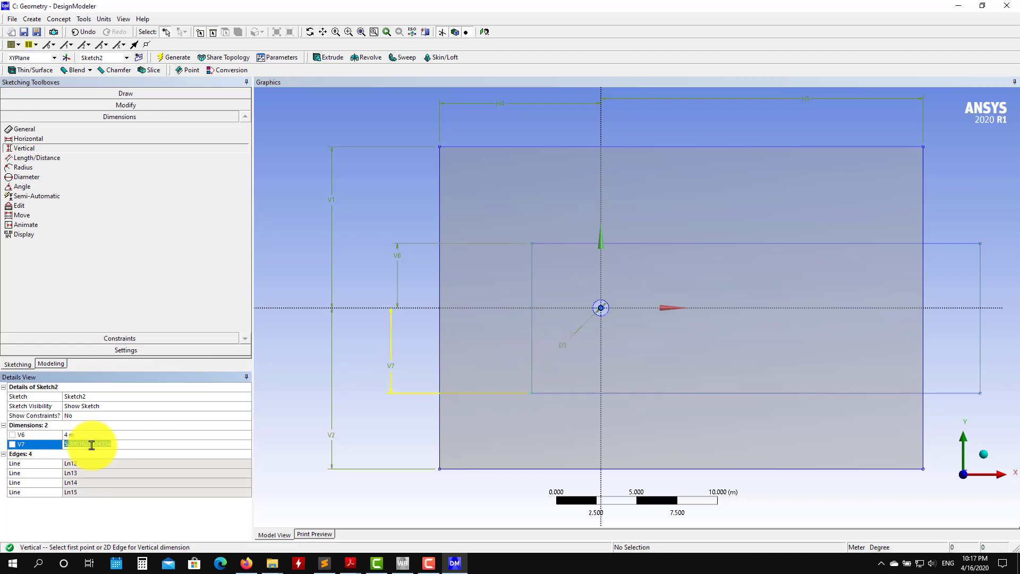
key("Return")
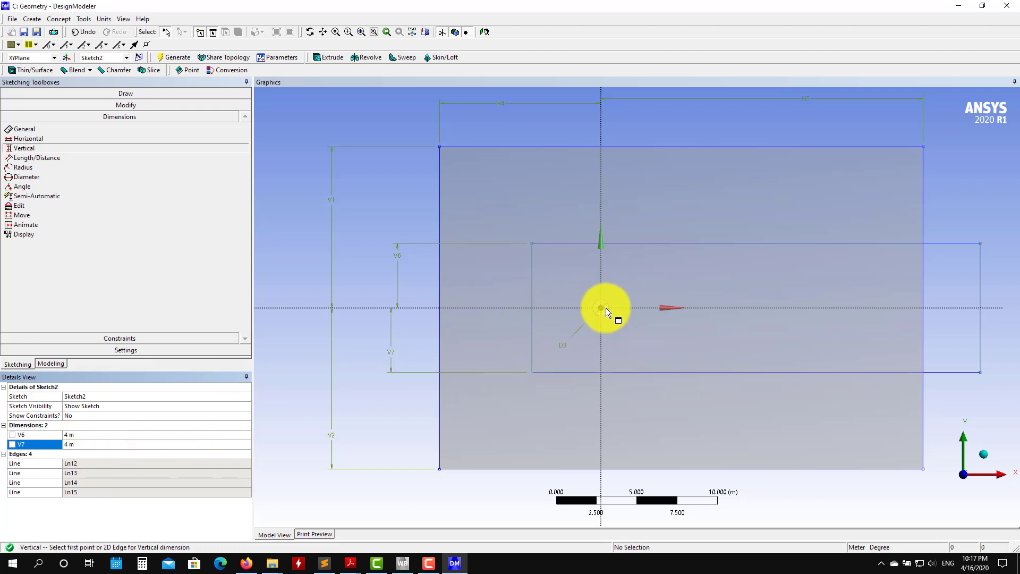
Add a horizontal dimension from the vertical axis to the inner rectangle's left edge, set it to 4 m, and leave sketching mode
left_click(601, 310)
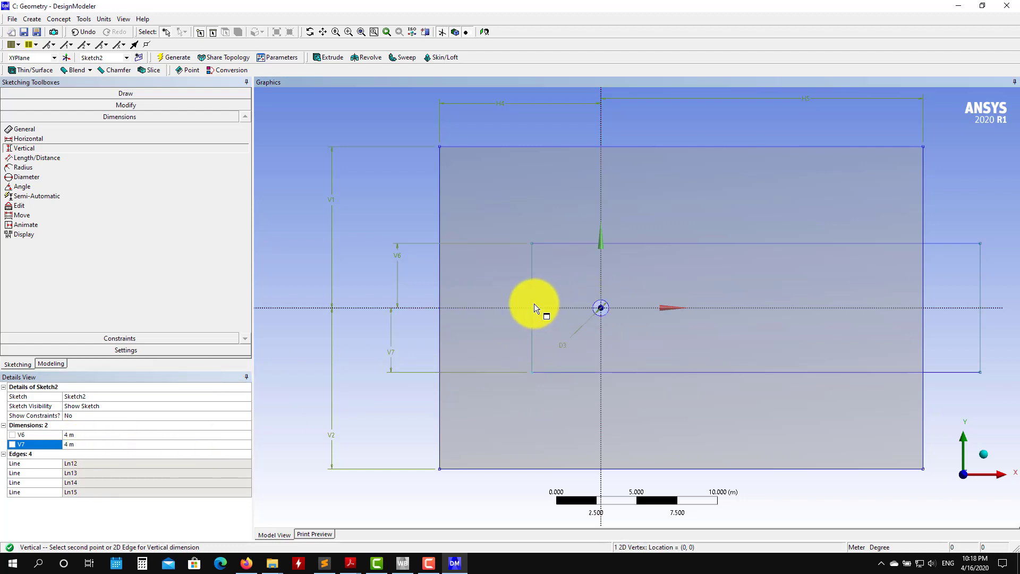
left_click(31, 141)
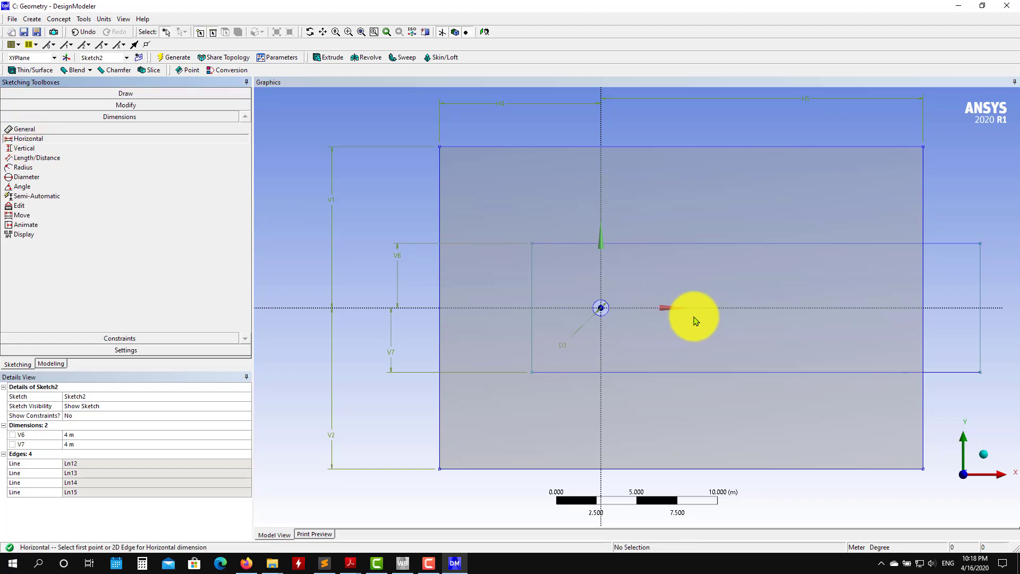
left_click(602, 319)
left_click(532, 302)
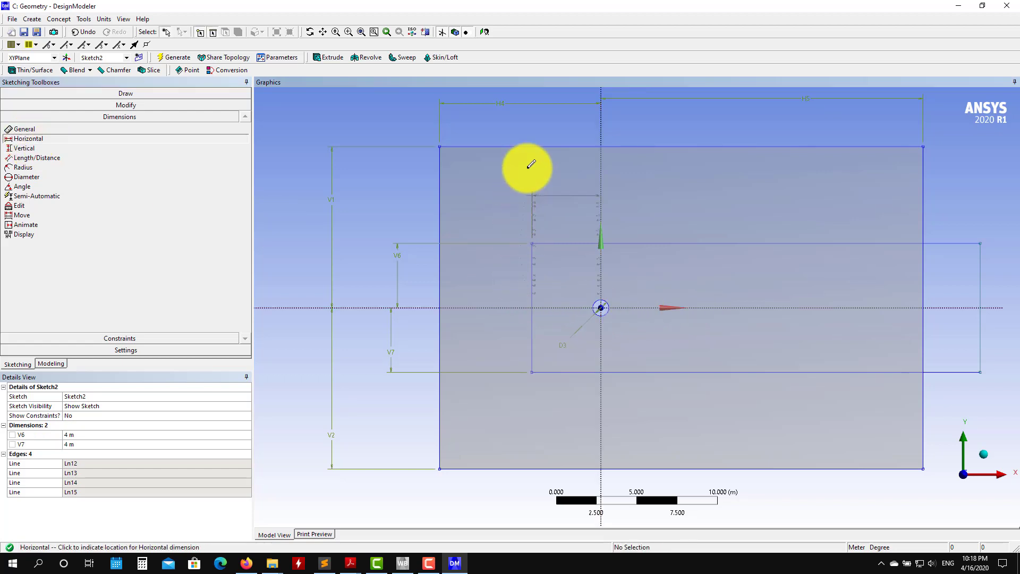
left_click(547, 127)
left_click(108, 434)
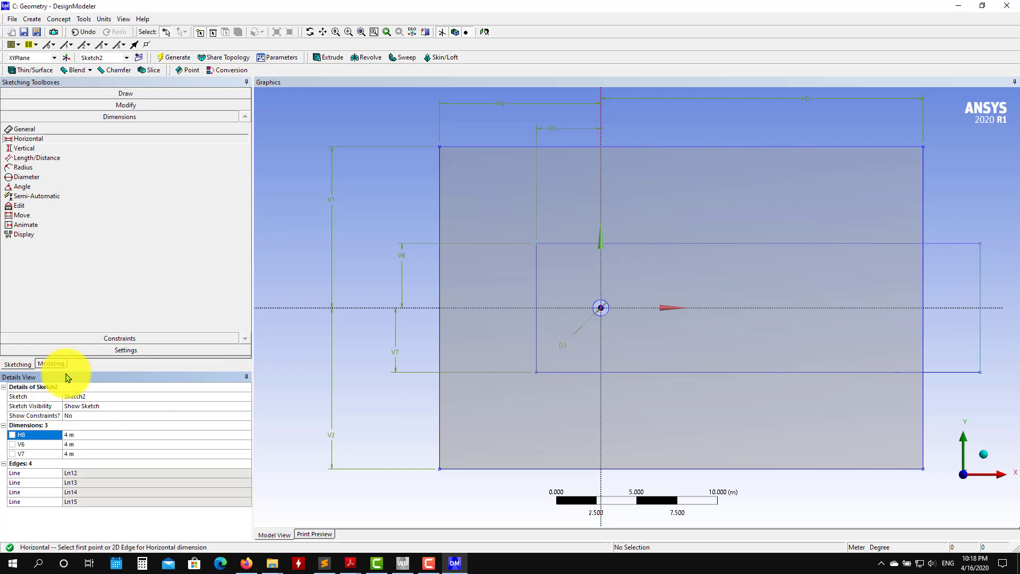
left_click(52, 364)
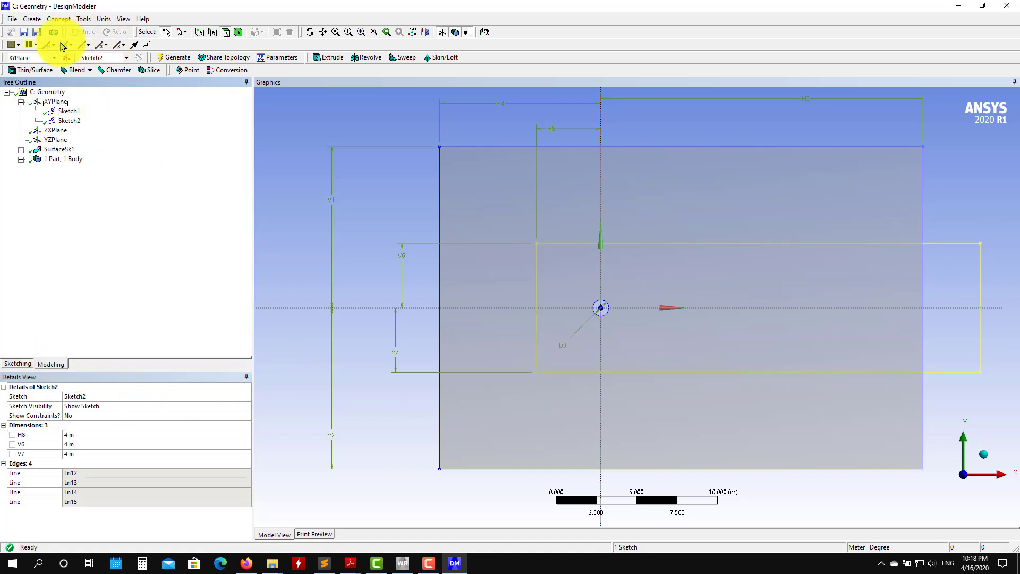
left_click(53, 22)
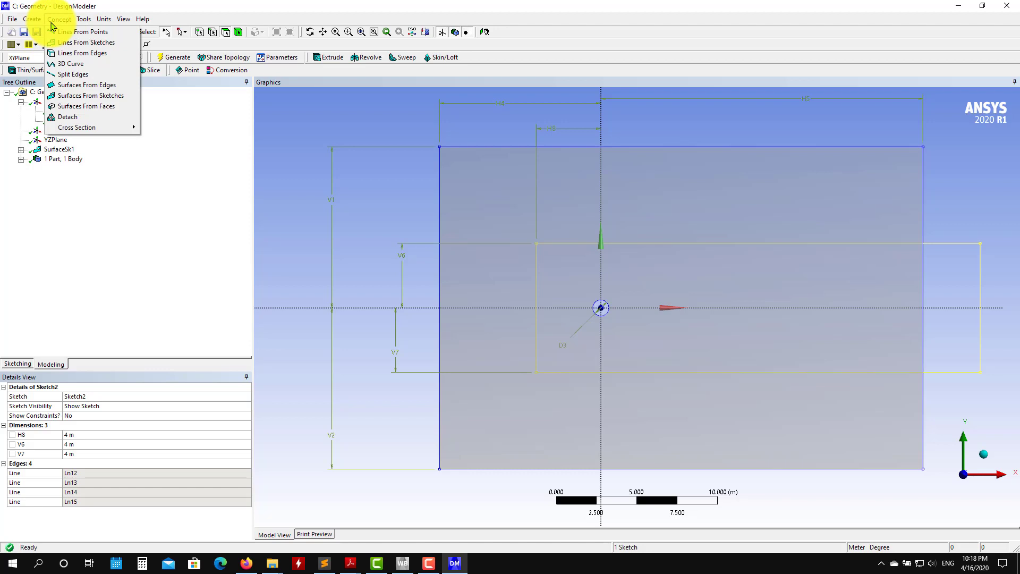
left_click(85, 90)
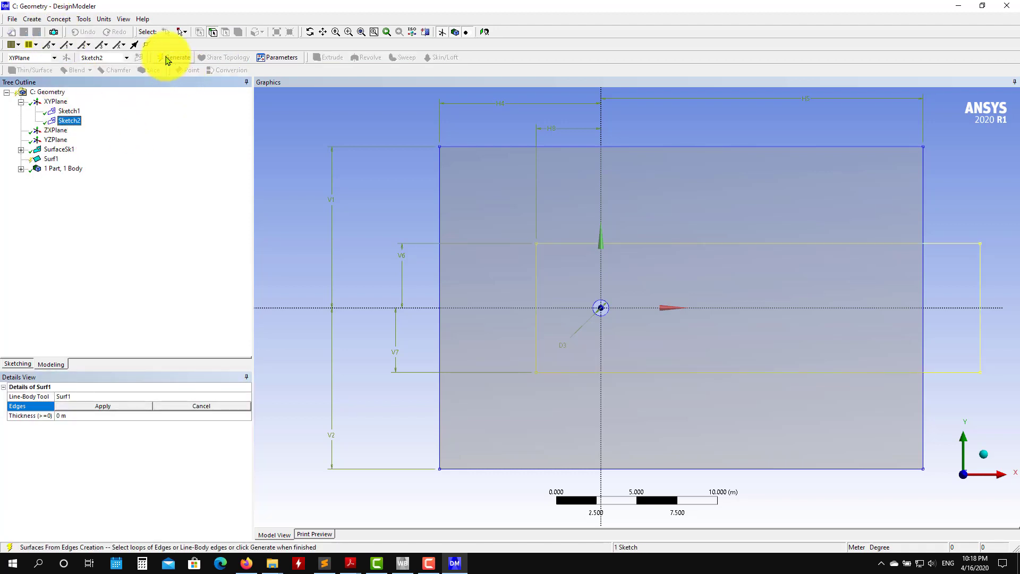
left_click(108, 406)
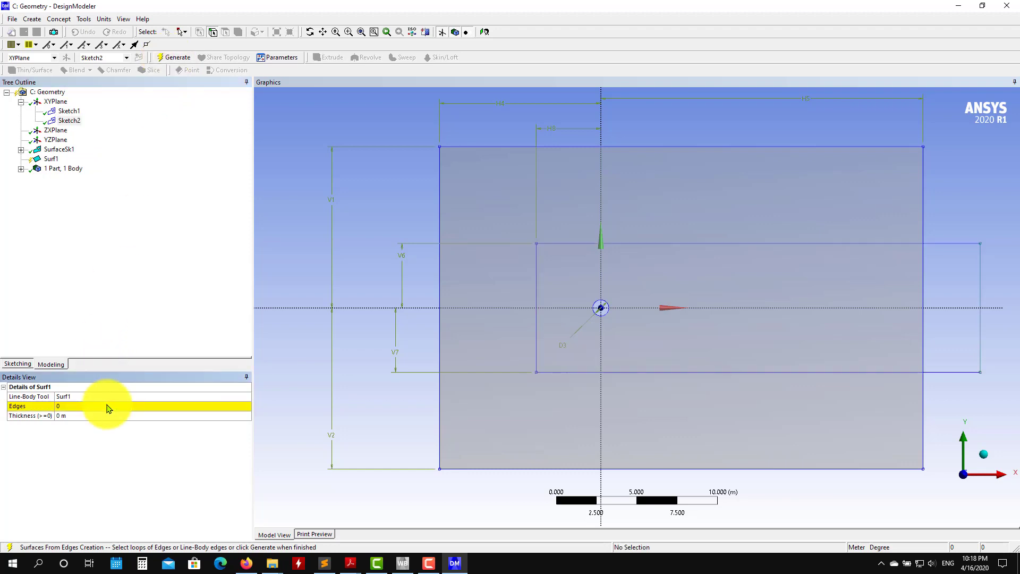
right_click(47, 160)
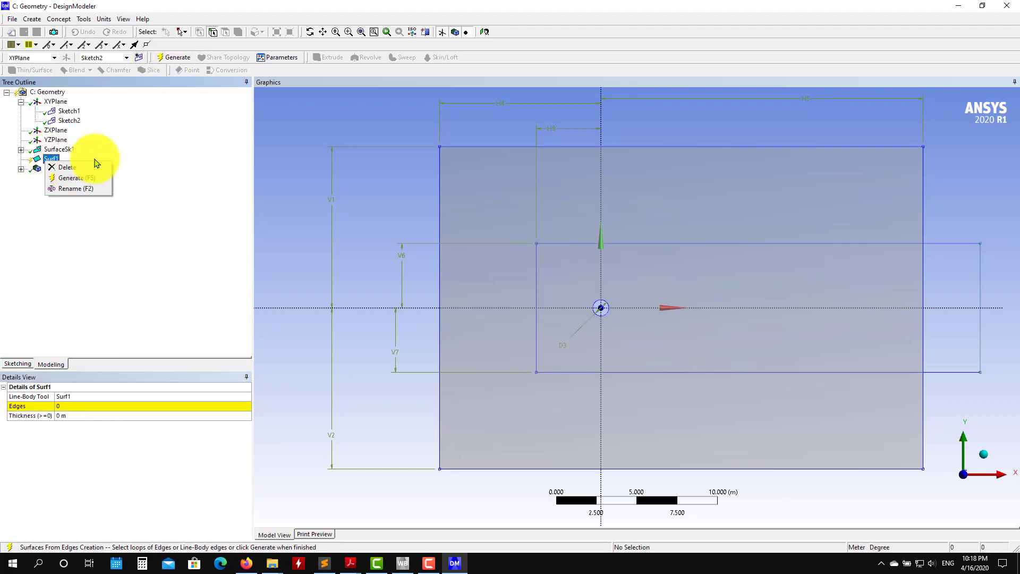
left_click(75, 167)
left_click(460, 319)
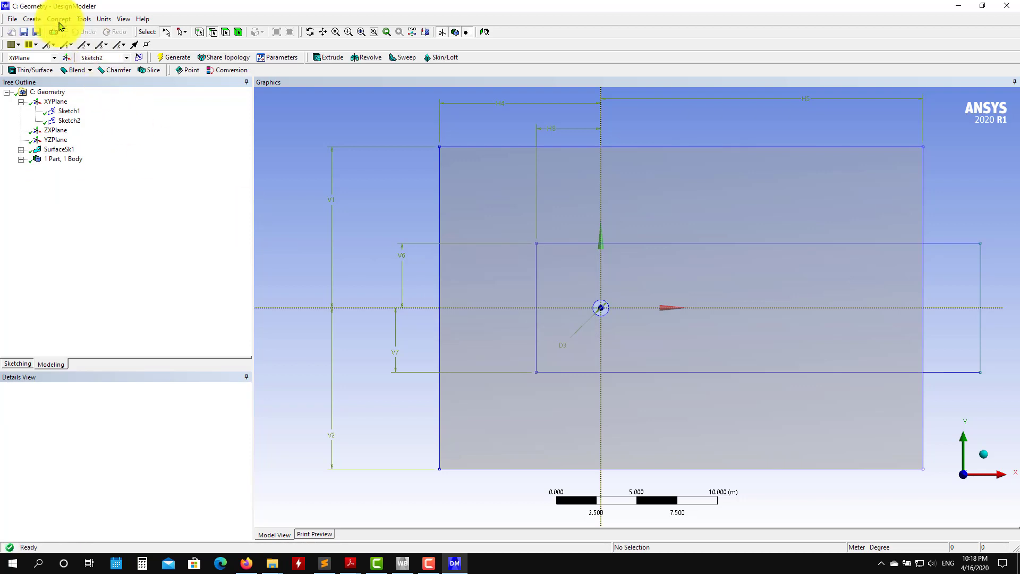
Generate a surface from Sketch2 with the Surfaces From Sketches feature, using the Add Material operation
left_click(59, 20)
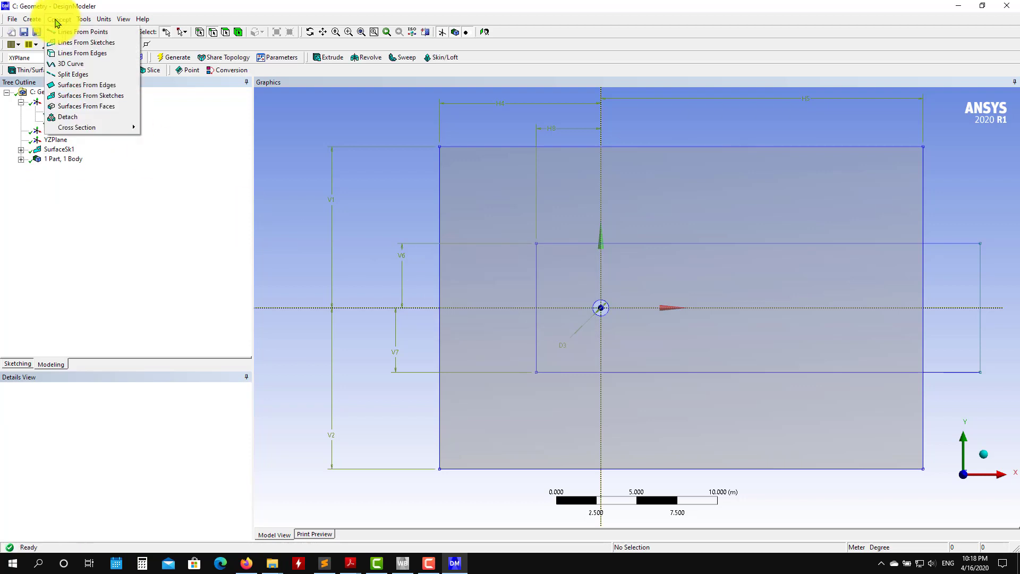
left_click(102, 96)
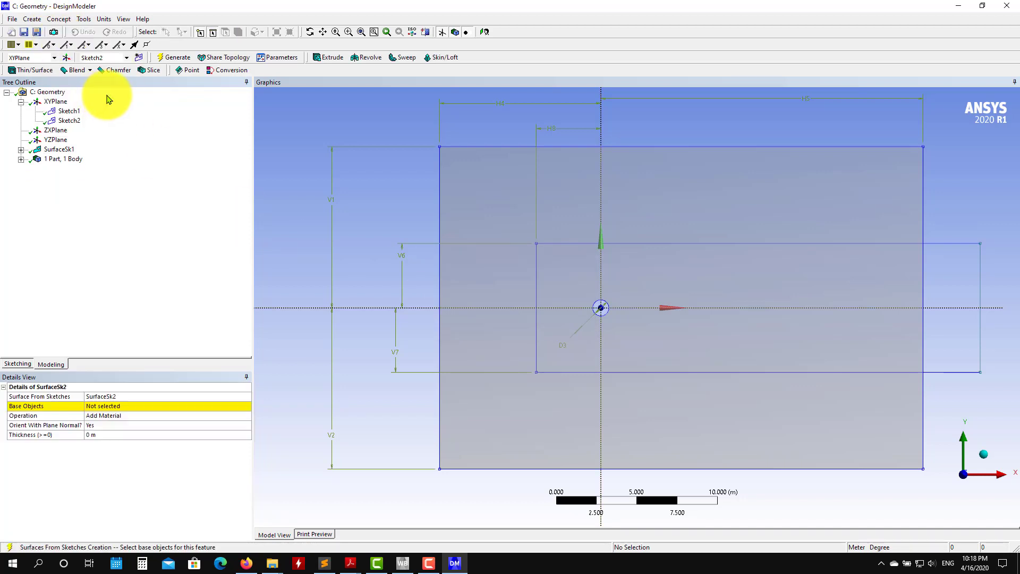
left_click(72, 123)
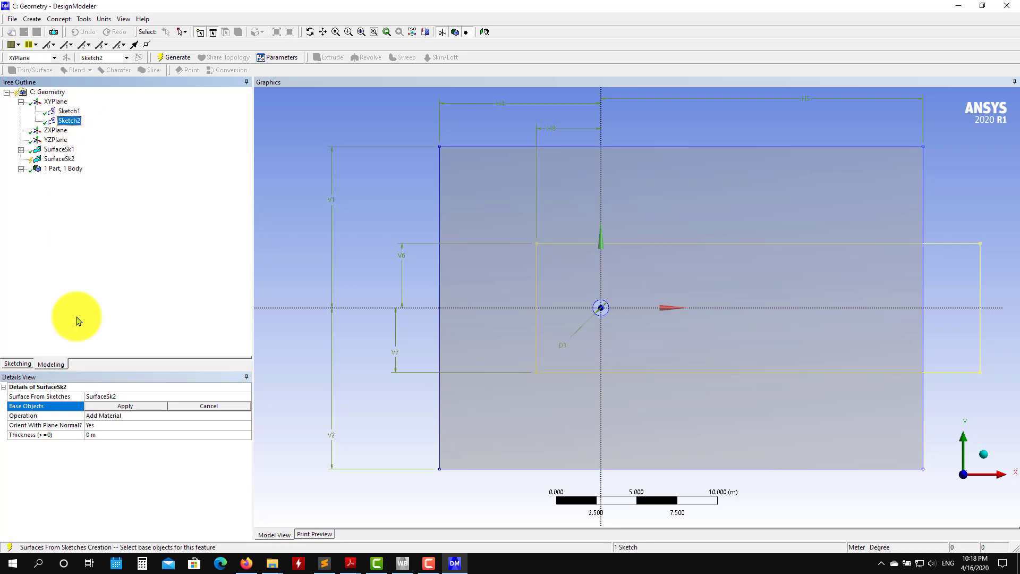
left_click(119, 406)
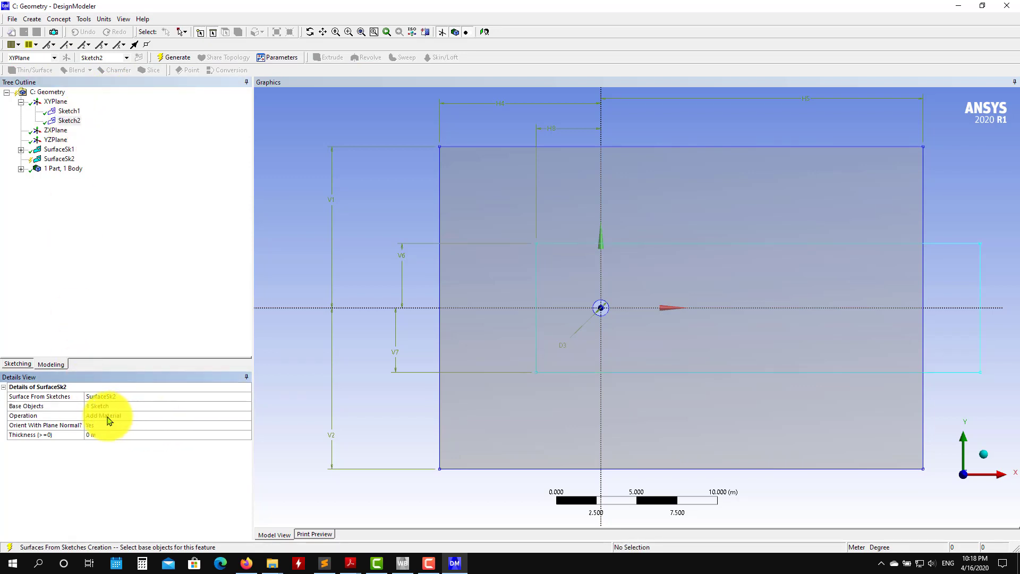
left_click(173, 58)
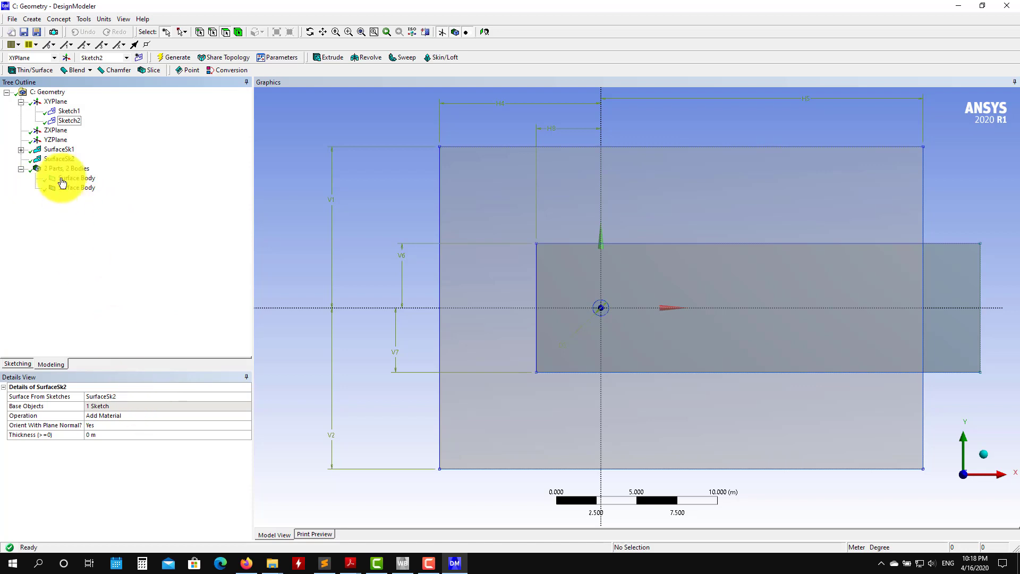
Edit the surface feature based on Sketch2, change its operation to Add Frozen, and regenerate the geometry
left_click(59, 159)
left_click(21, 159)
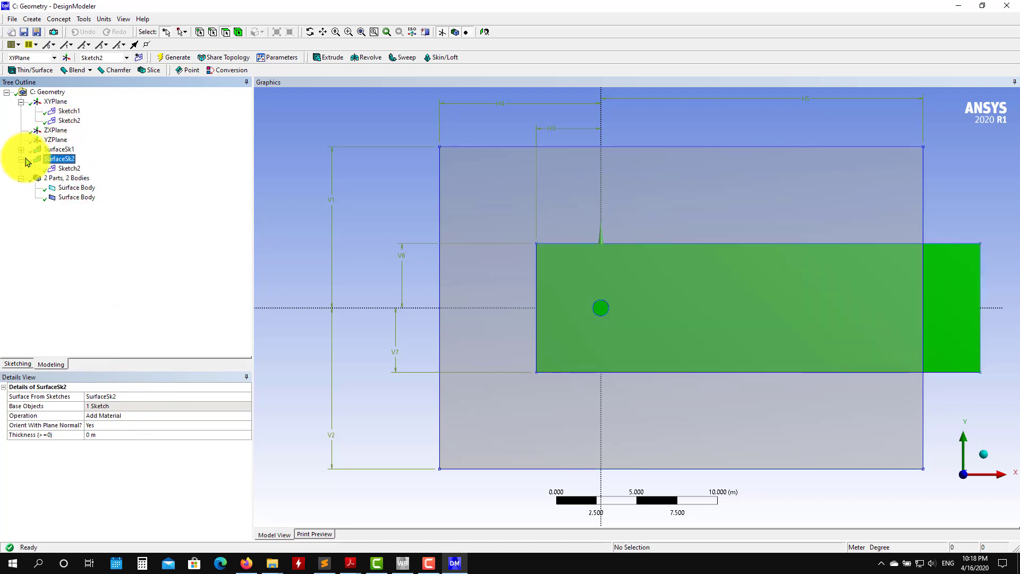
right_click(64, 167)
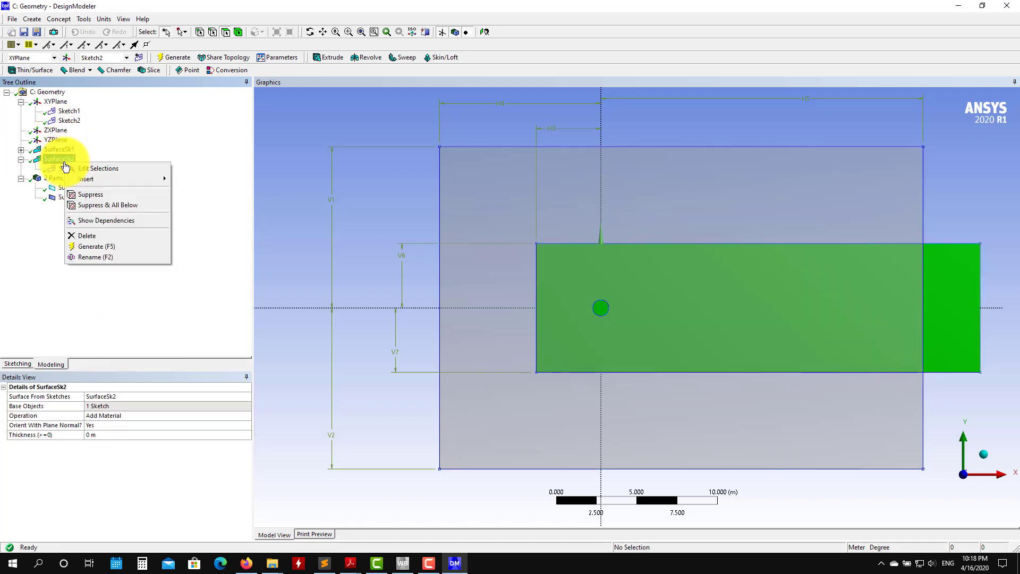
left_click(95, 166)
left_click(175, 416)
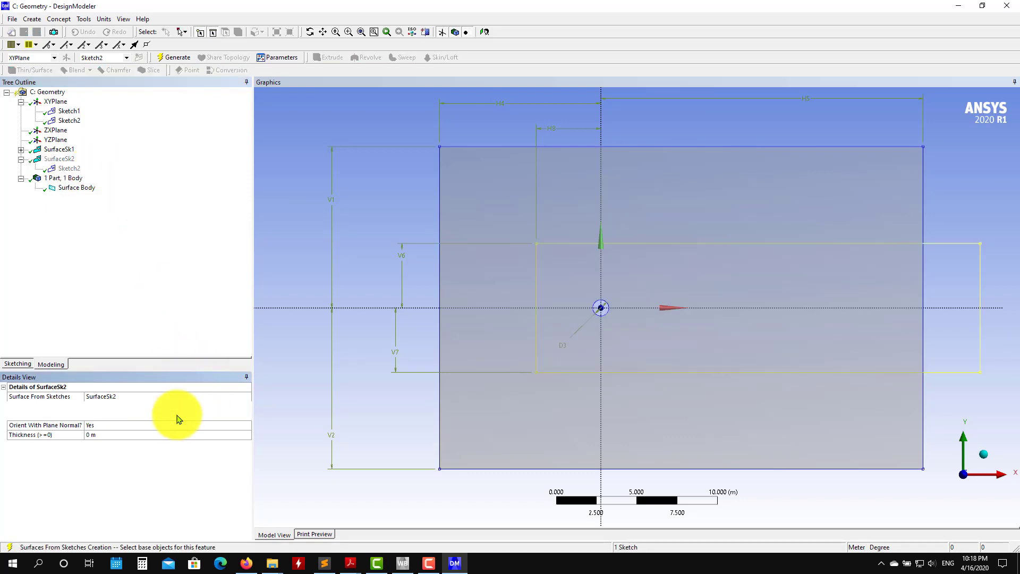
left_click(247, 415)
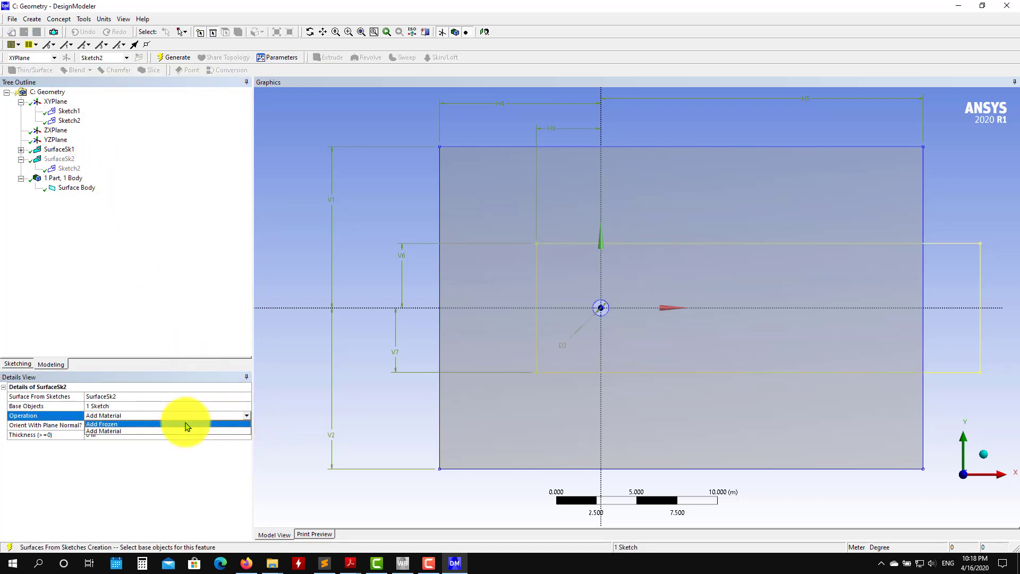
left_click(186, 423)
left_click(160, 58)
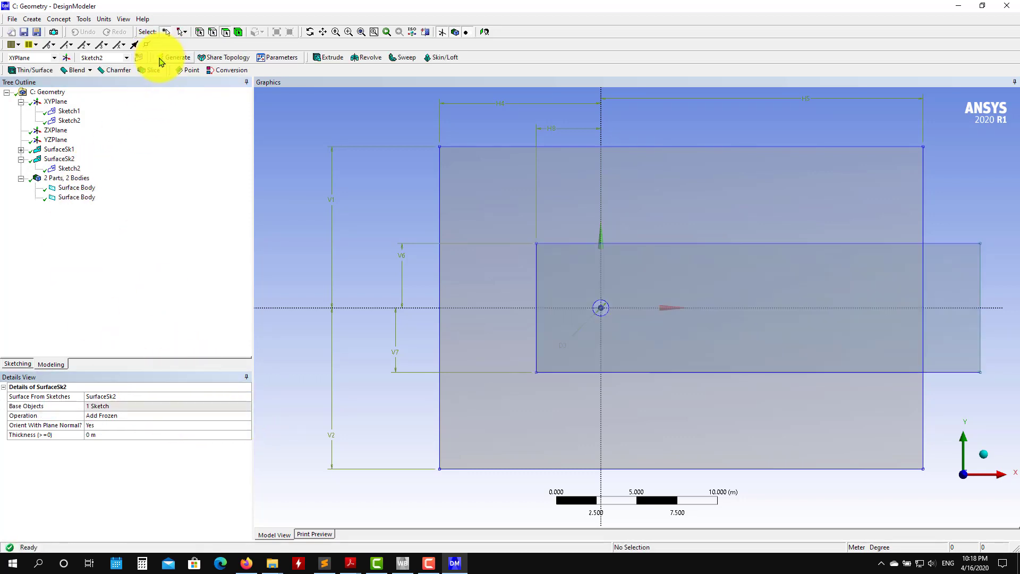
Rename the large outer surface body to "domain" and define it as Fluid
scroll(574, 331, "down", 3)
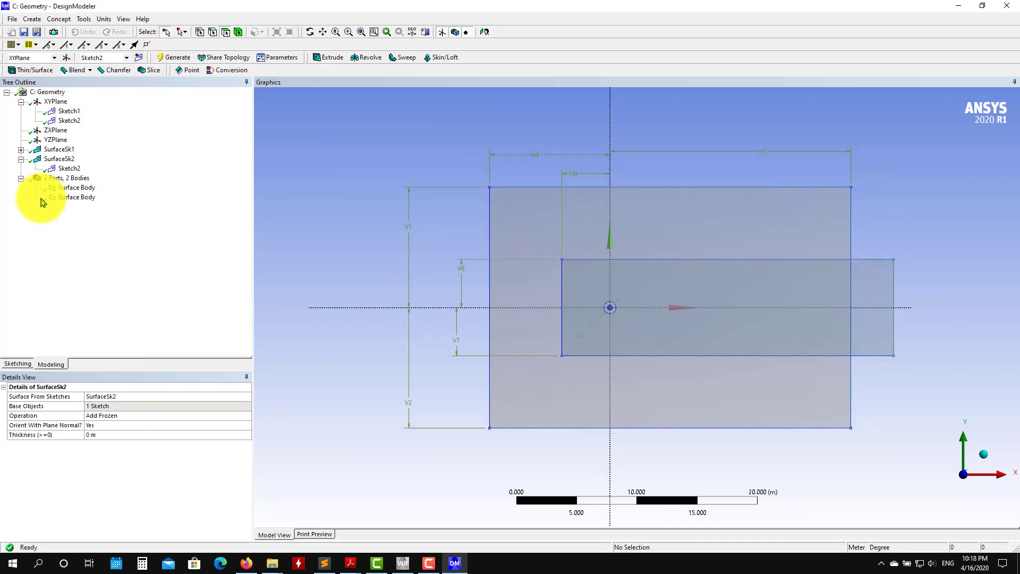
left_click(74, 189)
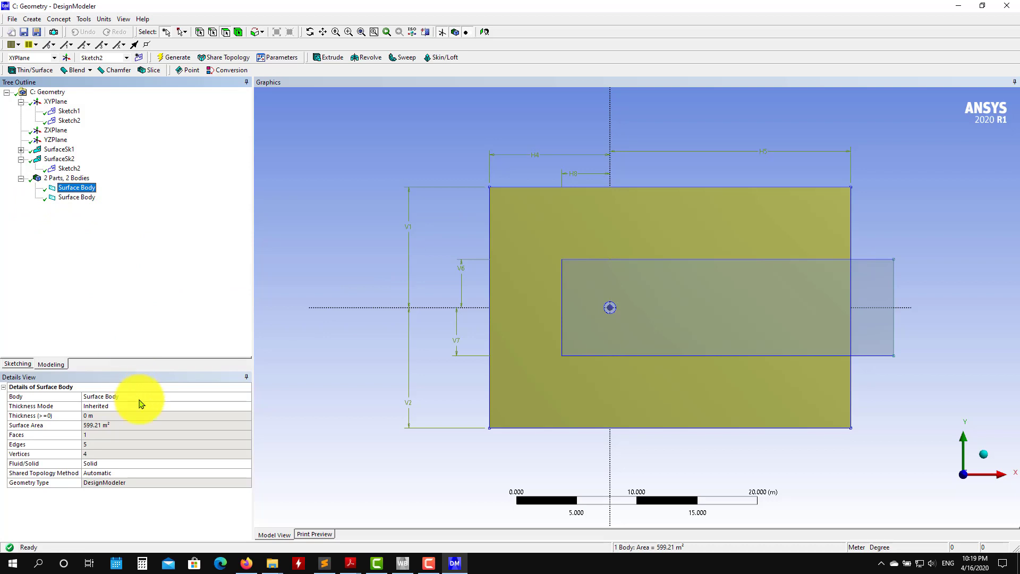
left_click(150, 397)
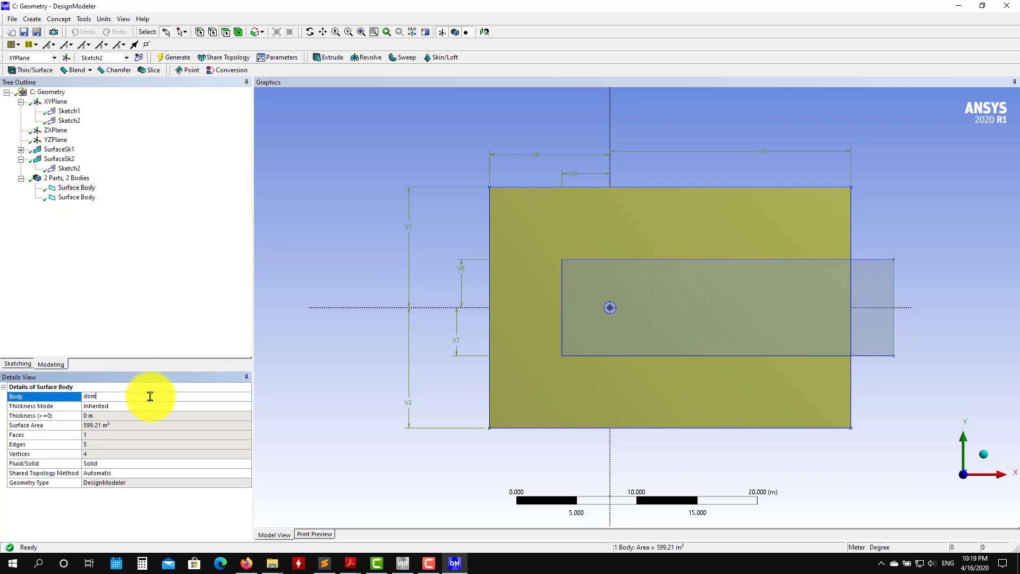
left_click(246, 467)
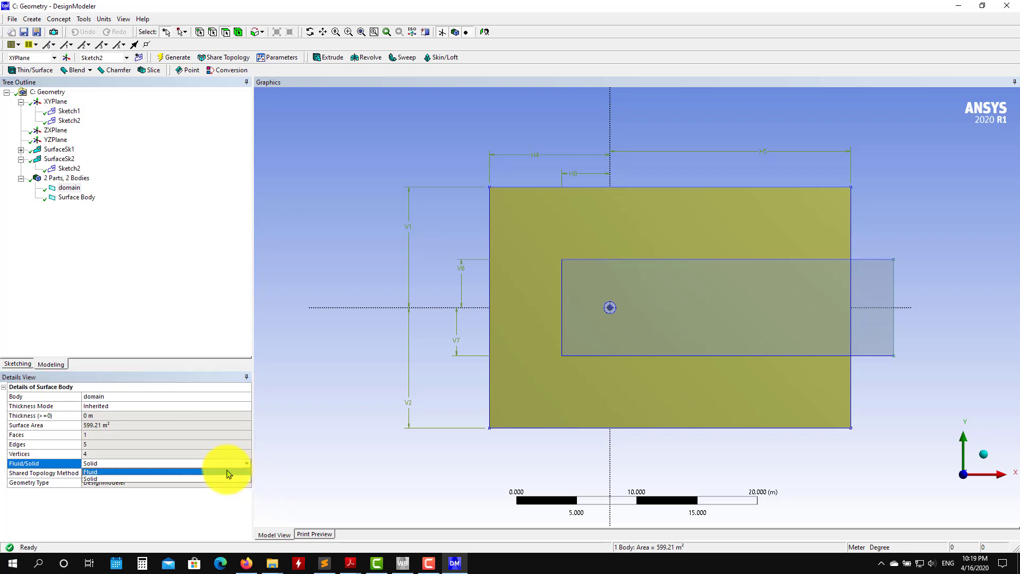
left_click(166, 473)
Rename the inner rectangular surface body to "boi", define it as Fluid, and regenerate the model
left_click(75, 201)
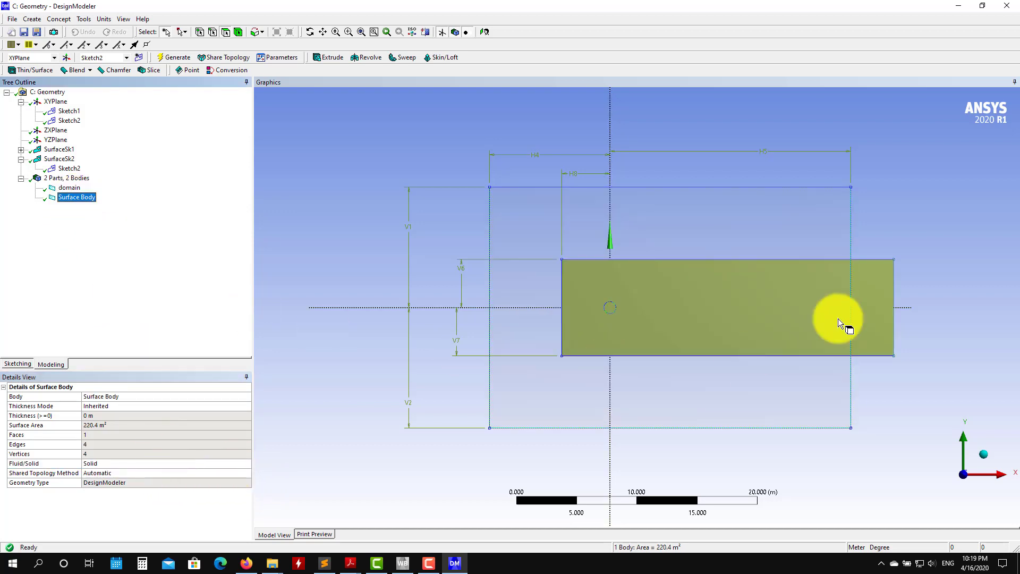
left_click(122, 397)
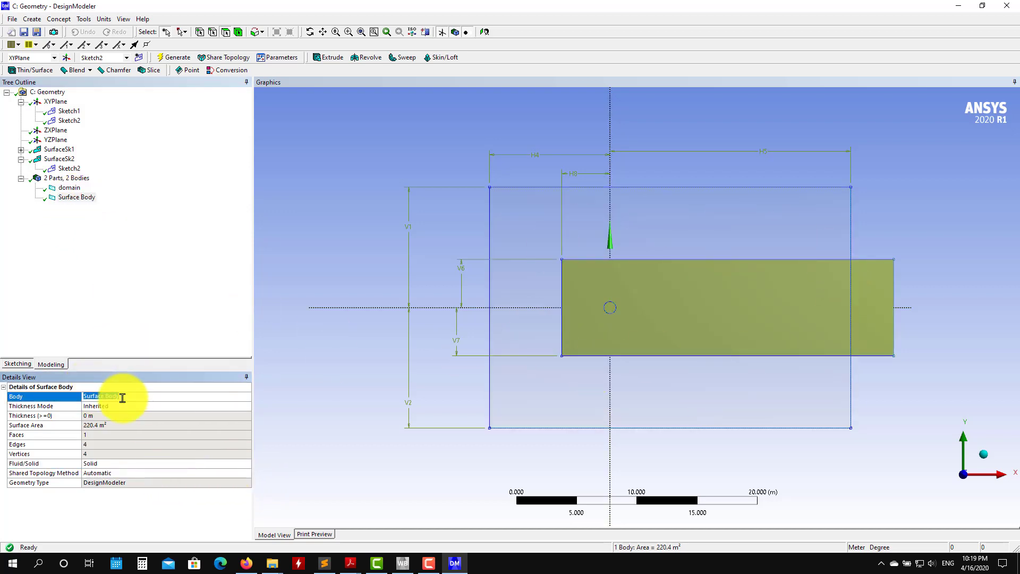
left_click(243, 466)
left_click(246, 463)
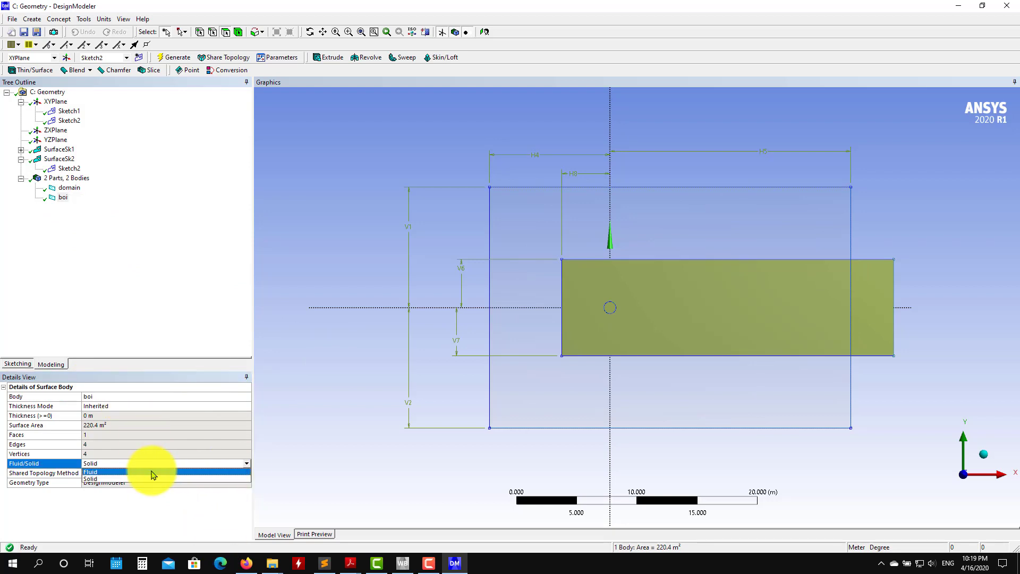
left_click(153, 473)
left_click(72, 261)
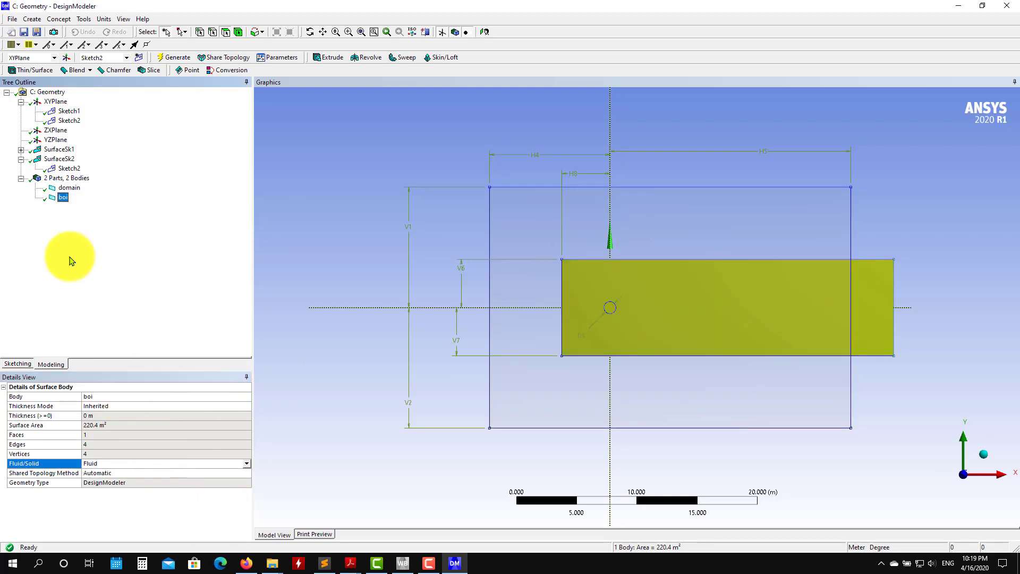
left_click(167, 57)
scroll(406, 276, "down", 2)
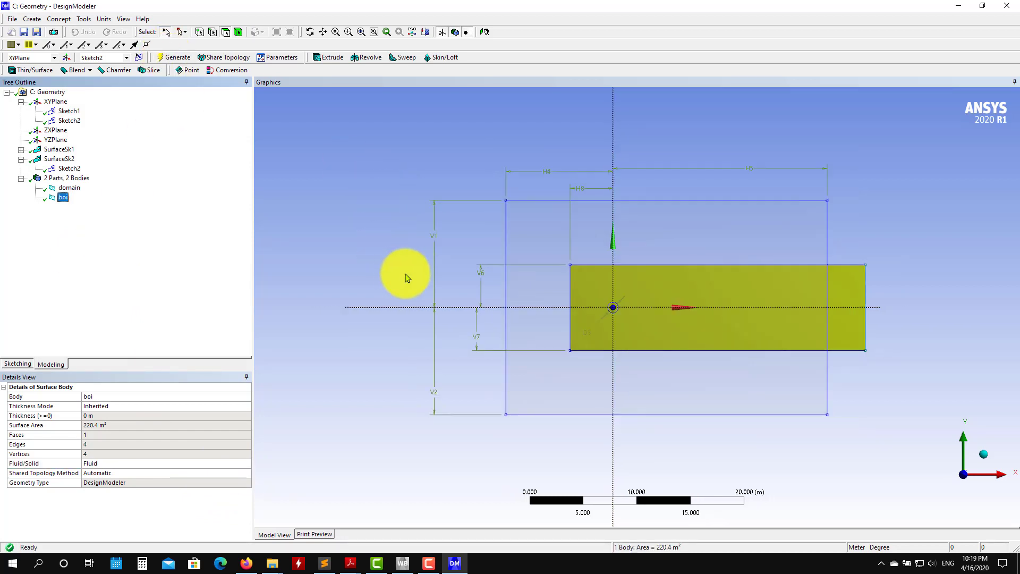
scroll(439, 293, "up", 4)
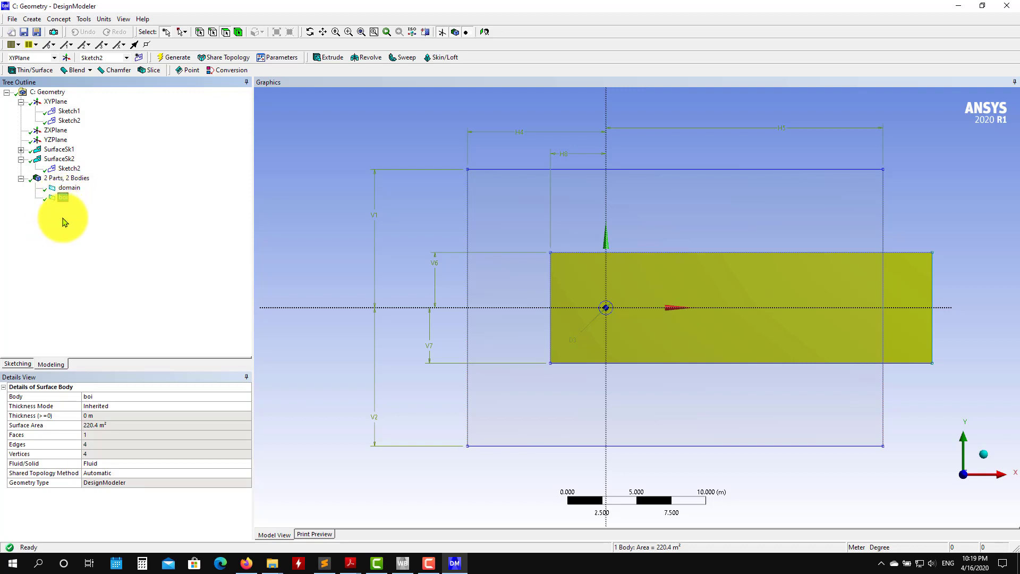
left_click(73, 191)
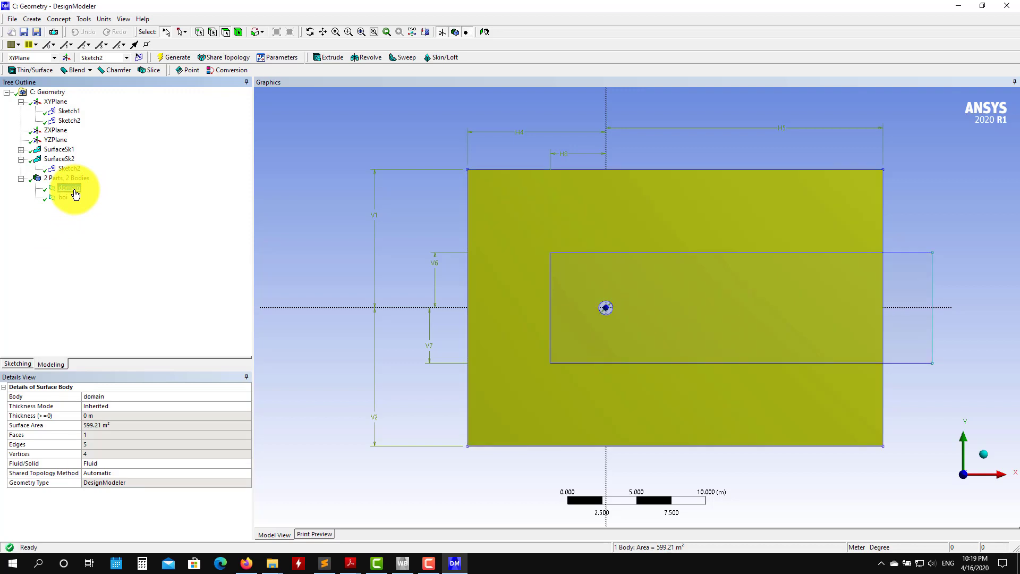
Suppress the "boi" surface body and unsuppress it again
left_click(65, 198)
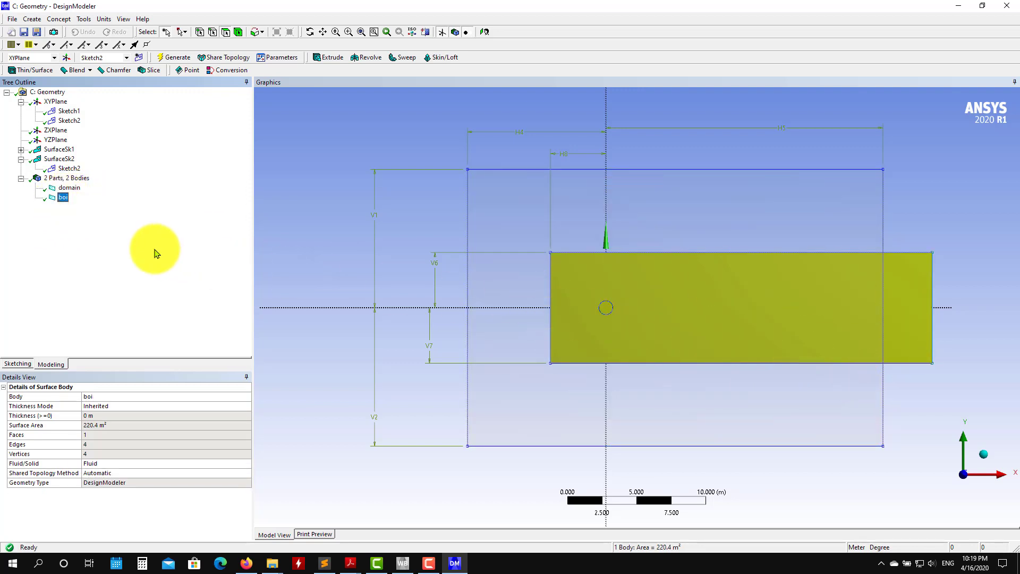
right_click(63, 201)
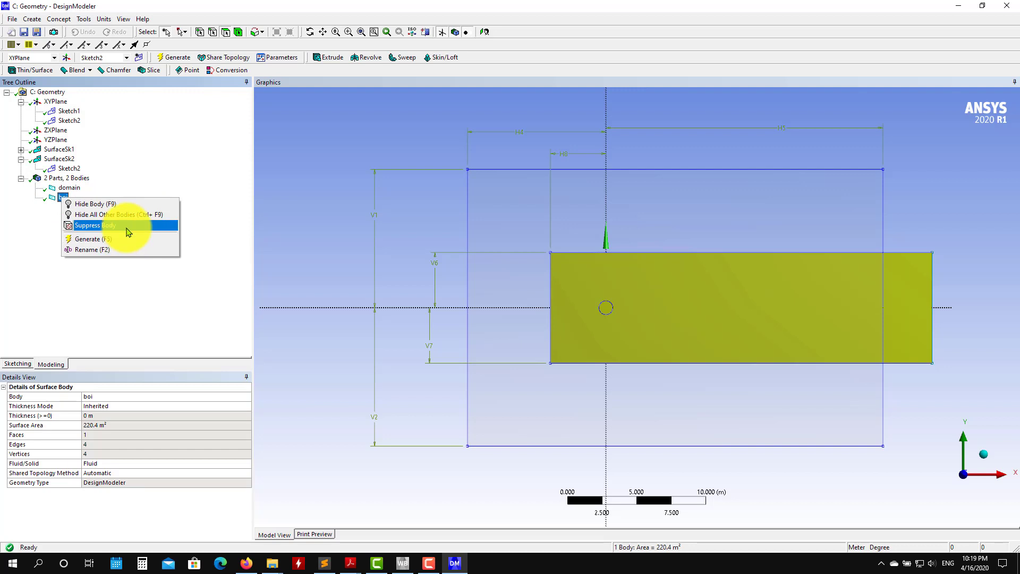
left_click(129, 225)
right_click(62, 197)
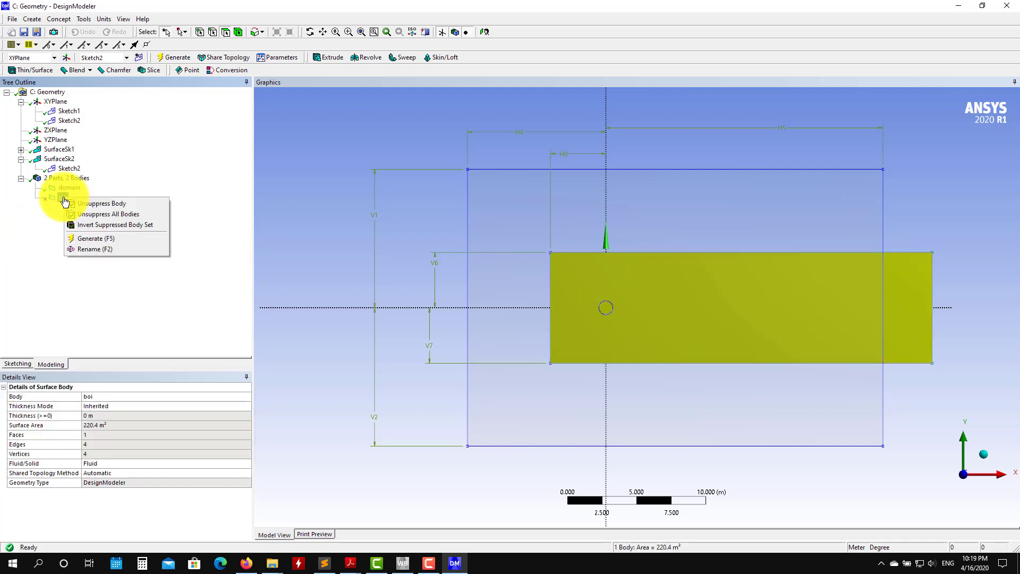
left_click(126, 205)
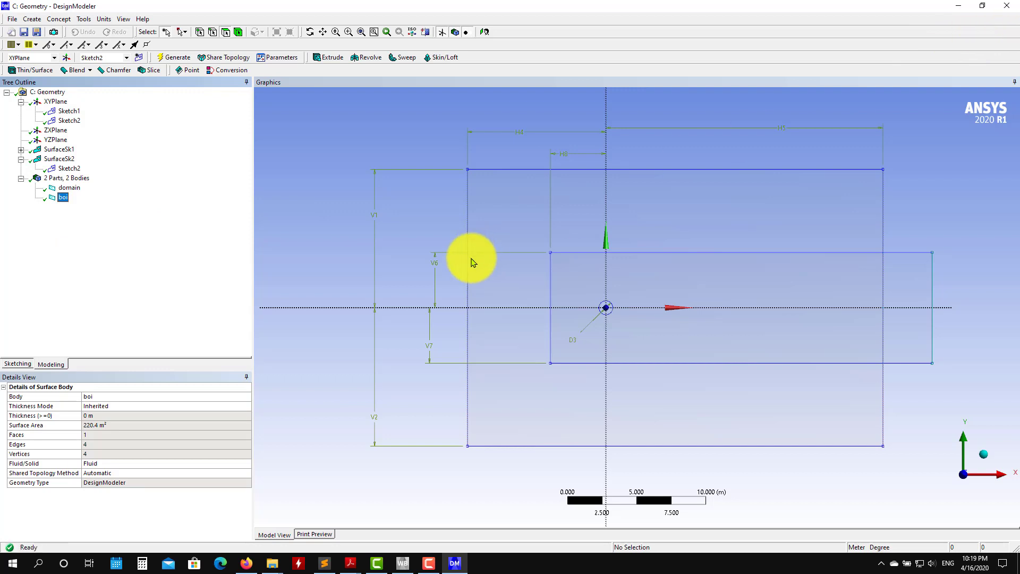
left_click(447, 269)
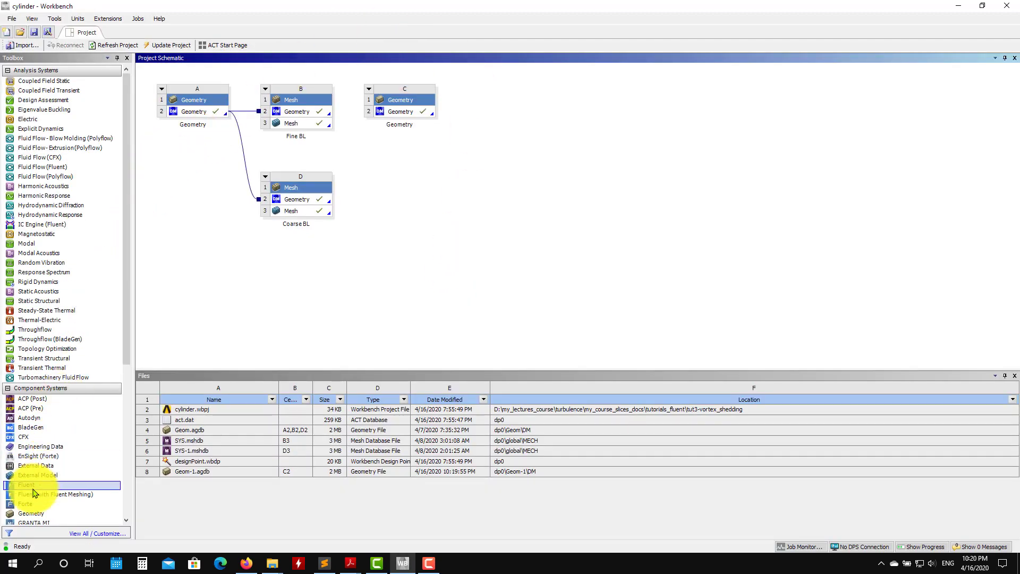
In Workbench, add a Mesh component system linked to geometry system C and open its mesh in ANSYS Meshing
scroll(46, 470, "down", 3)
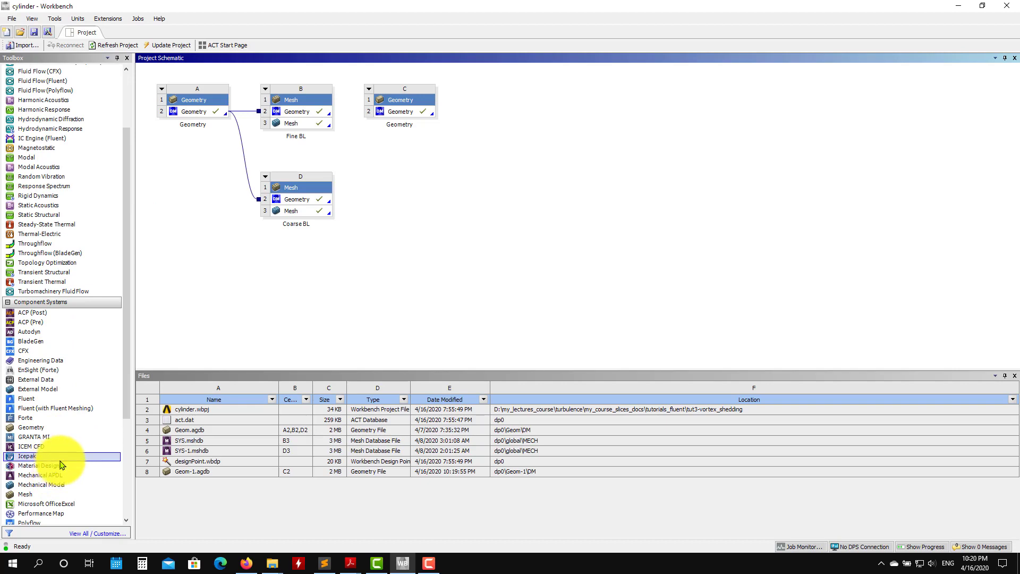
scroll(50, 462, "down", 1)
left_click_drag(42, 465, 417, 115)
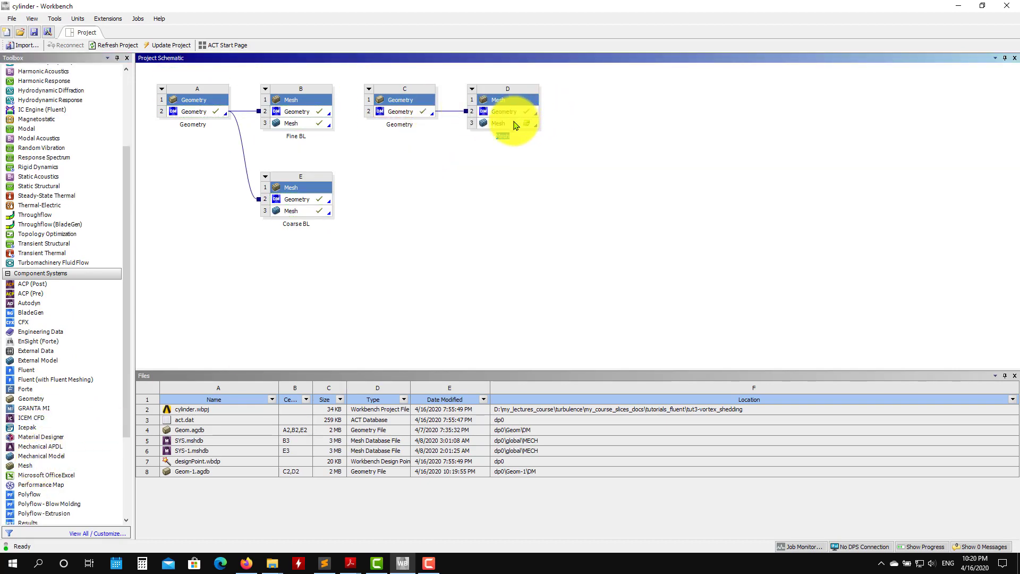
double_click(514, 123)
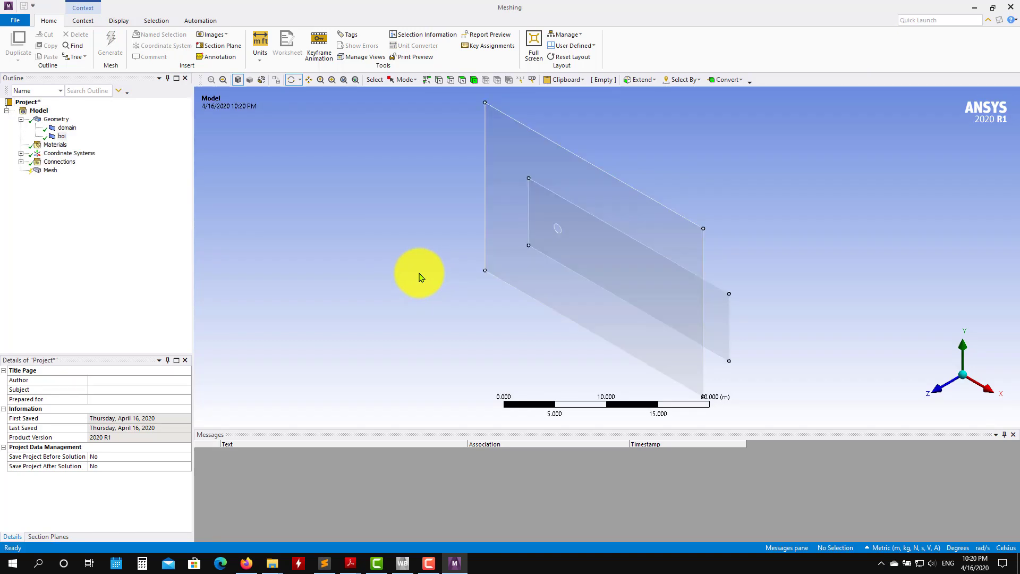
Generate the default mesh on both bodies and suppress the "boi" body
left_click(939, 388)
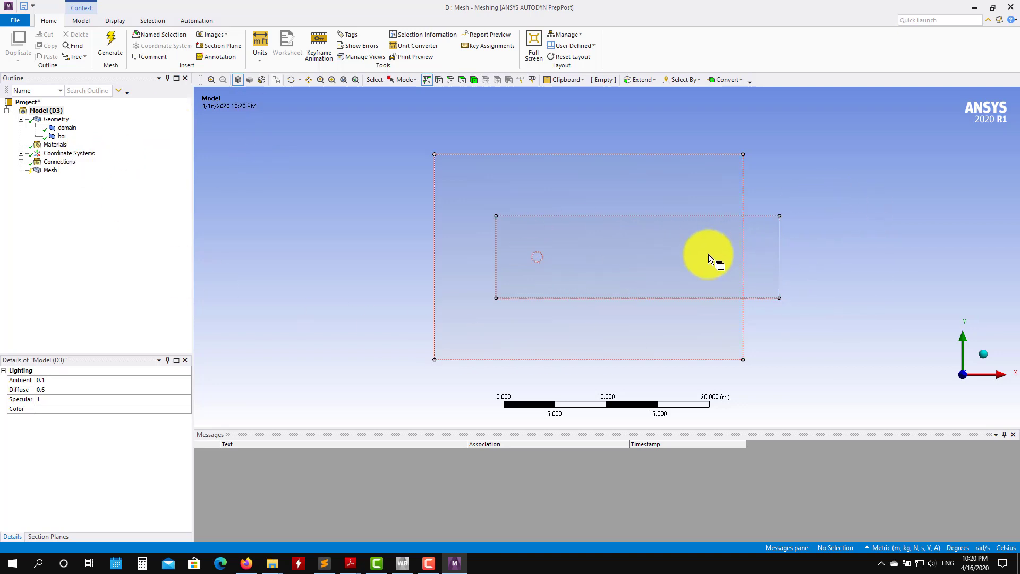
left_click(105, 45)
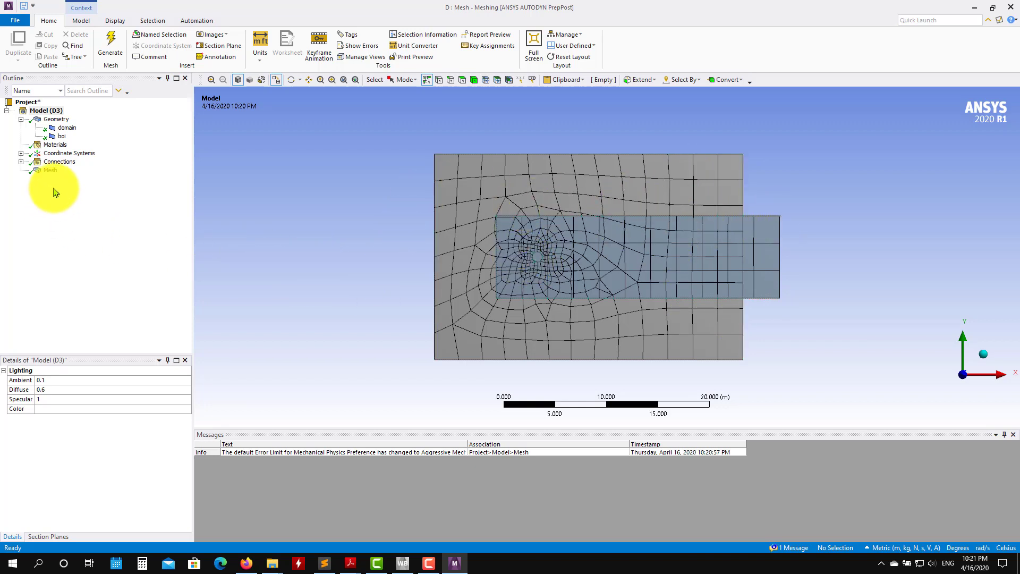
left_click(62, 137)
right_click(63, 137)
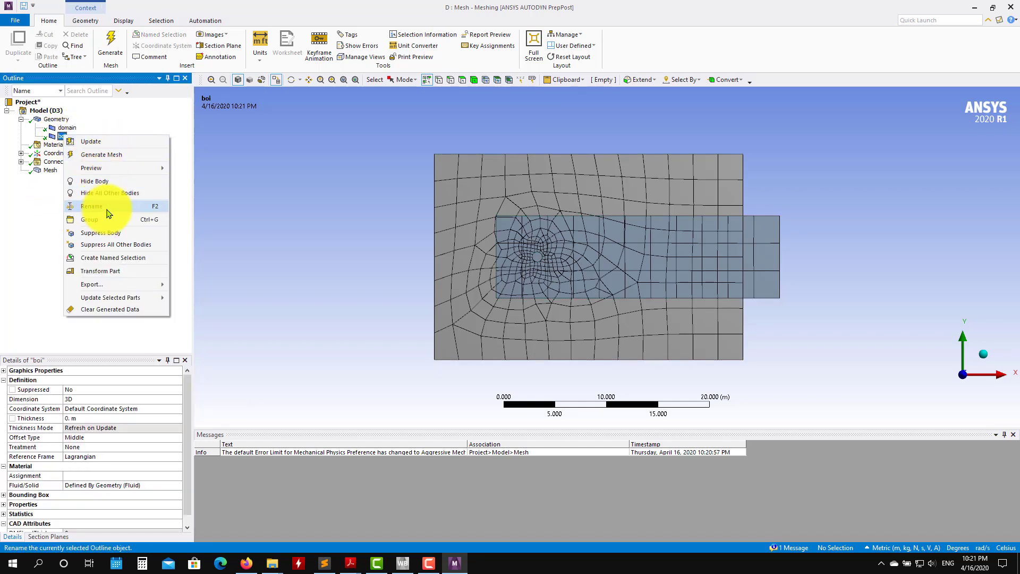
left_click(101, 233)
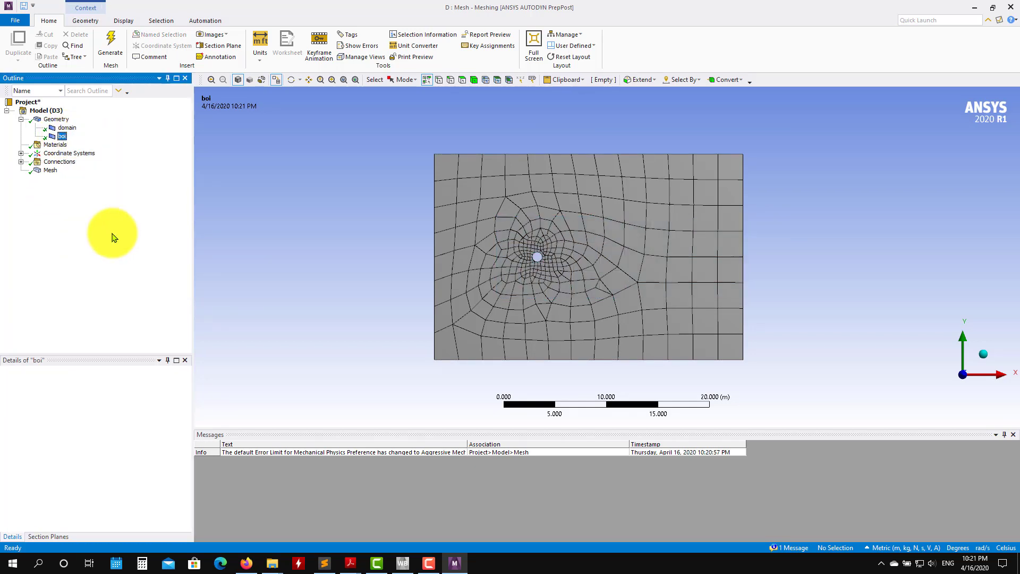
Set the mesh physics preference to CFD and regenerate the mesh, examining the elements around the cylinder
left_click(51, 171)
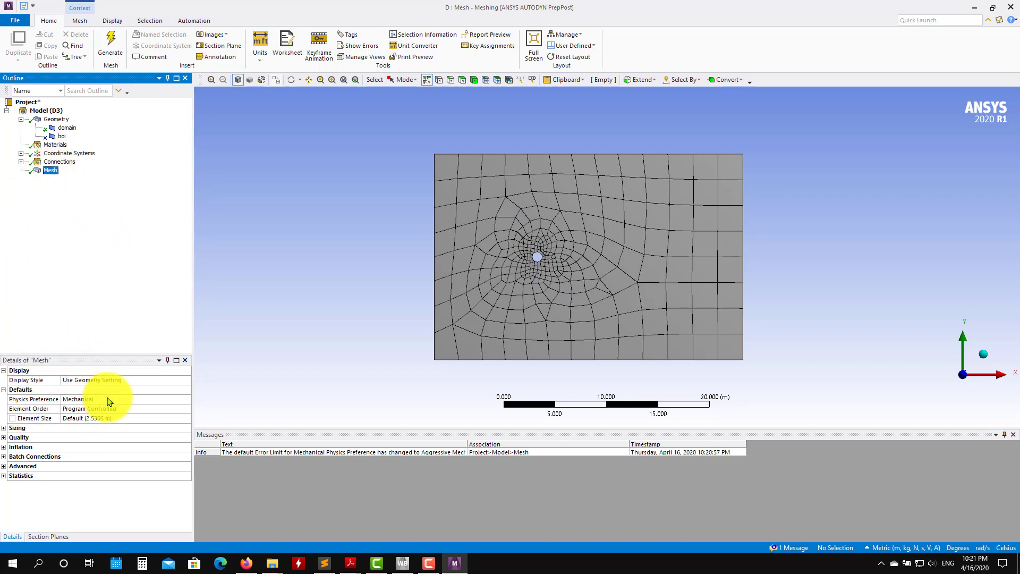
left_click(186, 402)
left_click(189, 402)
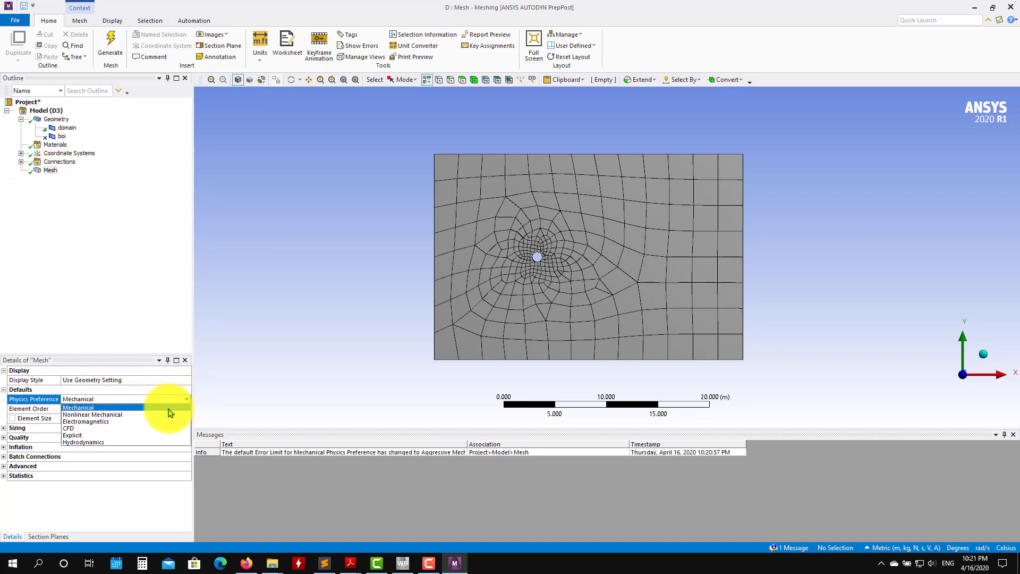
left_click(134, 425)
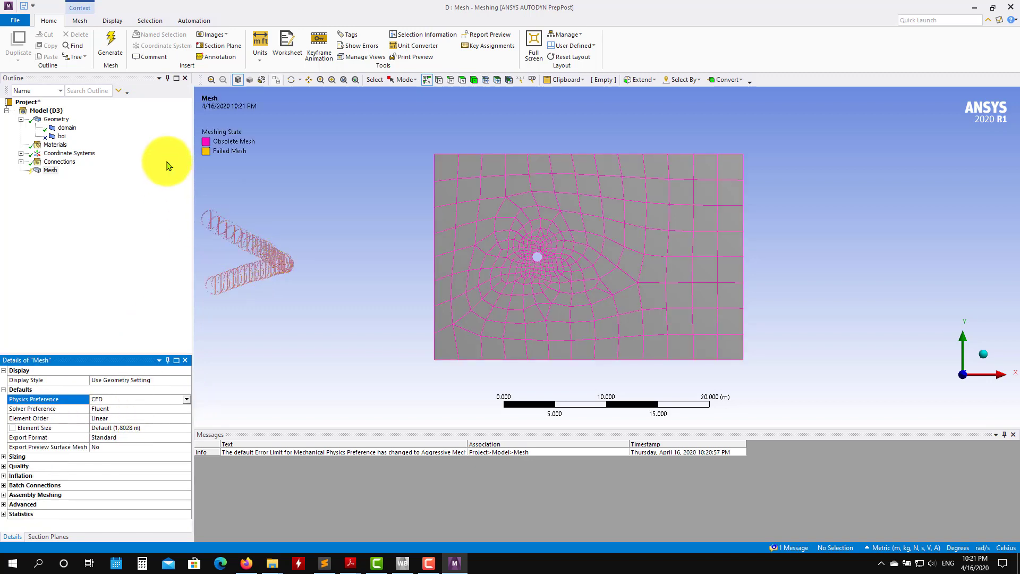
left_click(111, 48)
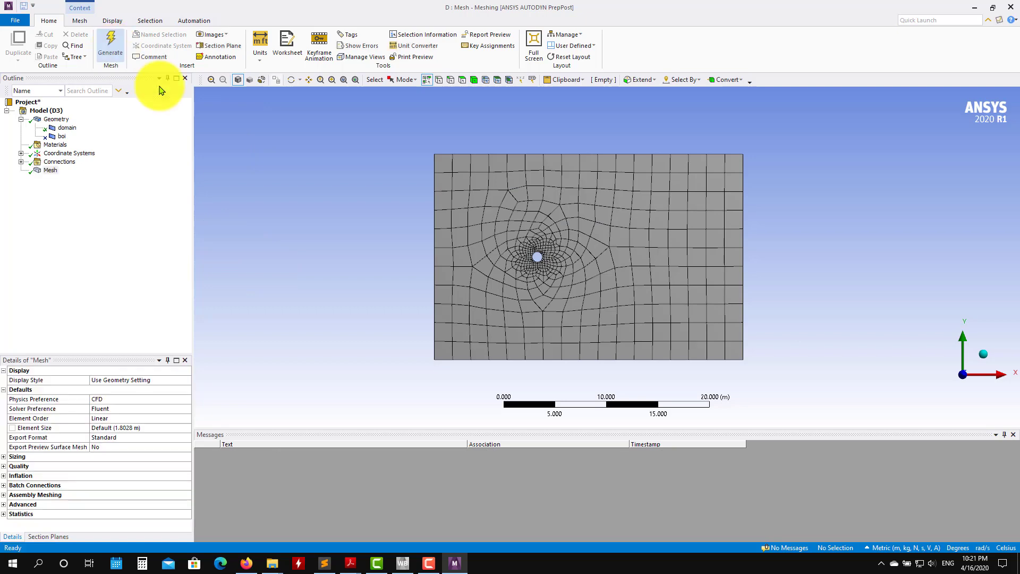
scroll(514, 245, "up", 2)
scroll(514, 245, "up", 3)
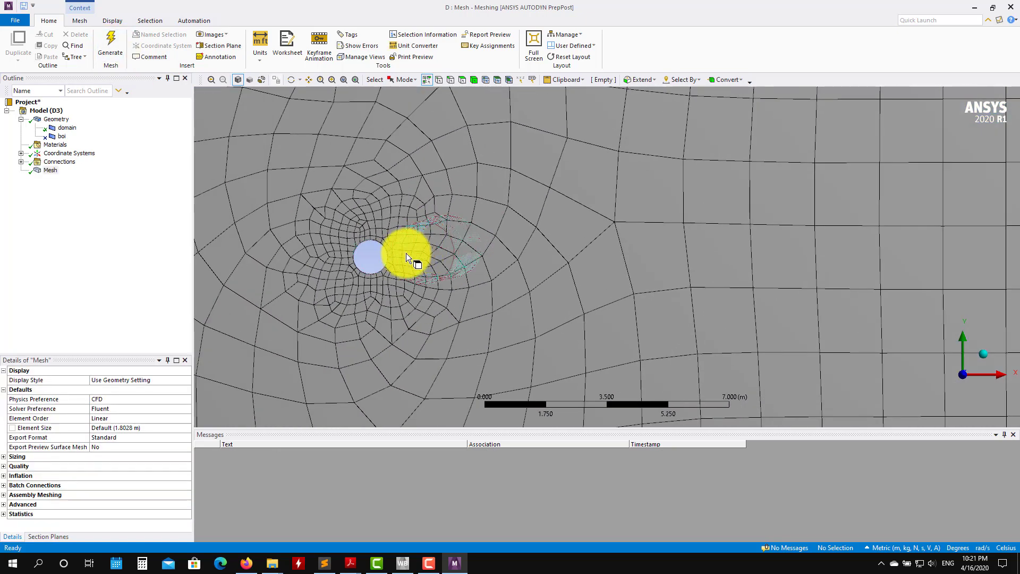
scroll(380, 257, "down", 1)
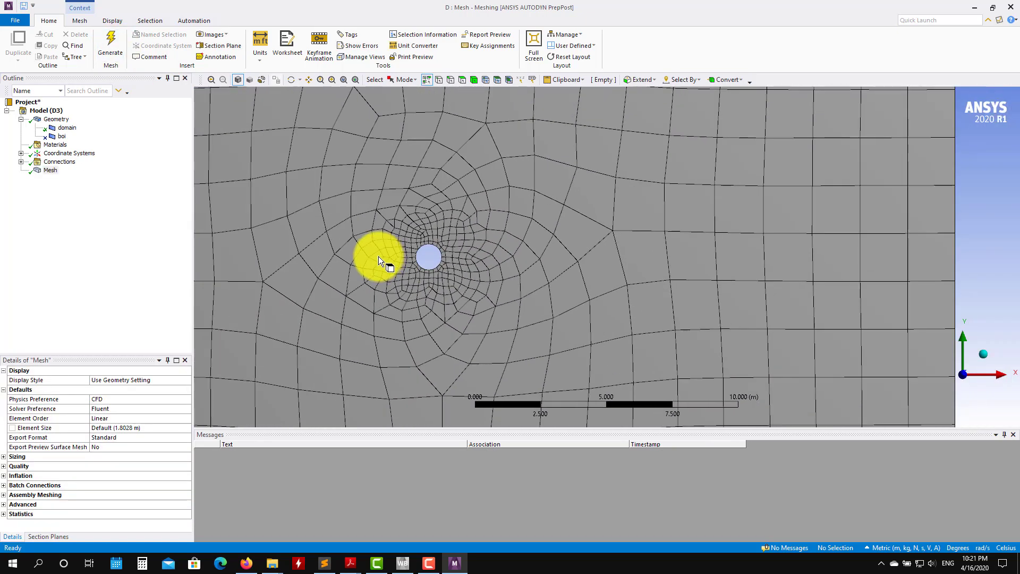
scroll(334, 241, "down", 1)
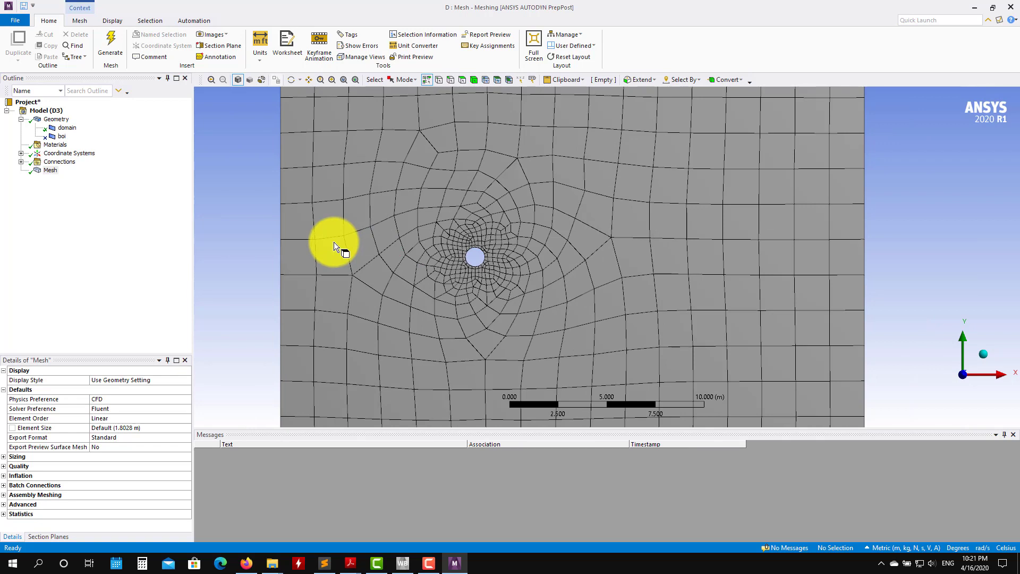
Insert a mesh method scoped to the domain body and set it to Triangles
right_click(51, 171)
mouse_move(66, 183)
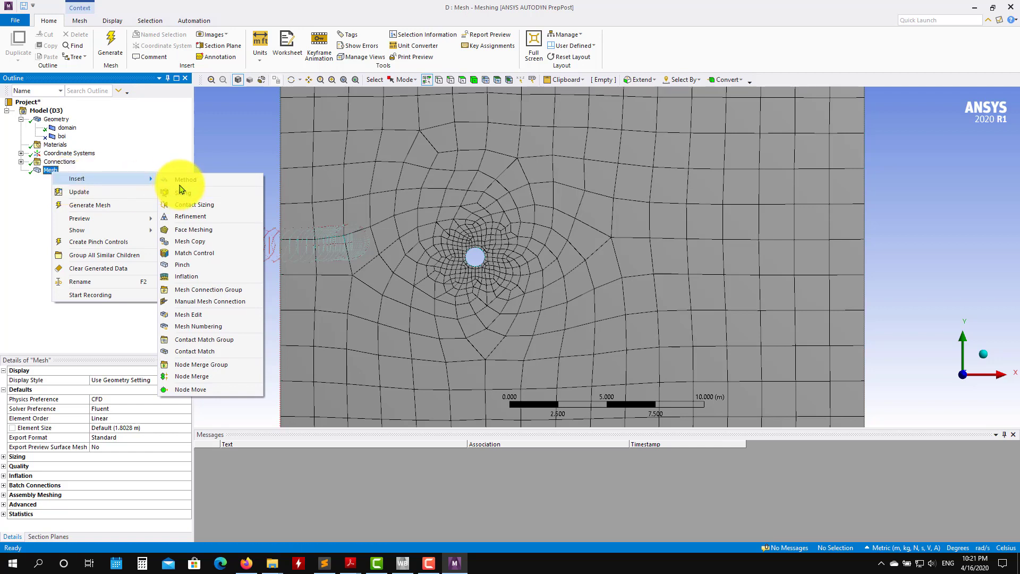
left_click(202, 180)
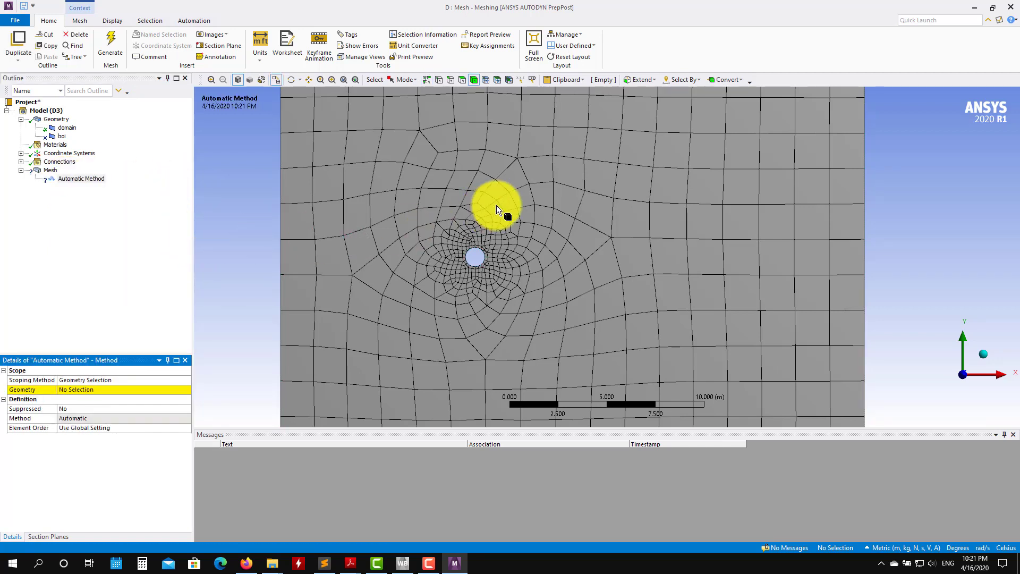
left_click(488, 193)
left_click(95, 390)
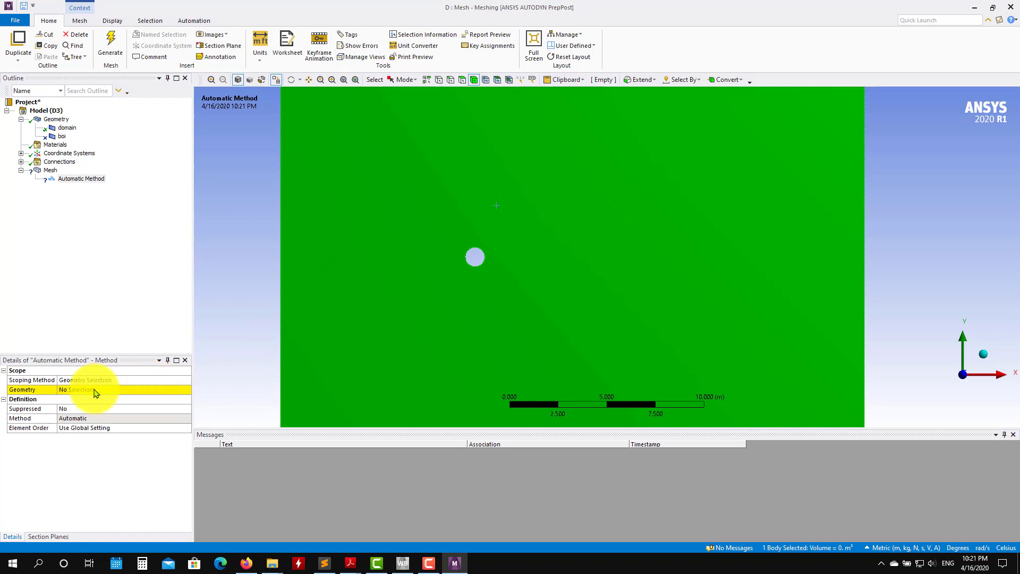
left_click(95, 391)
left_click(183, 418)
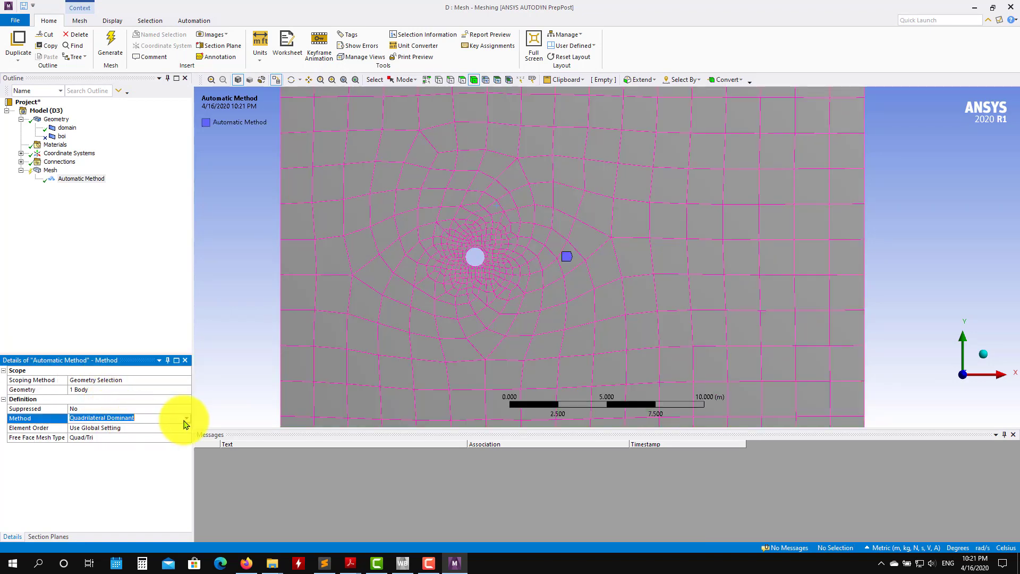
left_click(185, 418)
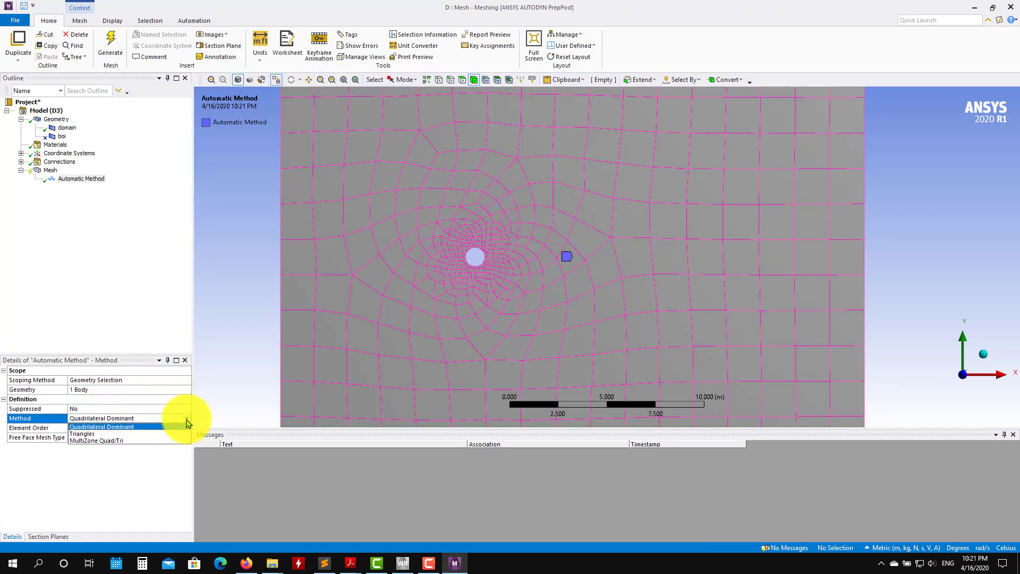
left_click(99, 434)
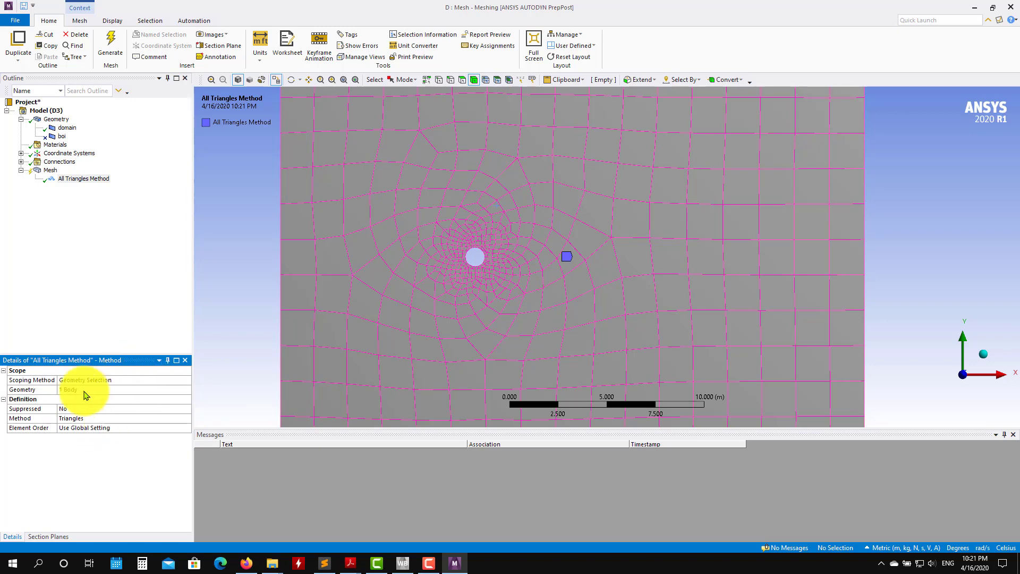
Regenerate the mesh with the all-triangles method and examine the elements around the cylinder
left_click(121, 47)
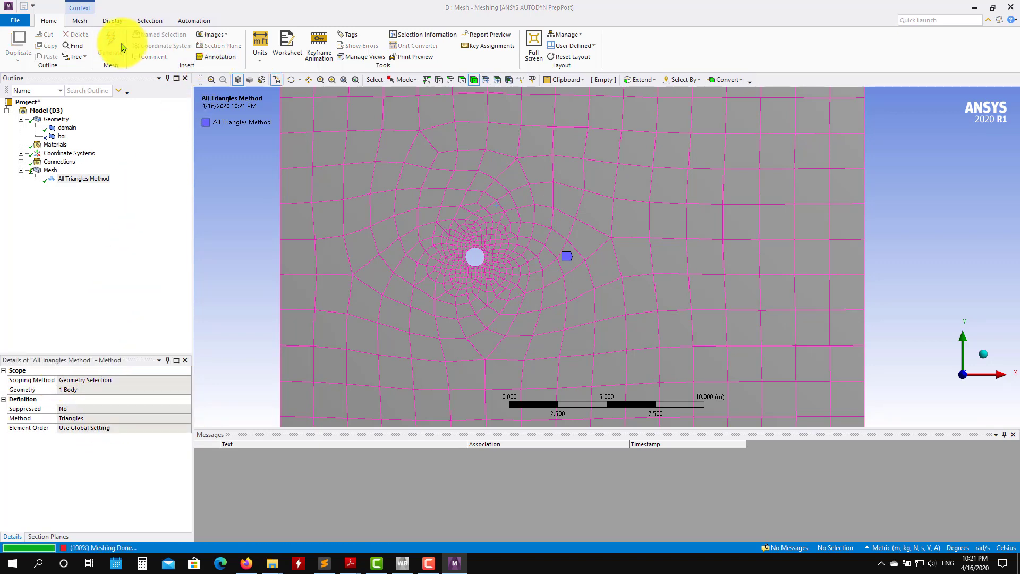
scroll(397, 328, "up", 2)
scroll(394, 318, "down", 10)
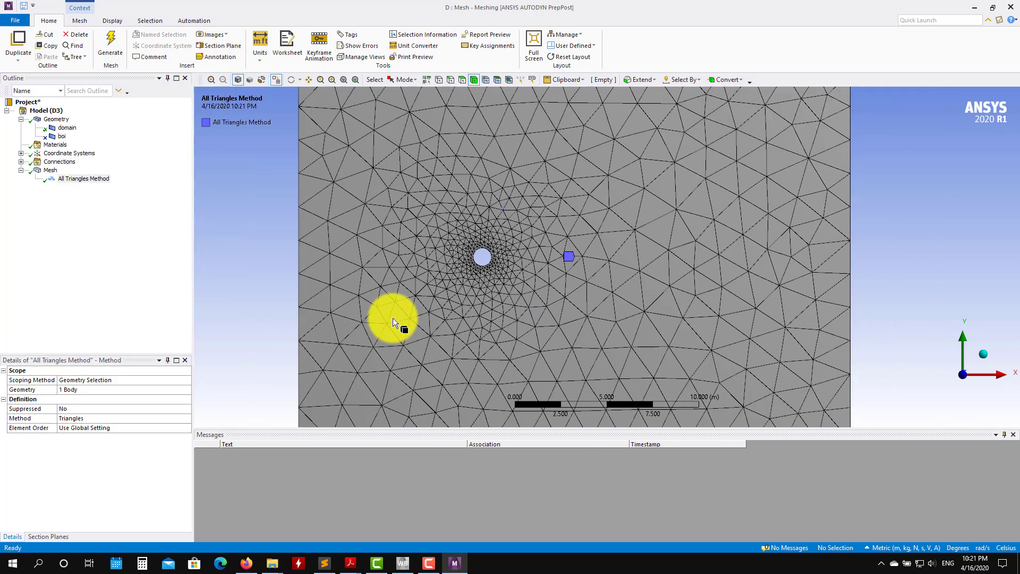
scroll(393, 319, "up", 9)
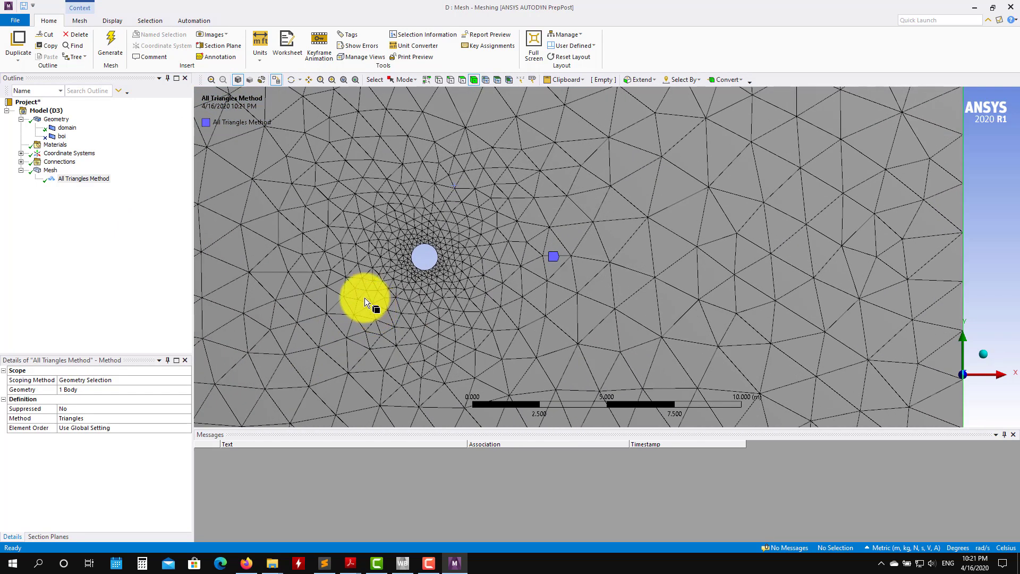
Expand the global mesh sizing settings and review growth rate, defeaturing and curvature options
left_click(49, 170)
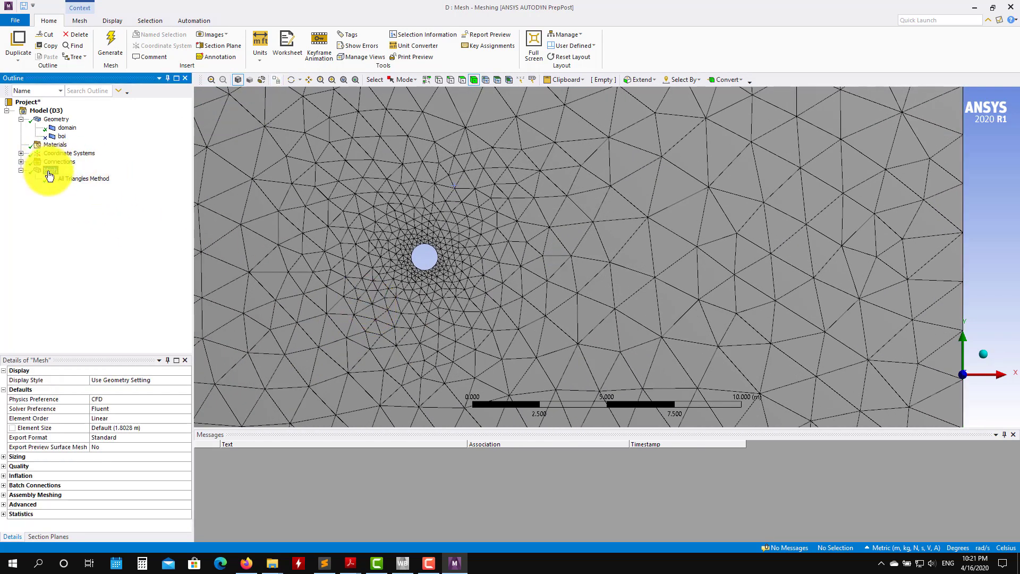
left_click(5, 457)
left_click_drag(186, 430, 184, 457)
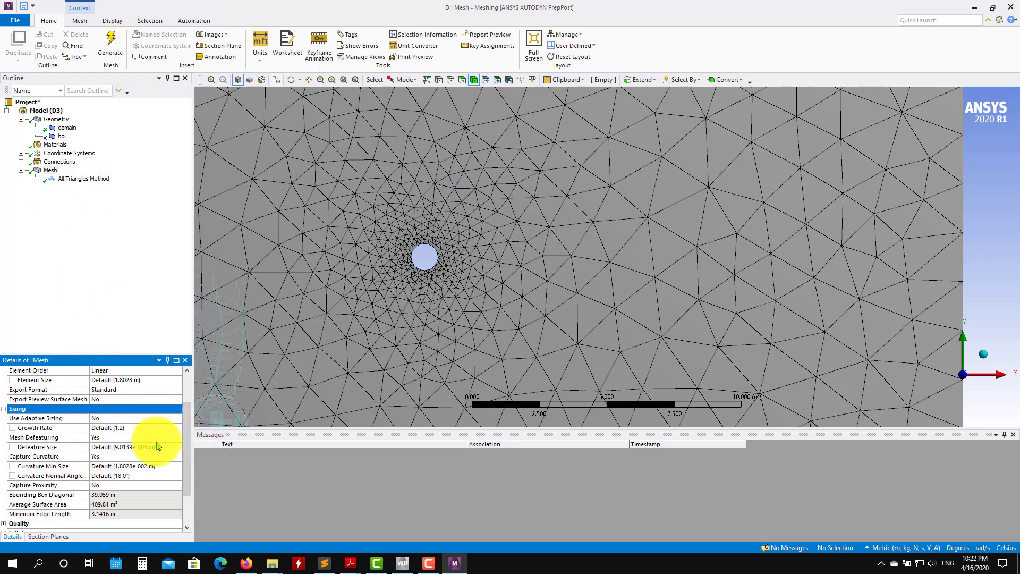
Insert a body sizing control in the mesh and scope it to the domain body
right_click(50, 170)
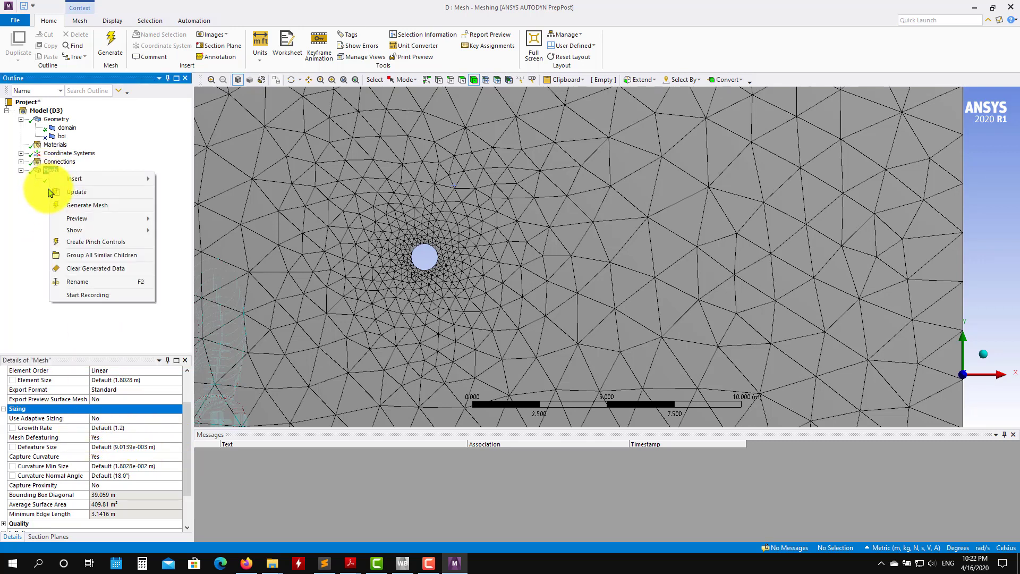
mouse_move(111, 179)
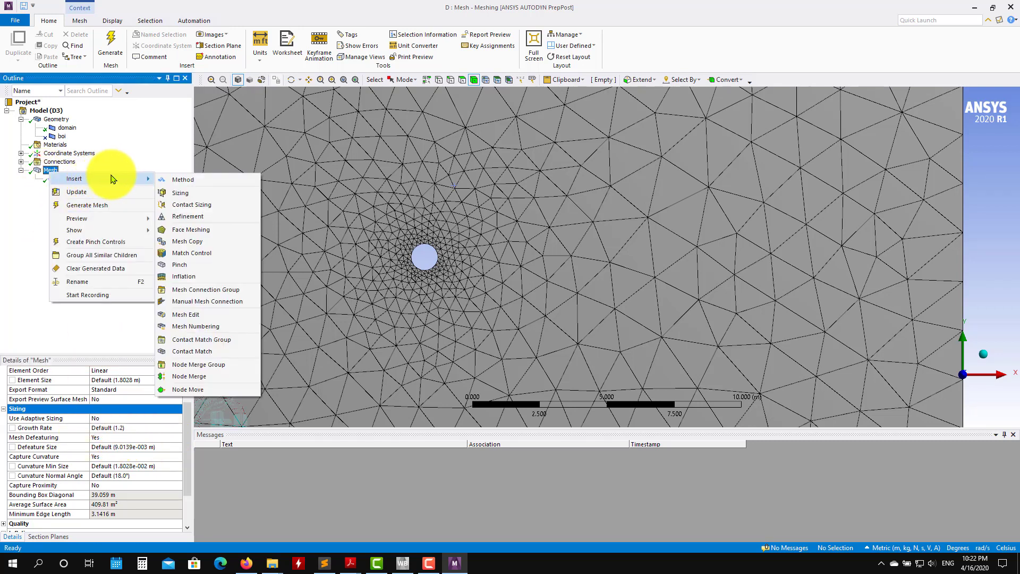
left_click(192, 194)
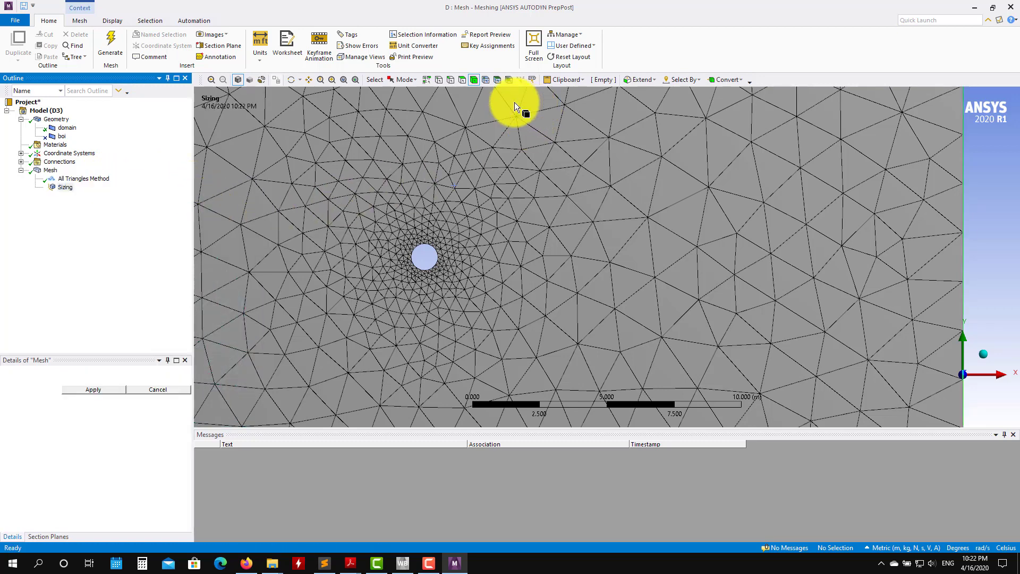
left_click(473, 151)
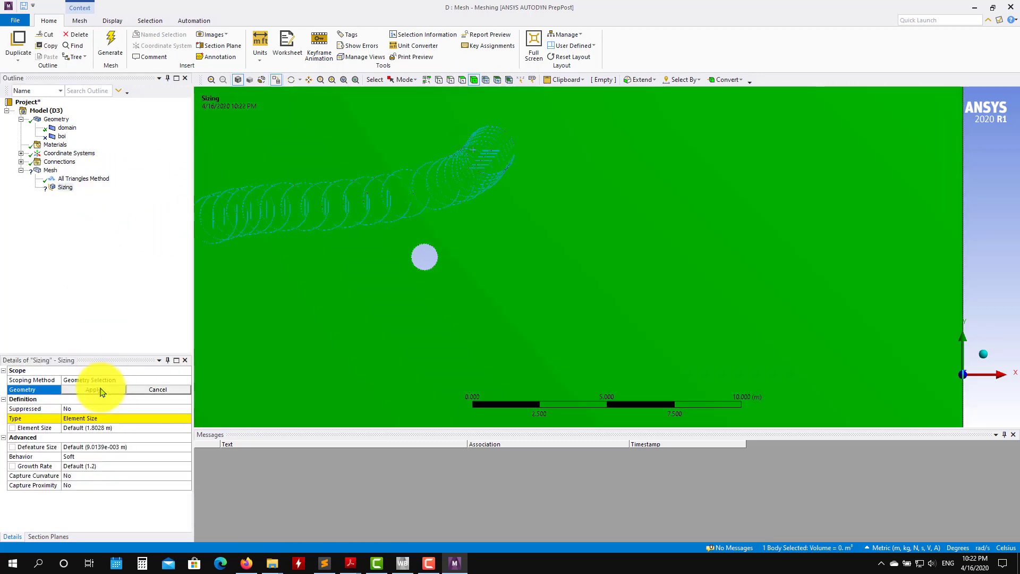
left_click(101, 391)
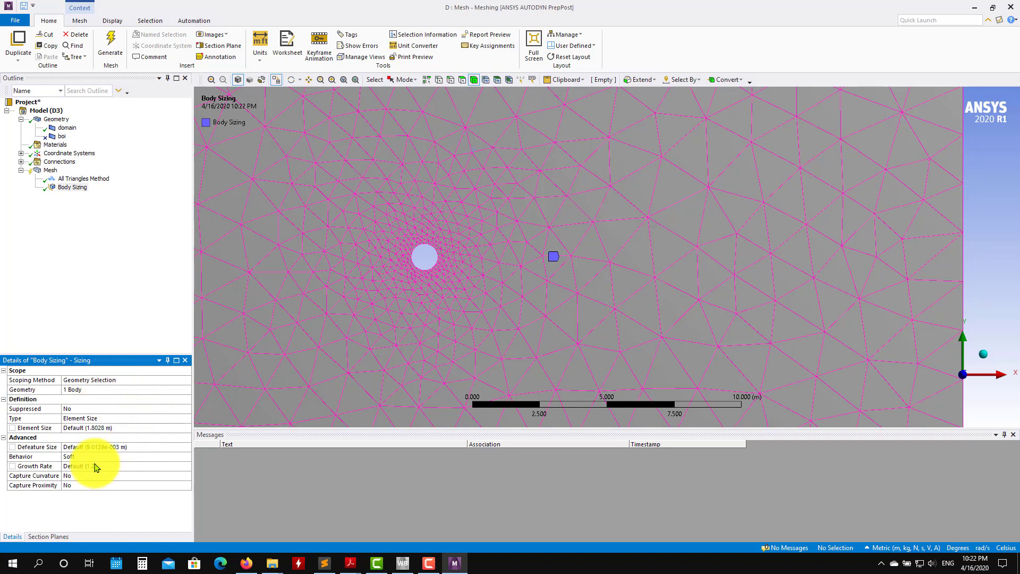
Set the body sizing's element size to 0.2 m and regenerate the mesh of the whole domain
left_click(118, 428)
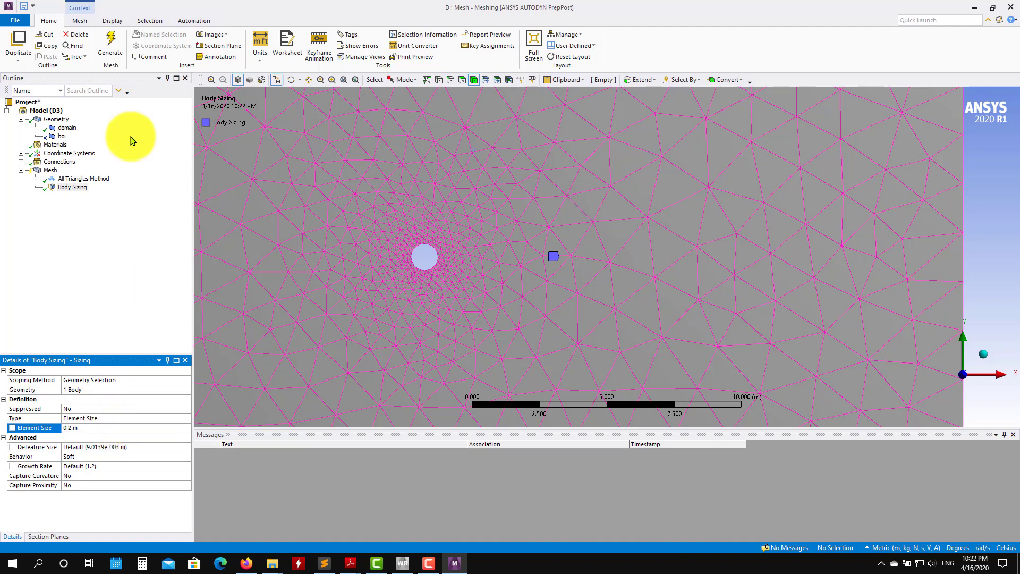
left_click(110, 39)
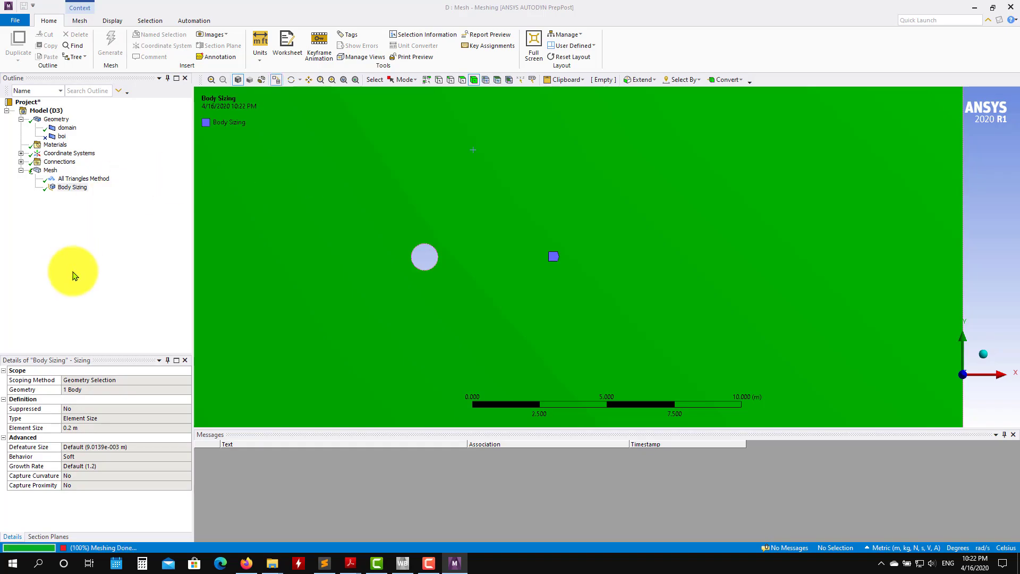
scroll(393, 279, "down", 5)
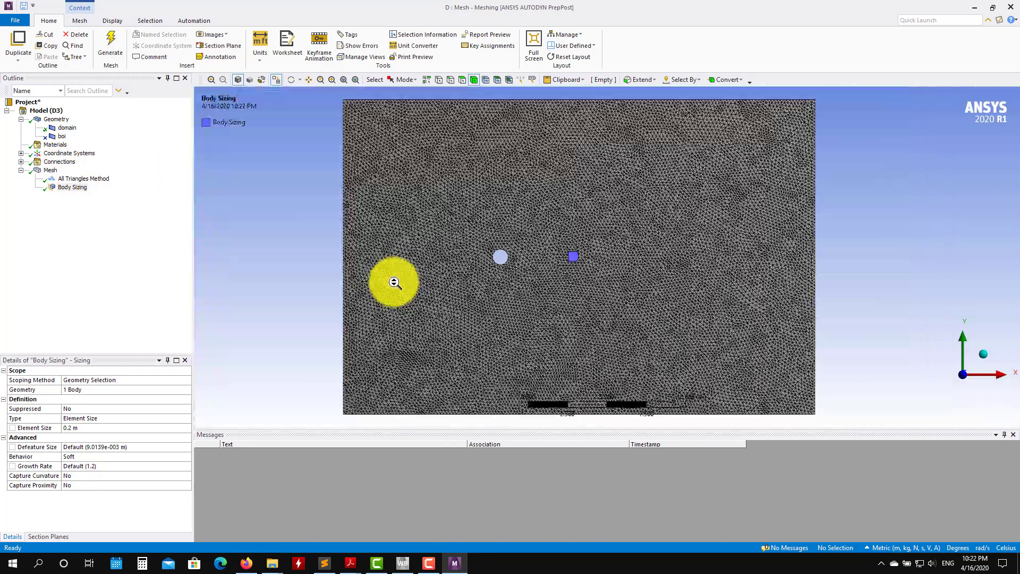
scroll(394, 281, "up", 1)
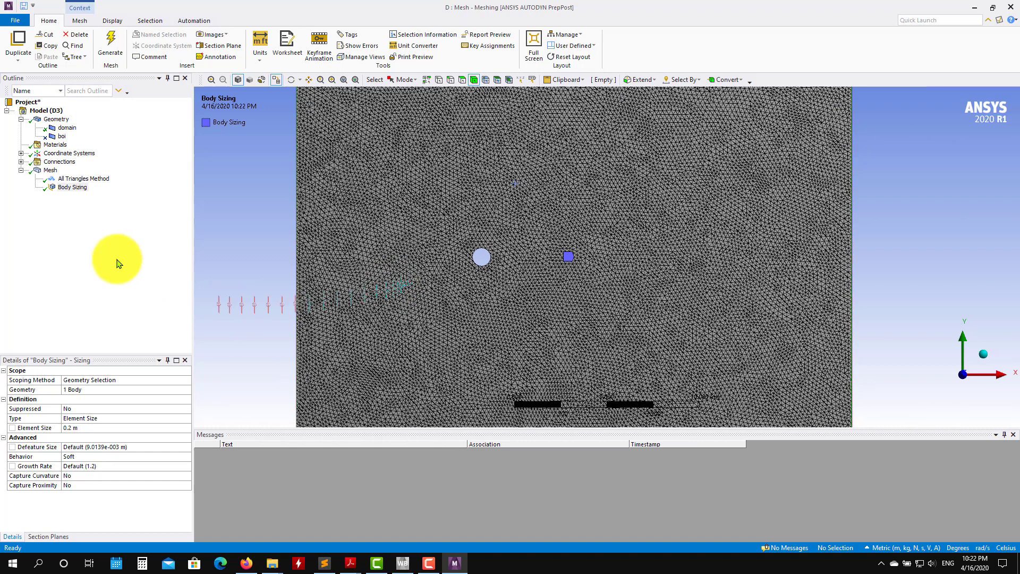
Set the body sizing's element size to 0.5 m, regenerate the mesh and inspect the elements around the cylinder
left_click(104, 428)
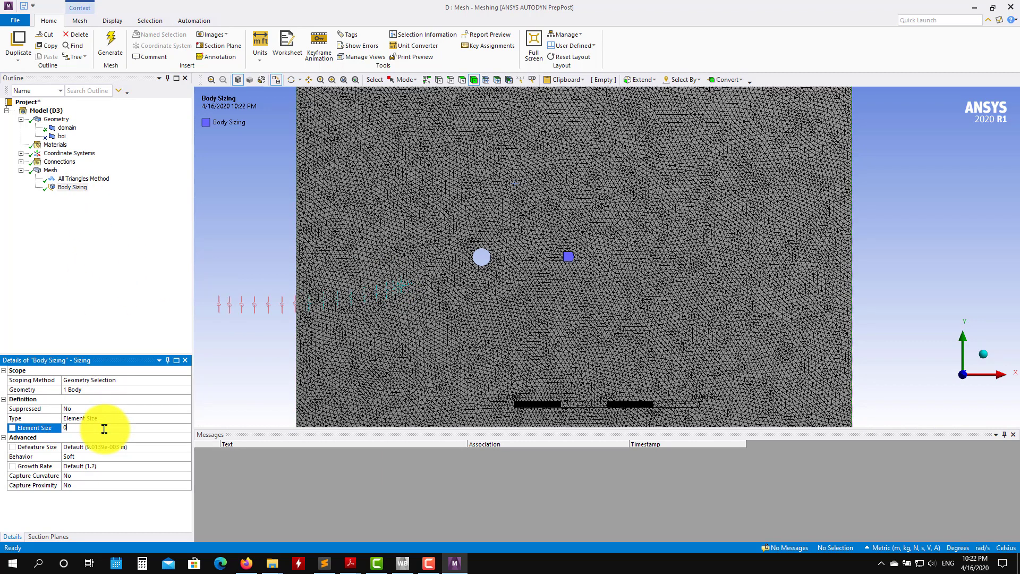
key("Return")
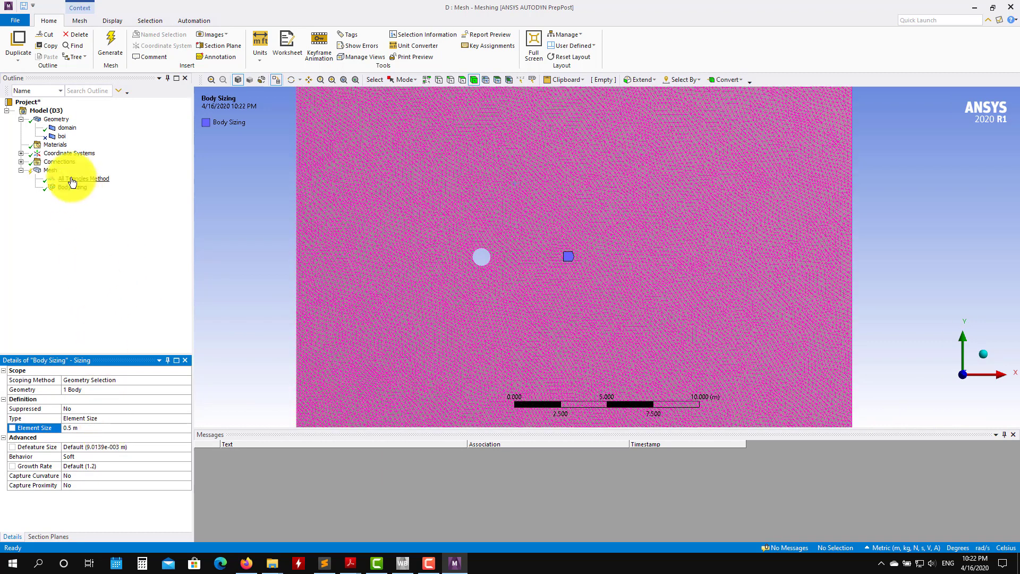
left_click(114, 47)
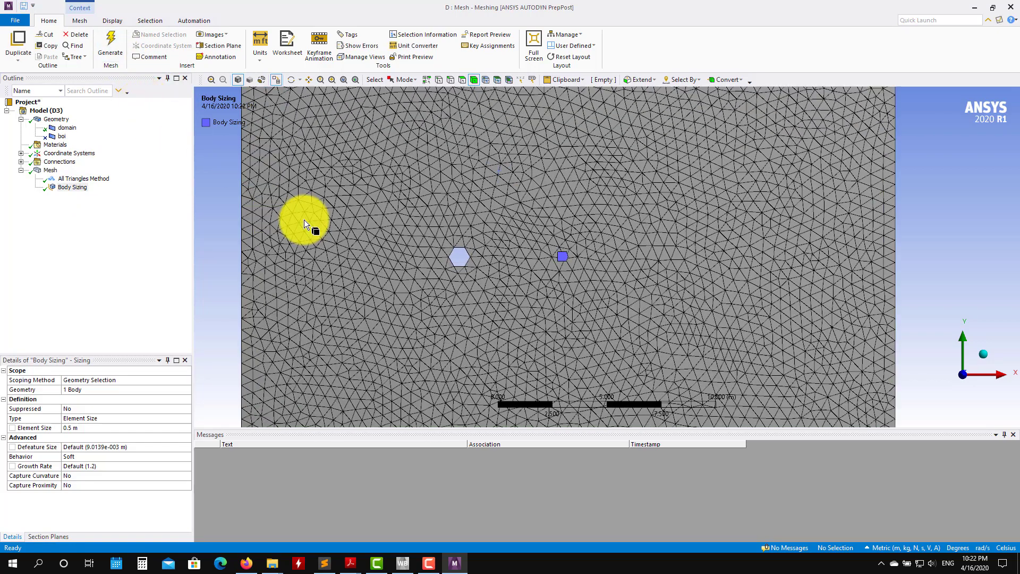
scroll(420, 238, "down", 3)
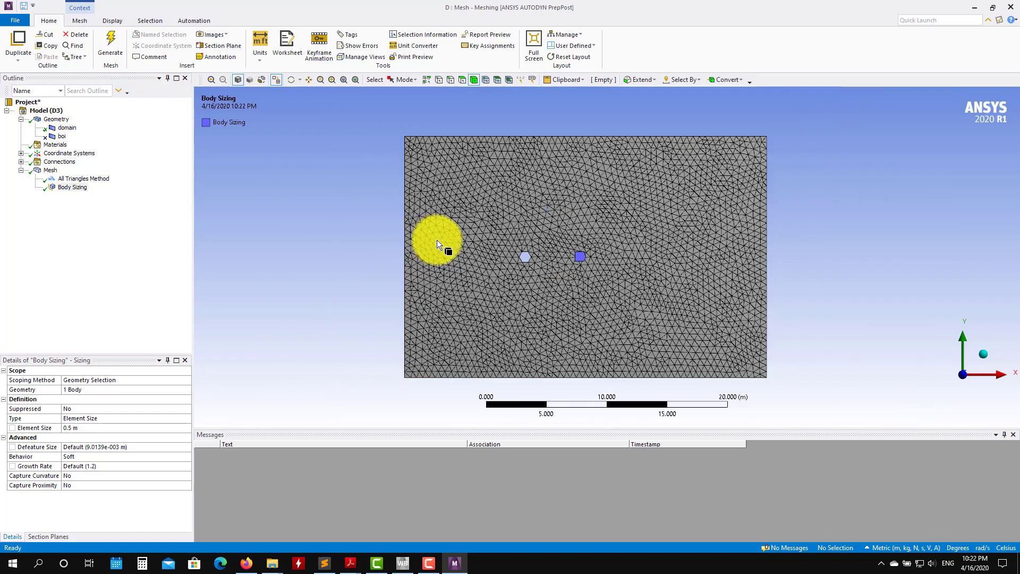
scroll(445, 250, "up", 3)
scroll(371, 267, "up", 3)
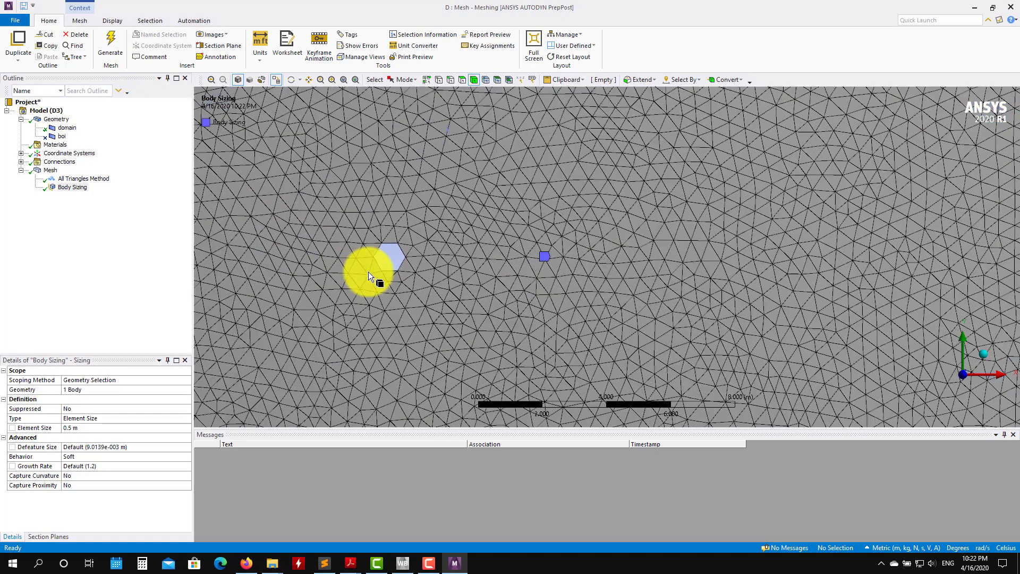
left_click_drag(374, 286, 531, 301)
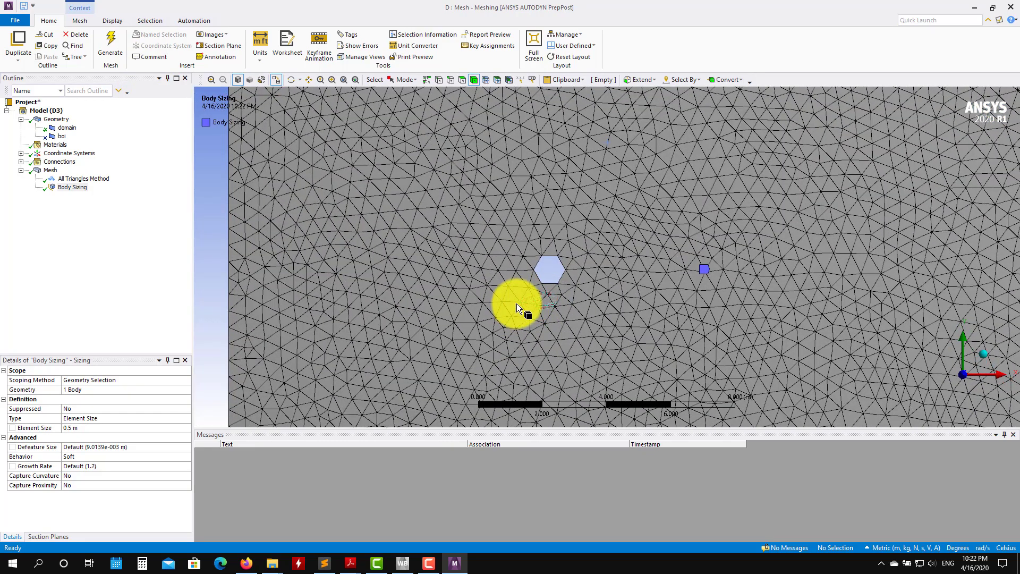
scroll(516, 303, "up", 2)
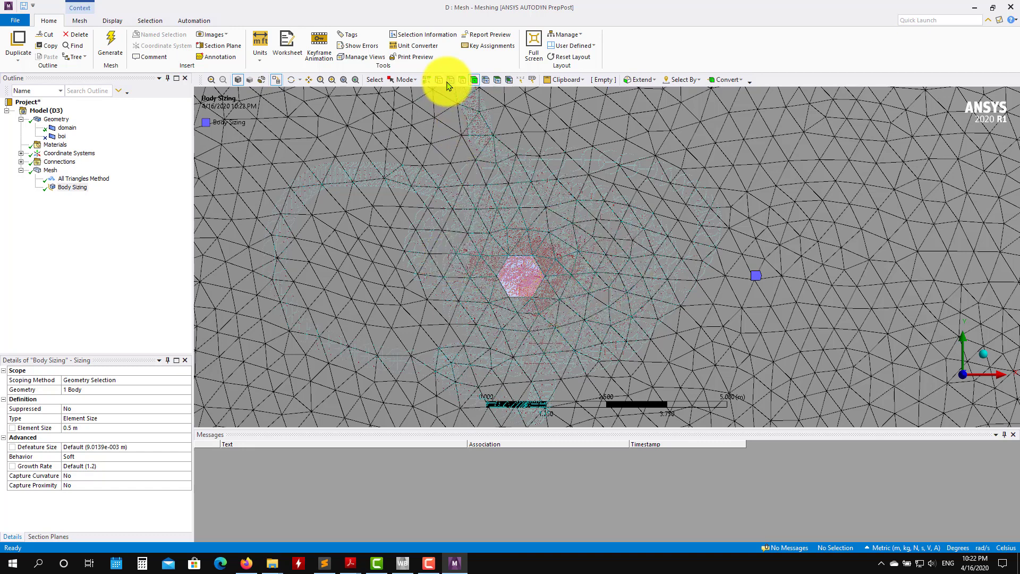
Insert an edge sizing control on the cylinder's circular edge, keeping its type as Element Size
left_click(539, 270)
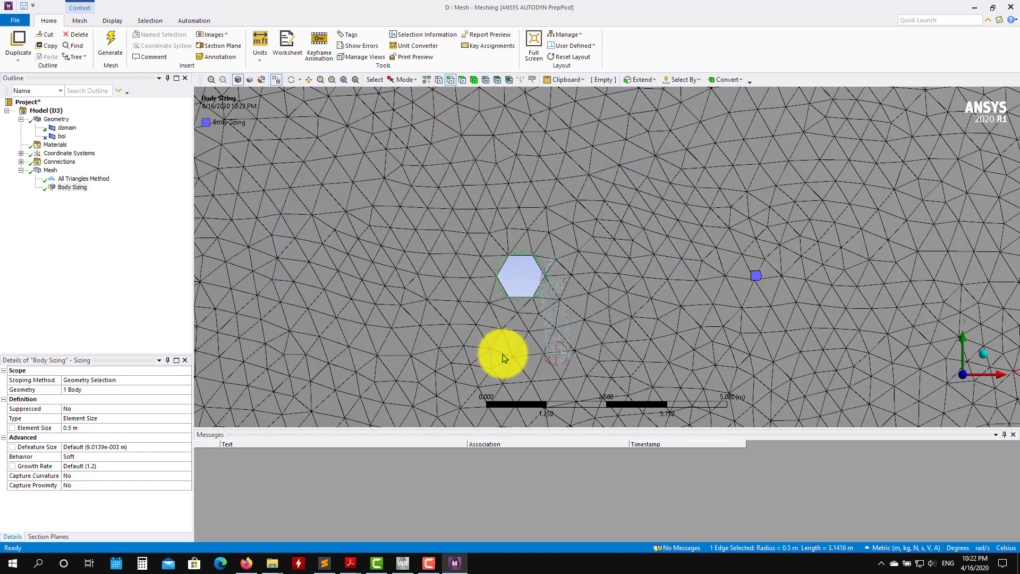
right_click(50, 170)
mouse_move(133, 177)
left_click(209, 182)
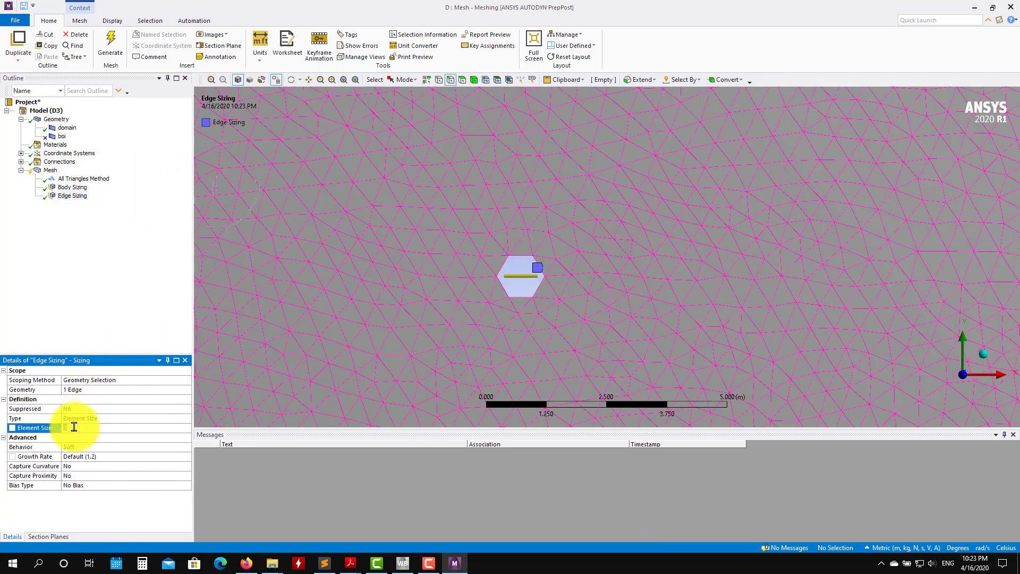
left_click(182, 418)
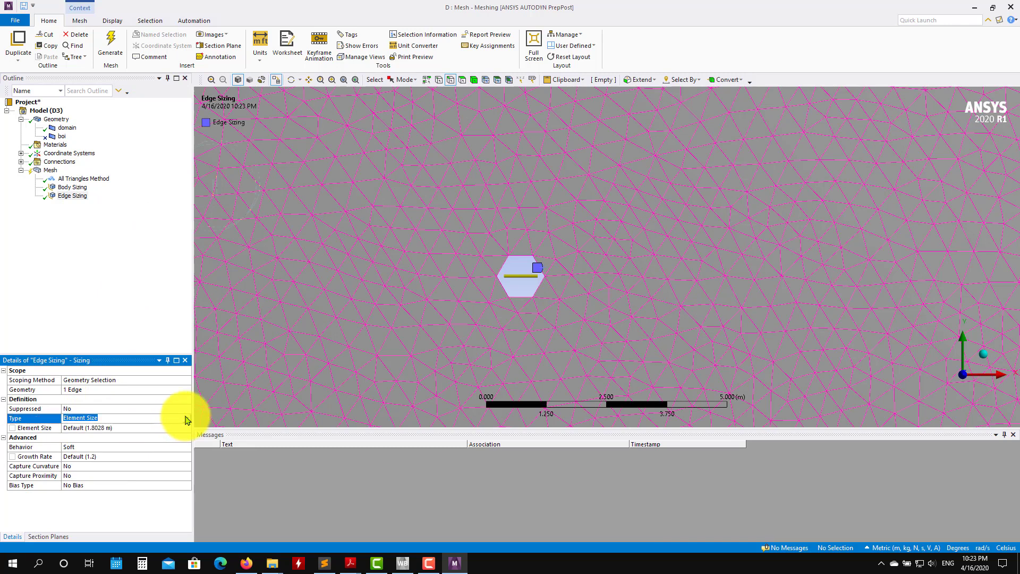
left_click(187, 419)
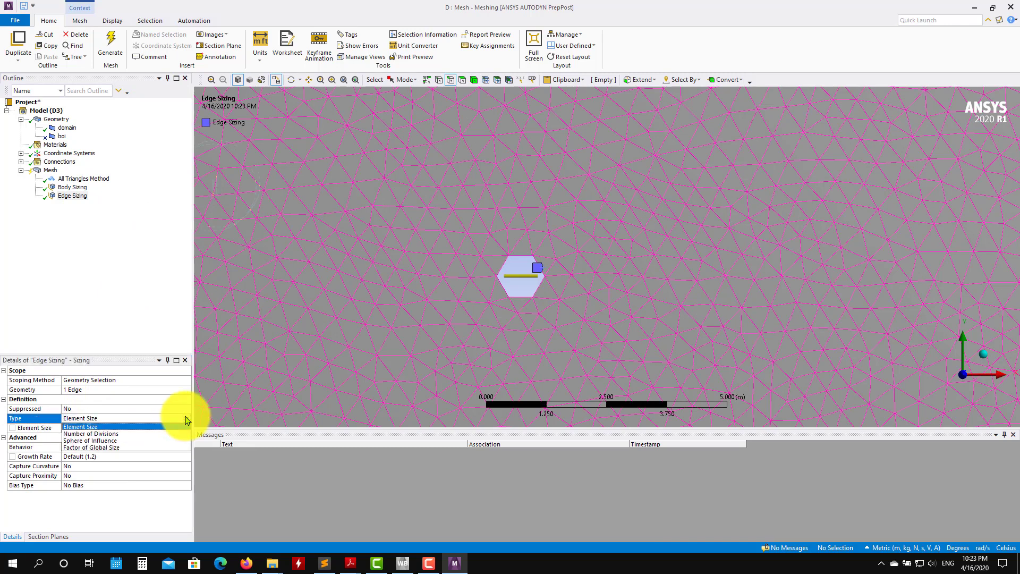
left_click(140, 427)
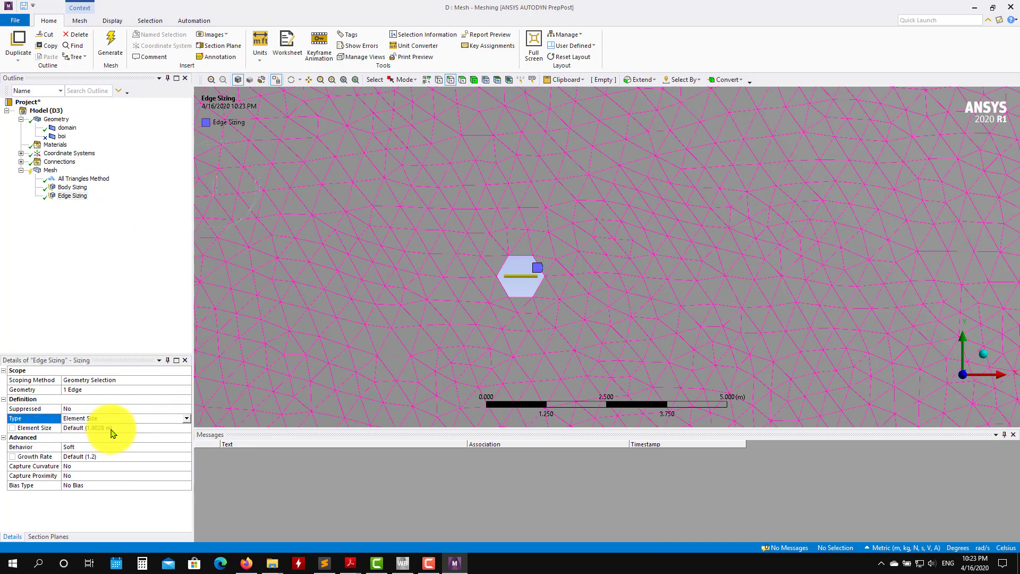
Set the cylinder edge sizing's element size to 0.01 m and check the division preview around the circle
left_click(116, 428)
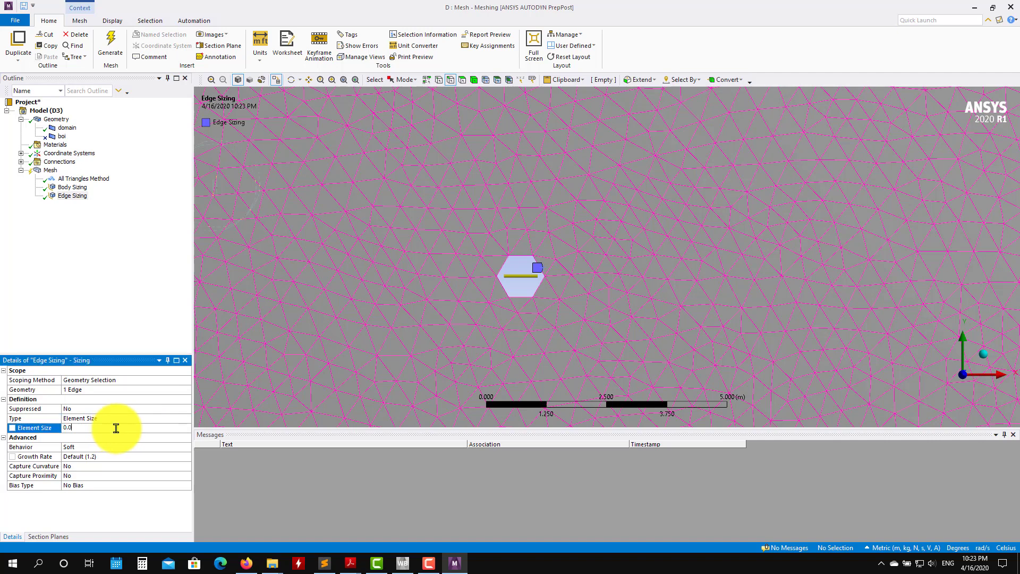
type("0.01")
key("Return")
scroll(531, 334, "up", 8)
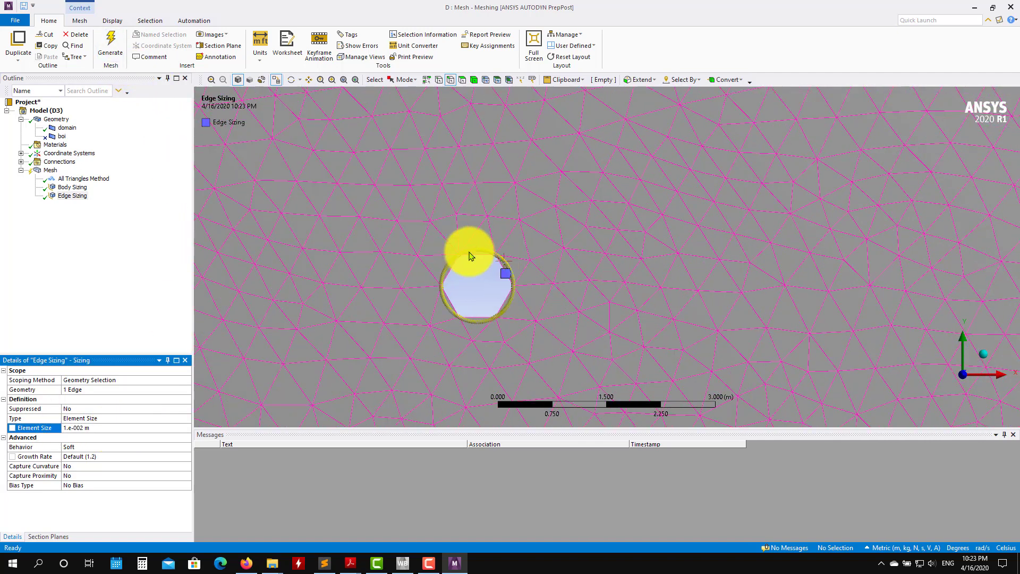
left_click_drag(260, 285, 531, 288)
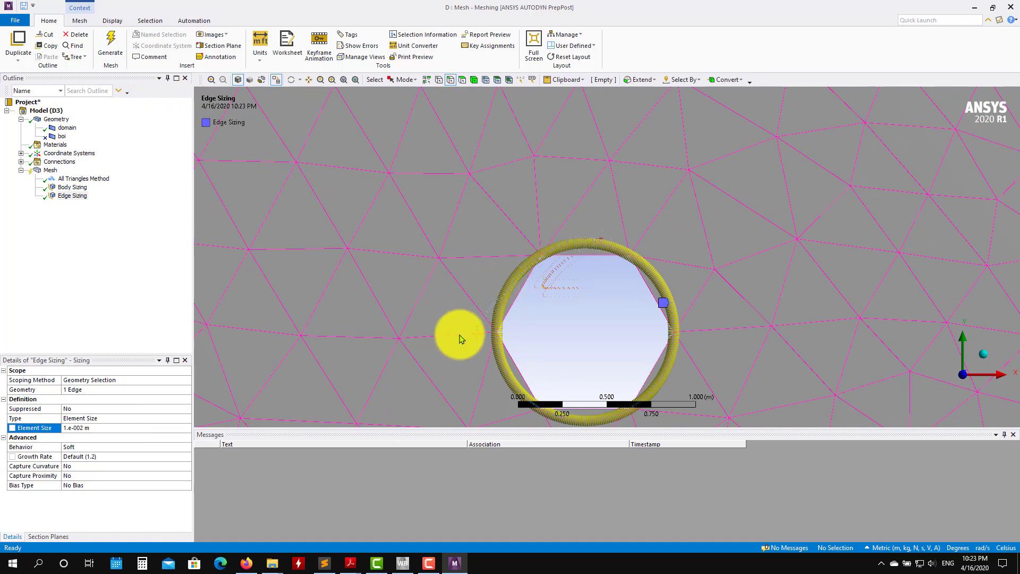
Set the cylinder edge sizing's element size to 0.02 m and regenerate the mesh
left_click(96, 427)
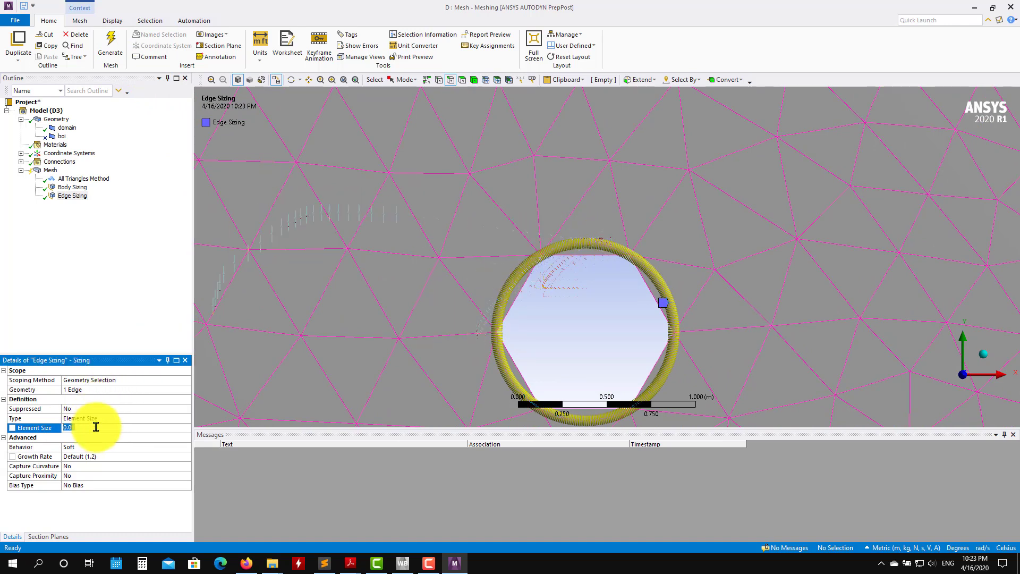
type("0.02")
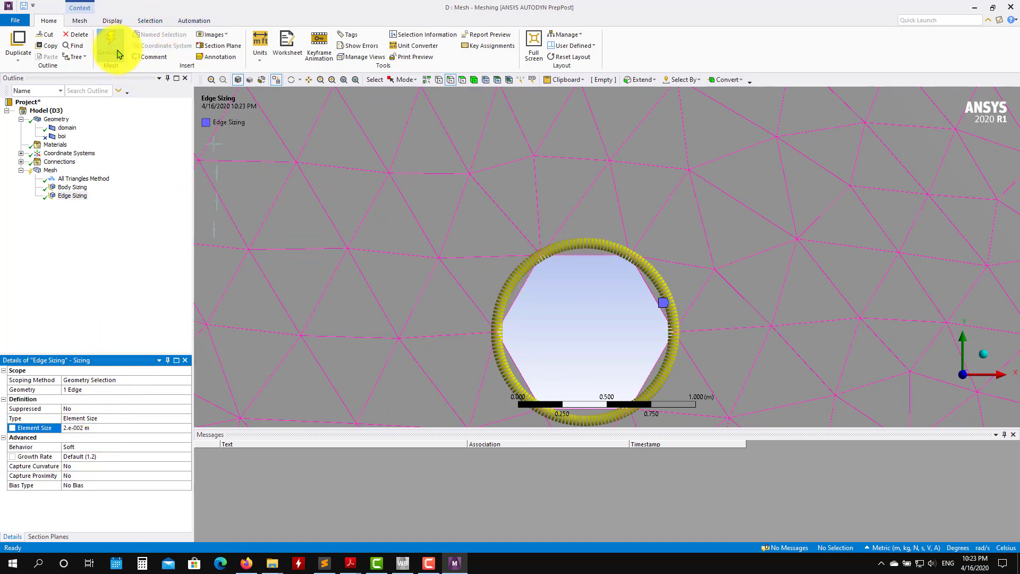
left_click(116, 52)
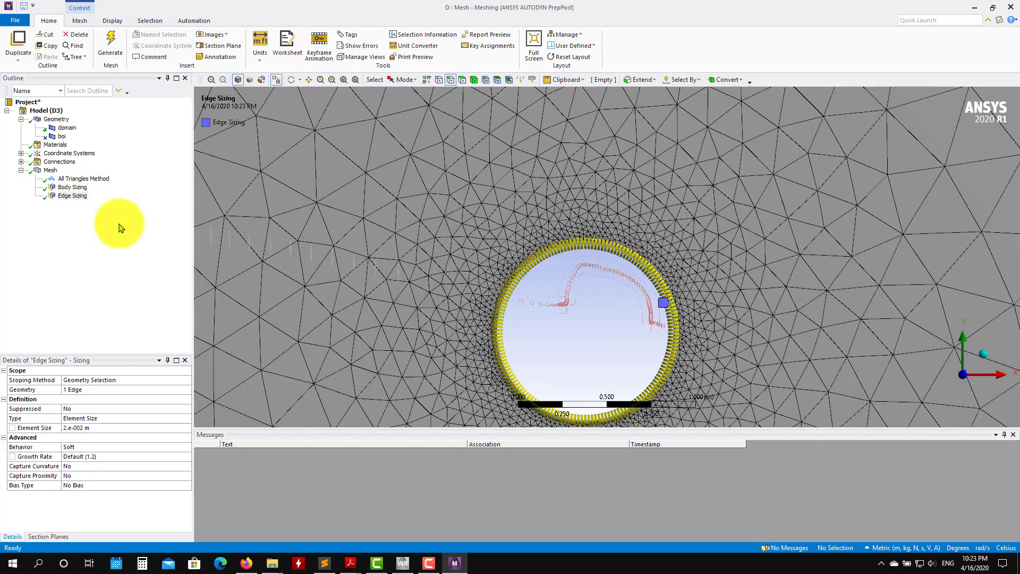
Examine the refined mesh at the cylinder wall and its transition to the coarser elements in the domain
scroll(572, 333, "up", 8)
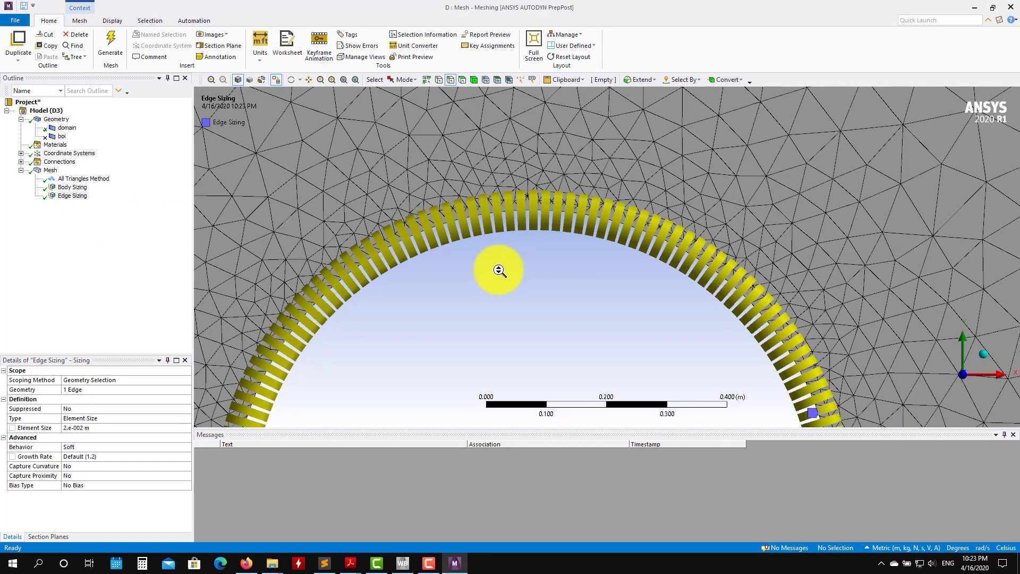
scroll(500, 271, "down", 5)
left_click(50, 170)
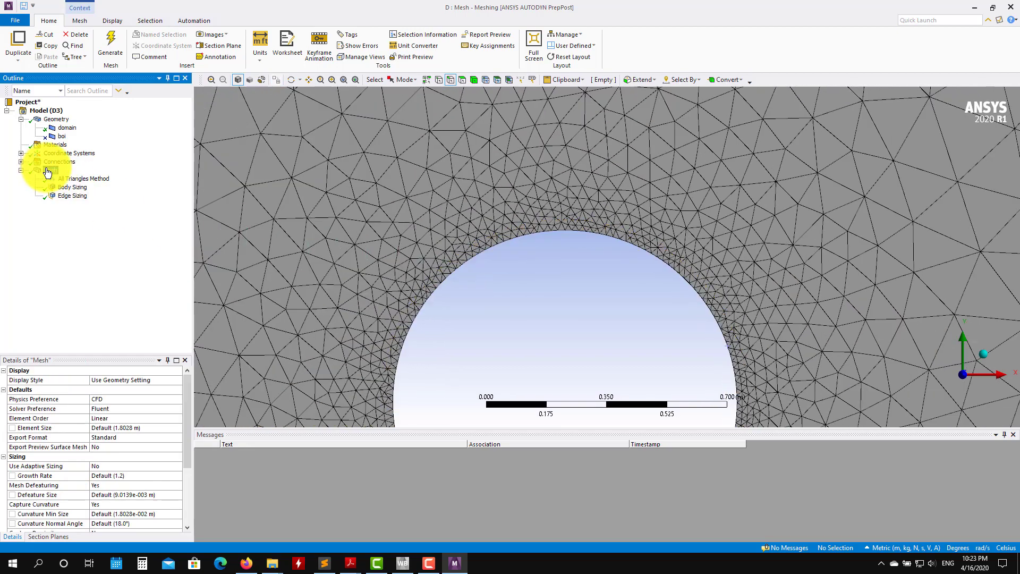
scroll(604, 308, "up", 3)
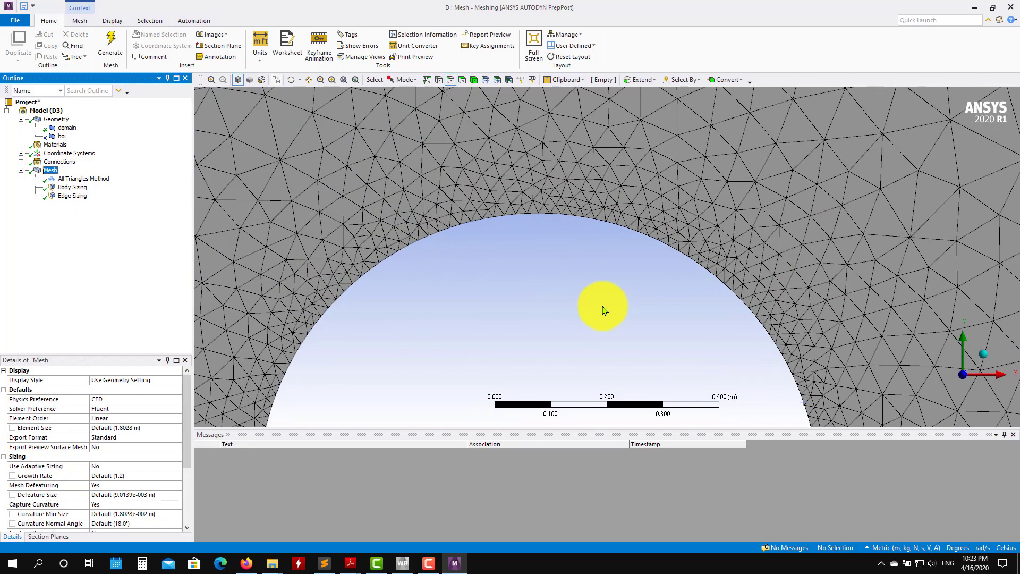
scroll(604, 310, "down", 4)
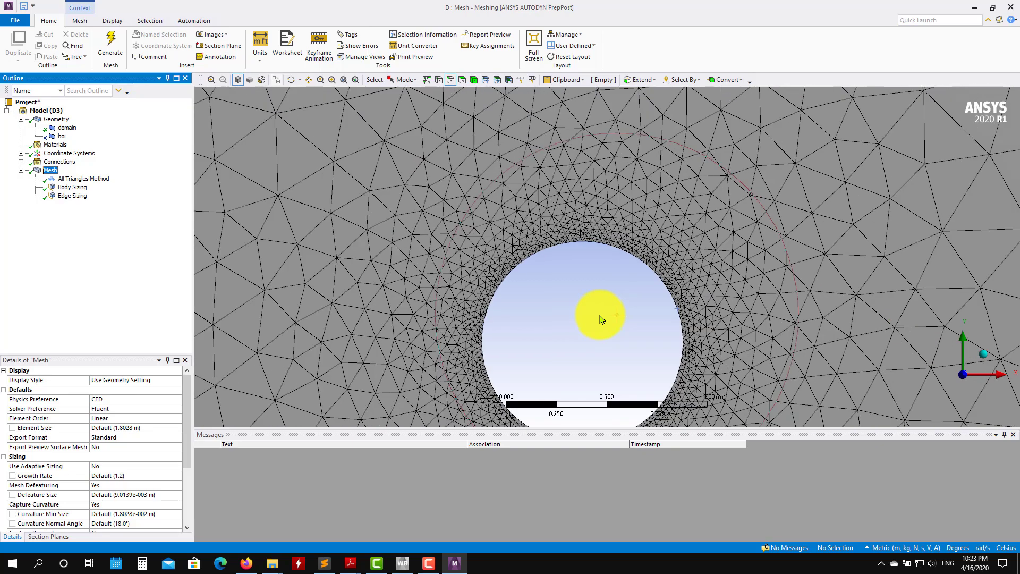
scroll(601, 318, "down", 2)
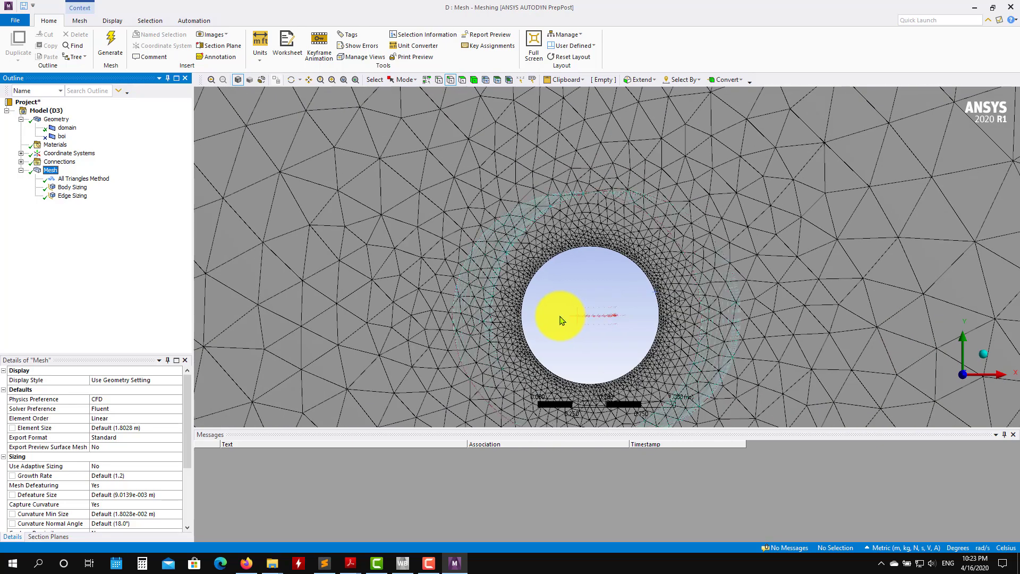
scroll(563, 319, "down", 5)
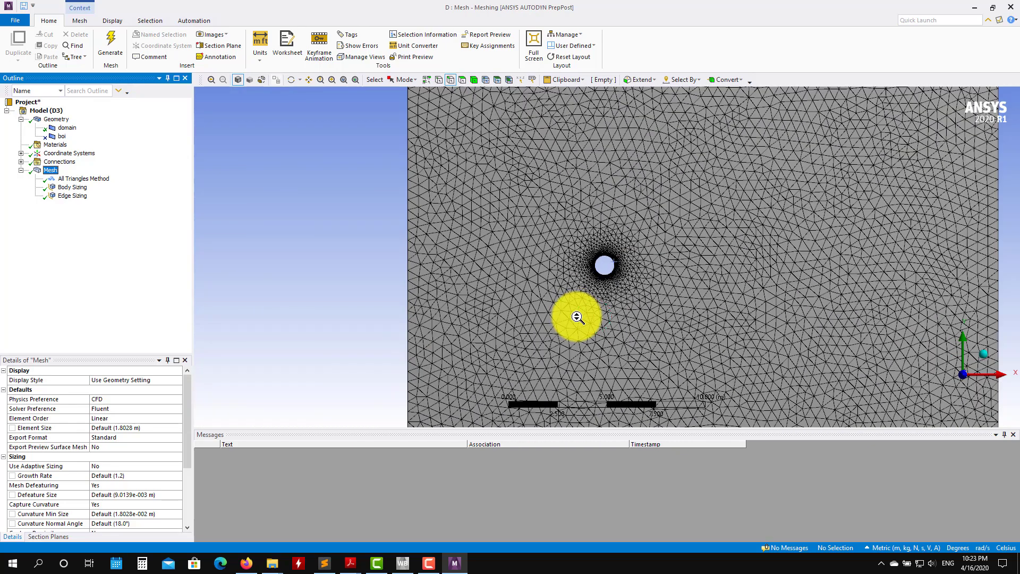
scroll(577, 317, "up", 5)
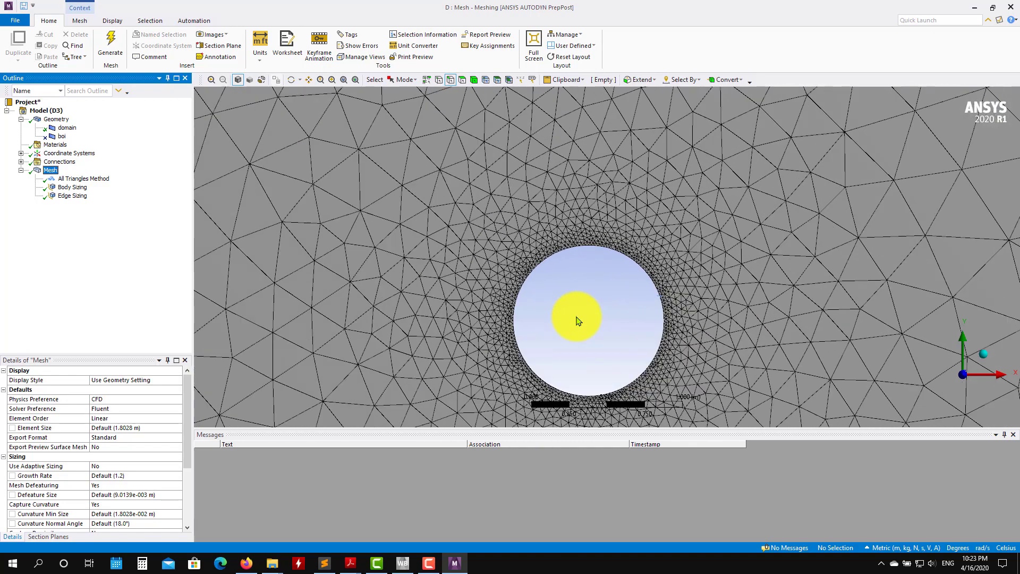
scroll(577, 317, "up", 2)
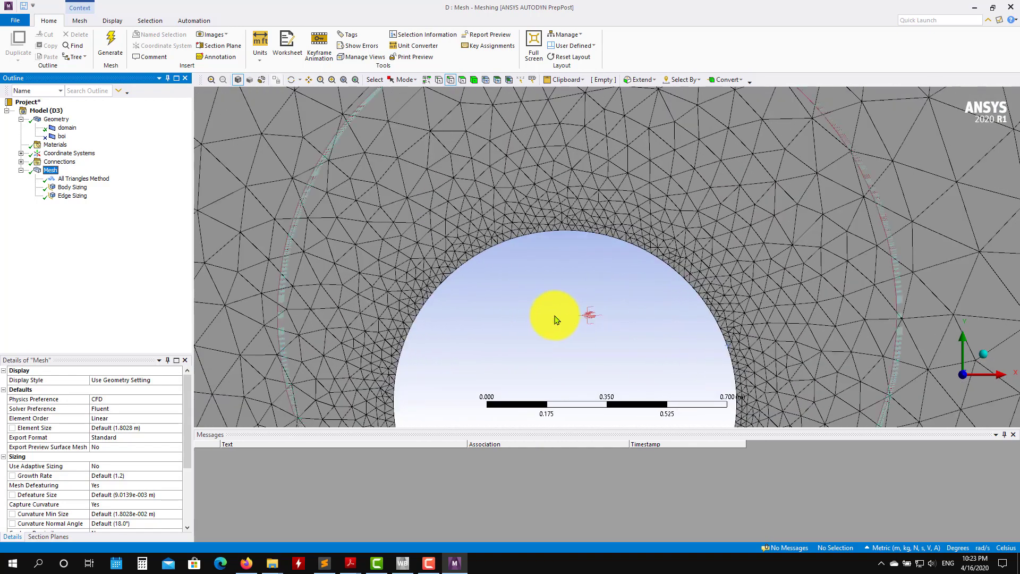
Insert an inflation control in the mesh and scope its geometry to the domain face
right_click(51, 174)
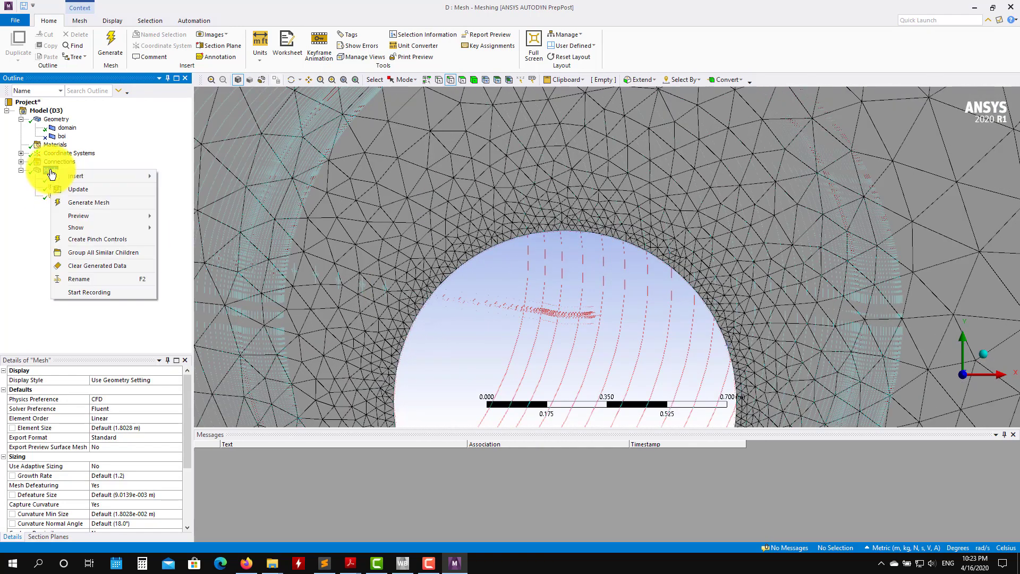
mouse_move(132, 177)
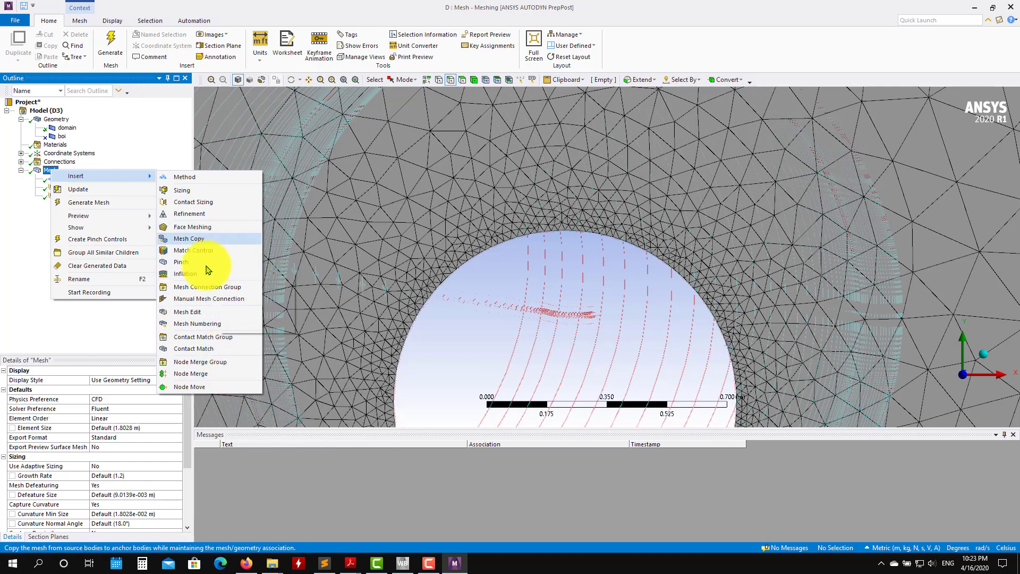
left_click(194, 278)
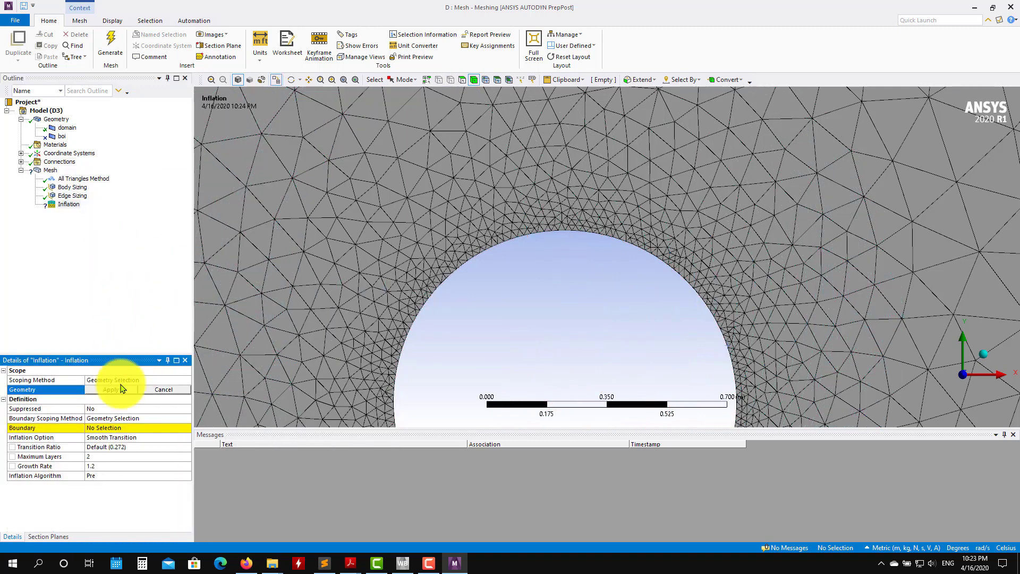
left_click(466, 161)
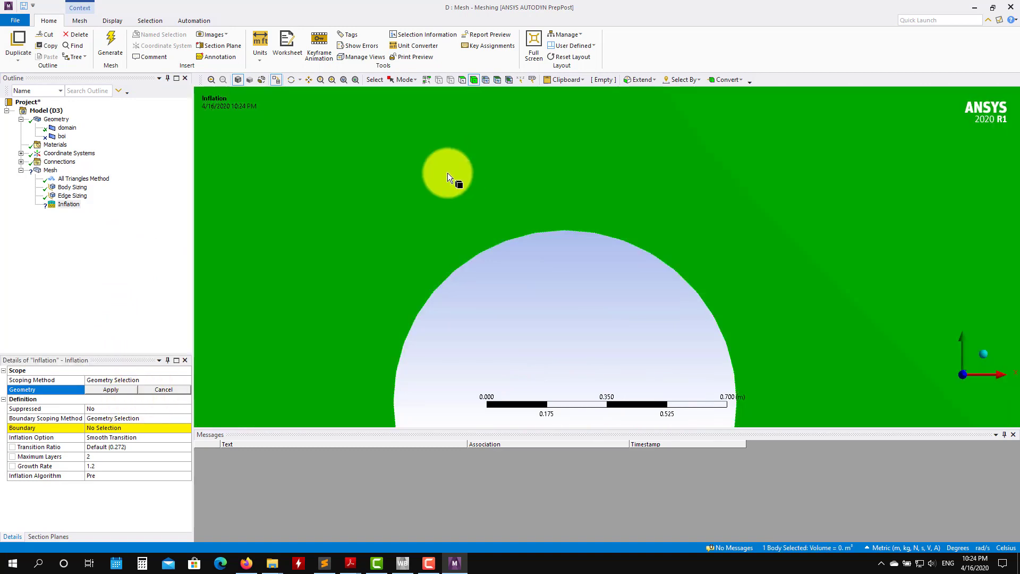
scroll(395, 238, "up", 2)
scroll(255, 368, "down", 3)
left_click(119, 390)
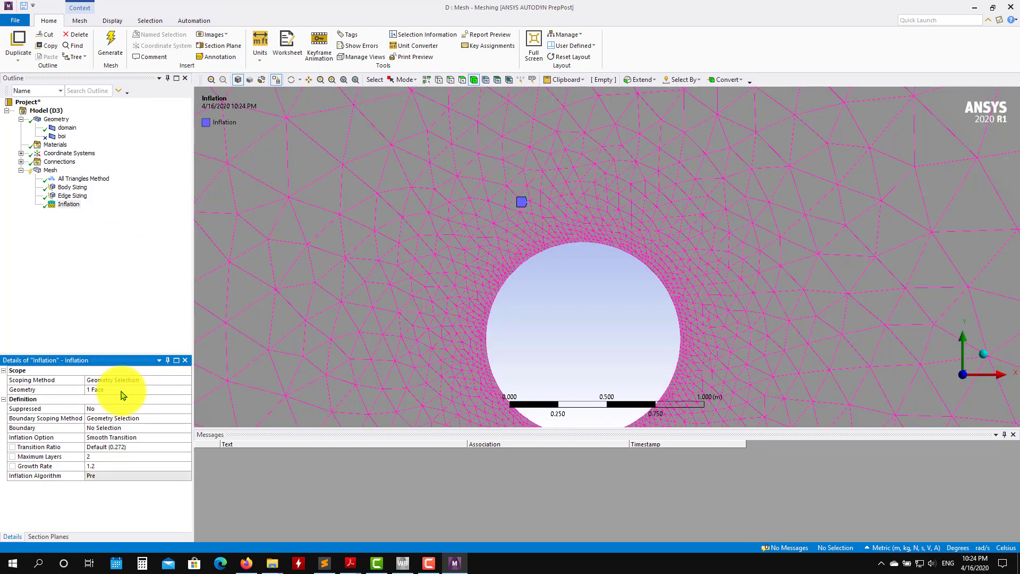
Scope the inflation boundary to the cylinder's circular edge
left_click(112, 427)
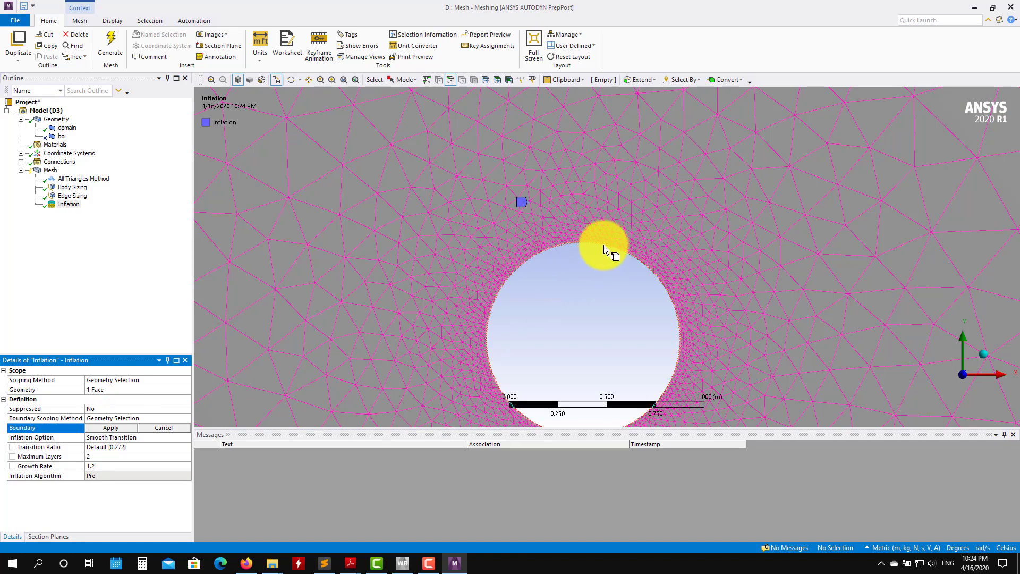
left_click(604, 245)
left_click(110, 428)
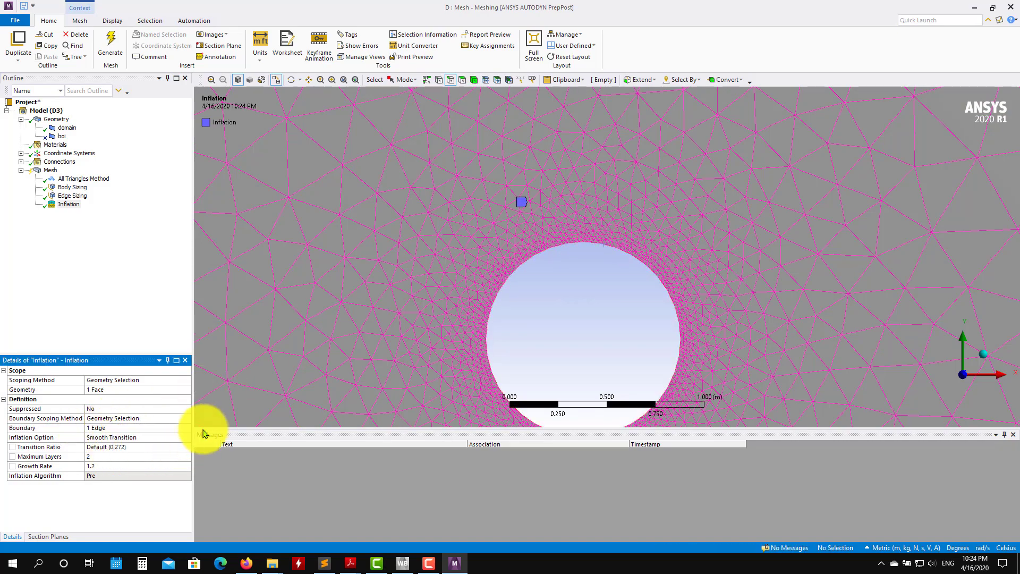
Set the inflation's maximum layers to 8 and regenerate the mesh
scroll(587, 342, "down", 2)
scroll(520, 349, "up", 3)
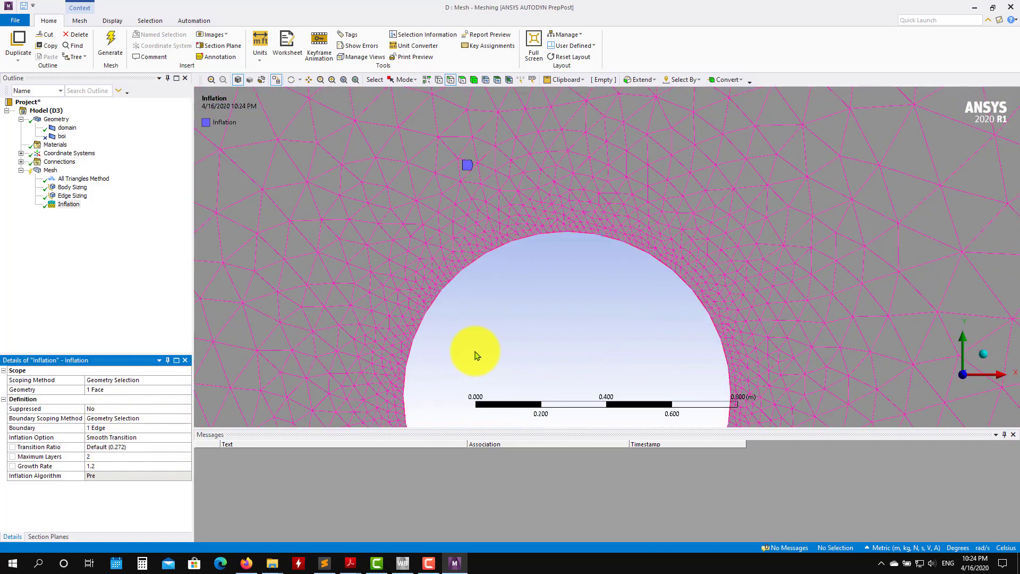
left_click(101, 455)
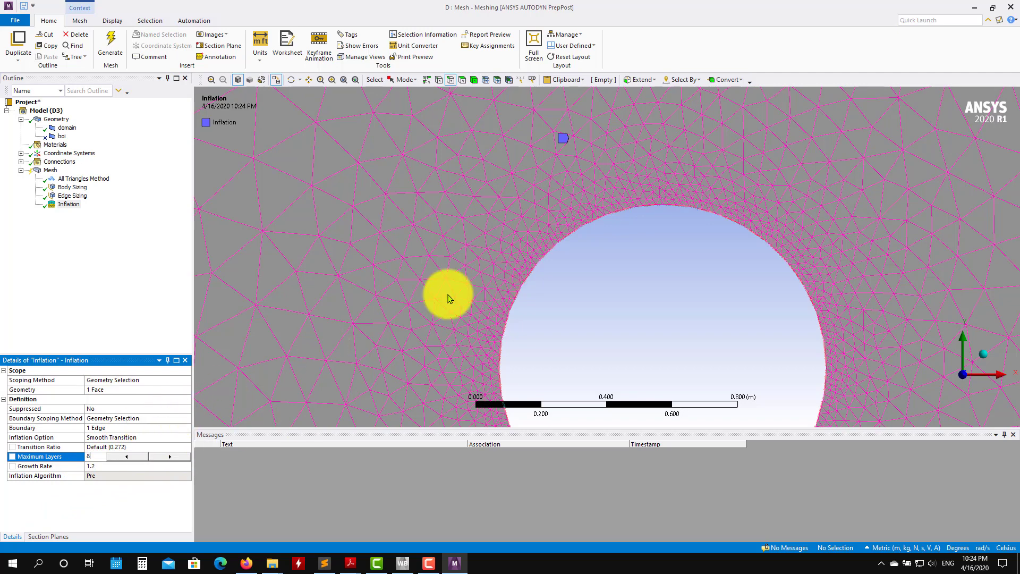
scroll(587, 226, "up", 3)
left_click_drag(567, 221, 576, 302)
scroll(605, 266, "up", 2)
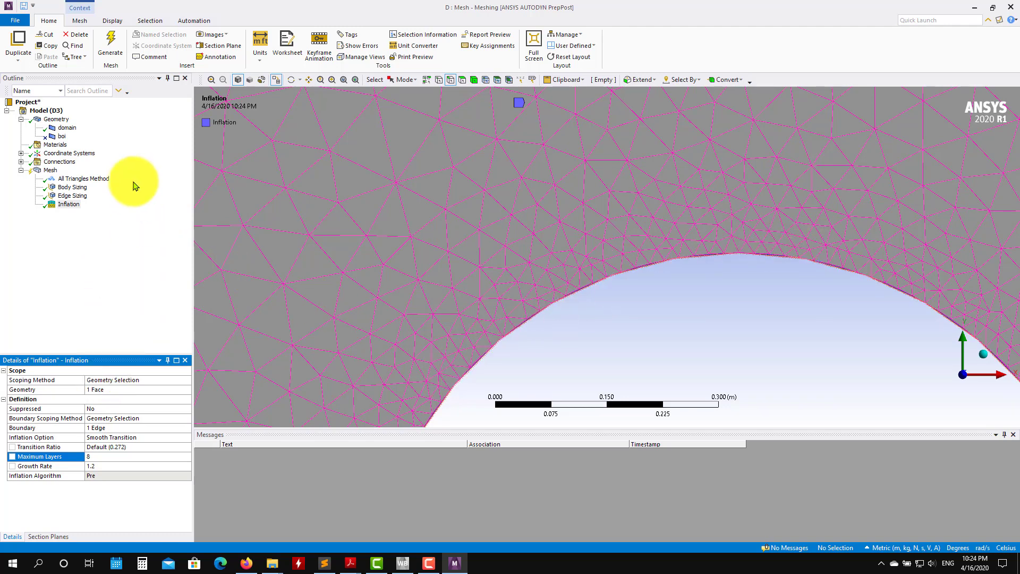
left_click(113, 54)
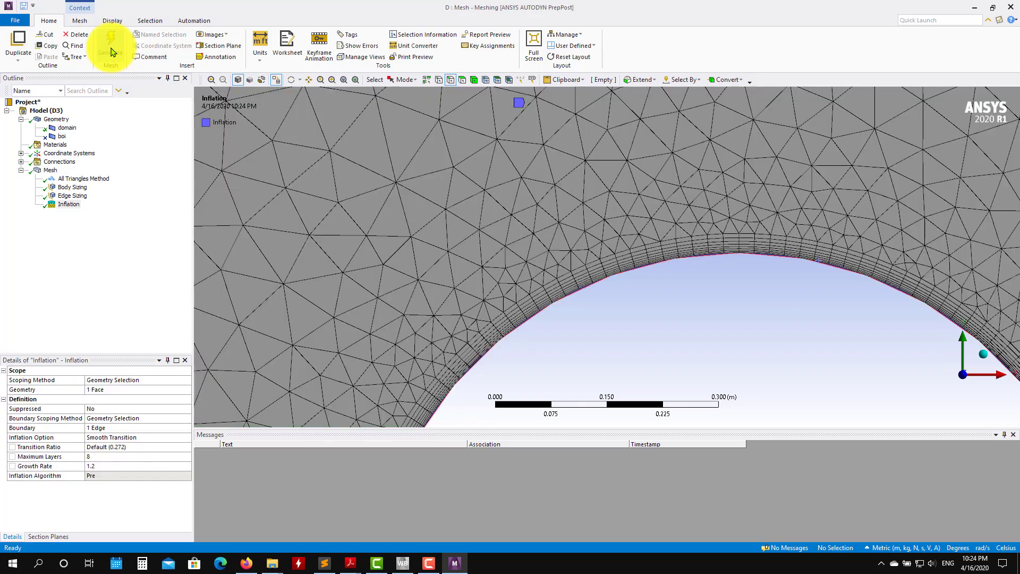
scroll(510, 324, "up", 3)
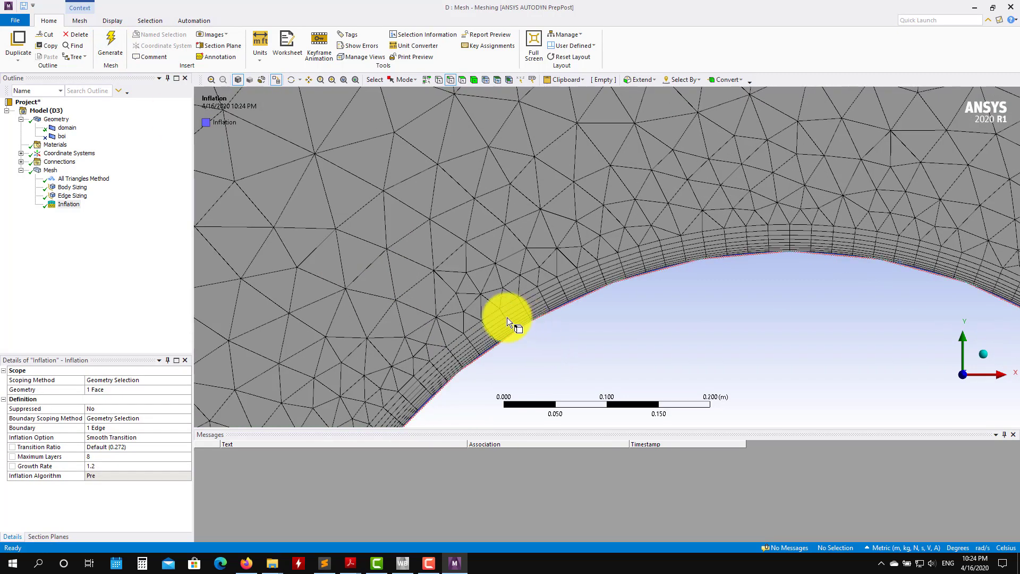
Review the available inflation options and keep Smooth Transition
left_click(176, 438)
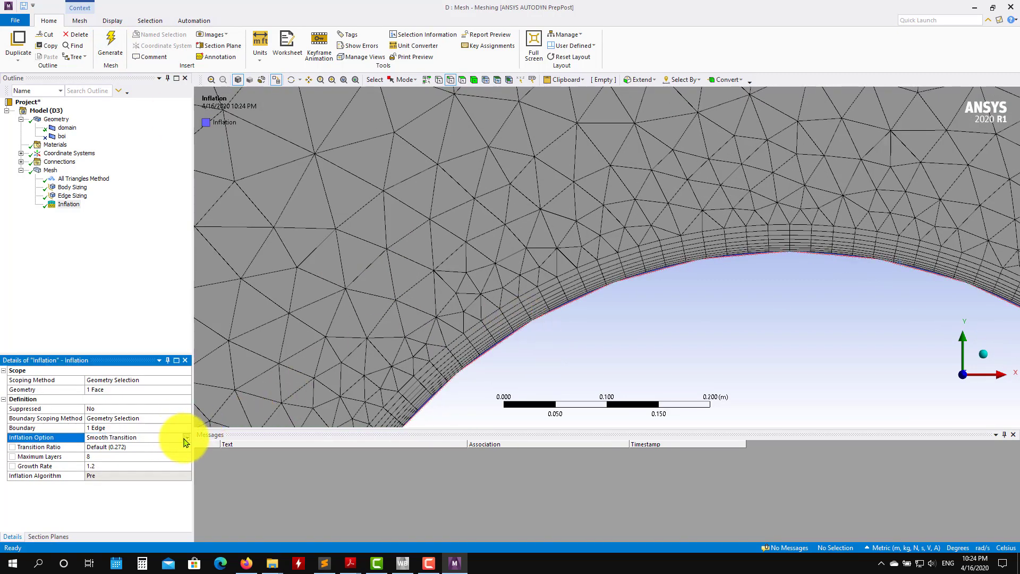
left_click(185, 439)
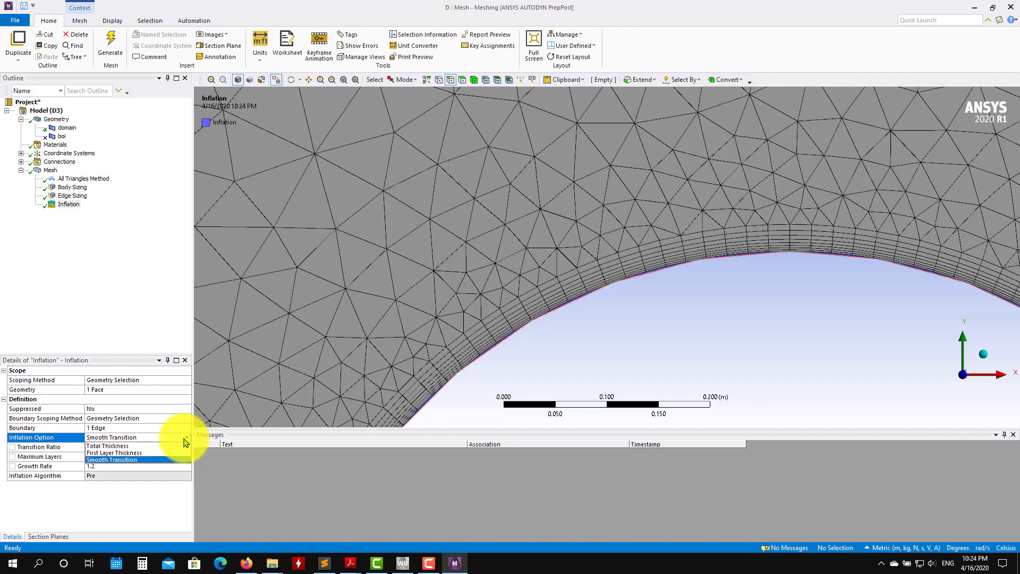
left_click(115, 460)
Examine the inflation layers around the cylinder wall and their transition to the triangles in the surrounding domain
scroll(579, 354, "up", 5)
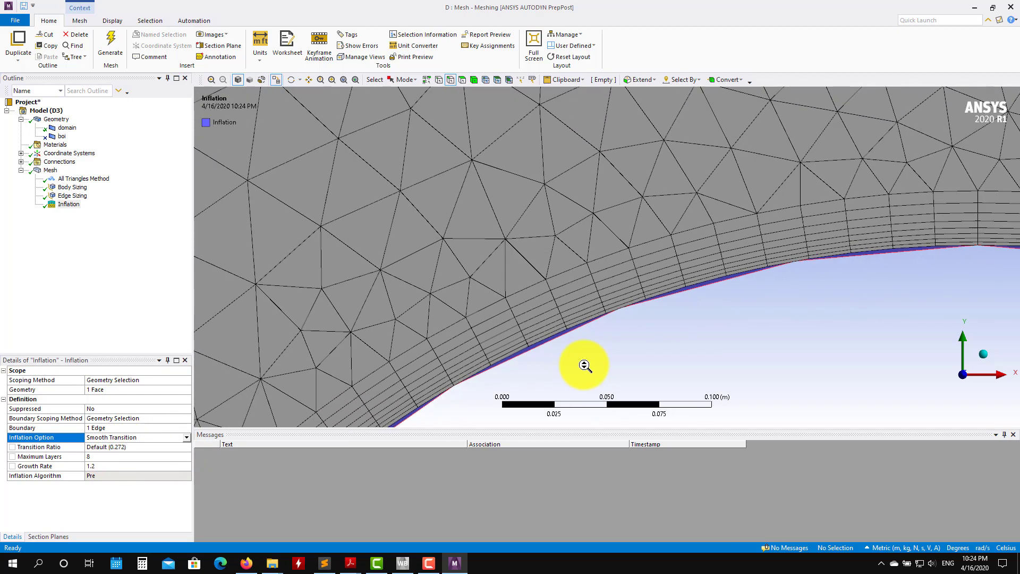
scroll(585, 366, "down", 15)
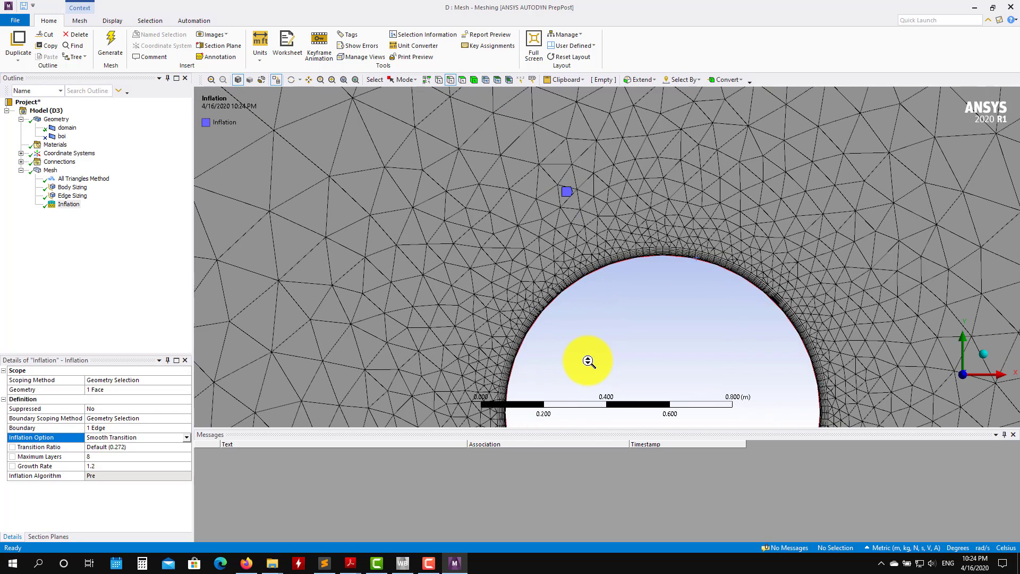
scroll(588, 361, "up", 15)
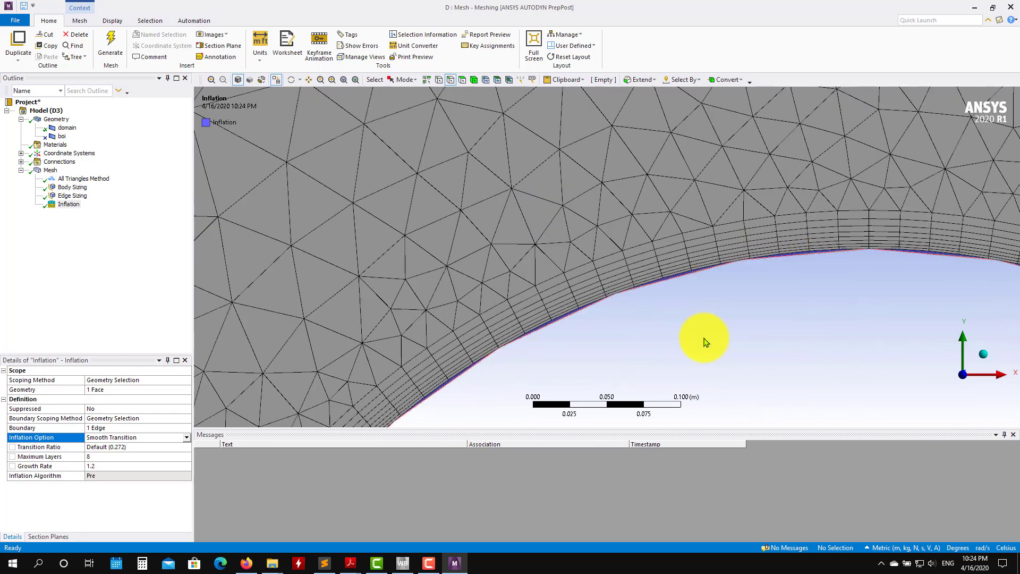
left_click_drag(659, 325, 291, 325)
left_click_drag(861, 349, 453, 244)
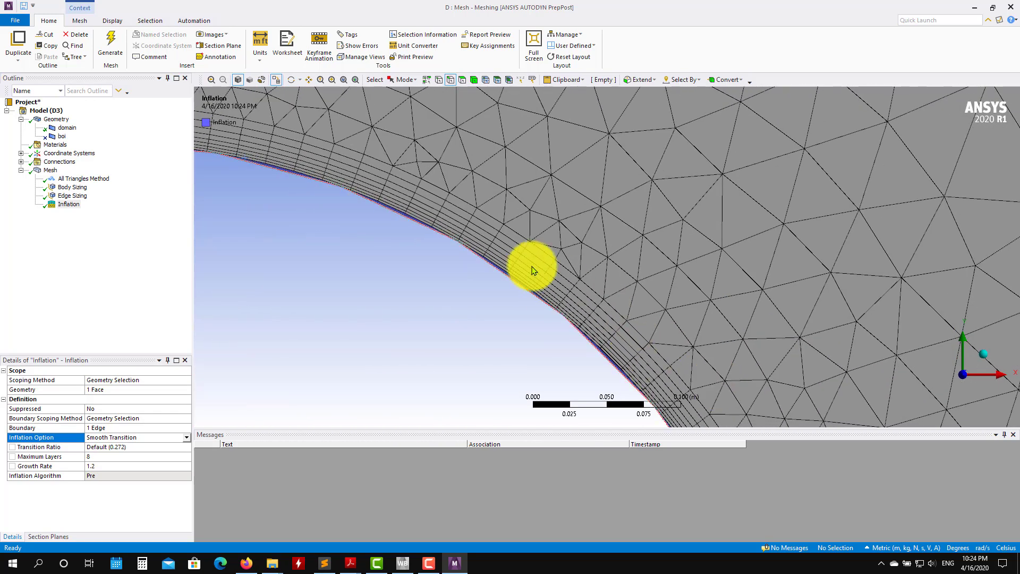
scroll(440, 344, "up", 3)
scroll(440, 344, "down", 20)
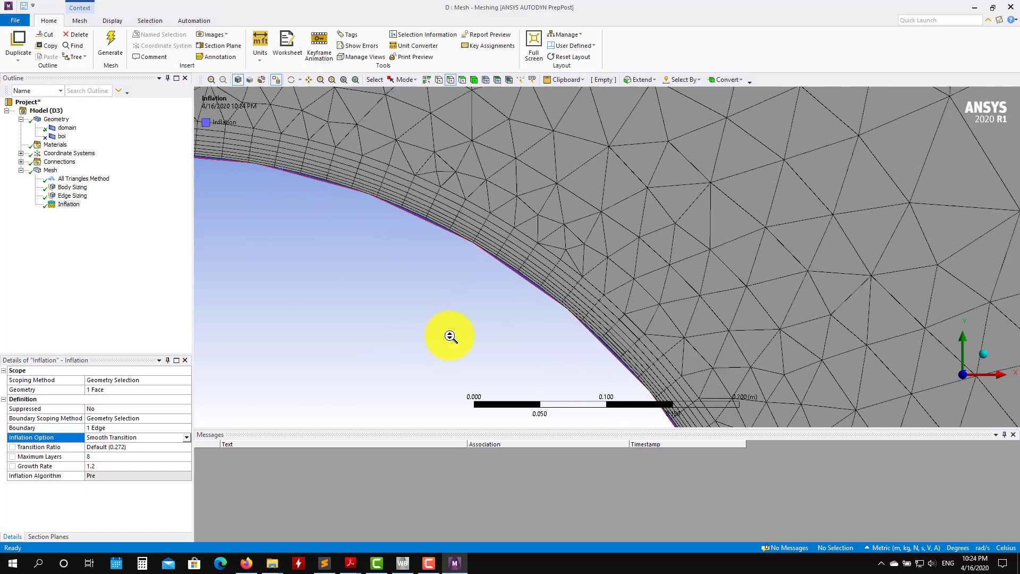
scroll(458, 338, "down", 12)
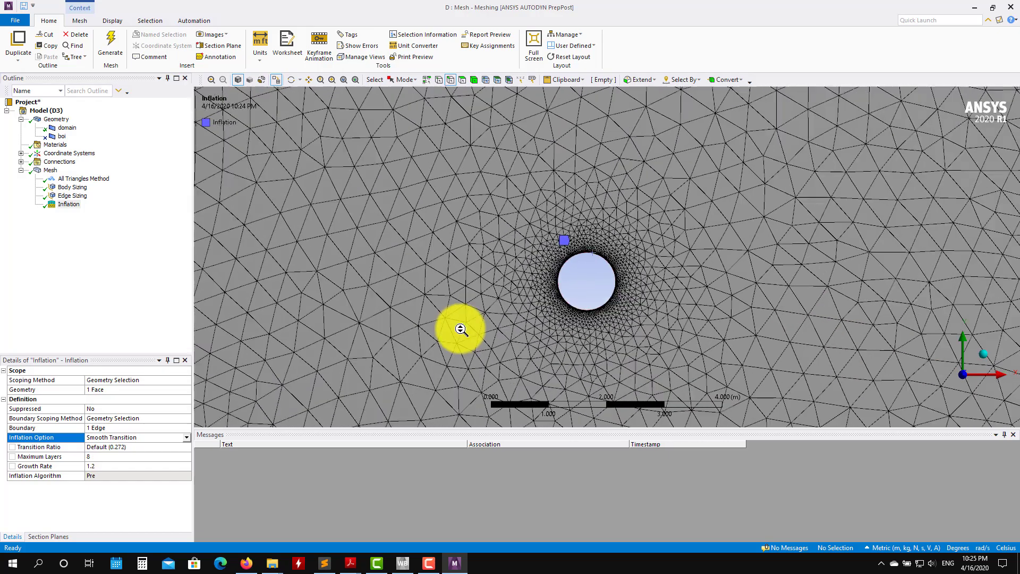
scroll(478, 321, "down", 1)
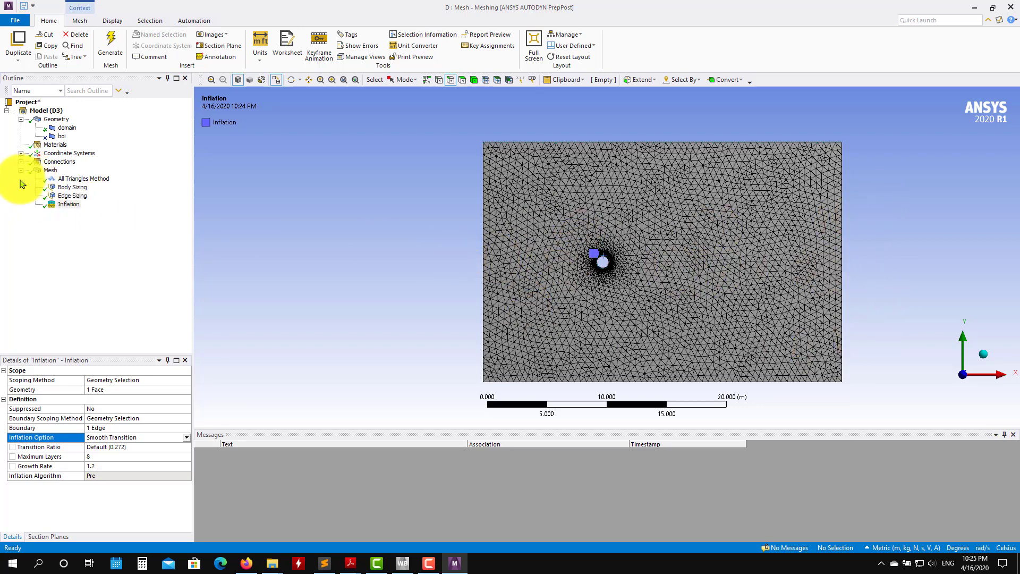
Insert another sizing control in the mesh and scope its geometry to the domain body
left_click(49, 170)
right_click(46, 170)
mouse_move(89, 183)
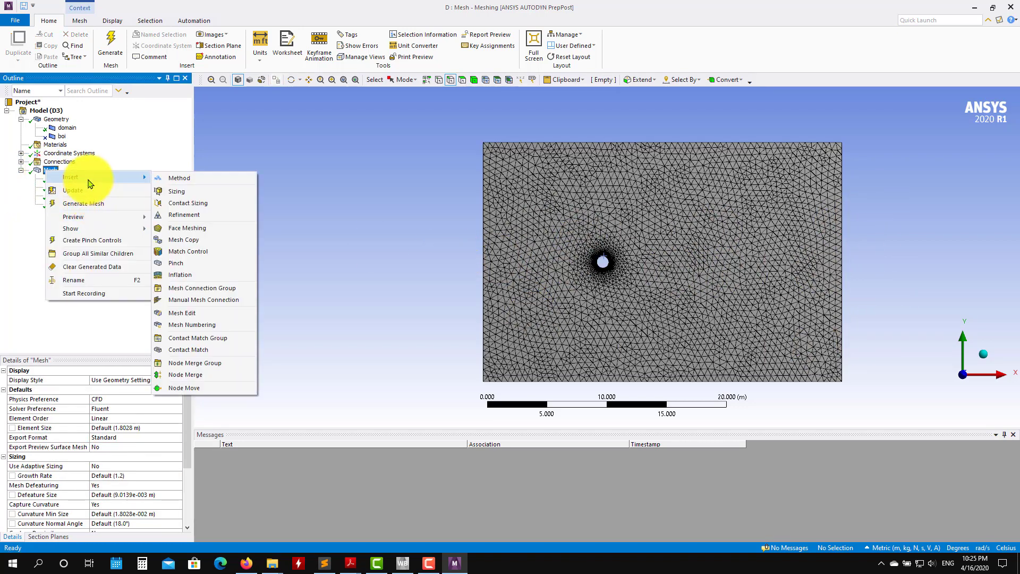
left_click(195, 192)
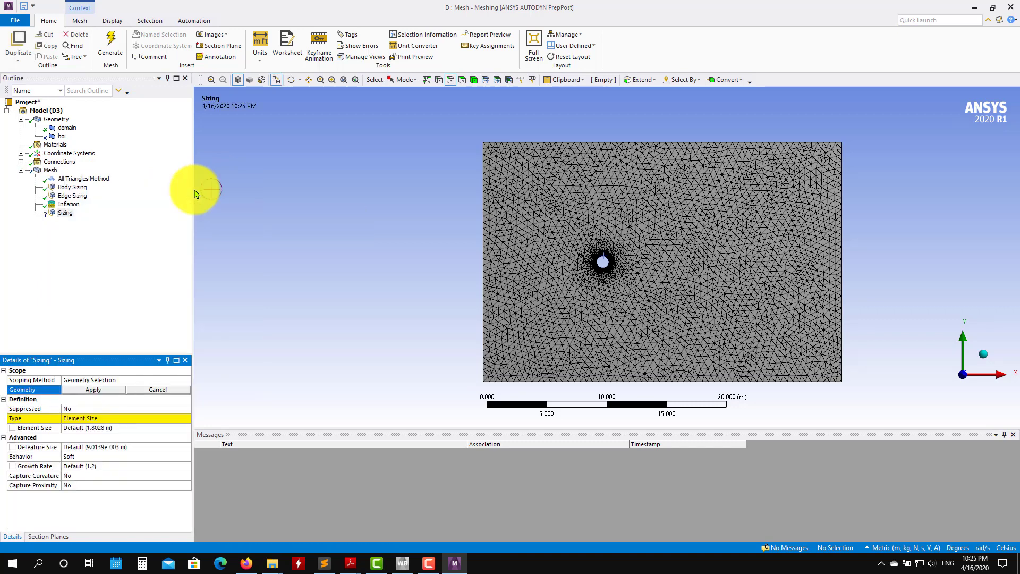
left_click(473, 81)
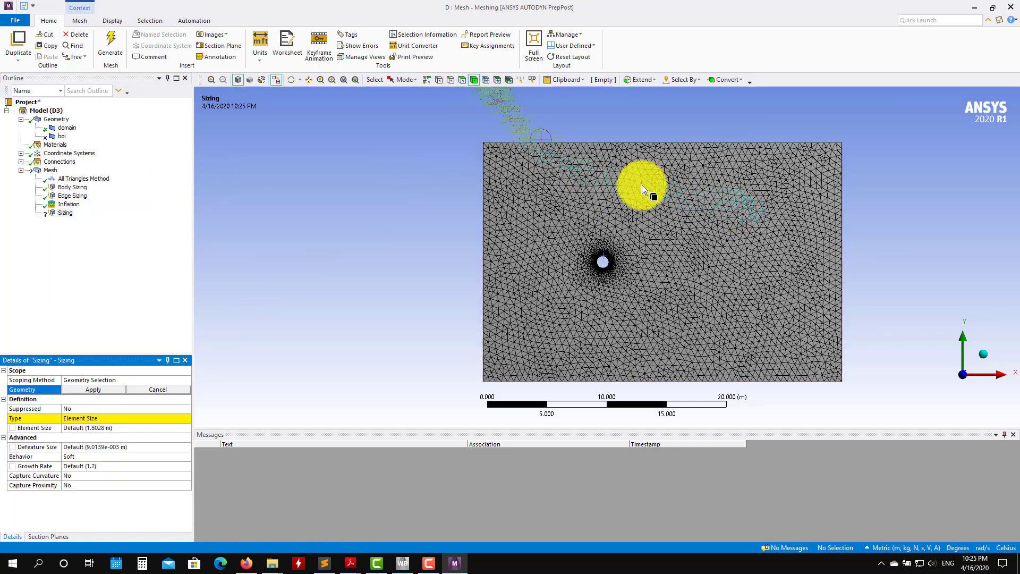
left_click(767, 174)
left_click(107, 392)
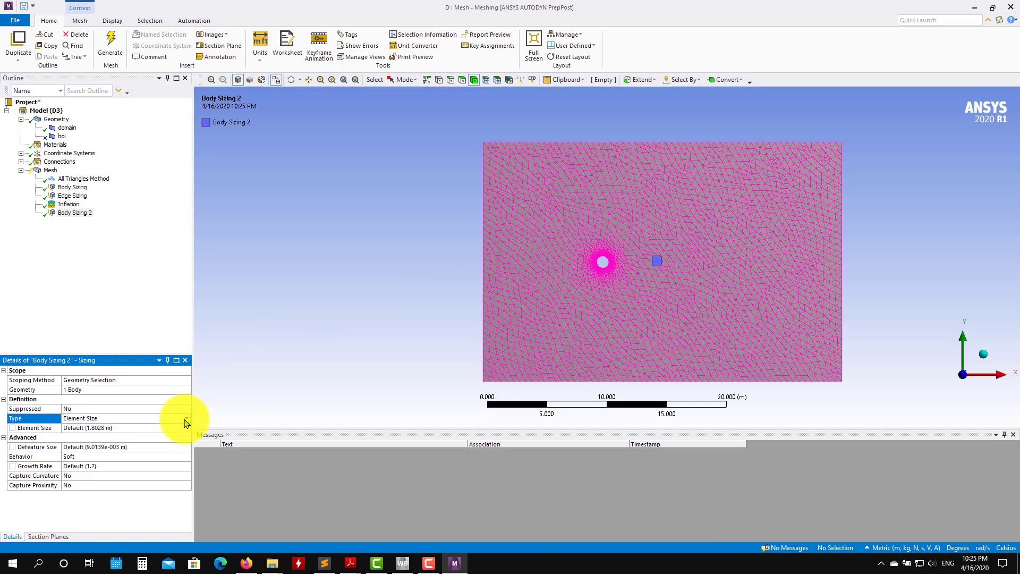
Change the new body sizing's type to Body of Influence and start selecting its influencing body
left_click(186, 419)
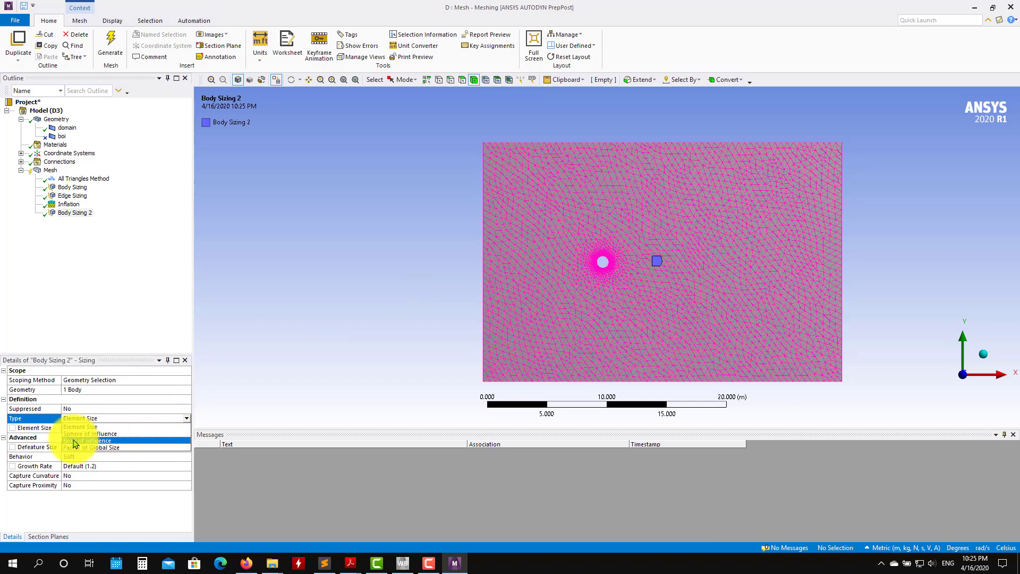
left_click(96, 444)
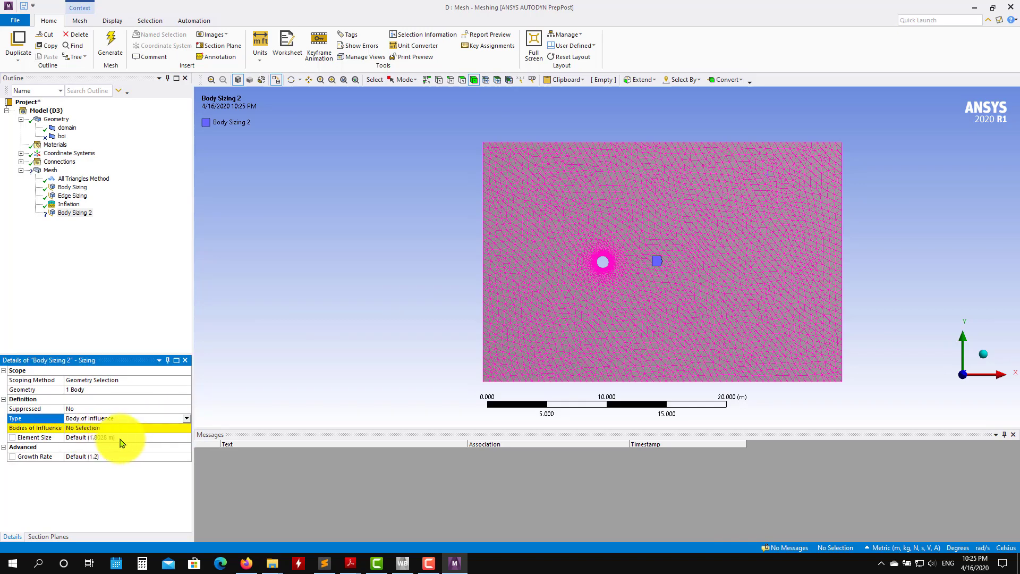
left_click(95, 432)
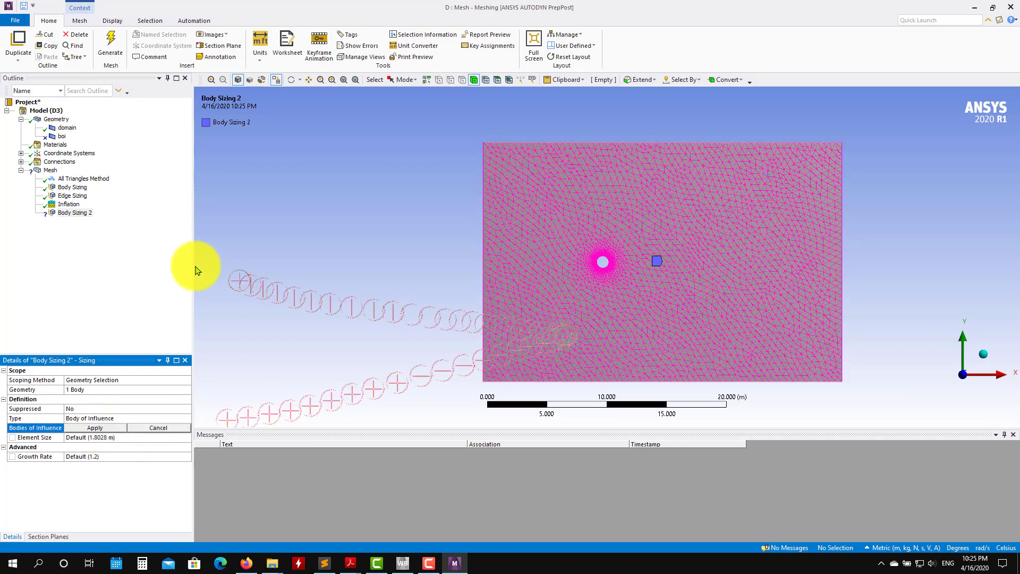
Unsuppress the boi body in the geometry
left_click(61, 136)
right_click(62, 139)
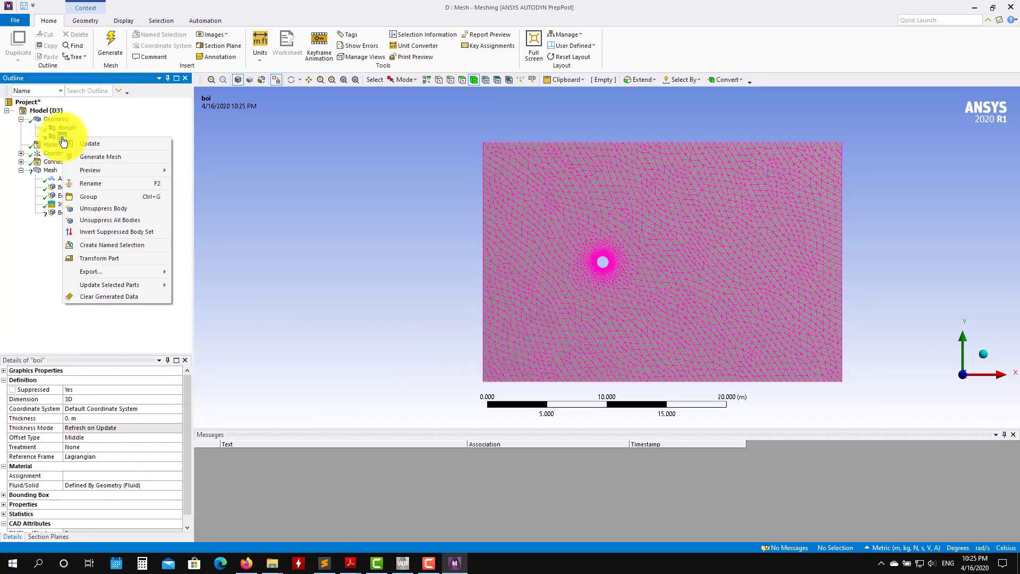
left_click(111, 208)
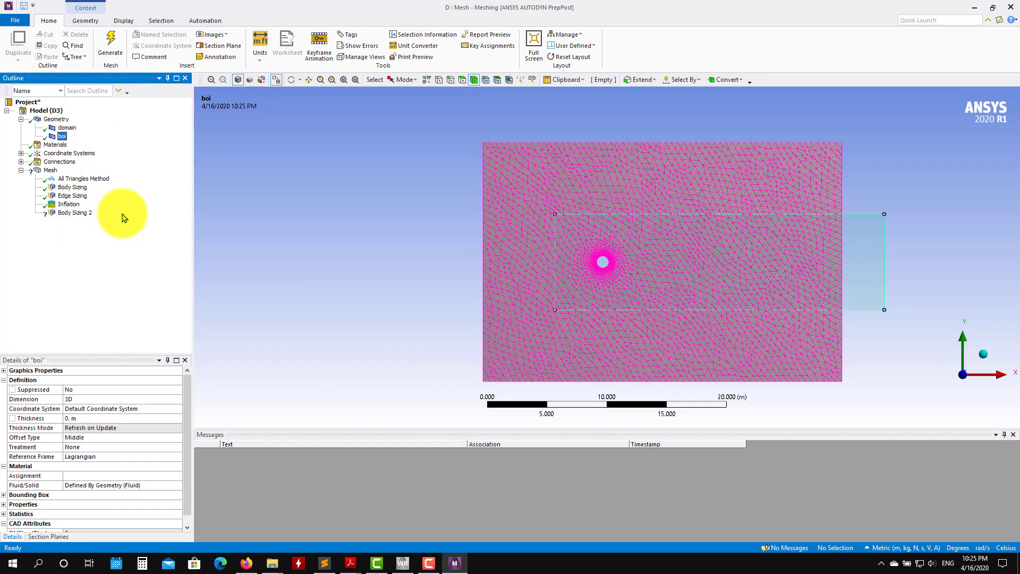
Assign the boi rectangle as the body of influence for Body Sizing 2
left_click(73, 213)
left_click(133, 432)
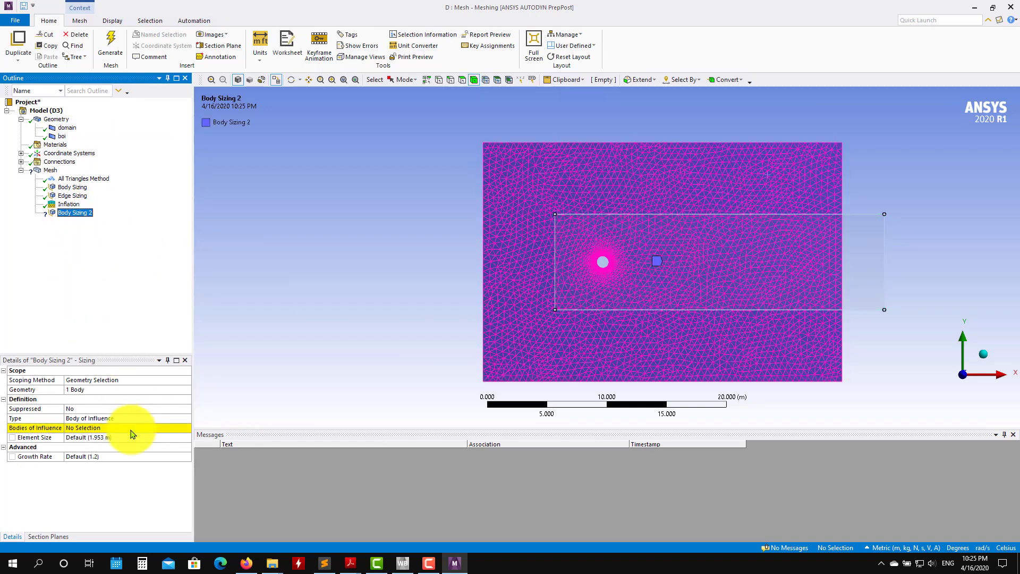
left_click(853, 258)
left_click(95, 427)
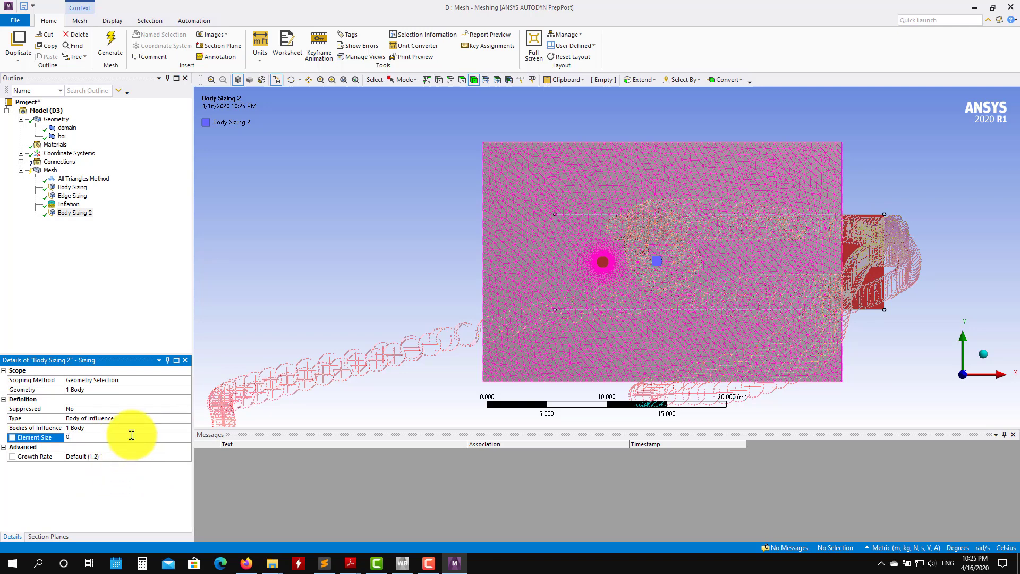
Enter a finer element size for the body-of-influence sizing and regenerate the mesh
key("BackSpace")
key("BackSpace")
key("BackSpace")
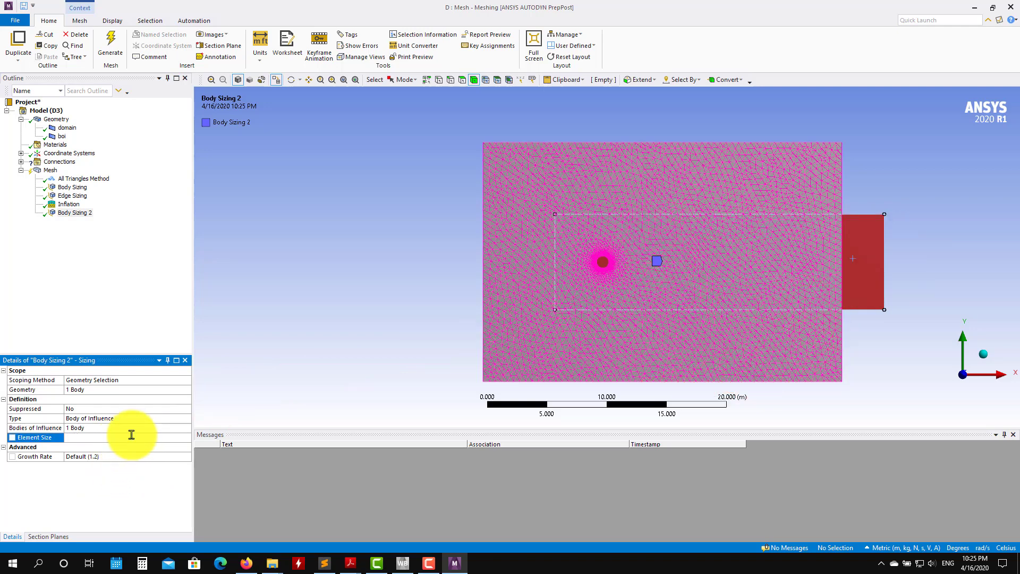
left_click(50, 170)
right_click(50, 170)
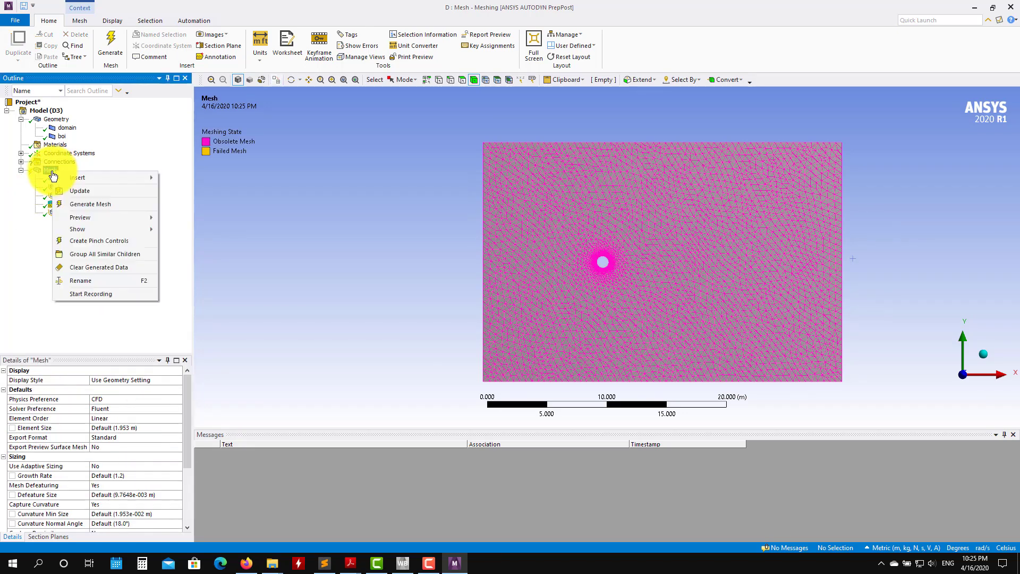
left_click(107, 205)
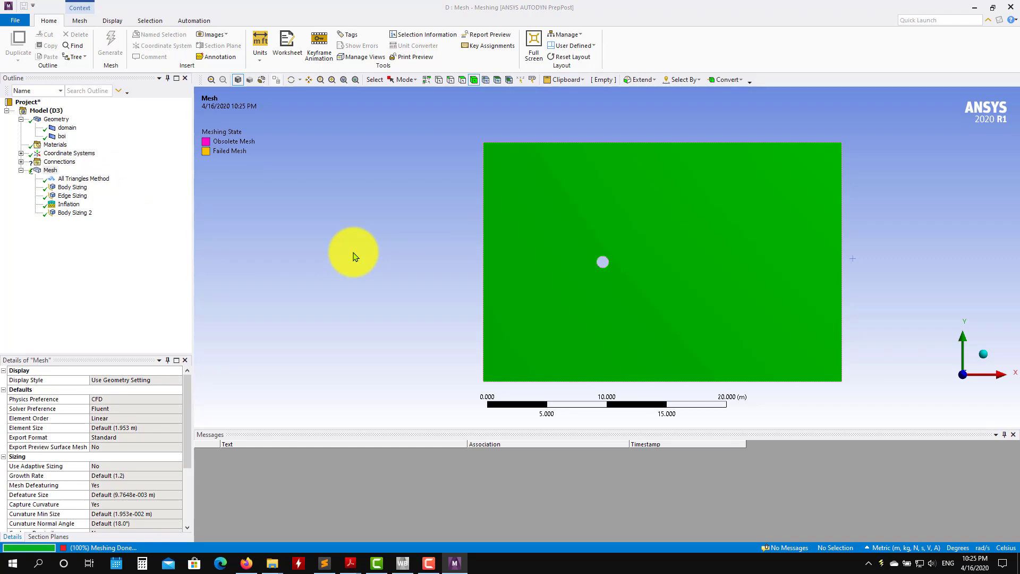
scroll(871, 349, "up", 2)
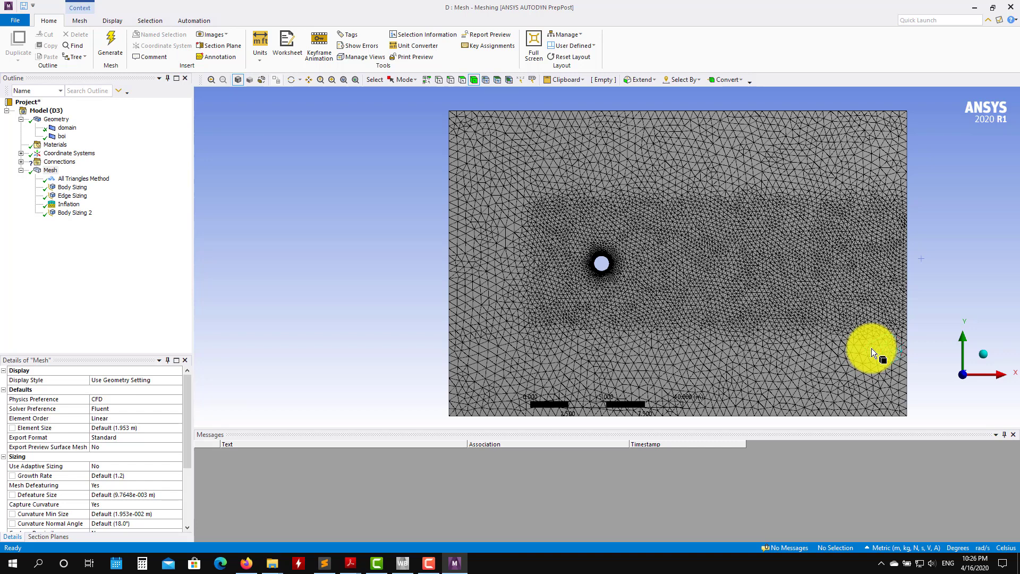
Delete the contact region between the domain and boi bodies from the model's connections
right_click(51, 173)
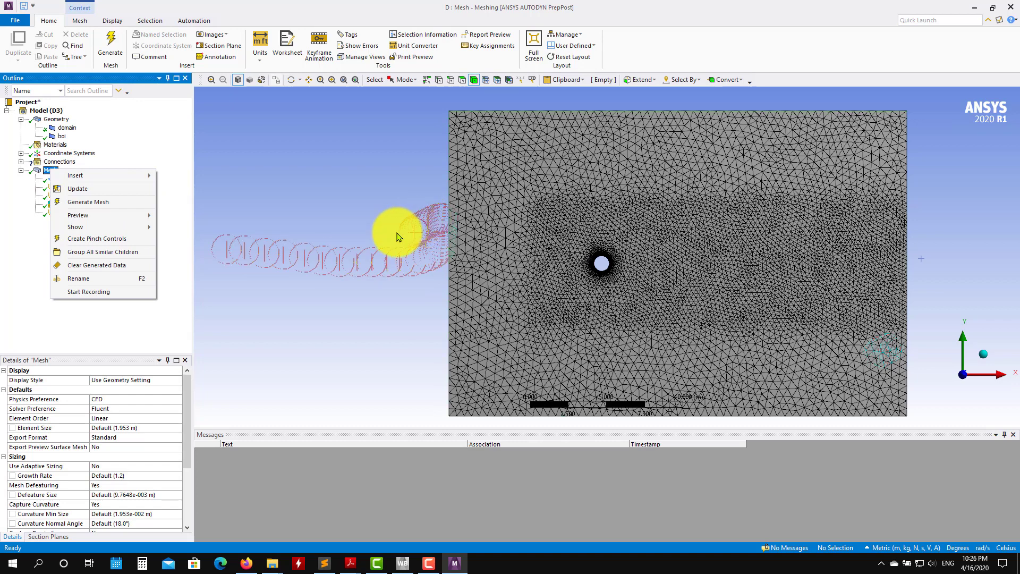
left_click(396, 234)
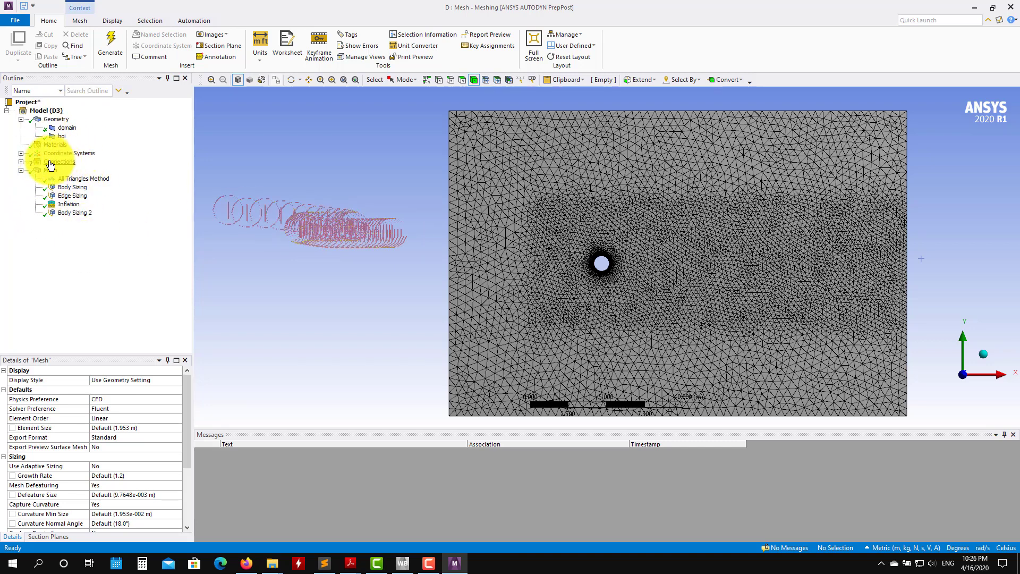
left_click(21, 162)
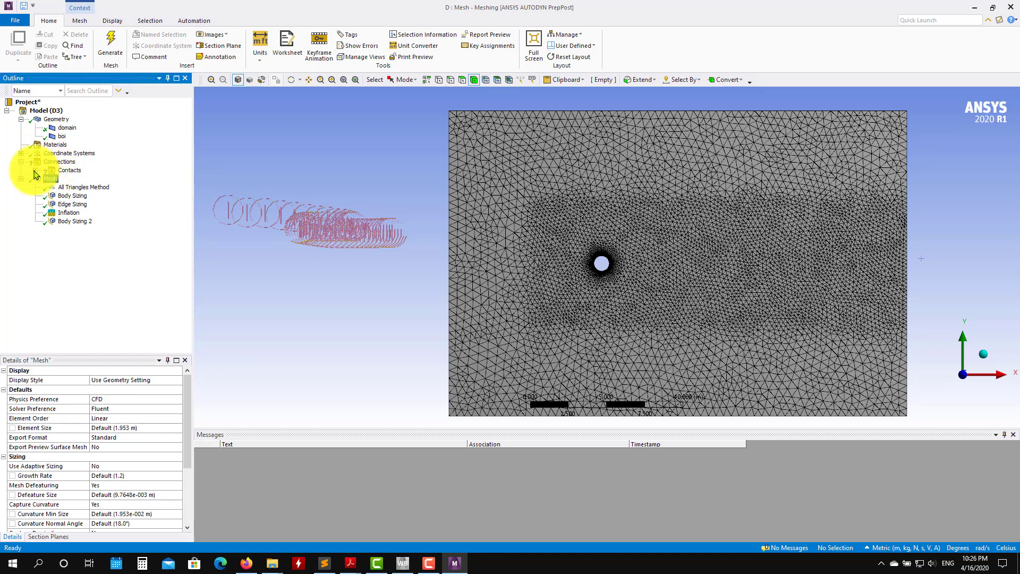
left_click(34, 171)
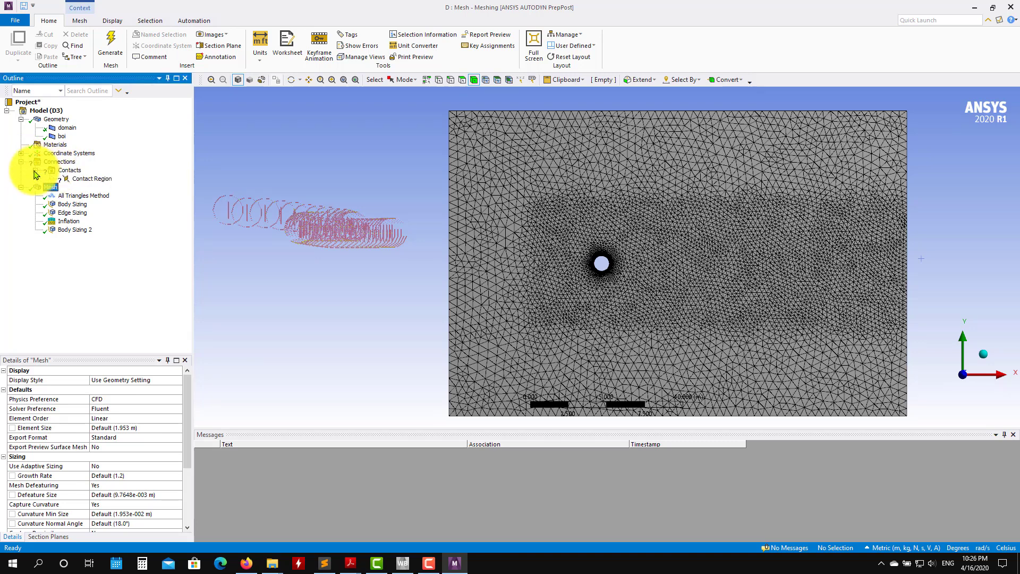
left_click(88, 180)
right_click(87, 180)
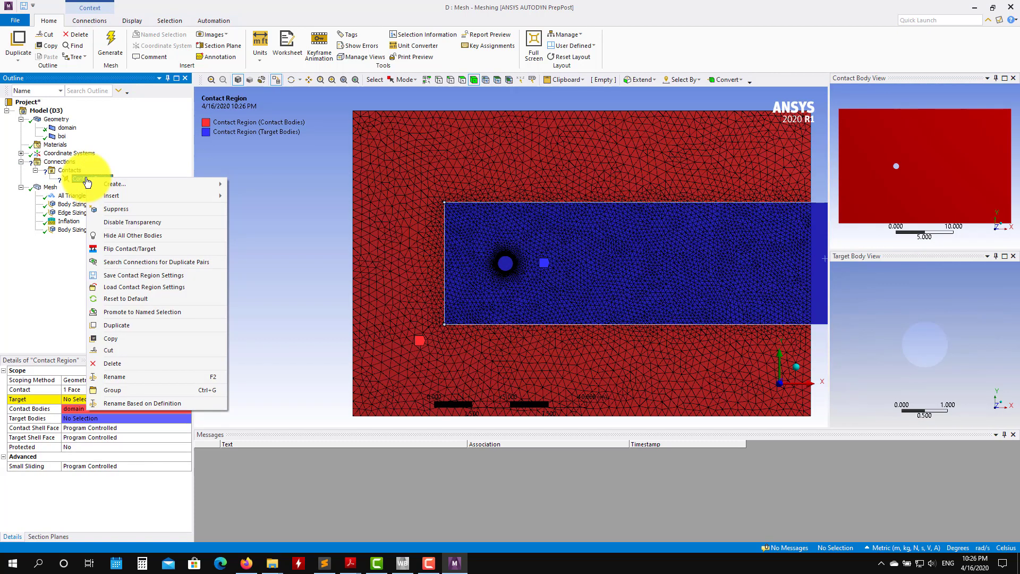
left_click(147, 364)
left_click(511, 319)
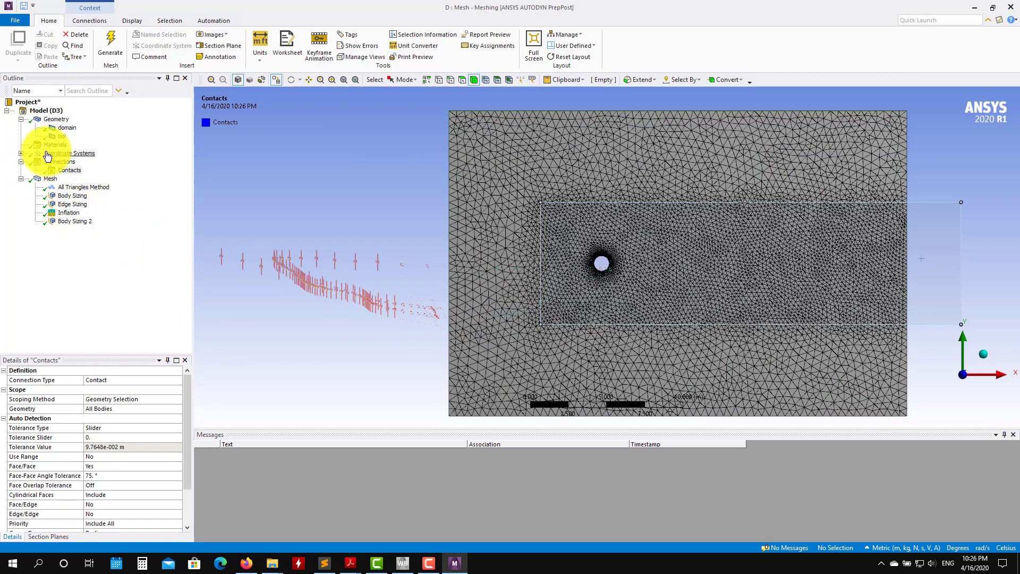
left_click(22, 162)
Create a named selection called inlet from the domain's left vertical edge
mouse_move(258, 292)
left_mouse_down()
mouse_move(346, 283)
mouse_move(349, 217)
mouse_move(454, 117)
left_mouse_up()
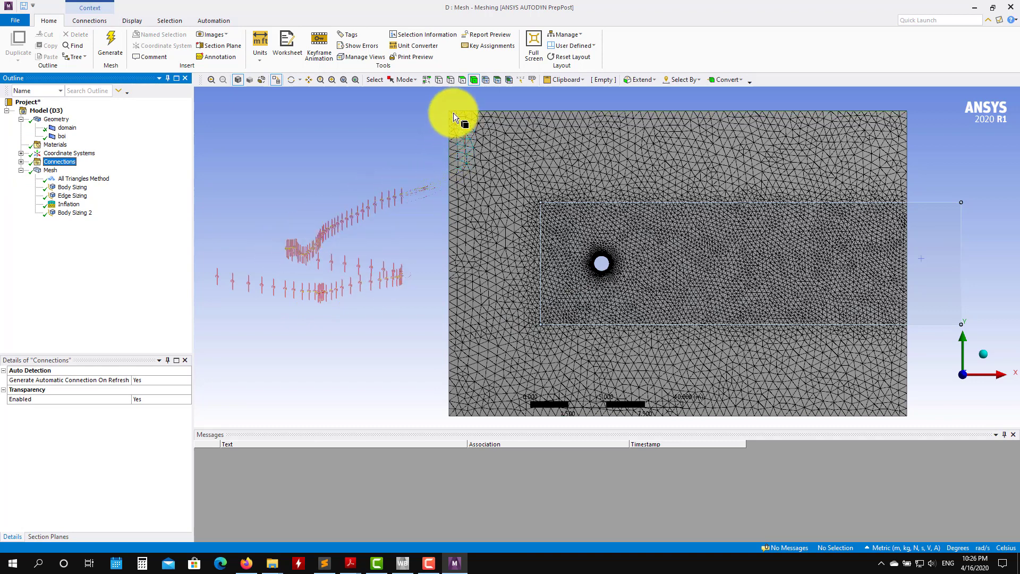
left_click(450, 80)
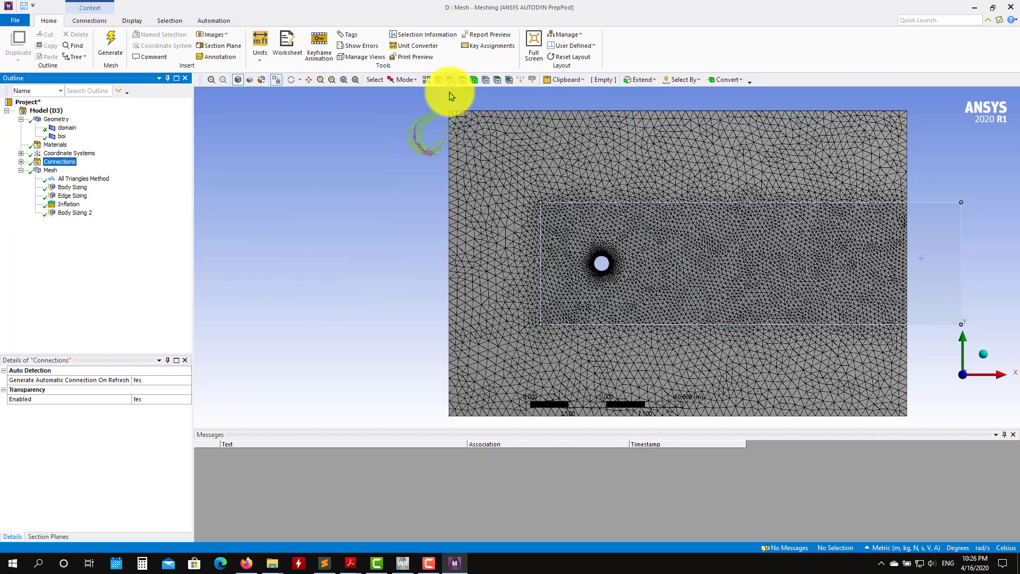
left_click(449, 142)
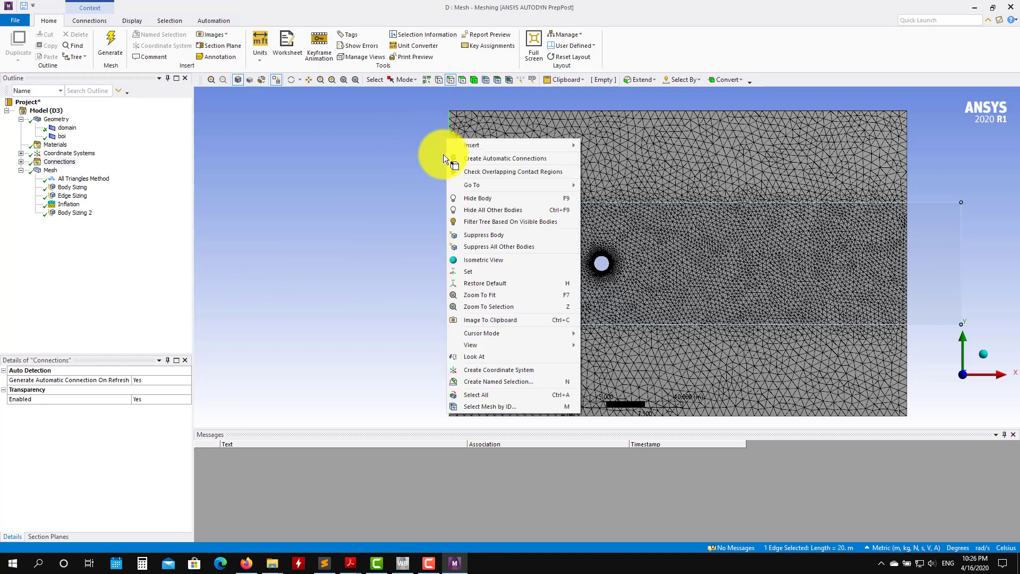
right_click(449, 141)
left_click(484, 382)
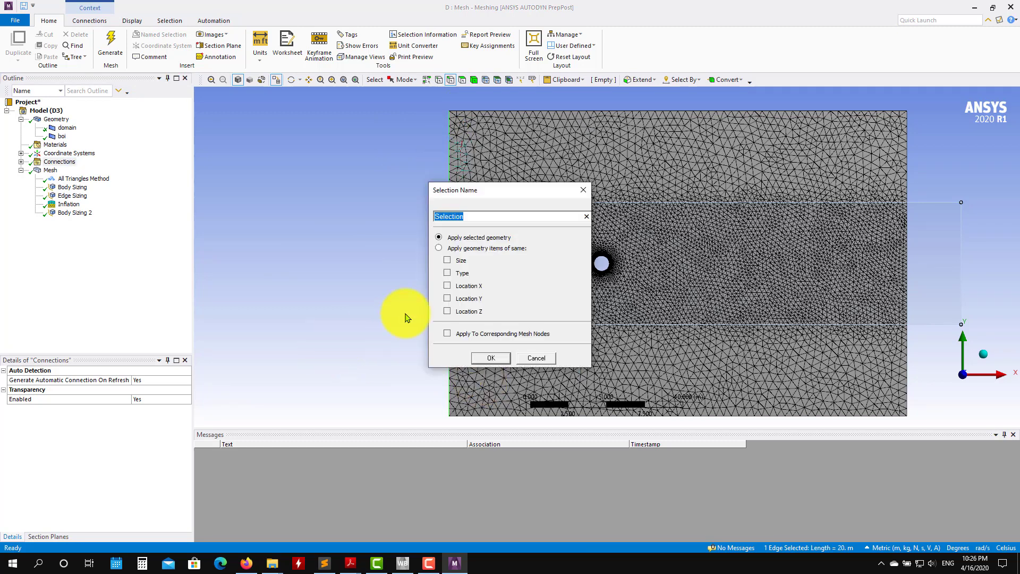
type("inlet")
key("Return")
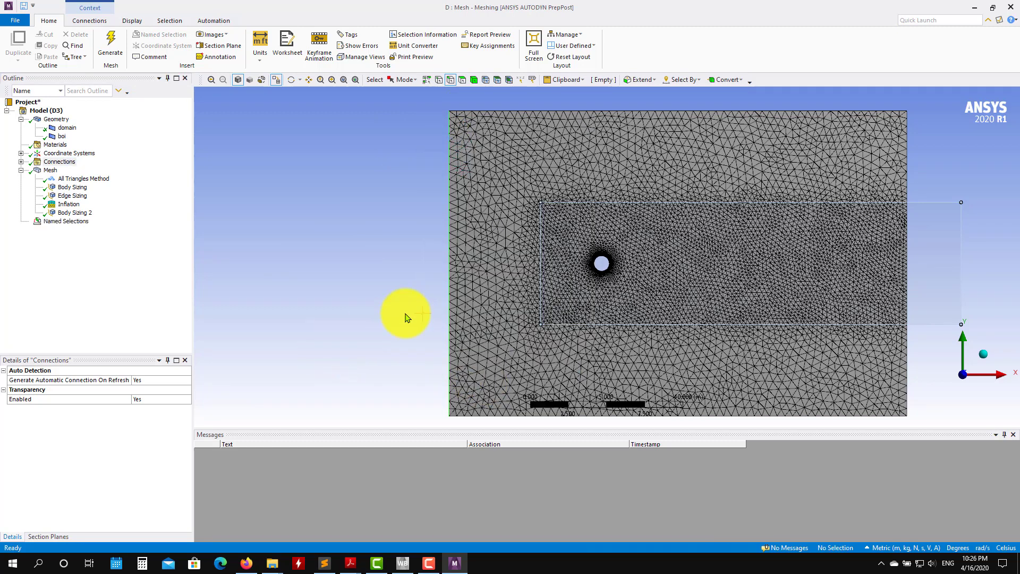
Create a named selection called outlet from the domain's right vertical edge
left_click(907, 148)
right_click(907, 149)
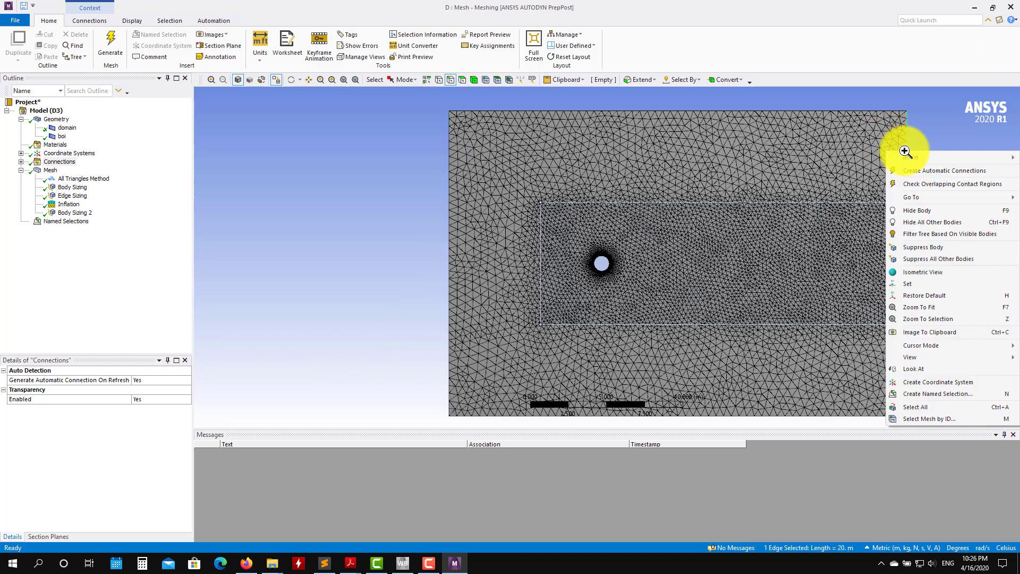
left_click(930, 394)
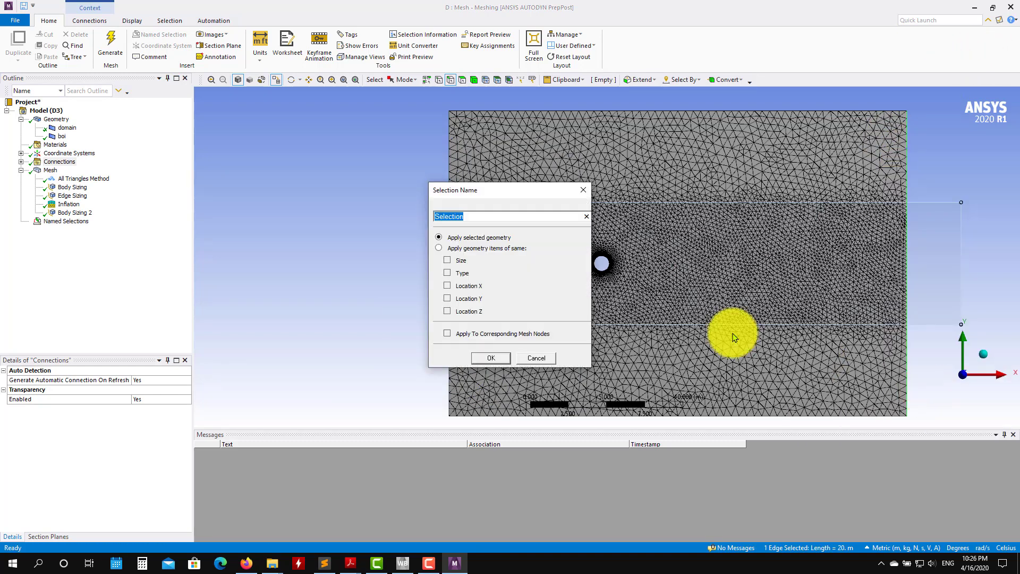
type("outlet")
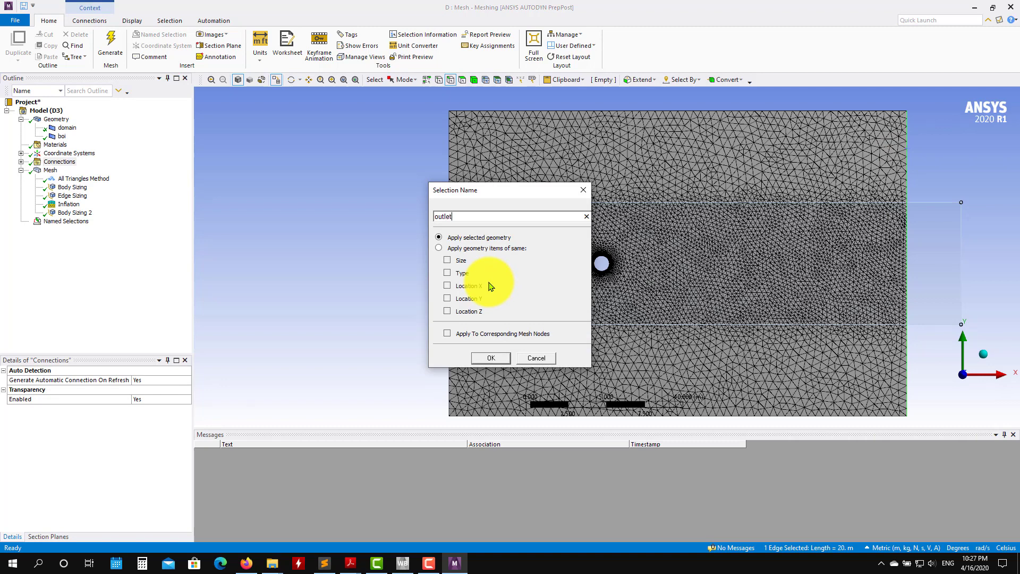
key("Return")
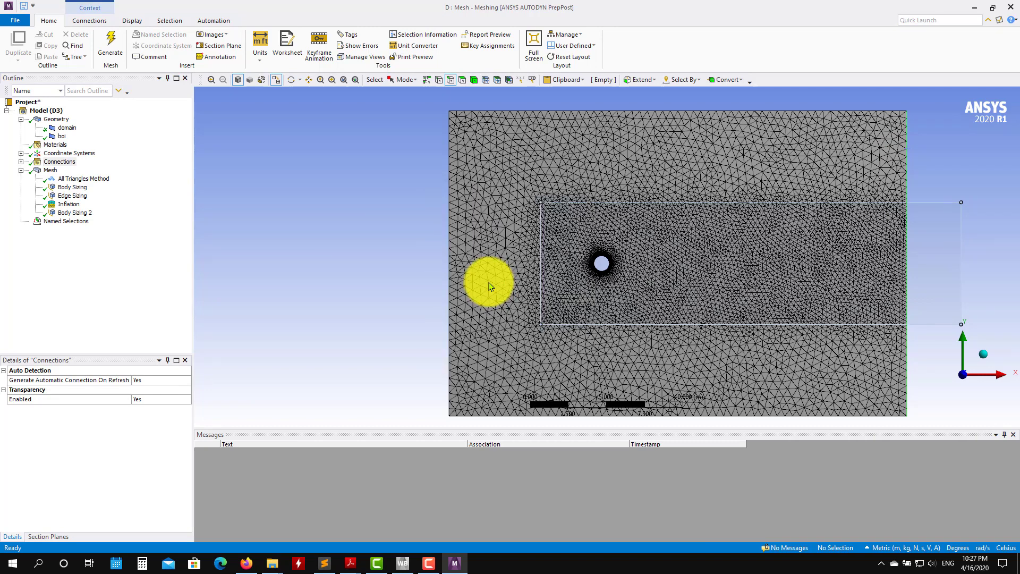
Create a named selection called top from the domain's upper horizontal edge
left_click(526, 113)
right_click(520, 113)
left_click(573, 356)
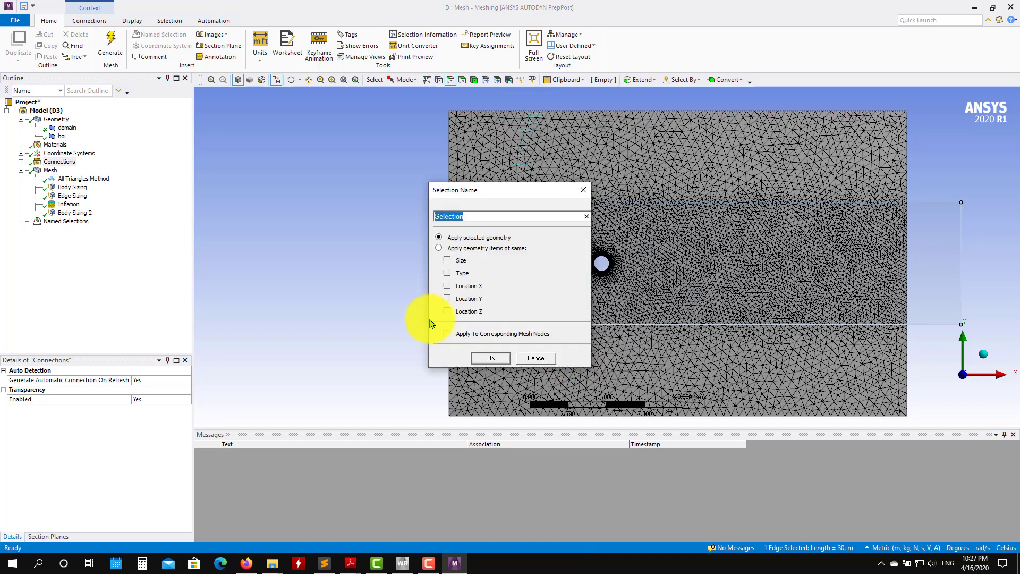
type("top")
key("Return")
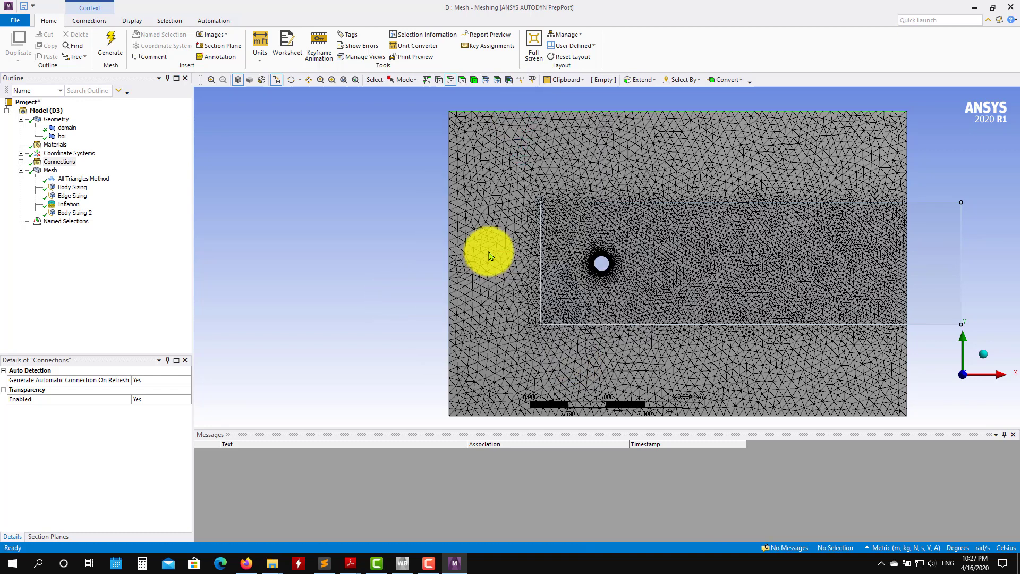
Create a named selection called bottom from the domain's lower horizontal edge
left_click(477, 417)
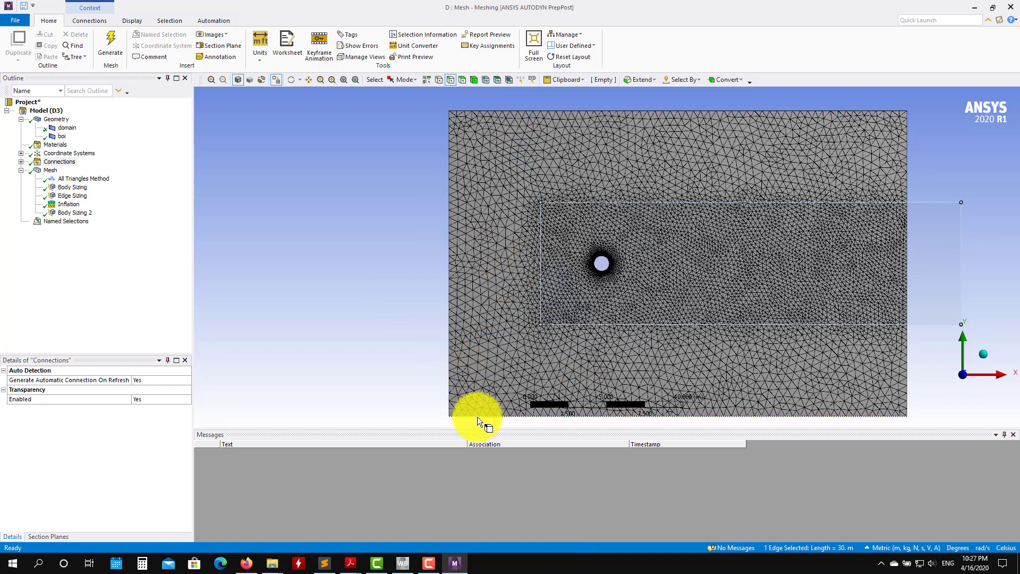
right_click(476, 417)
left_click(528, 388)
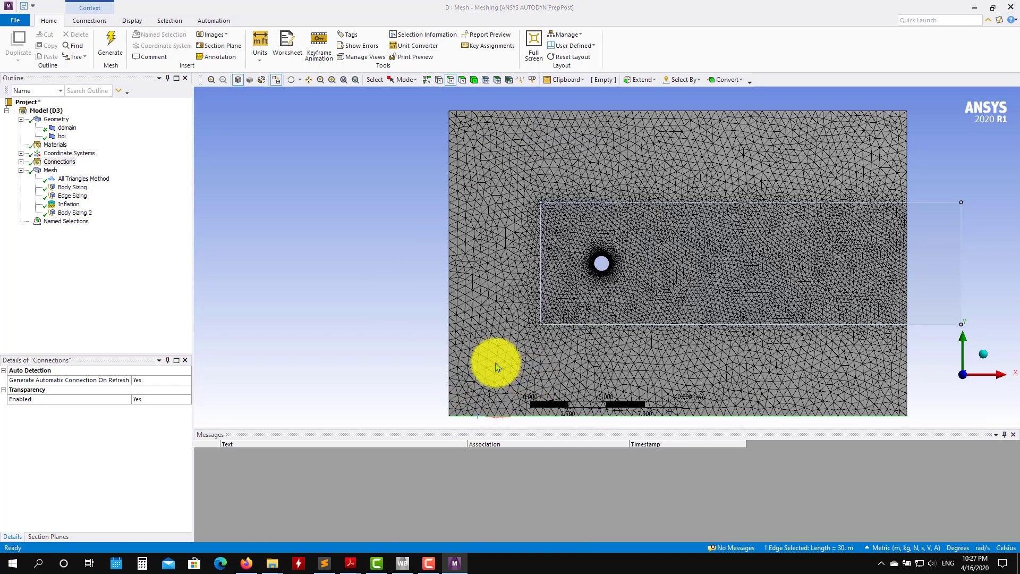
type("bo")
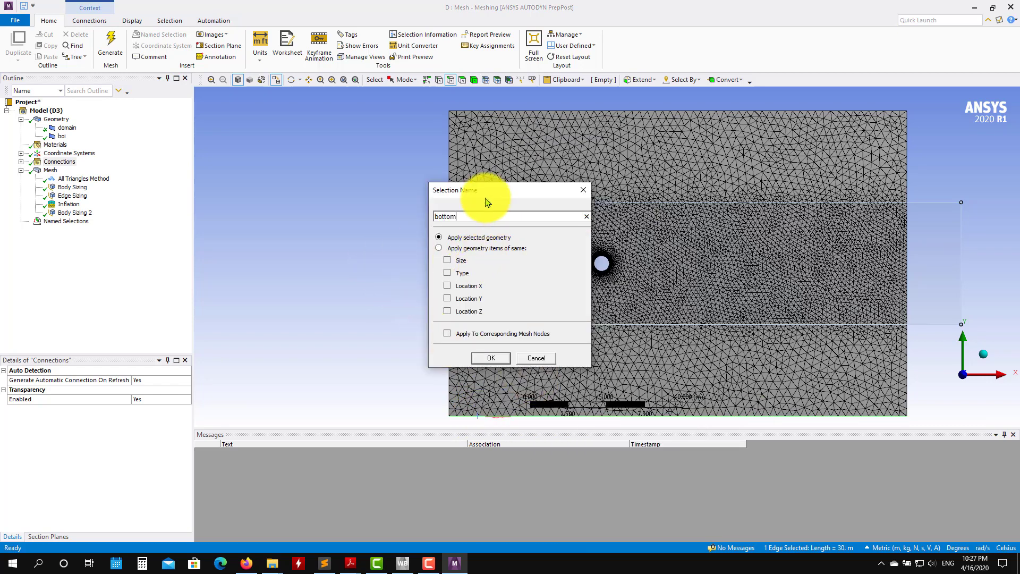
type("ttom")
key("Return")
Create a named selection called cylinder from the circular edge inside the domain
left_click(612, 268)
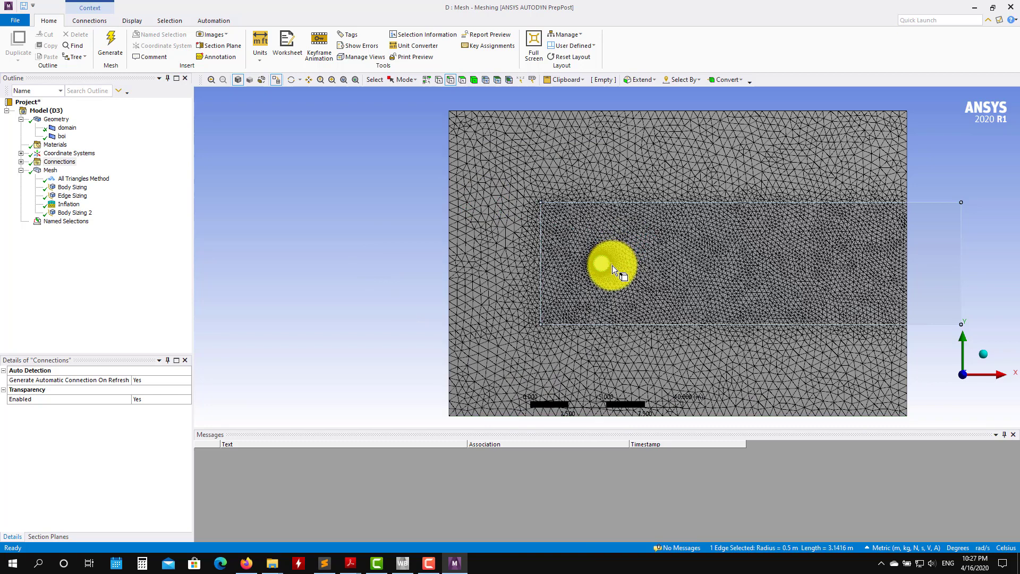
right_click(613, 268)
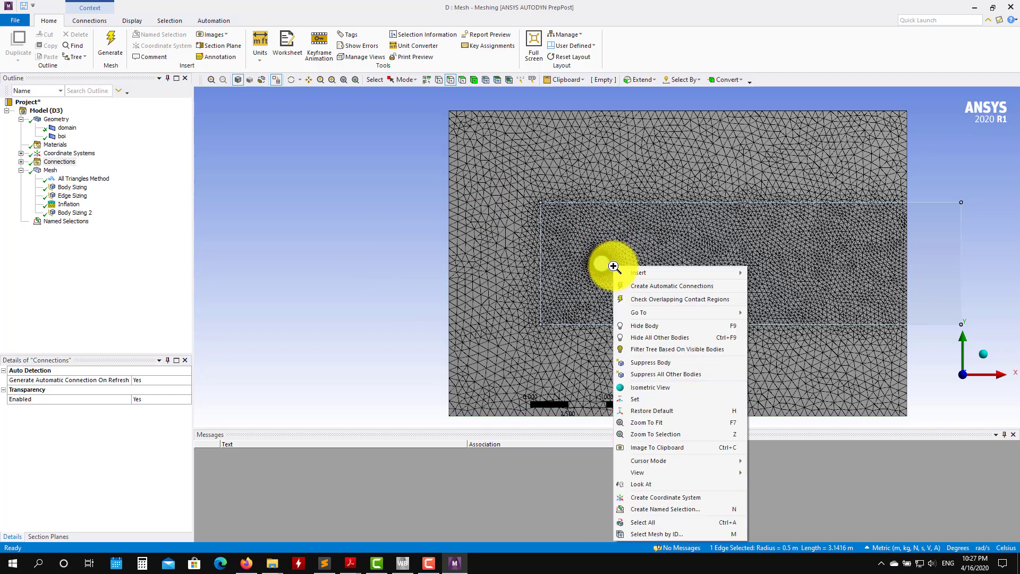
left_click(693, 509)
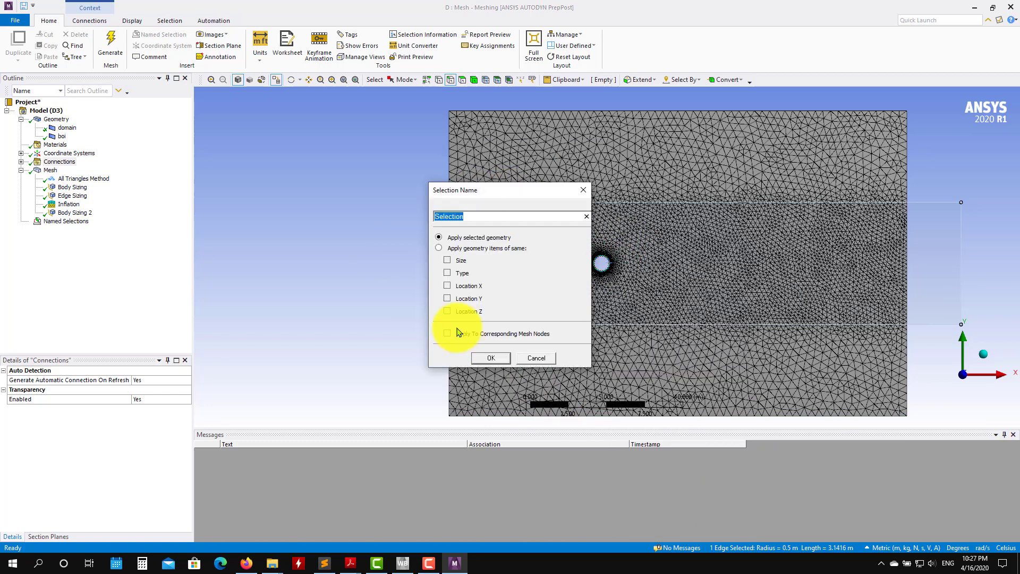
type("cylinde")
key("Return")
Check which edges the outlet, bottom and cylinder named selections are assigned to
left_click(17, 224)
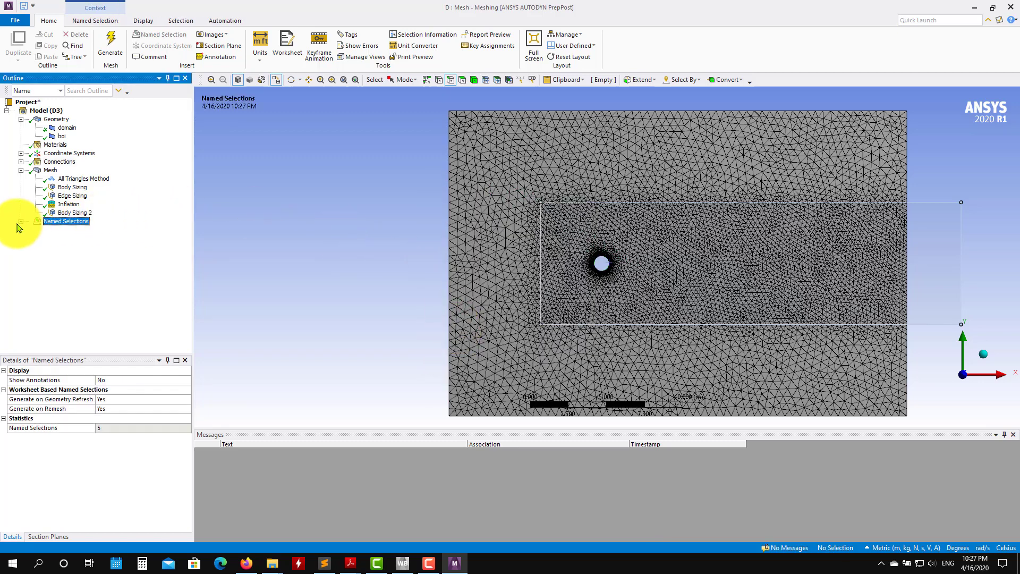
left_click(20, 221)
left_click(65, 238)
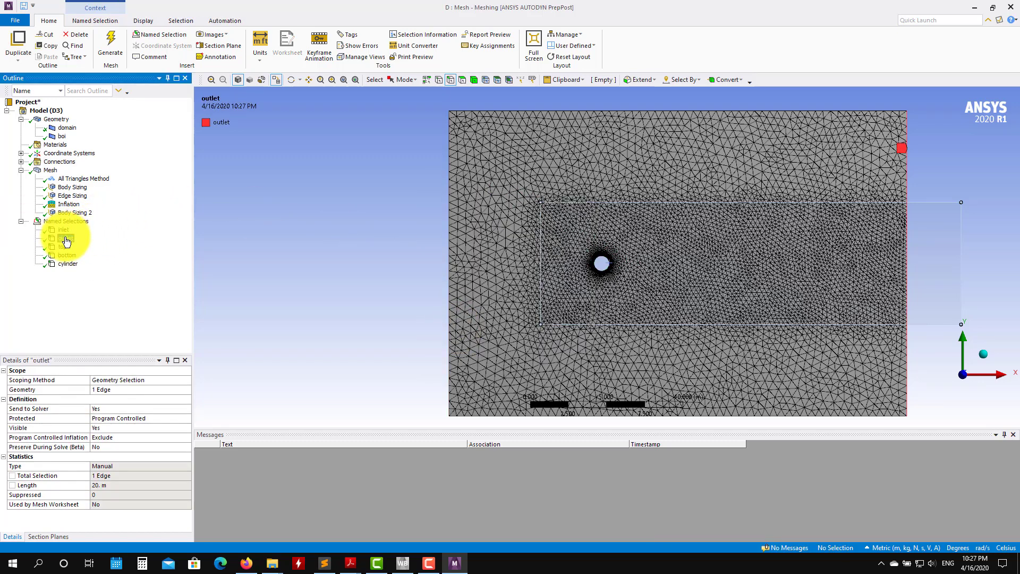
left_click(65, 255)
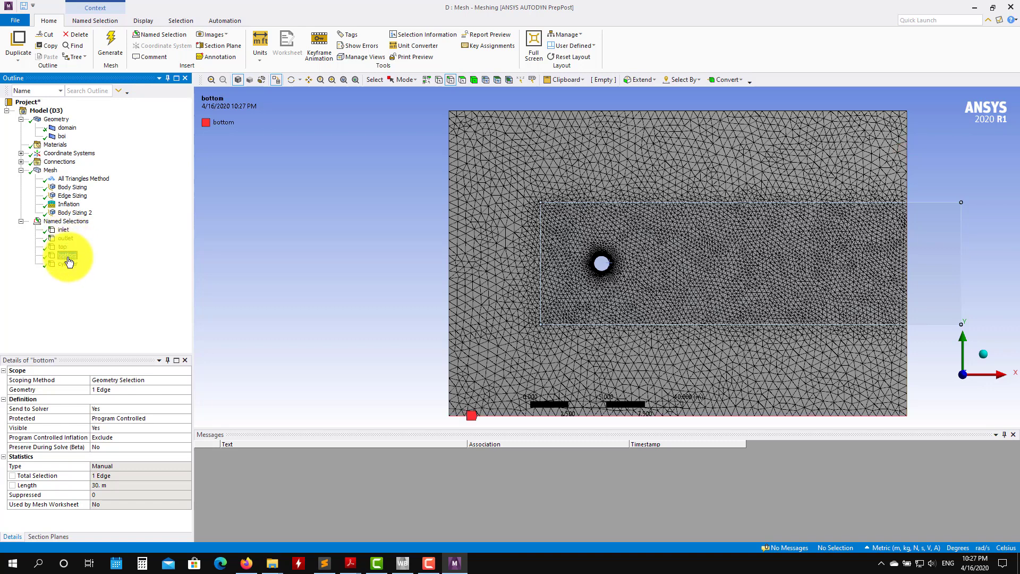
left_click(66, 264)
scroll(376, 257, "down", 1)
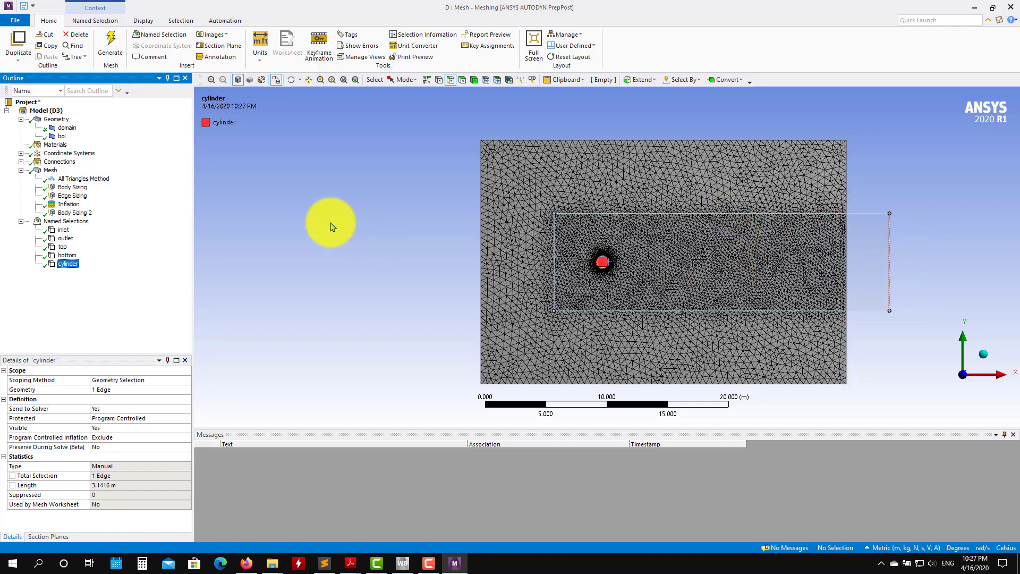
left_click(281, 229)
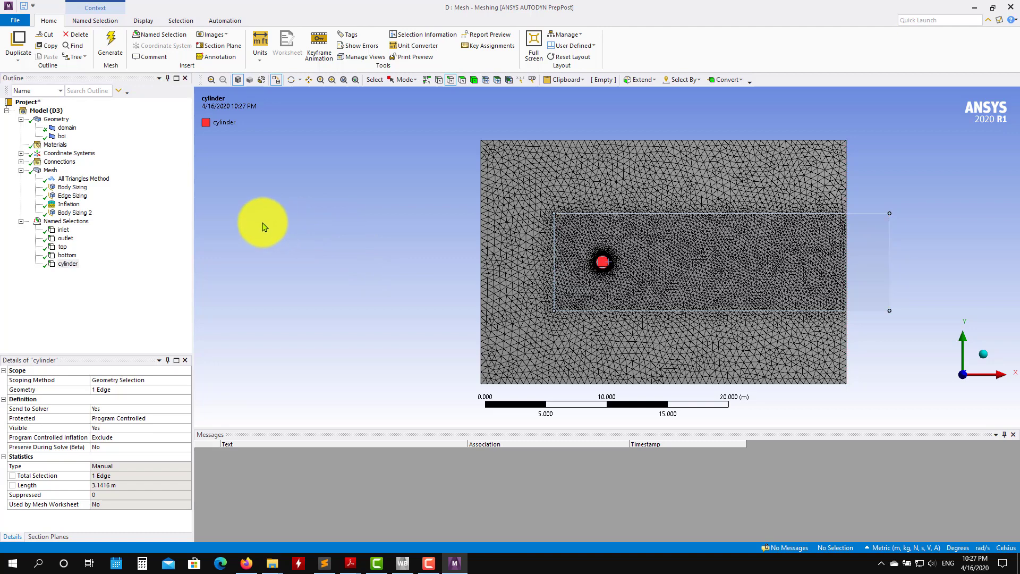
Examine the node and element statistics of the mesh
left_click(50, 170)
left_click_drag(189, 429, 188, 513)
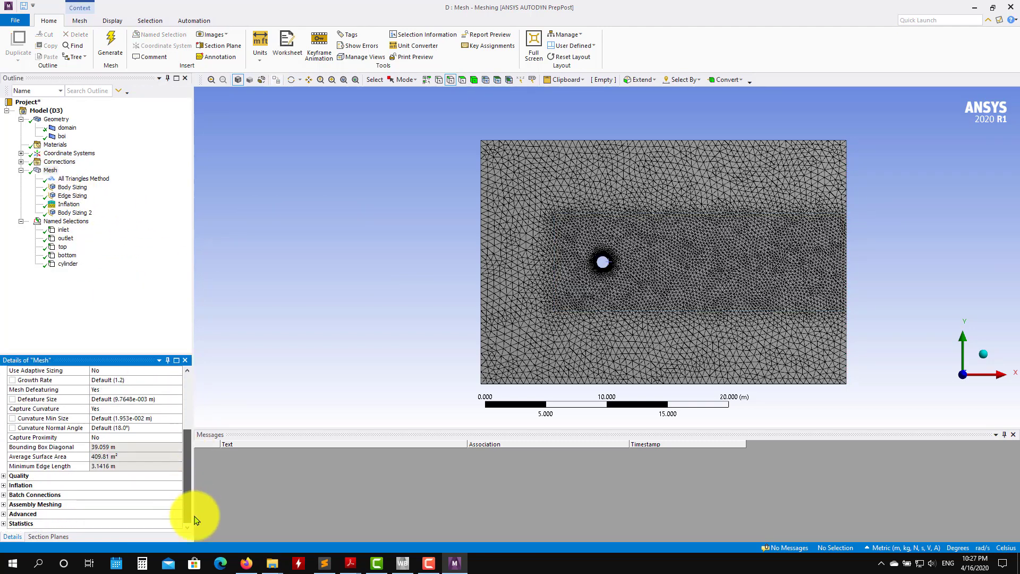
left_click(4, 523)
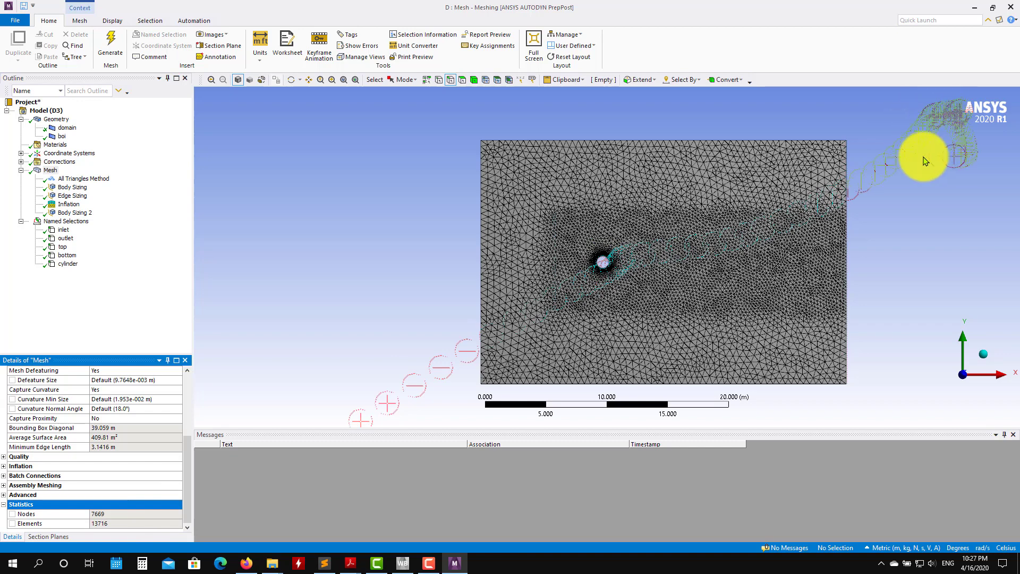
Close the mesh editor and save the cylinder project in Workbench
left_click(1011, 7)
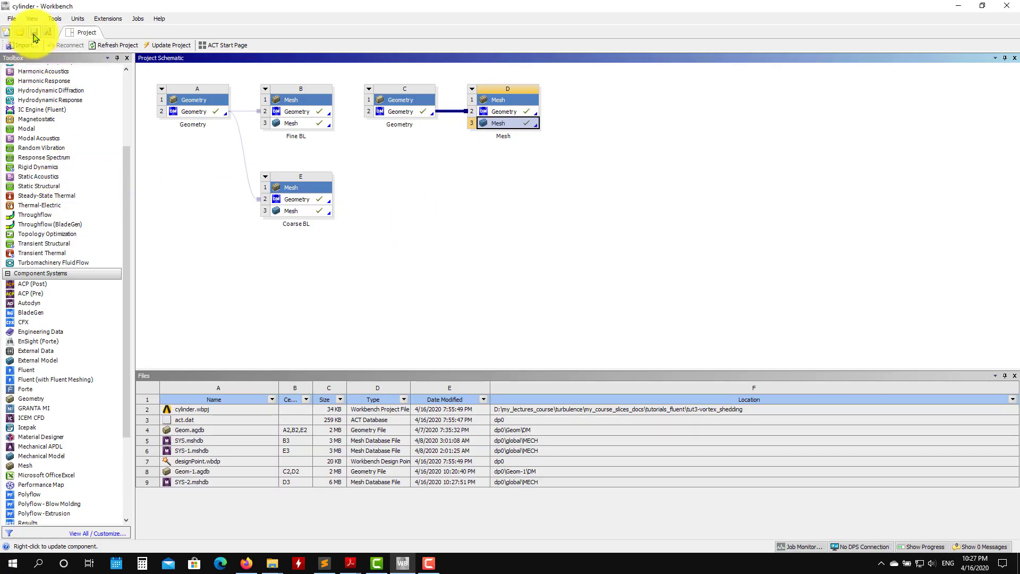
left_click(34, 33)
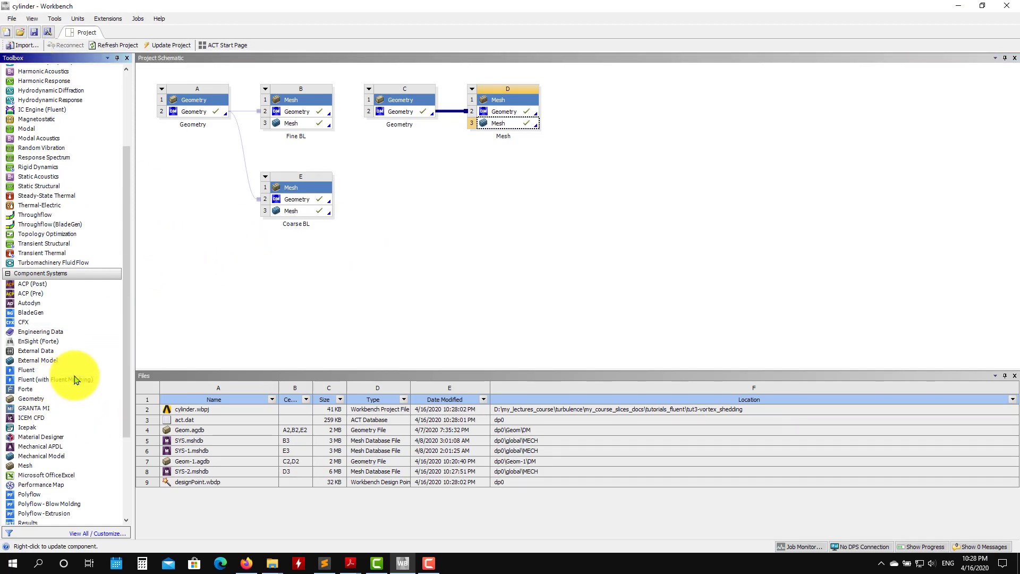
Link a new Fluent component system to system D's mesh and update that mesh, saving the project
left_click_drag(28, 372, 518, 129)
right_click(512, 128)
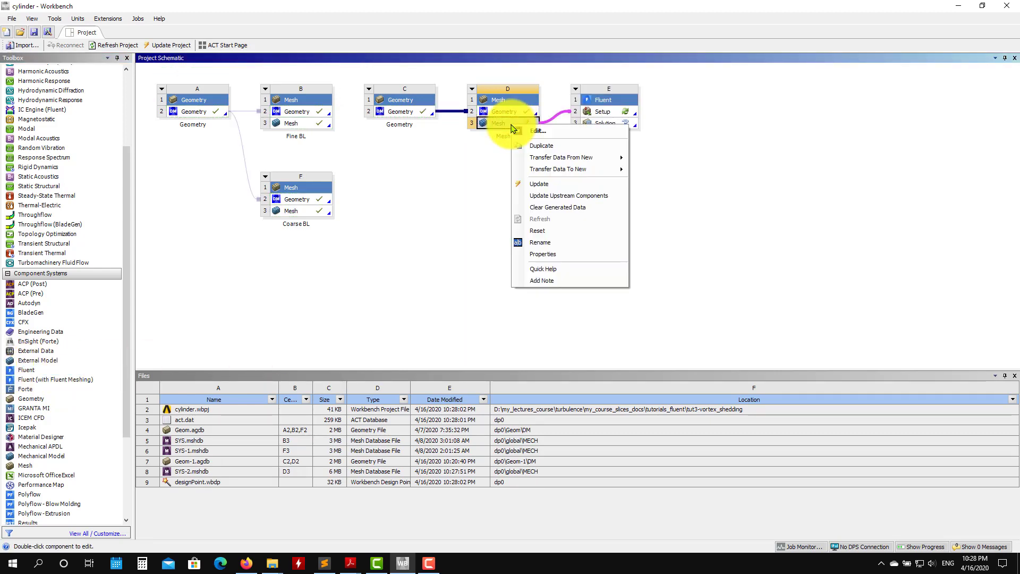
left_click(529, 187)
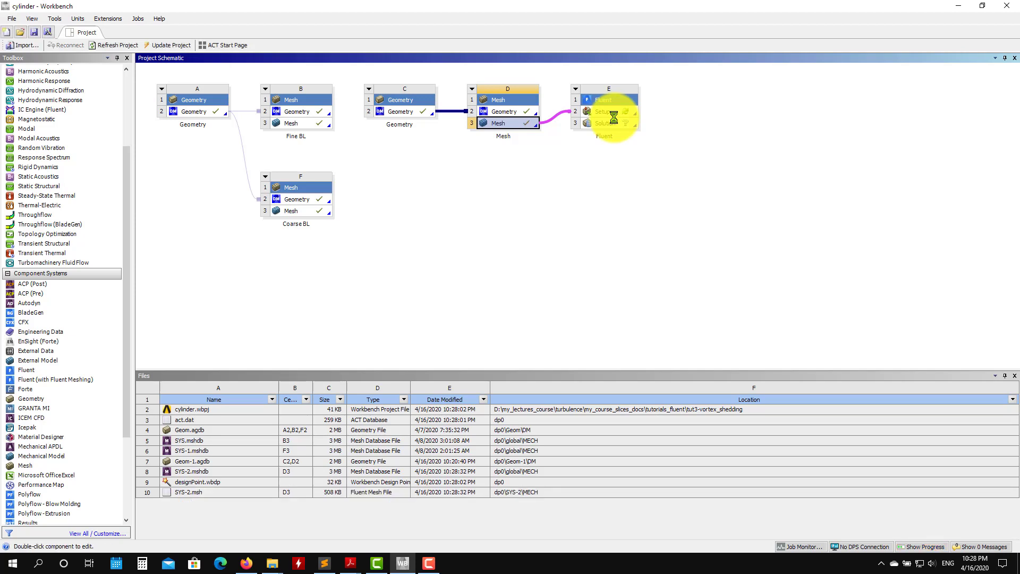
left_click(34, 33)
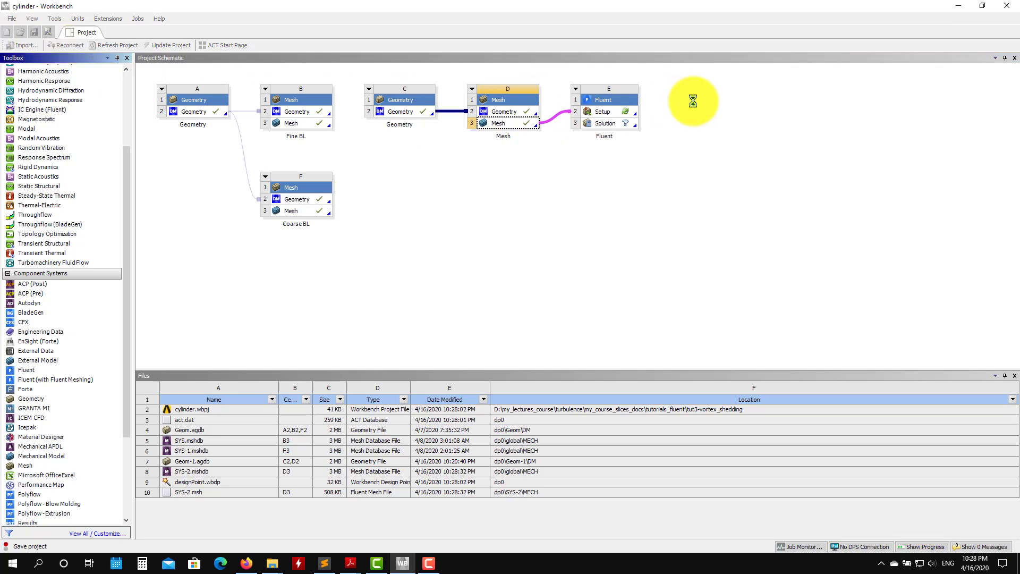
Launch Fluent from system E's Setup cell with double precision enabled
double_click(610, 112)
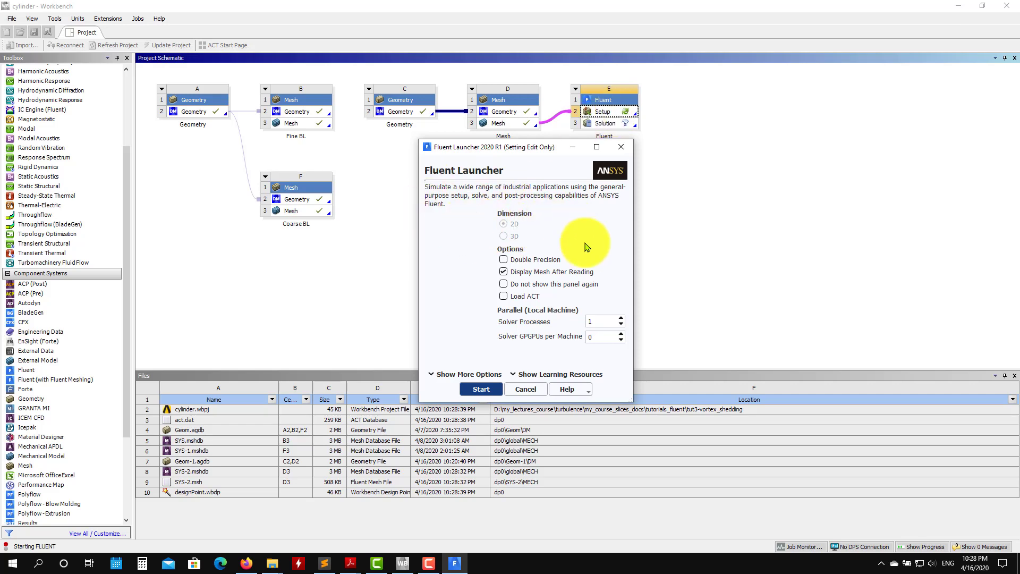
left_click(513, 261)
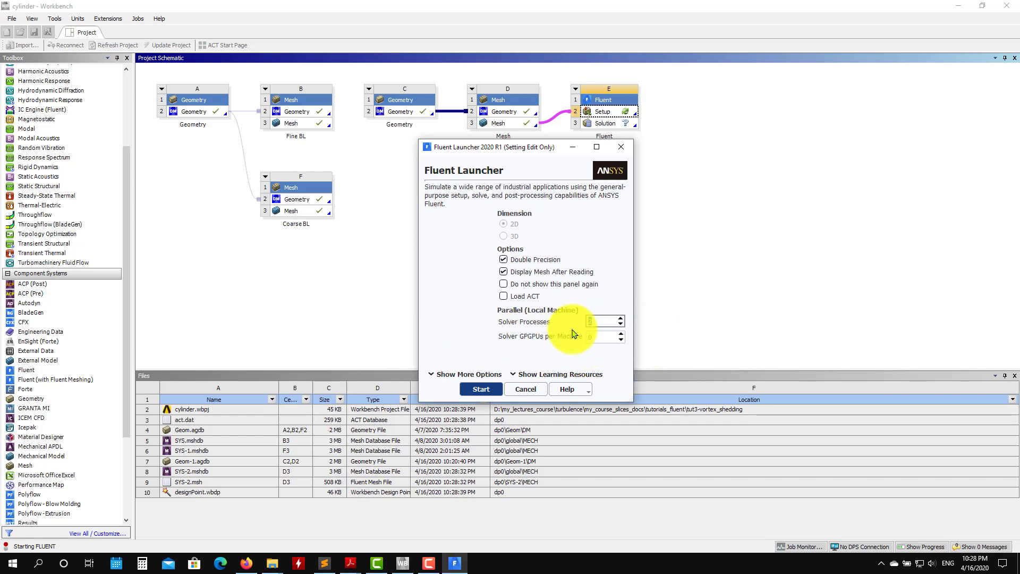
left_click(480, 391)
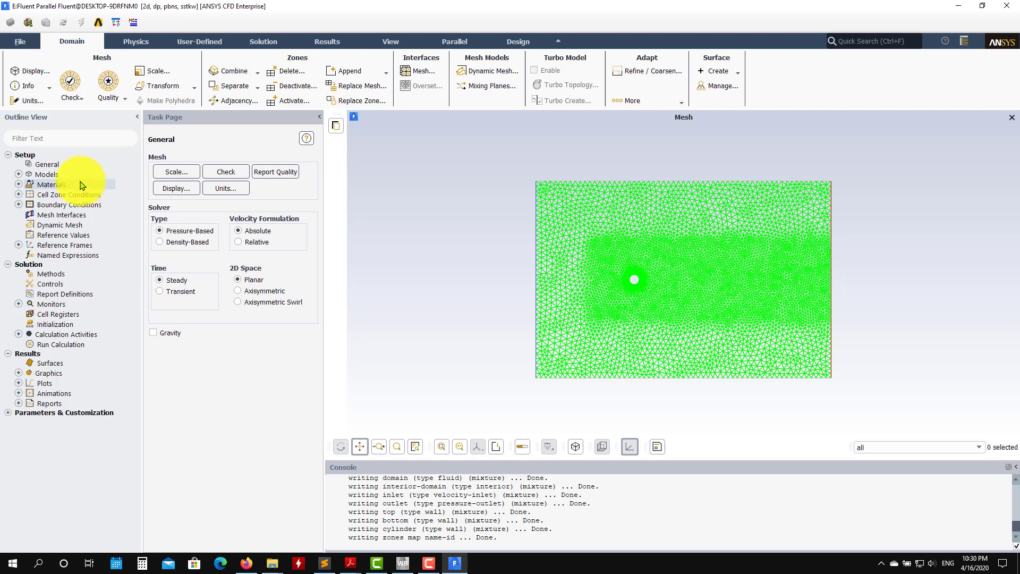
Check the viscous model settings for the SST k-omega turbulence model without changing them
left_click(19, 175)
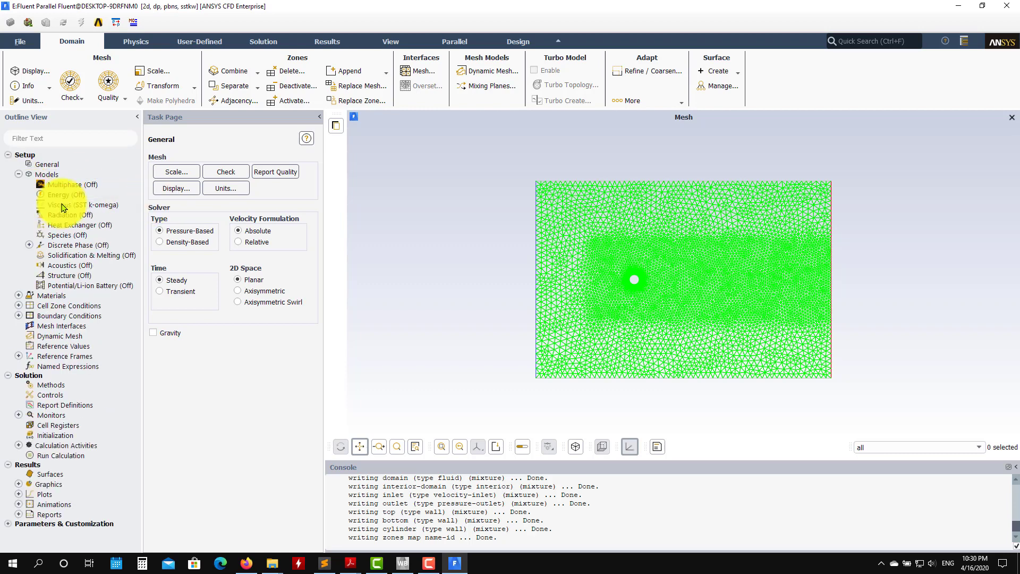
double_click(102, 206)
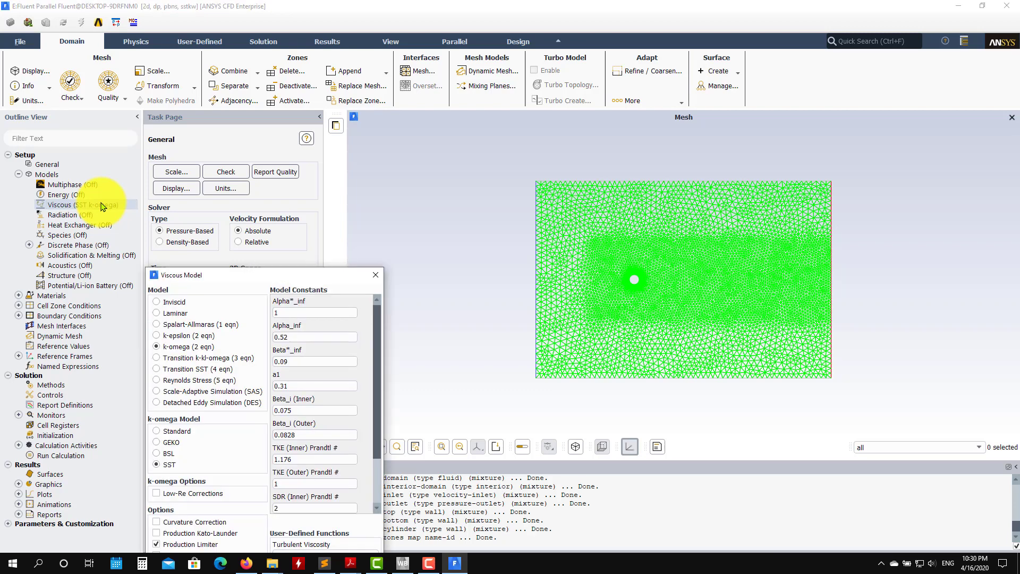
left_click_drag(234, 277, 232, 117)
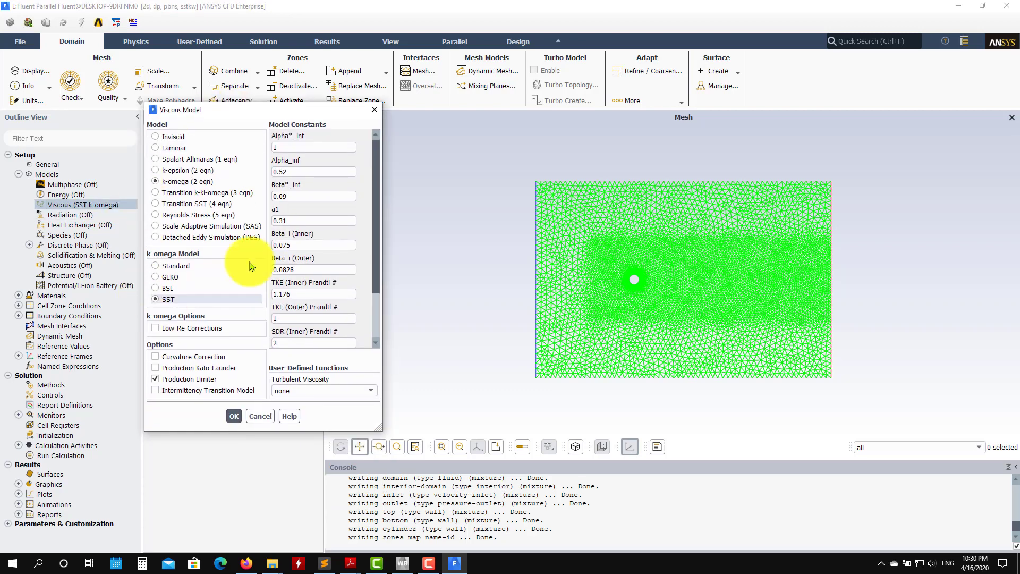
left_click(484, 504)
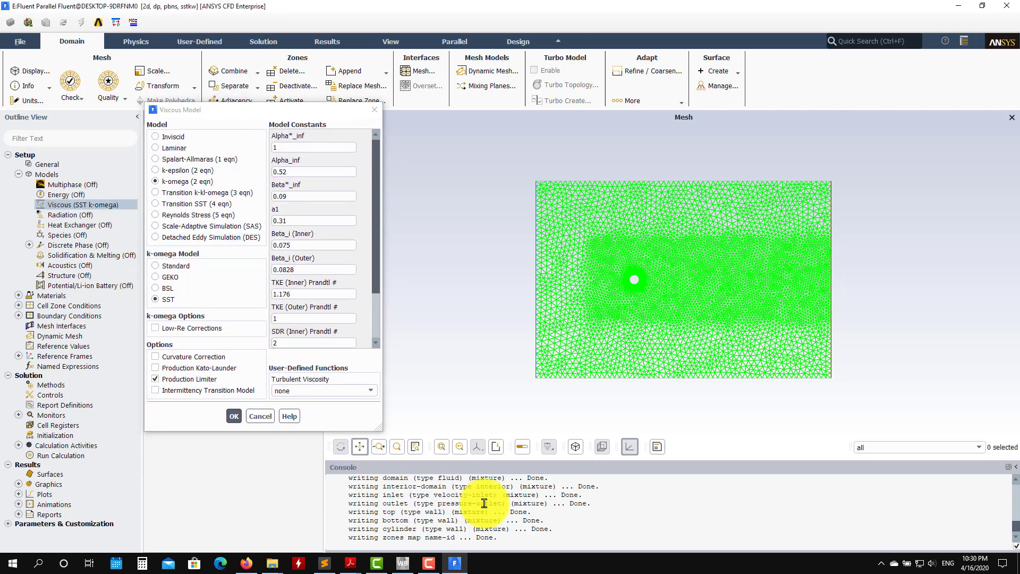
key("Return")
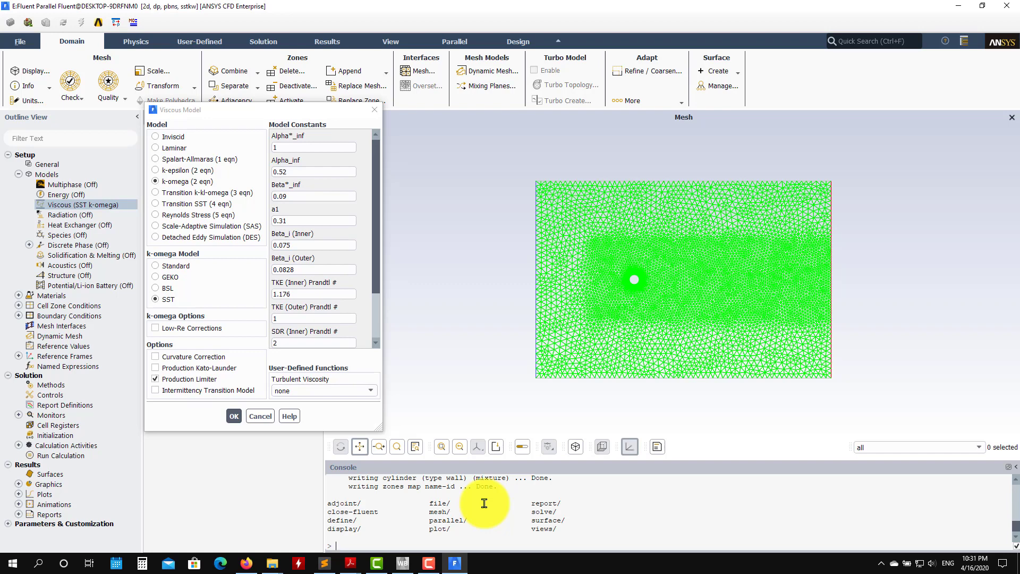
left_click(260, 416)
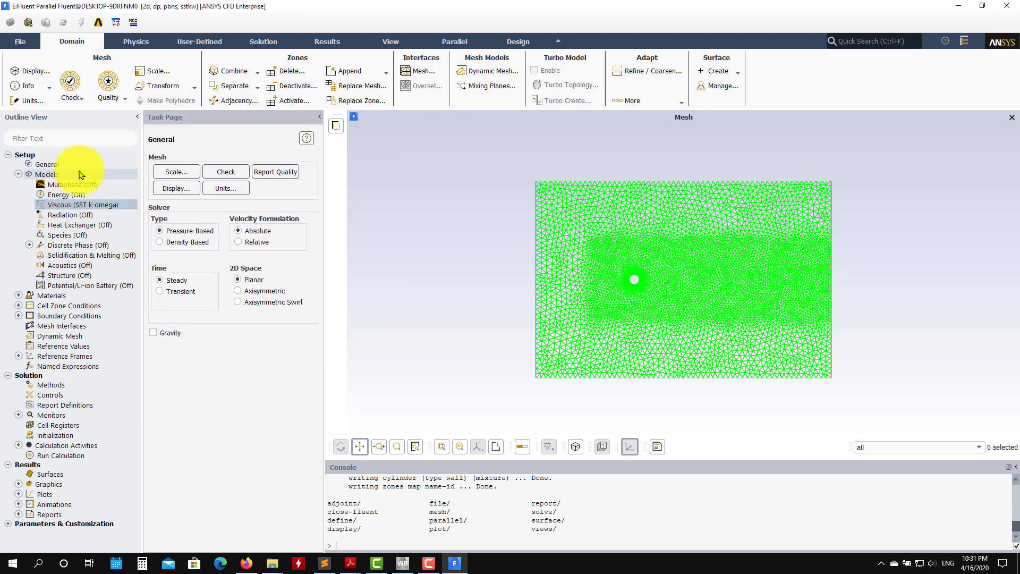
Set the solver's time formulation to Transient in the general settings
left_click(52, 168)
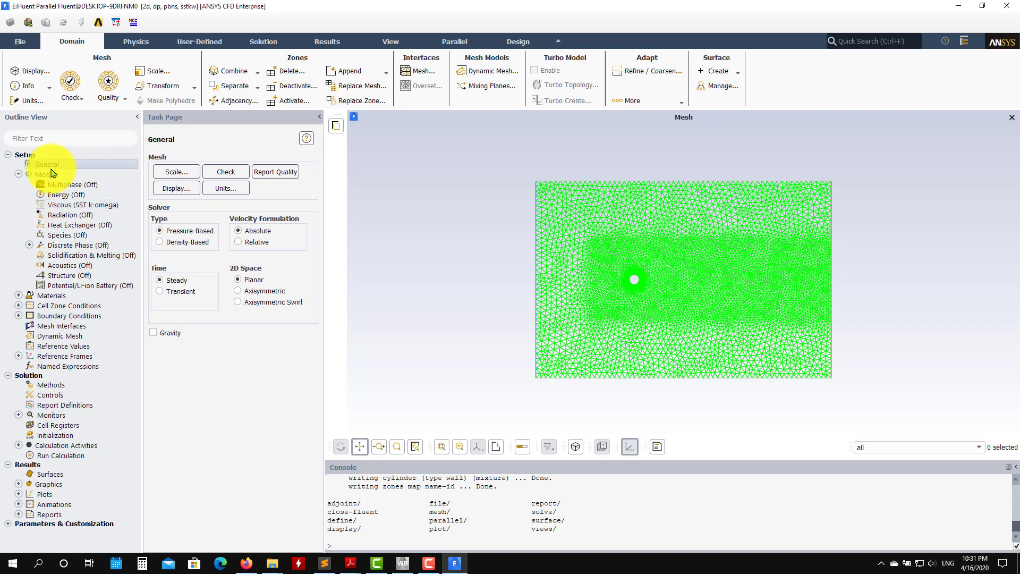
left_click(169, 291)
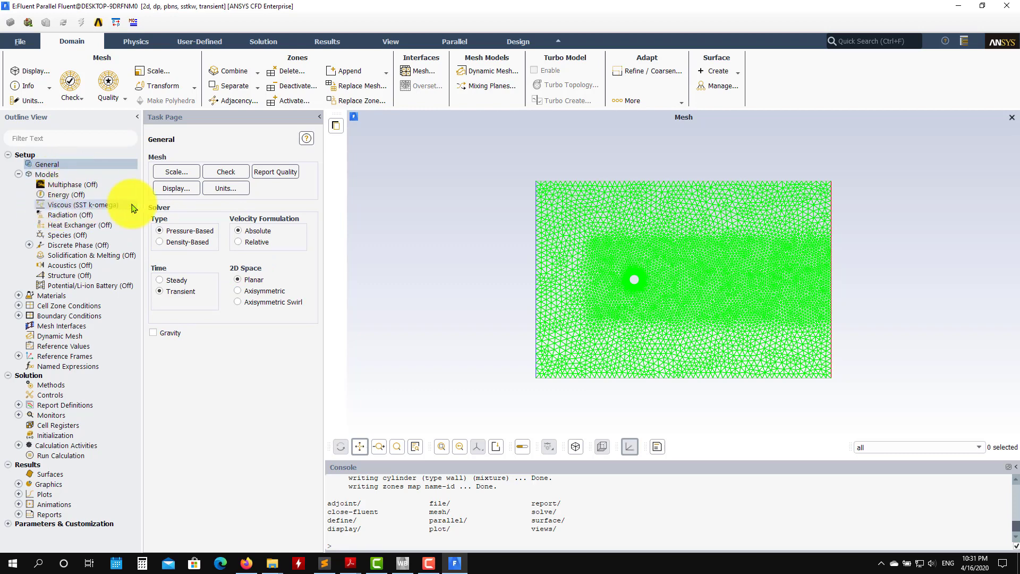
Edit the air material to a constant density of 1 kg/m3 and a constant viscosity of 0.0001 kg/m-s
left_click(18, 295)
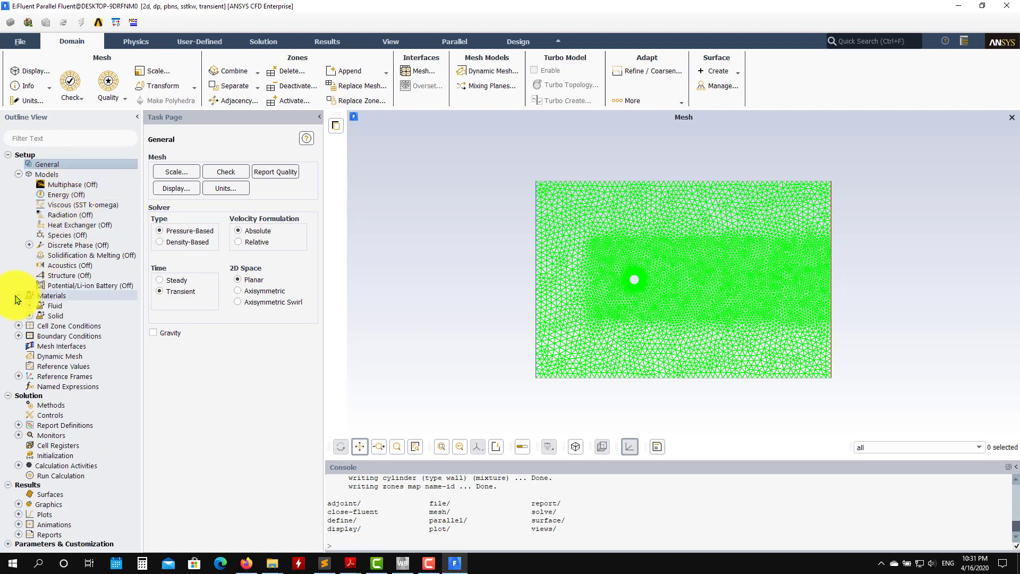
left_click(29, 305)
double_click(60, 316)
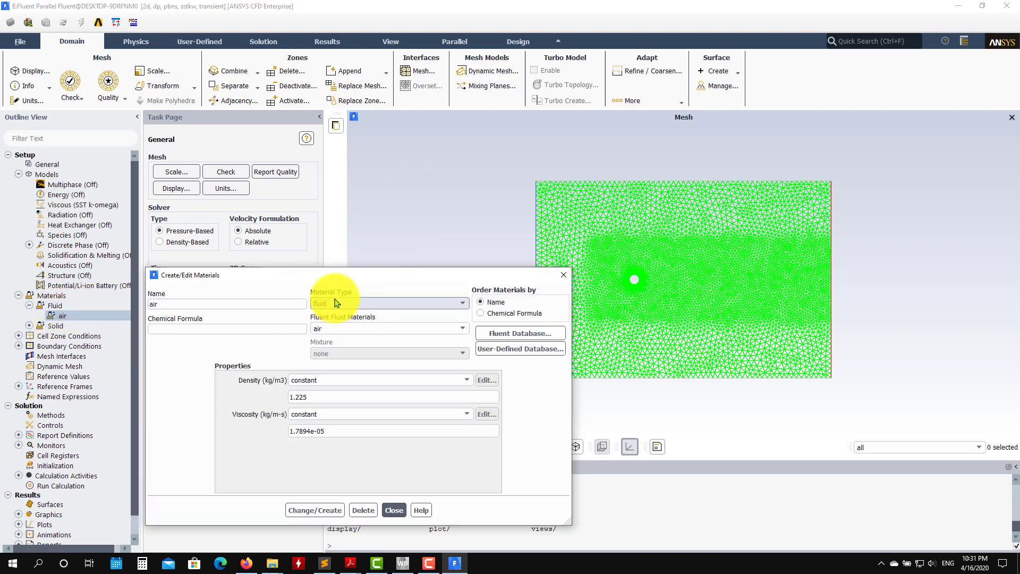
left_click_drag(316, 276, 393, 152)
left_click_drag(396, 273, 222, 279)
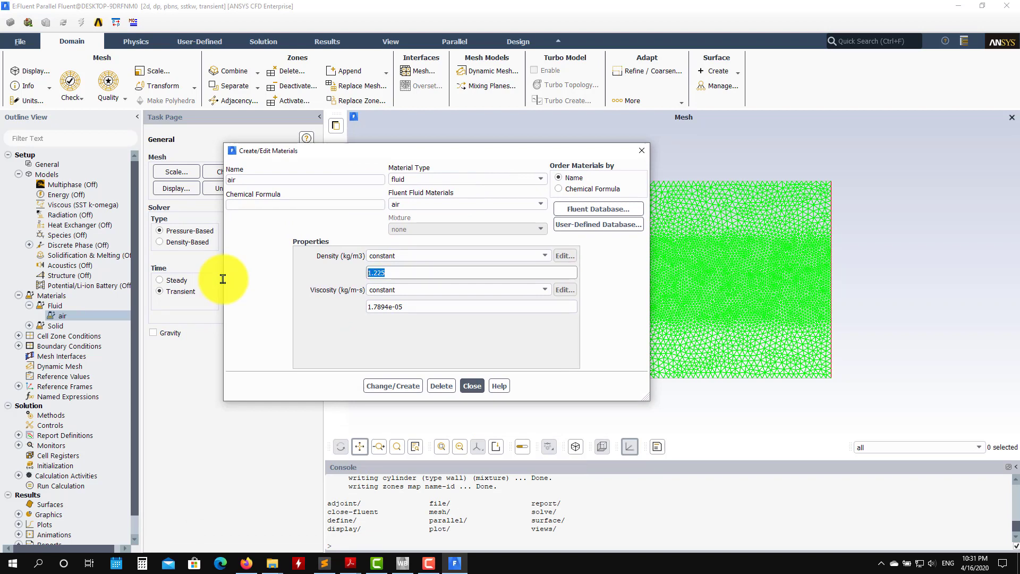
type("1")
left_click_drag(403, 308, 218, 294)
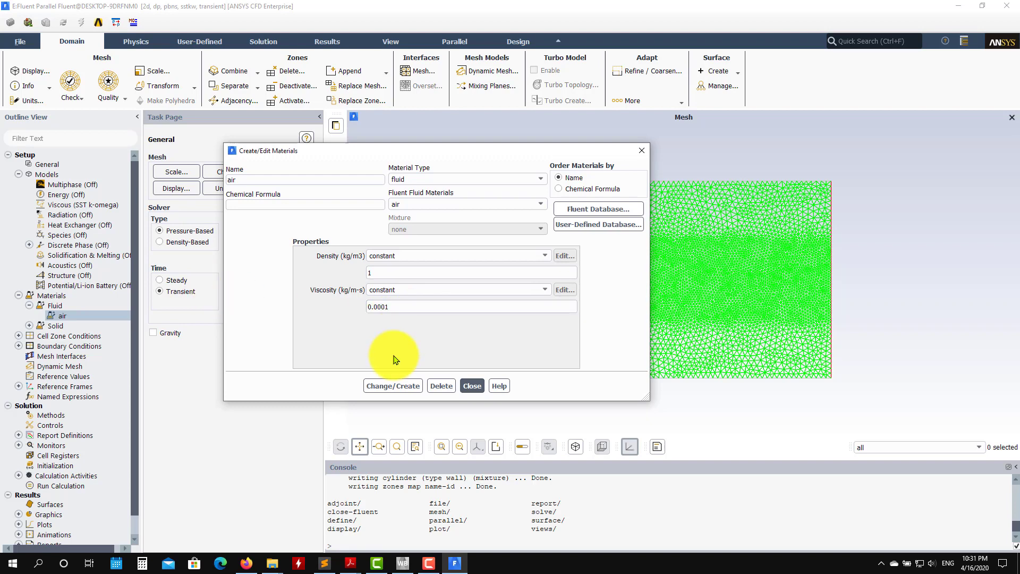
left_click(393, 386)
left_click(477, 392)
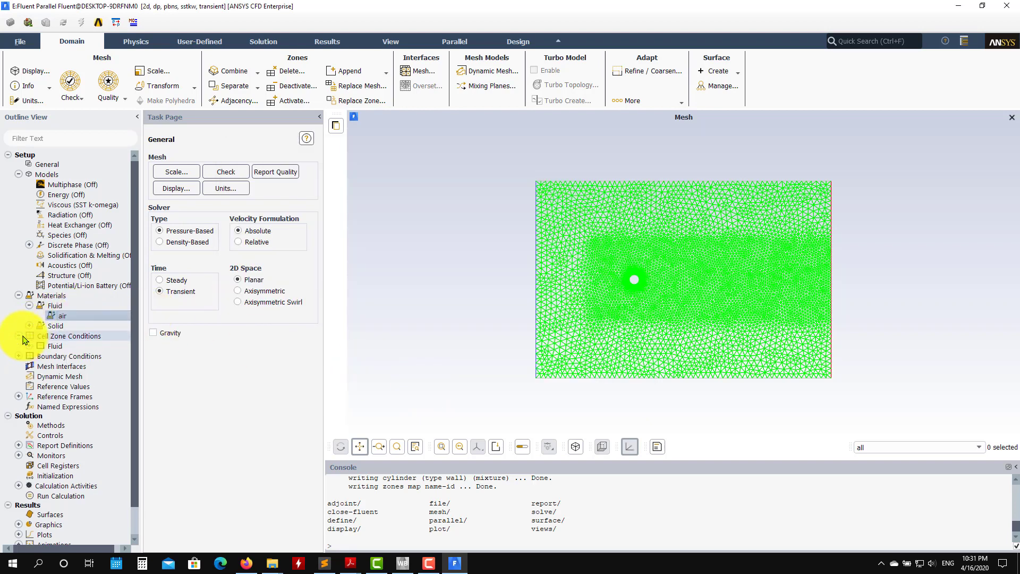
Check the operating conditions under the cell zone conditions
left_click(30, 336)
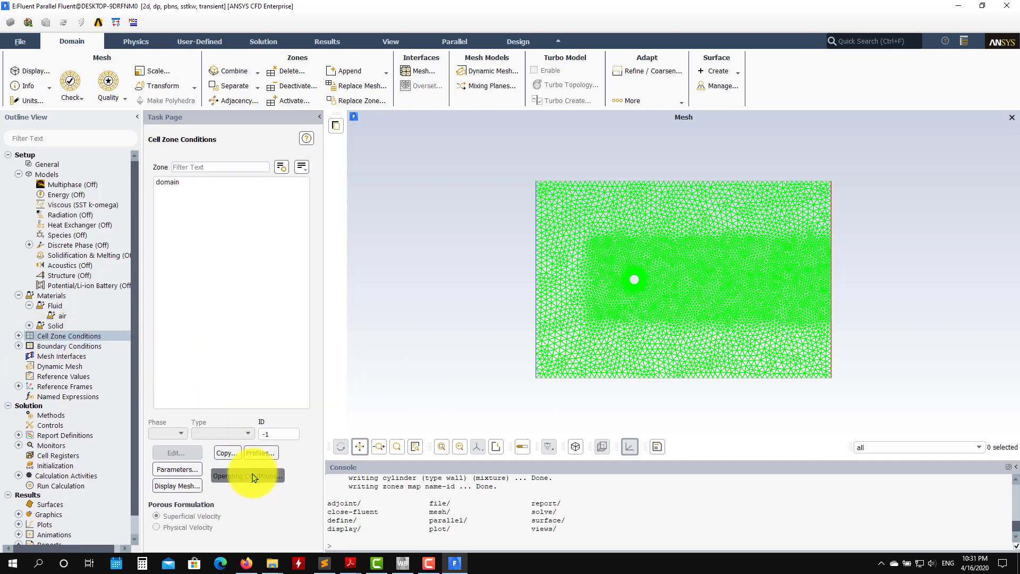
left_click(248, 474)
left_click(198, 396)
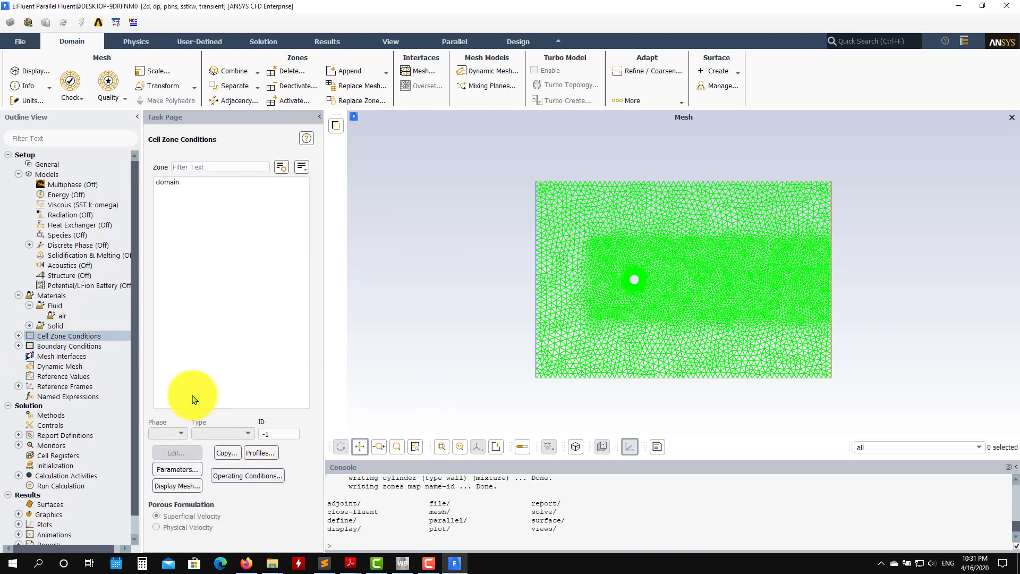
Set the inlet boundary's velocity magnitude to 1 m/s, normal to the boundary
left_click(62, 345)
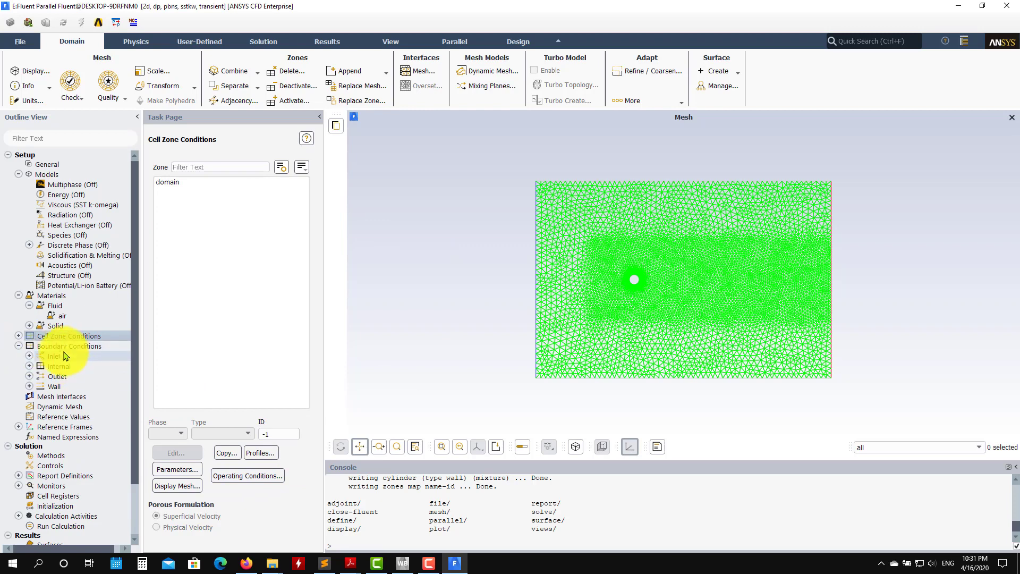
left_click(170, 201)
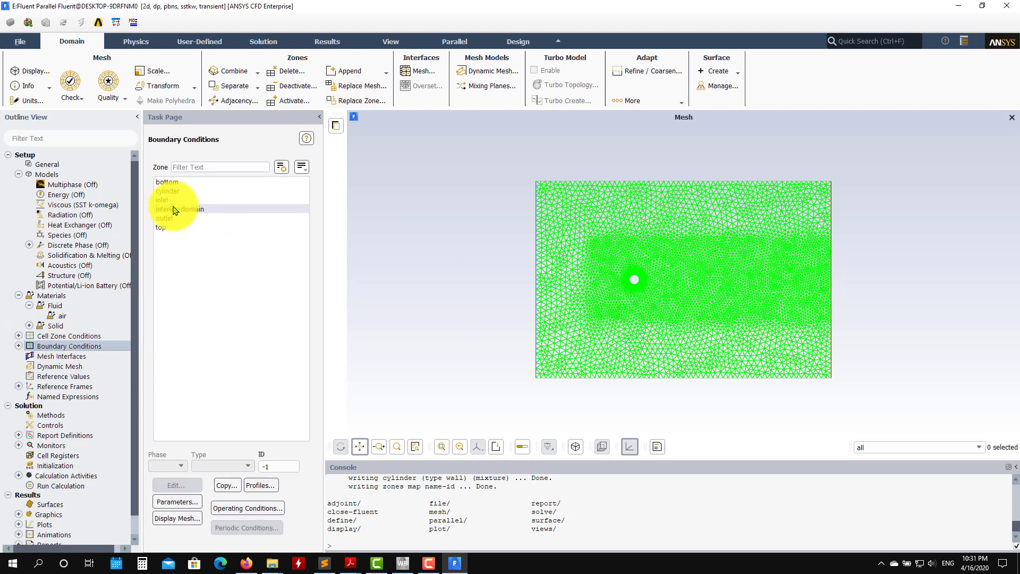
left_click(176, 484)
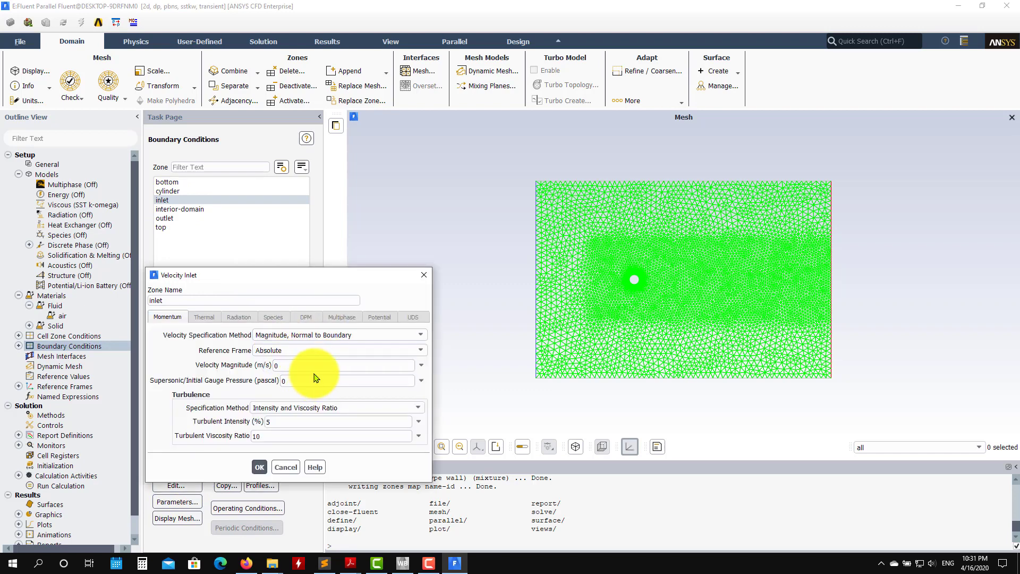
left_click_drag(326, 367, 163, 358)
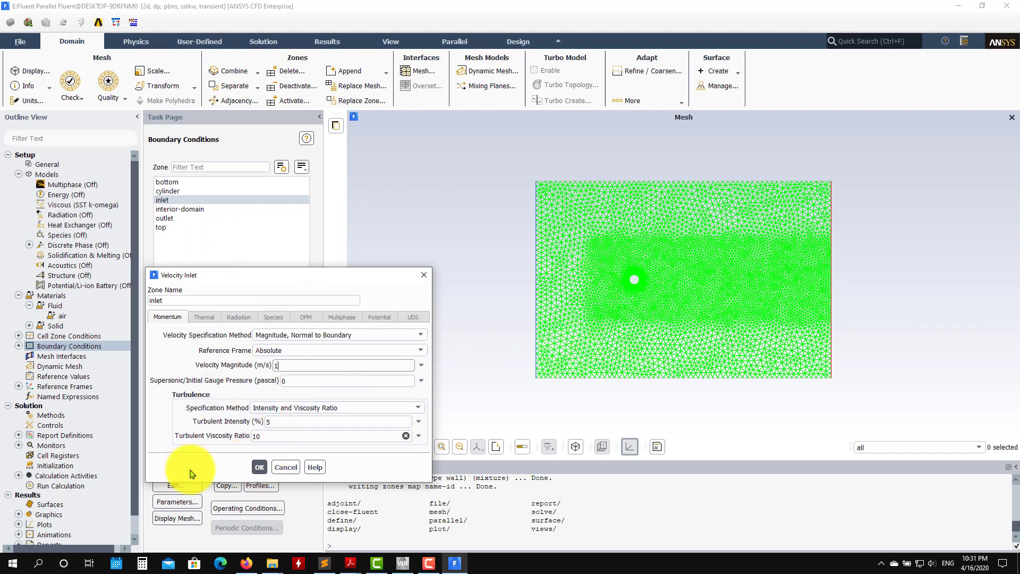
left_click(259, 468)
Review the outlet's pressure-outlet settings and check which boundaries are grouped as walls
left_click(180, 219)
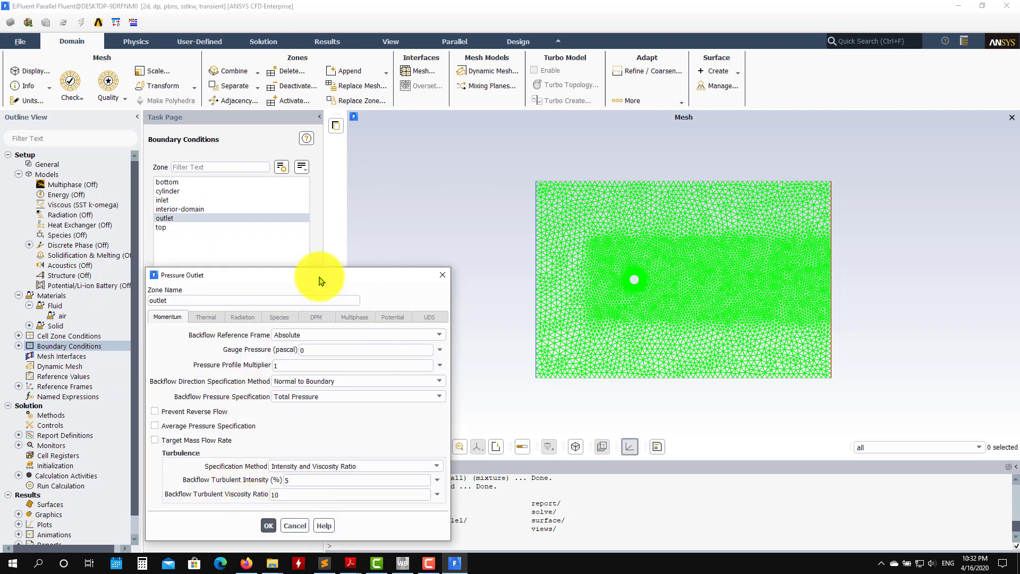
left_click(268, 526)
left_click(19, 346)
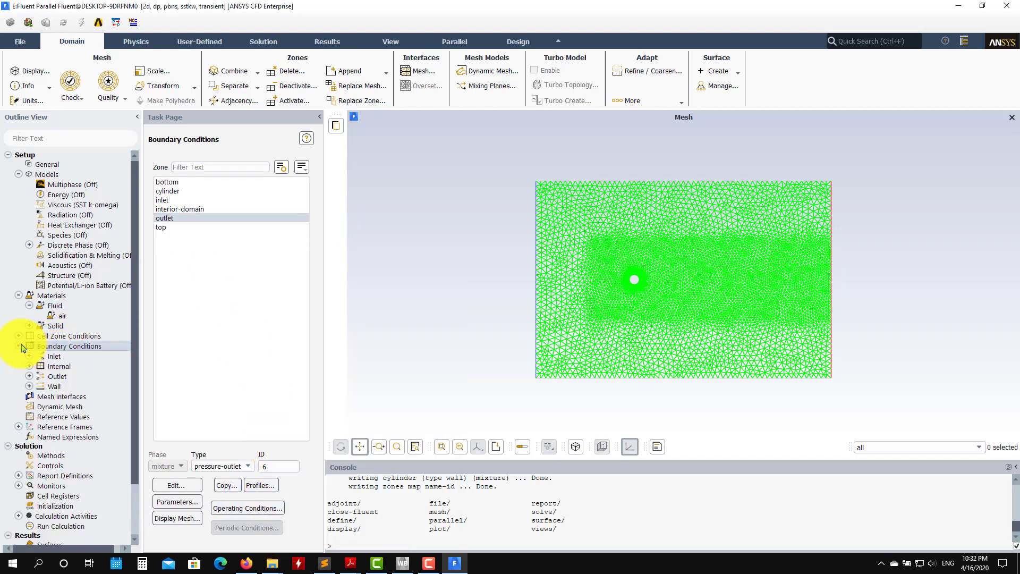
left_click(30, 386)
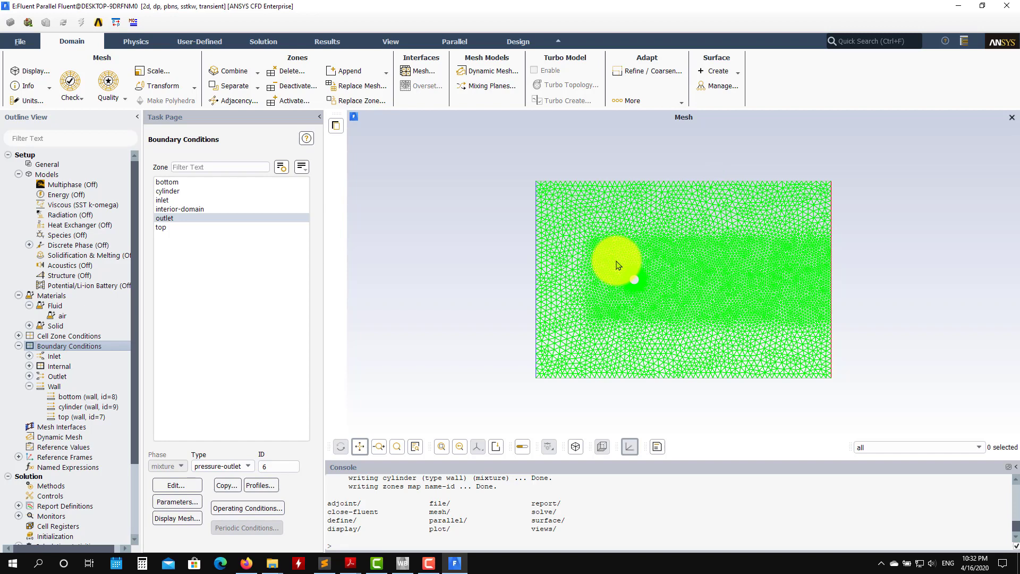
left_click(54, 387)
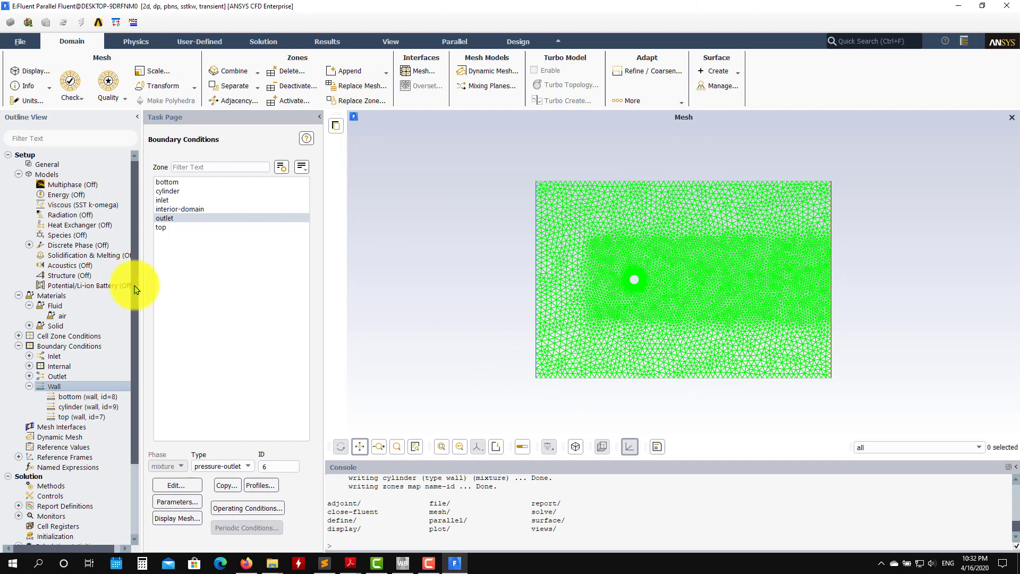
Change the bottom boundary's type to symmetry
double_click(49, 347)
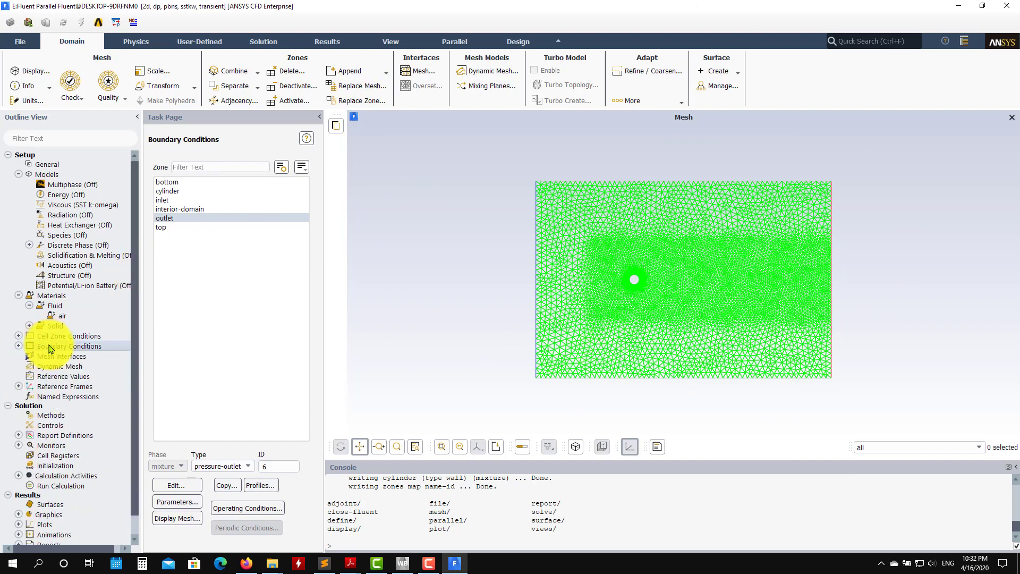
left_click(180, 182)
left_click(247, 467)
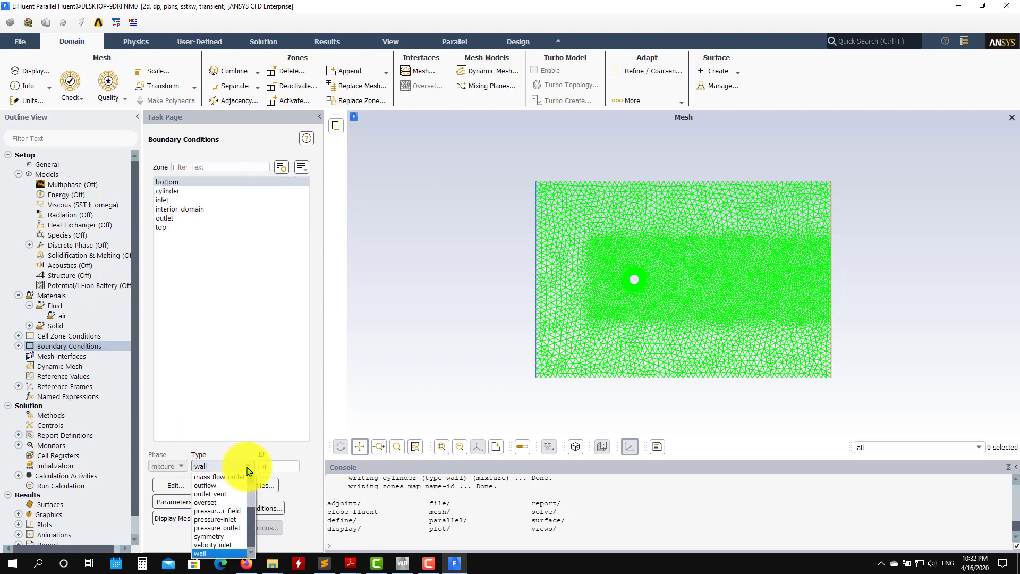
left_click(213, 536)
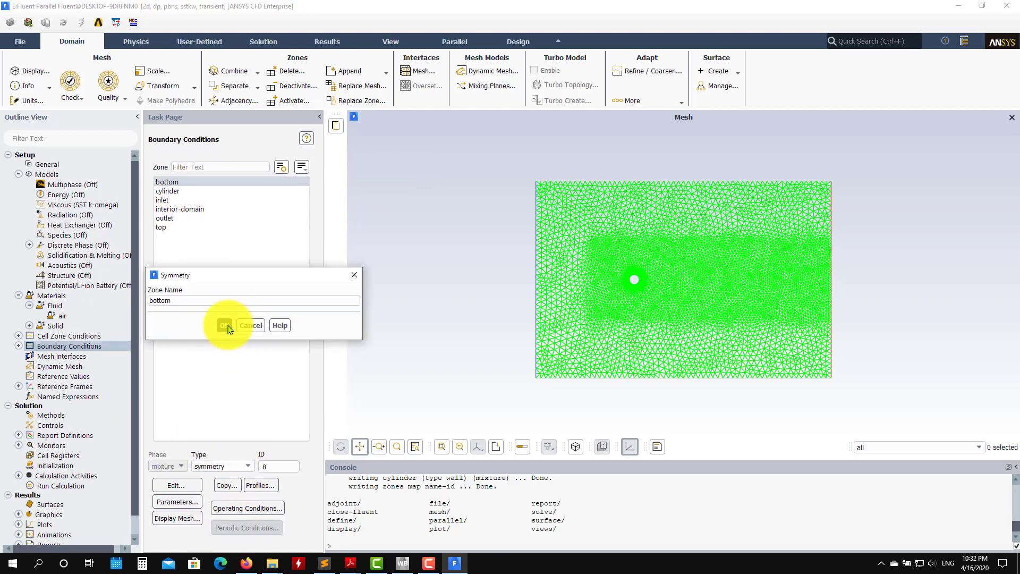
left_click(226, 326)
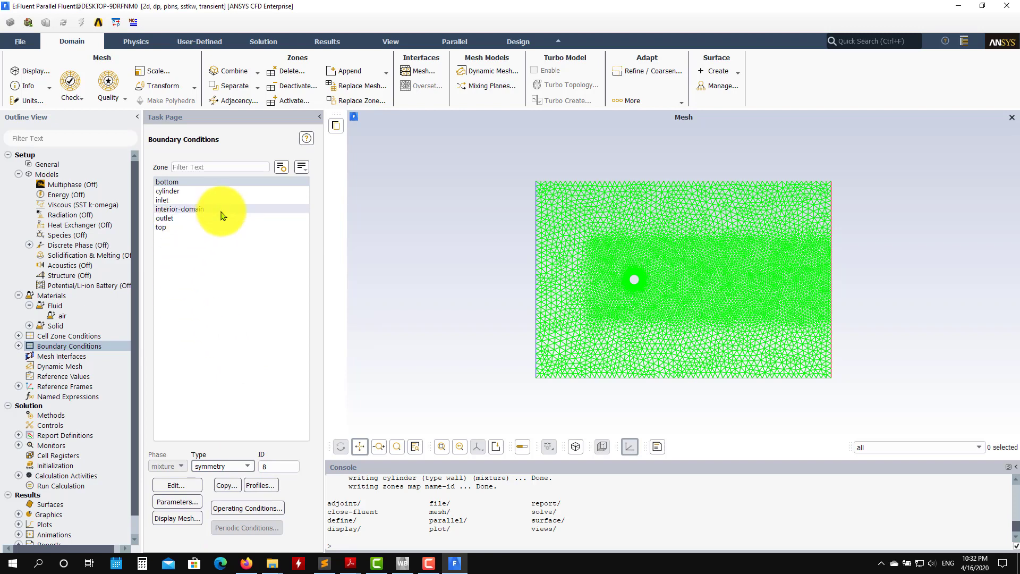
Change the top boundary's type to symmetry
left_click(162, 228)
left_click(247, 466)
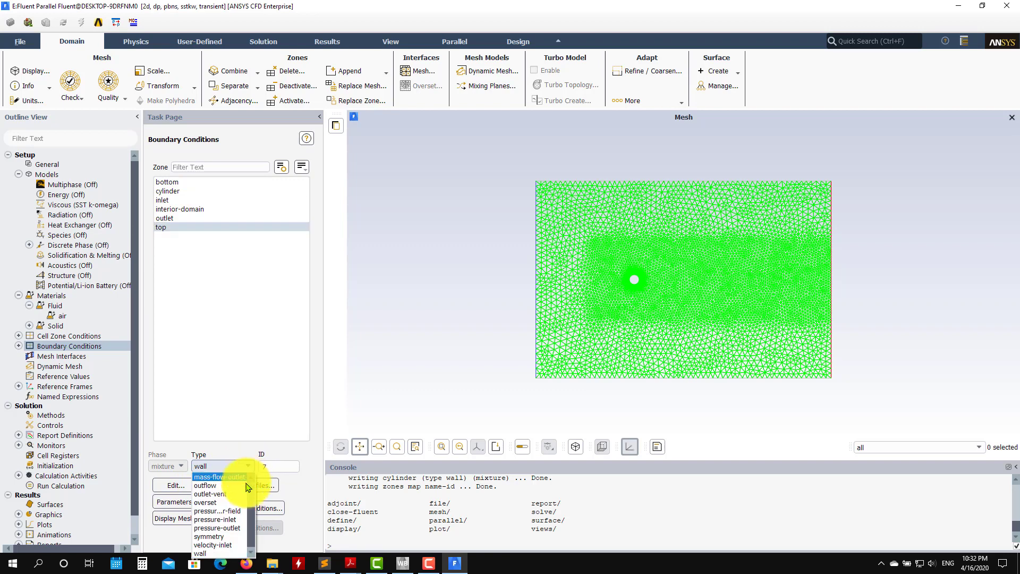
left_click(223, 536)
left_click(227, 331)
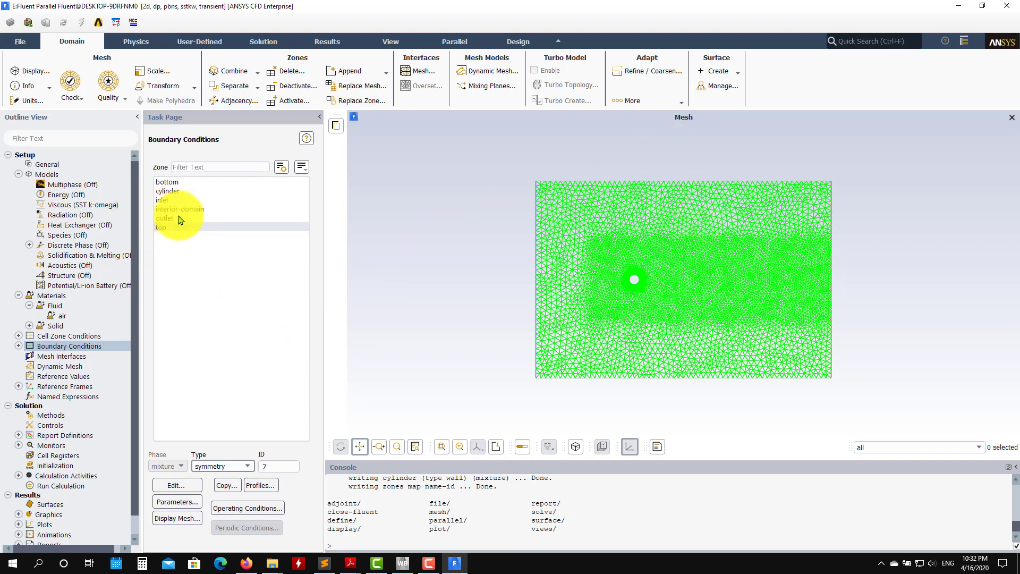
Set the cylinder wall's shear condition to No Slip
left_click(174, 190)
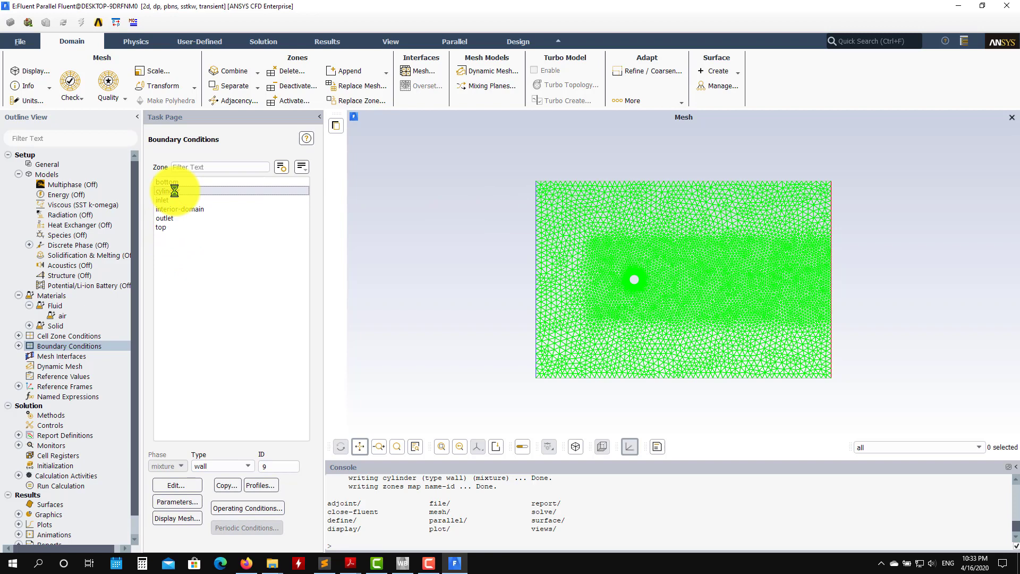
left_click(184, 487)
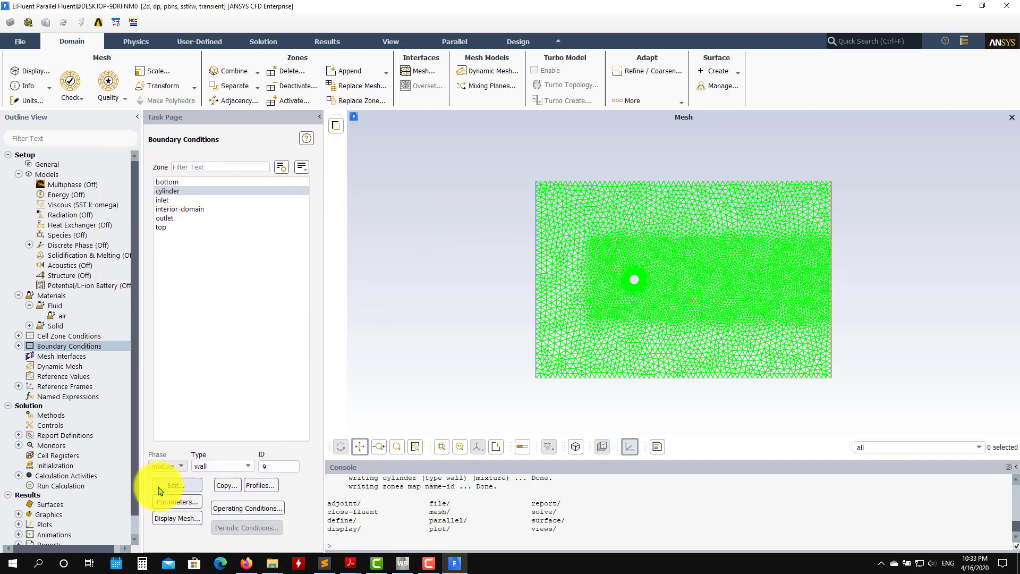
left_click(190, 416)
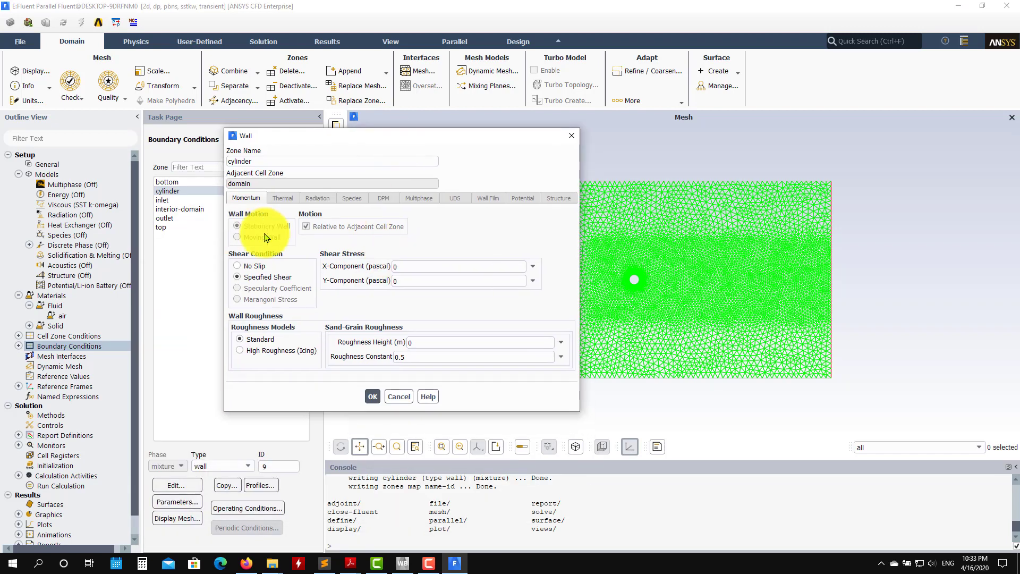
left_click(238, 265)
left_click(373, 397)
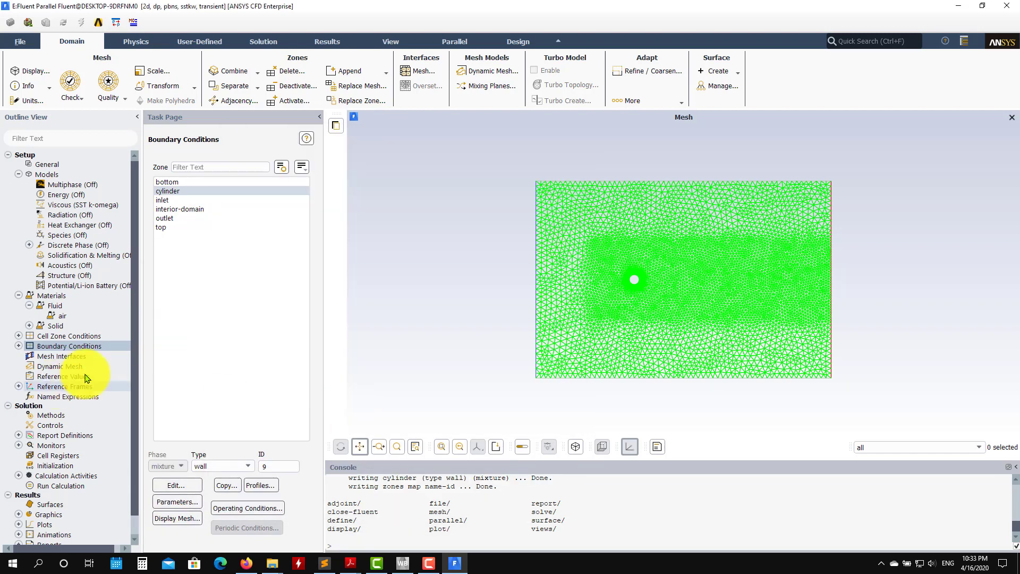
Compute the reference values from the inlet boundary
scroll(53, 362, "down", 1)
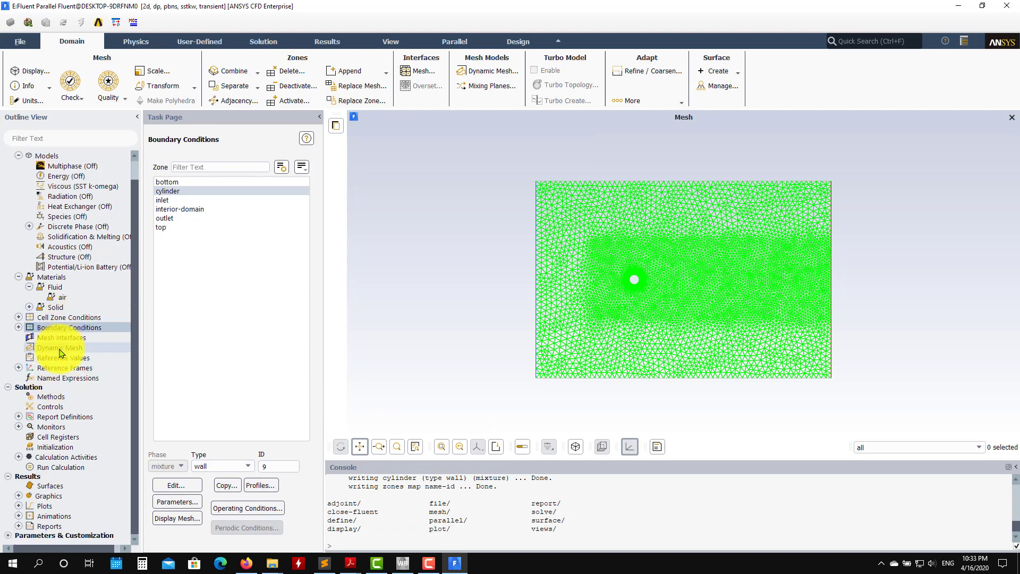
left_click(64, 357)
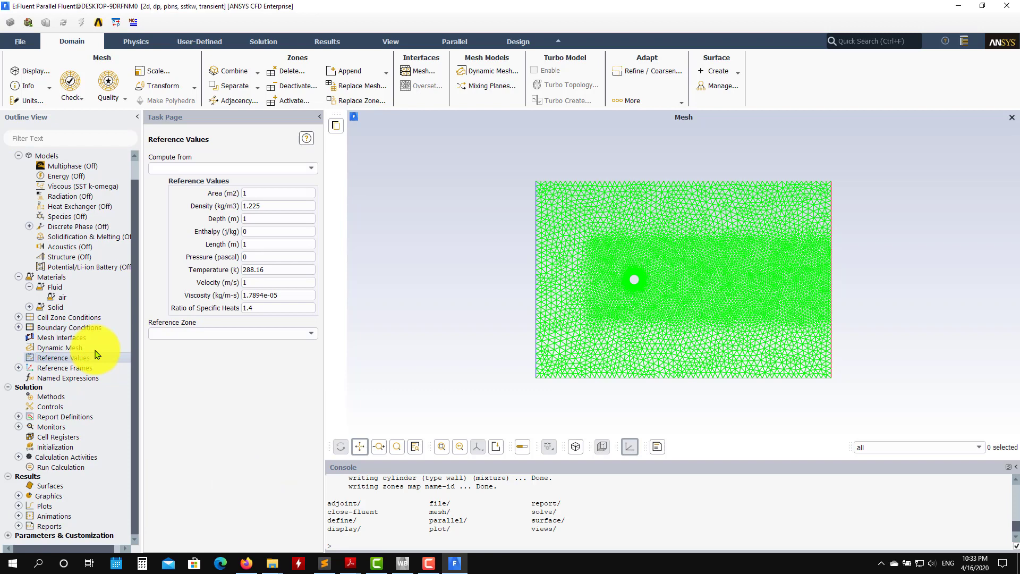
left_click(311, 168)
left_click(177, 214)
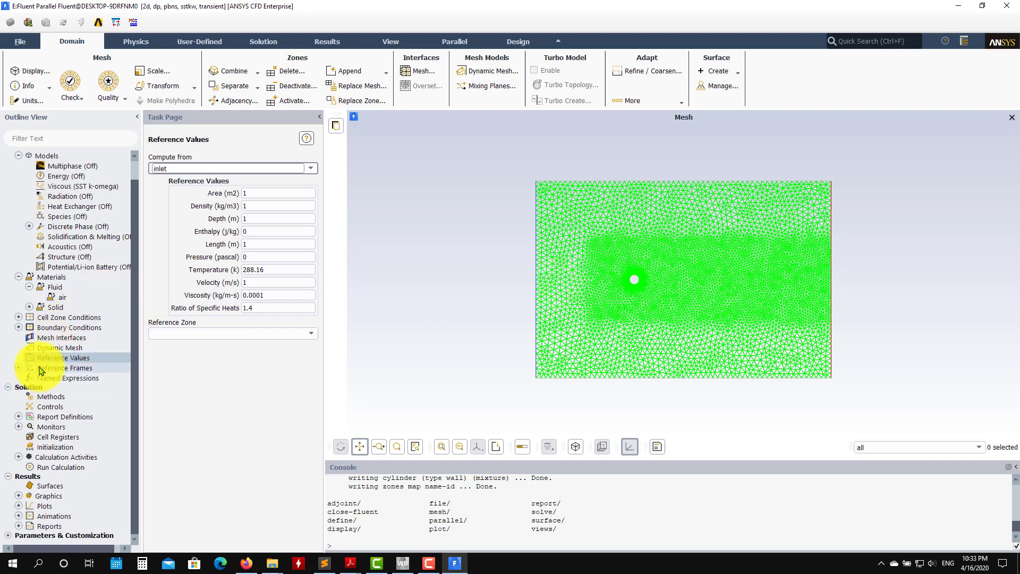
Set the pressure-velocity coupling scheme to PISO and check the solution's under-relaxation factors
left_click(62, 396)
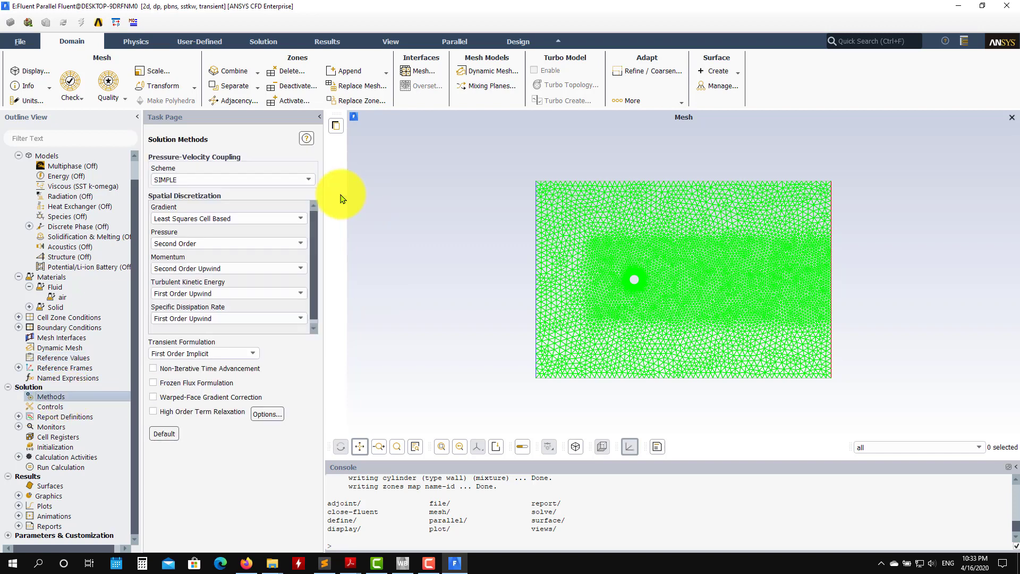
left_click(297, 180)
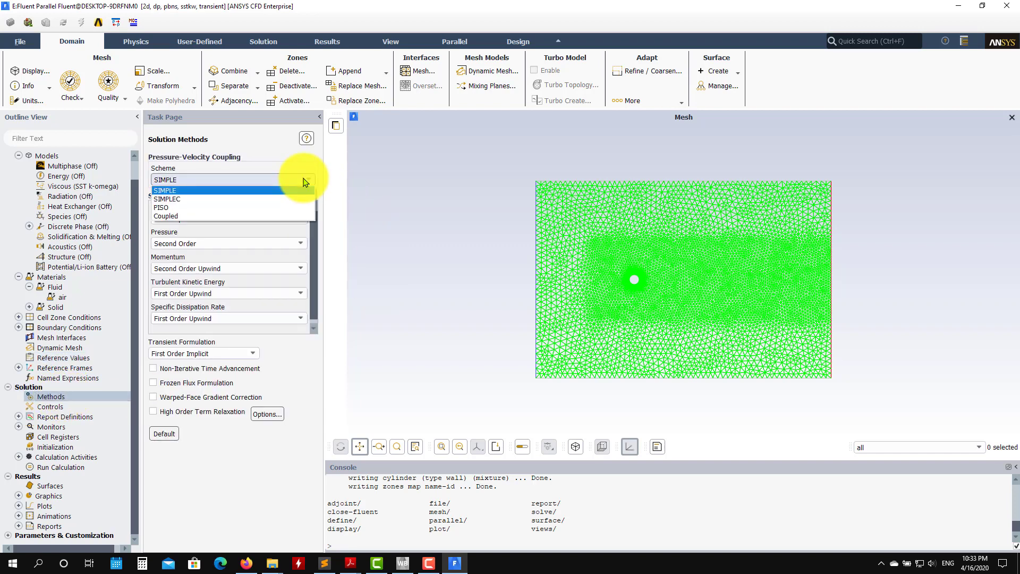
left_click(169, 207)
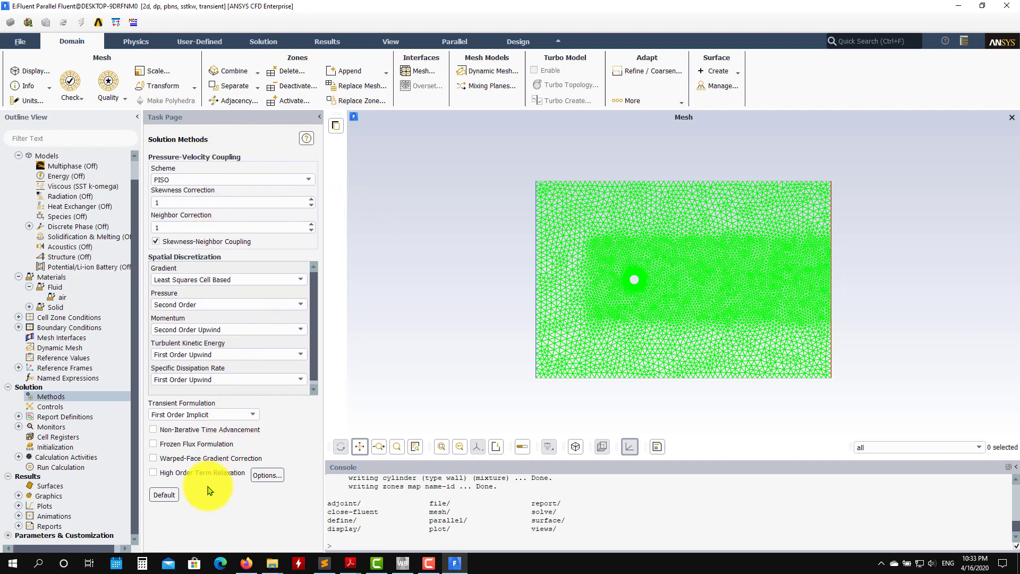
left_click(53, 407)
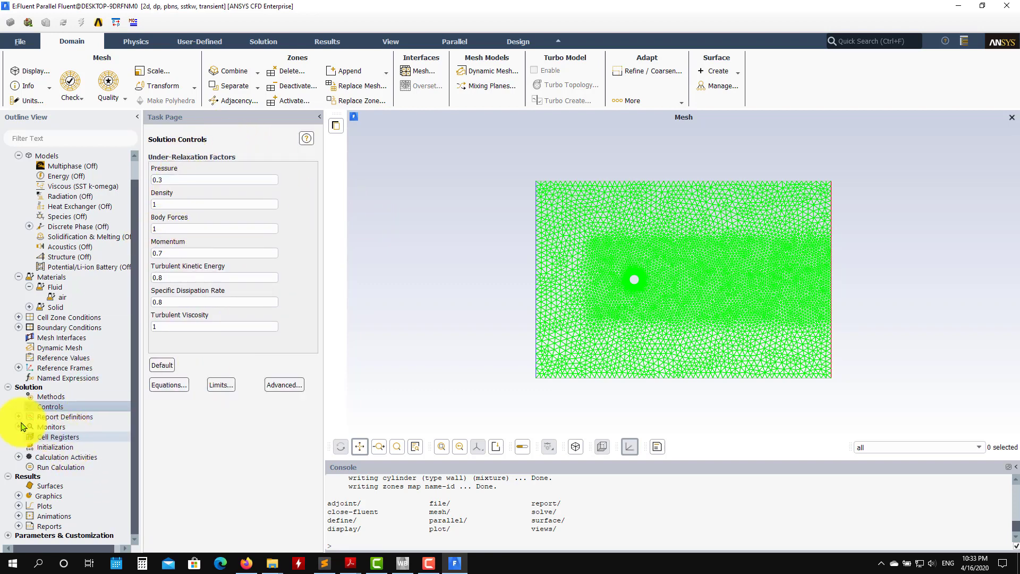
Start a new Facet Maximum surface report definition and name it maxcfl
left_click(19, 416)
right_click(61, 418)
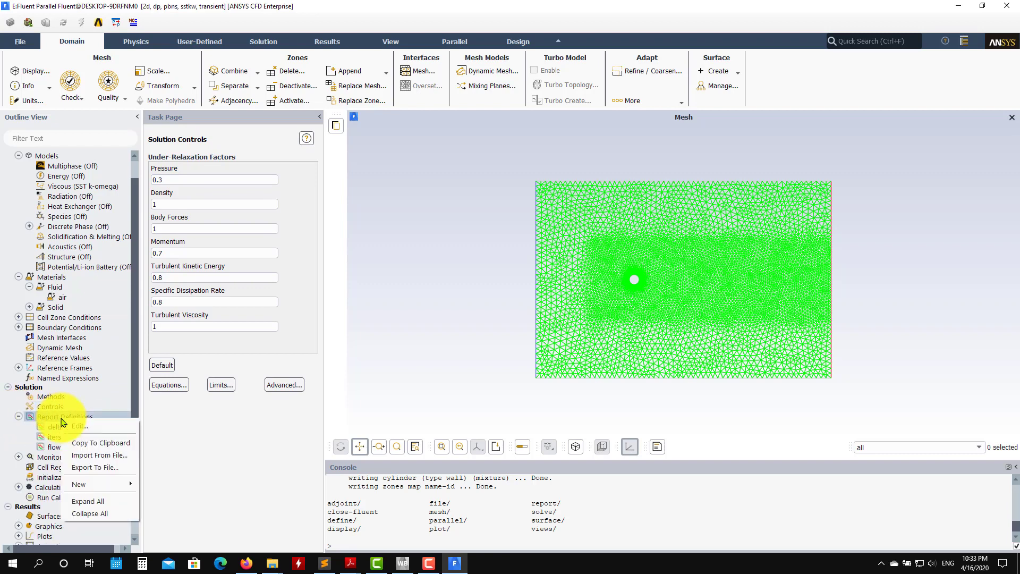
mouse_move(85, 484)
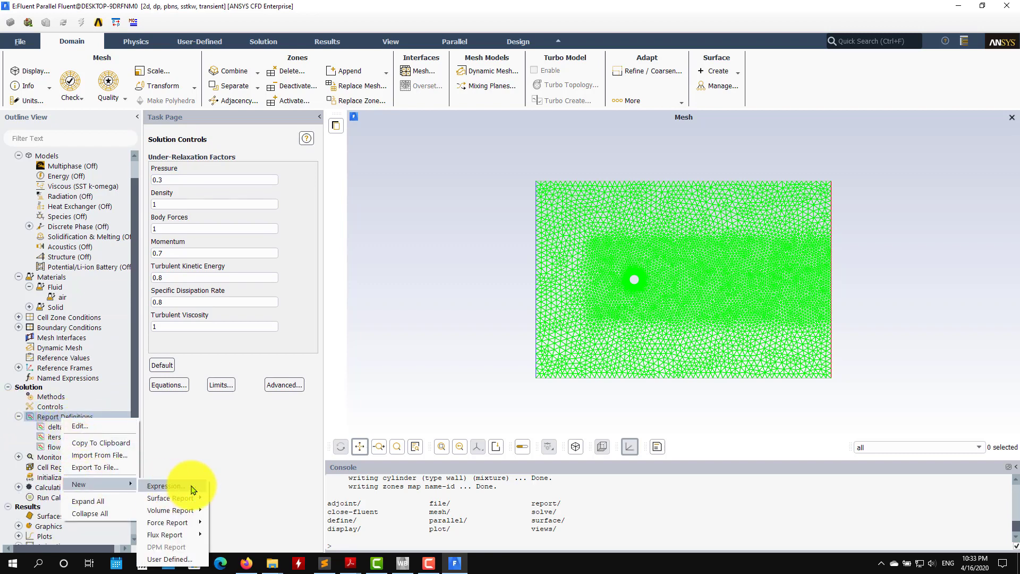
mouse_move(187, 500)
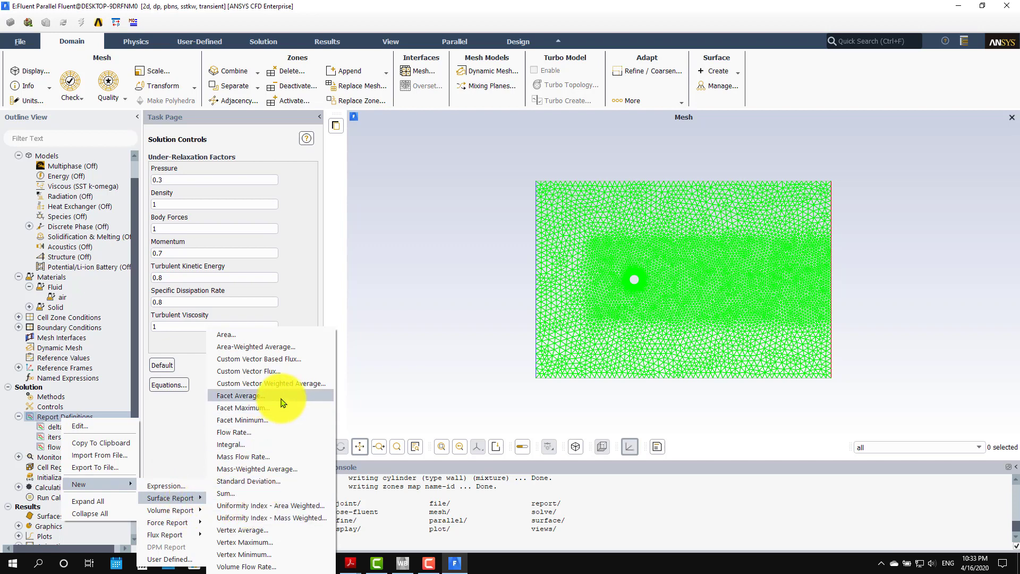
left_click(262, 408)
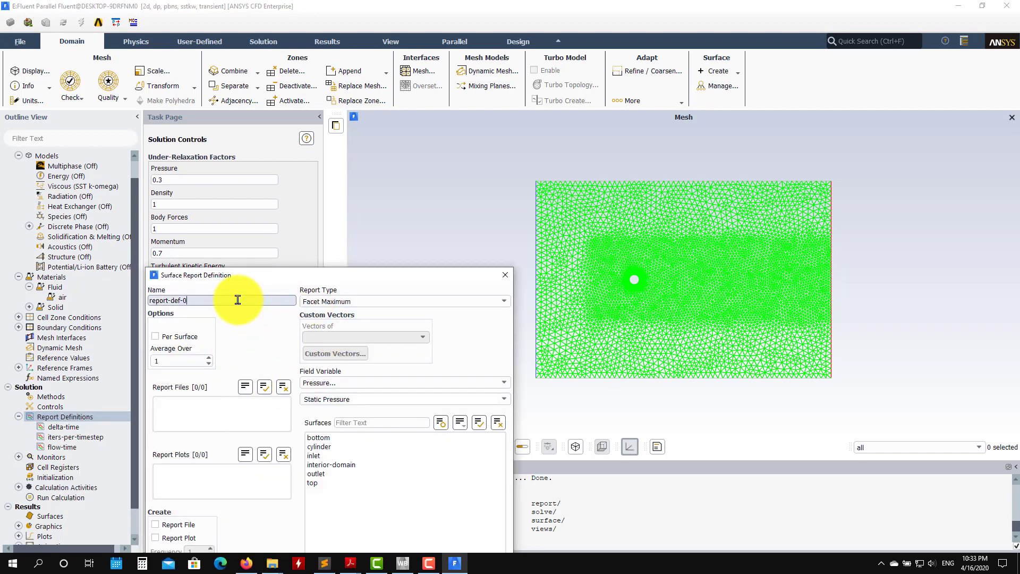
triple_click(237, 299)
type("max")
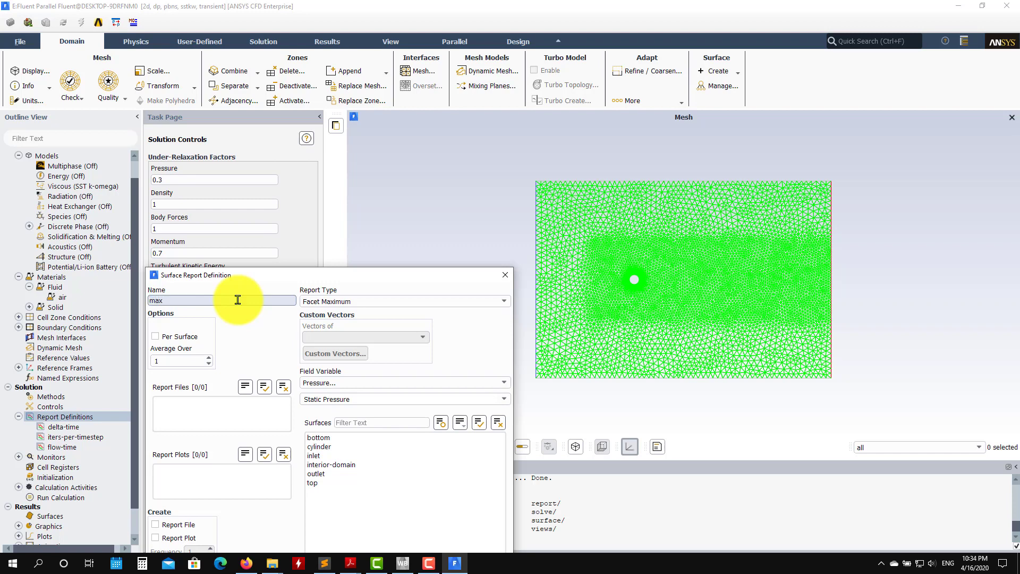
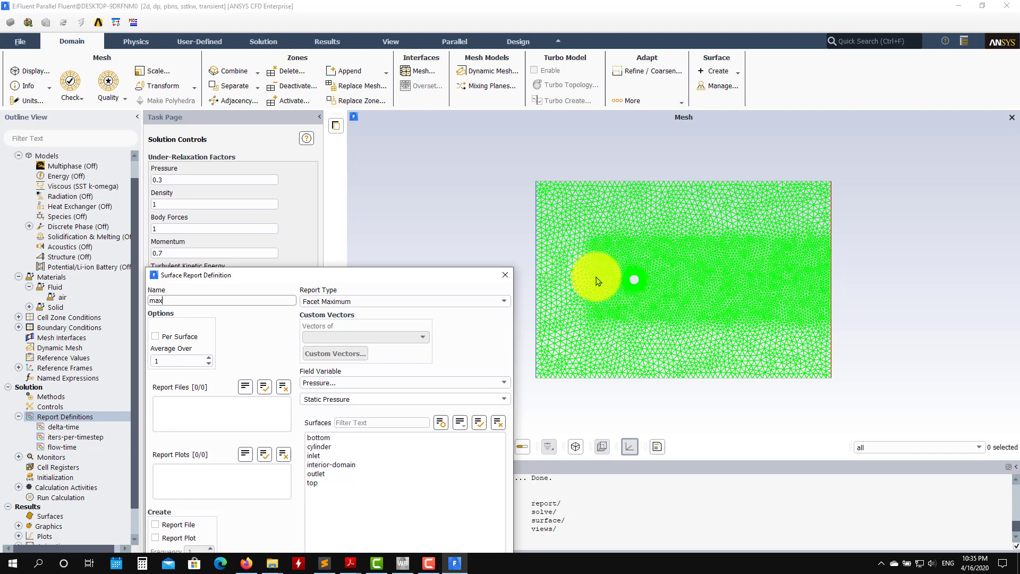
left_click_drag(369, 281, 371, 75)
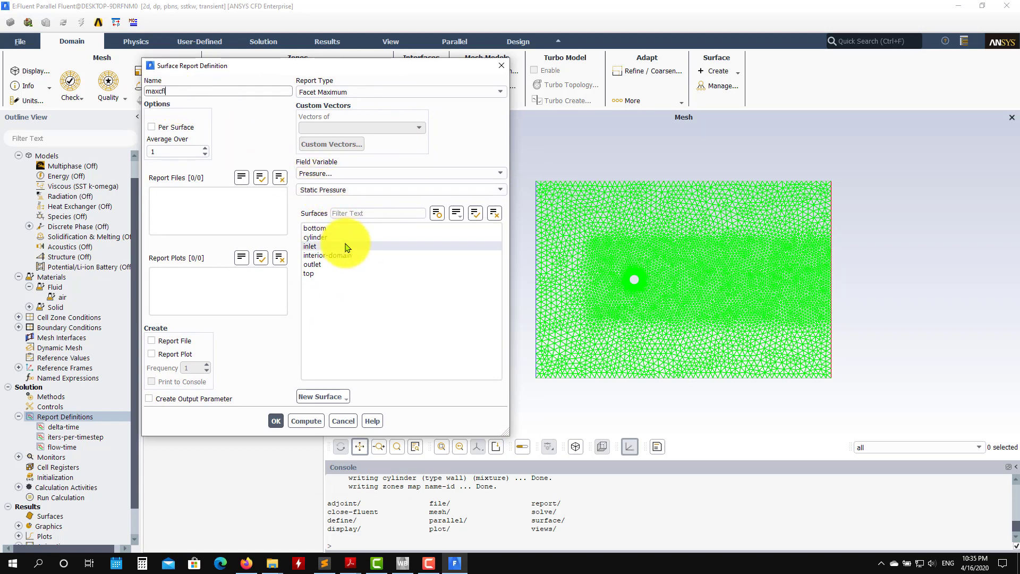
Define the maxcfl report as velocity's Cell Convective Courant Number over all surfaces, and create a report plot for it
left_click(475, 213)
left_click(486, 173)
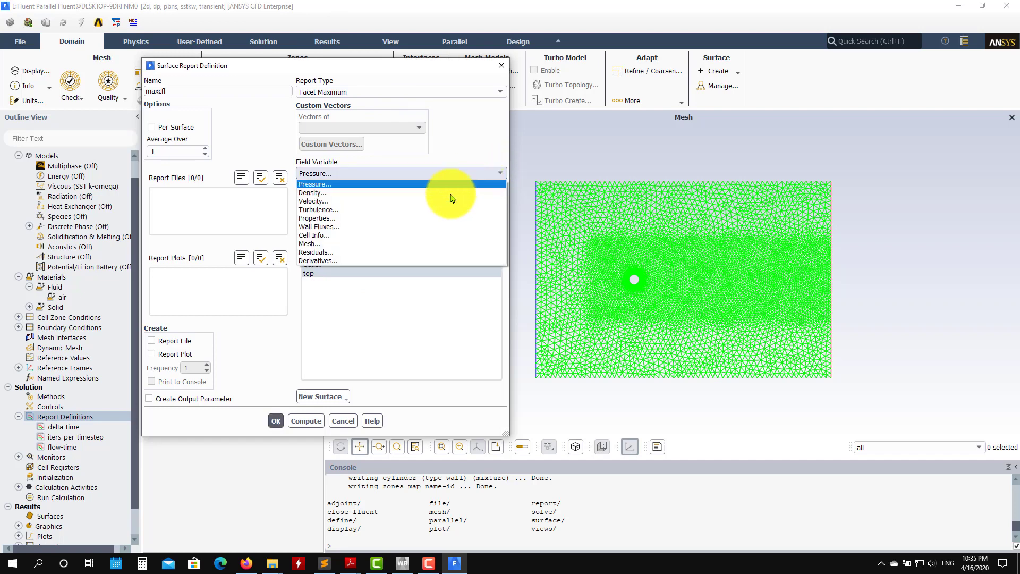
left_click(314, 201)
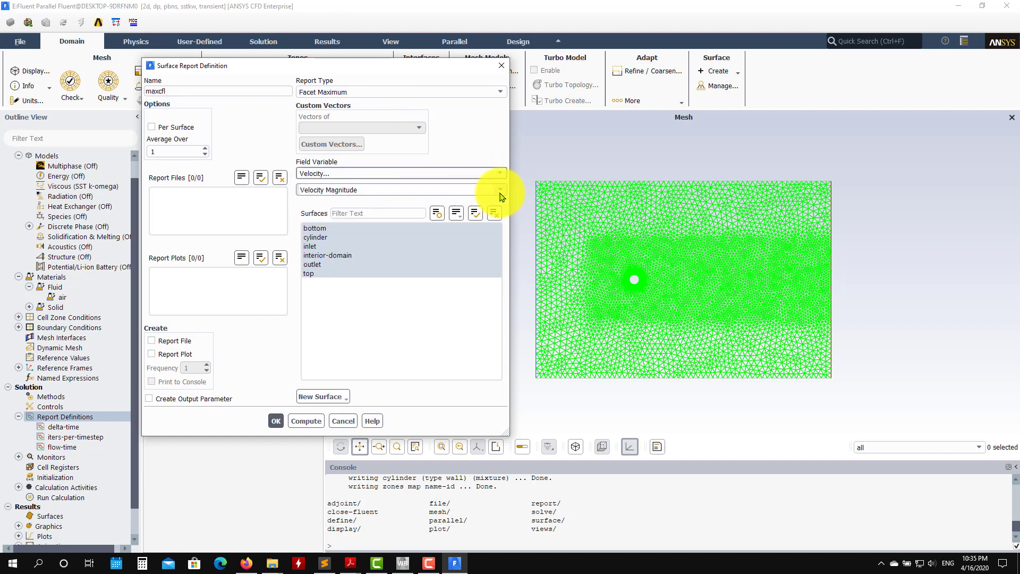
left_click(496, 189)
scroll(370, 217, "down", 3)
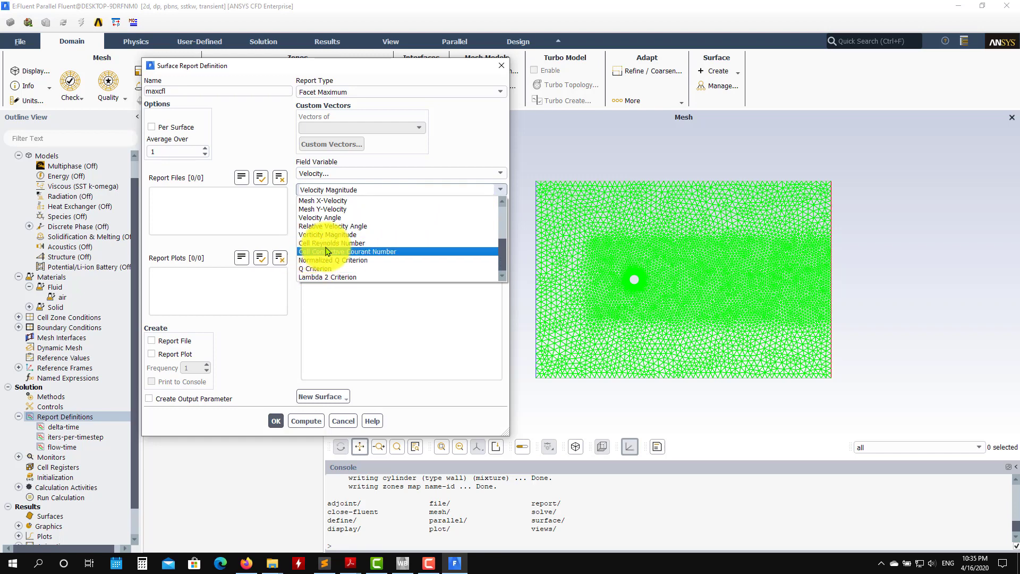
left_click(386, 256)
left_click(152, 354)
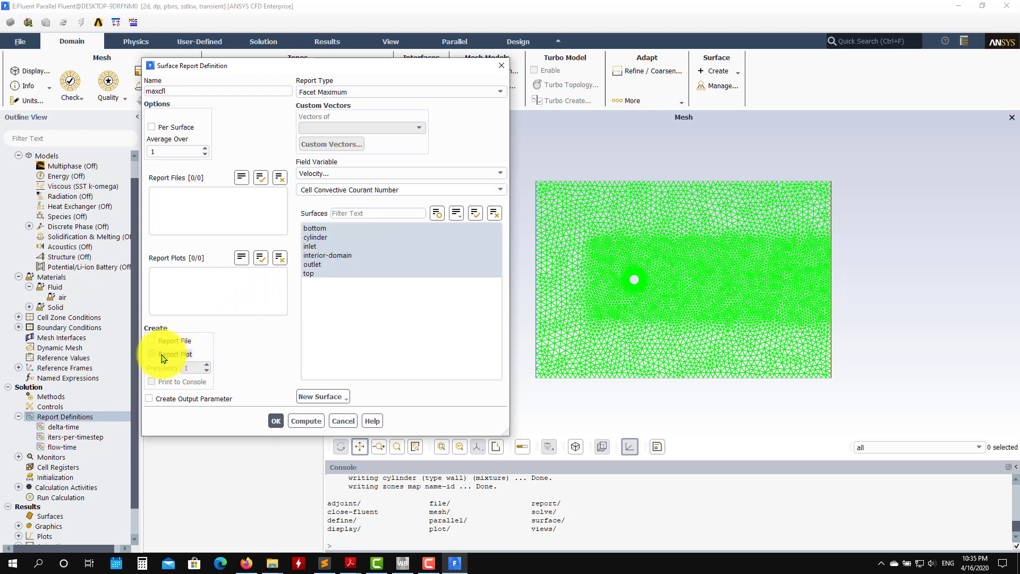
left_click(276, 420)
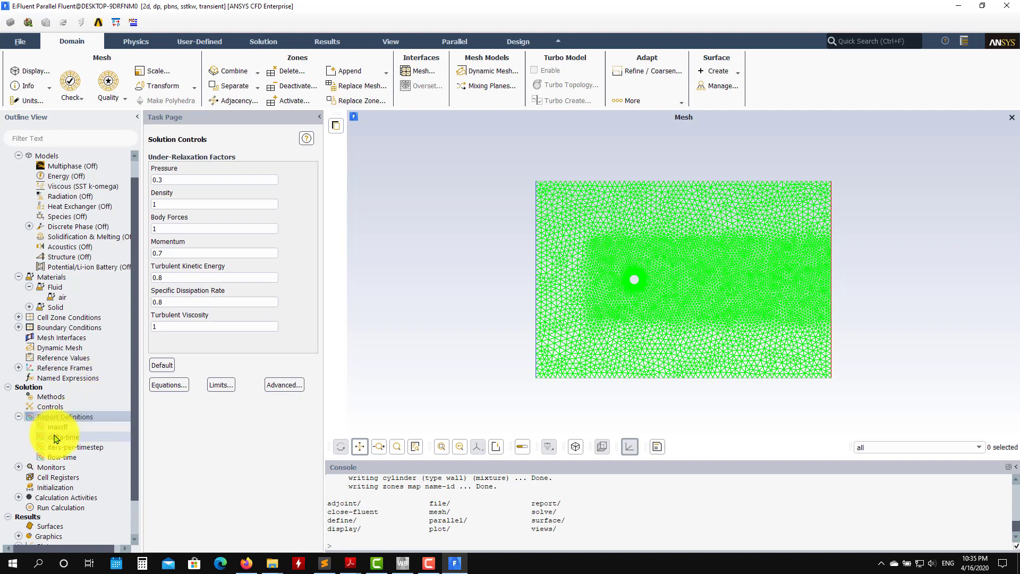
Review the residual monitor settings and the convergence criteria of each equation
scroll(106, 441, "down", 2)
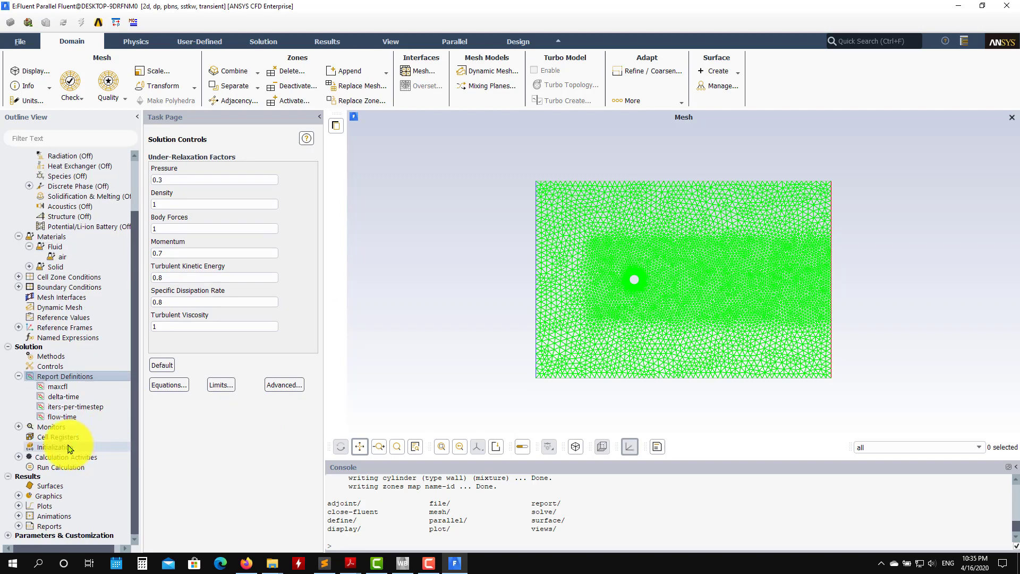
scroll(48, 274, "up", 3)
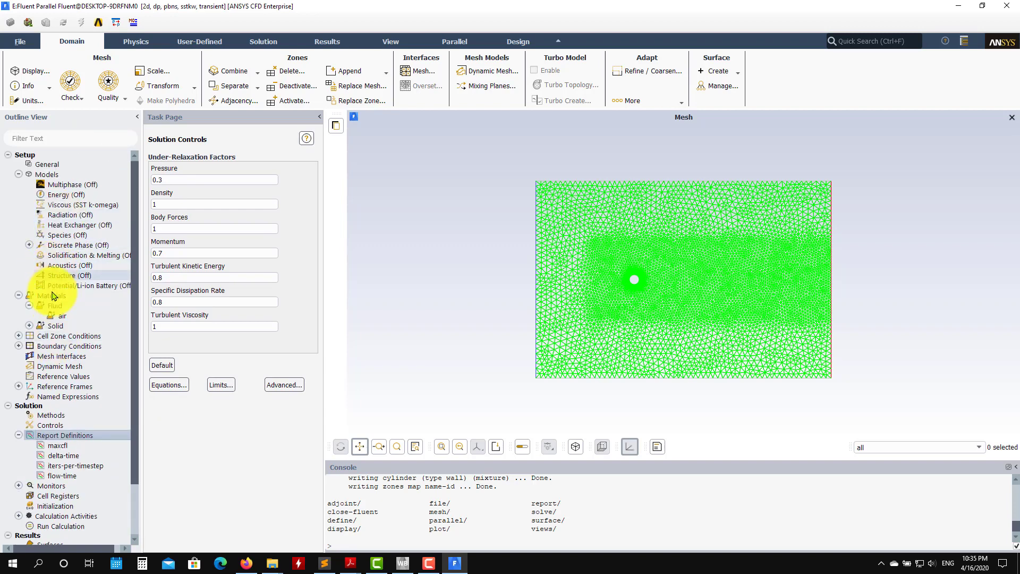
scroll(52, 295, "down", 3)
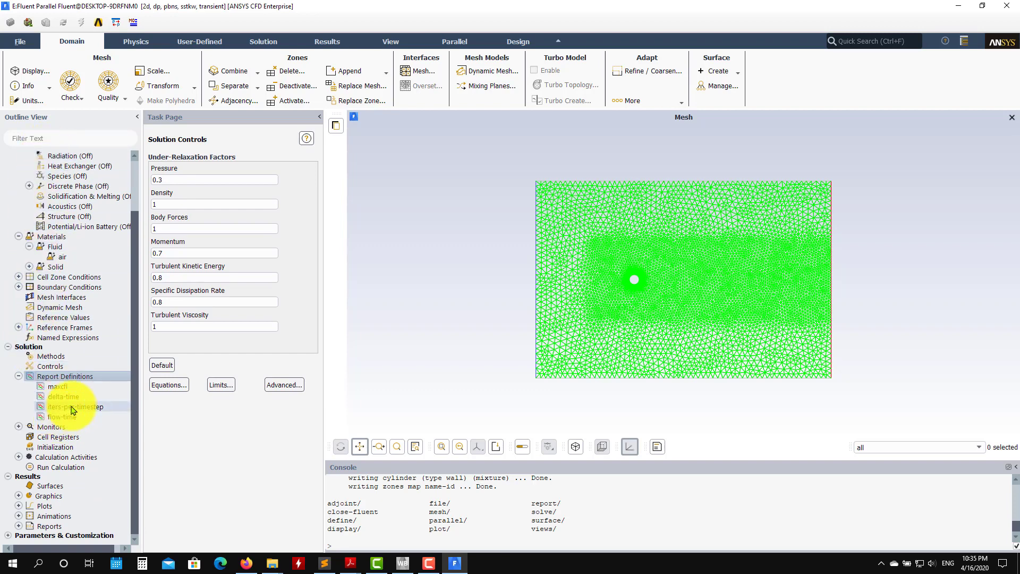
left_click(18, 427)
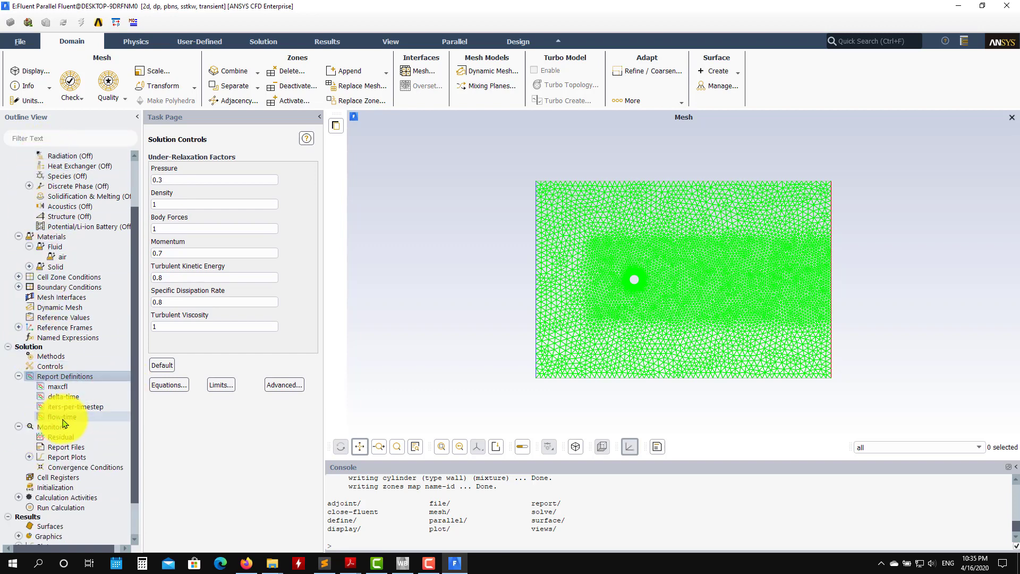
left_click(65, 437)
double_click(61, 437)
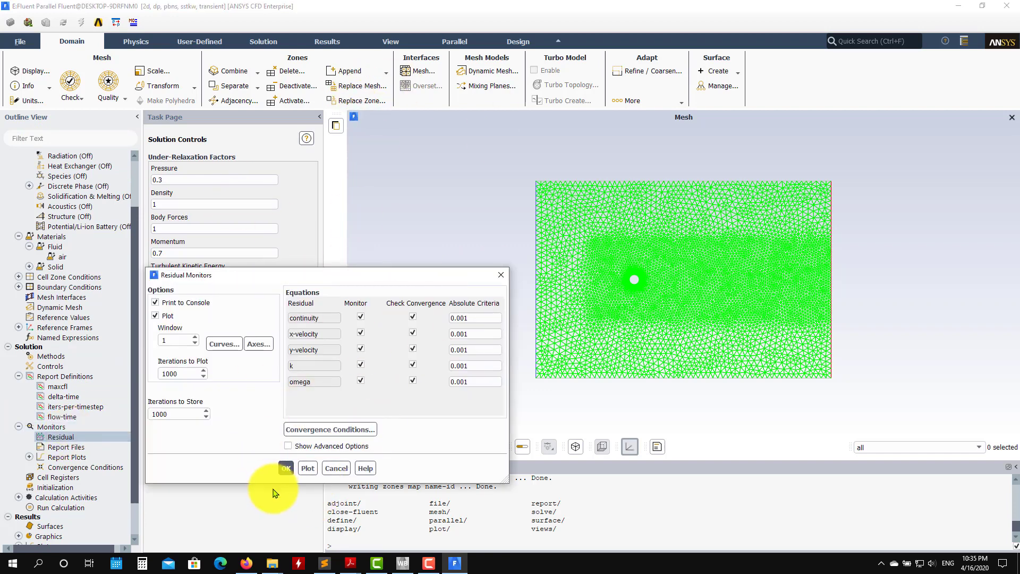
left_click(286, 469)
Initialize the solution with the hybrid initialization method
scroll(101, 476, "down", 1)
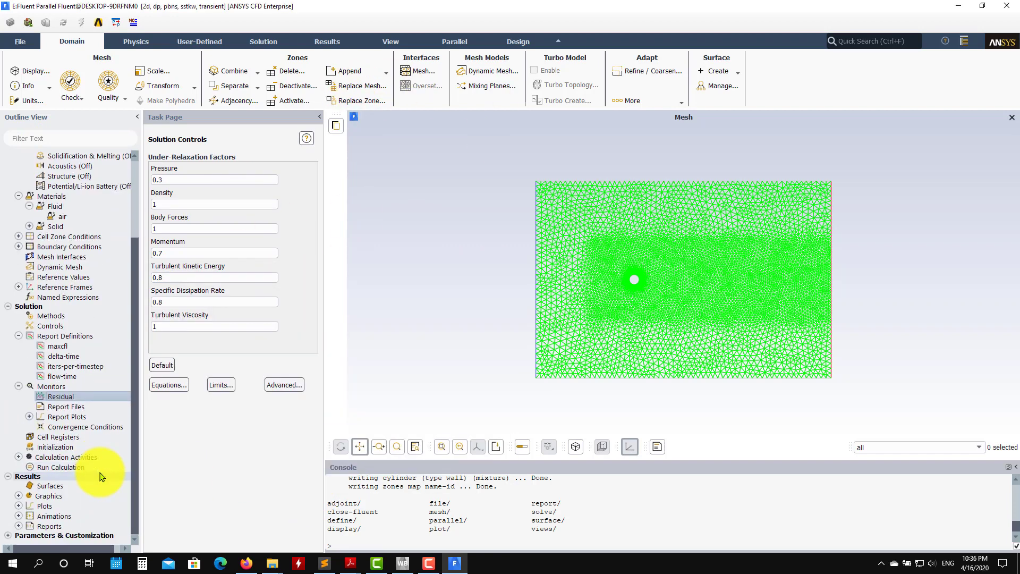
left_click(56, 447)
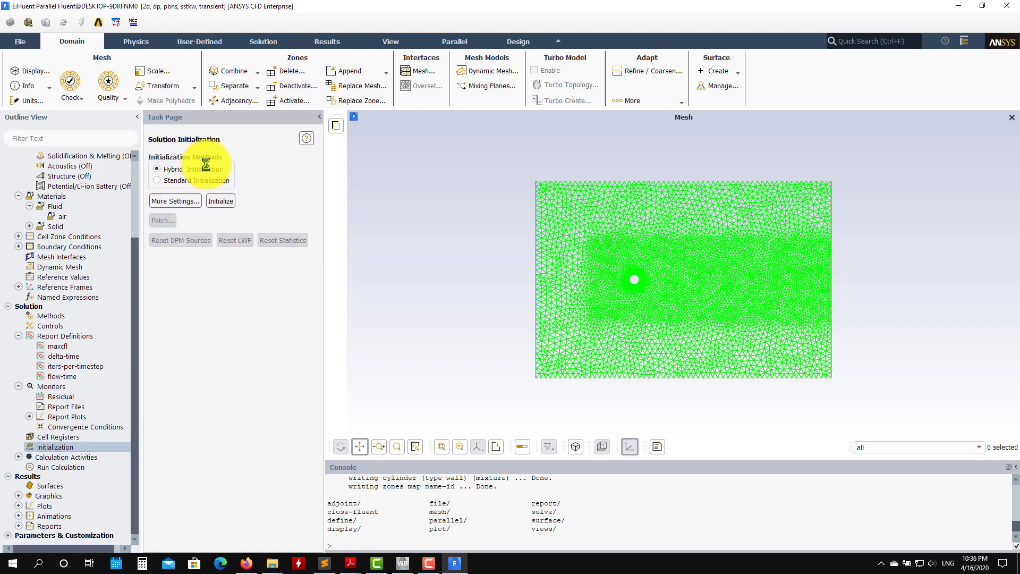
left_click(222, 201)
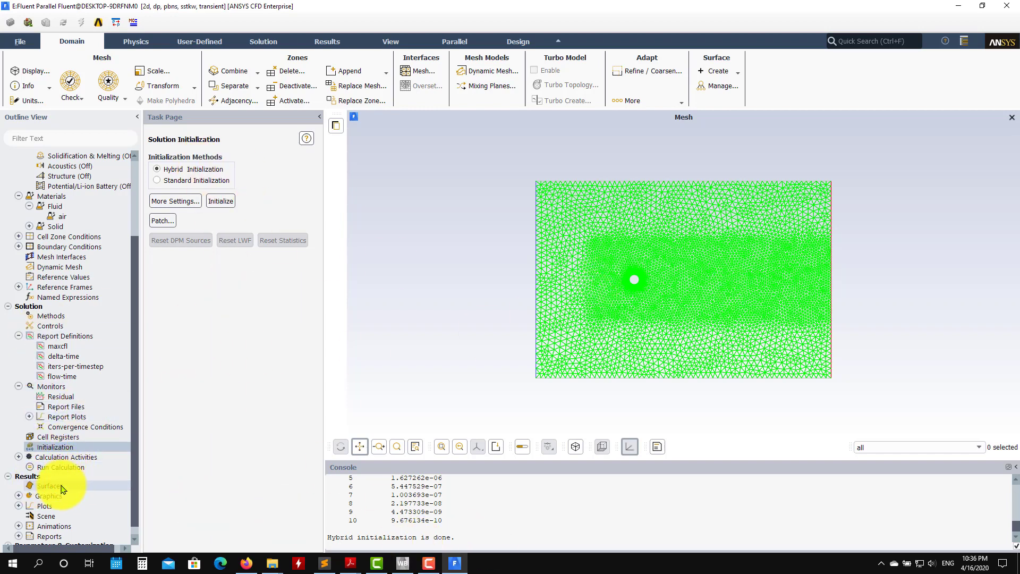
Create and display a filled contour plot of static pressure named contour-1
scroll(22, 439, "down", 1)
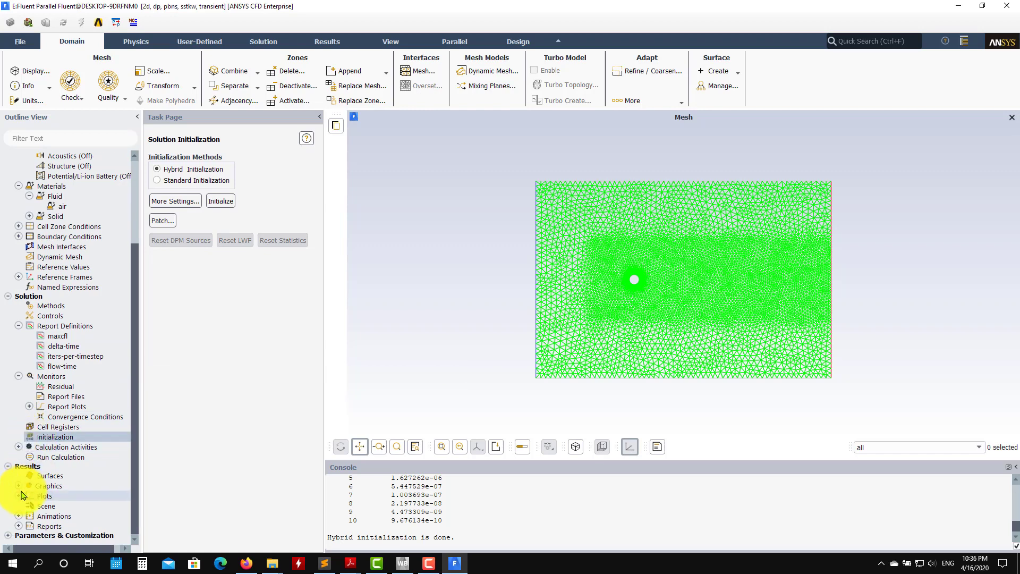
left_click(19, 486)
double_click(53, 506)
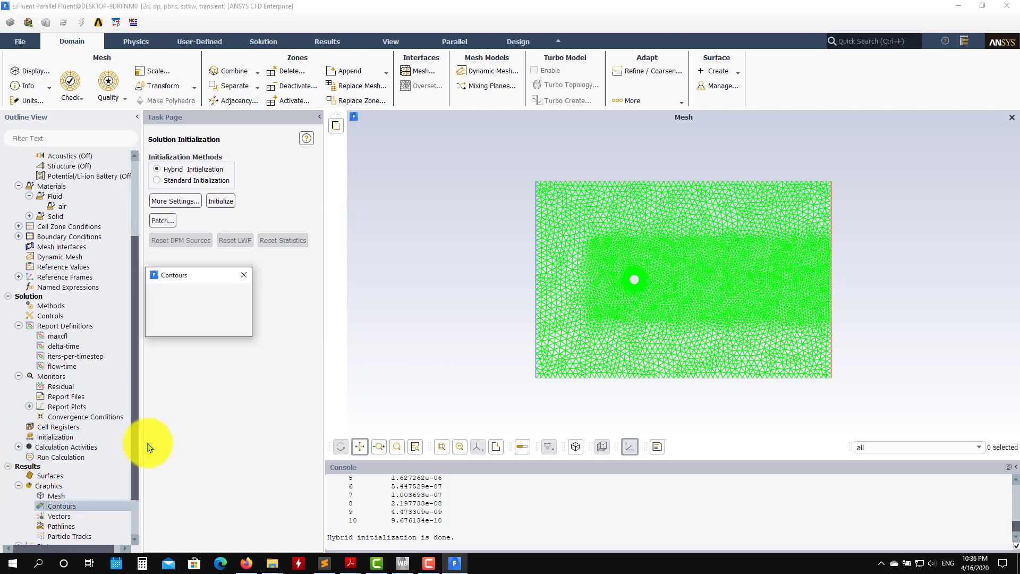
left_click(237, 520)
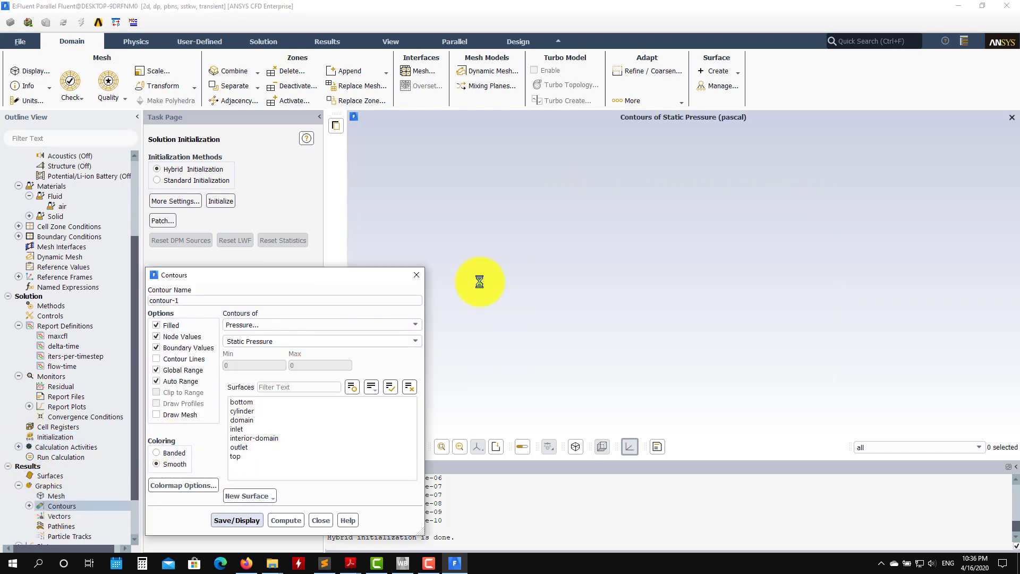
left_click_drag(335, 276, 257, 139)
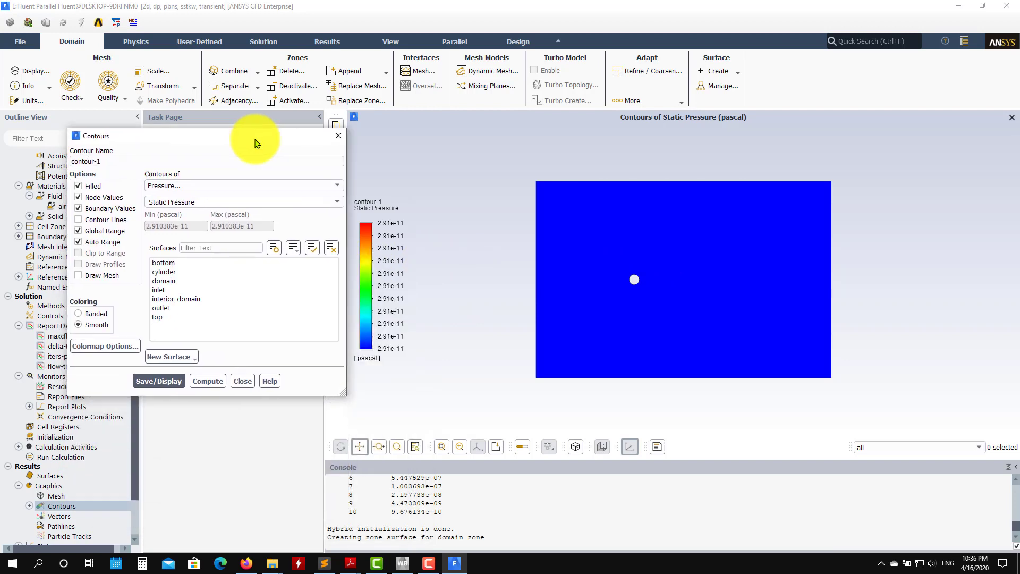
Switch contour-1 to velocity magnitude, save and display it, inspect the field around the cylinder, and close the contour settings
left_click(324, 186)
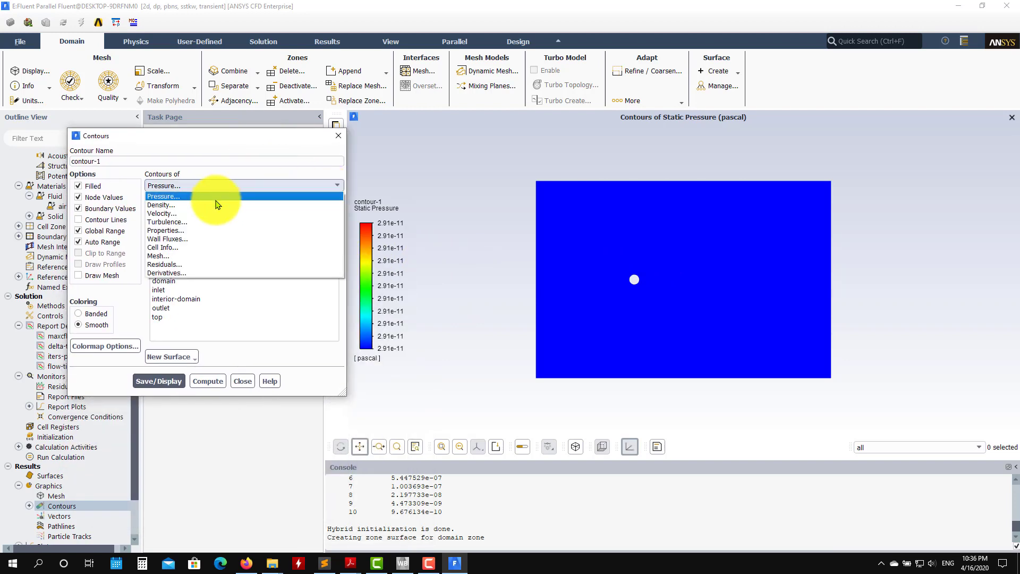
left_click(166, 213)
left_click(158, 381)
scroll(610, 290, "up", 3)
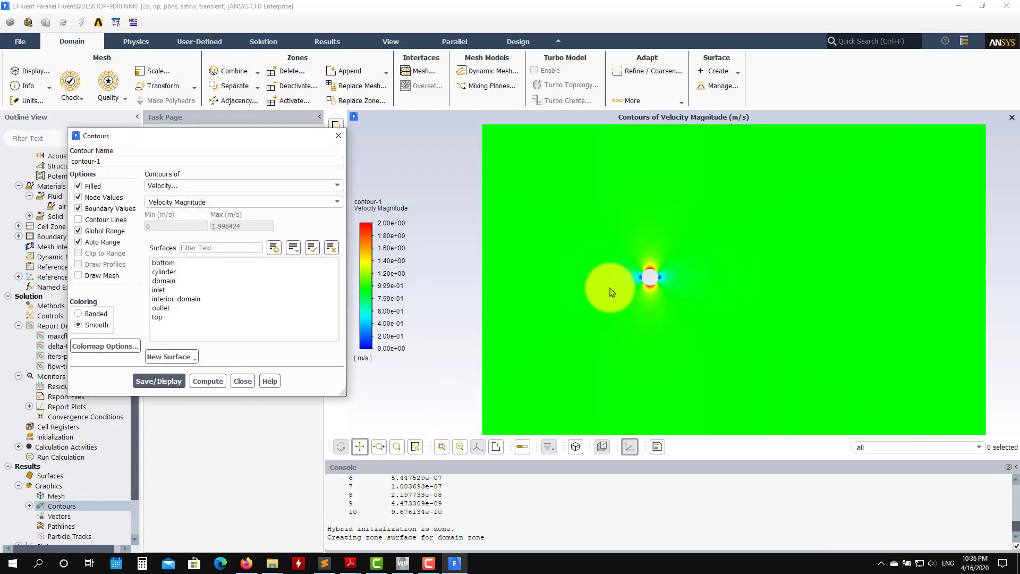
scroll(621, 299, "down", 3)
scroll(632, 313, "up", 6)
scroll(634, 317, "down", 6)
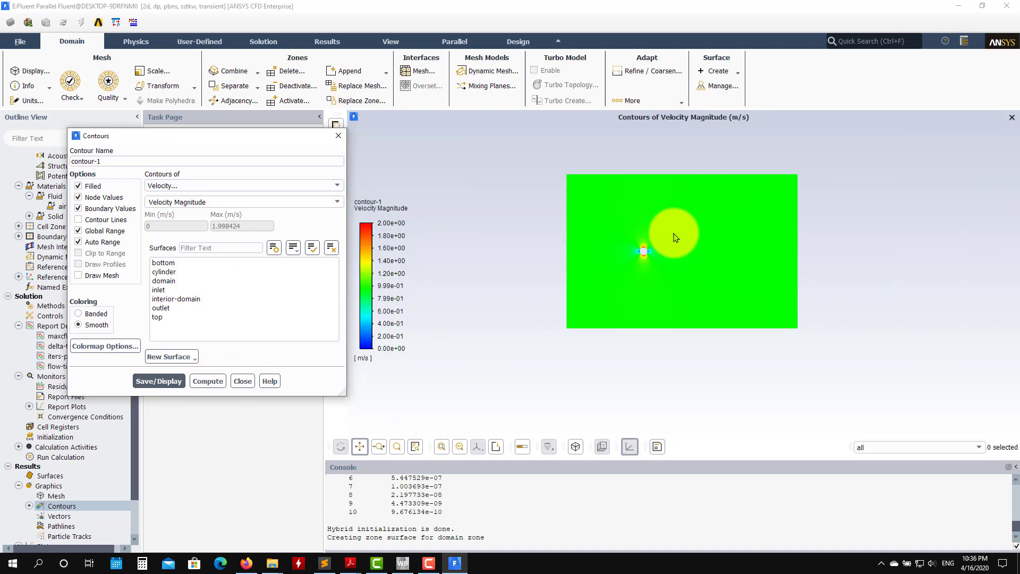
left_click(247, 383)
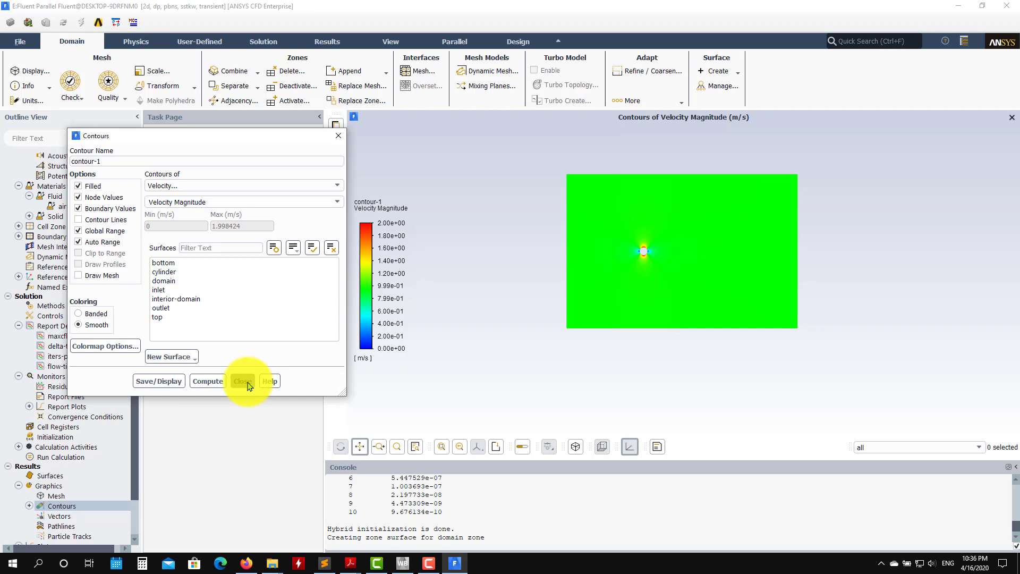
Open the Run Calculation settings and widen their task page so that all time advancement fields fit
left_click(69, 459)
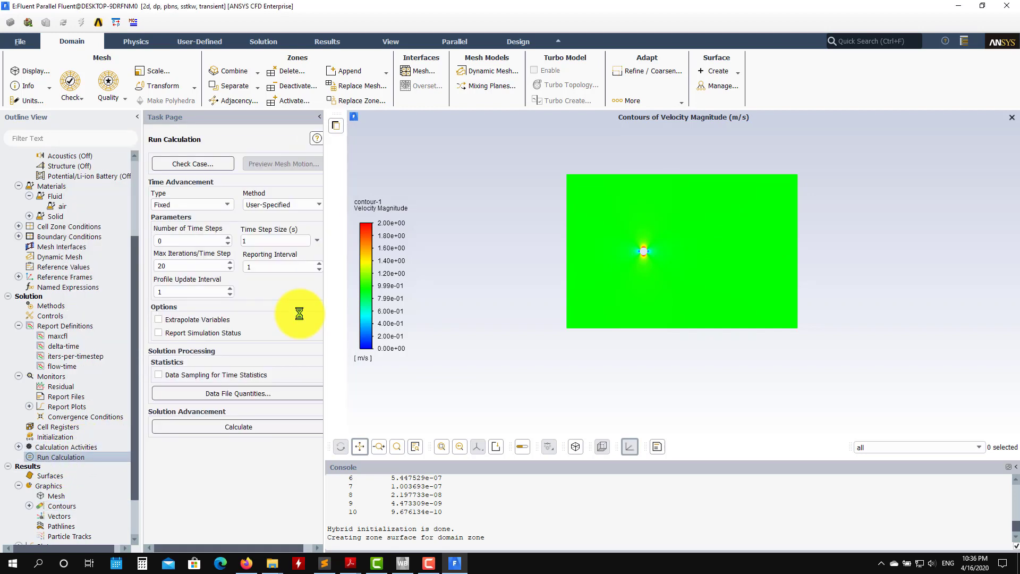
left_click_drag(325, 312, 353, 312)
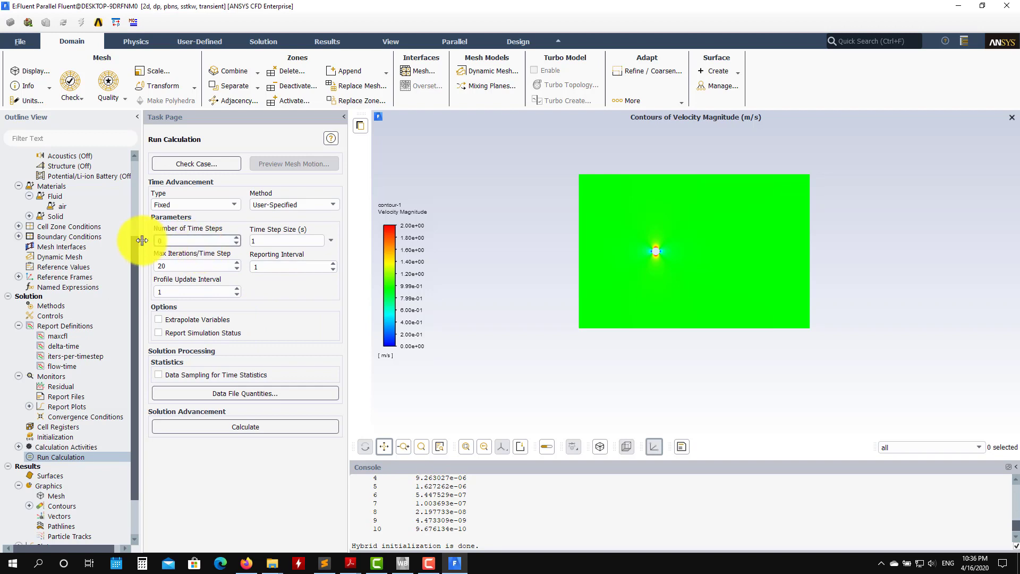
key("BackSpace")
key("BackSpace")
key("BackSpace")
type("100000")
key("BackSpace")
key("BackSpace")
key("BackSpace")
key("BackSpace")
key("BackSpace")
key("BackSpace")
Set 5 time steps, a time step size of 0.0001 s and a maximum of 5 iterations per time step
type("5")
left_click(290, 243)
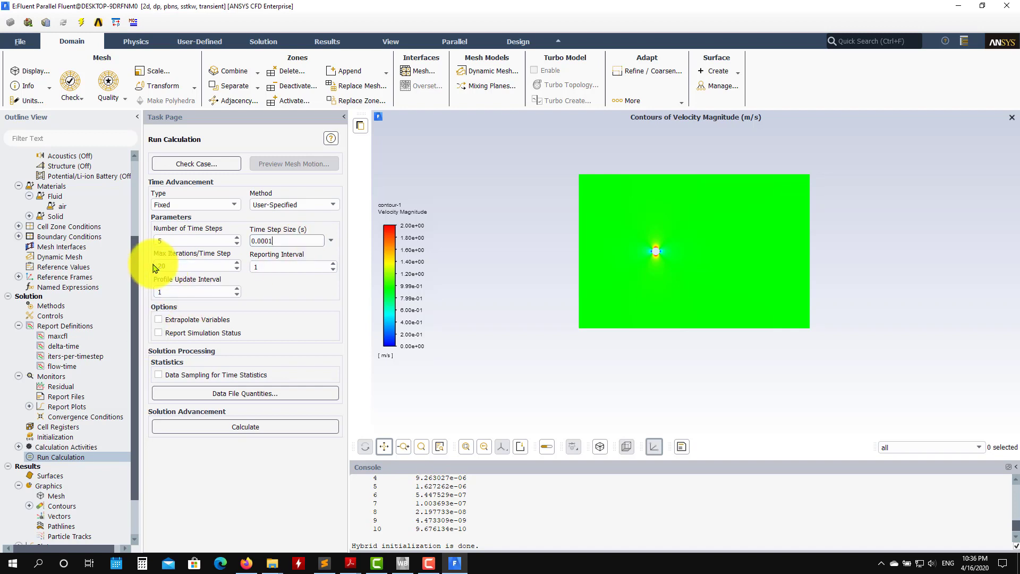
left_click(190, 261)
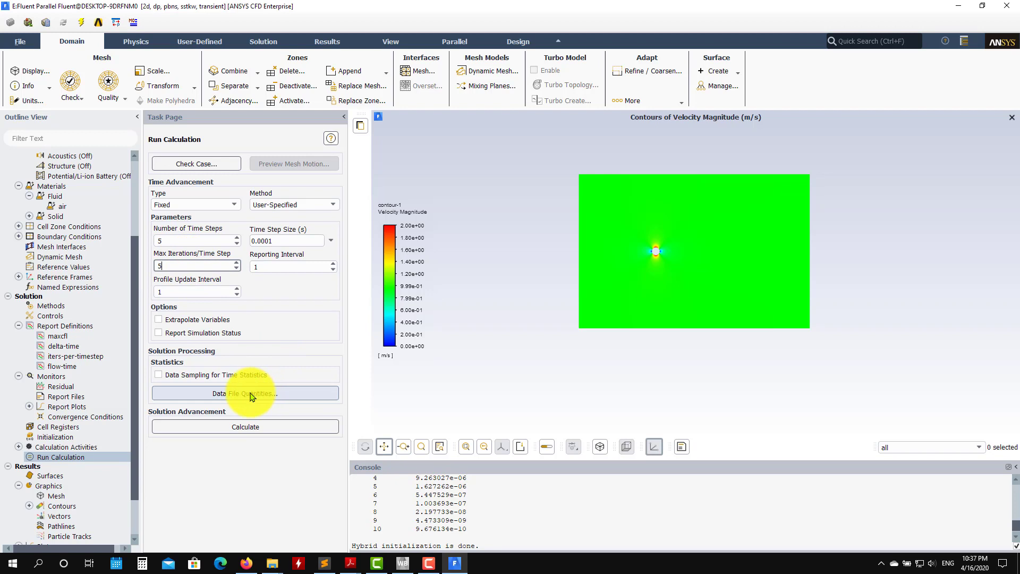
Run the calculation twice with the current settings, viewing the maxcfl plot after the first run
left_click(208, 430)
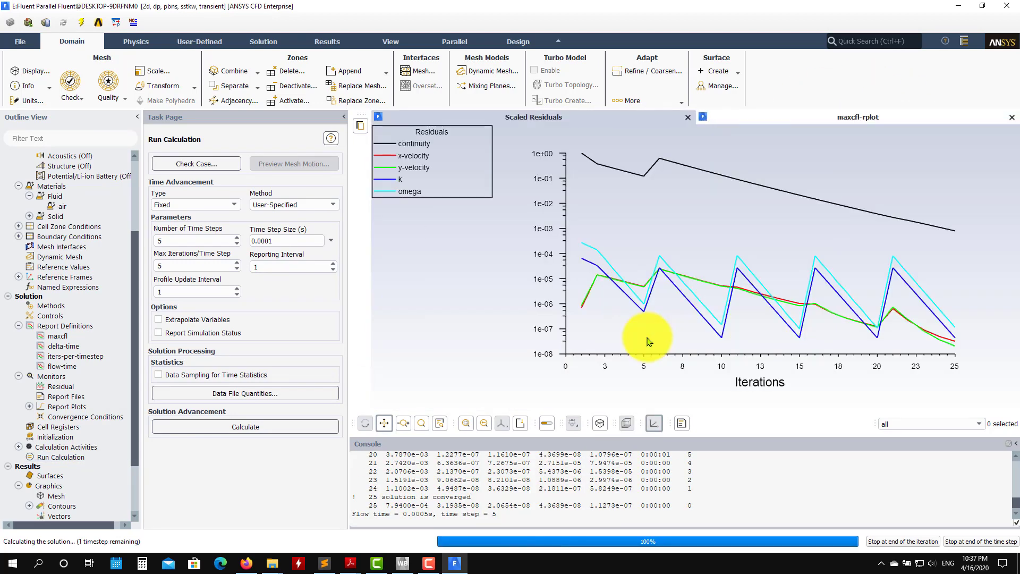
left_click(545, 297)
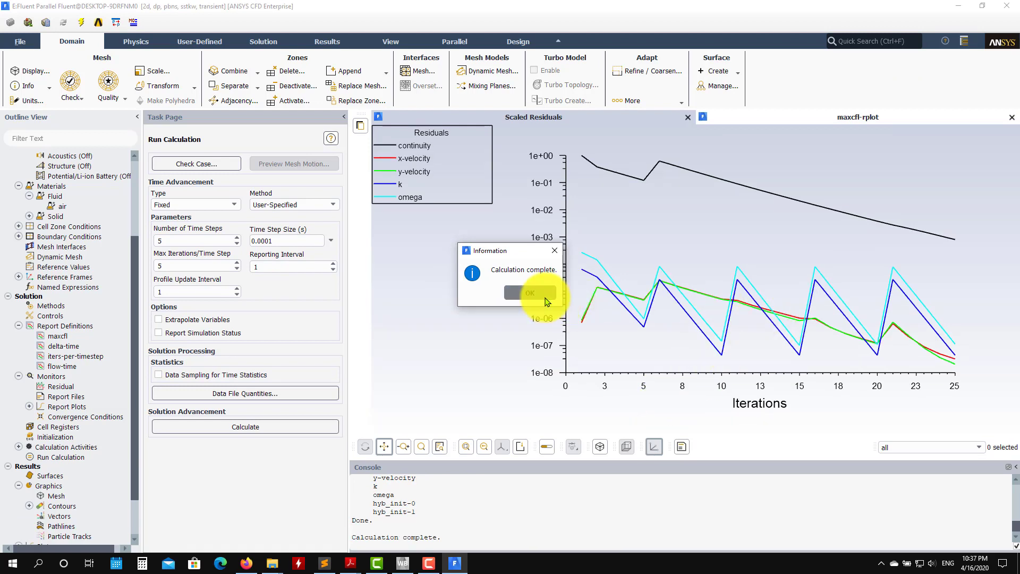
left_click(787, 120)
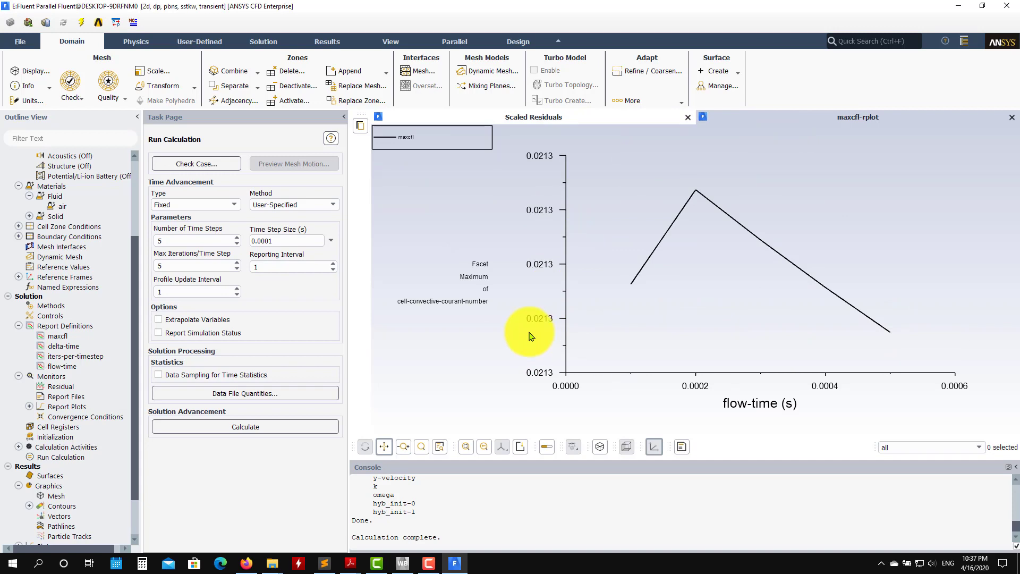
left_click(232, 428)
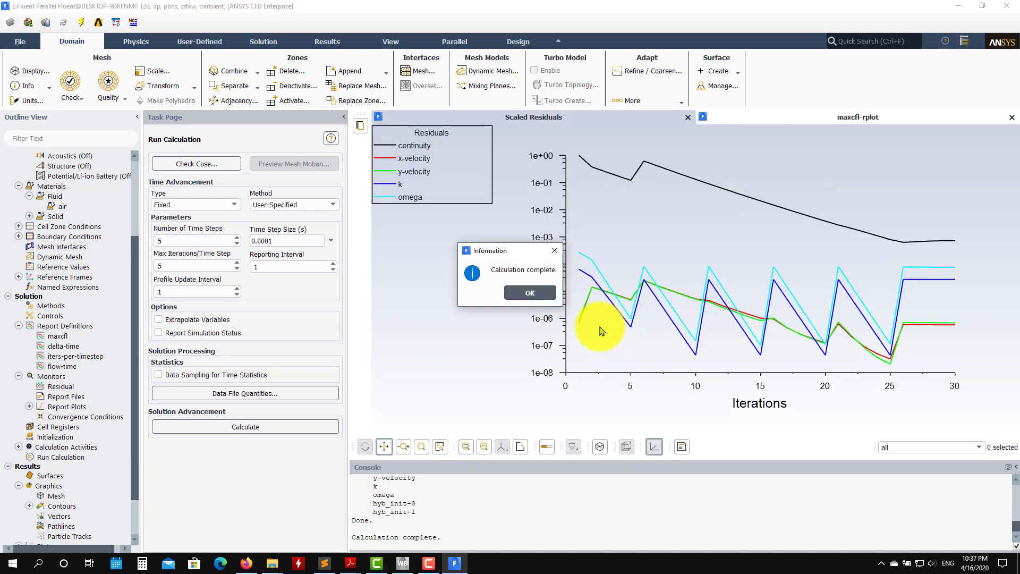
left_click(528, 292)
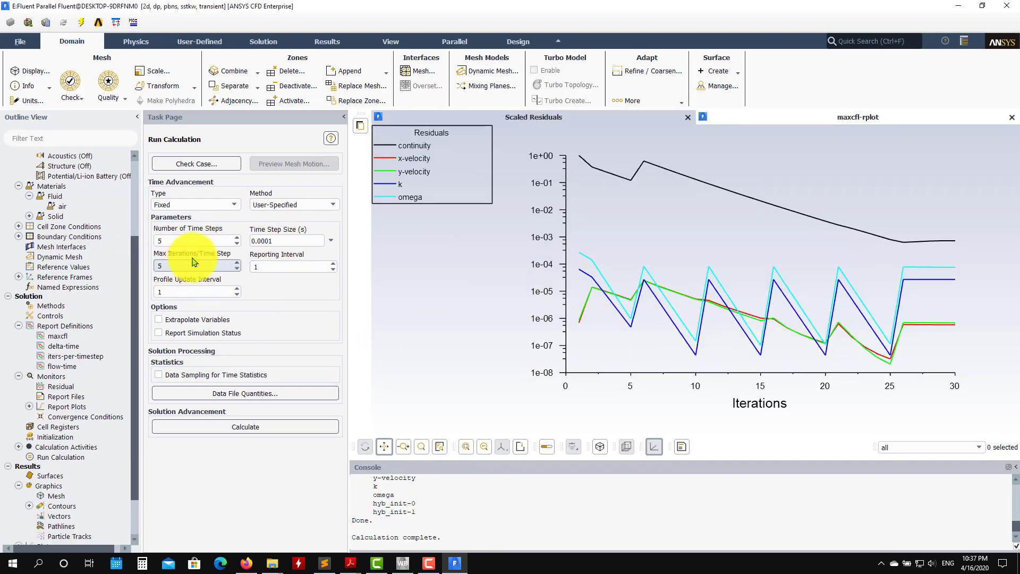
Set the time step size to 0.001 s and run the calculation, applying the settings changes to the current calculation only
double_click(175, 245)
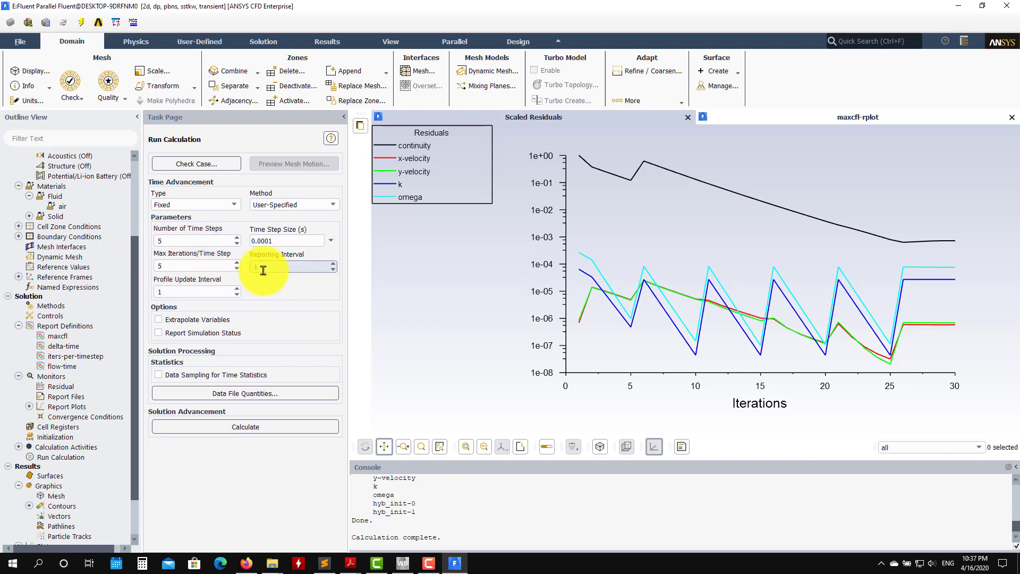
double_click(255, 242)
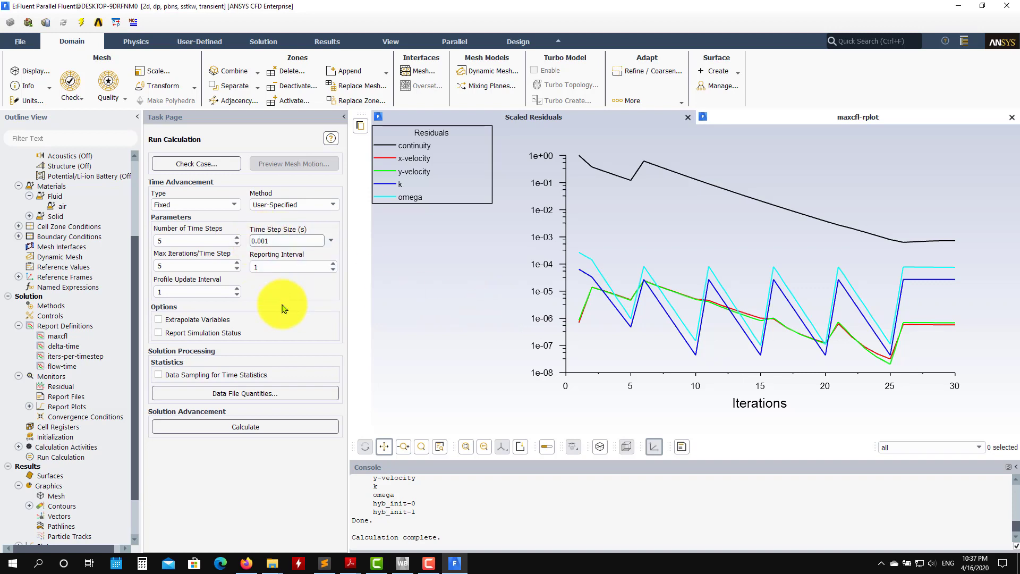
left_click(229, 426)
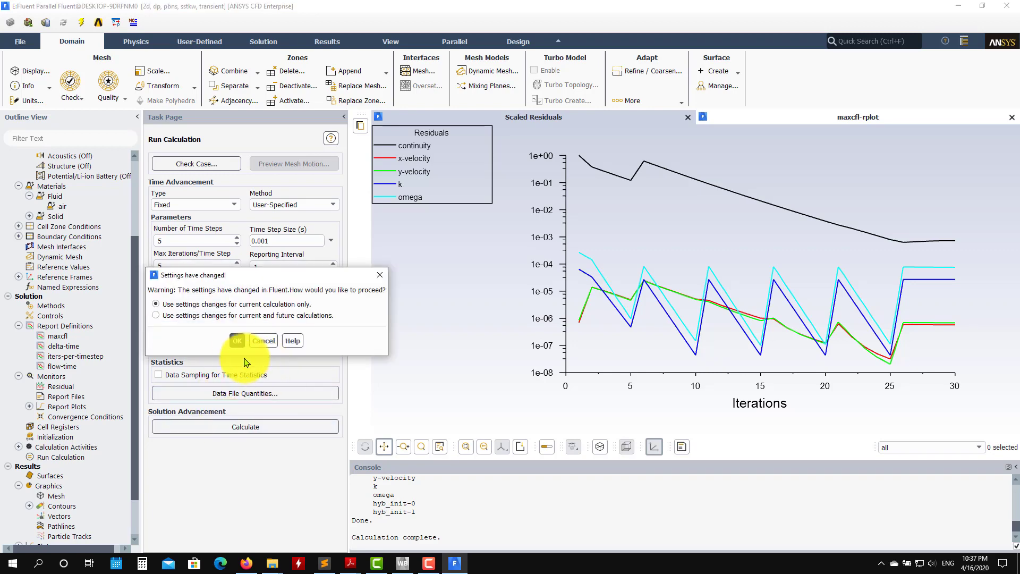
left_click(237, 341)
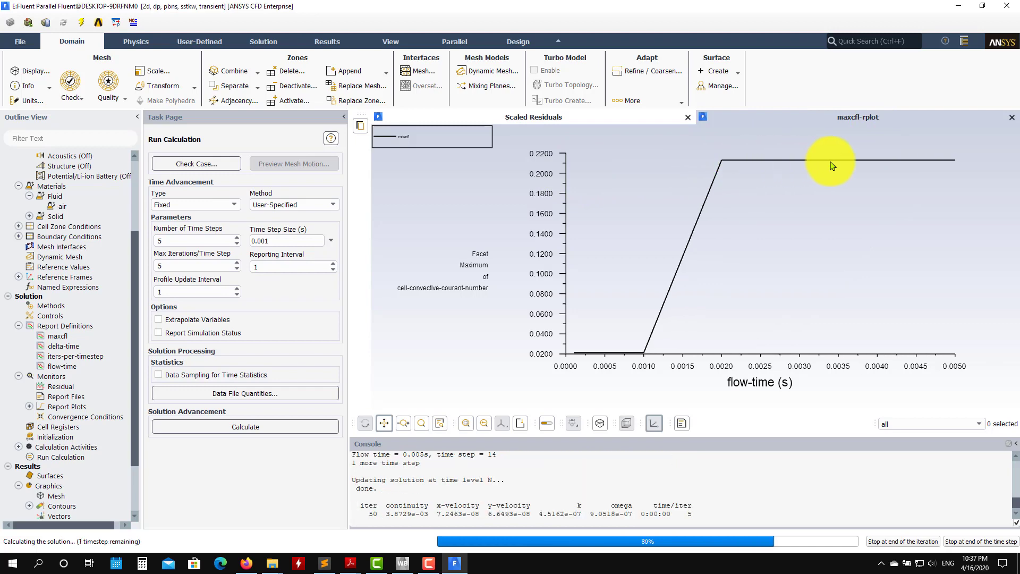
Run another calculation with the same time step settings and view the maxcfl plot
left_click(223, 428)
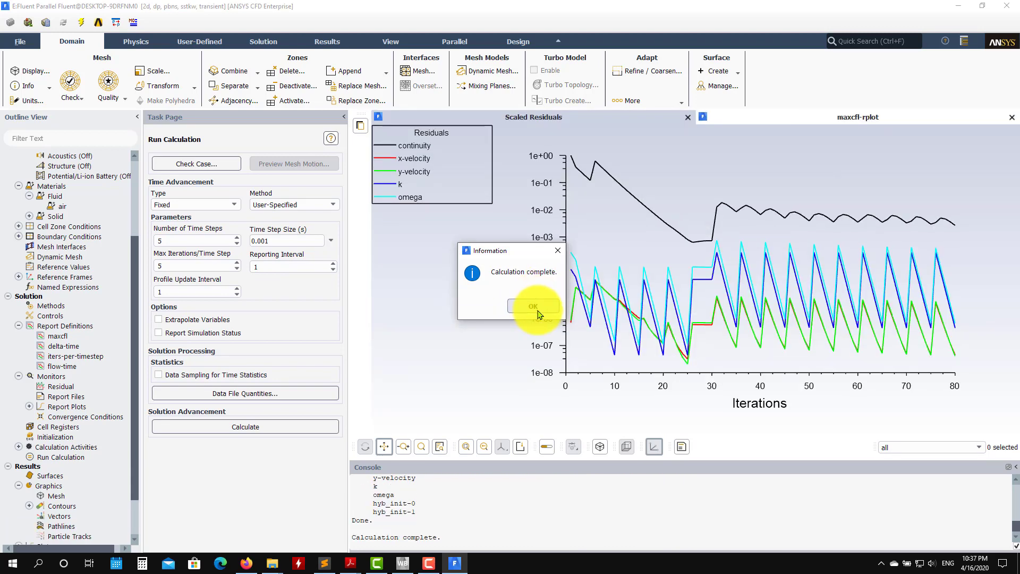
left_click(534, 306)
left_click(855, 117)
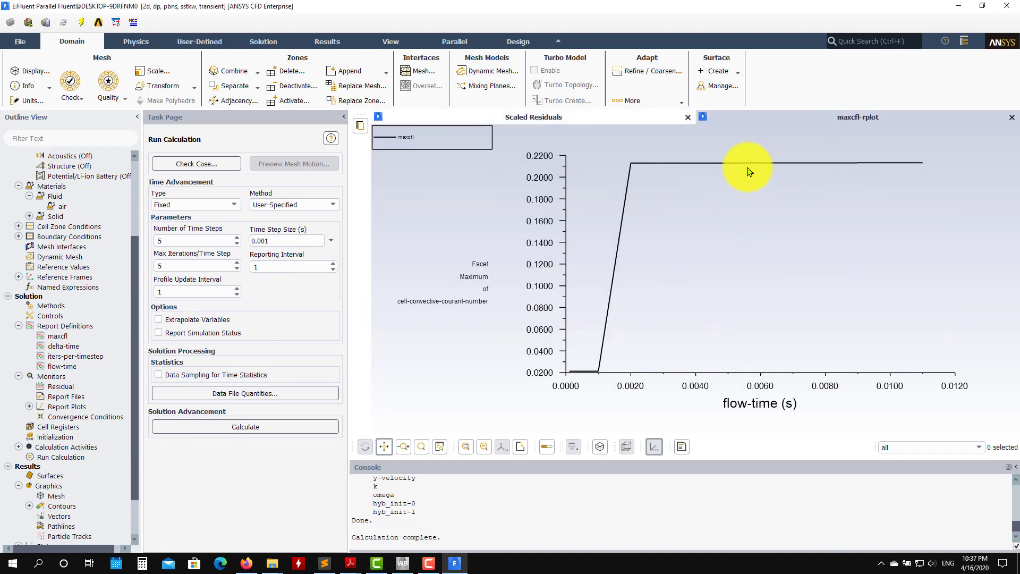
Set the time step size to 0.01 s and the number of time steps to 10, run the calculation and view the maxcfl plot
left_click(267, 240)
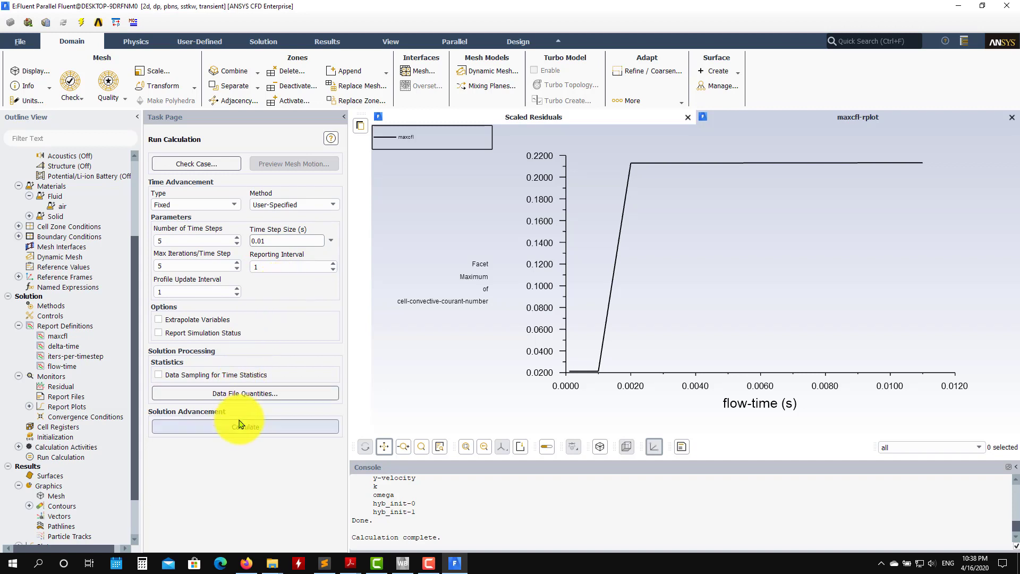
double_click(183, 240)
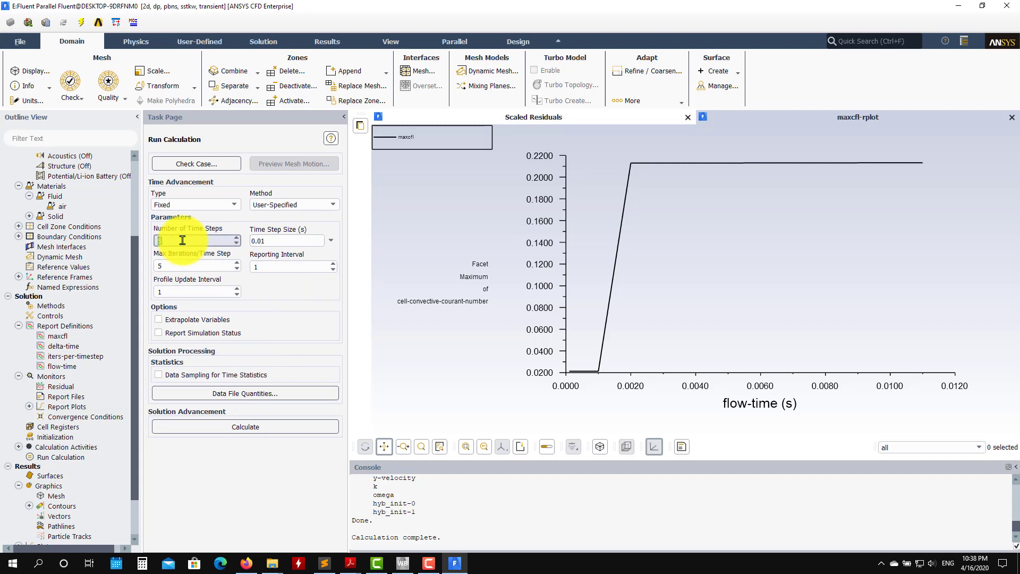
type("10")
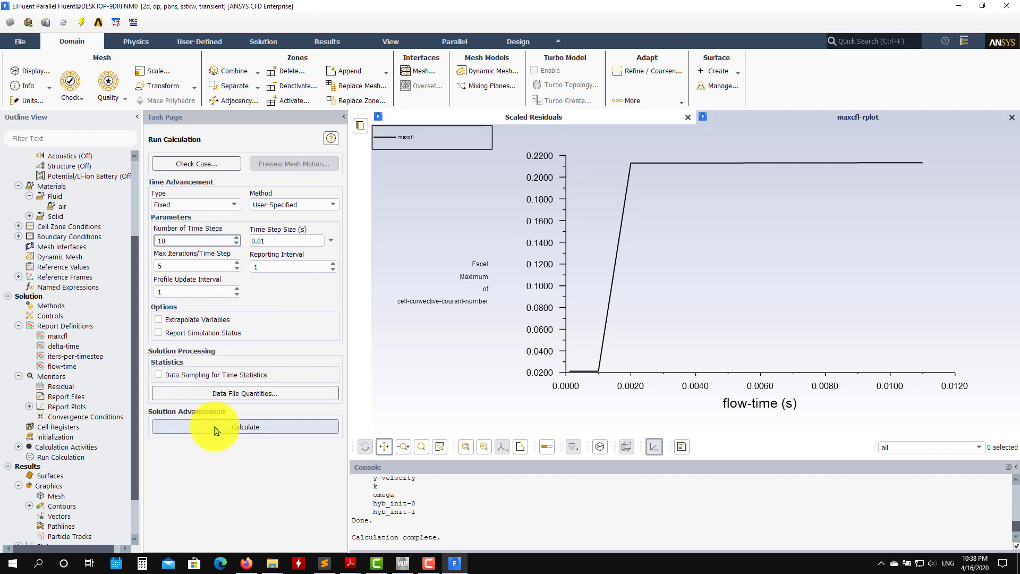
left_click(216, 428)
left_click(237, 341)
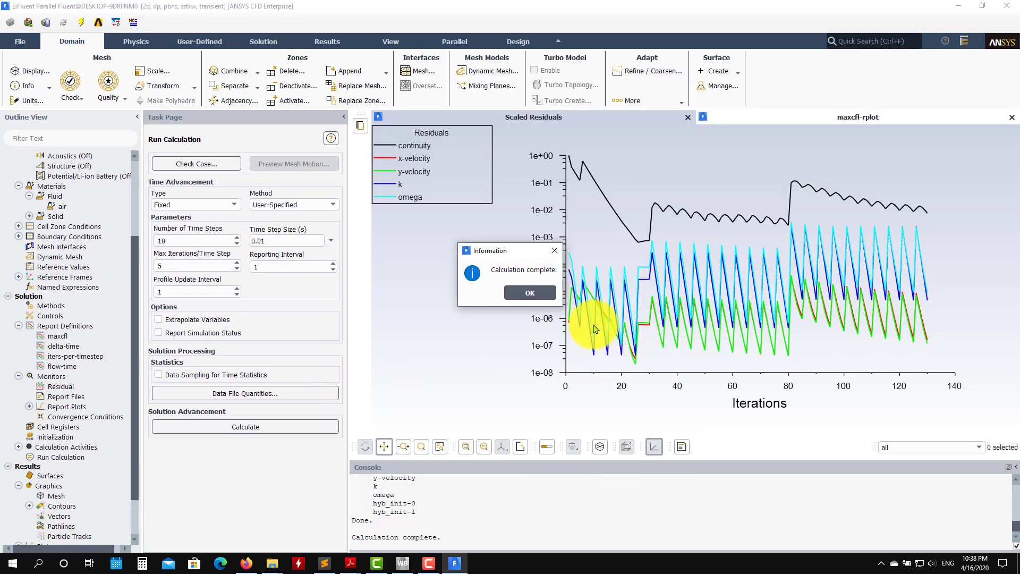
left_click(539, 290)
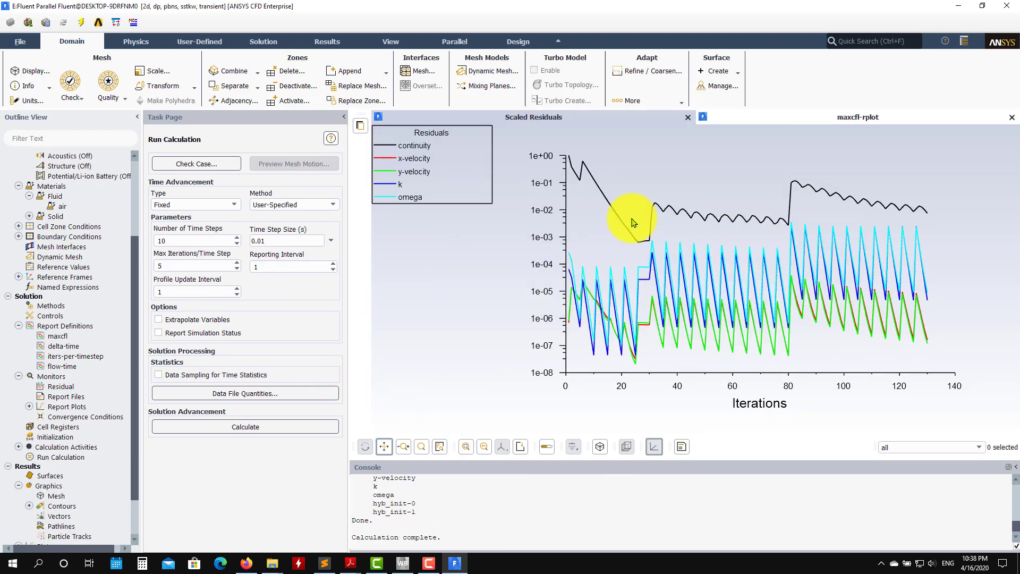
left_click(777, 119)
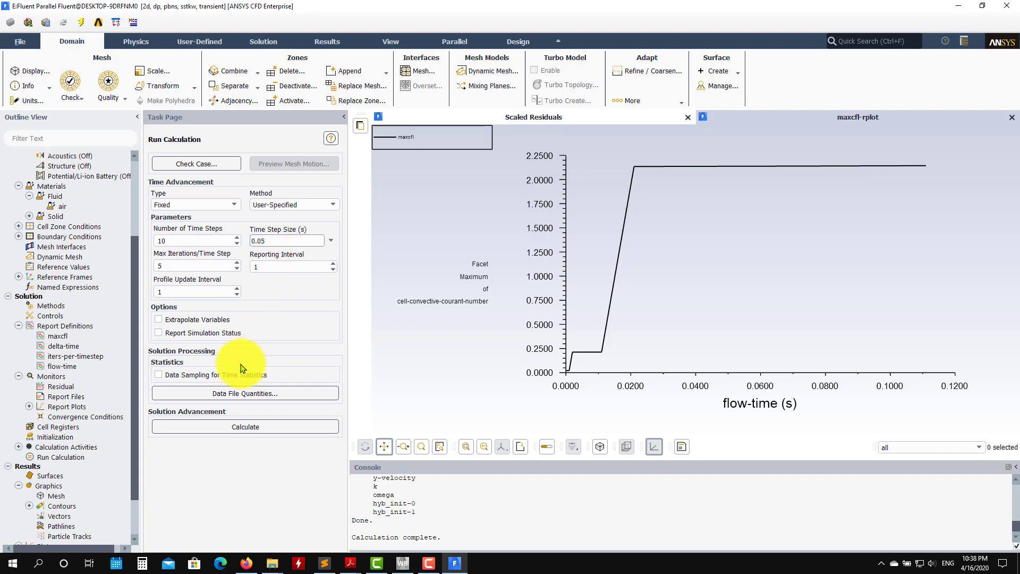
Calculate 10 more time steps at a 0.05 s time step size, applying the settings changes to the current calculation only
left_click(254, 426)
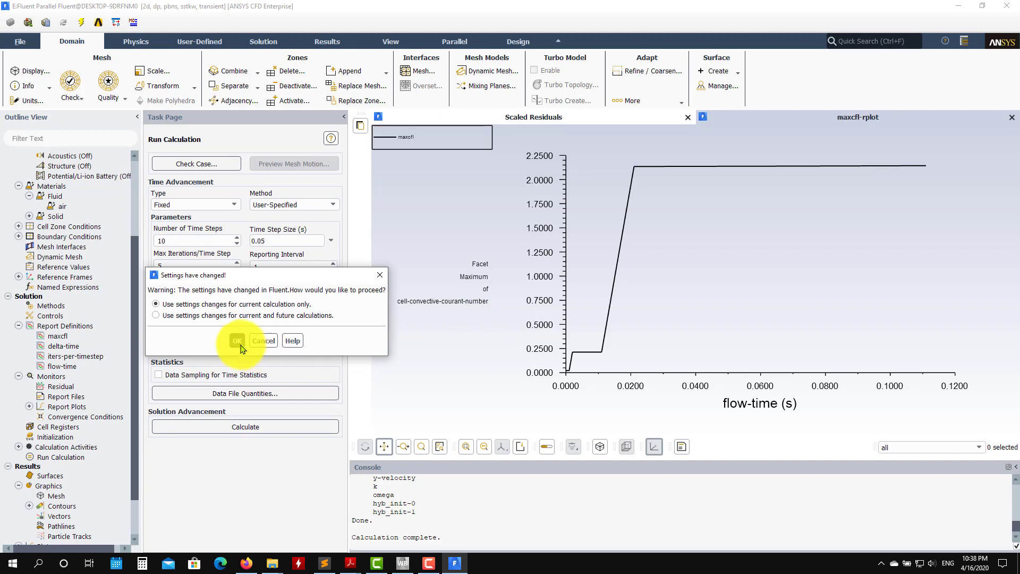
left_click(236, 342)
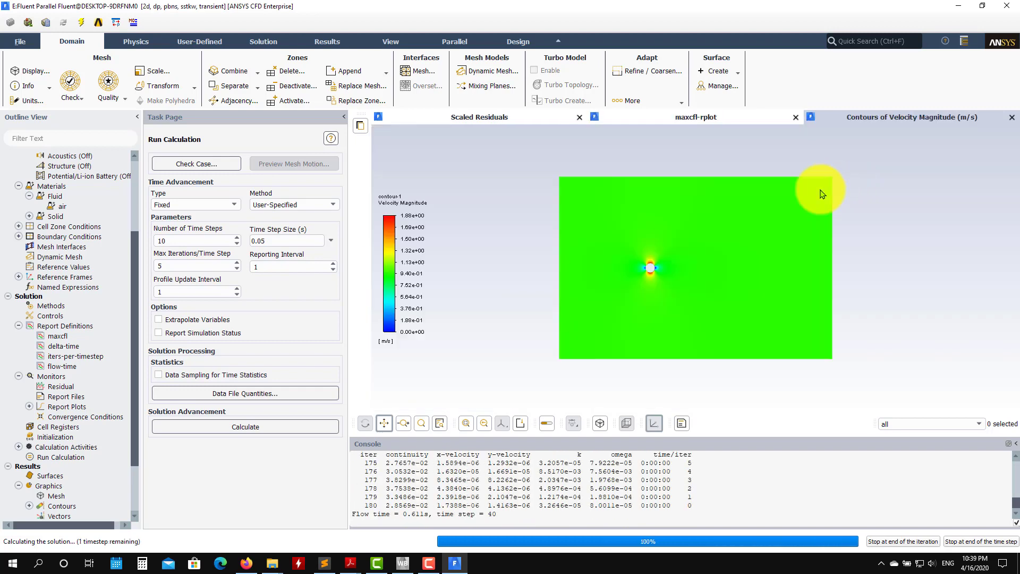
left_click(522, 292)
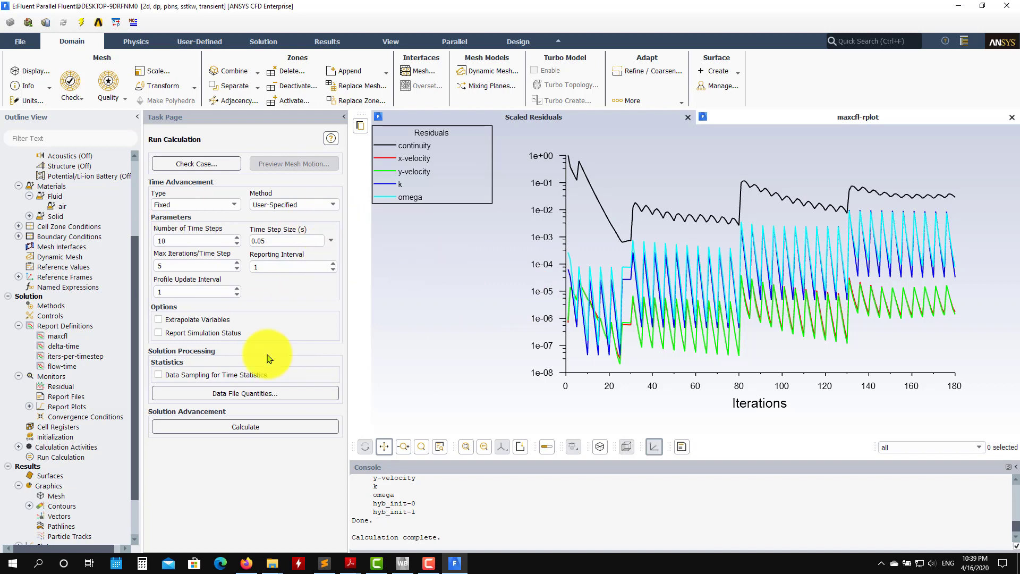
Display the saved contour-1 velocity magnitude contours on the domain and examine the flow around the cylinder
scroll(108, 386, "down", 2)
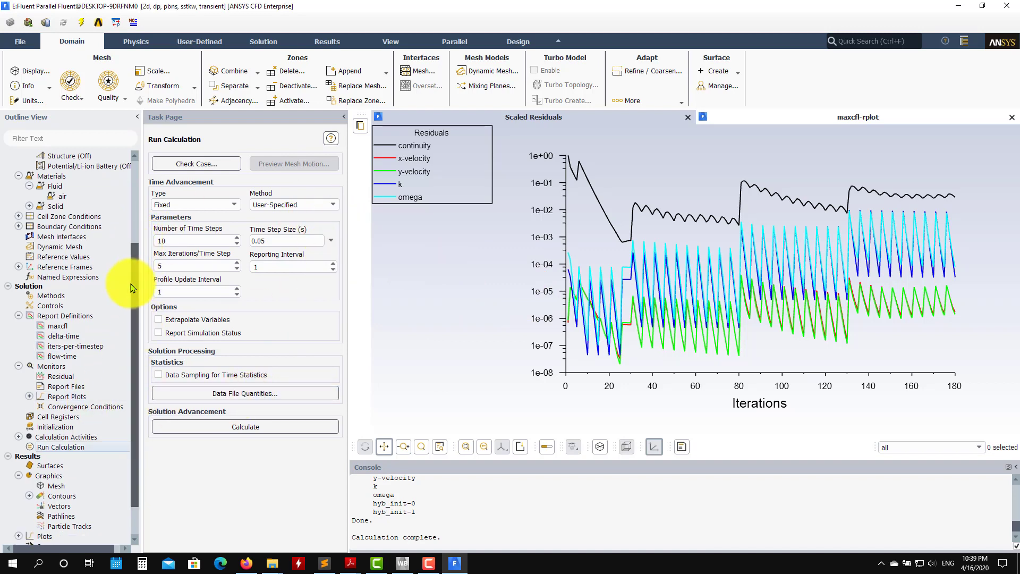
left_click(29, 455)
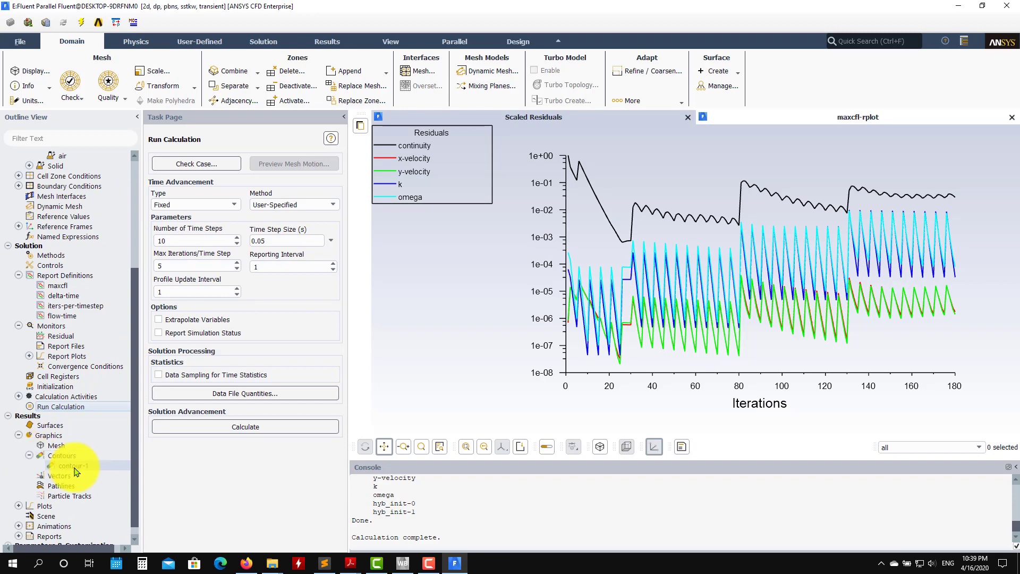
left_click(159, 381)
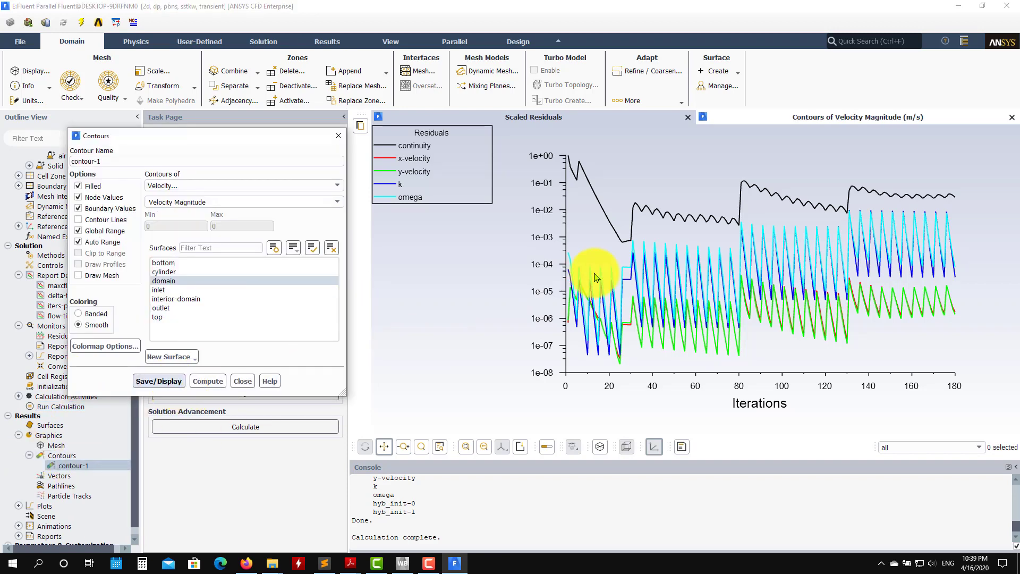
left_click(816, 115)
scroll(622, 299, "up", 5)
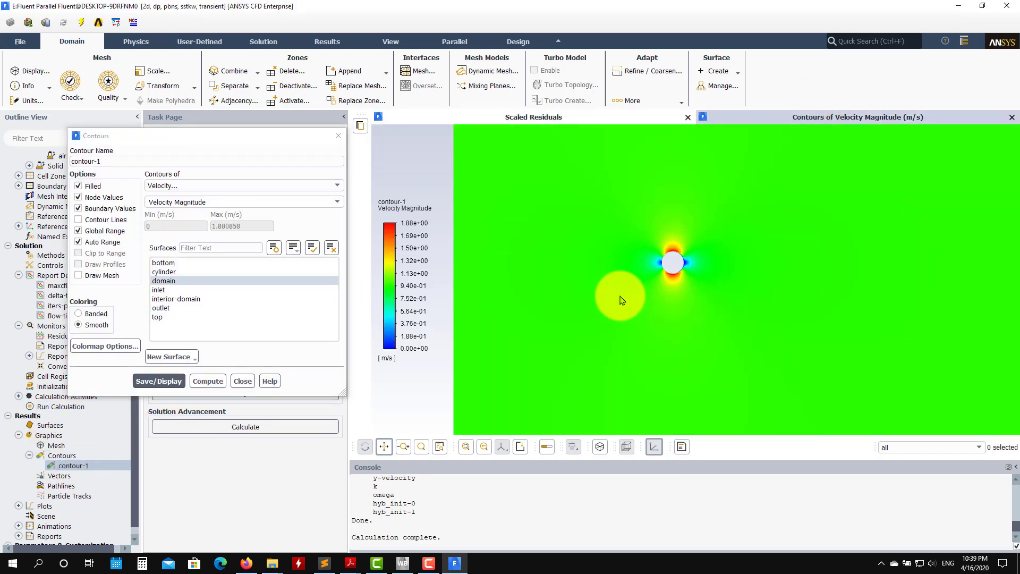
left_click(243, 381)
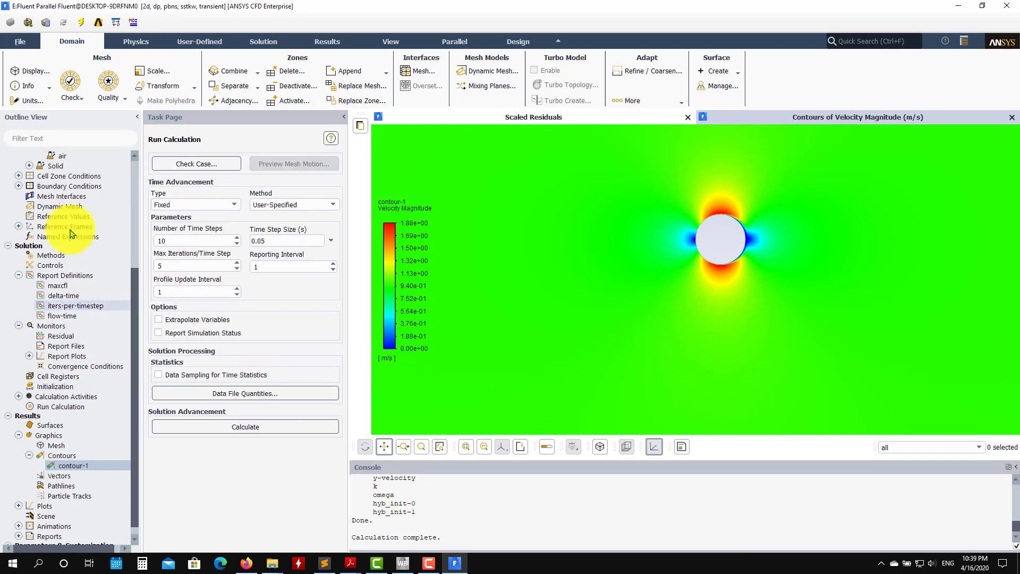
Quit the Fluent session and confirm closing it
left_click(1003, 9)
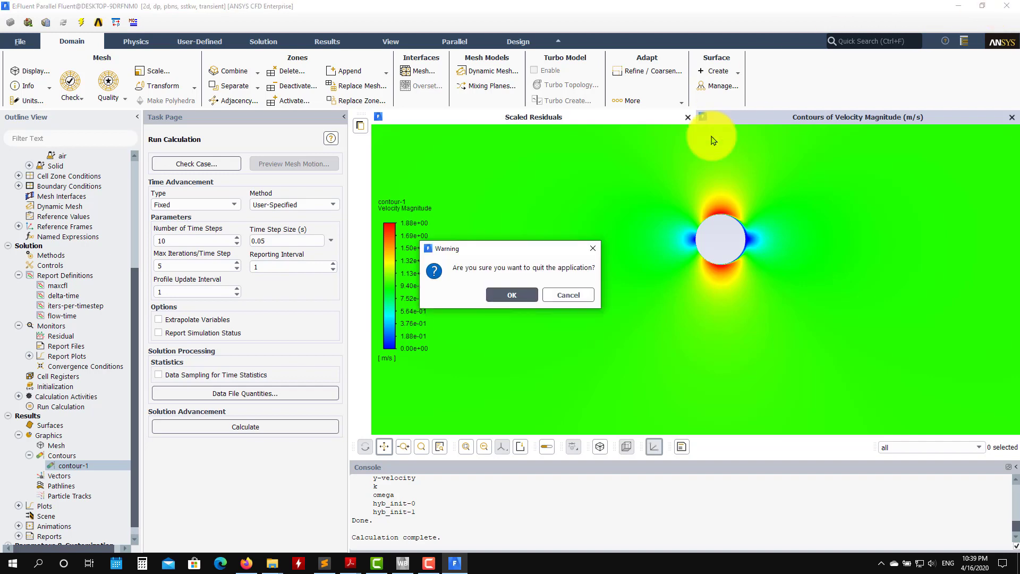
left_click(518, 299)
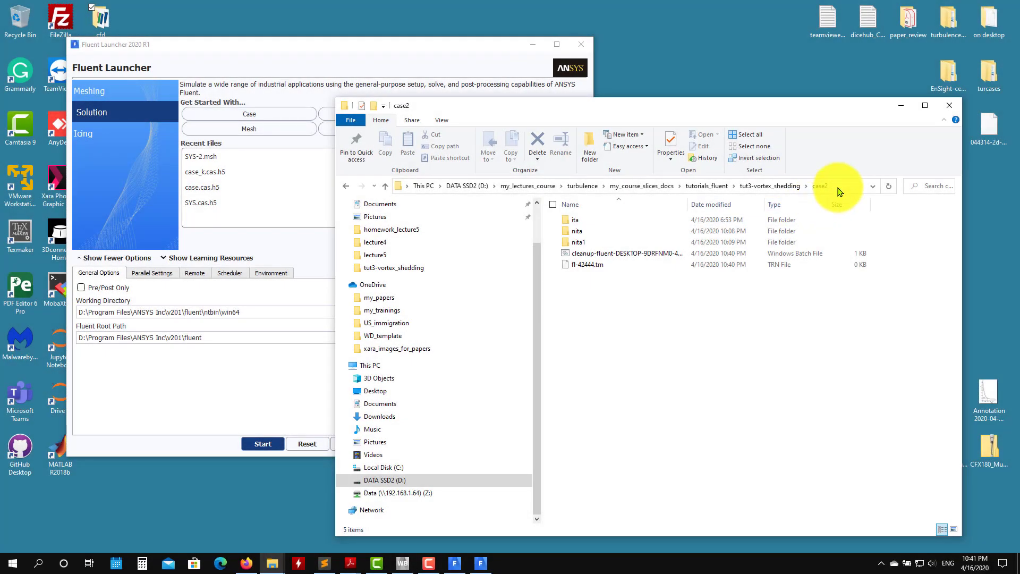
Copy the tut3-vortex_shedding\case2 folder path into the Fluent Launcher as the working directory and keep the dimension at 2D
left_click(839, 187)
key("ctrl+c")
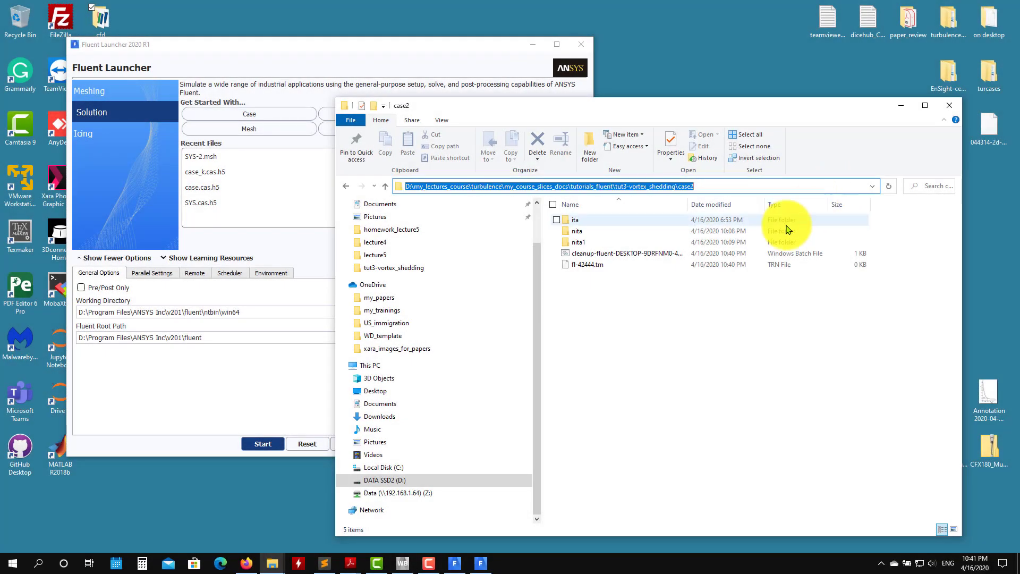
left_click(416, 64)
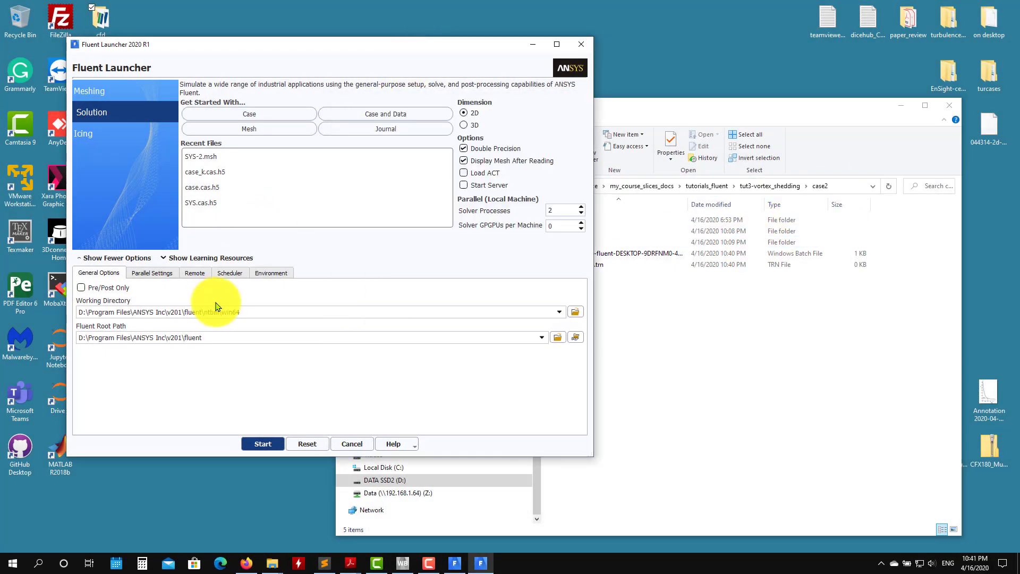
triple_click(269, 314)
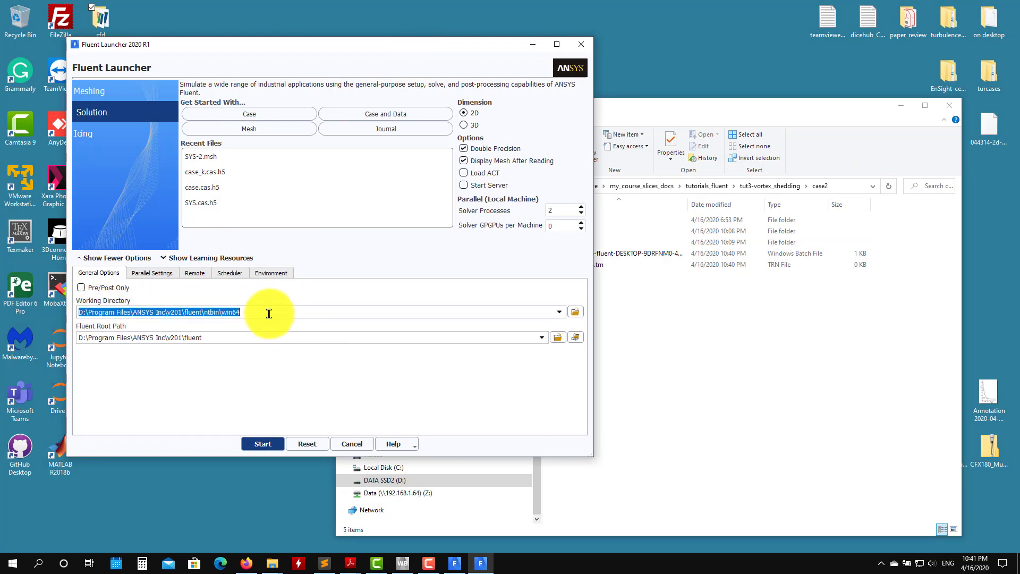
key("ctrl+v")
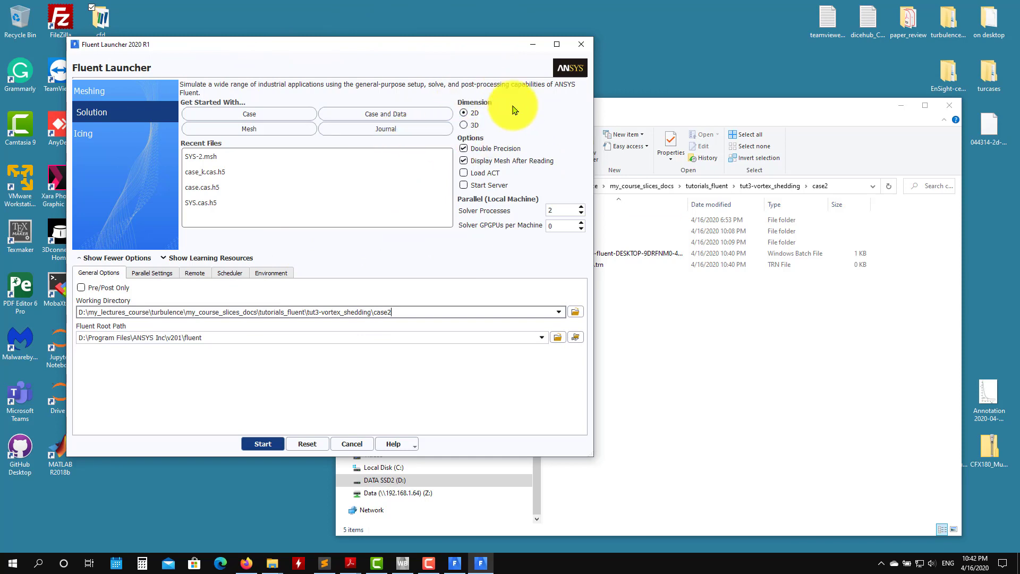
left_click(474, 125)
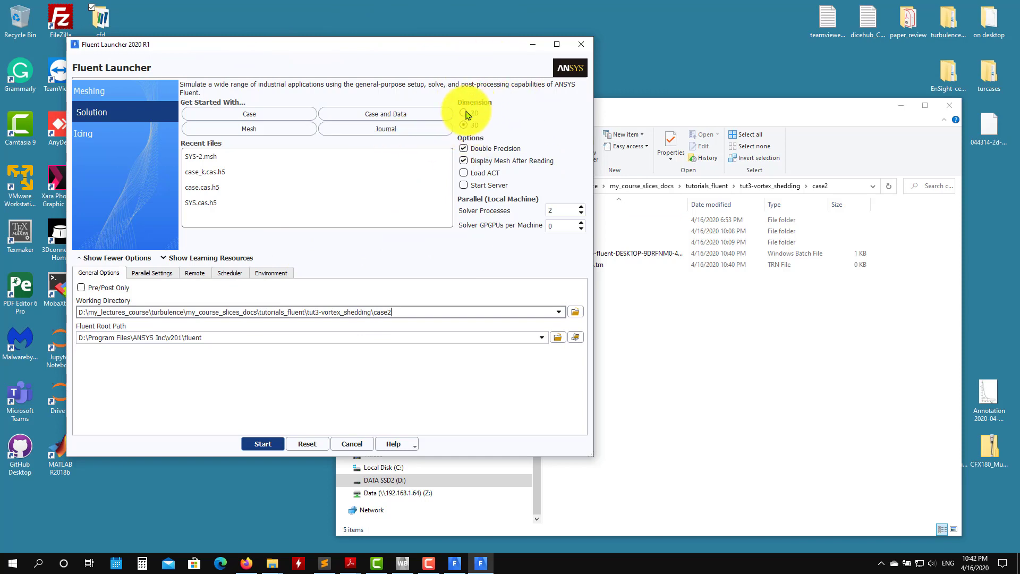
left_click(470, 115)
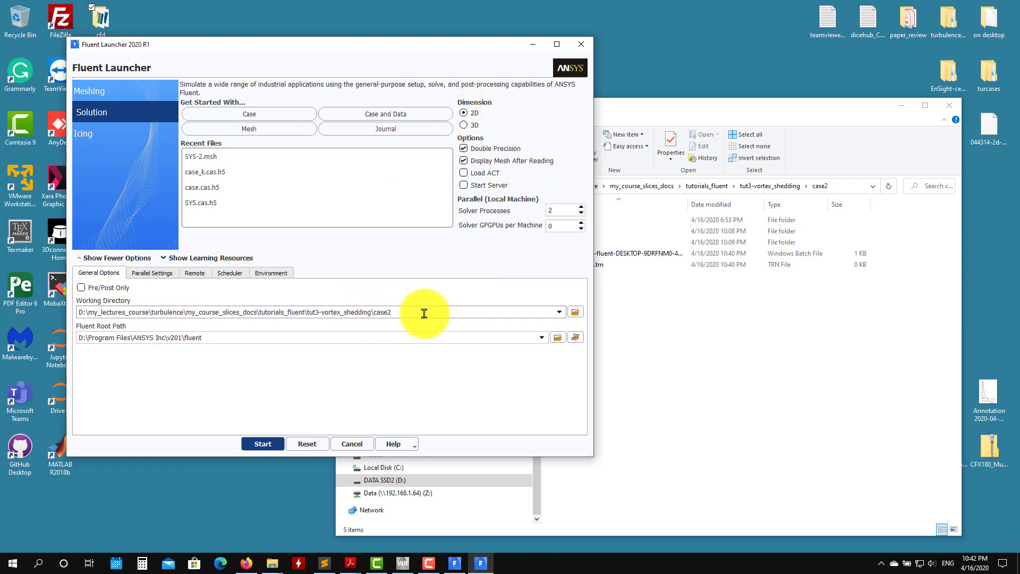
Cancel the Fluent Launcher after checking its options, and return to the open case_k Fluent session with the Workbench window minimised
left_click_drag(430, 311, 49, 317)
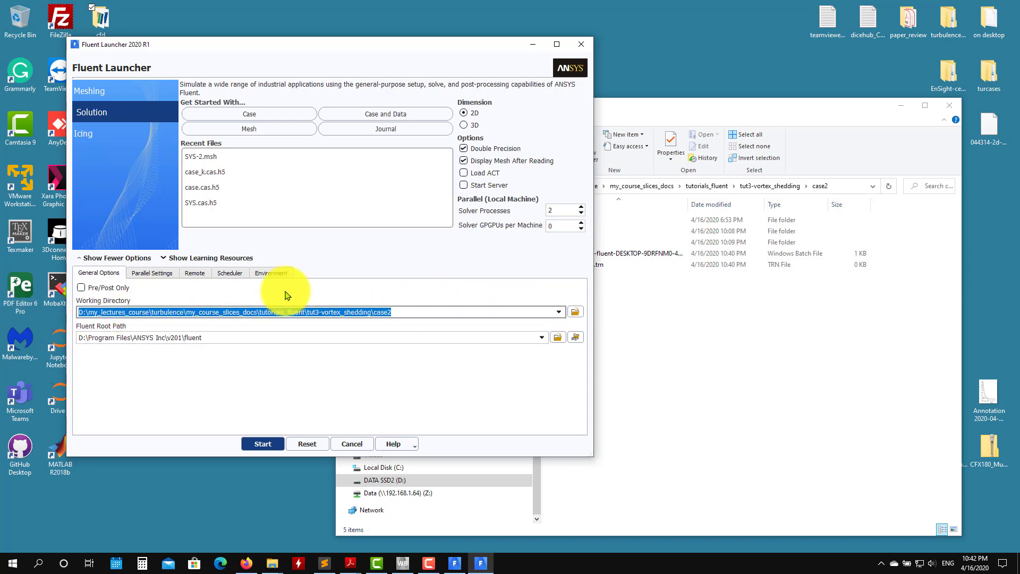
left_click(271, 272)
left_click(230, 273)
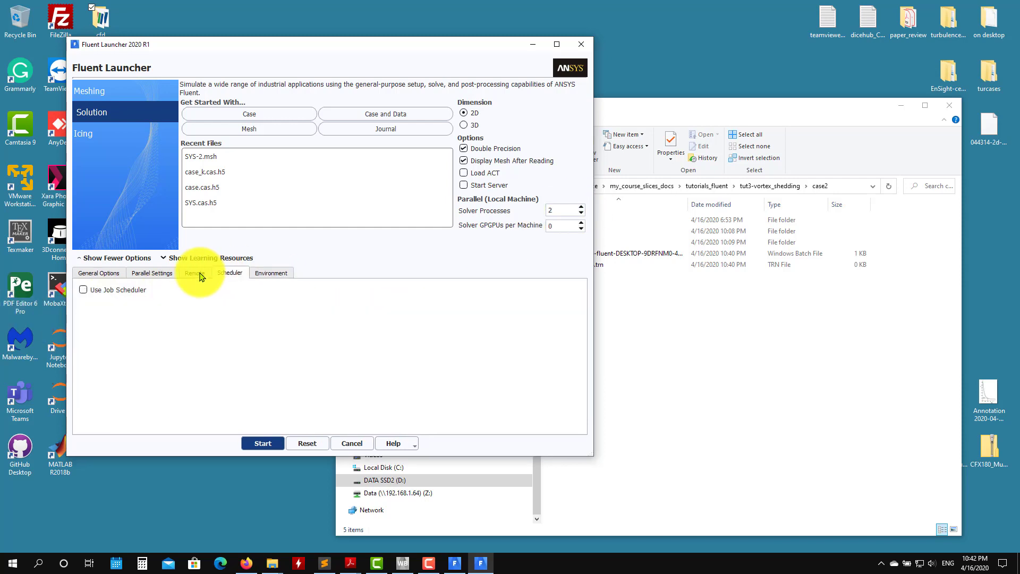
left_click(99, 273)
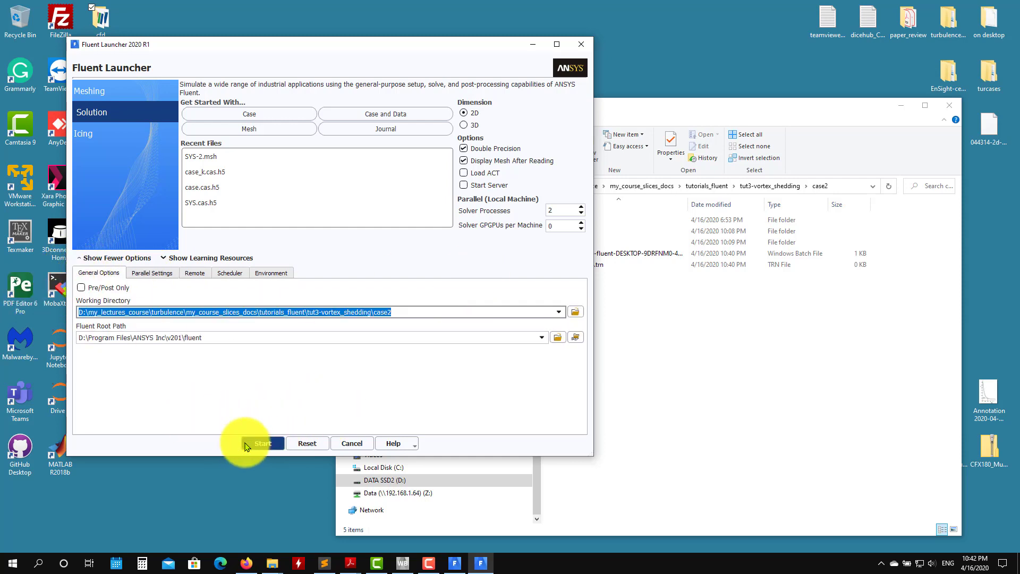
left_click(349, 443)
left_click(454, 563)
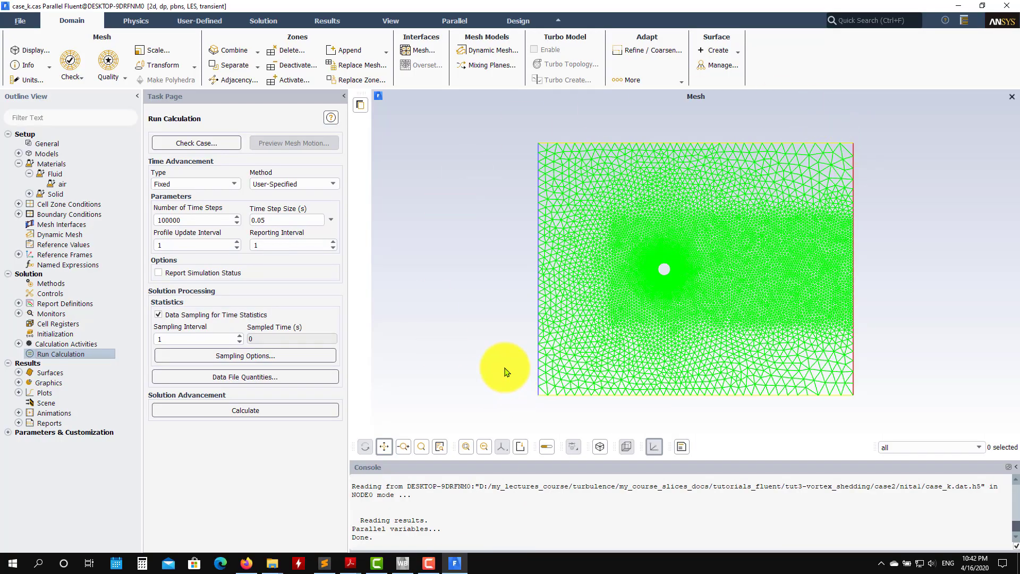
left_click(409, 567)
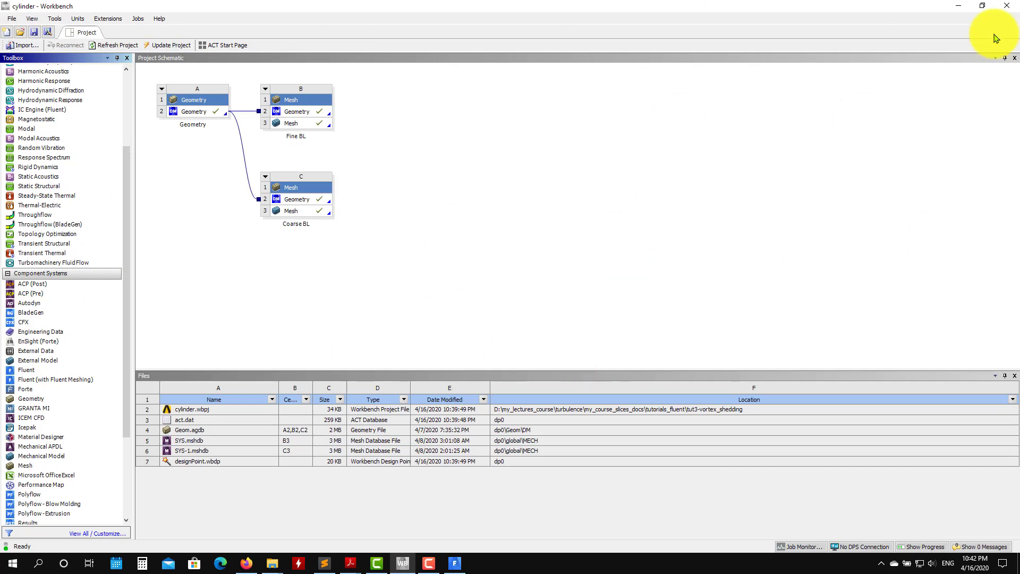
left_click(960, 11)
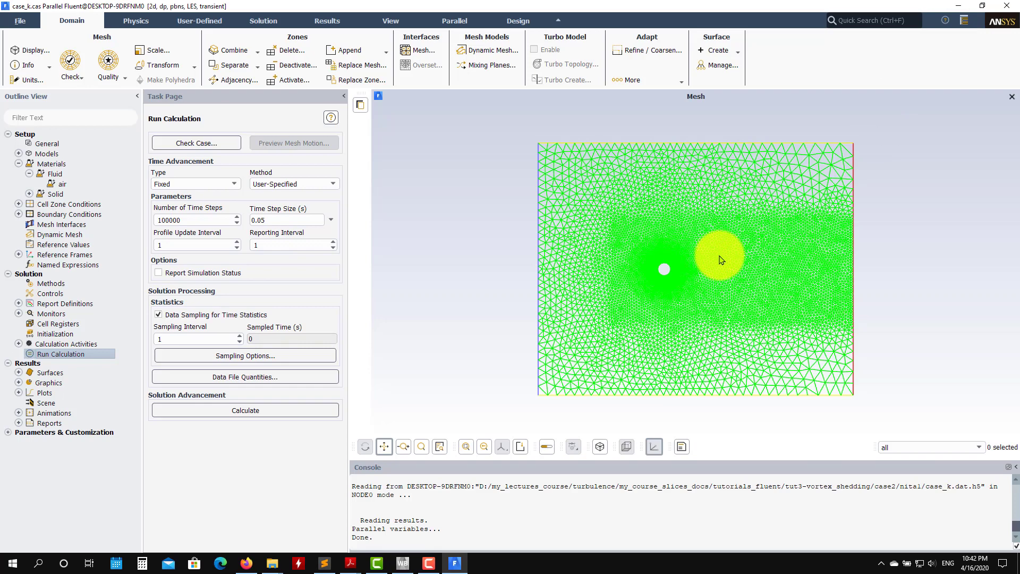
Review the General solver settings and open the Viscous Model settings to inspect the turbulence and subgrid-scale model selection
left_click(19, 165)
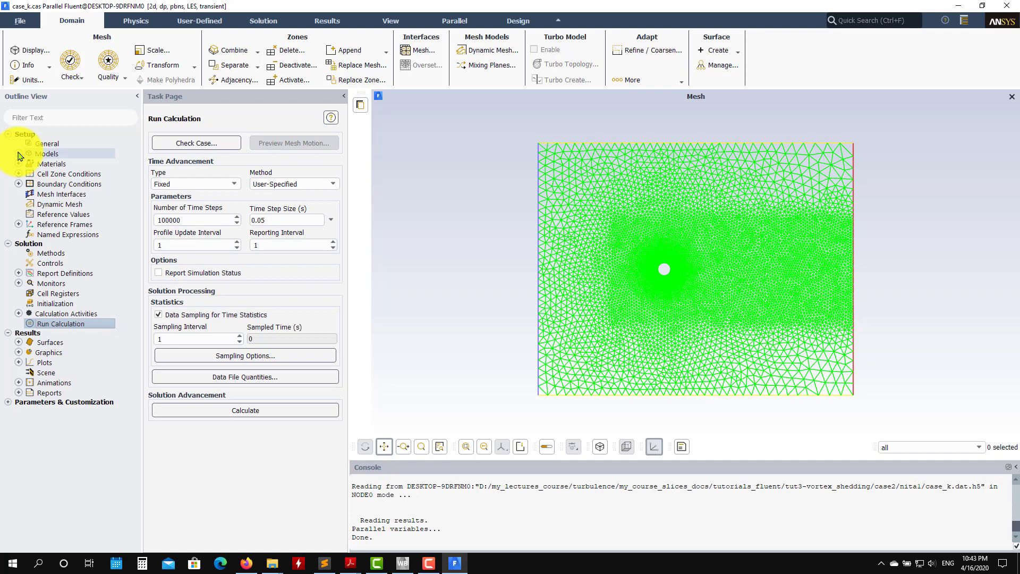
left_click(55, 145)
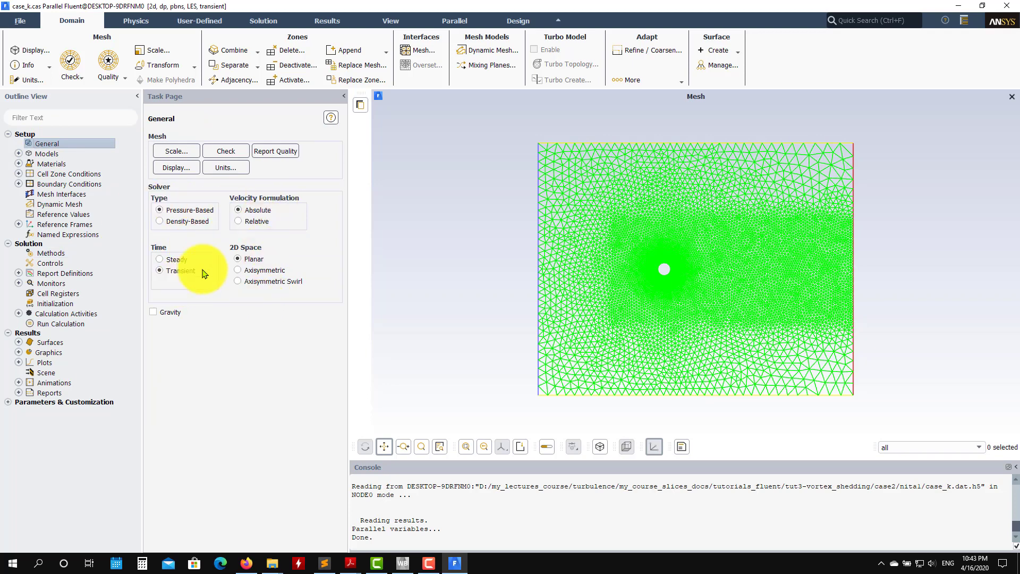
left_click(18, 154)
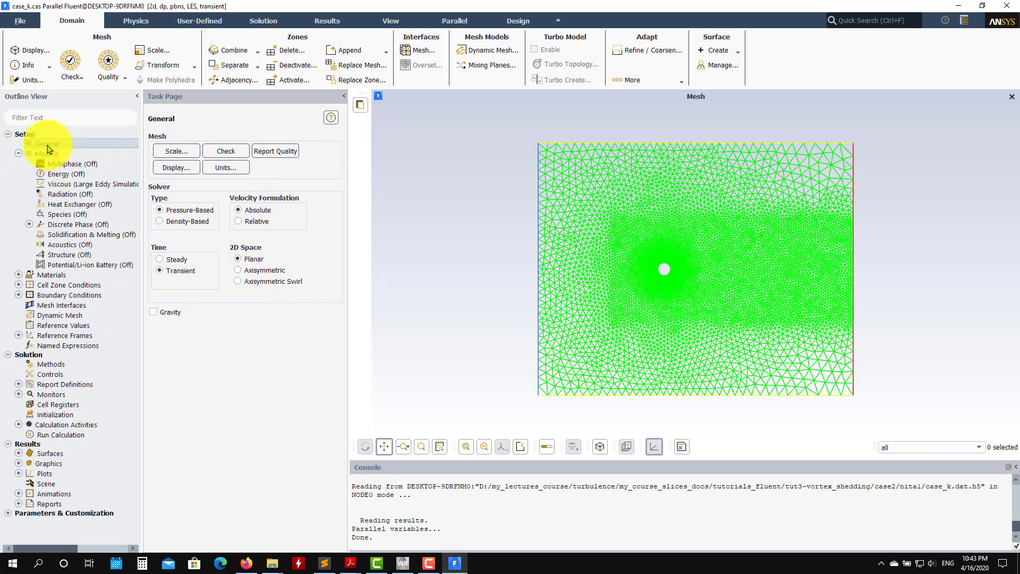
double_click(71, 184)
left_click_drag(294, 263, 321, 66)
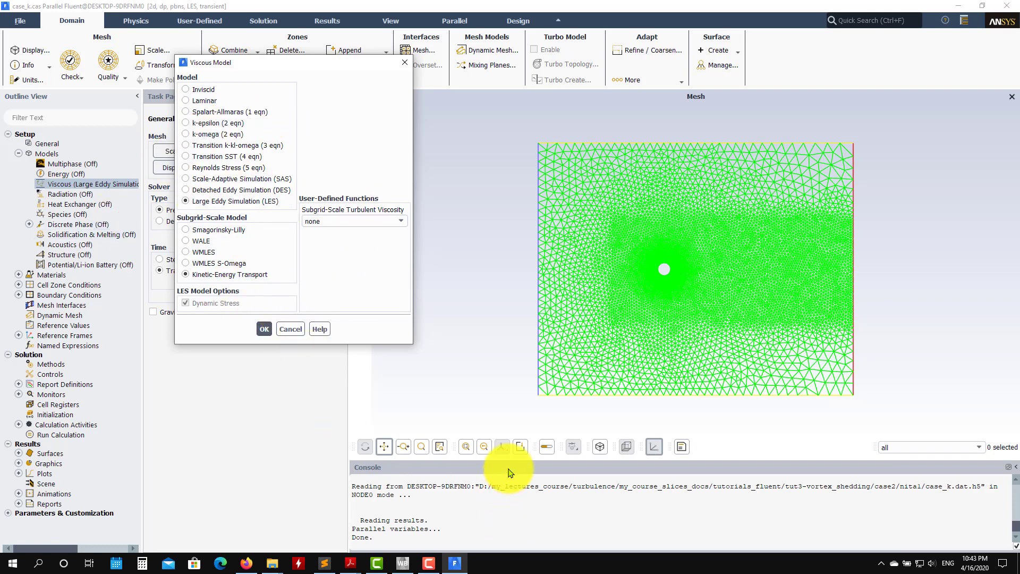
Enlarge the console area and bring up its command prompt
left_click(715, 464)
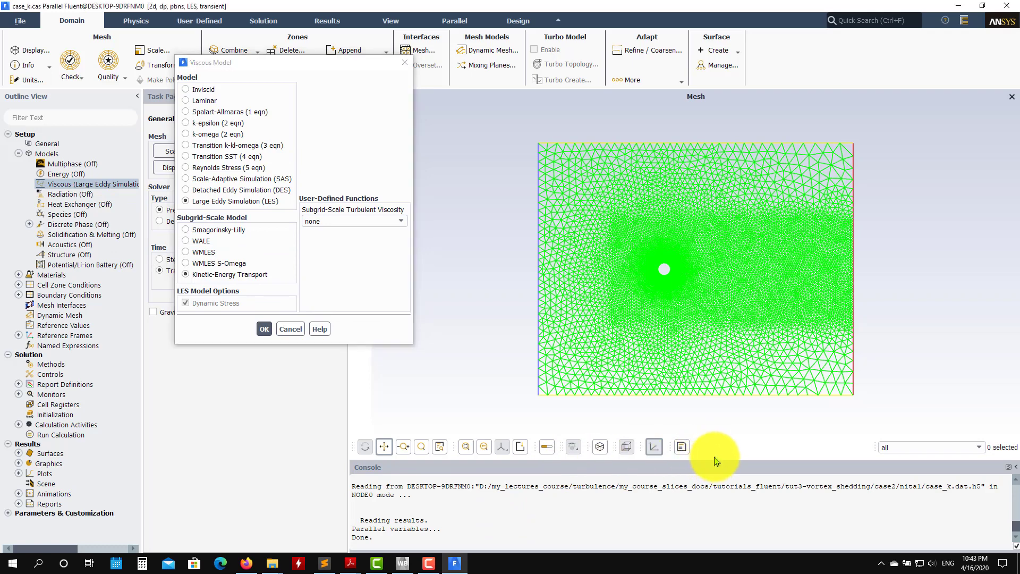
left_click_drag(717, 459, 717, 403)
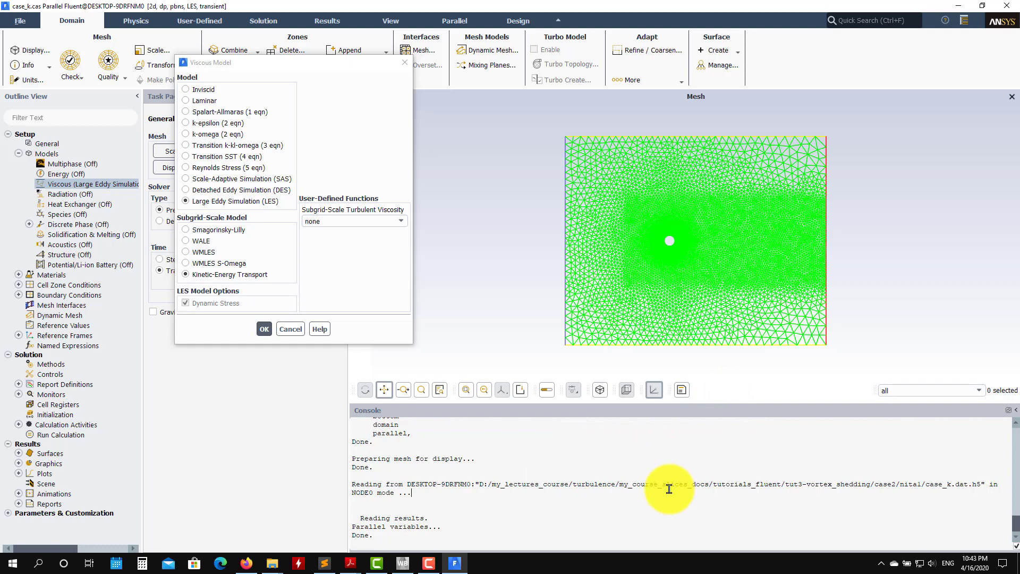
key("Return")
key("Return")
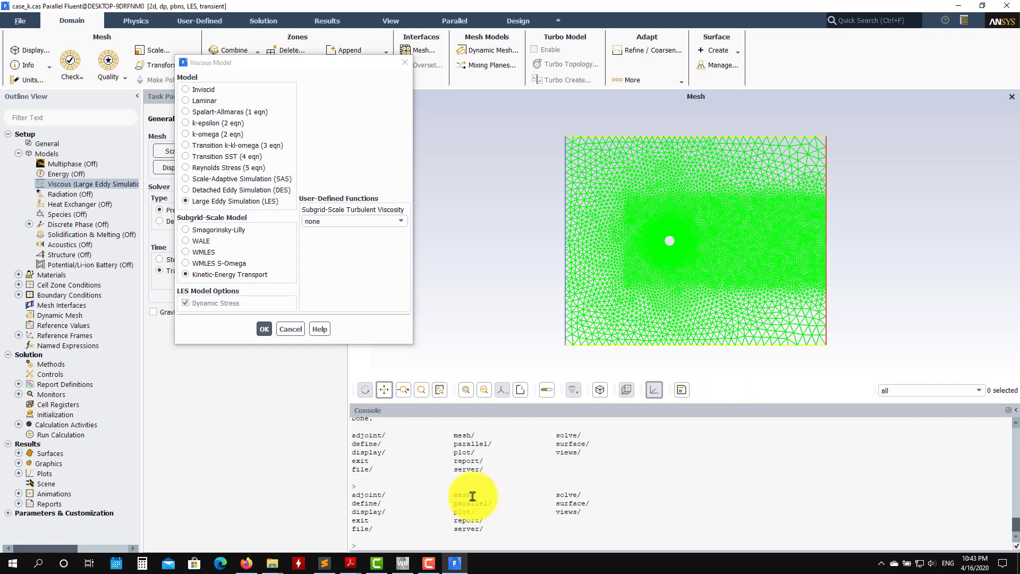
Copy the command (rpsetvar 'les-2d? #t) from Sublime Text, run it in the Fluent console, and accept the viscous model settings
left_click(327, 566)
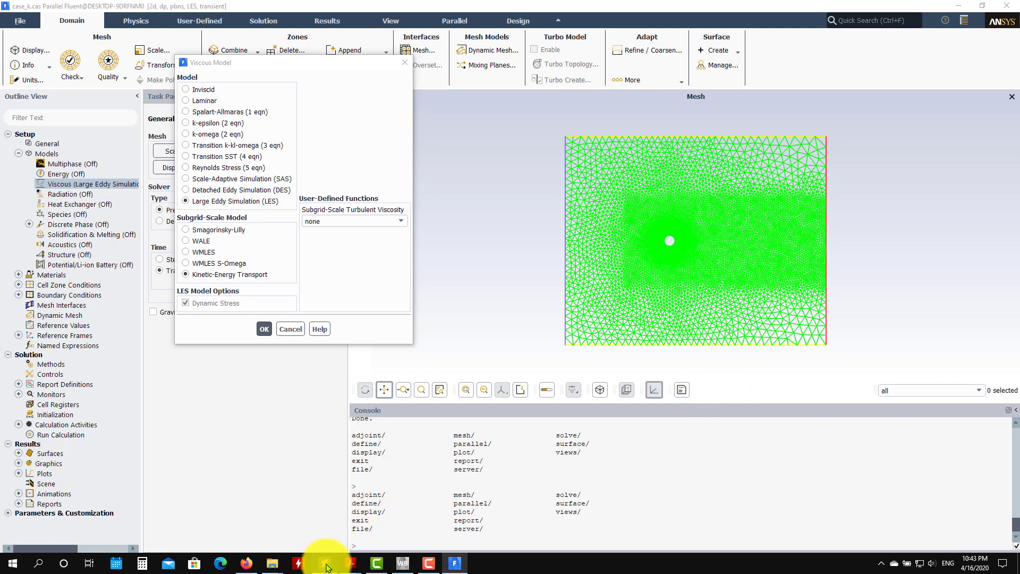
left_click_drag(260, 133, 114, 132)
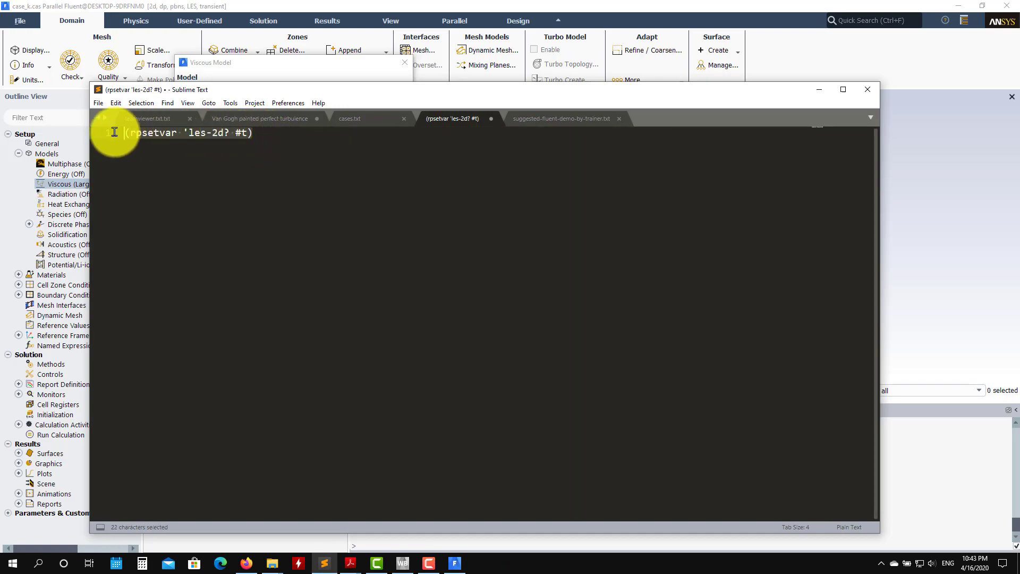
right_click(167, 130)
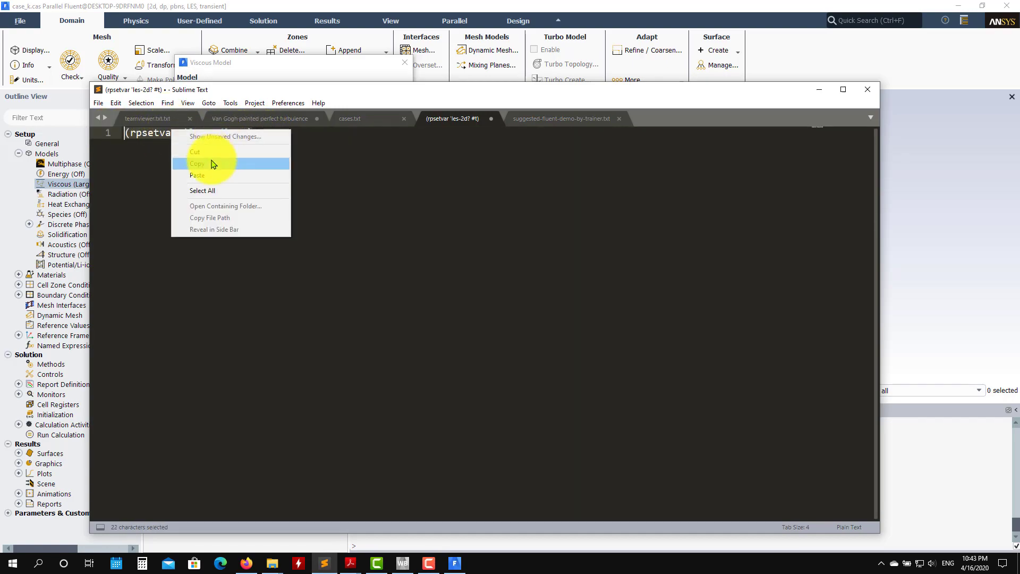
left_click(202, 160)
left_click(904, 467)
right_click(722, 482)
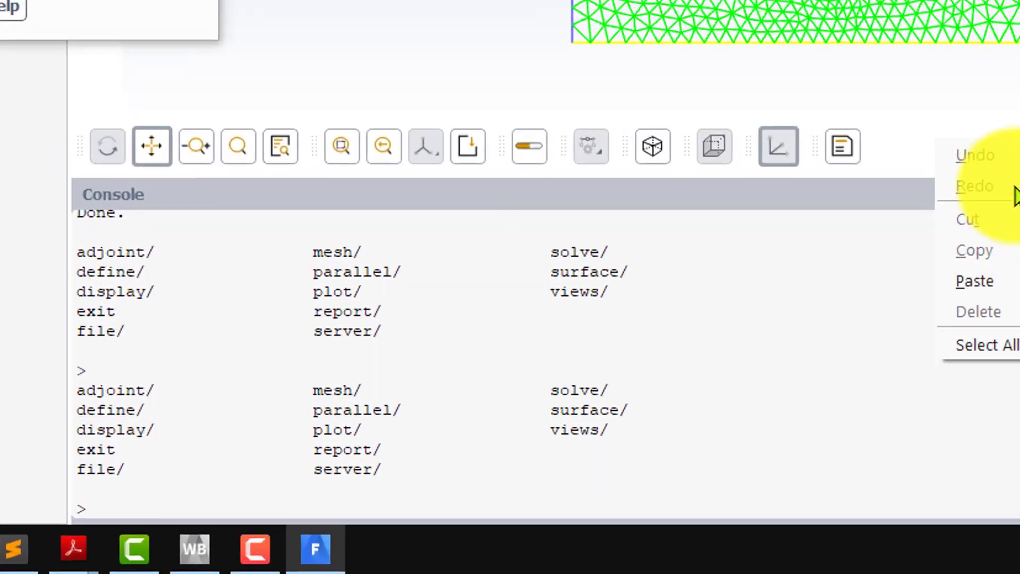
left_click(1007, 252)
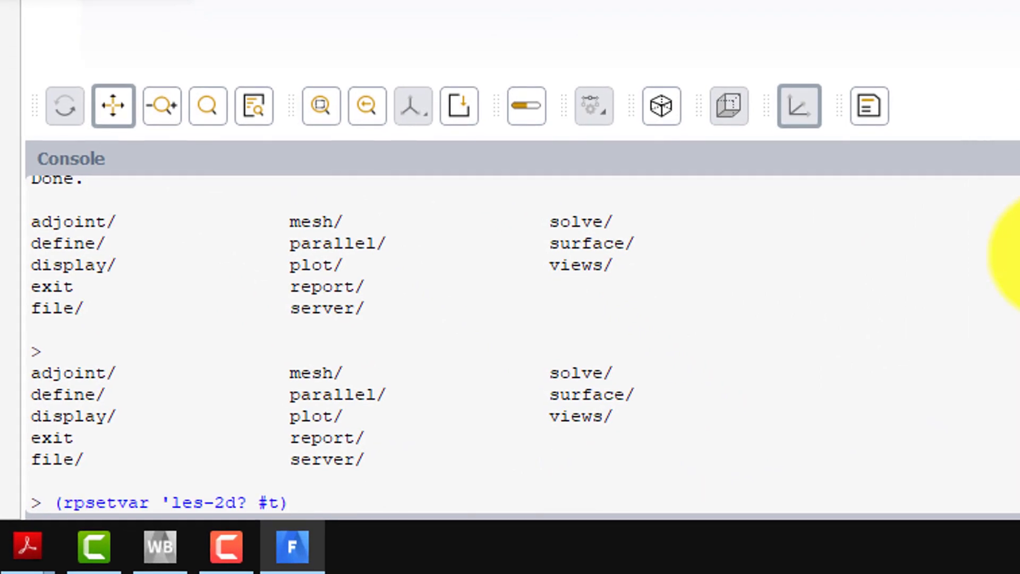
key("Return")
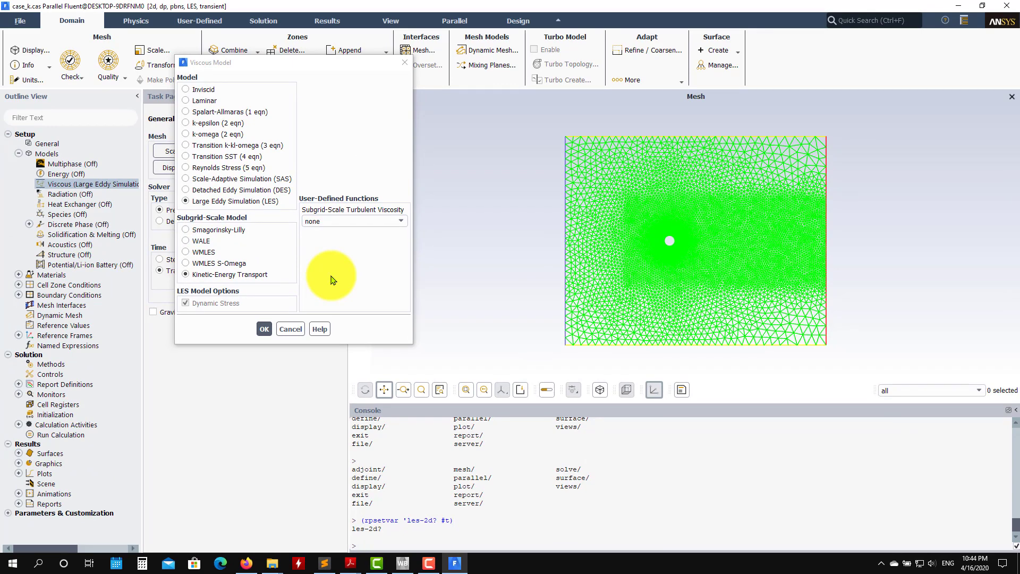
left_click(265, 329)
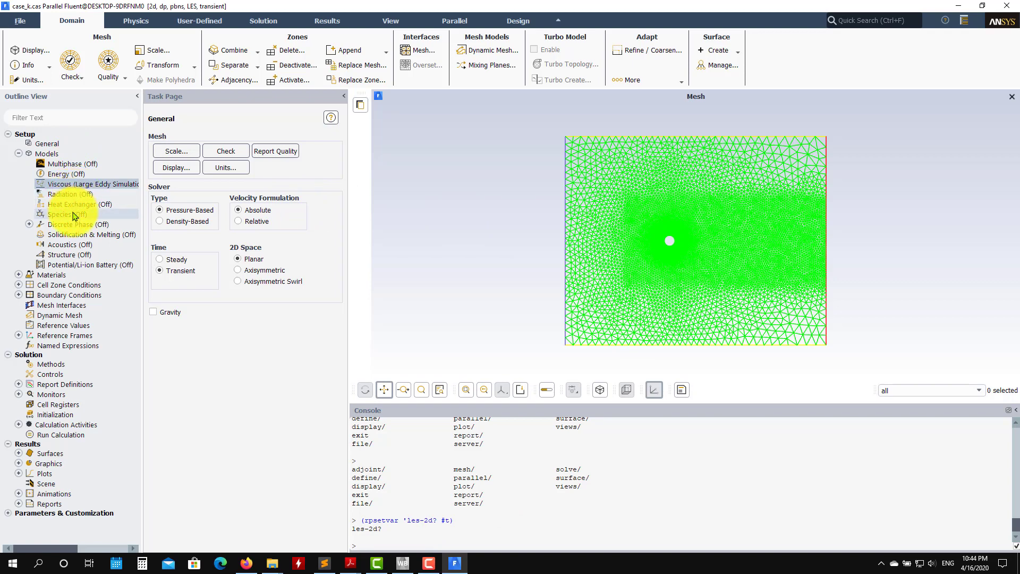
Check the density and viscosity of the air fluid material and close its settings
left_click(19, 276)
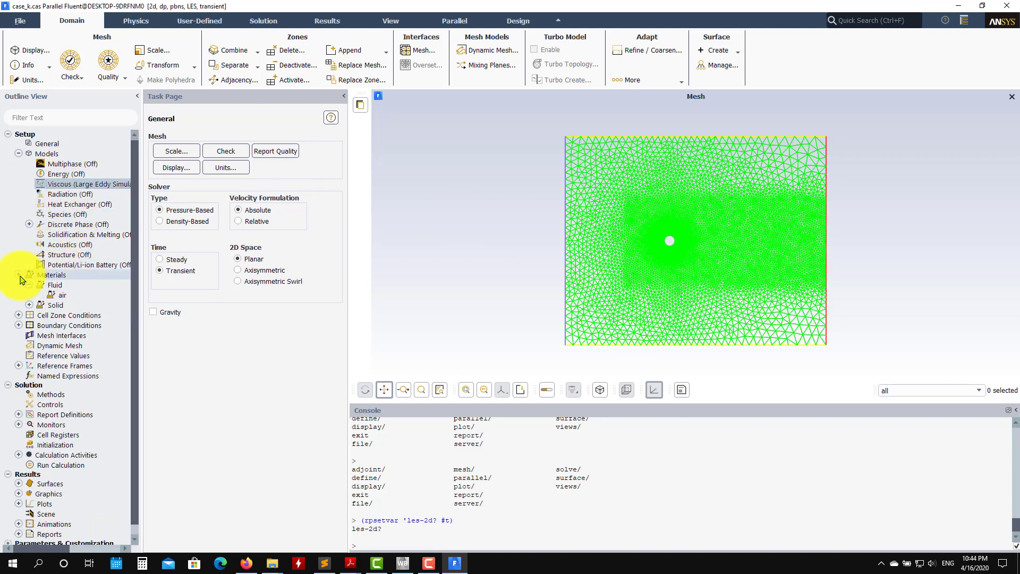
double_click(61, 295)
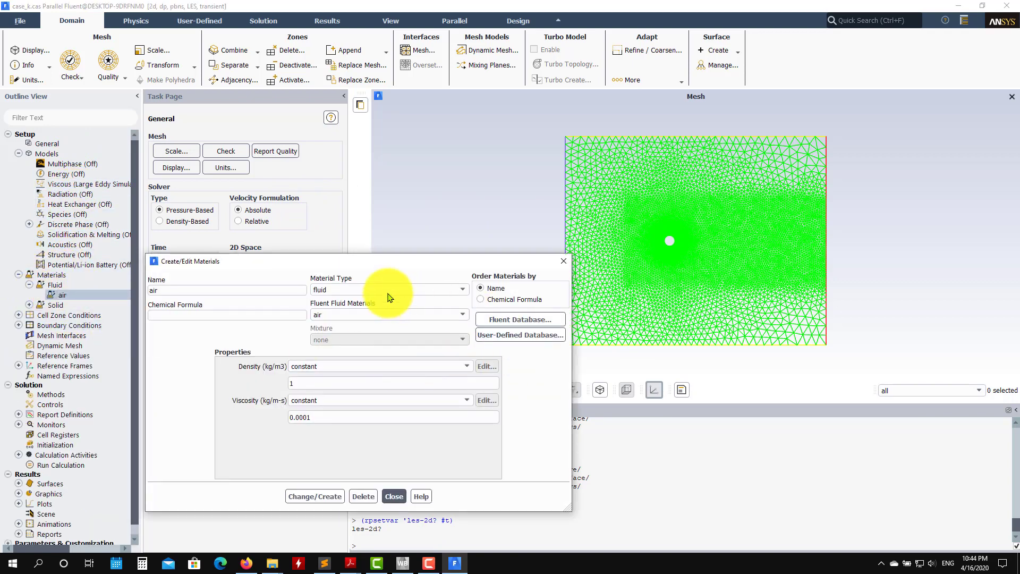
left_click(332, 255)
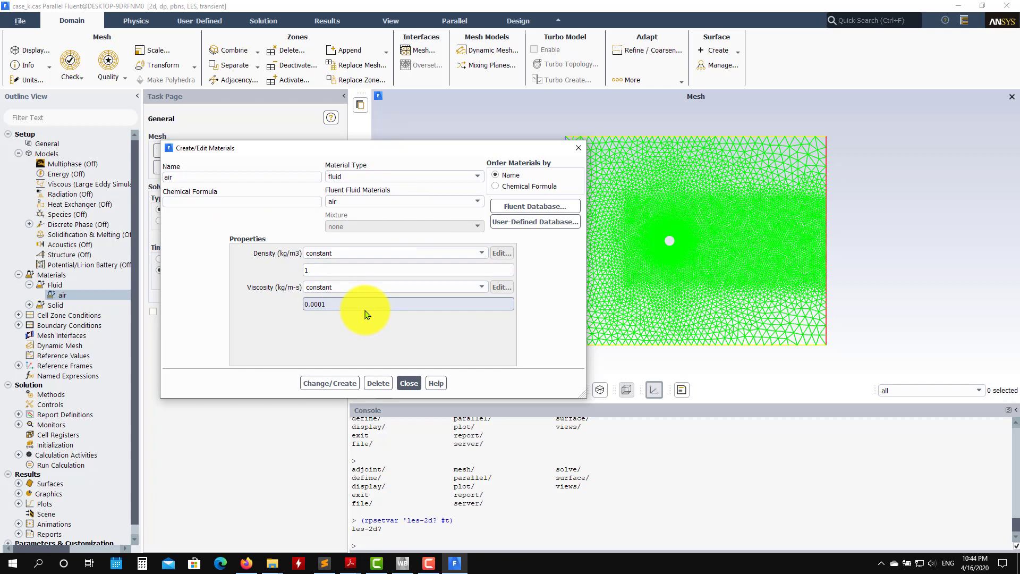
left_click(407, 383)
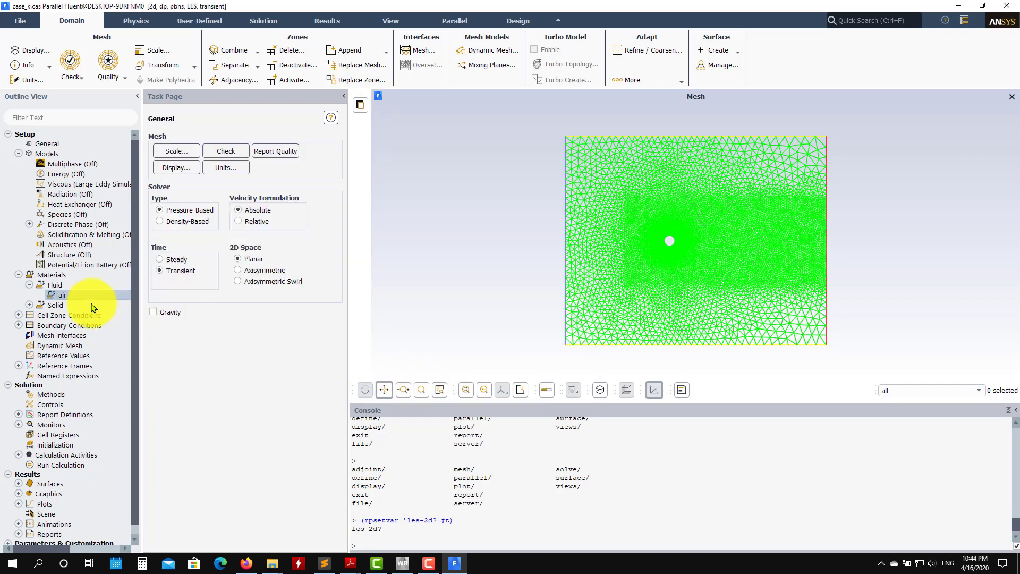
Review the fluid settings of the domain cell zone and close them
left_click(18, 315)
left_click(30, 325)
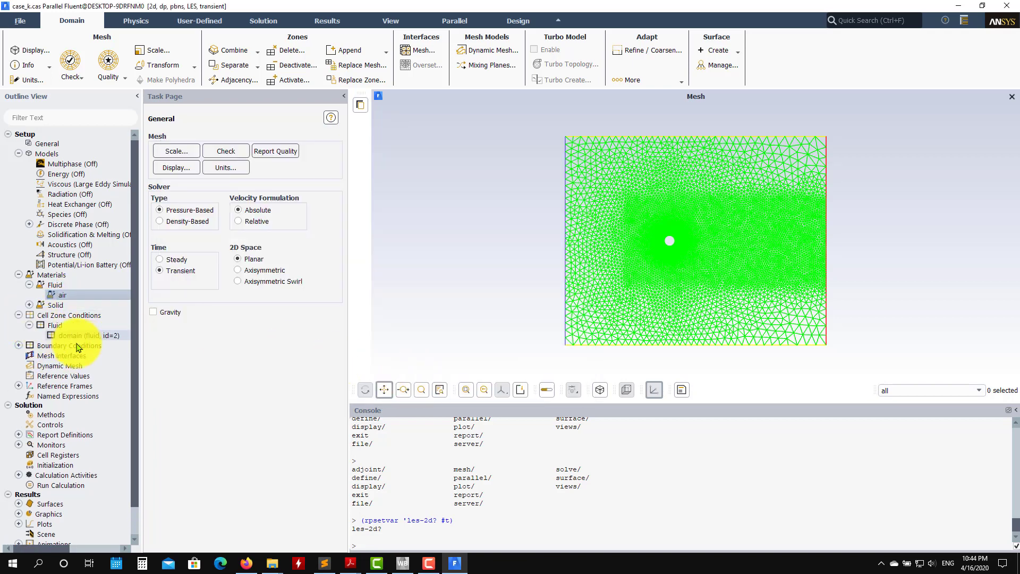
double_click(91, 337)
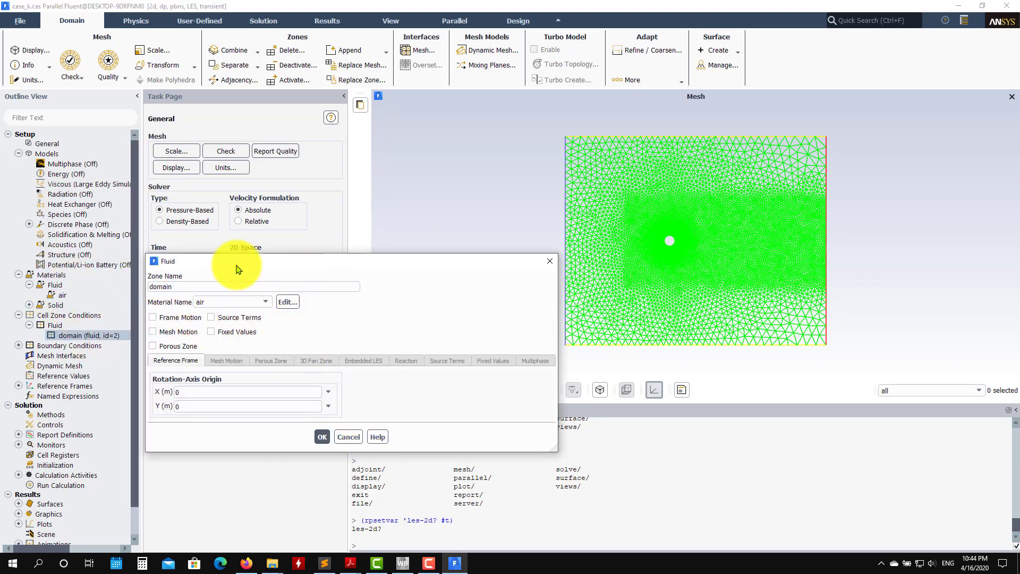
left_click(322, 433)
Inspect the operating conditions and the domain zone's available materials from the cell zone conditions, cancelling both without changes
double_click(69, 315)
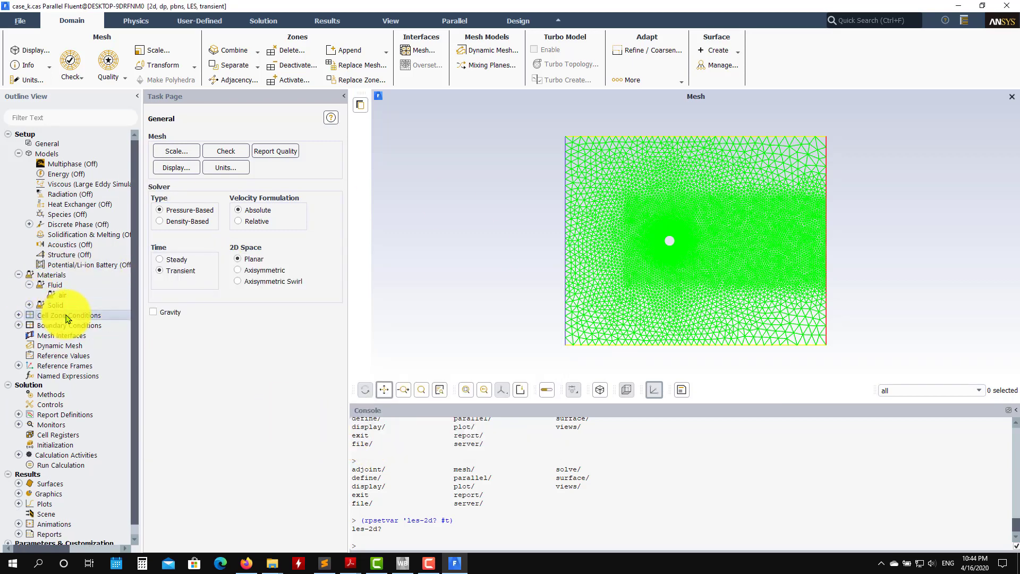
left_click(255, 475)
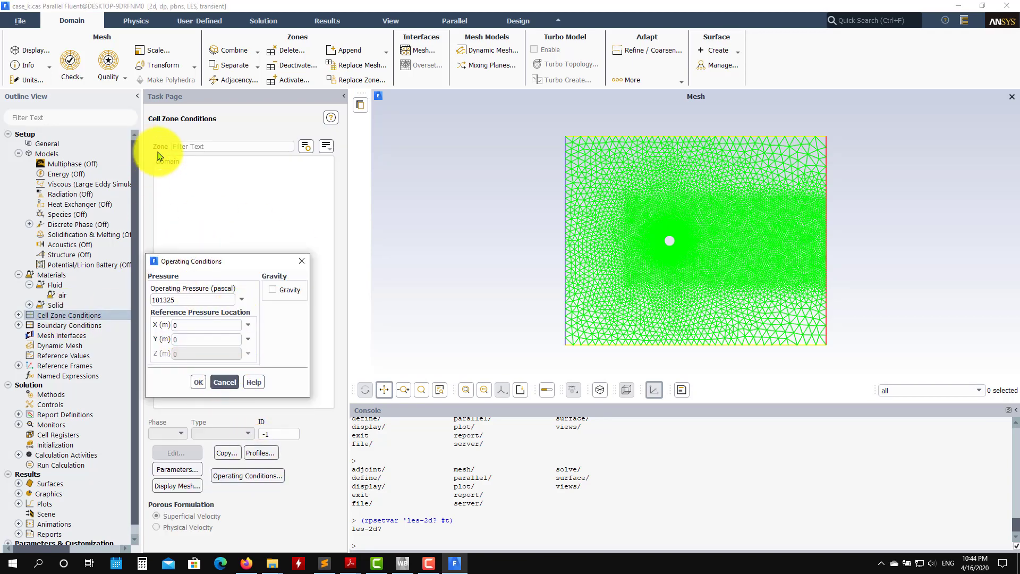
left_click(224, 382)
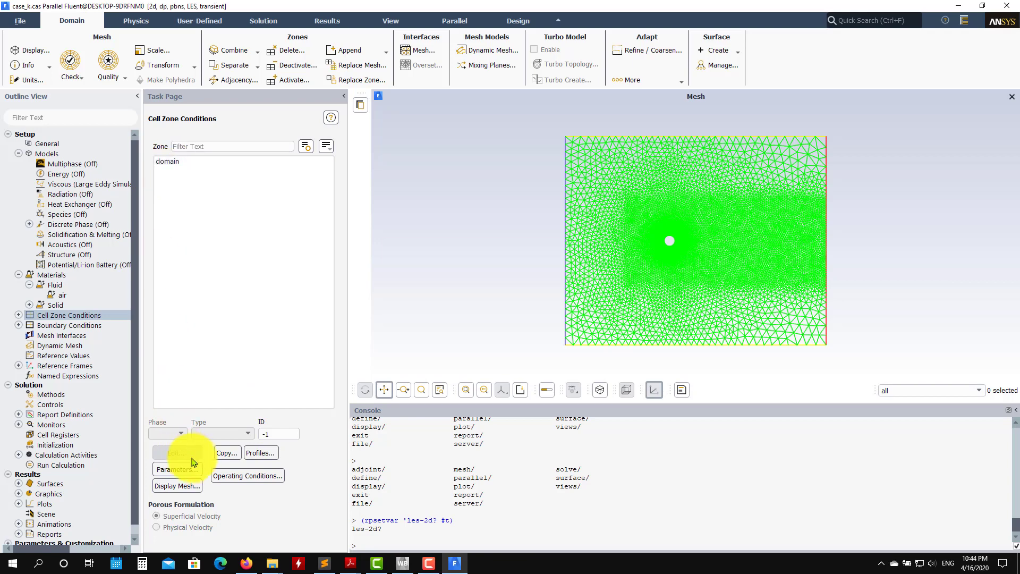
left_click(166, 161)
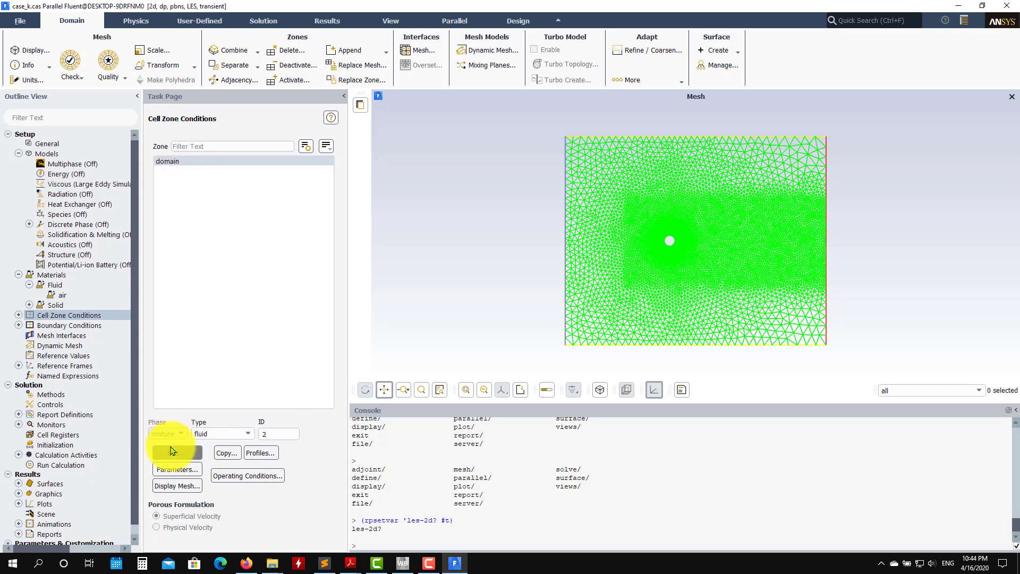
left_click(173, 452)
left_click(235, 303)
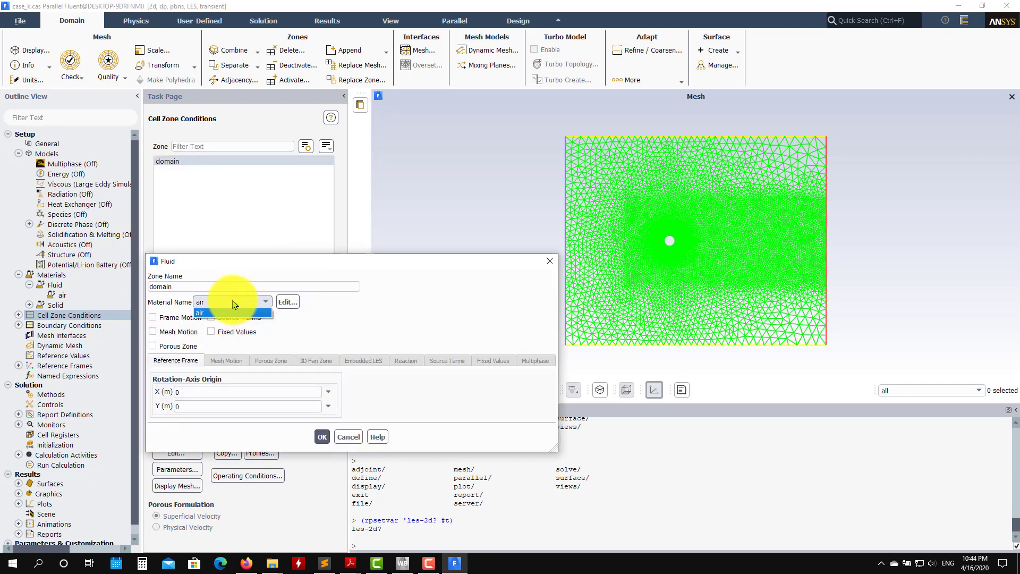
left_click(349, 436)
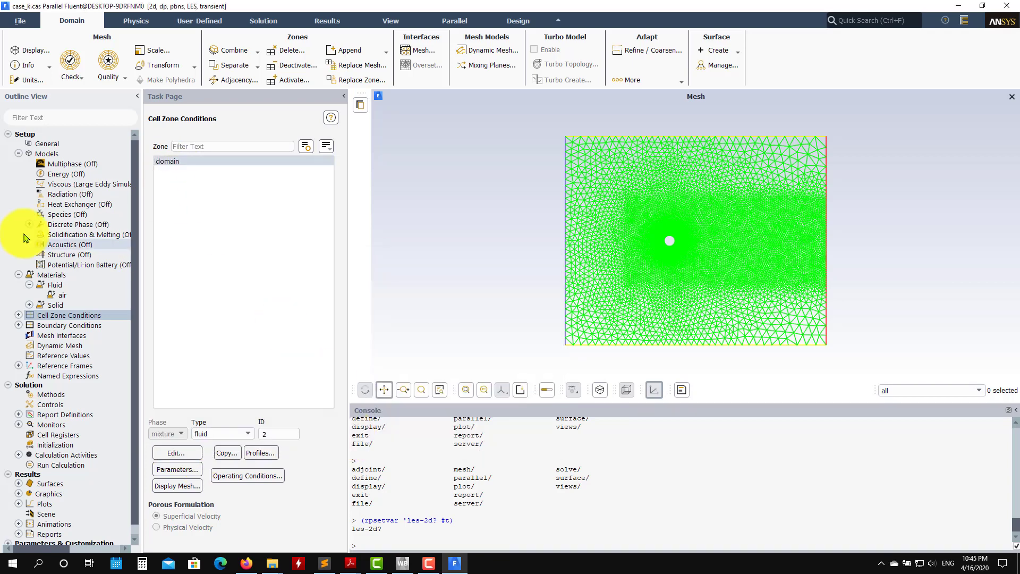
Open the velocity inlet settings of the inlet zone from the boundary conditions
left_click(19, 153)
left_click(19, 164)
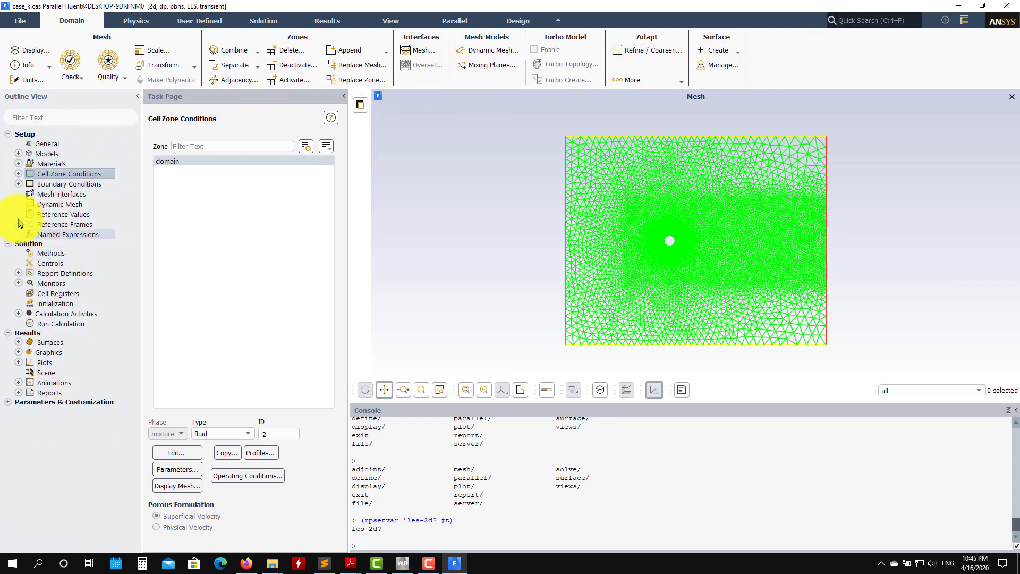
left_click(19, 183)
double_click(62, 184)
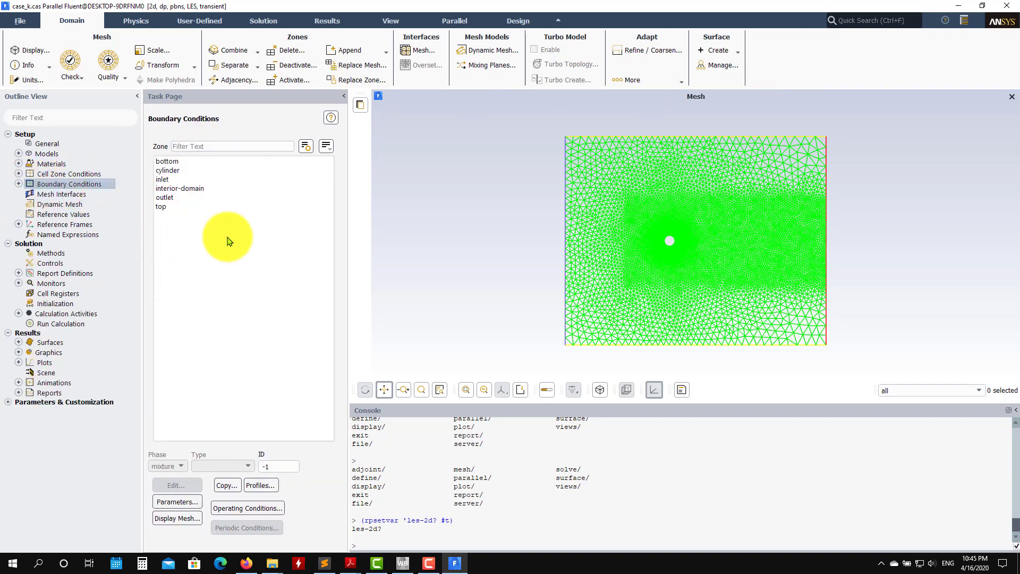
left_click(212, 180)
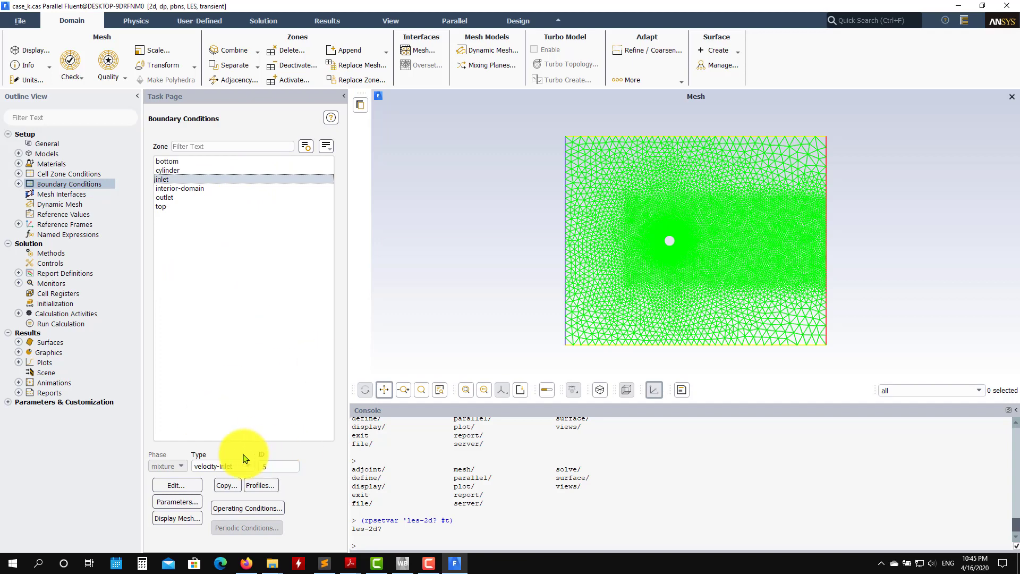
left_click(184, 486)
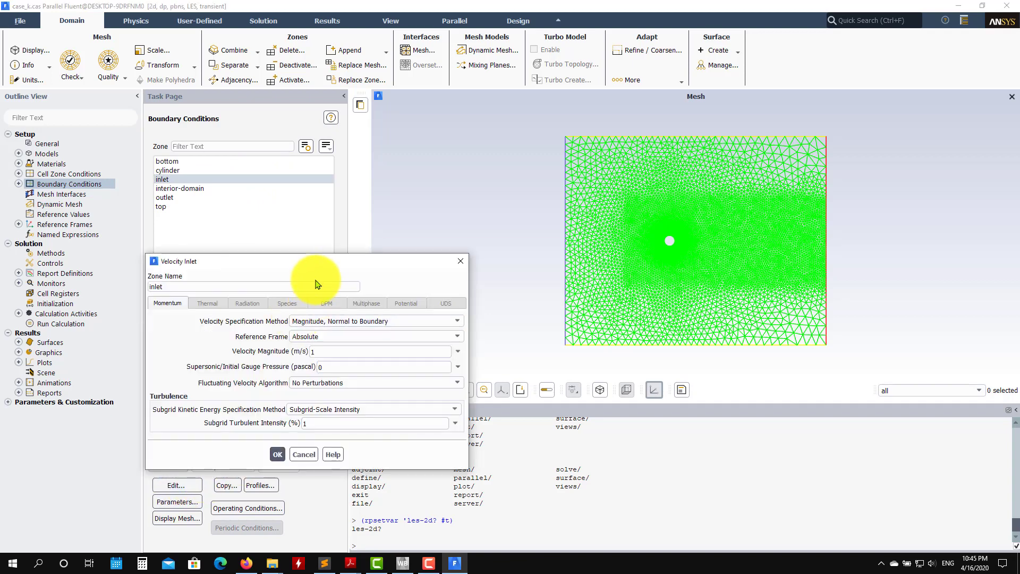
left_click_drag(237, 264, 173, 150)
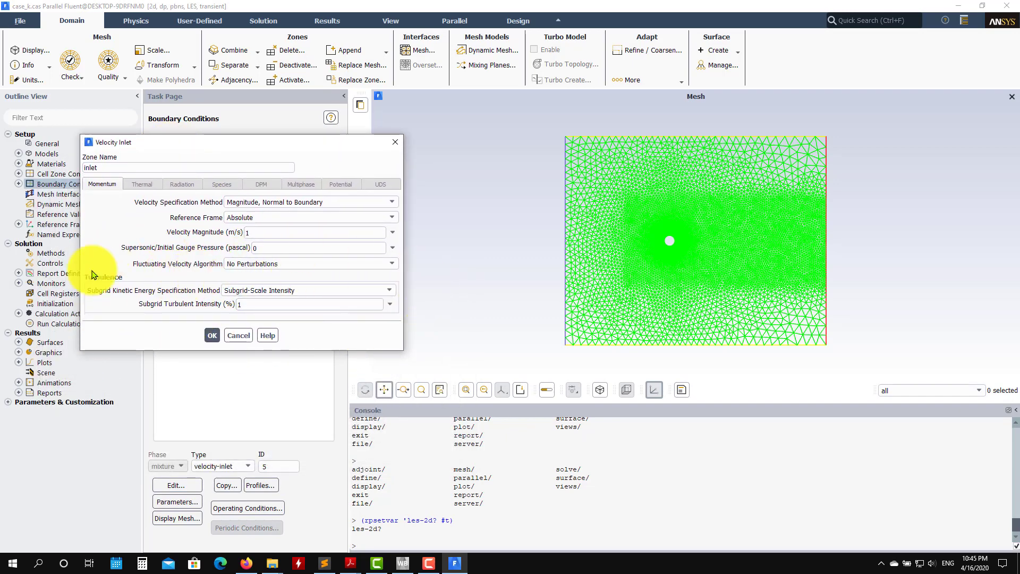
Check the inlet's subgrid kinetic energy and fluctuating velocity options, keep Subgrid-Scale Intensity and No Perturbations, and accept the settings
left_click(391, 289)
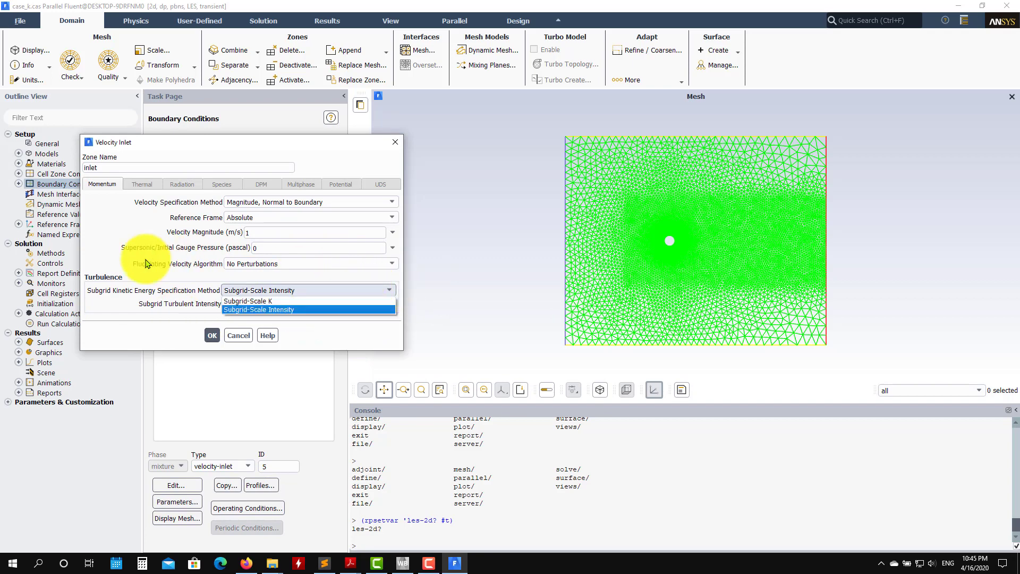
left_click(236, 310)
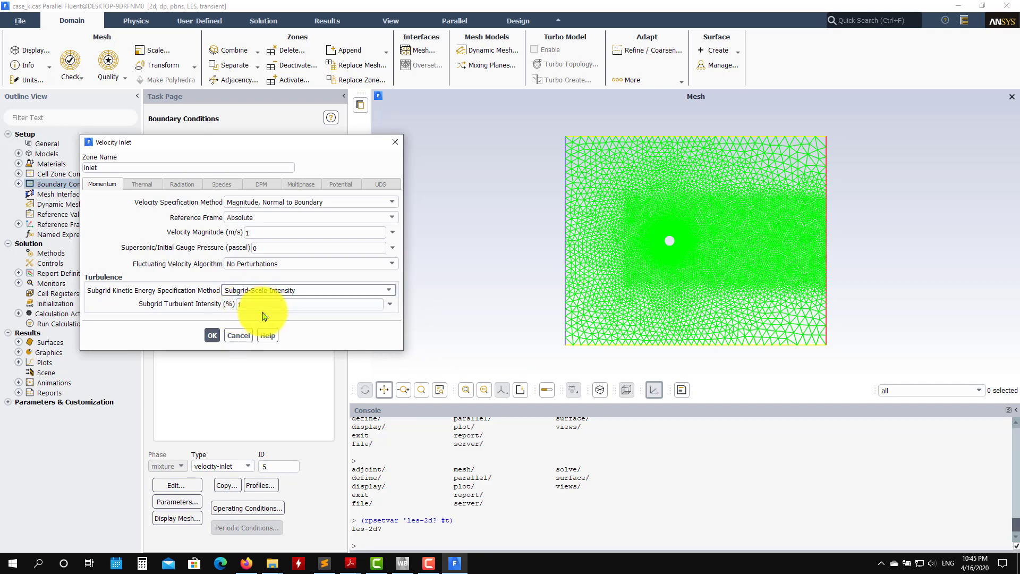
left_click(212, 335)
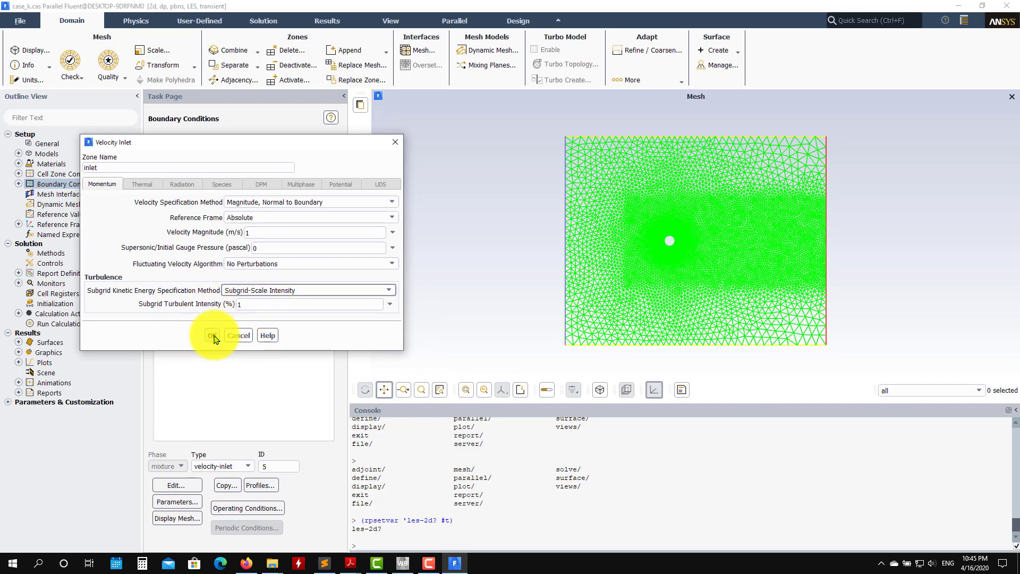
left_click(394, 264)
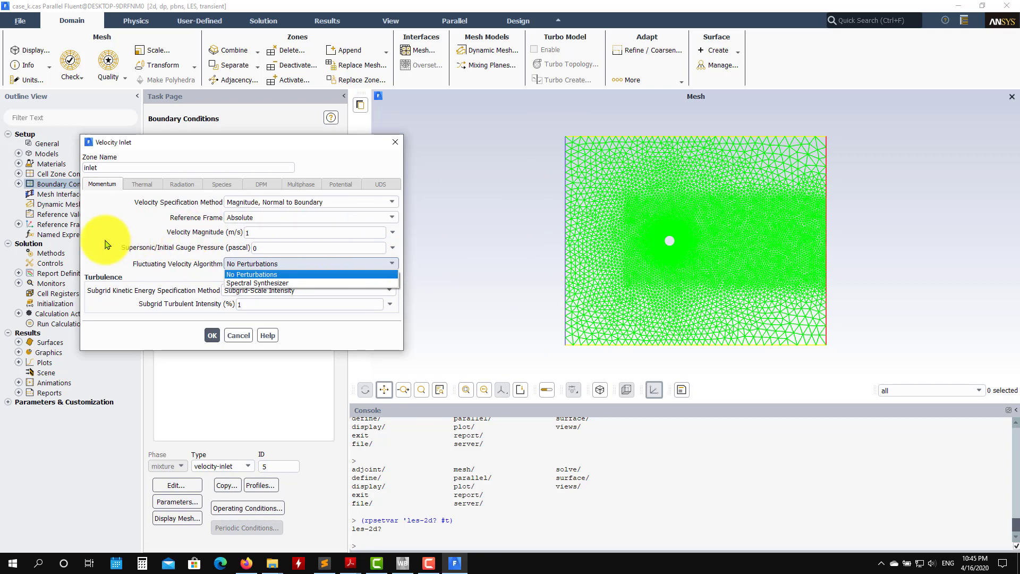
left_click(274, 274)
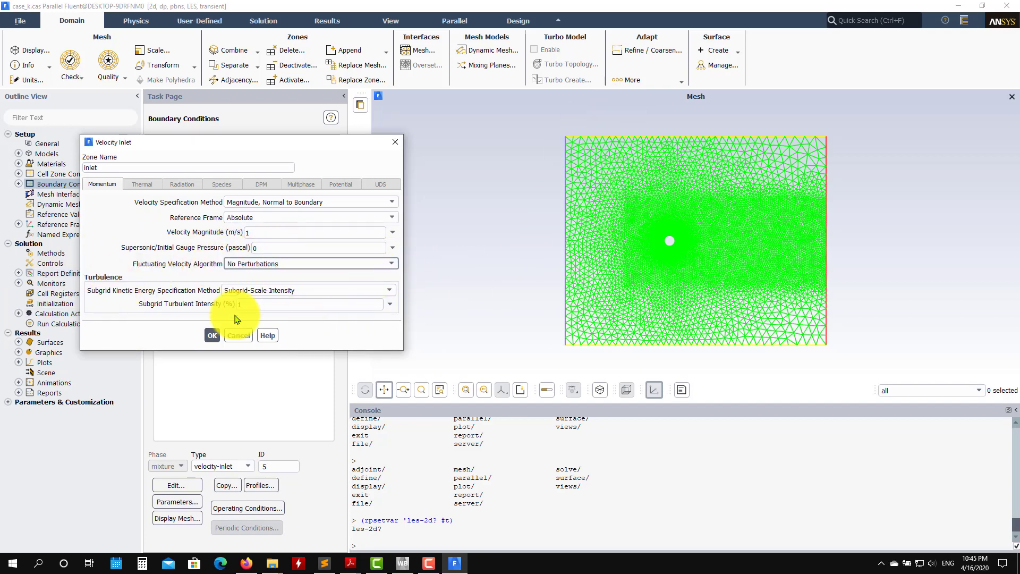
left_click(212, 335)
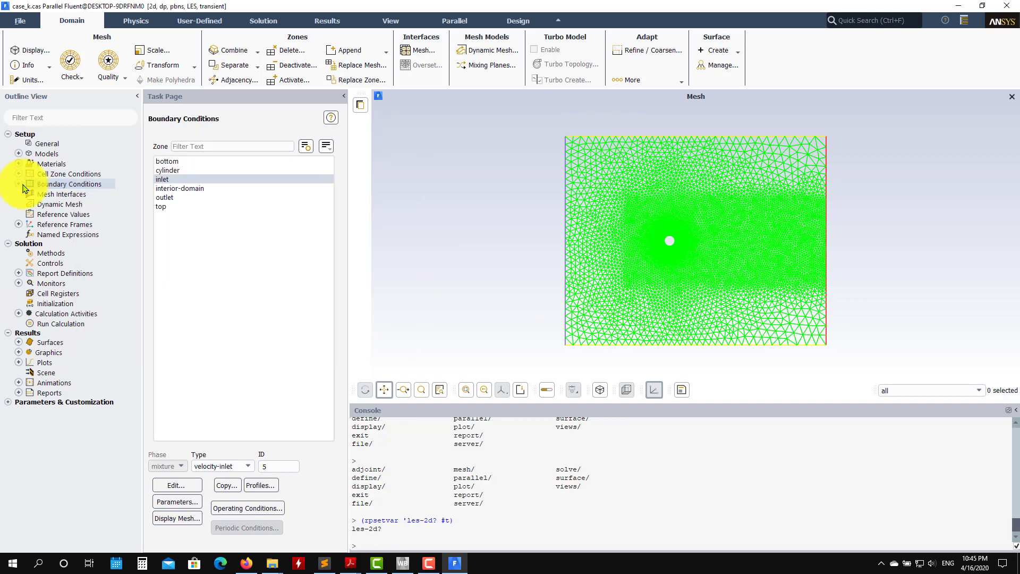
Review the pressure outlet settings of the outlet zone, including its subgrid turbulence specification, and accept them
left_click(165, 197)
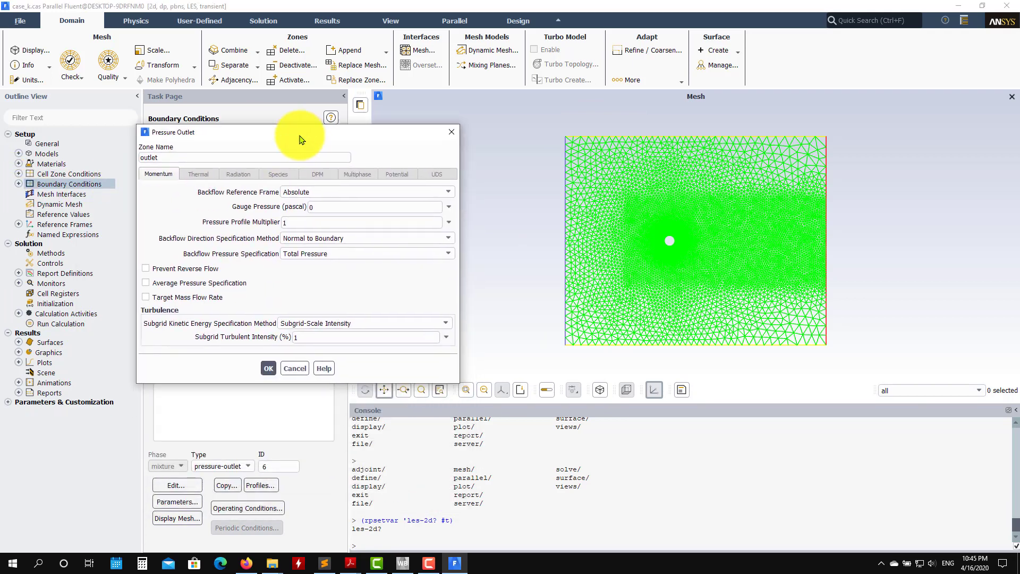
left_click_drag(299, 136, 298, 133)
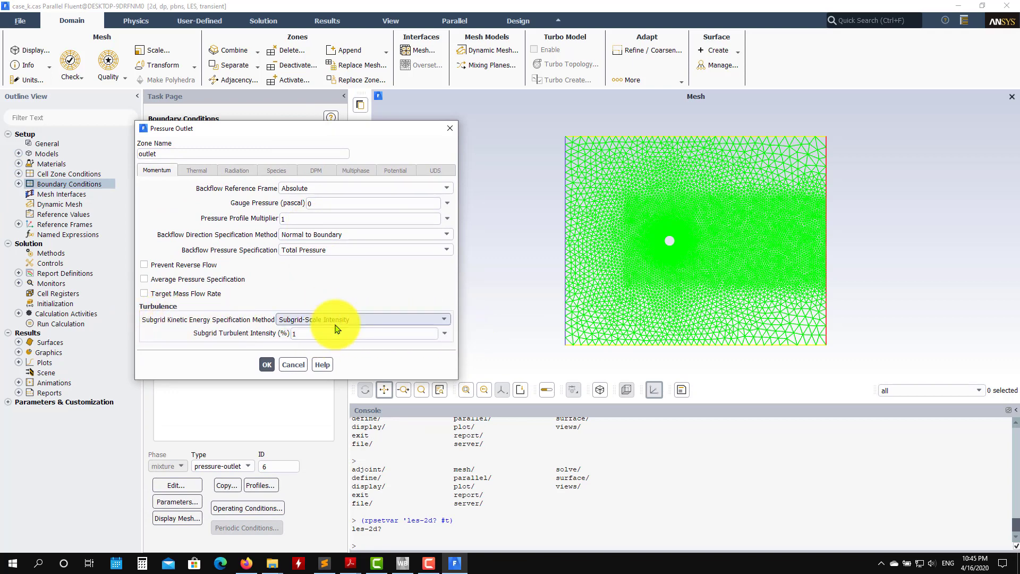
left_click(267, 365)
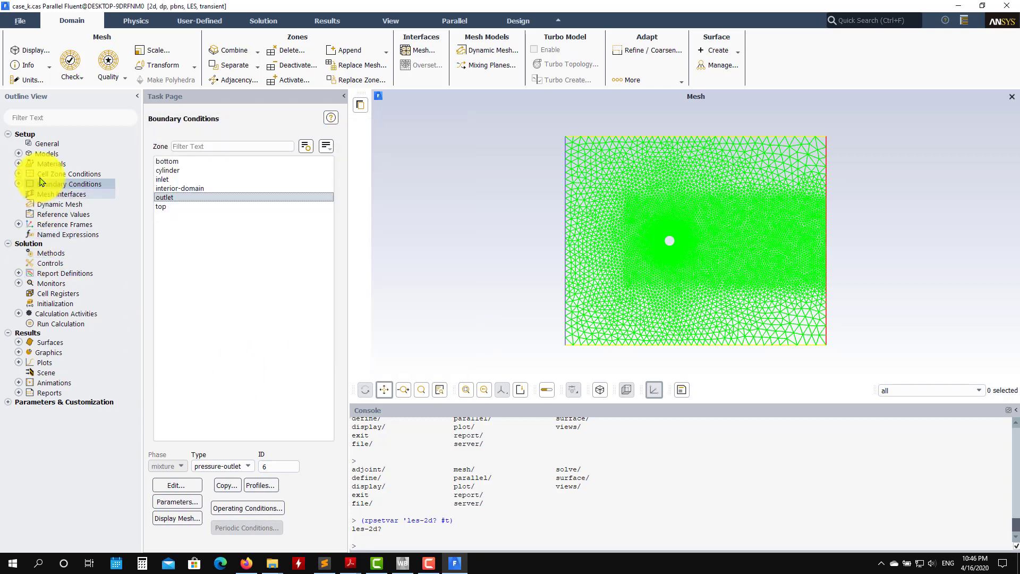
Check the boundary types of the top and cylinder zones and look over the reference values
left_click(169, 206)
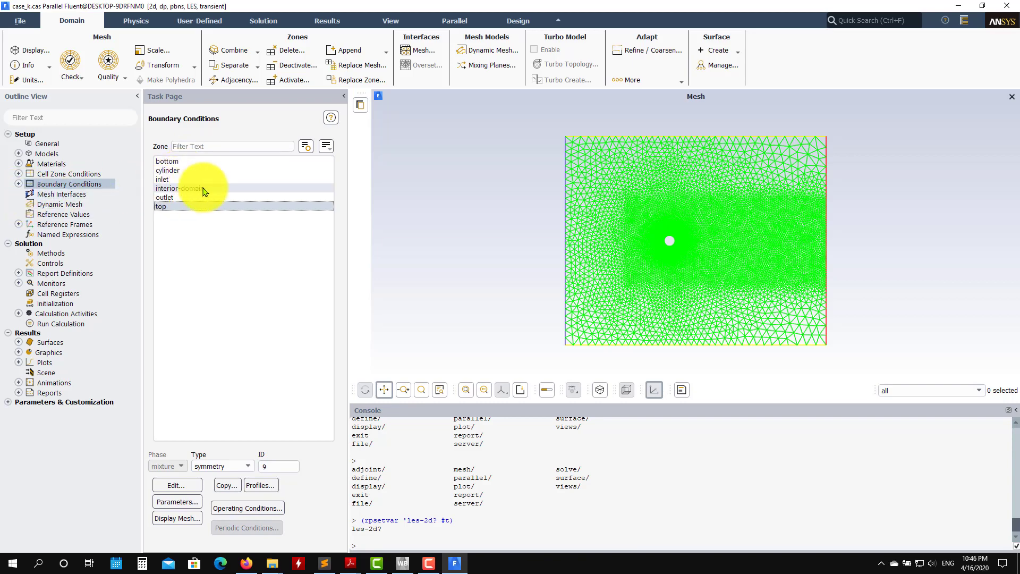
left_click(178, 170)
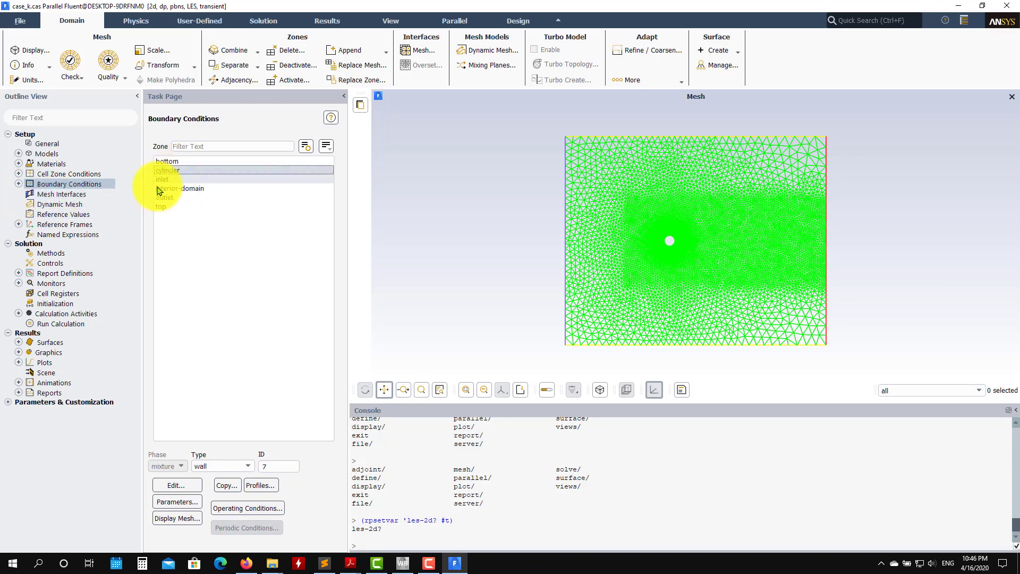
left_click(53, 215)
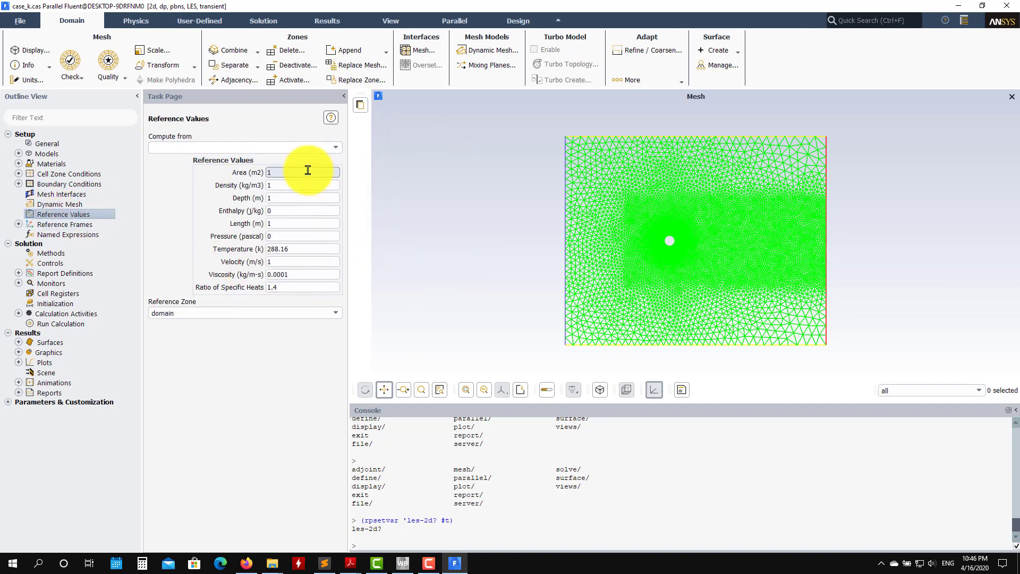
Review the solution methods and the pressure-velocity coupling schemes available with non-iterative time advancement
left_click(53, 244)
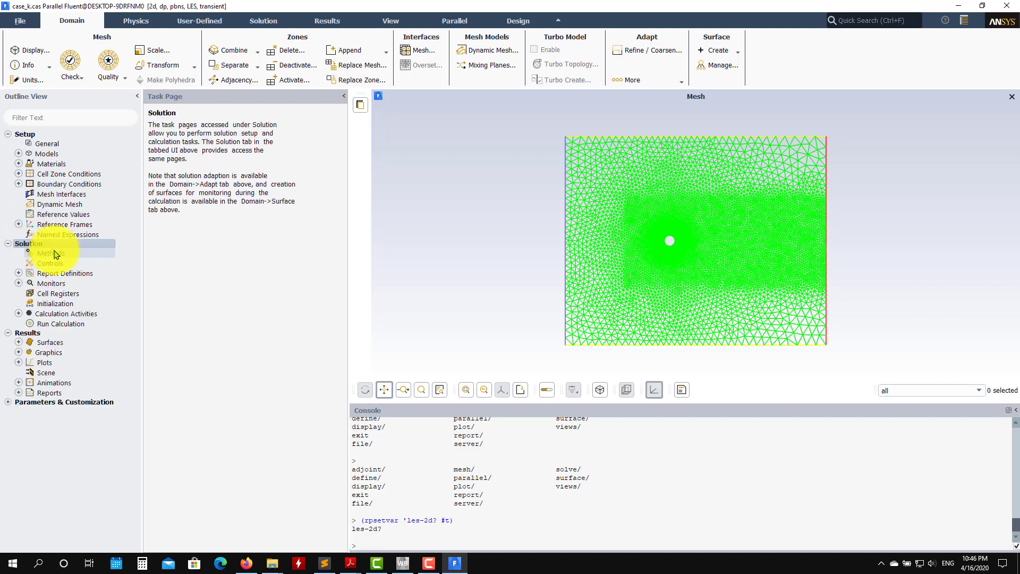
left_click(60, 253)
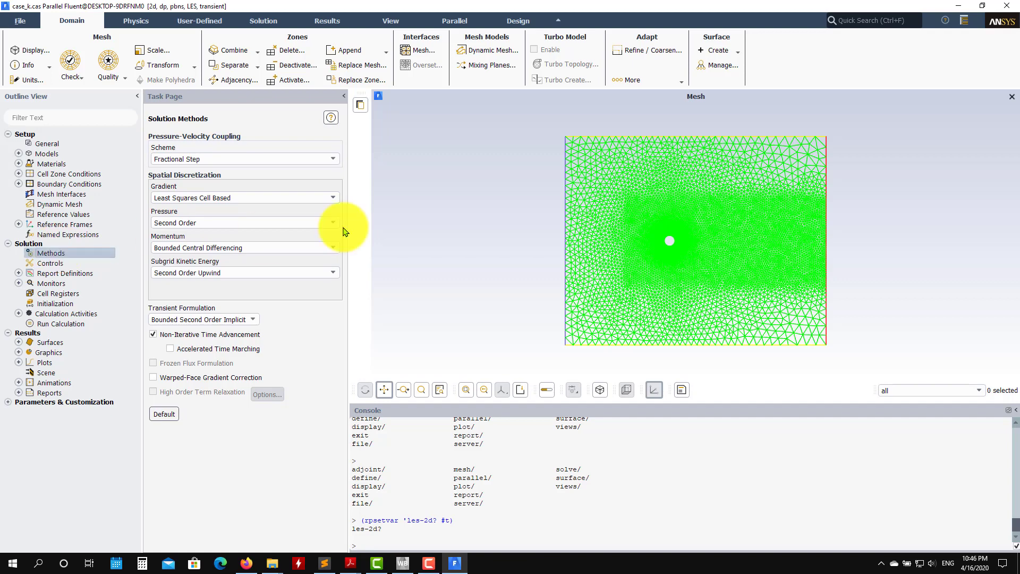
left_click(333, 160)
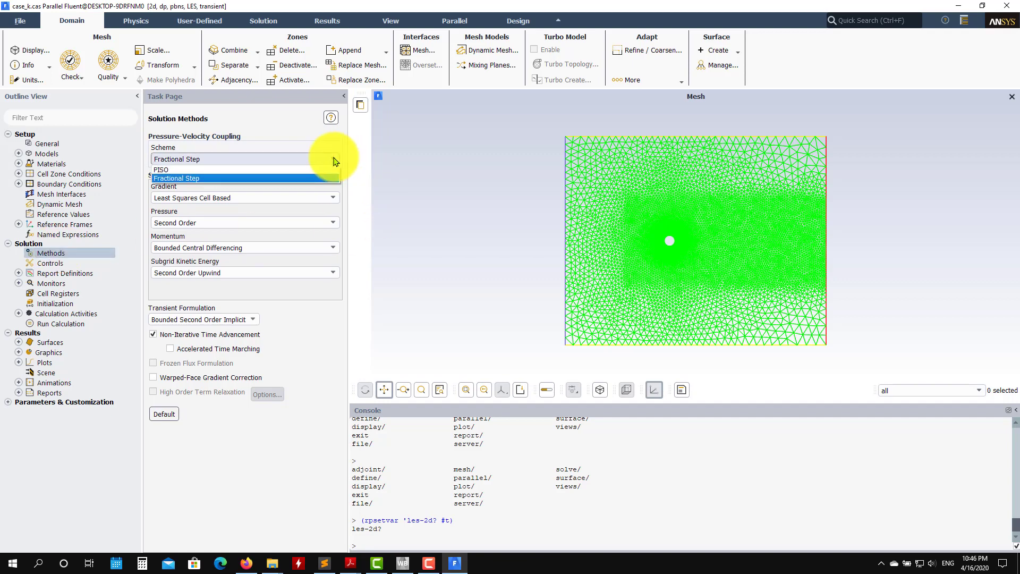
left_click(276, 110)
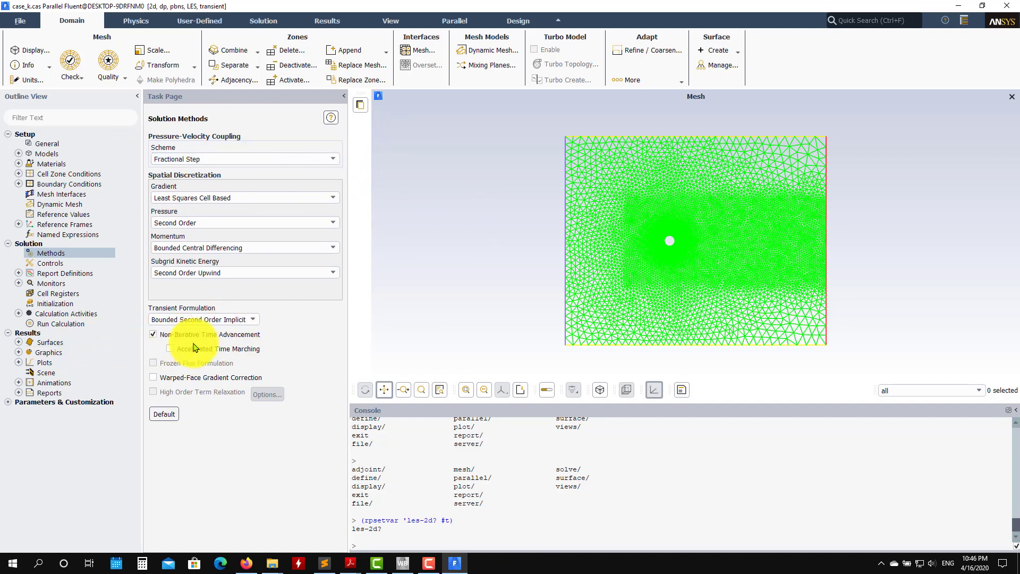
Compare the coupling schemes offered without and with non-iterative time advancement, ending with it enabled and Fractional Step selected
left_click(166, 337)
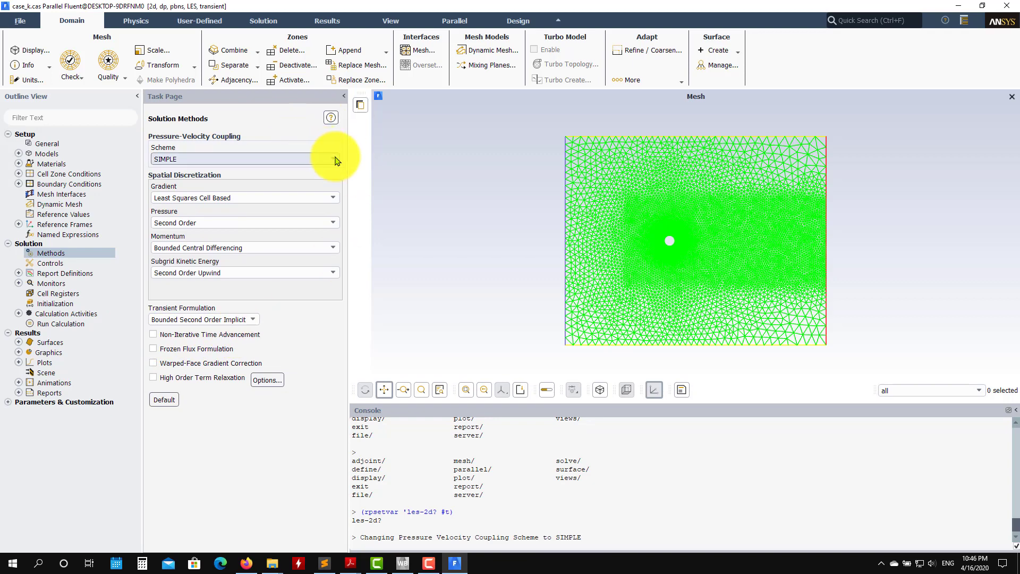
left_click(336, 160)
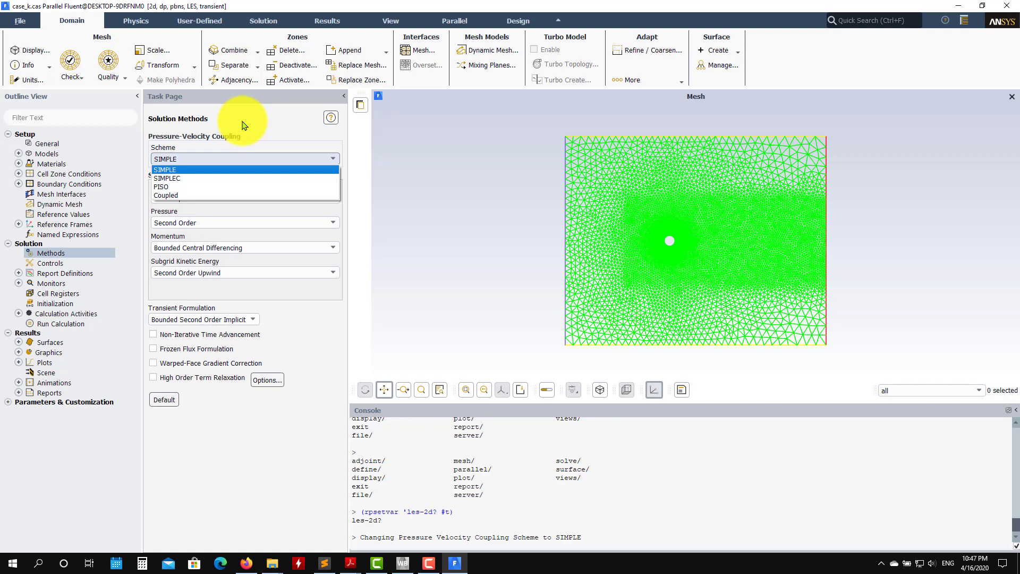
left_click(245, 338)
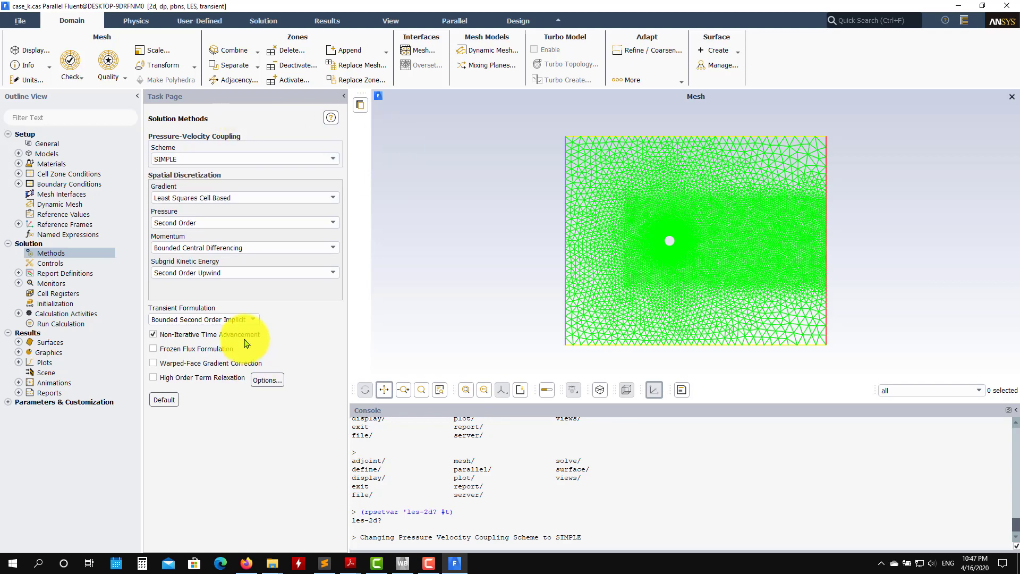
left_click(245, 338)
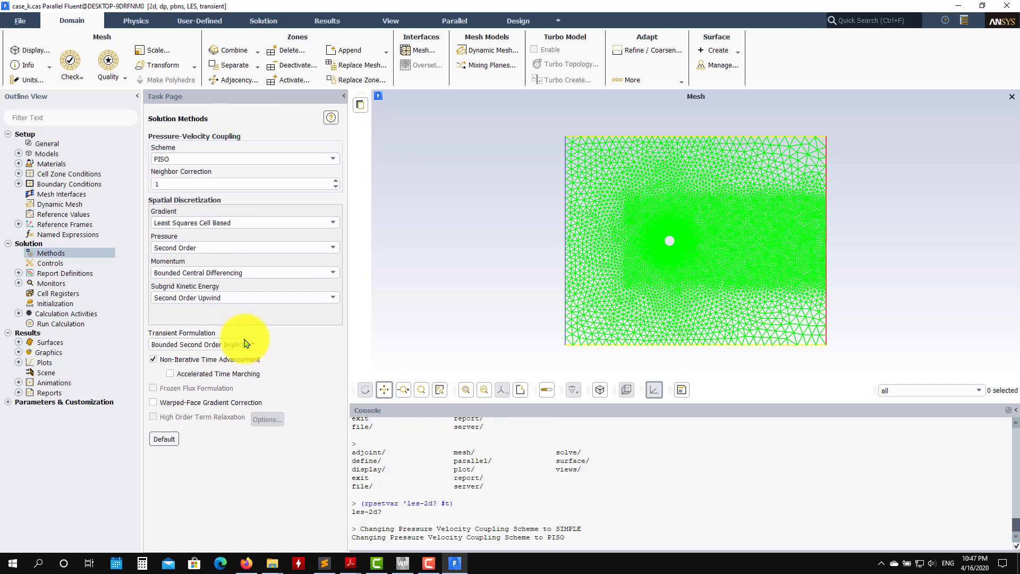
left_click(330, 159)
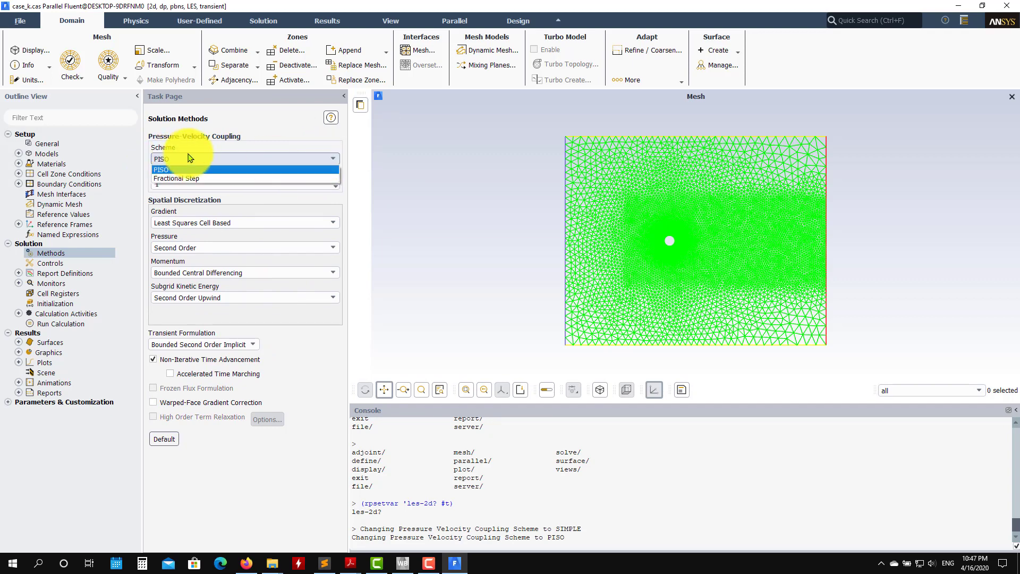
left_click(210, 178)
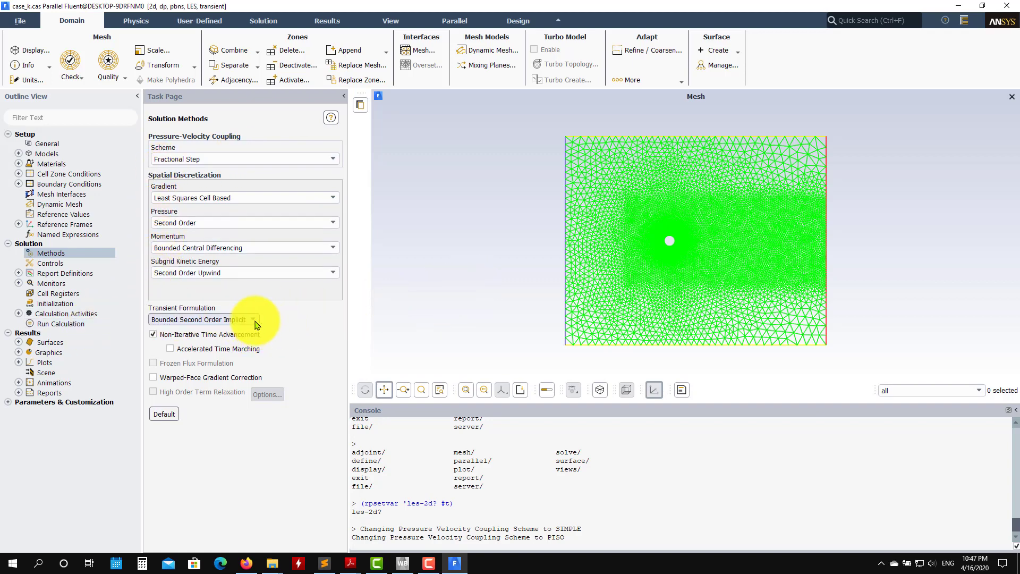
Inspect the relaxation factors, then the multigrid and expert settings of the advanced solution controls
left_click(46, 263)
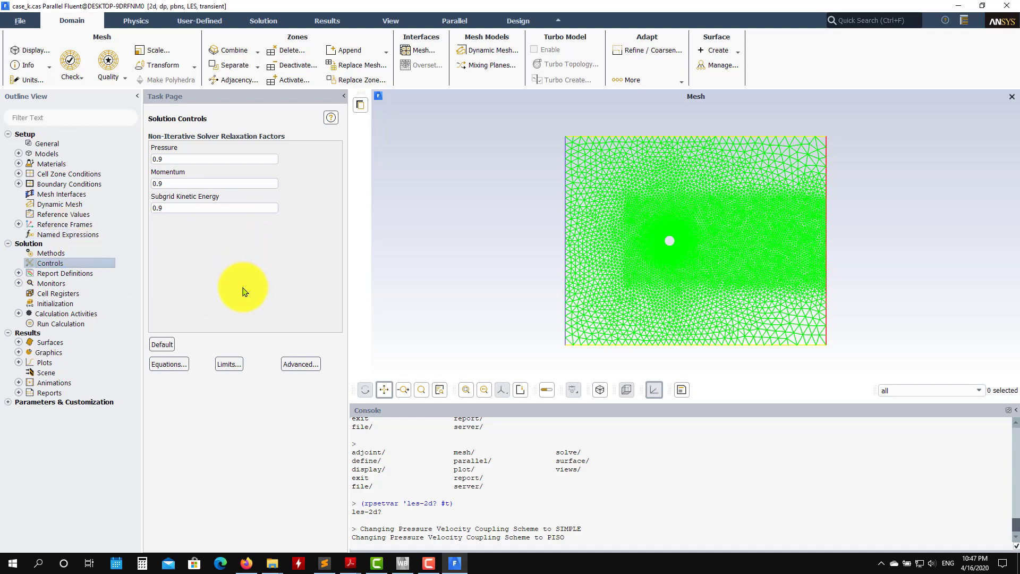
left_click(301, 364)
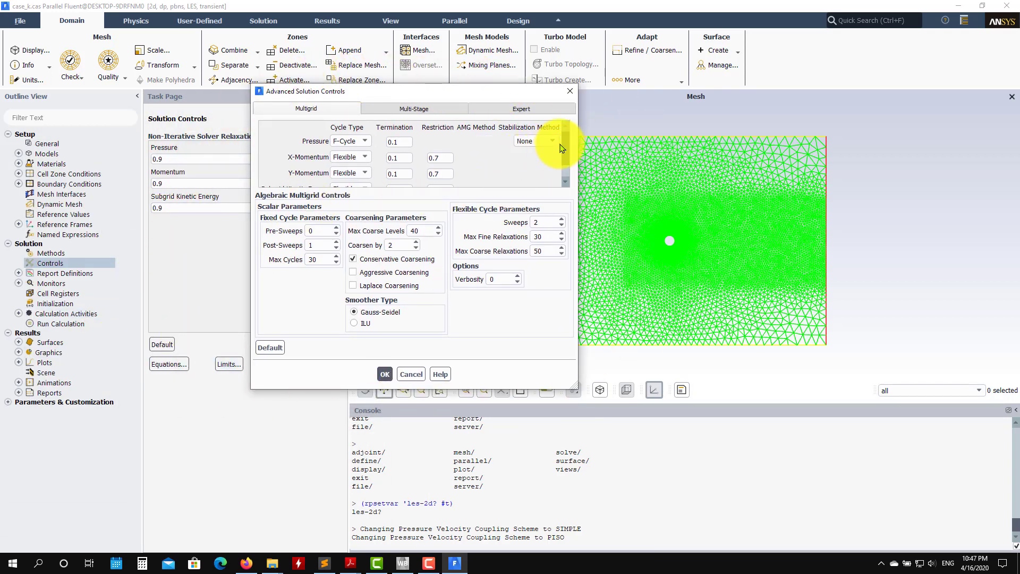
scroll(566, 148, "down", 2)
left_click_drag(573, 381, 593, 480)
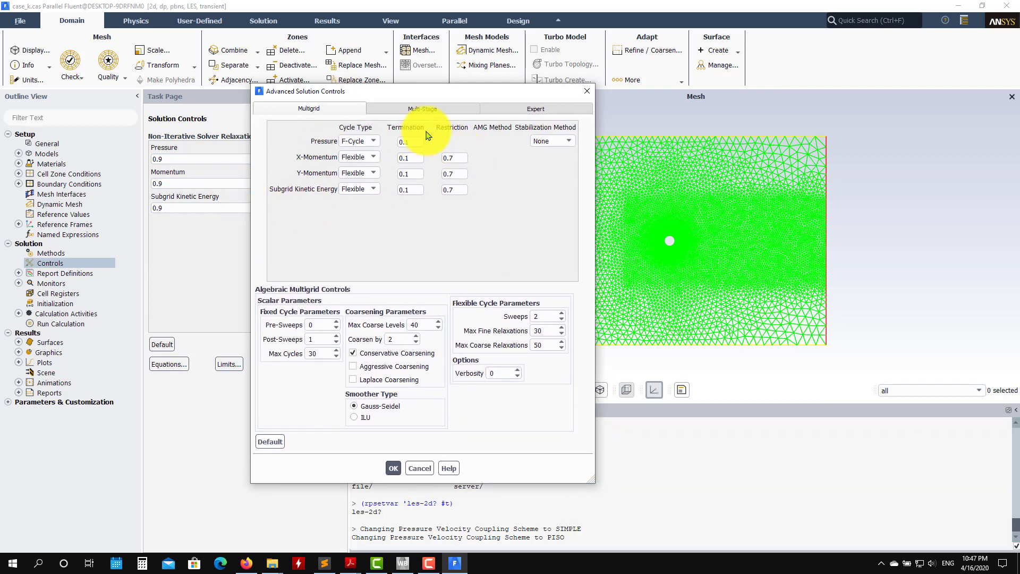
left_click(514, 111)
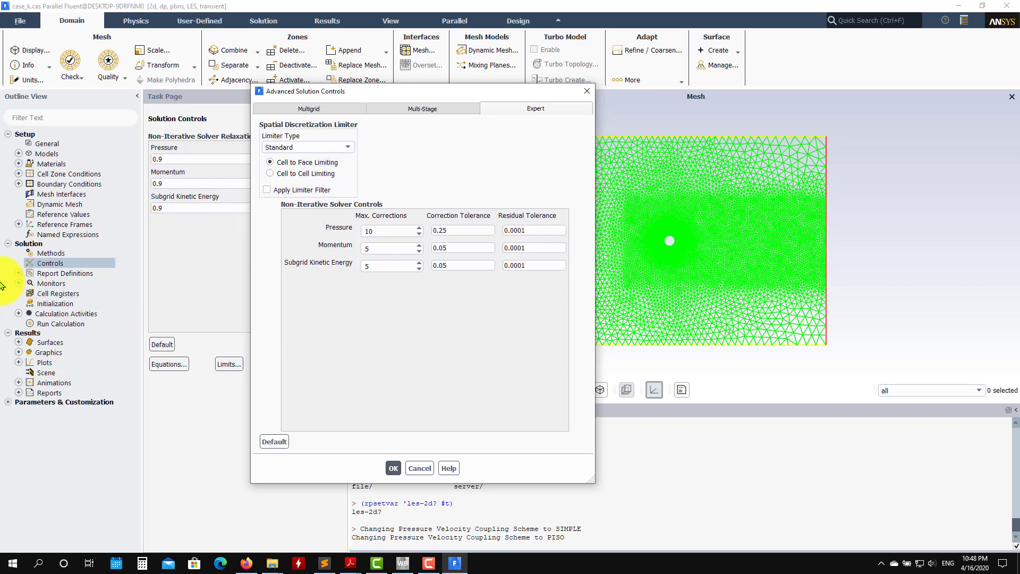
Check the convergence criteria in the residual monitors and close them without changes
left_click(18, 284)
left_click(58, 295)
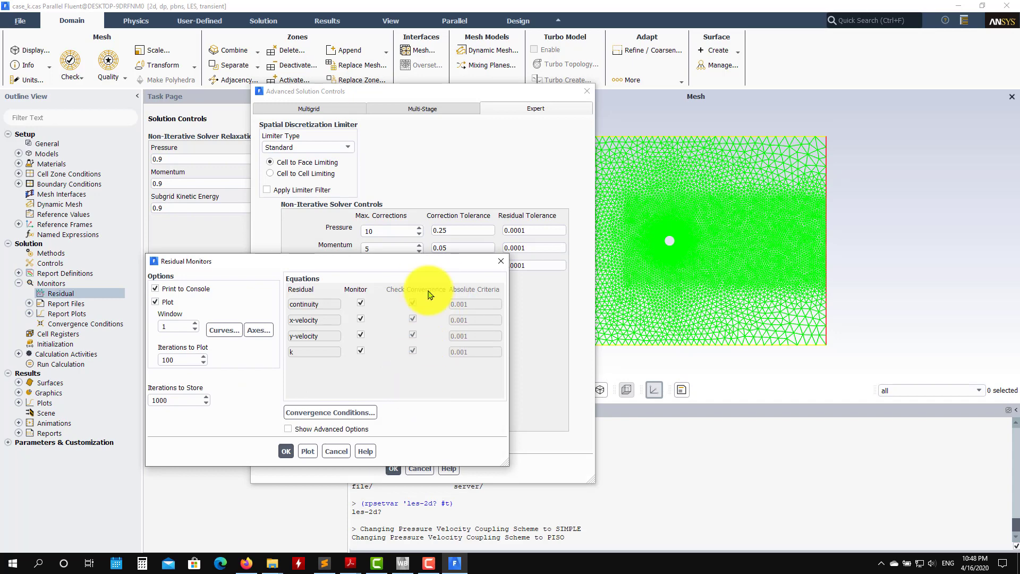
left_click(336, 451)
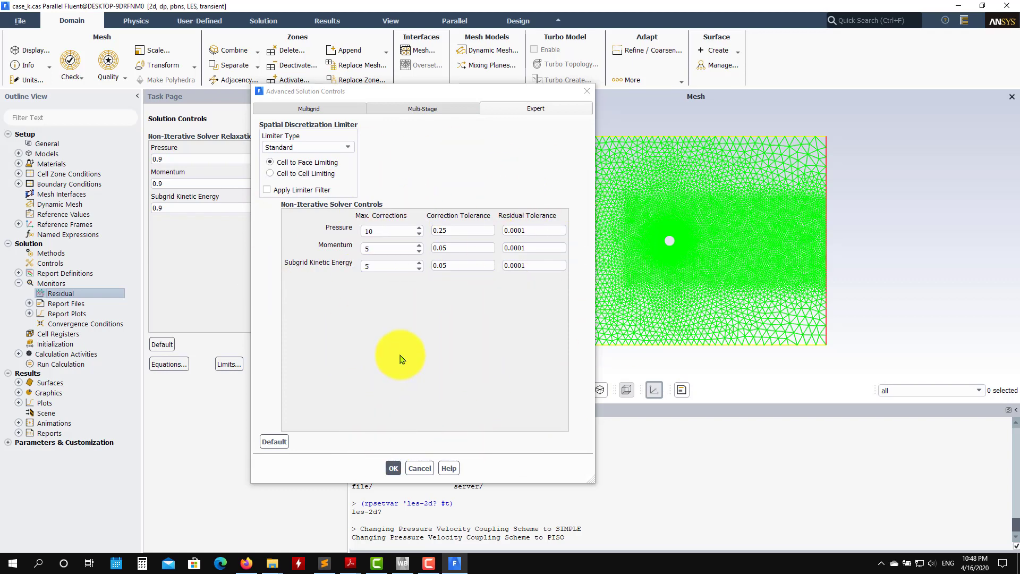
Set the non-iterative solver's pressure correction tolerance to 0.05 and accept the advanced solution controls
left_click(442, 232)
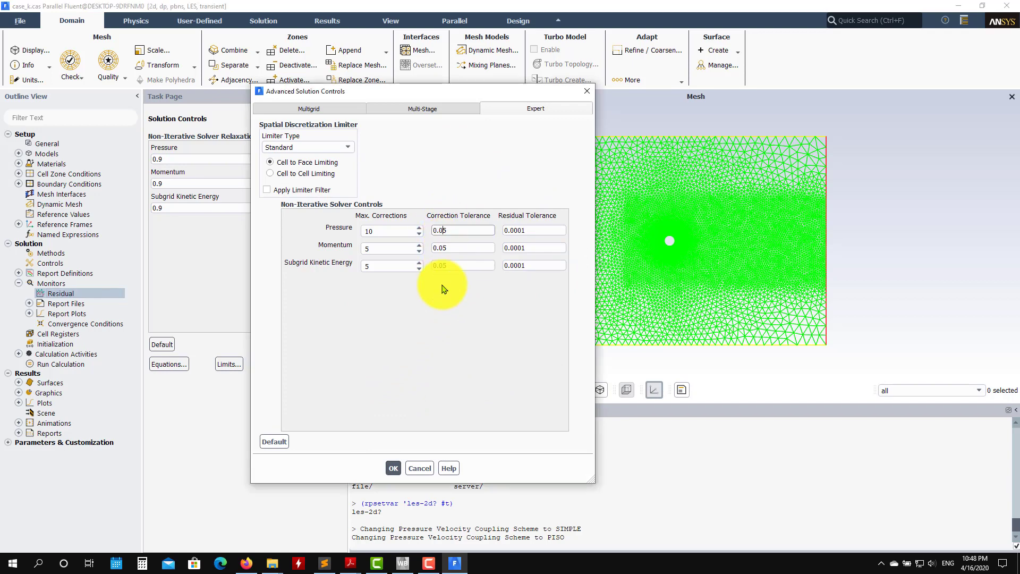
left_click(393, 468)
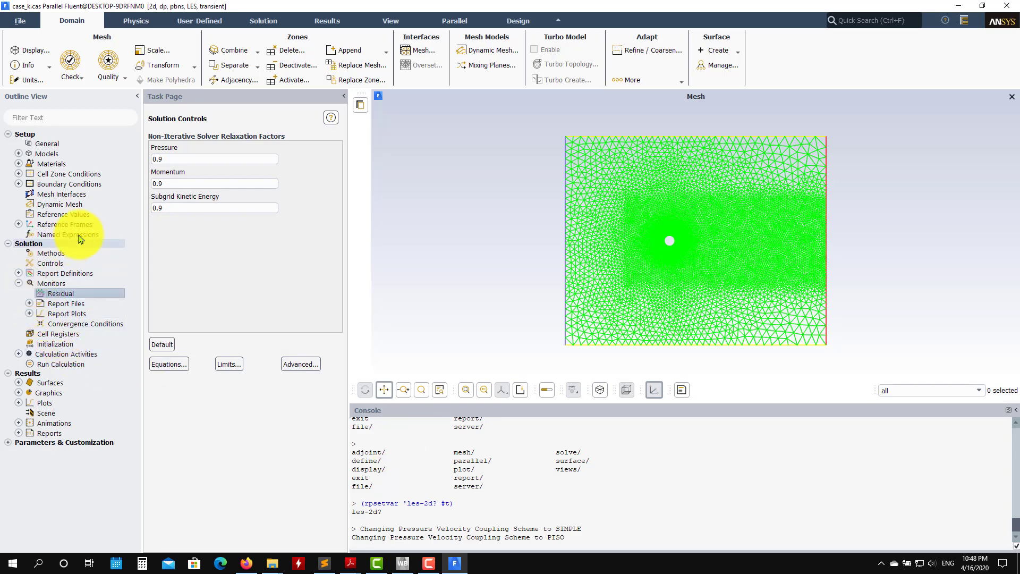
Review the report definitions of the case, close their dialog without changes and list the individual definitions
left_click(34, 264)
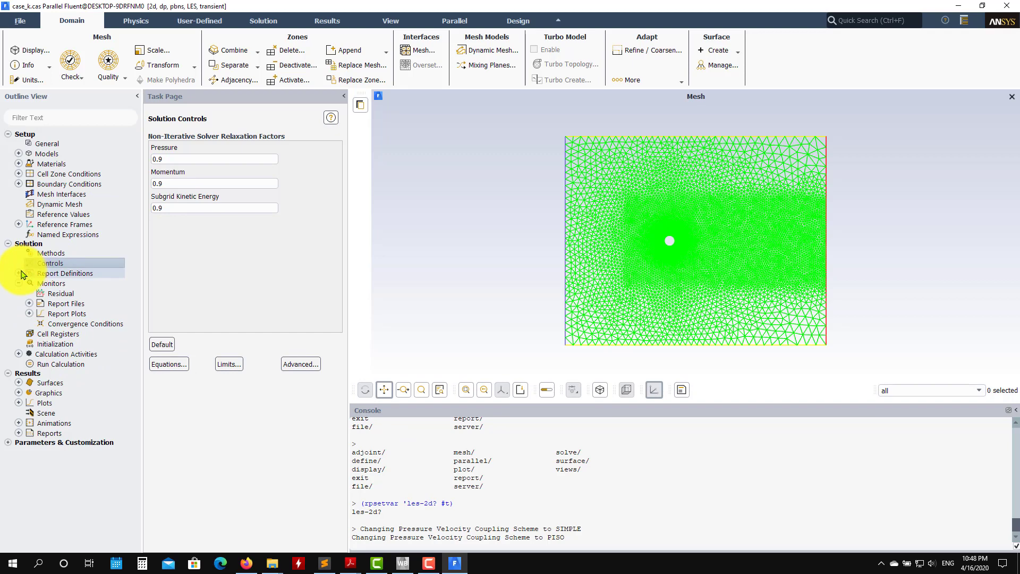
left_click(18, 274)
double_click(68, 274)
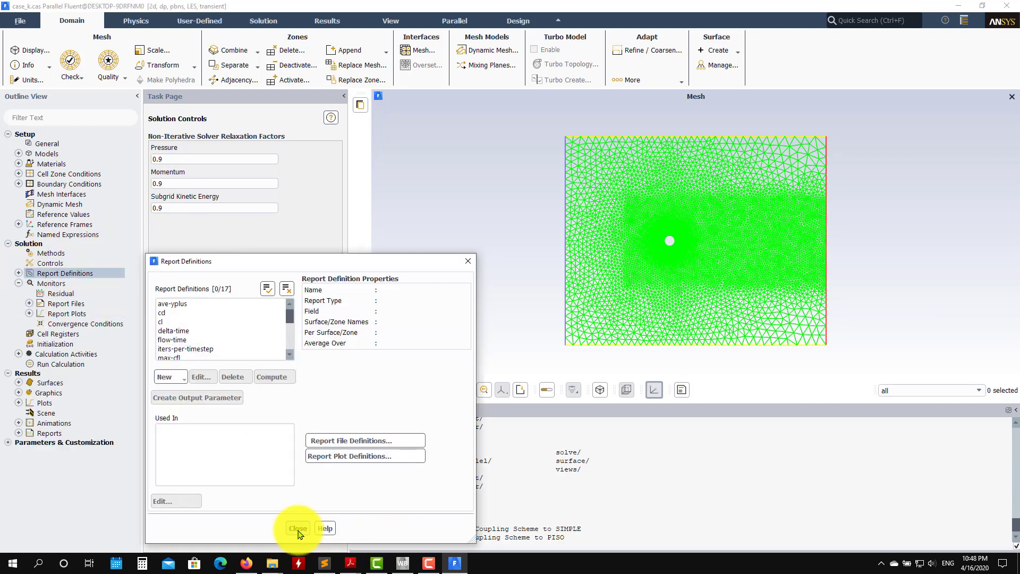
left_click(294, 531)
left_click(18, 273)
scroll(85, 223, "down", 2)
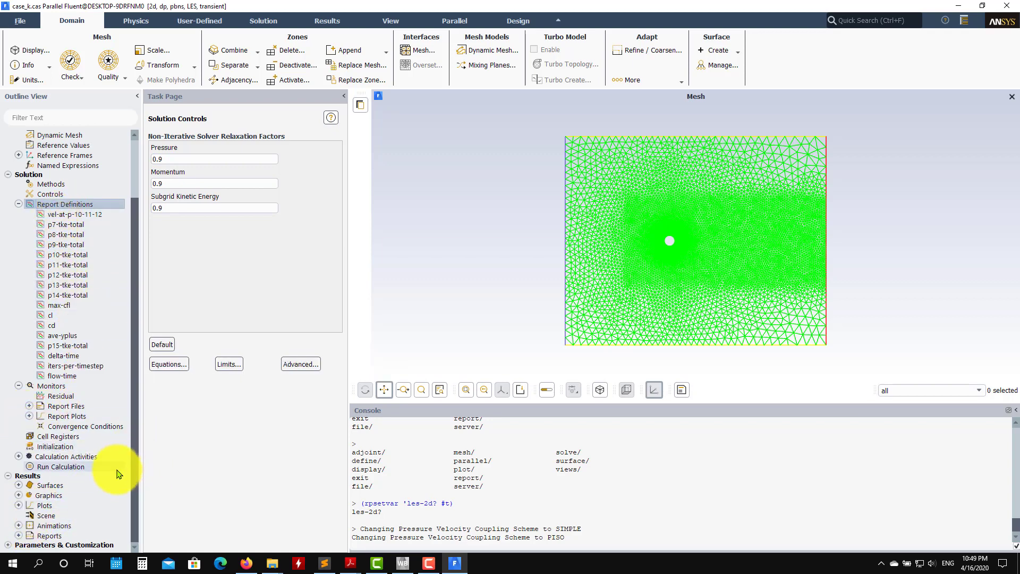
Add line-18 to the surfaces of mesh-1 and display it with the line surfaces, point surfaces and cylinder wall
left_click(18, 496)
double_click(68, 515)
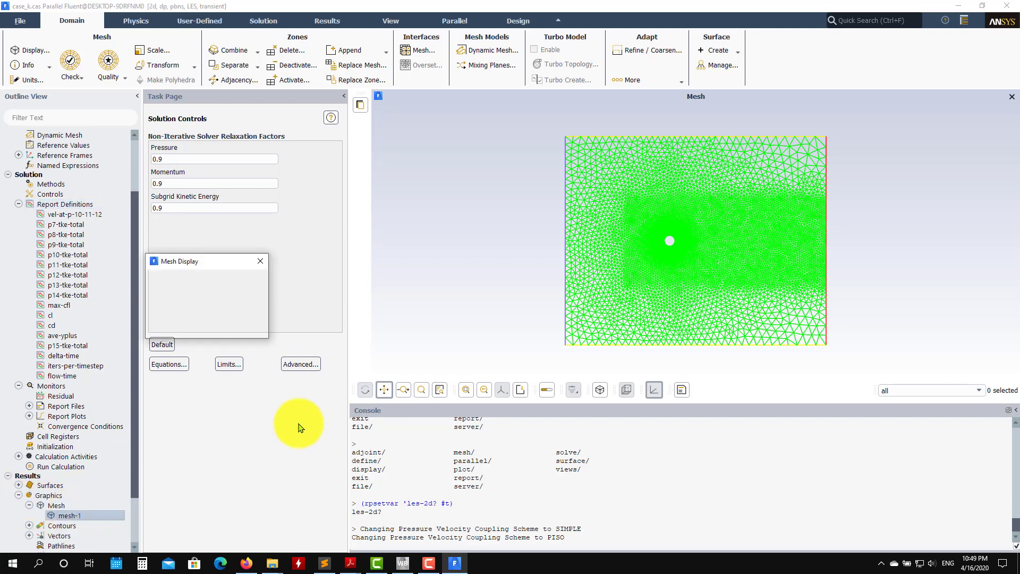
left_click_drag(316, 265, 269, 136)
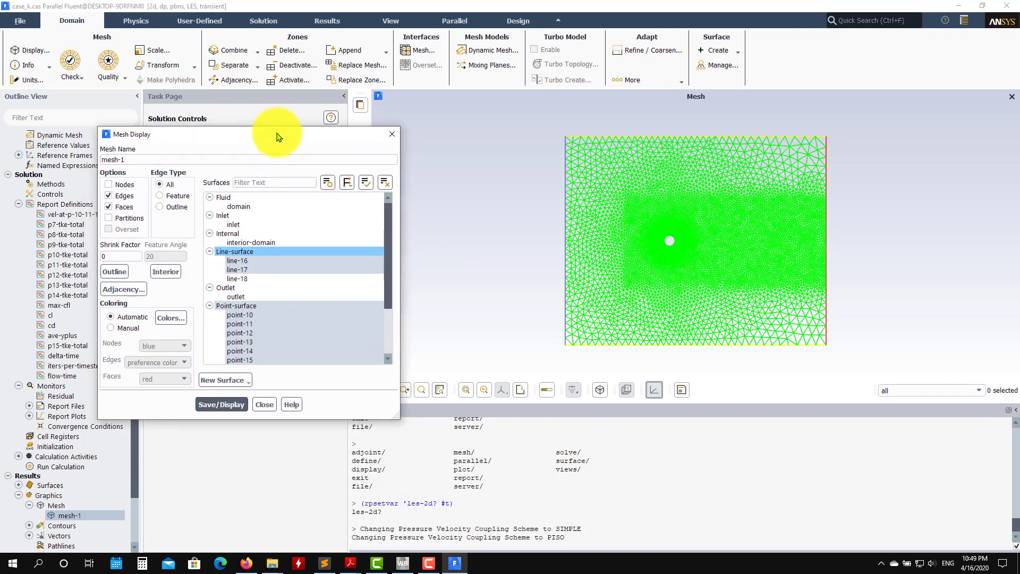
left_click(242, 278)
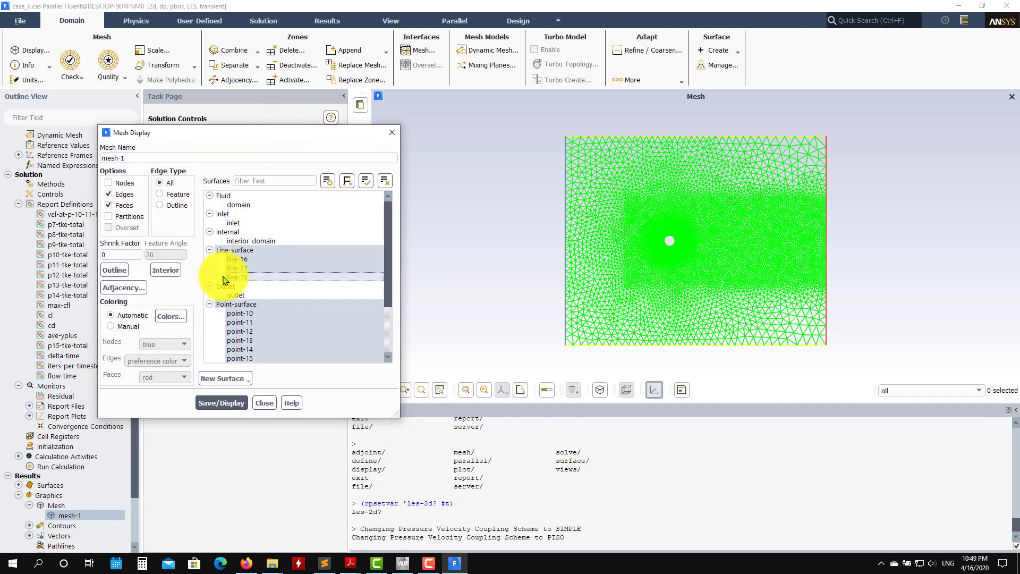
scroll(386, 310, "down", 1)
scroll(386, 310, "down", 3)
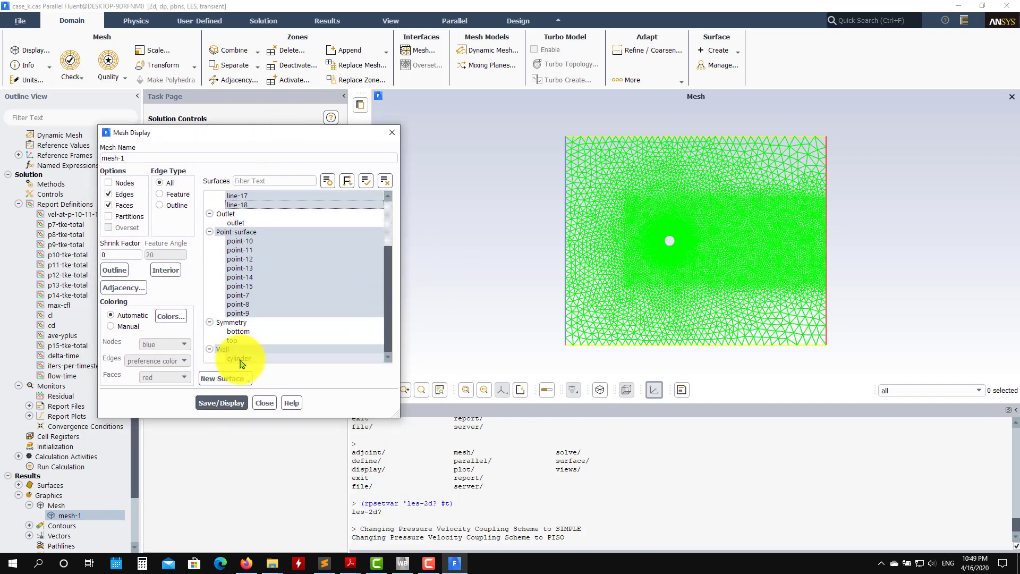
left_click(218, 403)
Examine the sampling points and lines around and behind the cylinder, including the line above its upper edge, and close the mesh display settings
scroll(712, 273, "up", 5)
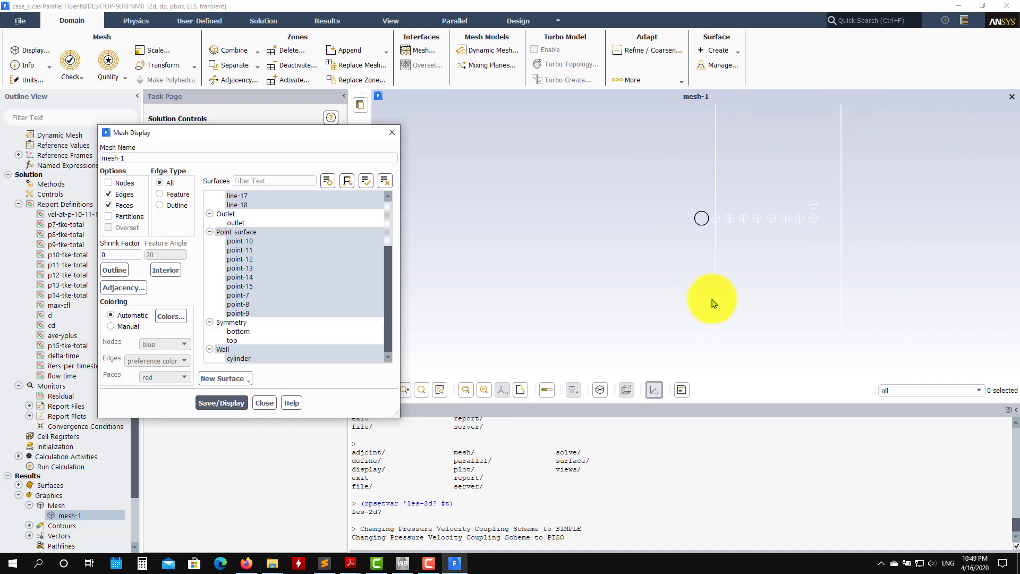
scroll(698, 206, "down", 3)
scroll(701, 236, "up", 5)
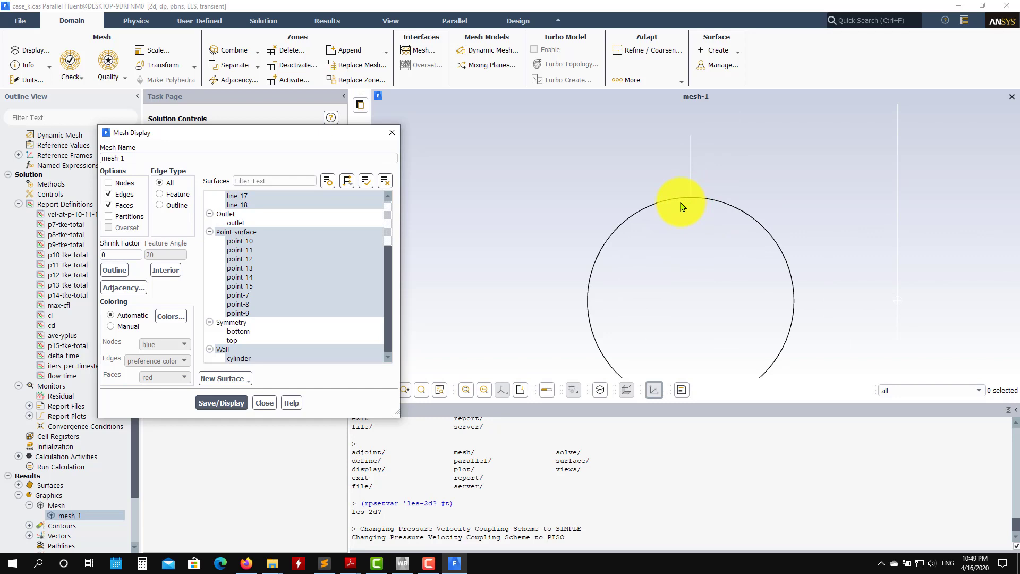
scroll(759, 258, "down", 4)
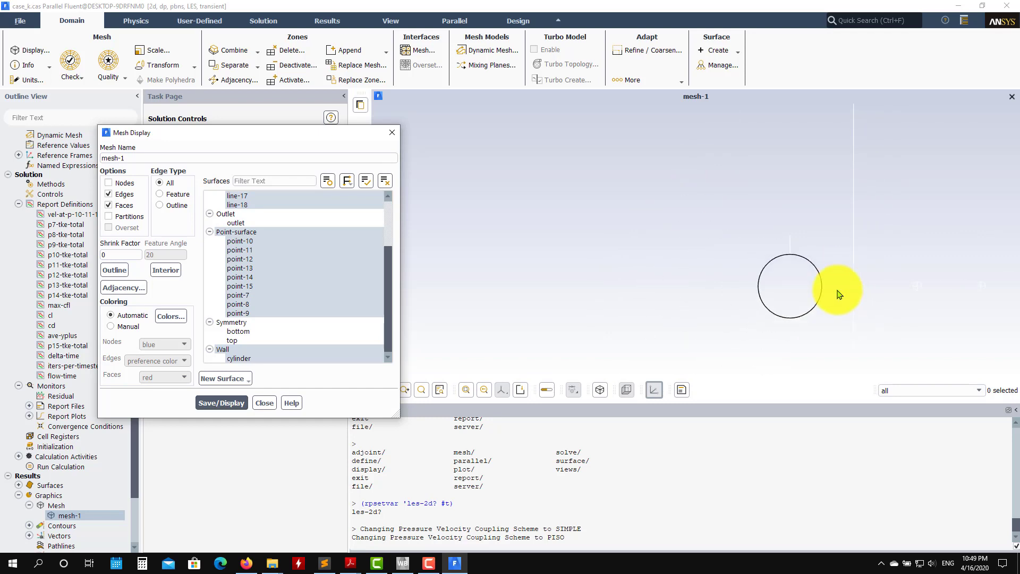
middle_click(908, 304)
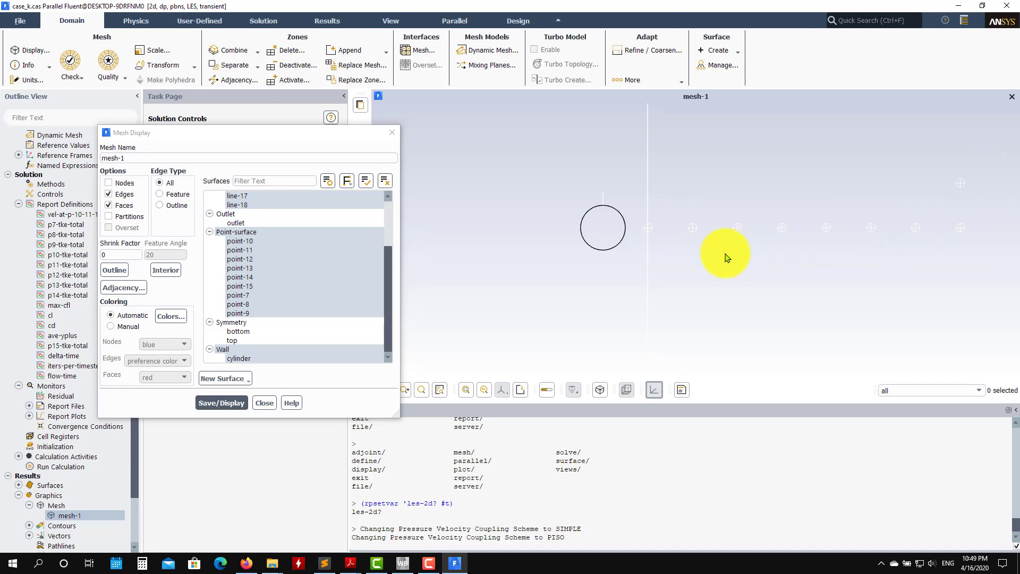
scroll(797, 309, "down", 3)
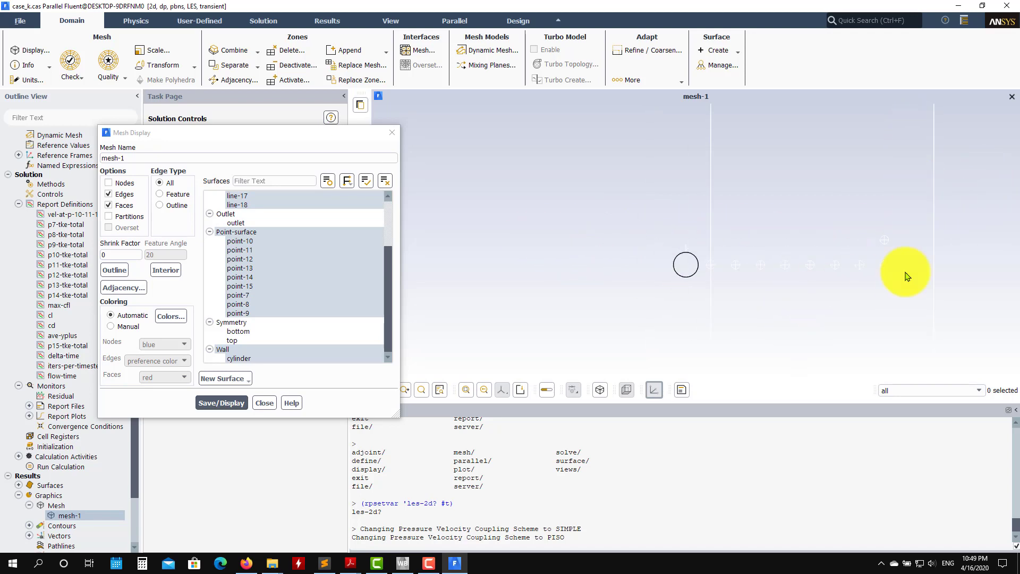
scroll(720, 305, "up", 2)
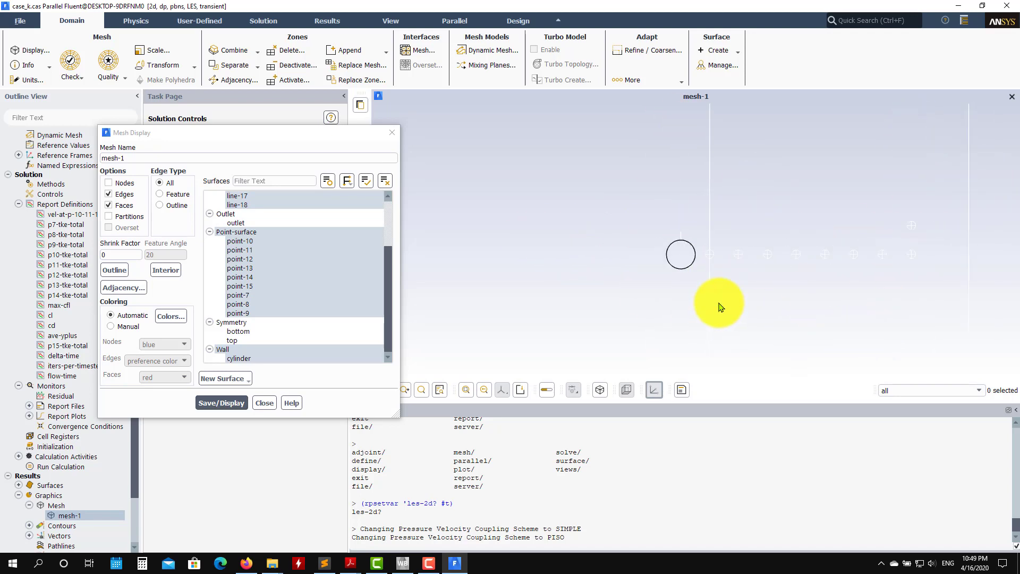
scroll(719, 297, "down", 4)
scroll(702, 258, "up", 2)
scroll(703, 260, "up", 6)
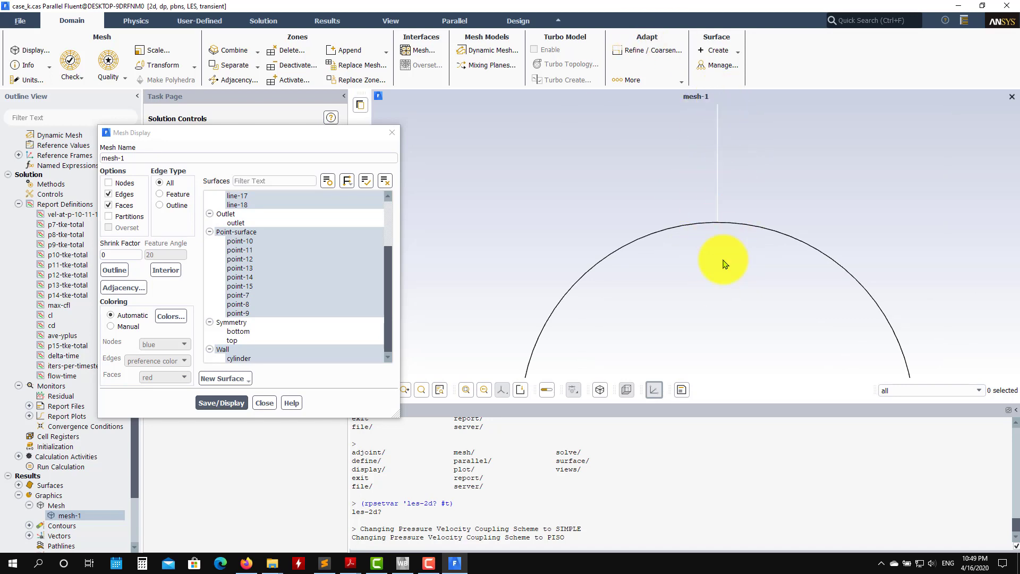
scroll(723, 264, "up", 5)
scroll(737, 285, "up", 5)
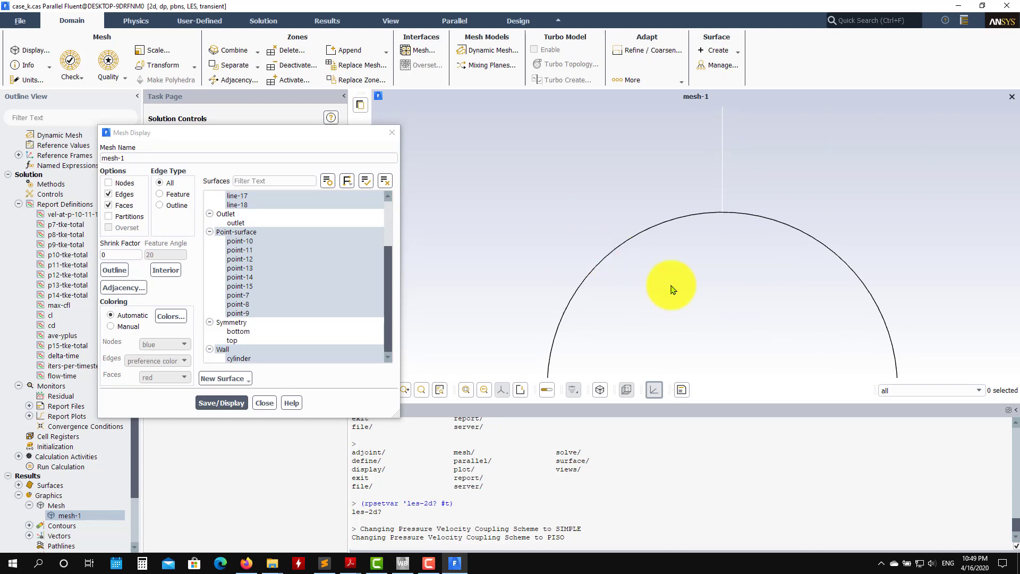
scroll(680, 284, "down", 12)
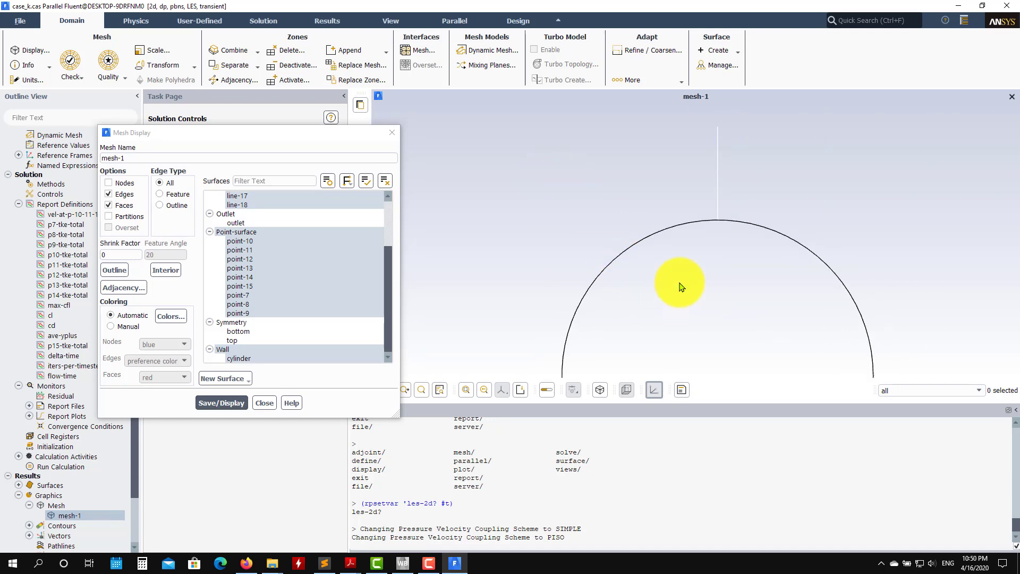
scroll(707, 305, "up", 9)
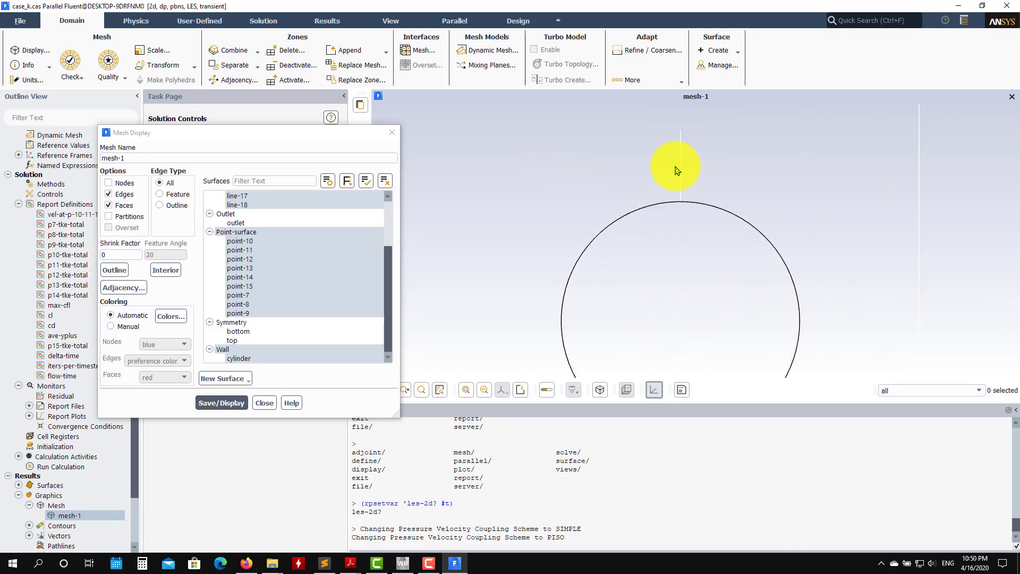
scroll(685, 158, "up", 2)
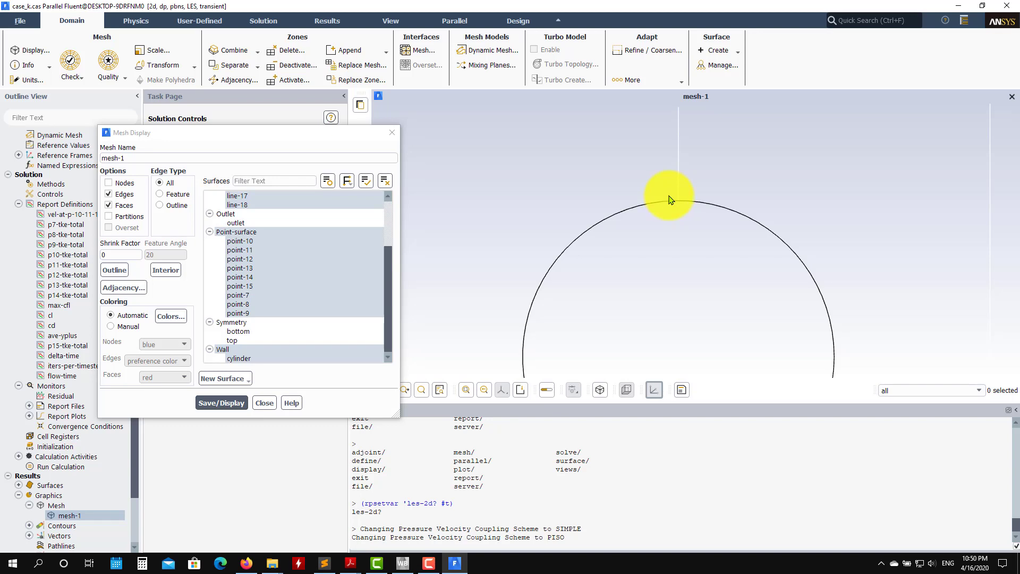
scroll(680, 218, "down", 8)
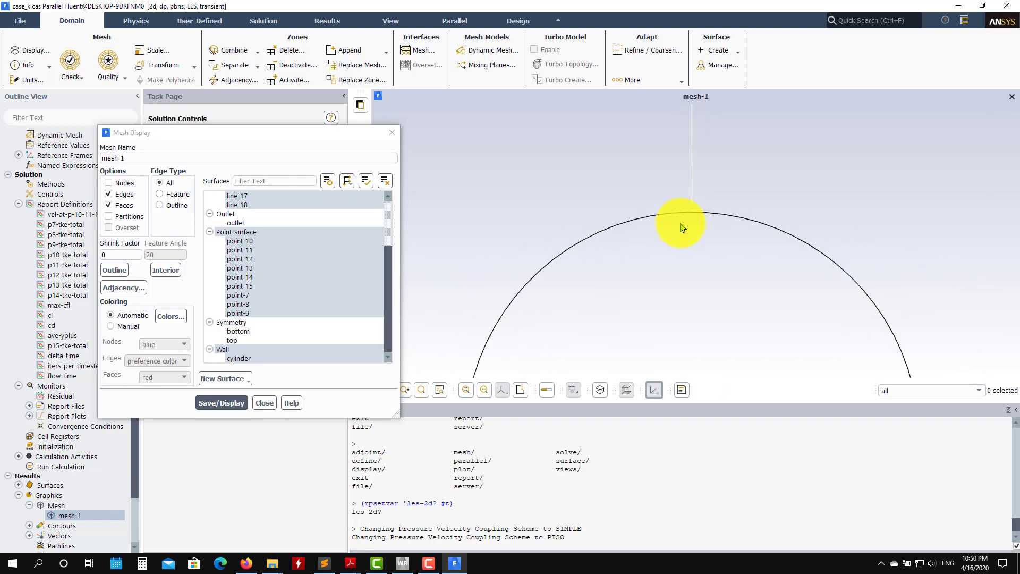
scroll(824, 271, "down", 4)
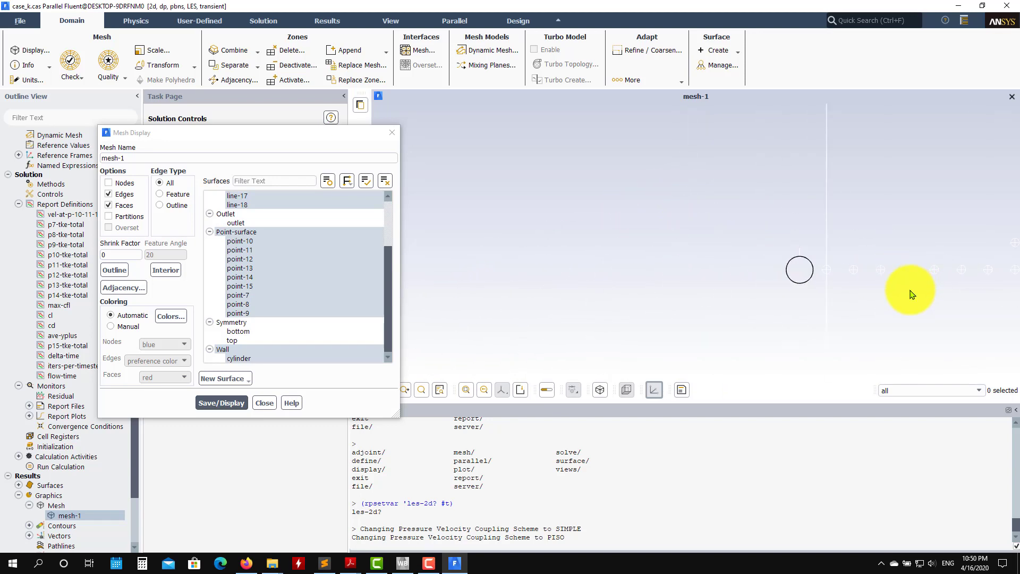
left_click_drag(911, 294, 855, 275)
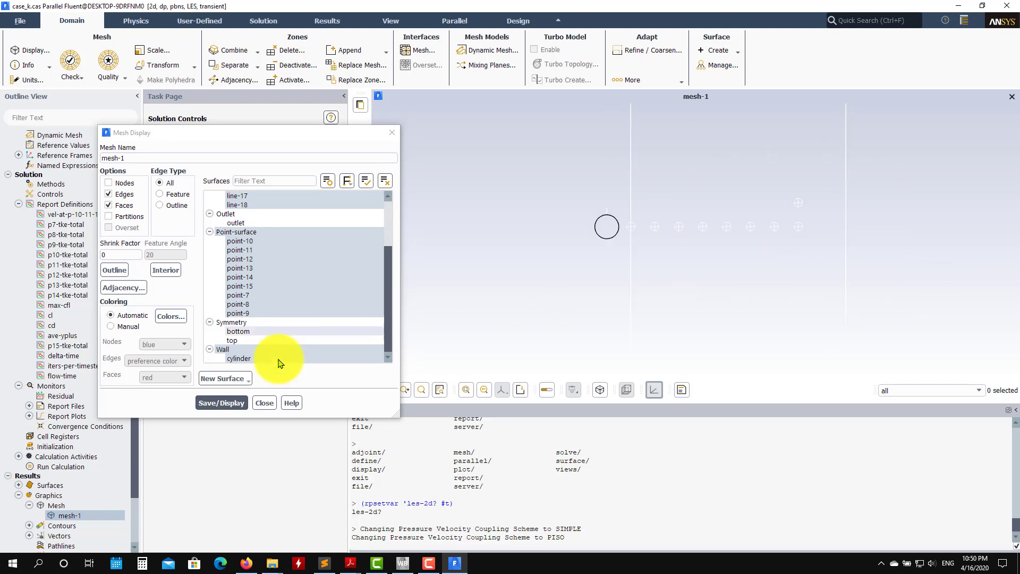
left_click(264, 403)
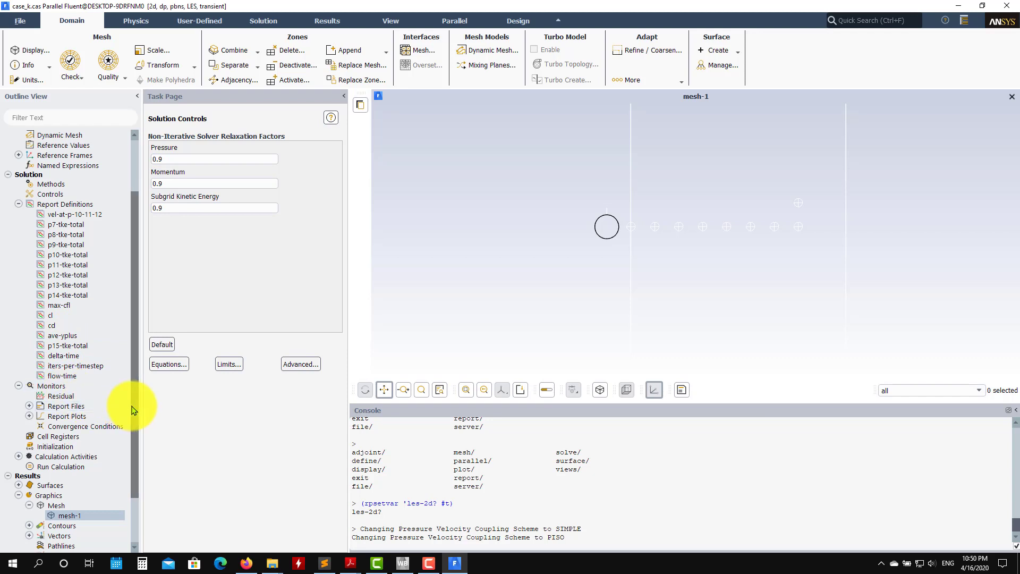
List the report files in the case, and check the contents of the nita1 folder inside case2 in File Explorer
left_click_drag(135, 411, 134, 462)
left_click(29, 347)
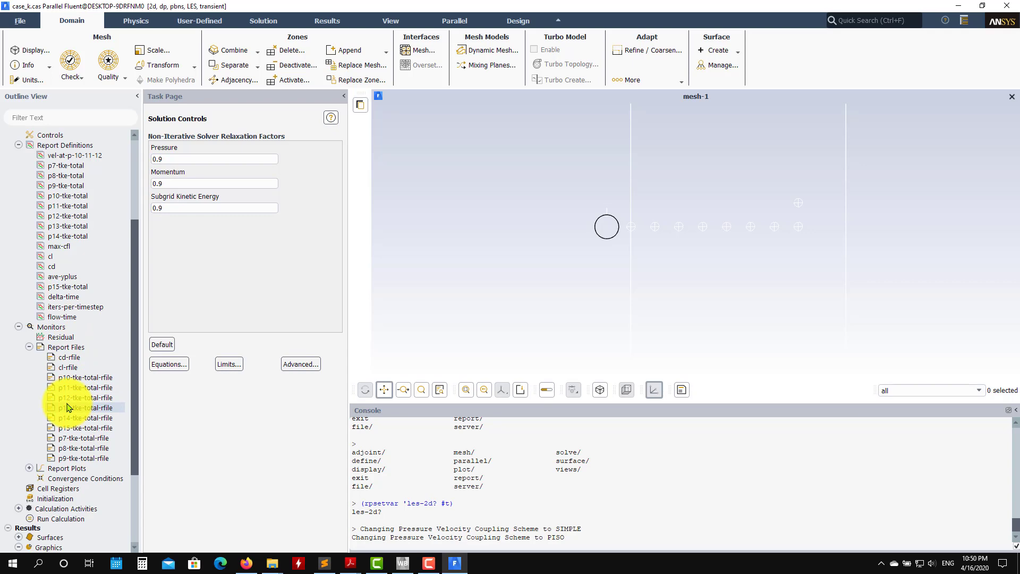
mouse_move(275, 567)
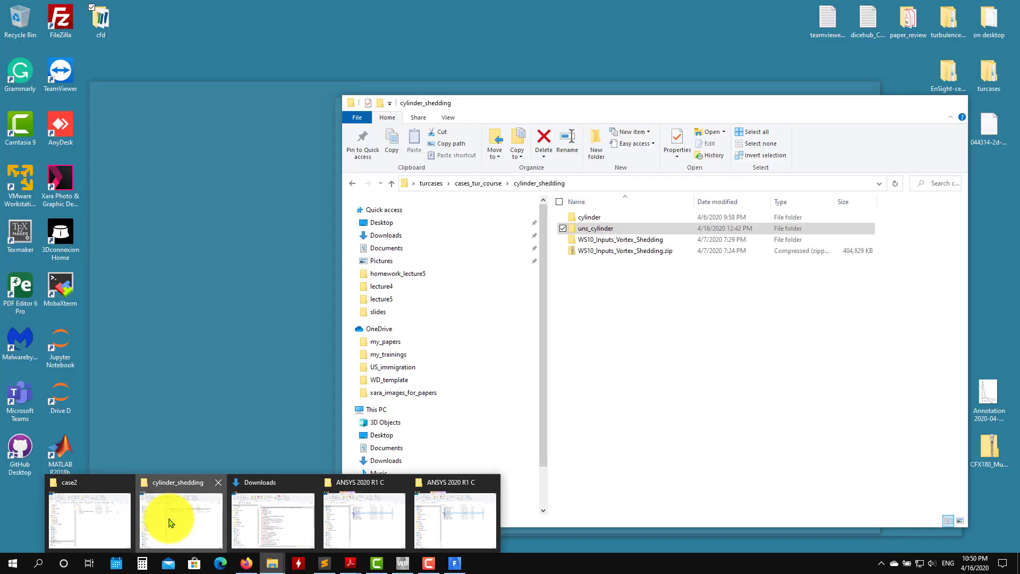
left_click(175, 524)
left_click(908, 102)
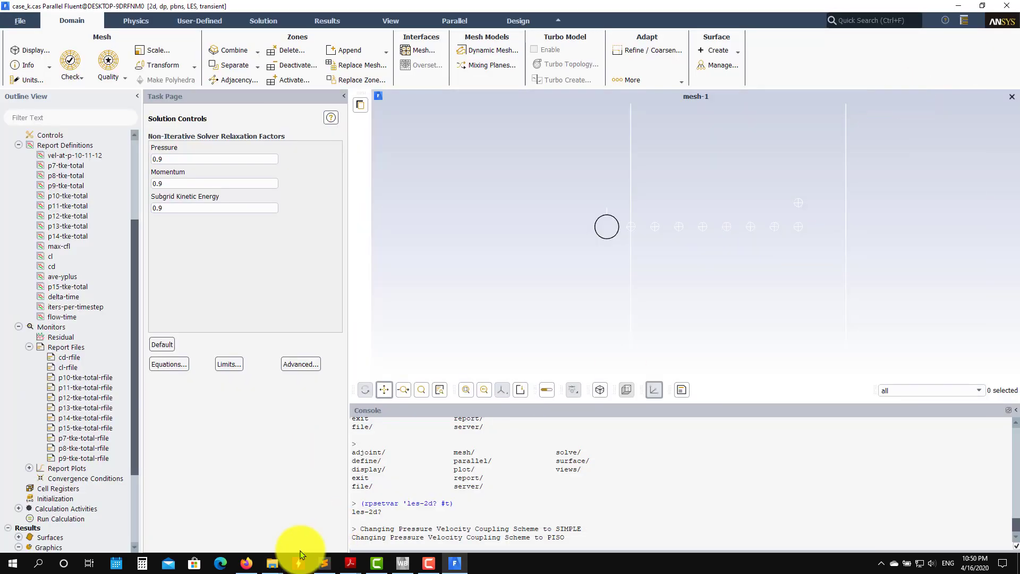
mouse_move(273, 567)
left_click(71, 532)
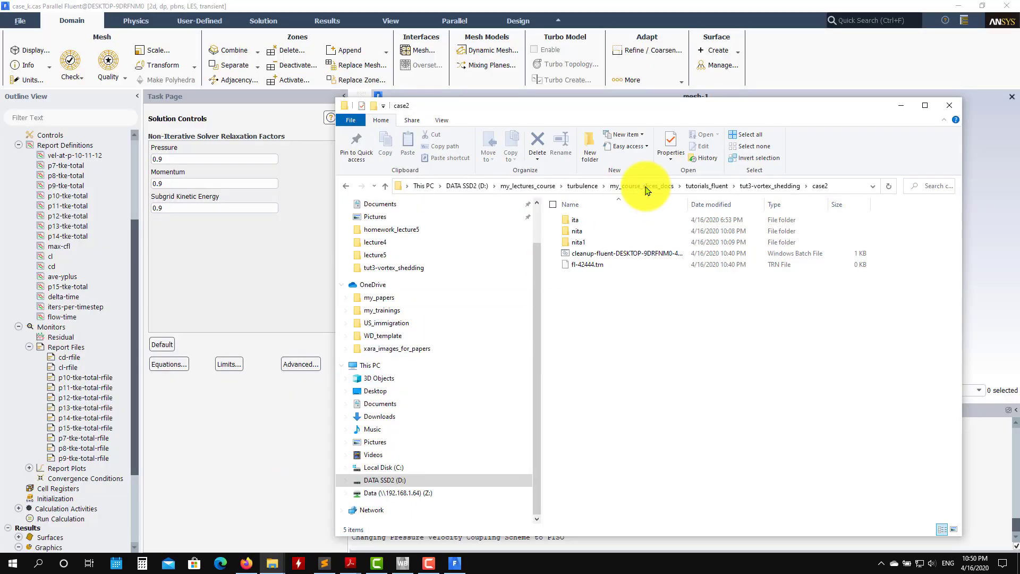
double_click(576, 231)
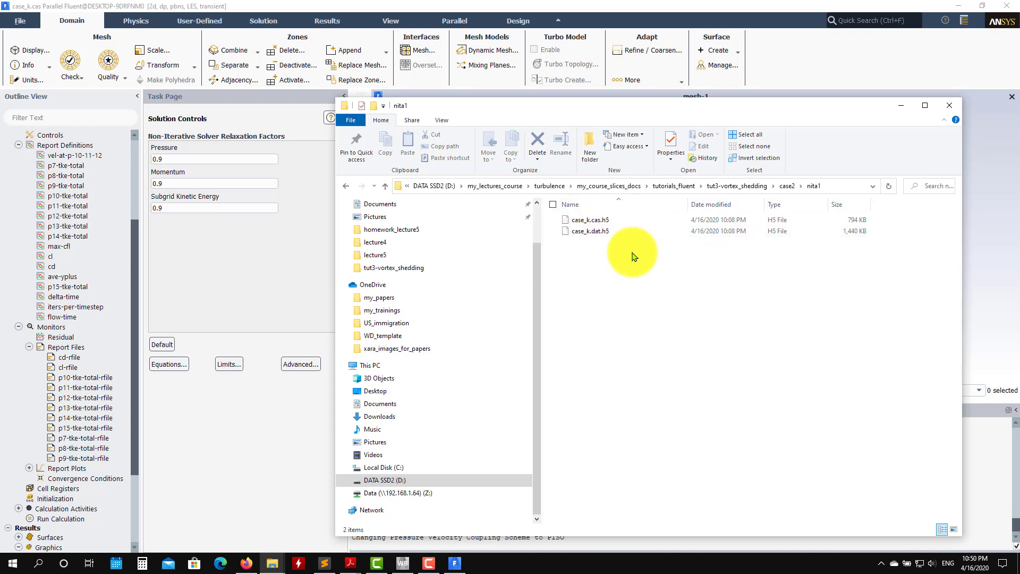
left_click(900, 106)
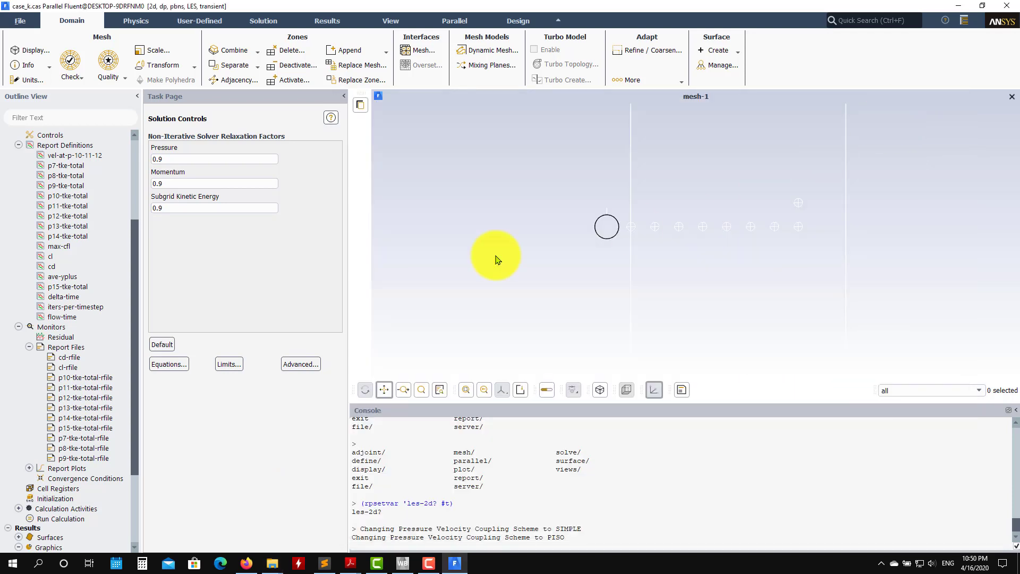
List the report plots and initialize the solution with the hybrid method
scroll(137, 408, "down", 4)
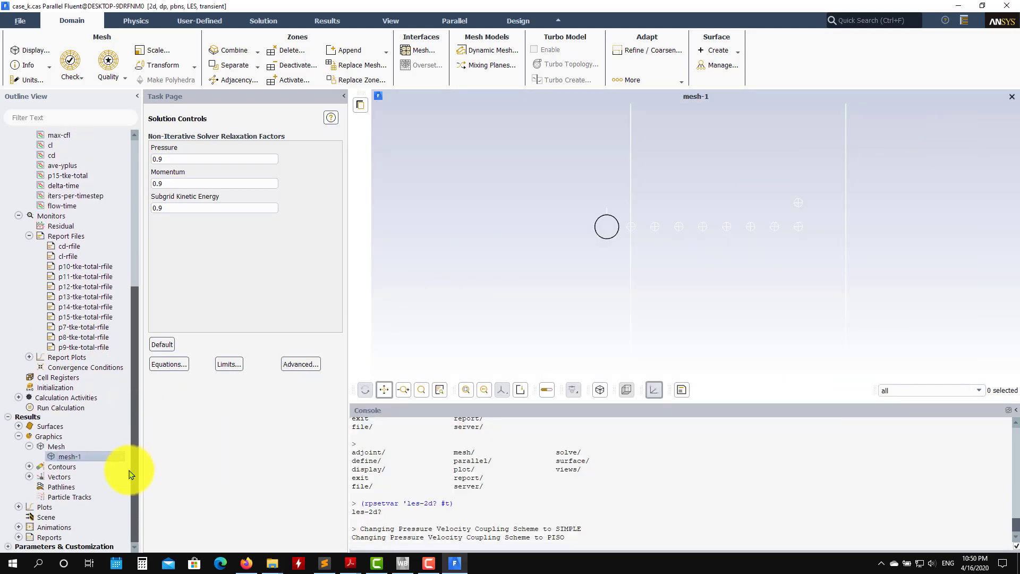
left_click(30, 357)
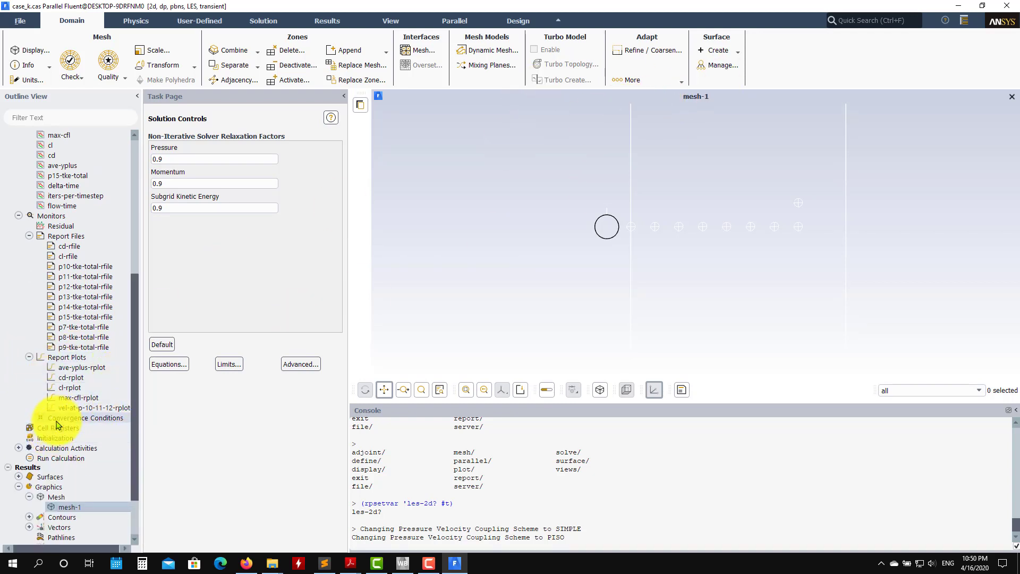
left_click(44, 439)
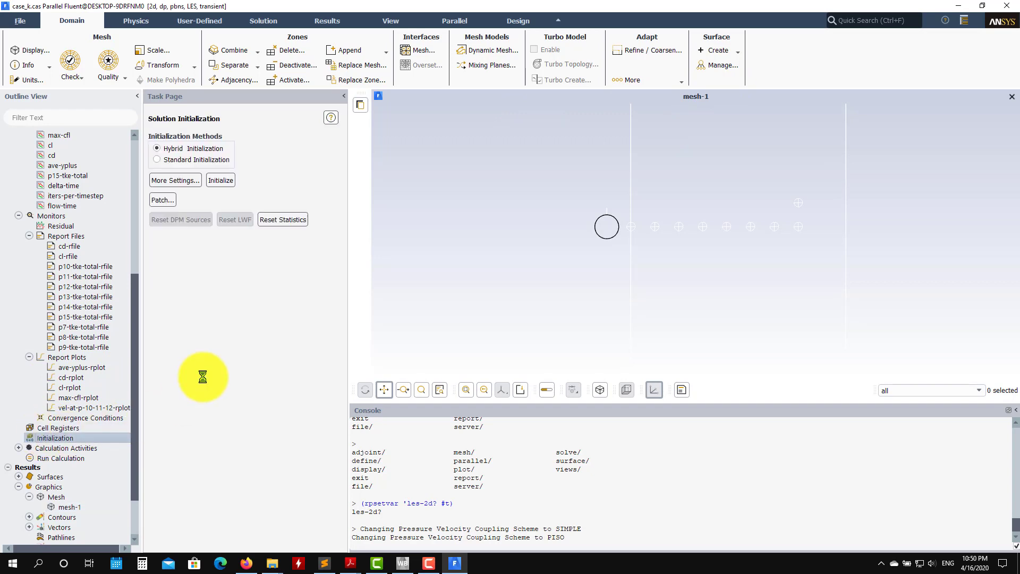
left_click(219, 181)
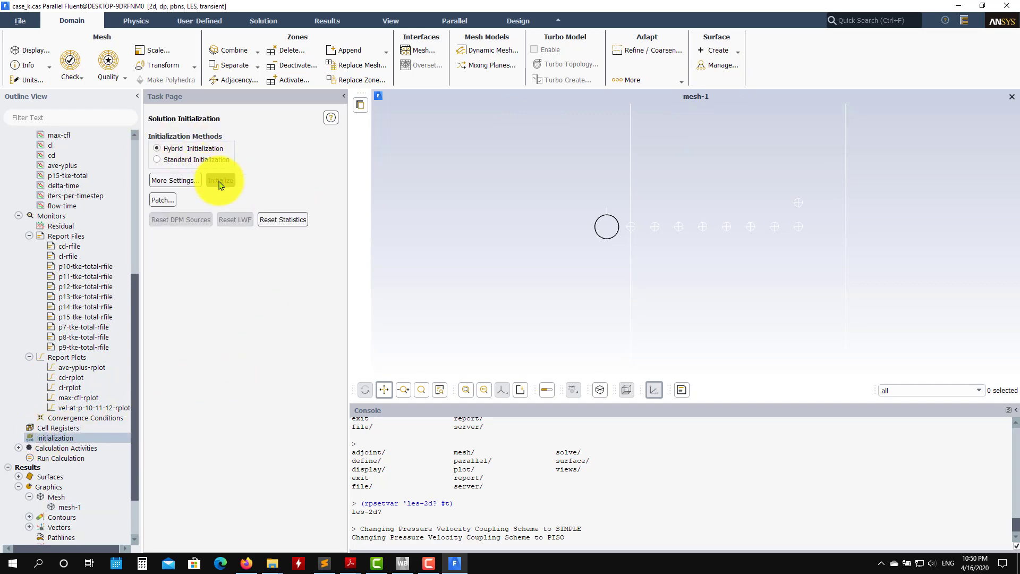
Open the calculation activities to review the autosave, automatic export and execute commands settings
scroll(133, 467, "down", 2)
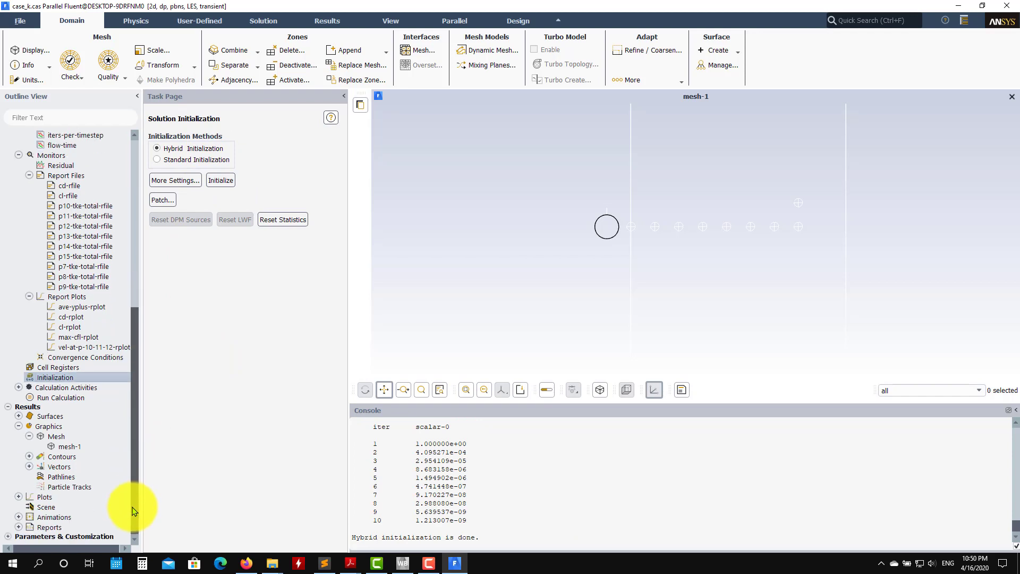
left_click(19, 388)
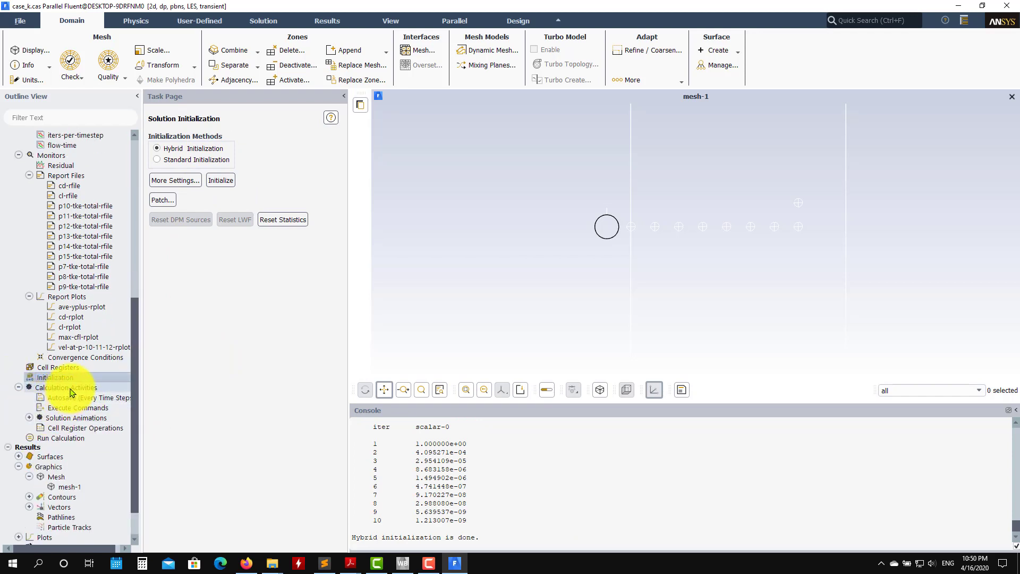
double_click(70, 389)
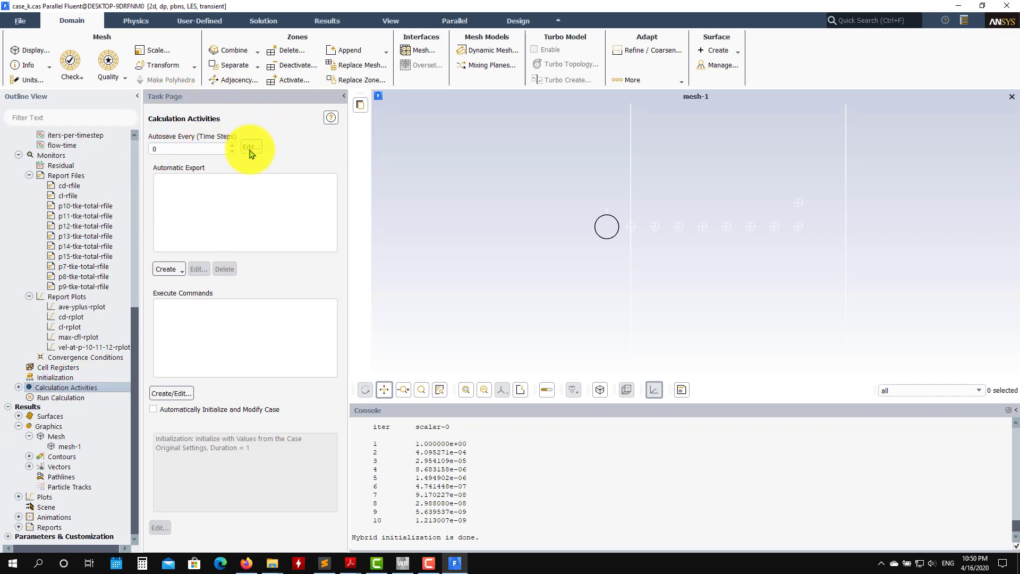
Try an autosave interval of 50 time steps, and review the case file storage options and file name
left_click(251, 147)
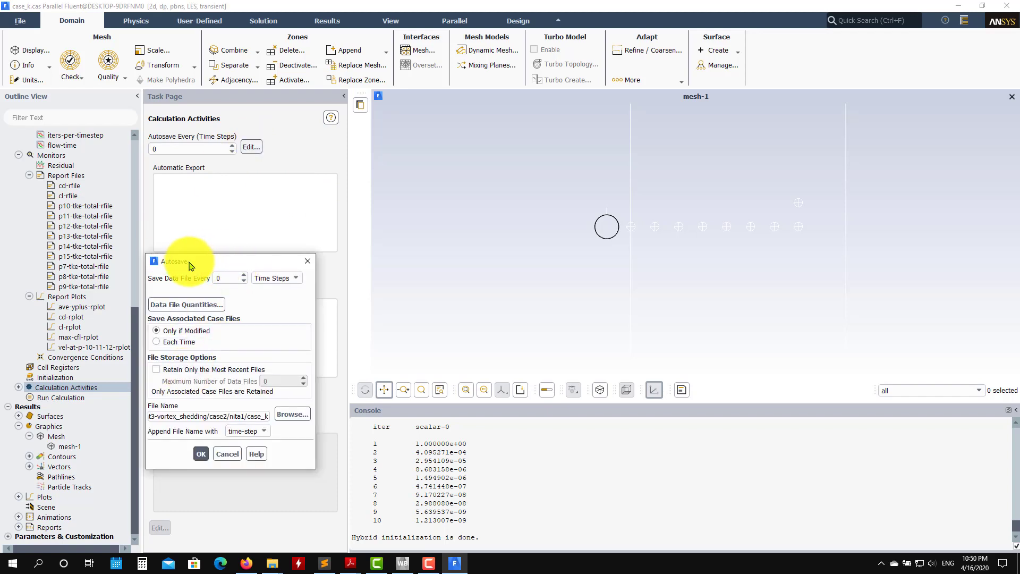
left_click_drag(193, 261, 300, 148)
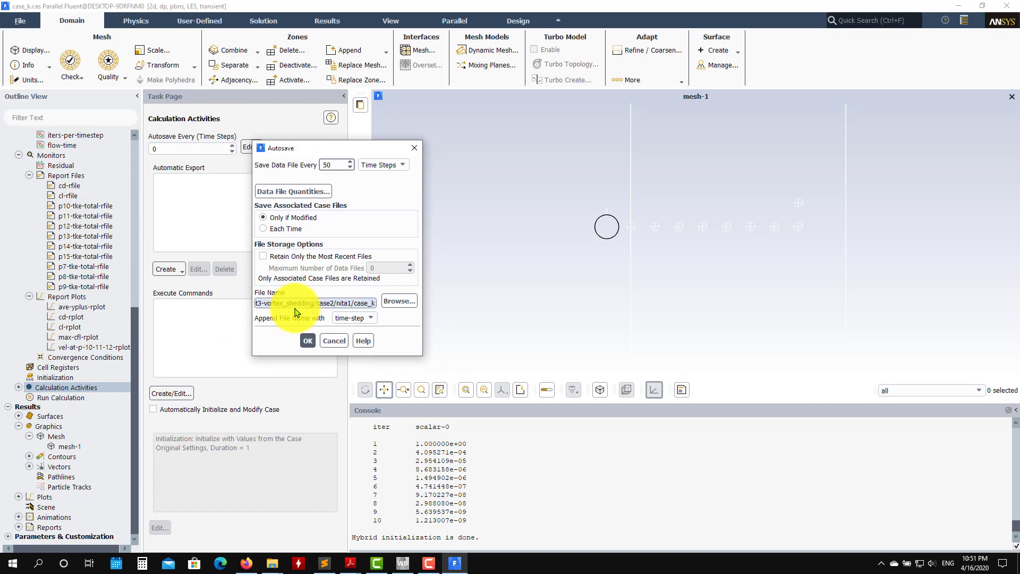
left_click(309, 341)
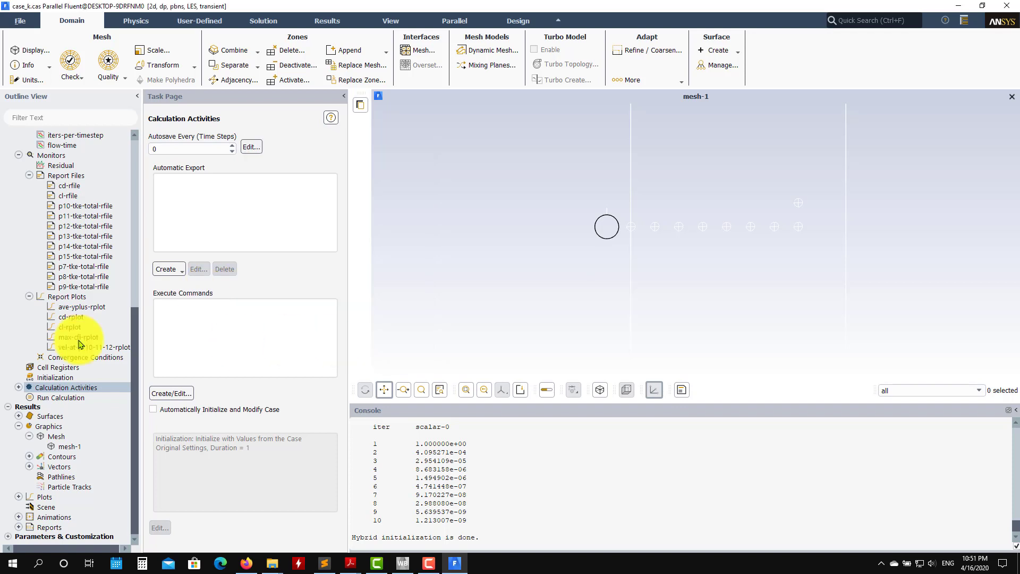
List the solution animations, and review the options for defining a new animation without creating it
left_click(19, 387)
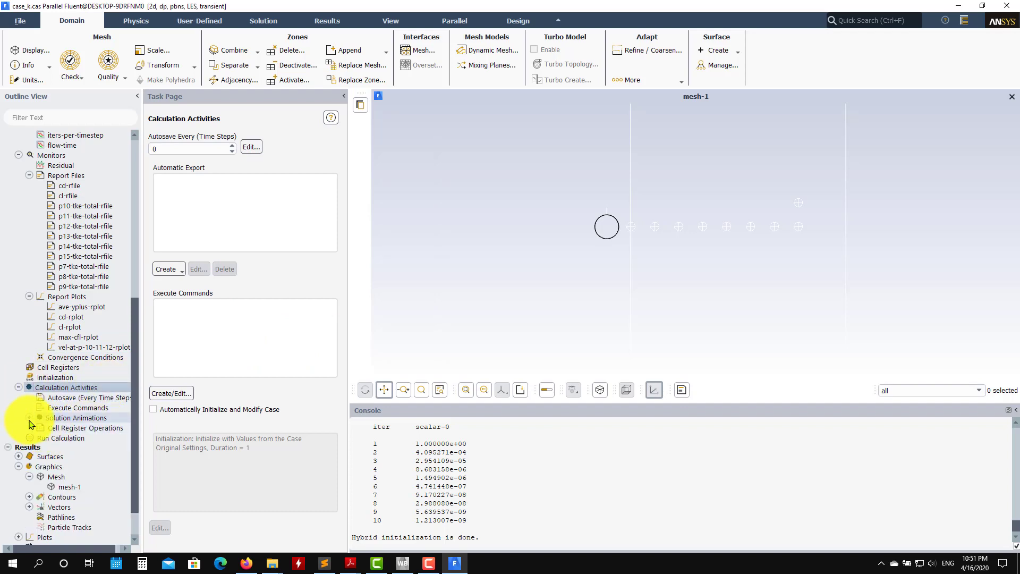
left_click(29, 419)
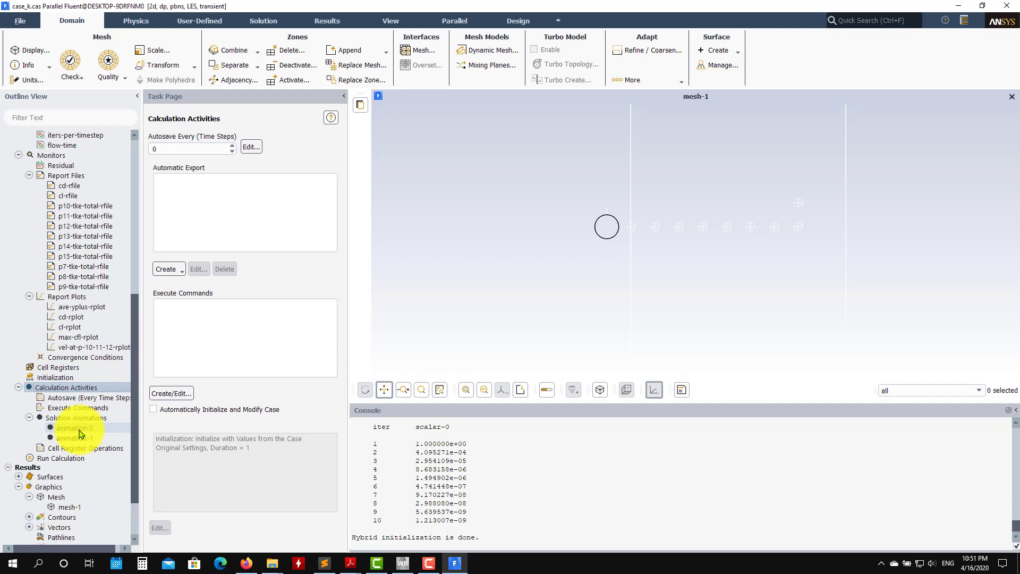
right_click(82, 419)
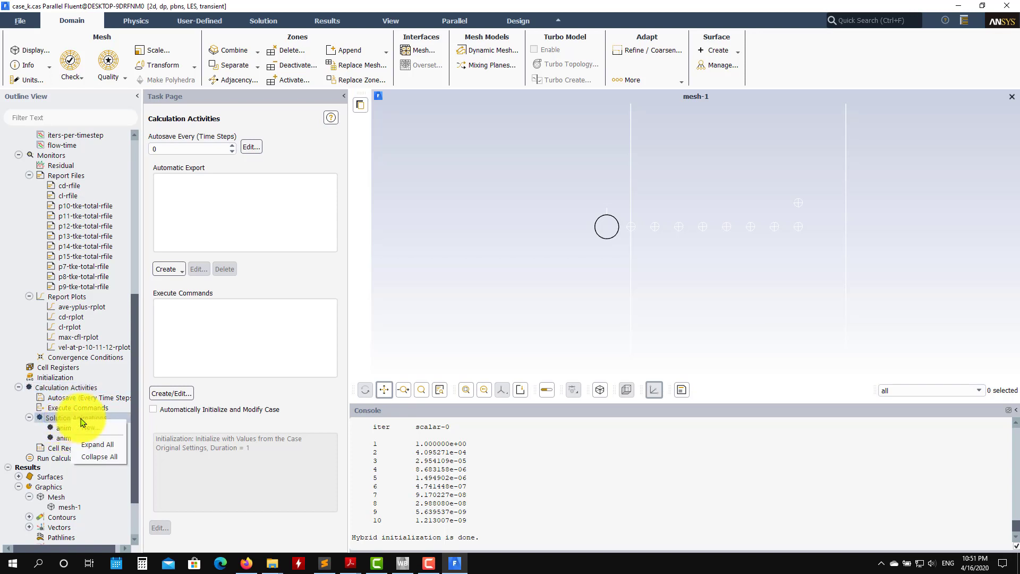
left_click(93, 429)
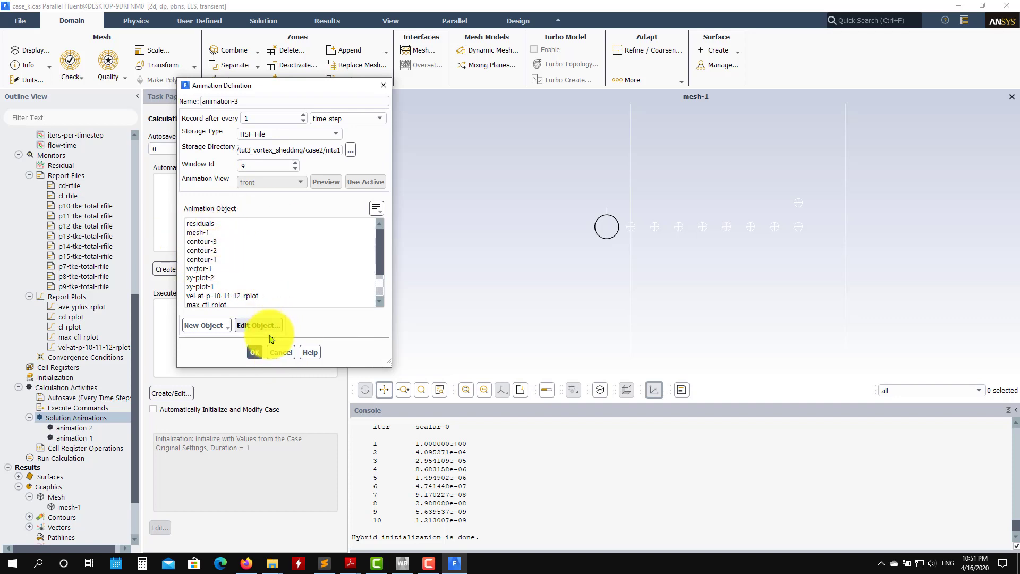
left_click(276, 352)
Create and display a filled contour of the custom field function tke_resolved1, and inspect the field around the cylinder
scroll(106, 457, "down", 2)
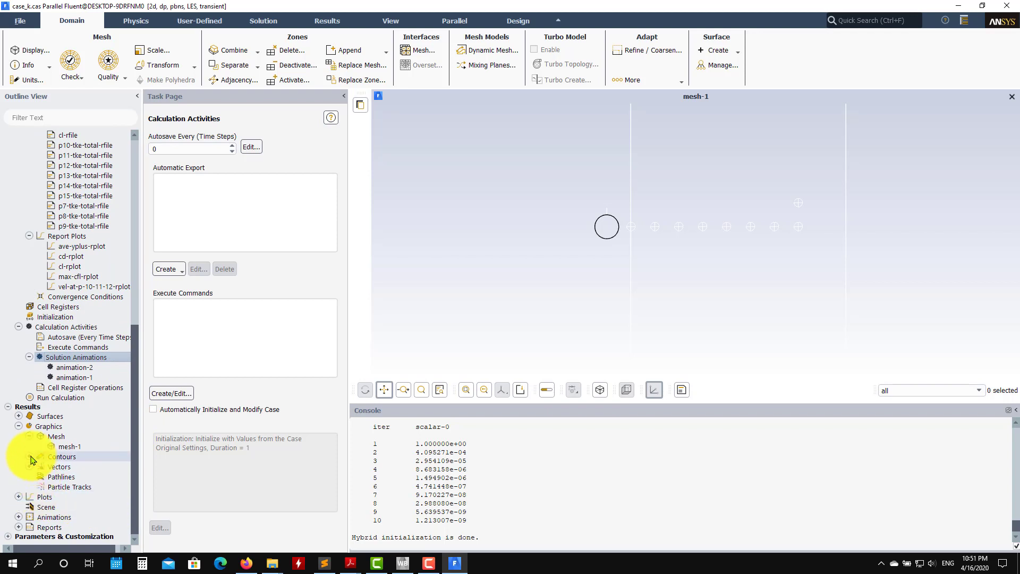
left_click(29, 456)
right_click(60, 460)
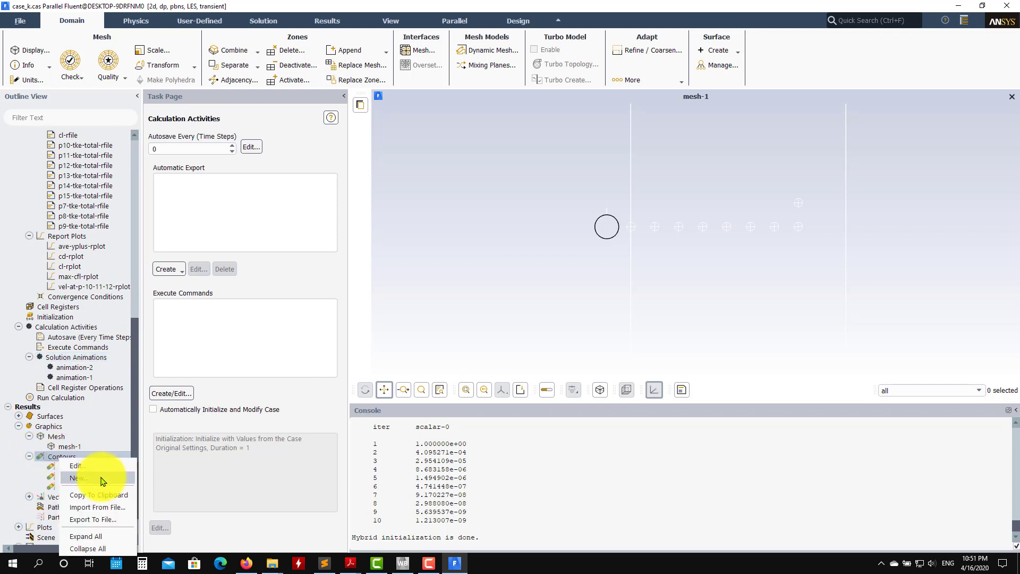
left_click(94, 467)
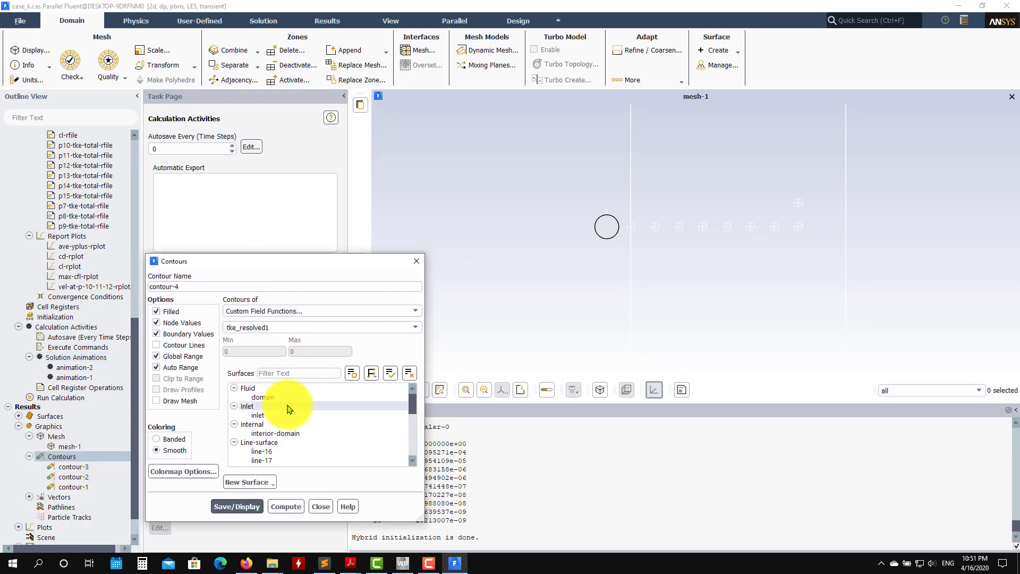
scroll(286, 425, "down", 6)
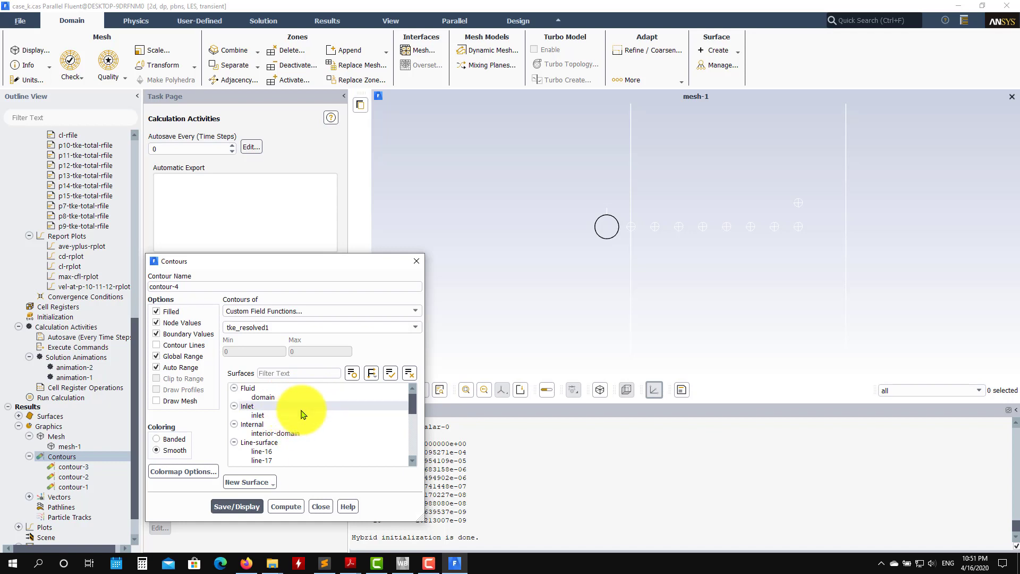
left_click(237, 506)
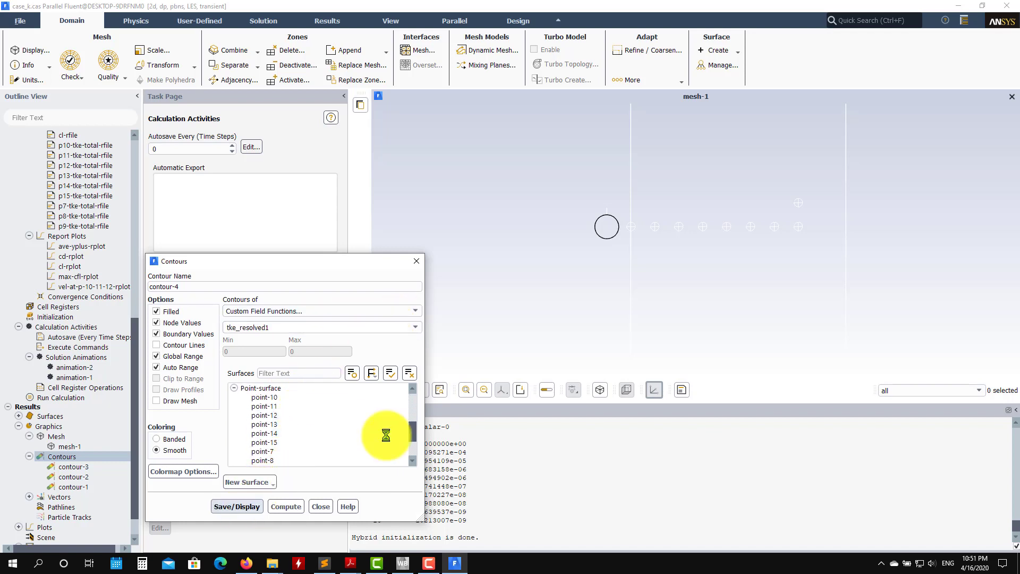
scroll(619, 327, "down", 2)
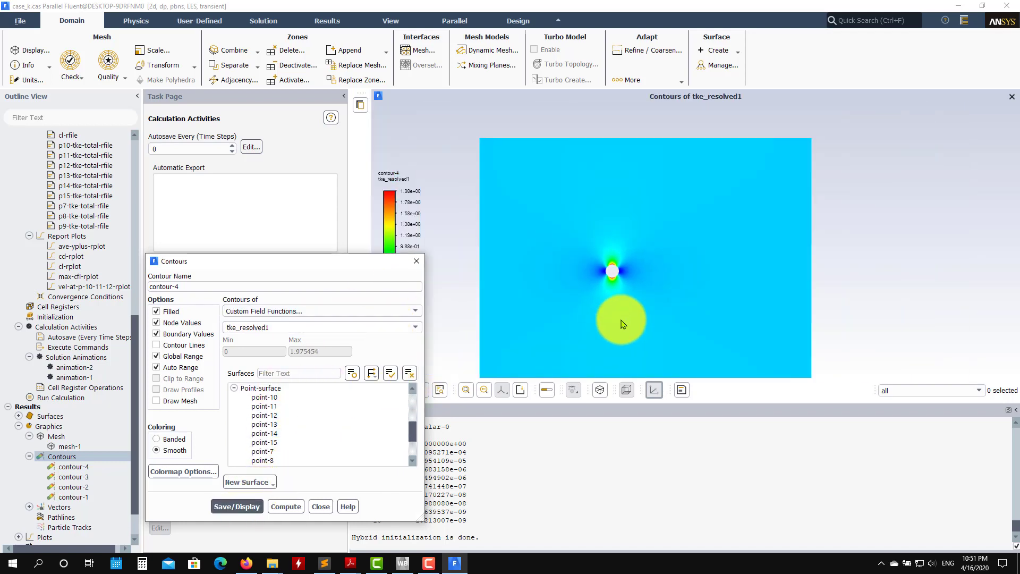
scroll(626, 295, "up", 2)
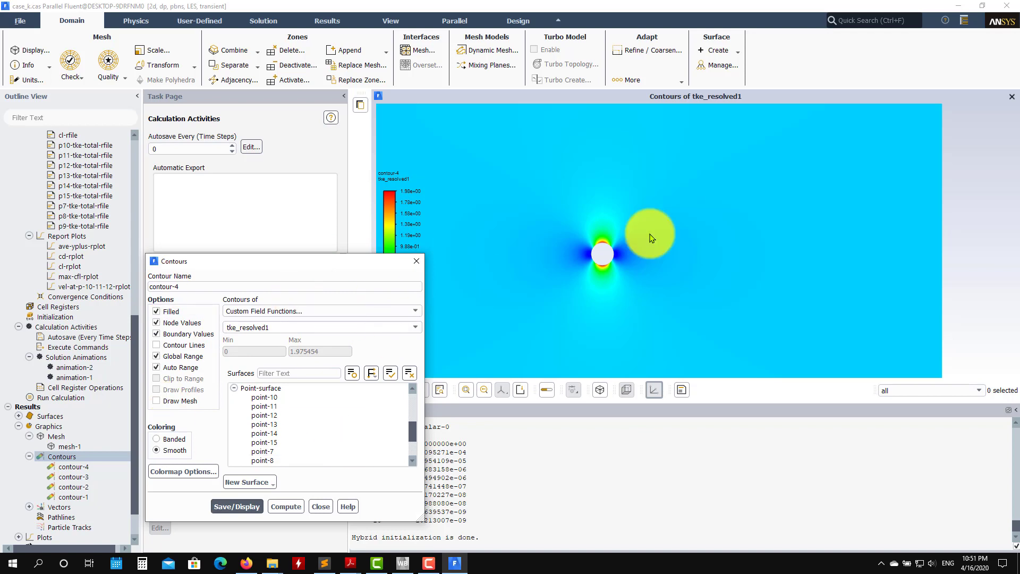
scroll(610, 310, "down", 5)
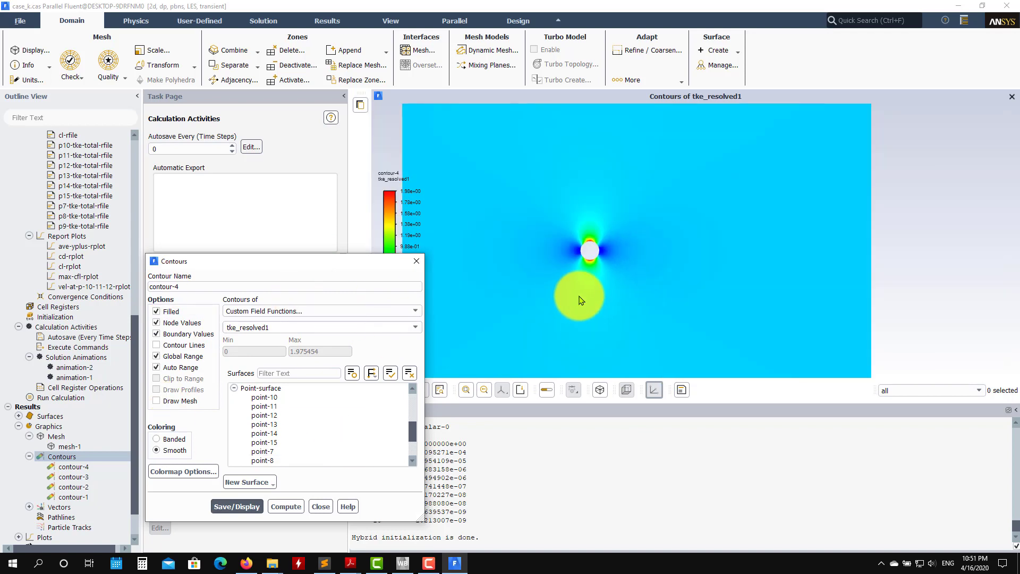
left_click_drag(588, 284, 697, 240)
scroll(701, 235, "up", 3)
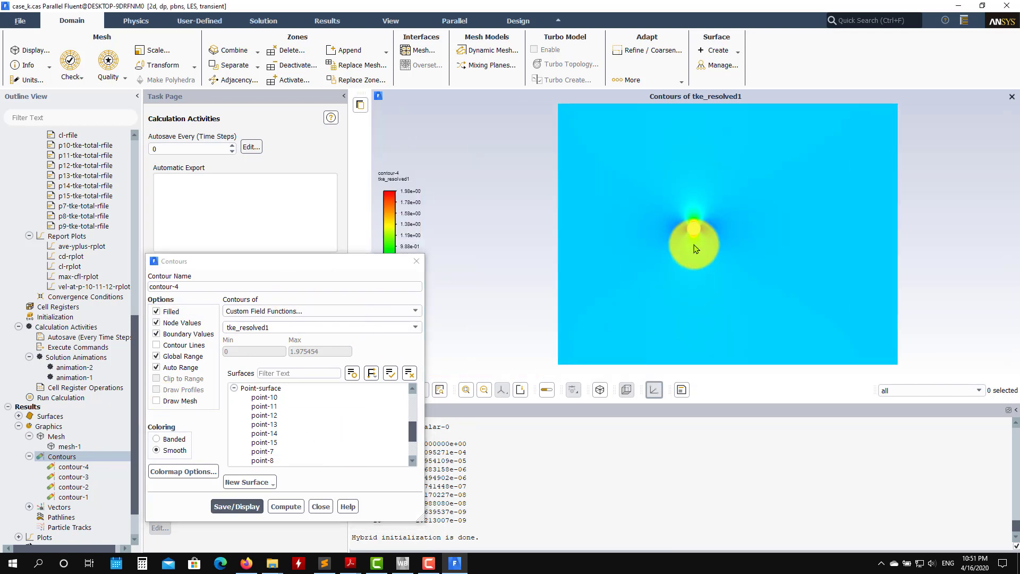
left_click(332, 508)
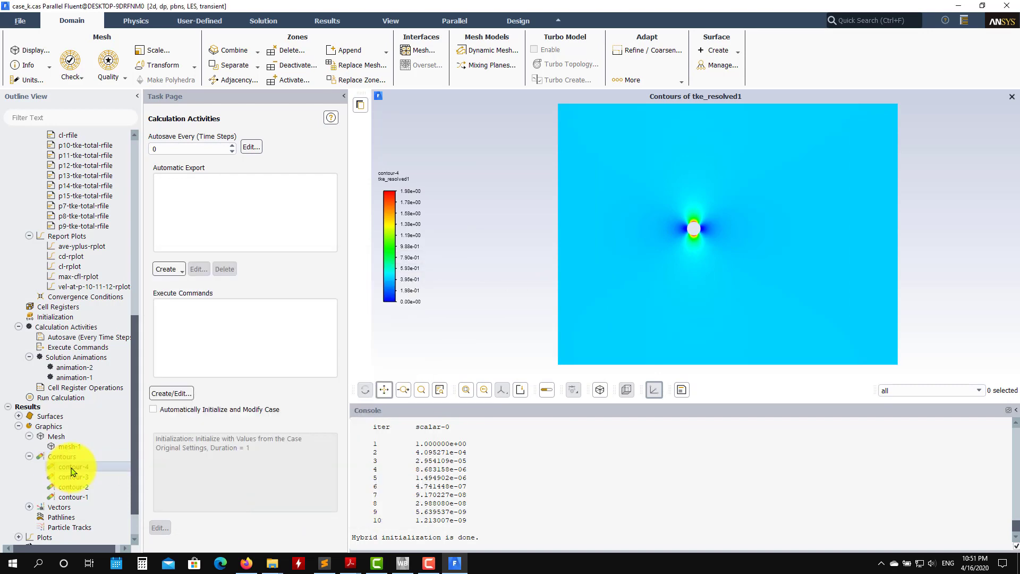
Delete the contour-4 object and confirm its removal
right_click(72, 471)
left_click(154, 379)
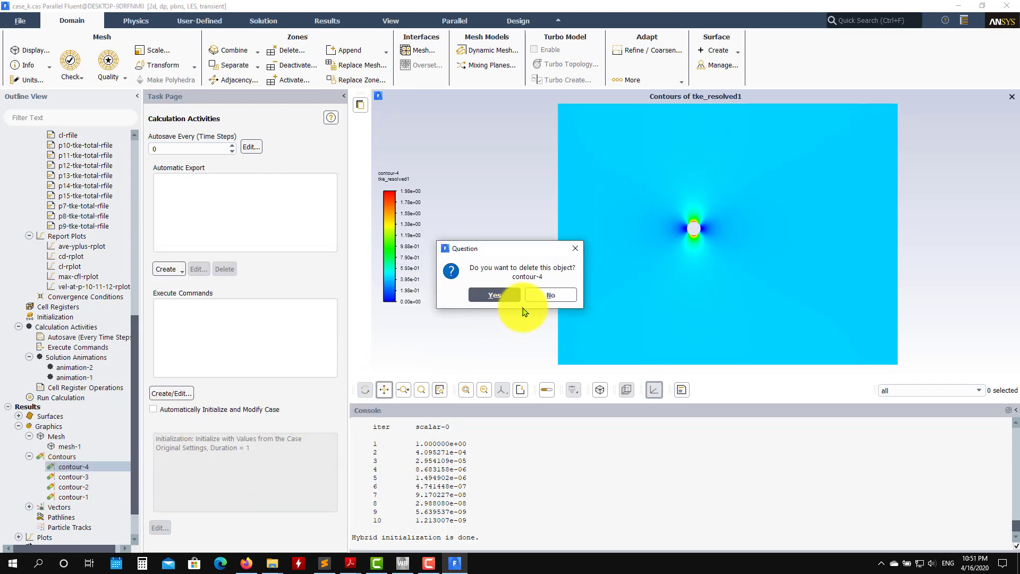
left_click(508, 301)
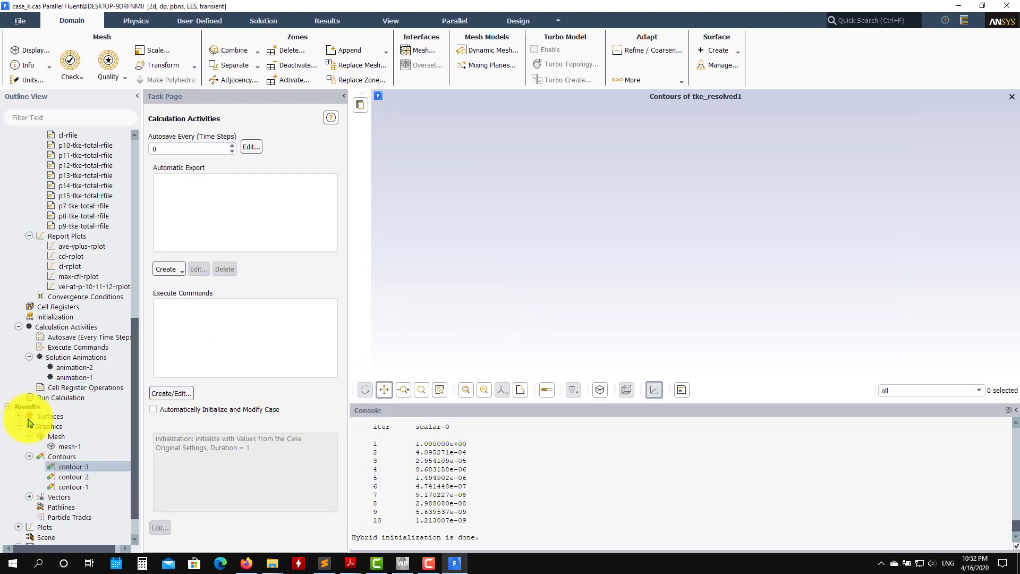
Review the recording interval, storage directory and animation object of animation-1 and animation-2, and close their definitions unchanged
double_click(82, 359)
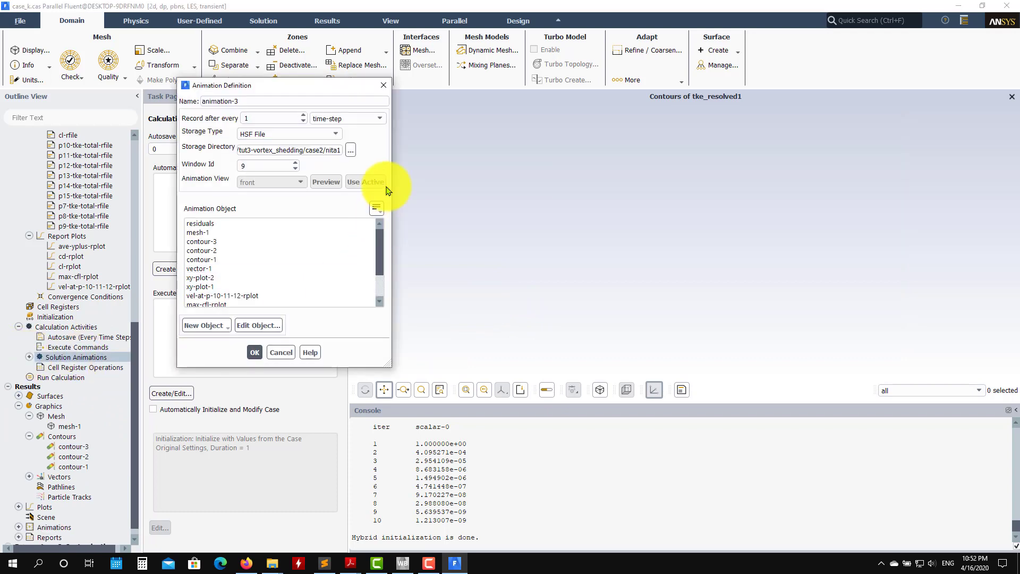
left_click(29, 356)
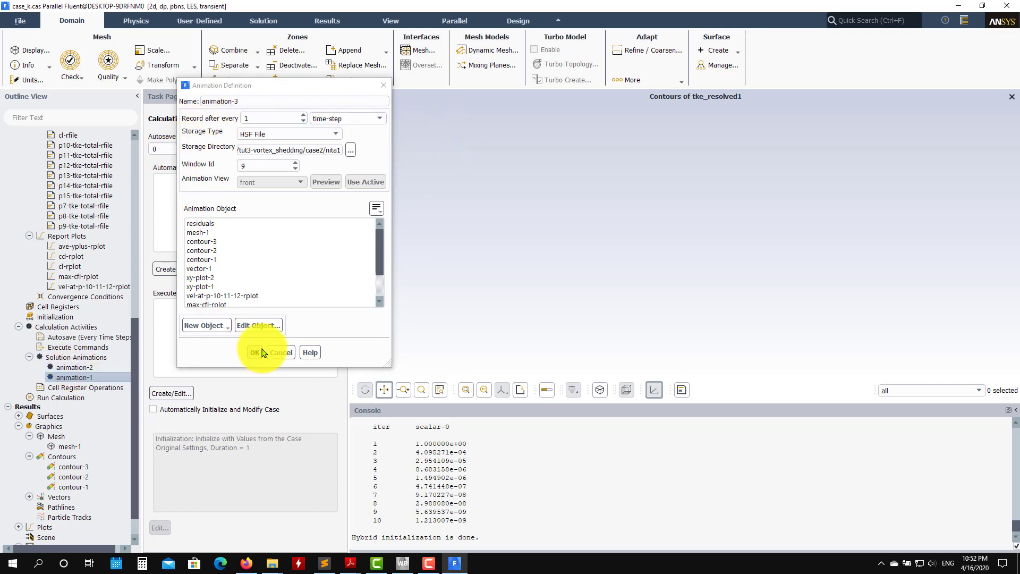
left_click(257, 352)
double_click(71, 378)
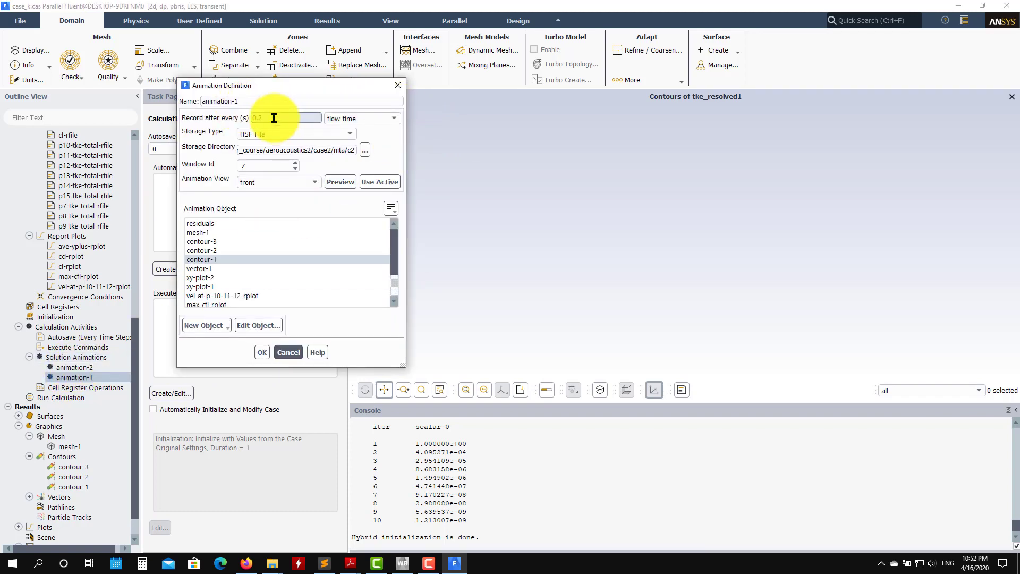
double_click(109, 367)
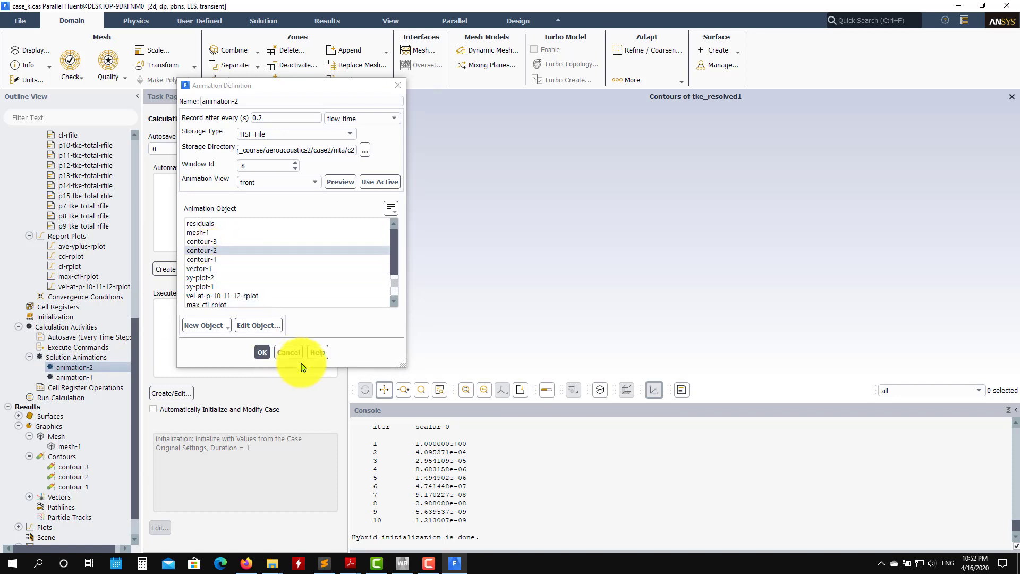
left_click(288, 352)
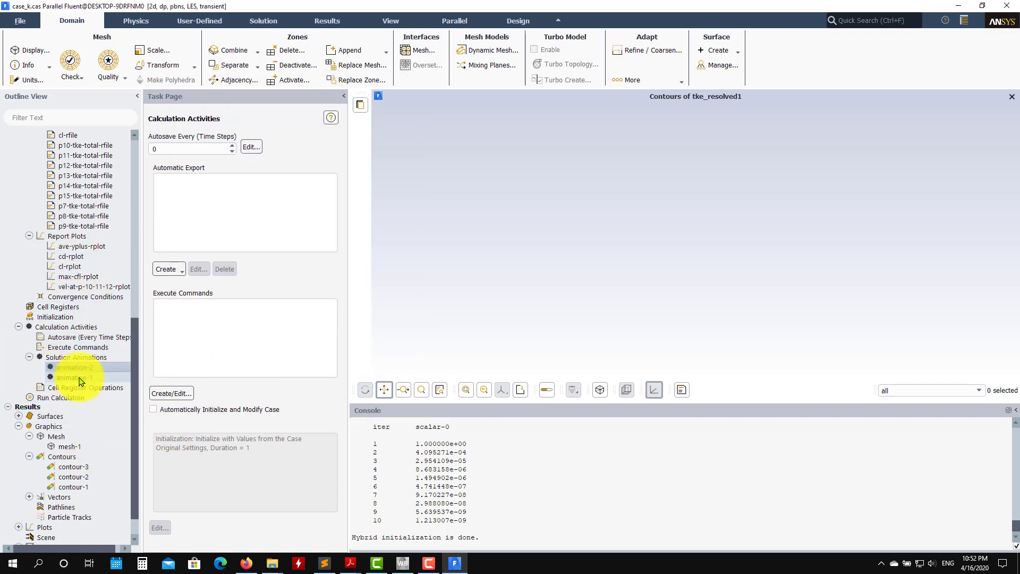
Examine the XY plots, surfaces, graphics objects and animation tools available among the results
scroll(78, 379, "down", 1)
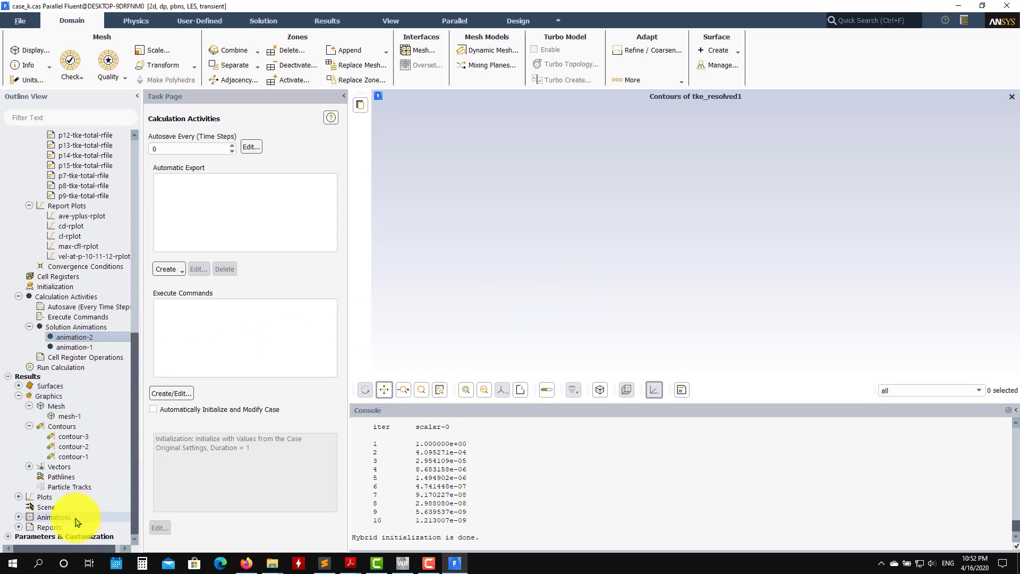
left_click(18, 497)
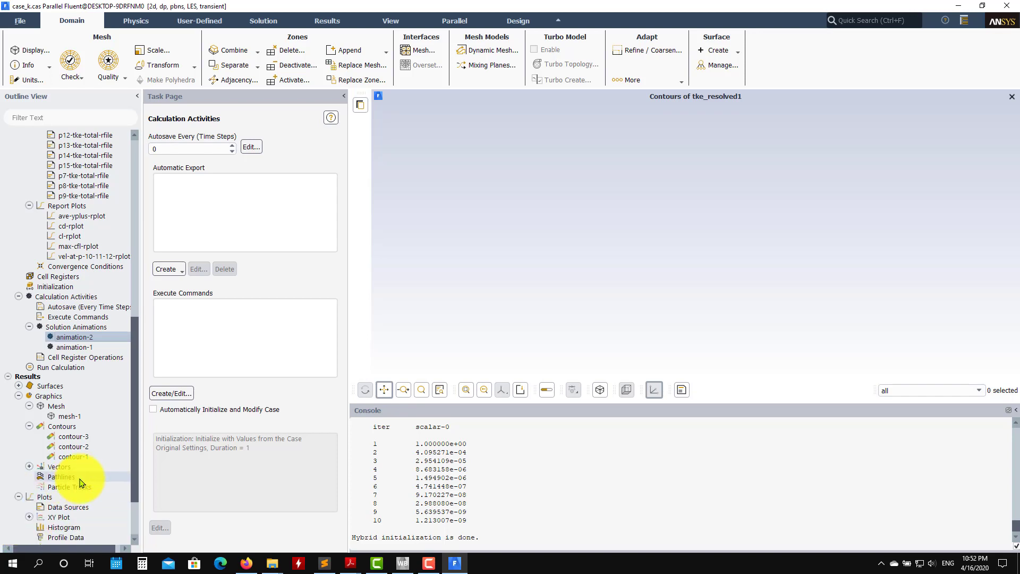
scroll(59, 473, "down", 2)
left_click(30, 446)
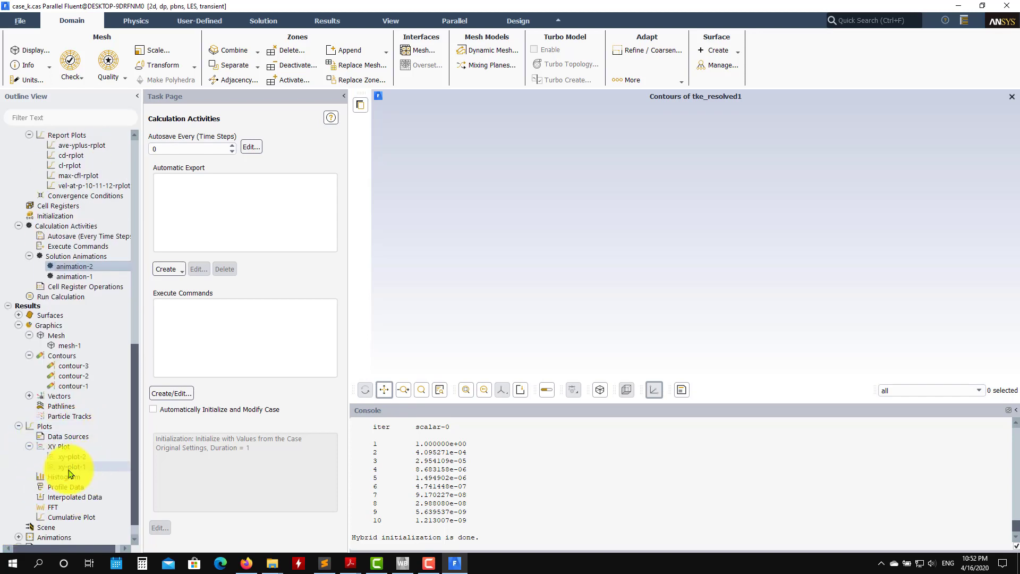
left_click(19, 315)
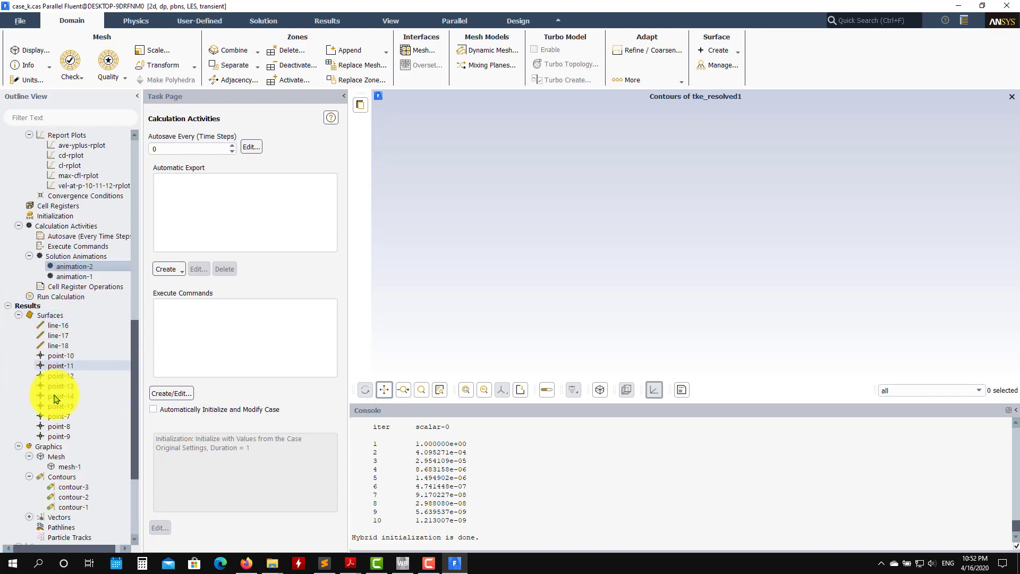
scroll(46, 409, "down", 3)
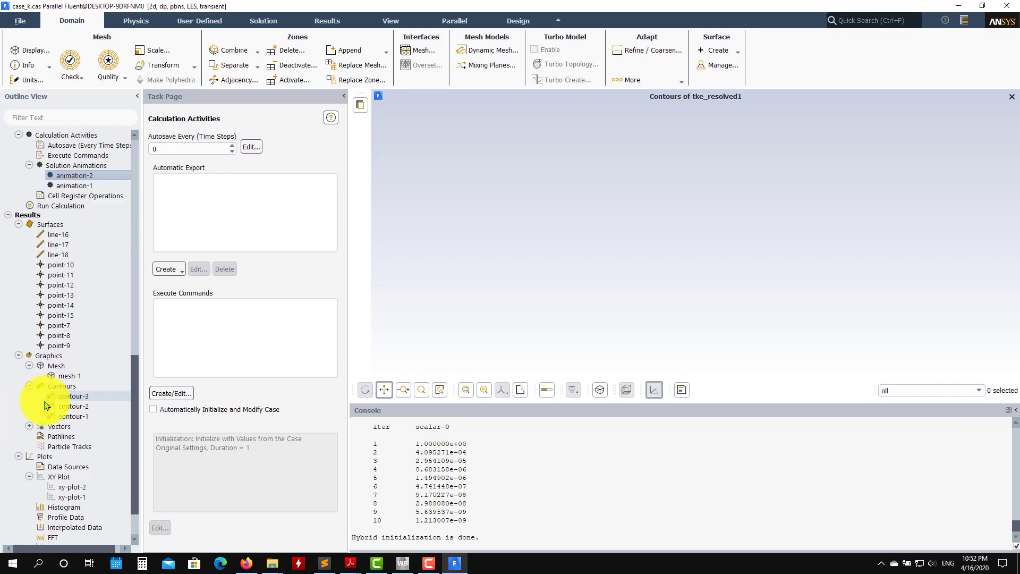
scroll(46, 425, "down", 2)
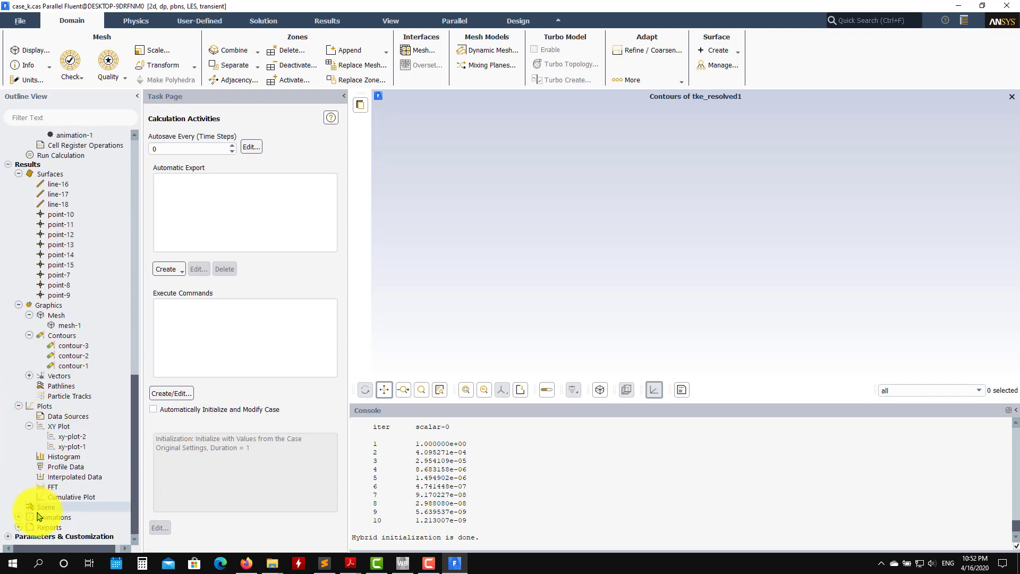
left_click(19, 517)
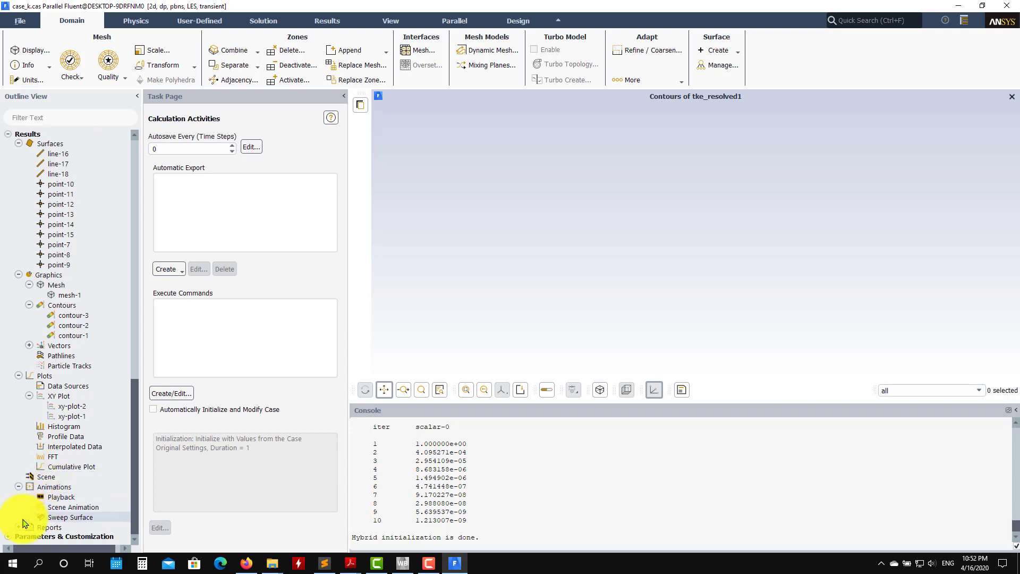
Collapse the report definitions, monitors, calculation activities, surfaces and graphics branches of the outline tree
scroll(66, 478, "up", 15)
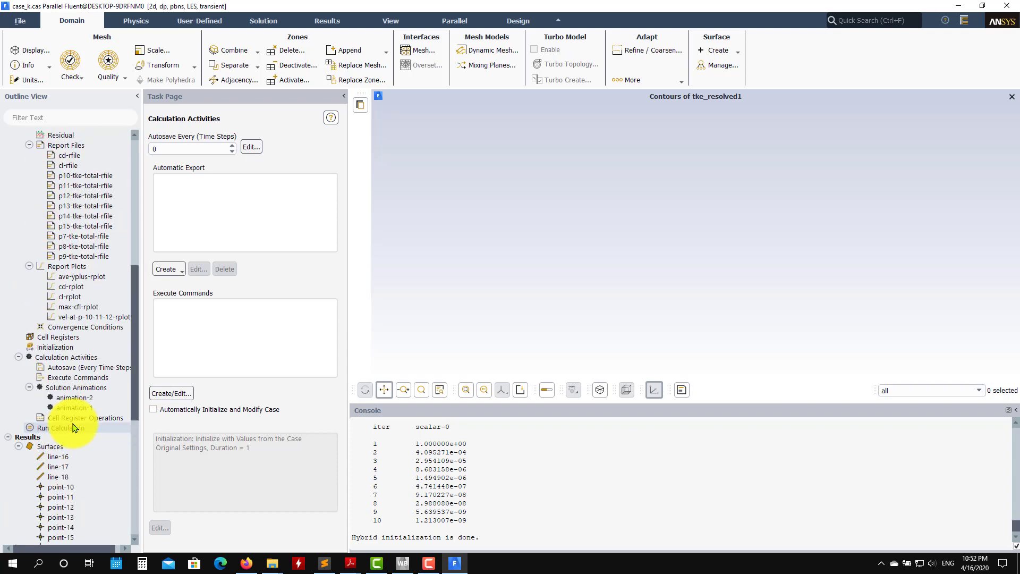
scroll(73, 428, "up", 3)
left_click(19, 273)
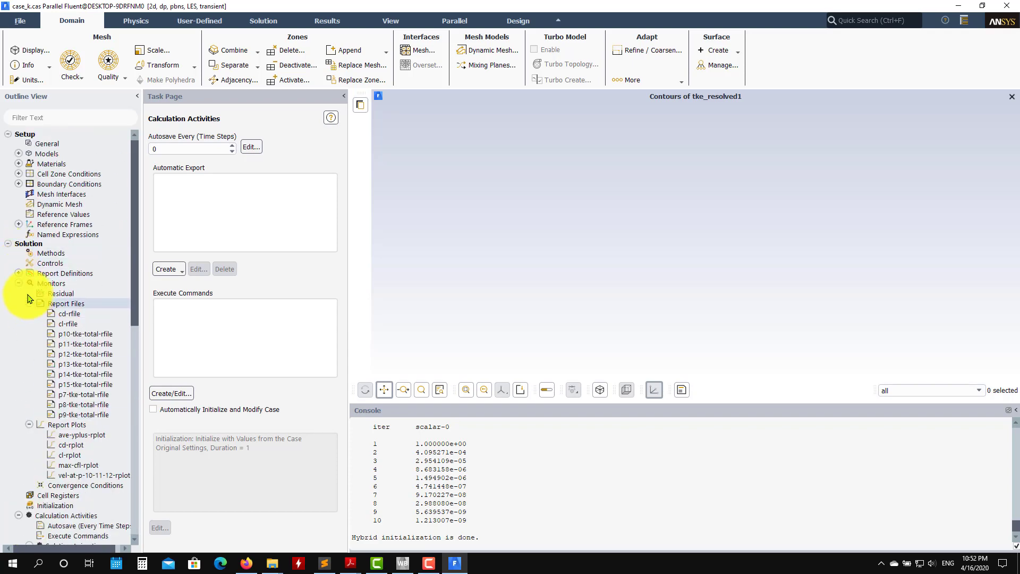
left_click(19, 283)
left_click(19, 313)
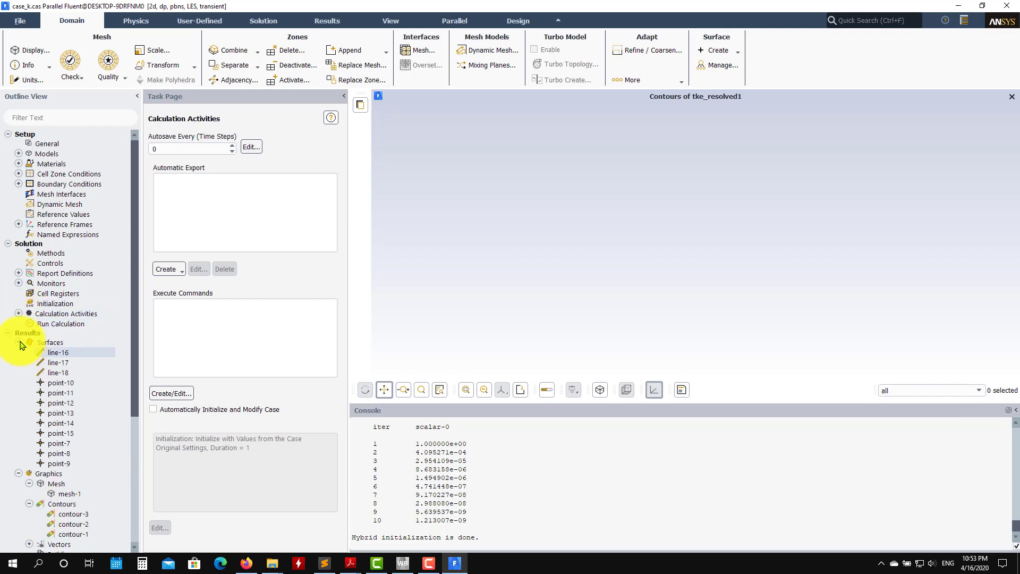
left_click(19, 342)
left_click(19, 352)
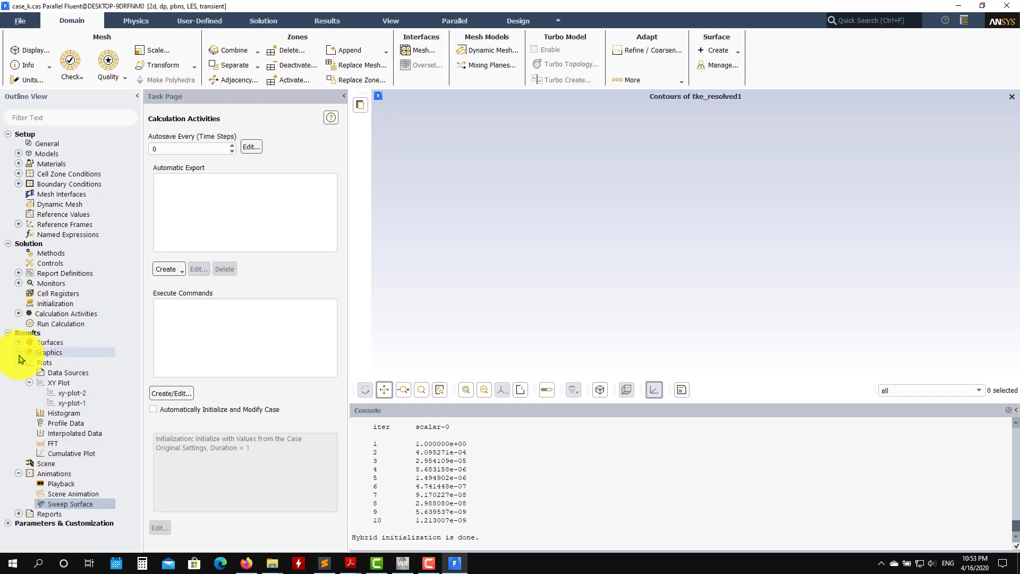
Collapse the plots and animations branches and set the calculation's number of time steps to 10000000
left_click(18, 362)
left_click(19, 382)
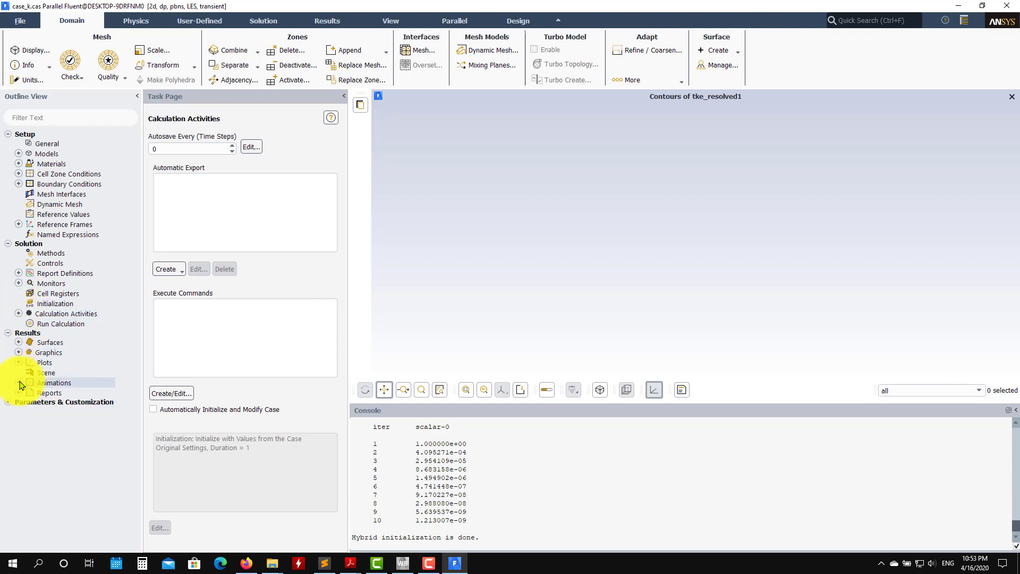
left_click(76, 325)
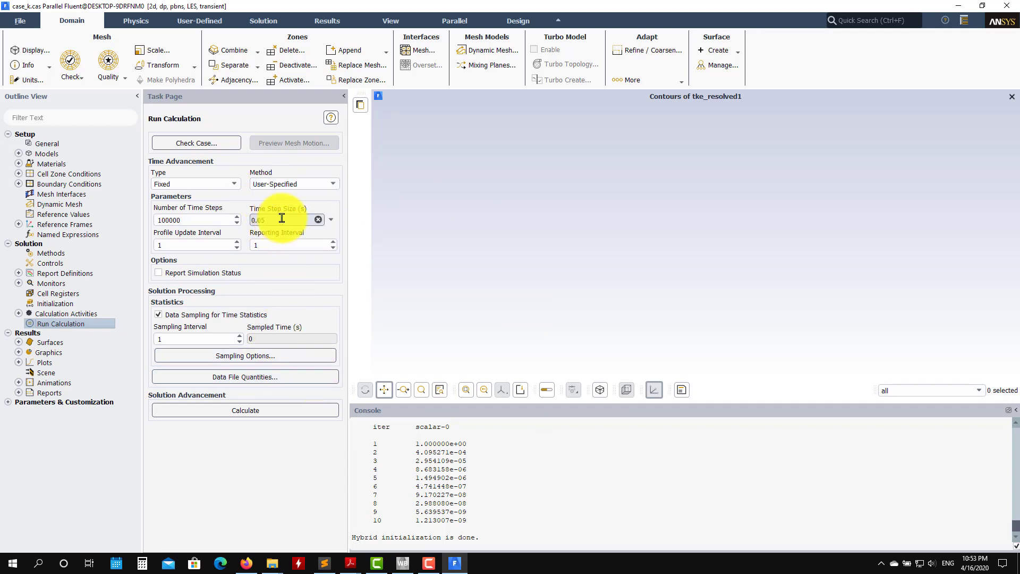
left_click_drag(280, 218, 248, 222)
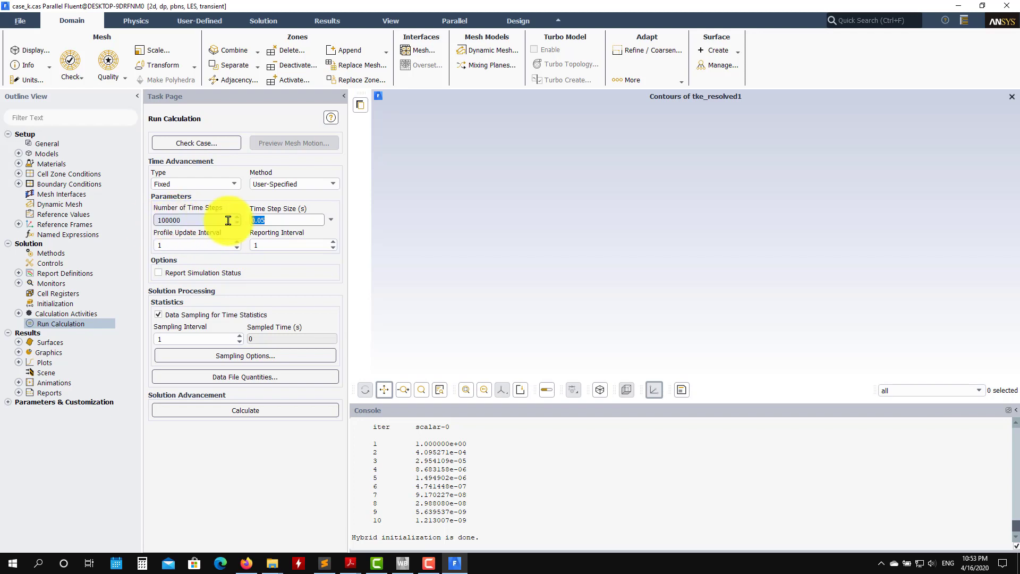
left_click(178, 219)
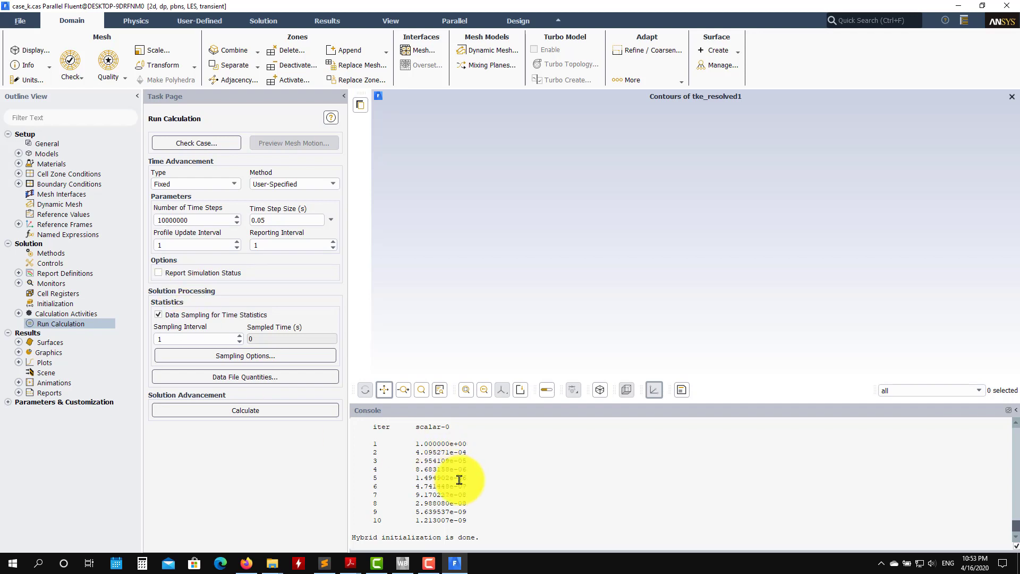
List the console's text commands and set max-flow-time to 200 s
key("Return")
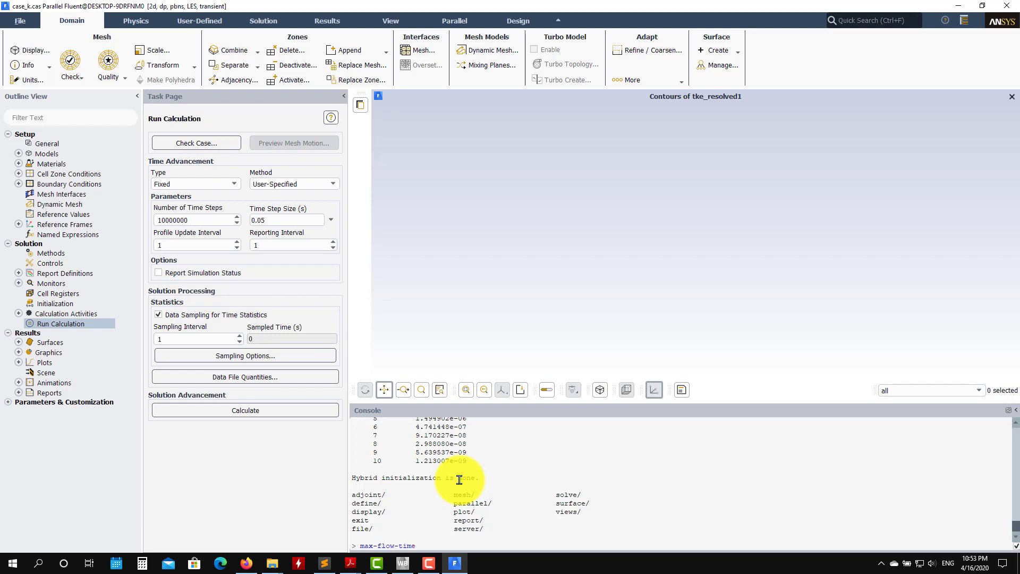
key("Return")
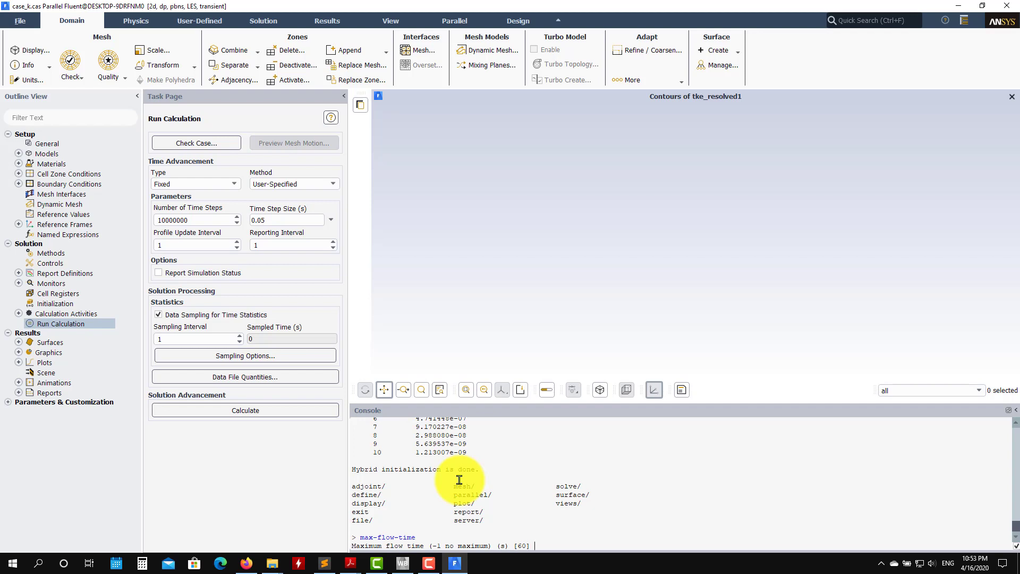
key("Return")
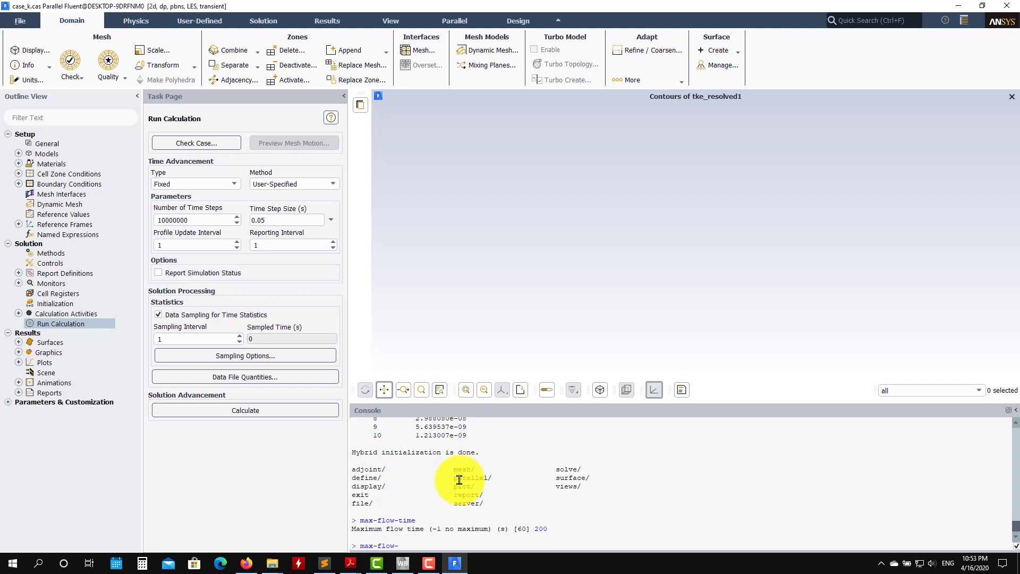
Run max-flow-time in the console again and set the maximum flow time to 60 s
key("Return")
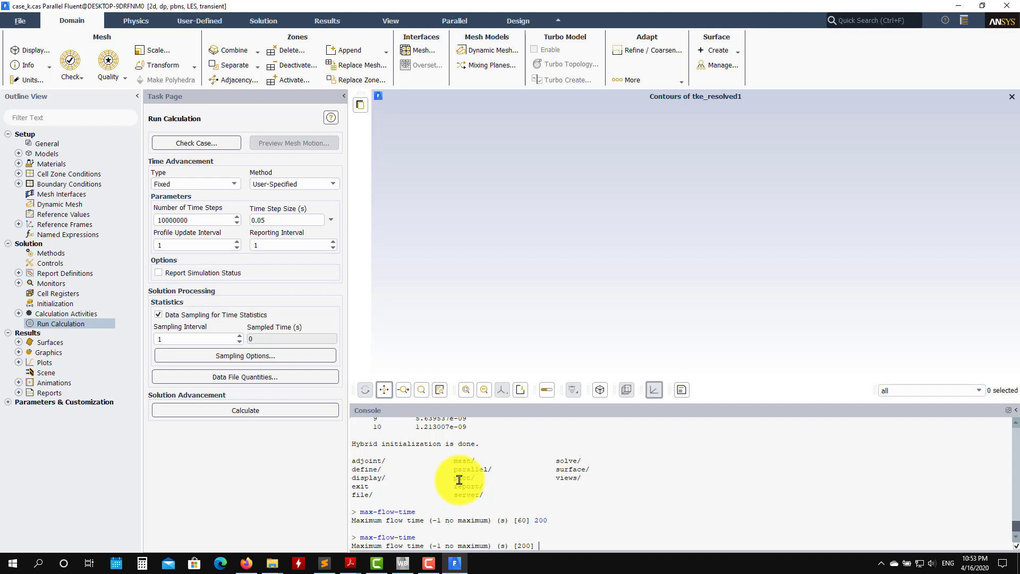
type("60")
key("Return")
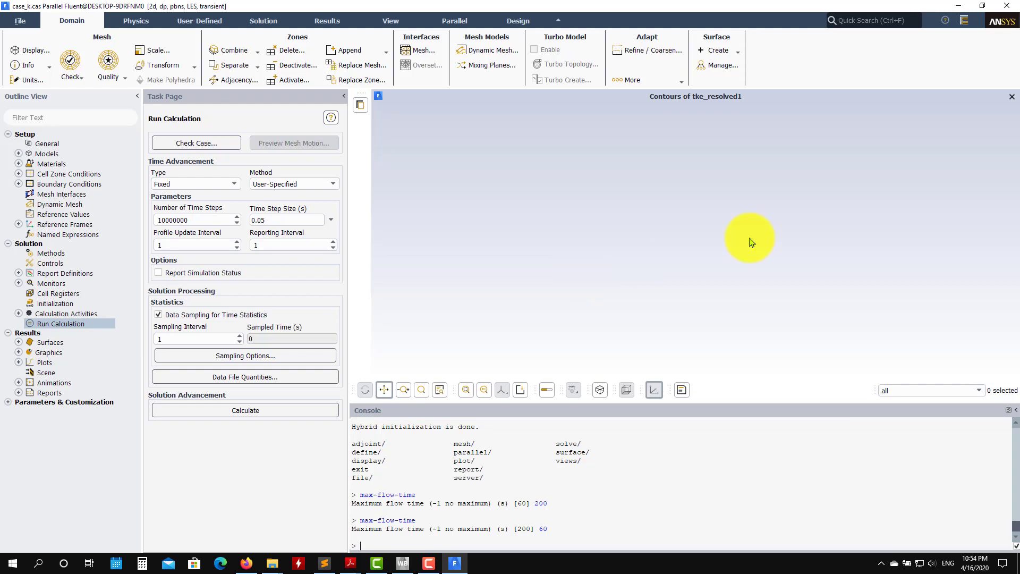
Search the available commands for "tui", launch the User's Guide contents and minimize the command window
left_click(945, 20)
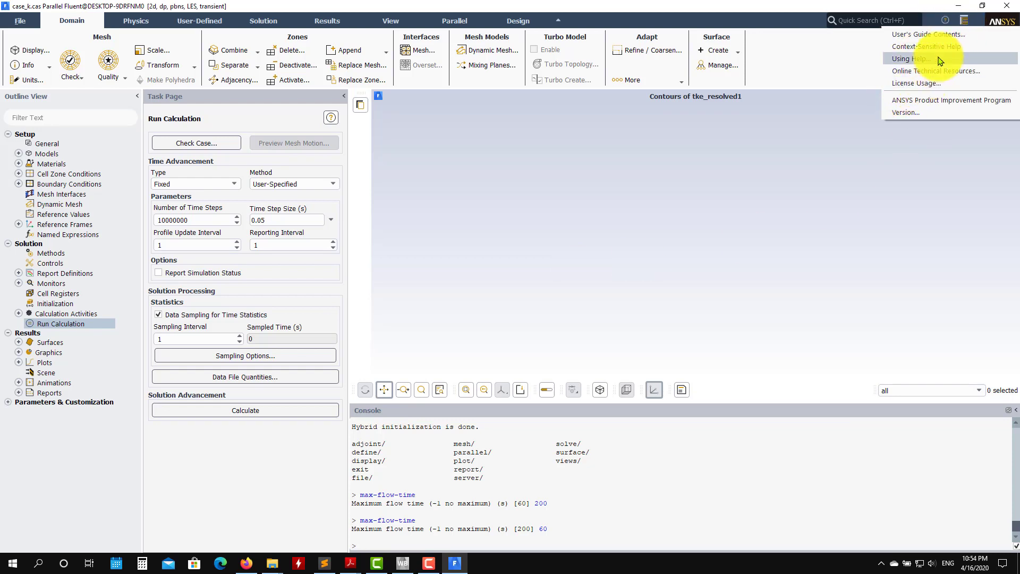
left_click(877, 19)
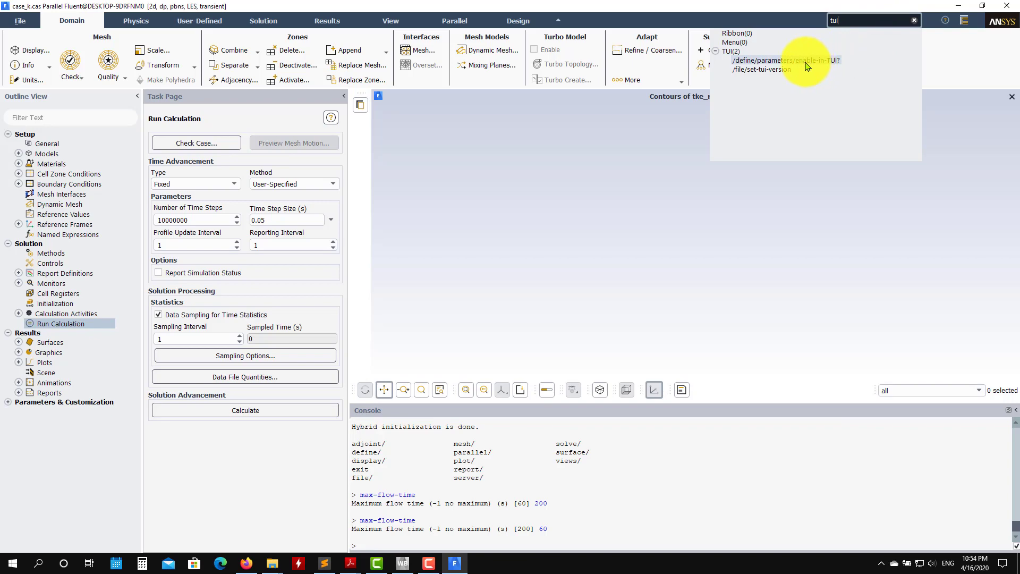
left_click(945, 19)
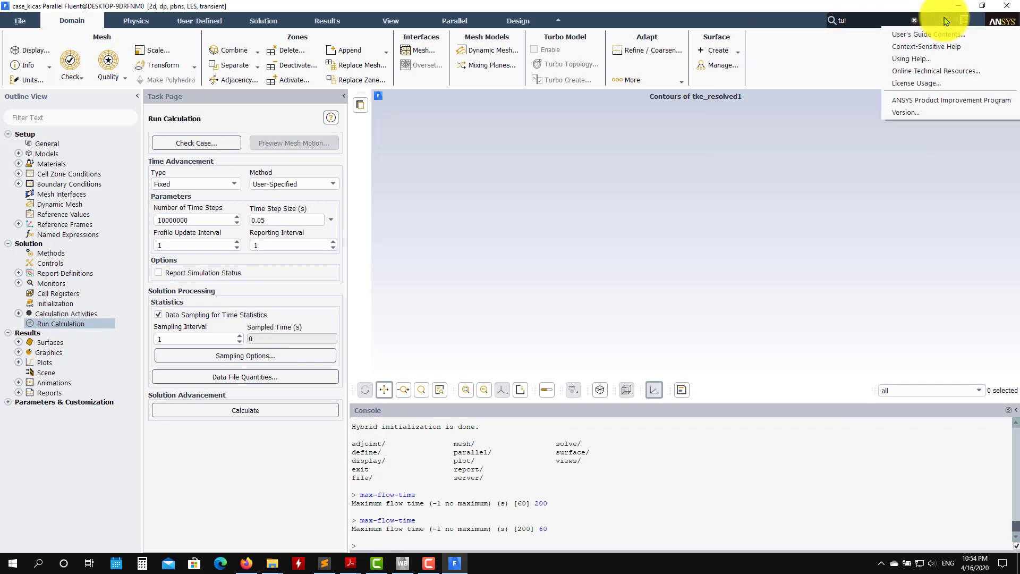
left_click(927, 33)
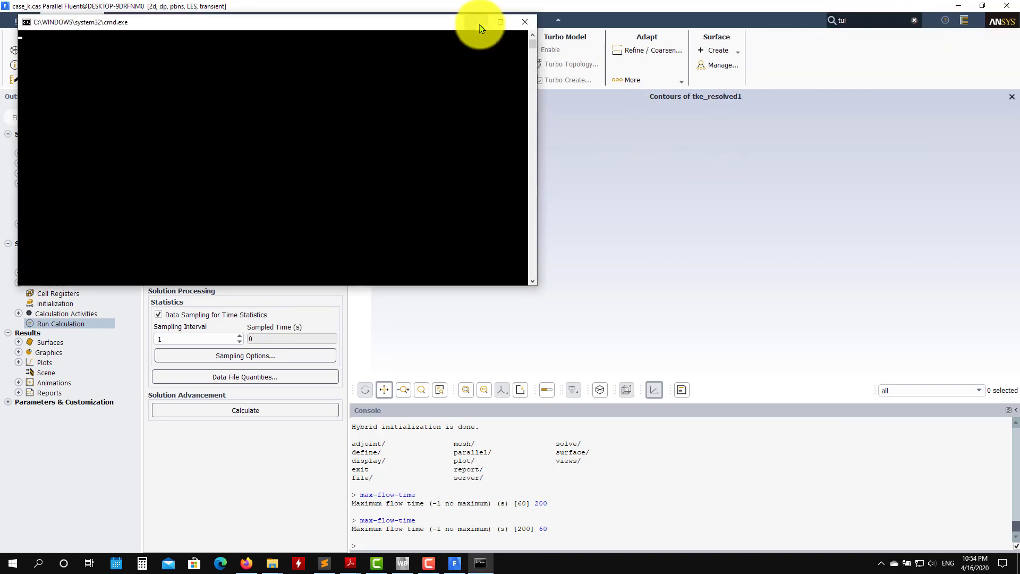
left_click(477, 22)
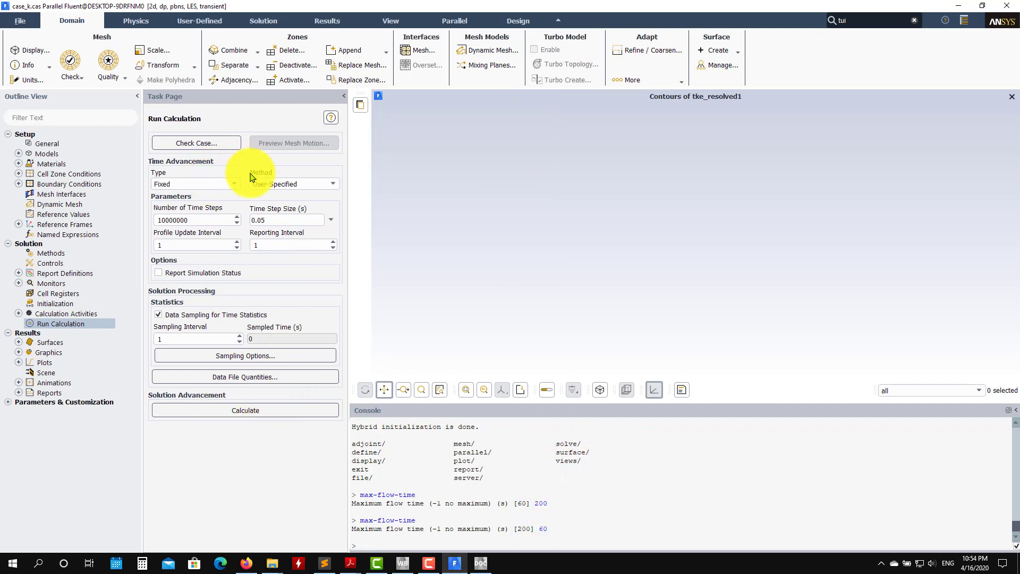
Start the calculation and check the point-velocity, maximum CFL, lift, drag, average y-plus and residual plots
left_click(226, 418)
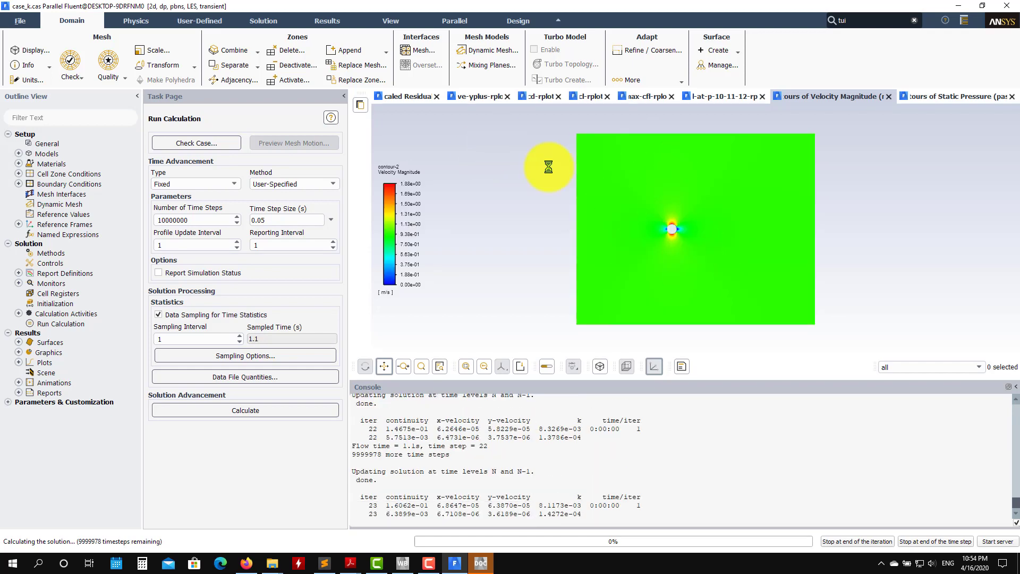
left_click(702, 97)
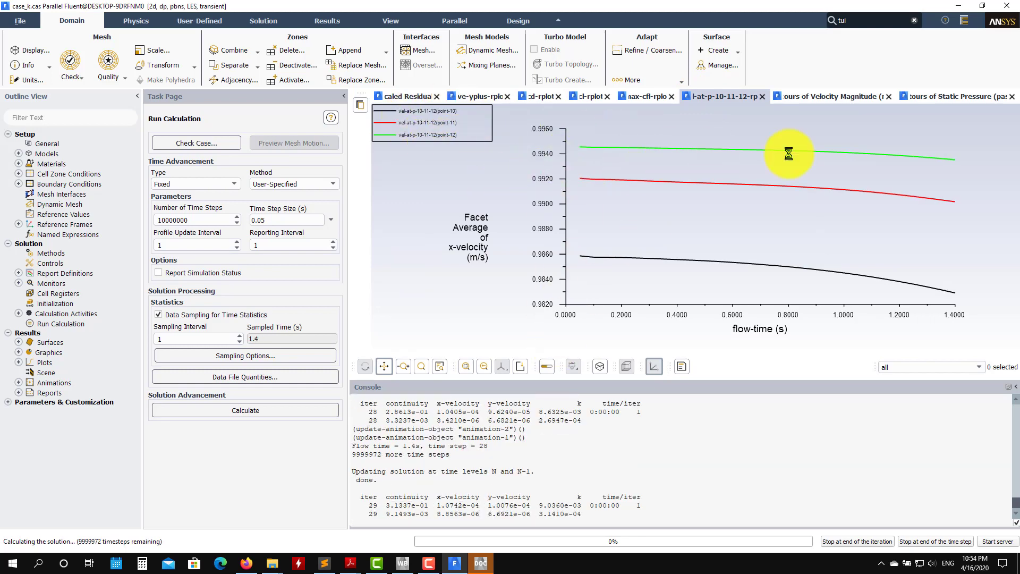
left_click(648, 96)
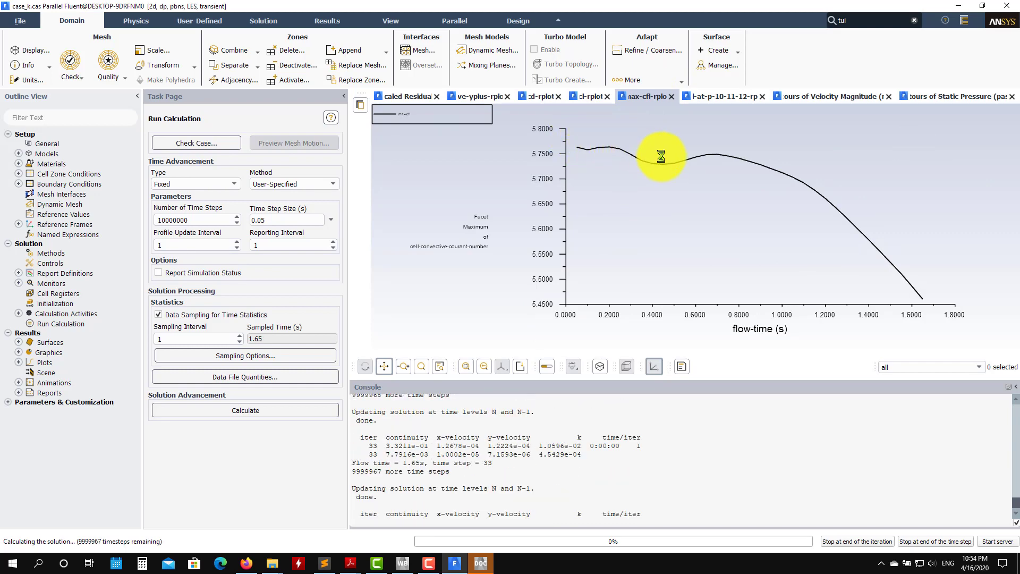
left_click(587, 96)
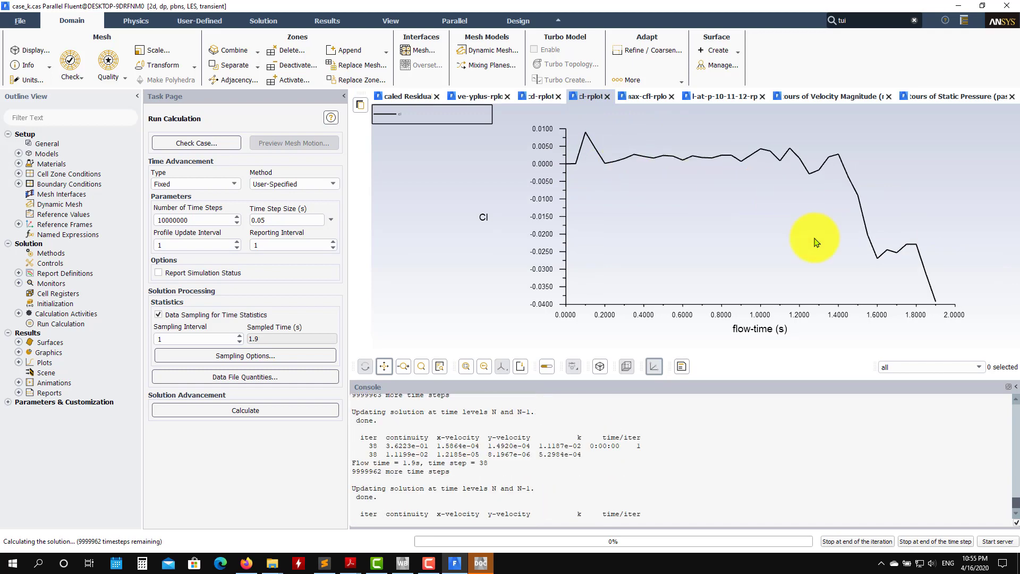
left_click(538, 96)
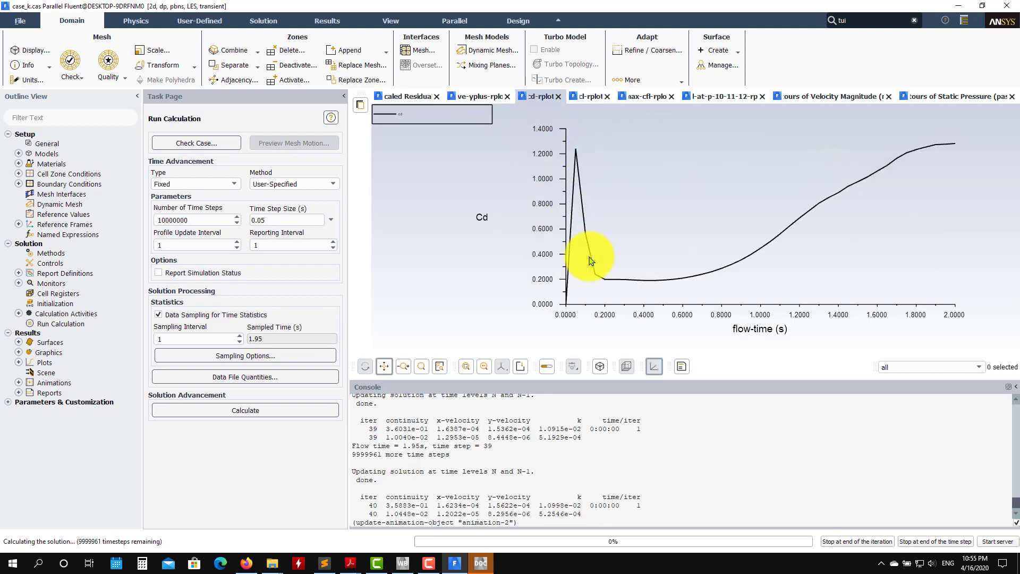
left_click(479, 97)
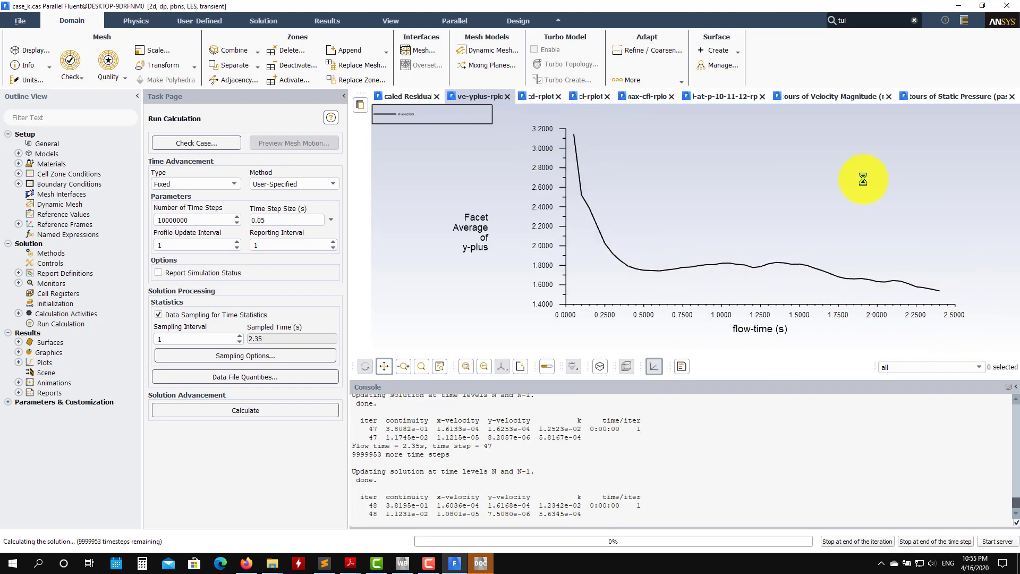
left_click(407, 96)
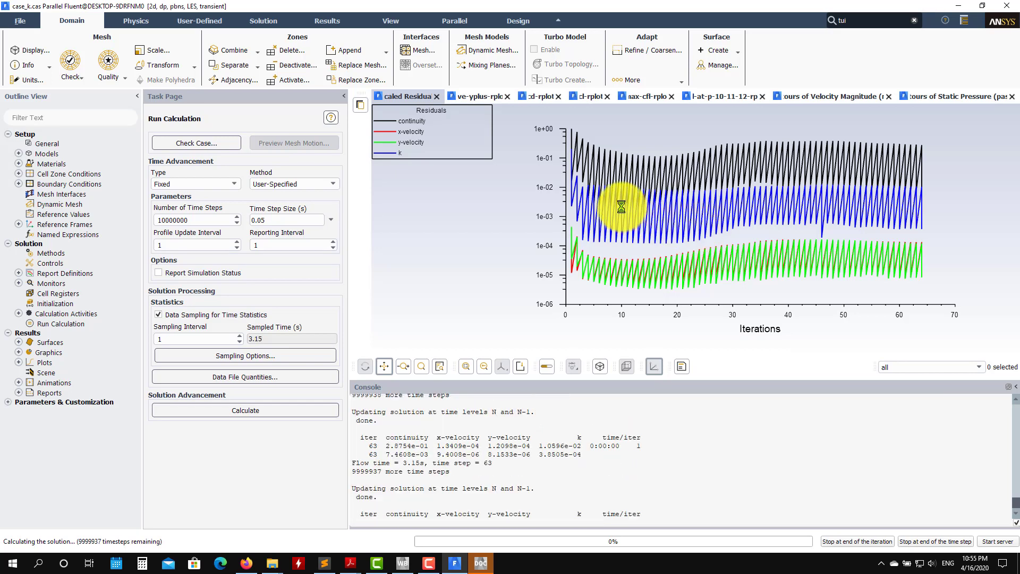
Examine how the force coefficients, point velocities, velocity and pressure contours, y-plus, residuals and maximum CFL develop during the run
left_click(467, 96)
left_click(543, 96)
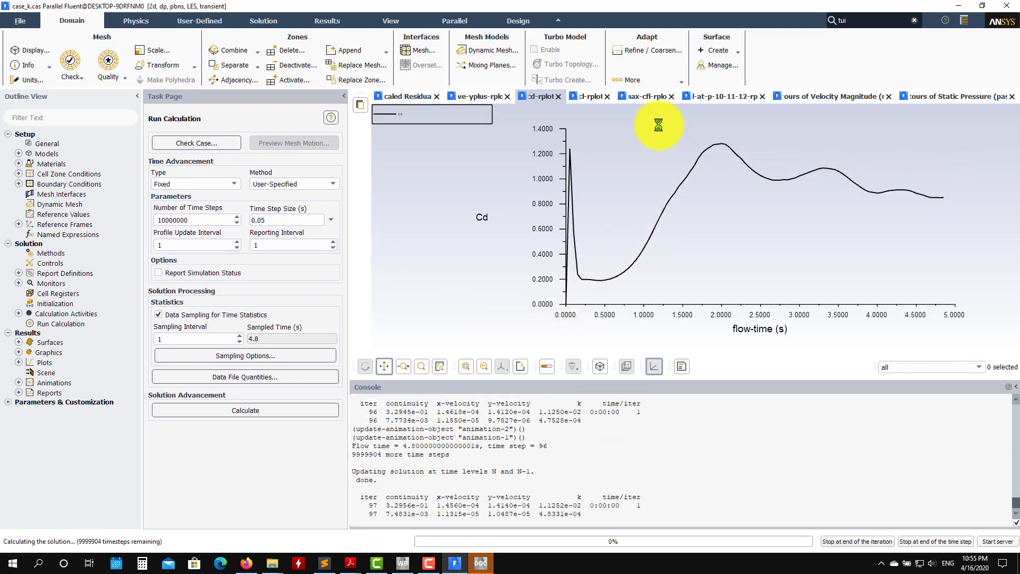
left_click(588, 96)
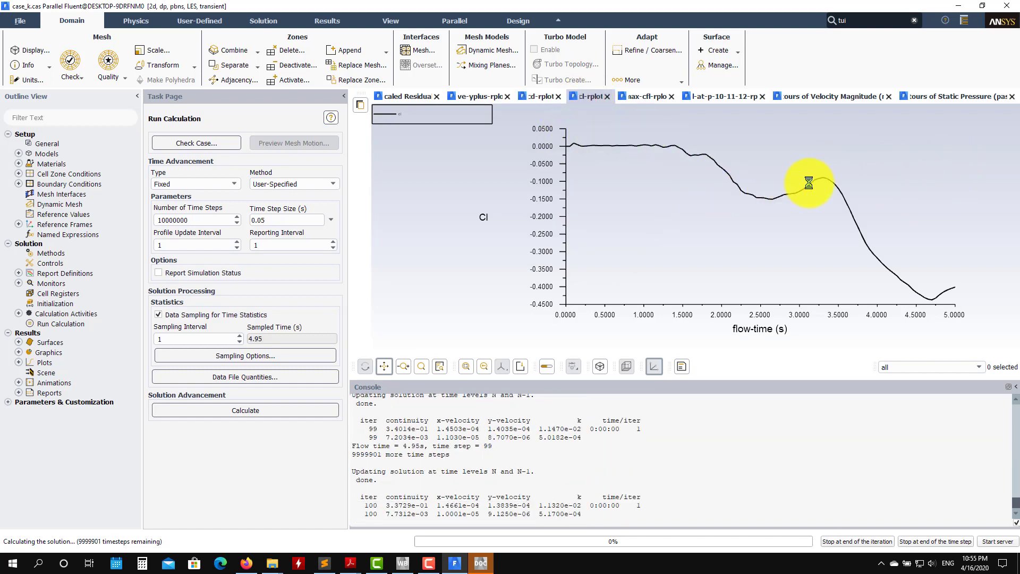
left_click(772, 96)
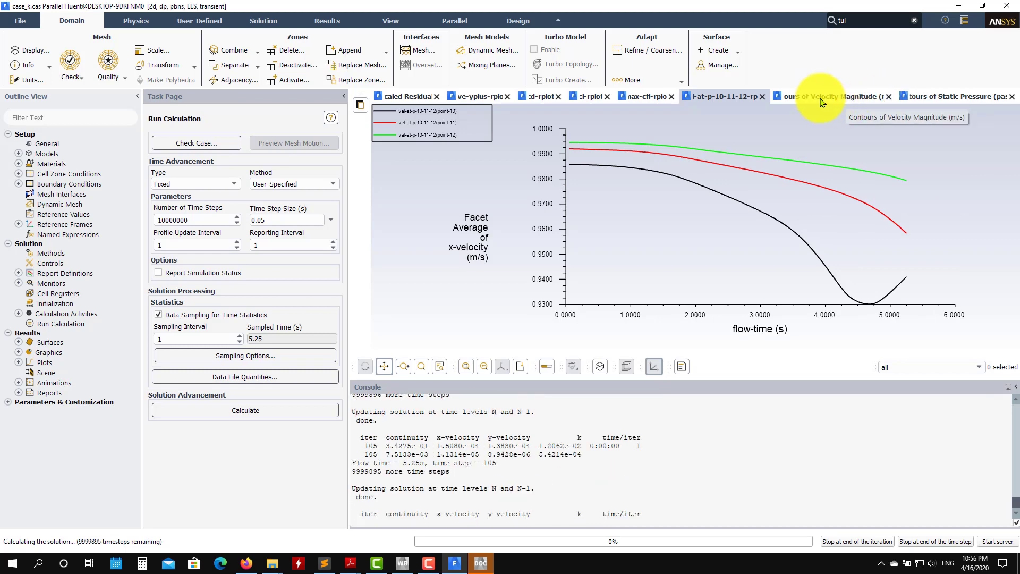
left_click(814, 97)
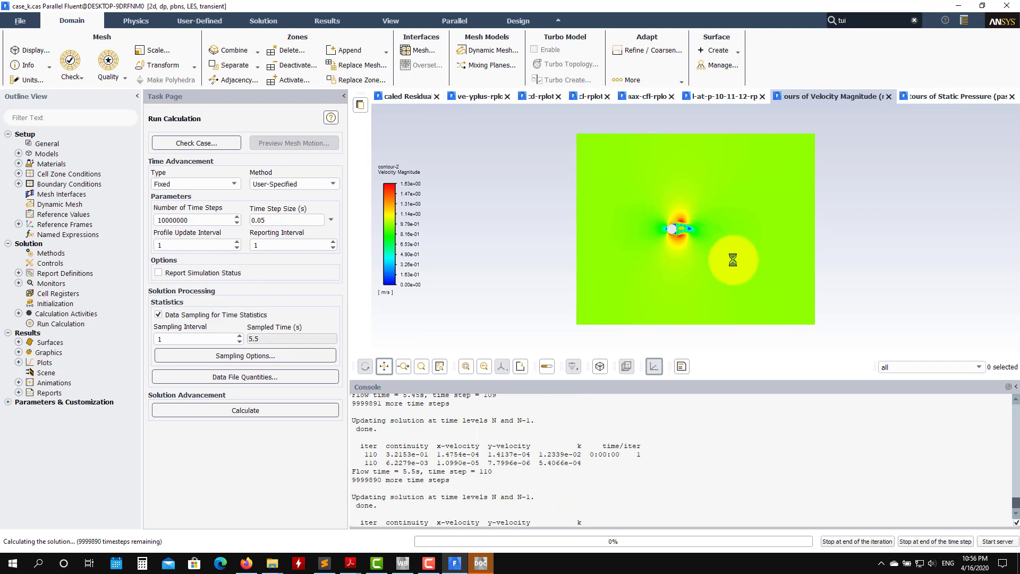
left_click(945, 100)
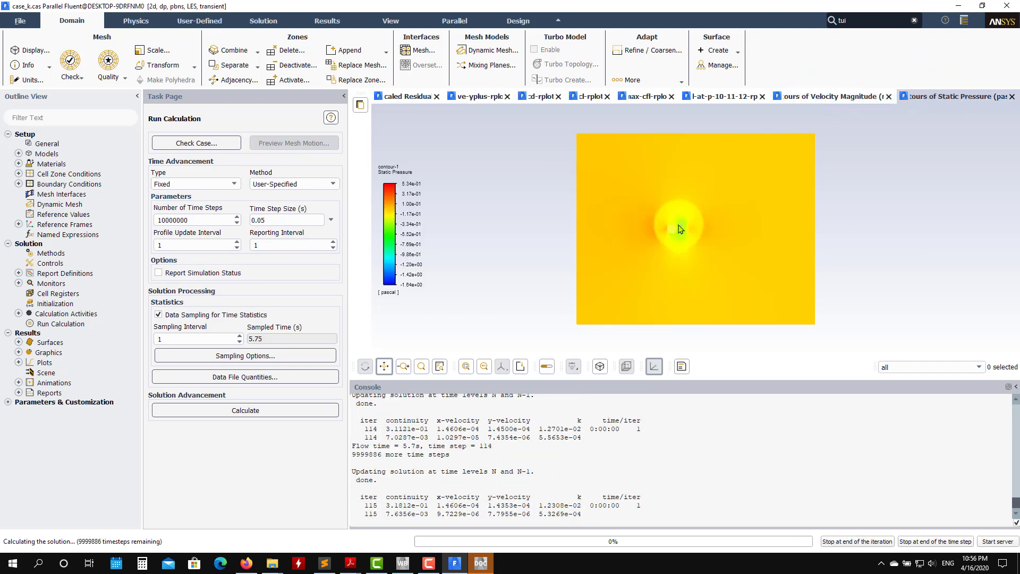
left_click(478, 98)
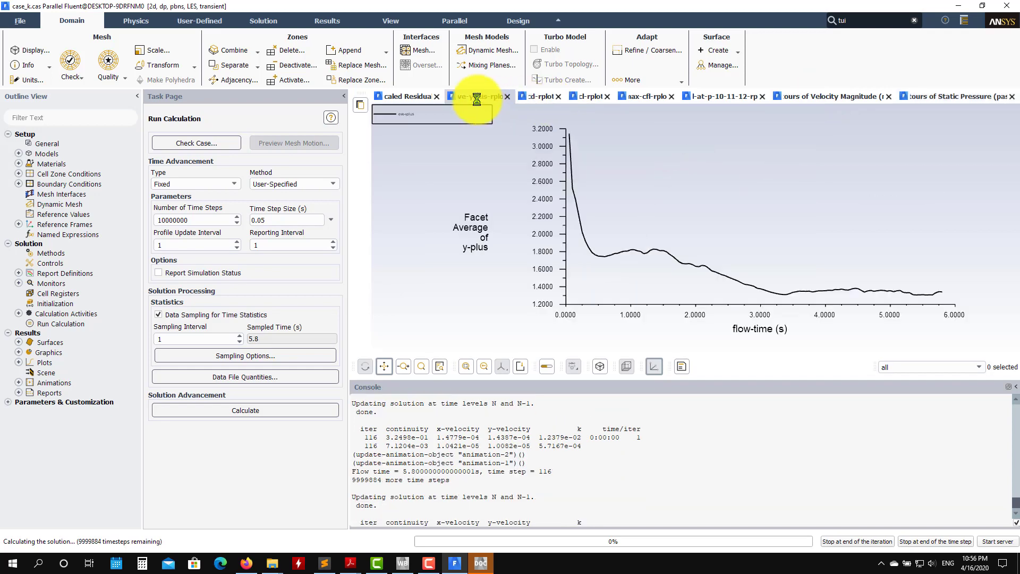
left_click(406, 95)
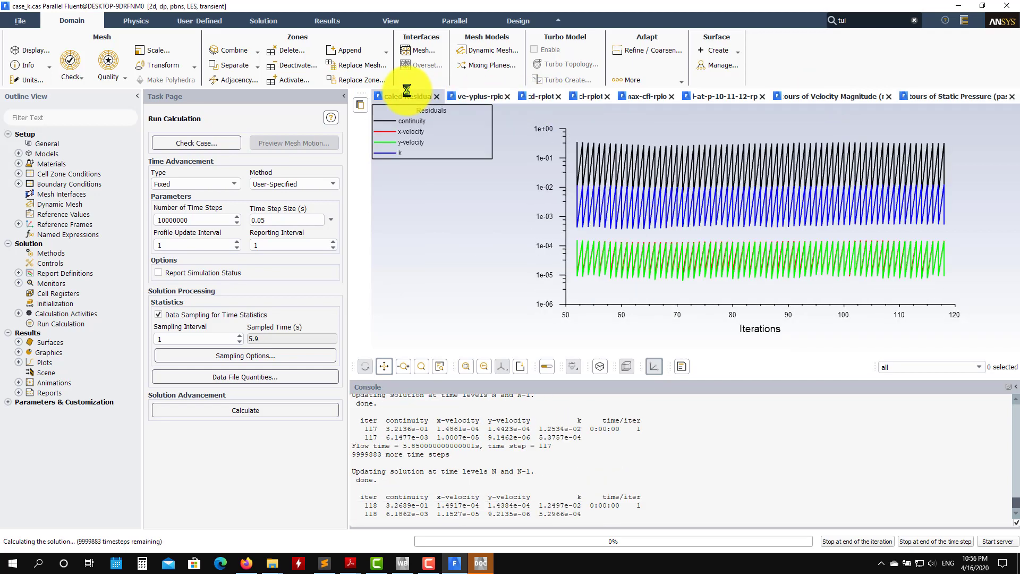
left_click(629, 100)
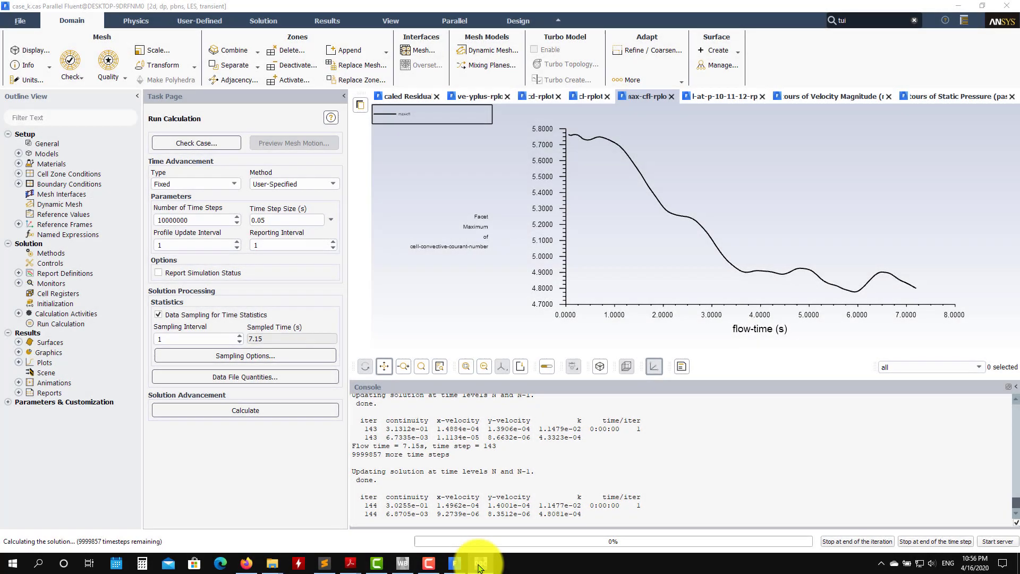
Switch to the ANSYS Help Viewer, maximize it and open the solve/ chapter of the Text Command List's Solution Mode part
left_click(479, 560)
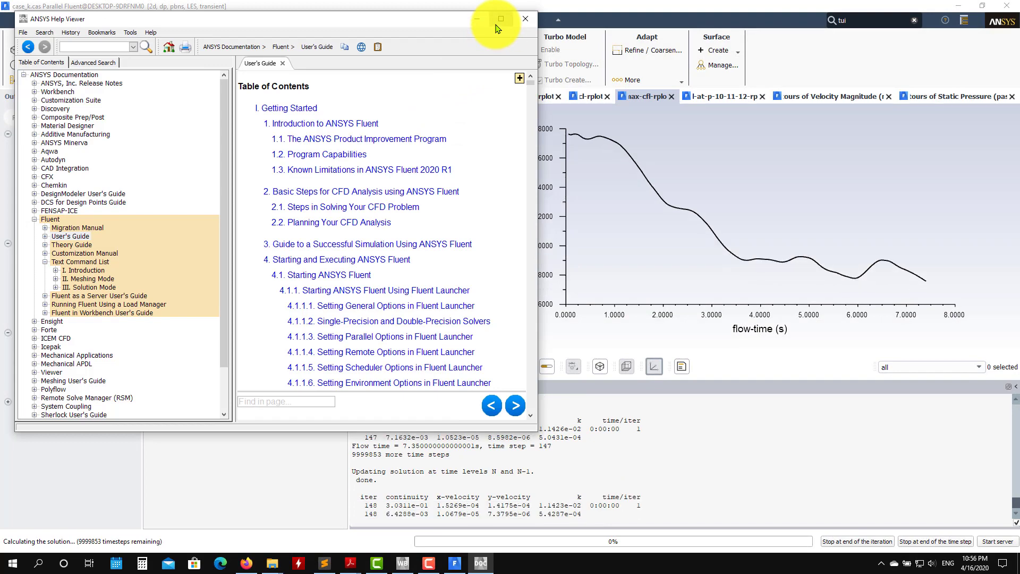
left_click(497, 22)
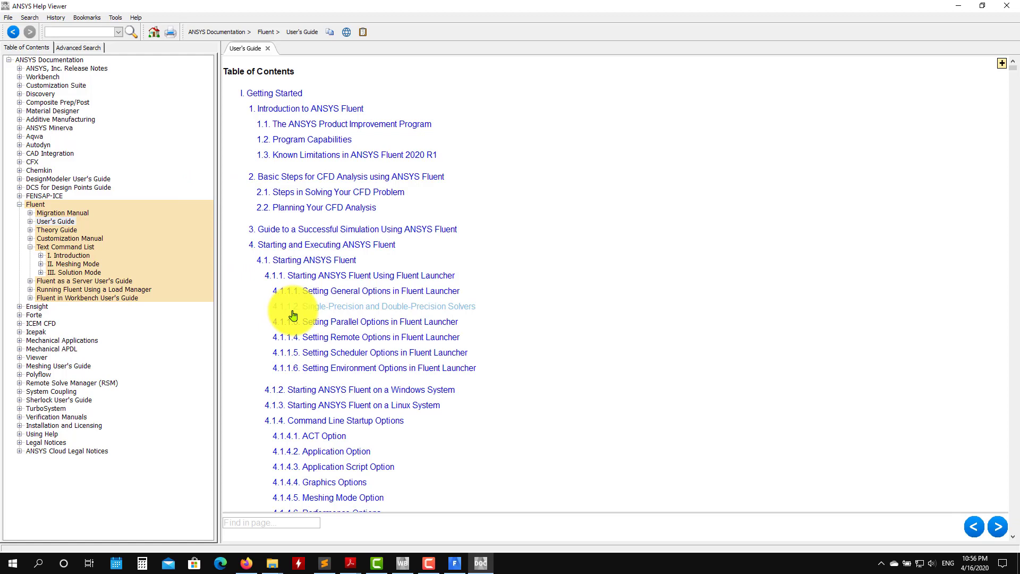
left_click(60, 248)
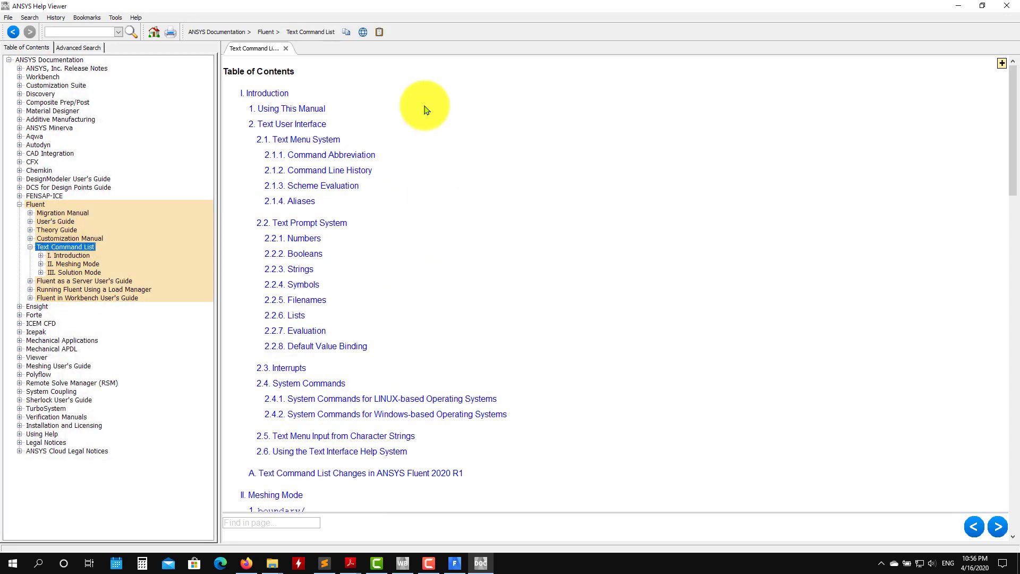
left_click(40, 272)
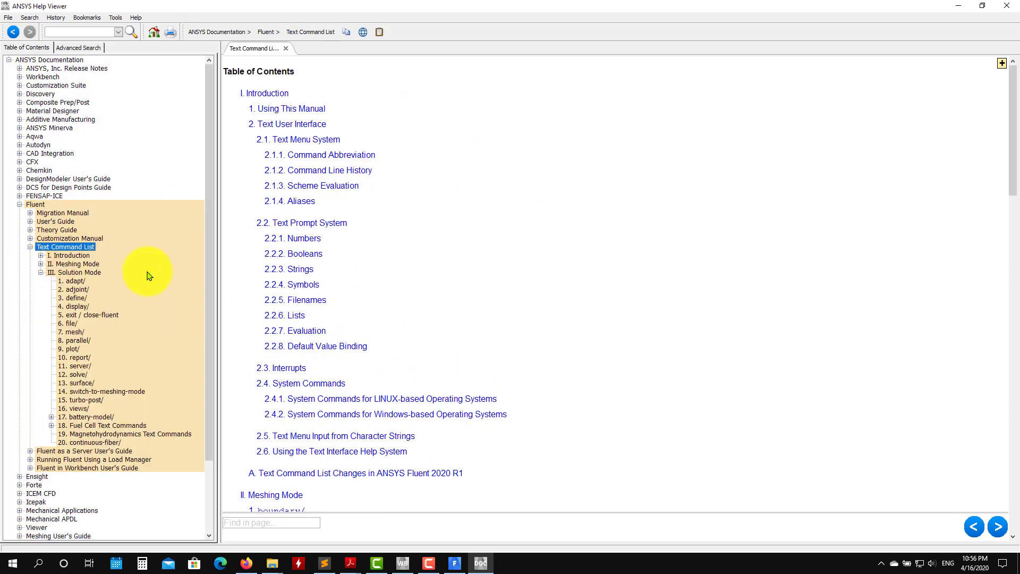
left_click(77, 272)
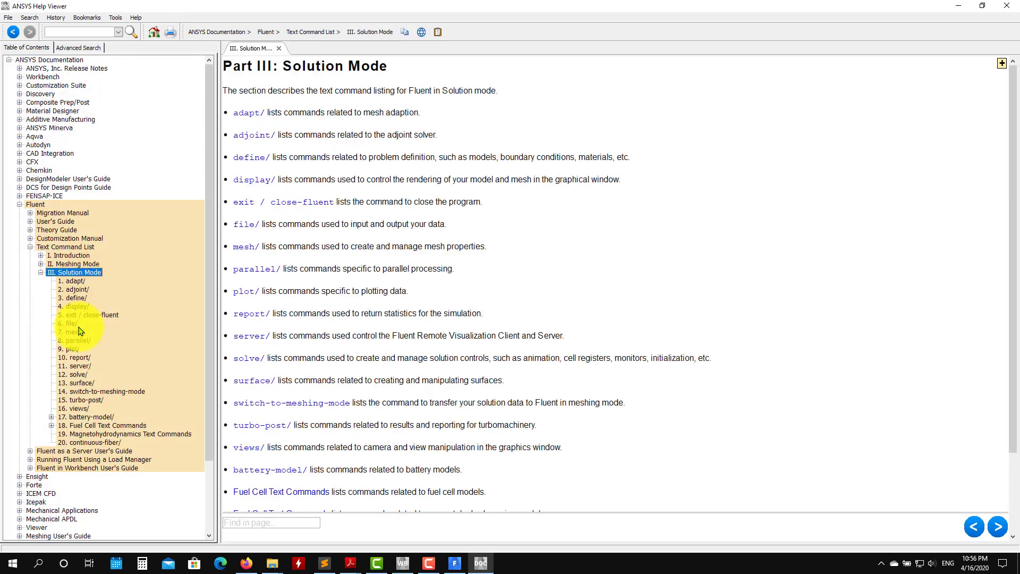
left_click(78, 374)
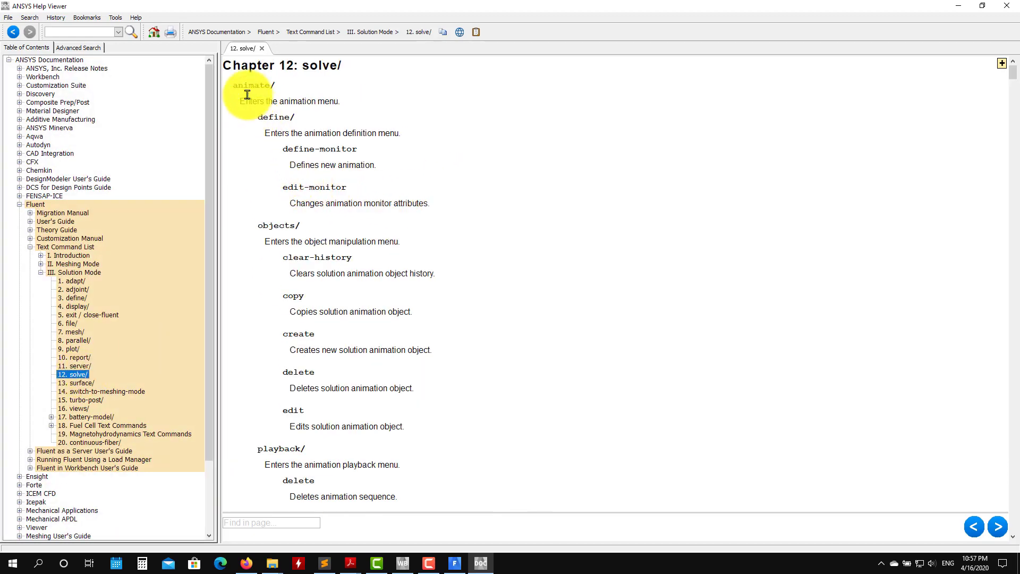
Search the solve/ chapter for the max-flow-time command
left_click(238, 102)
scroll(348, 255, "down", 15)
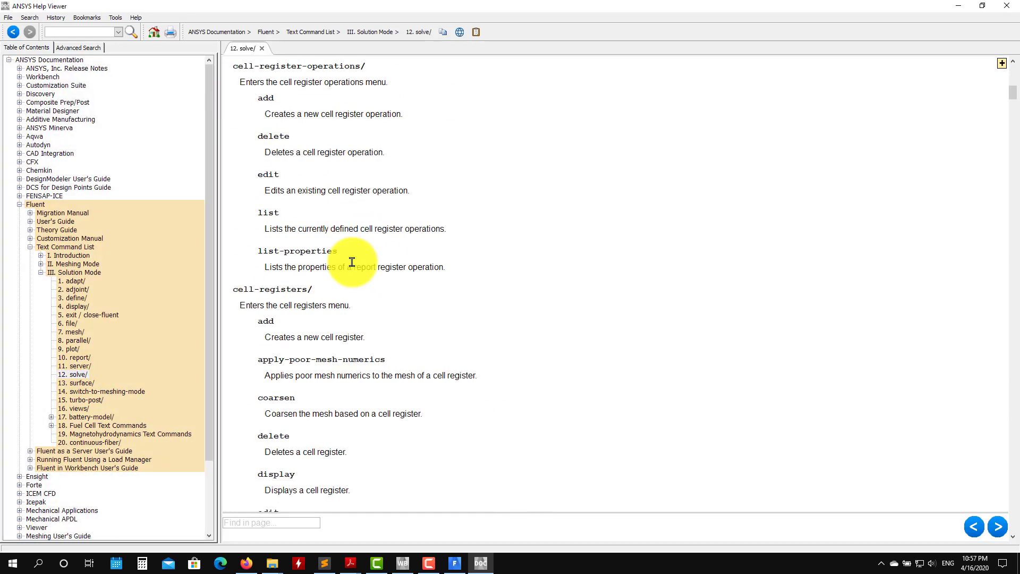
scroll(352, 262, "down", 3)
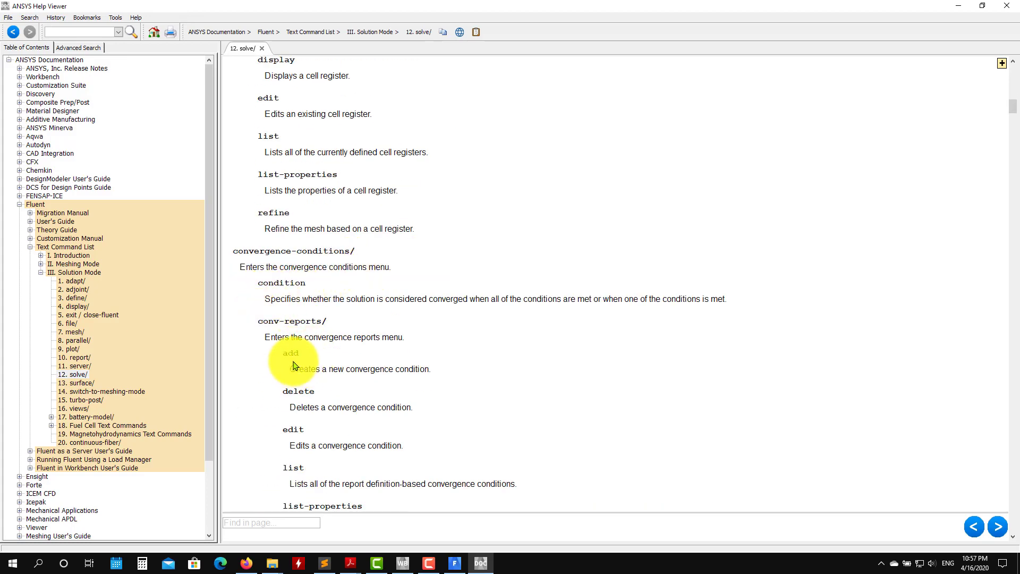
scroll(297, 358, "down", 3)
scroll(353, 300, "down", 3)
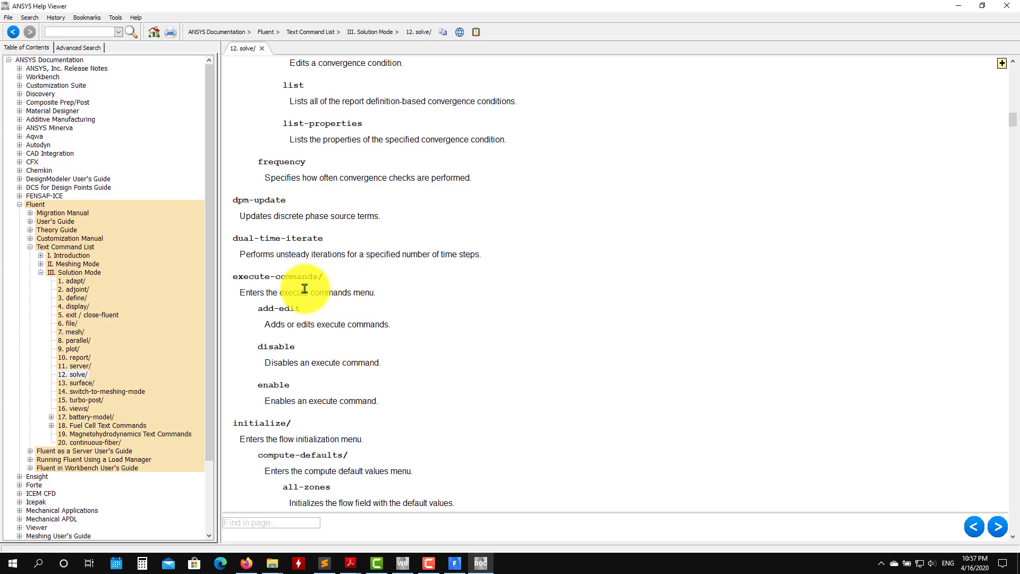
scroll(339, 265, "down", 3)
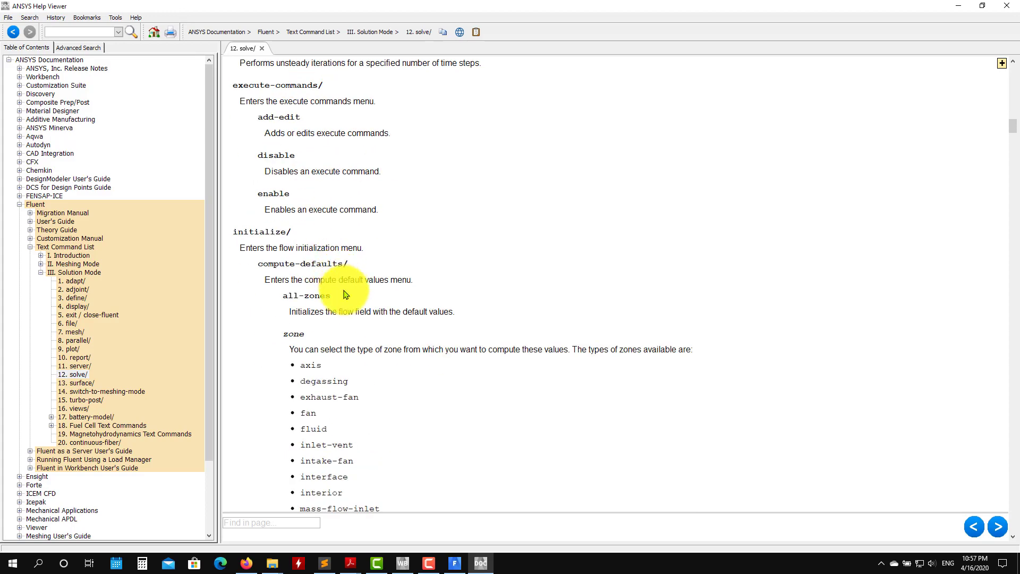
scroll(345, 297, "down", 10)
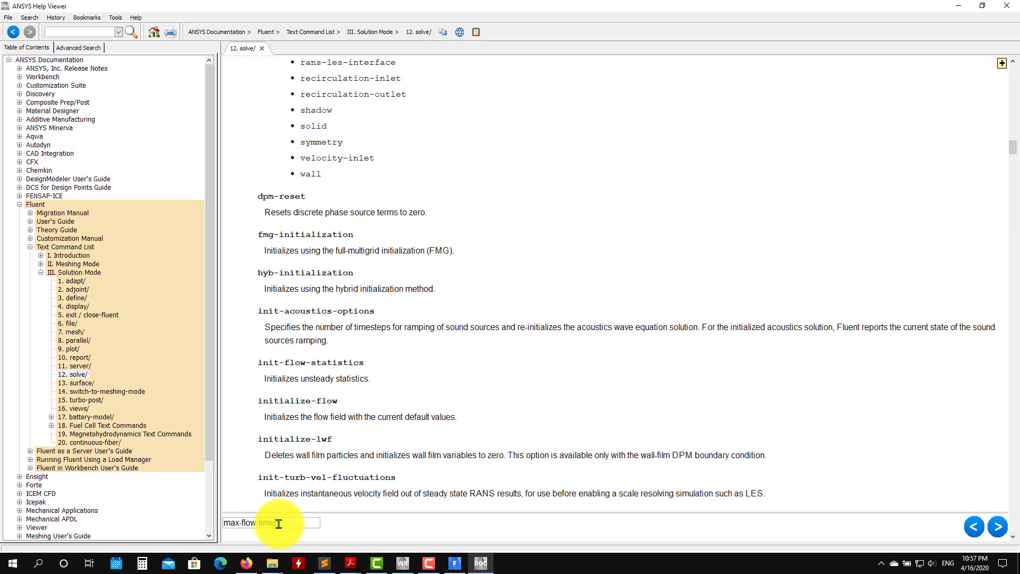
key("Return")
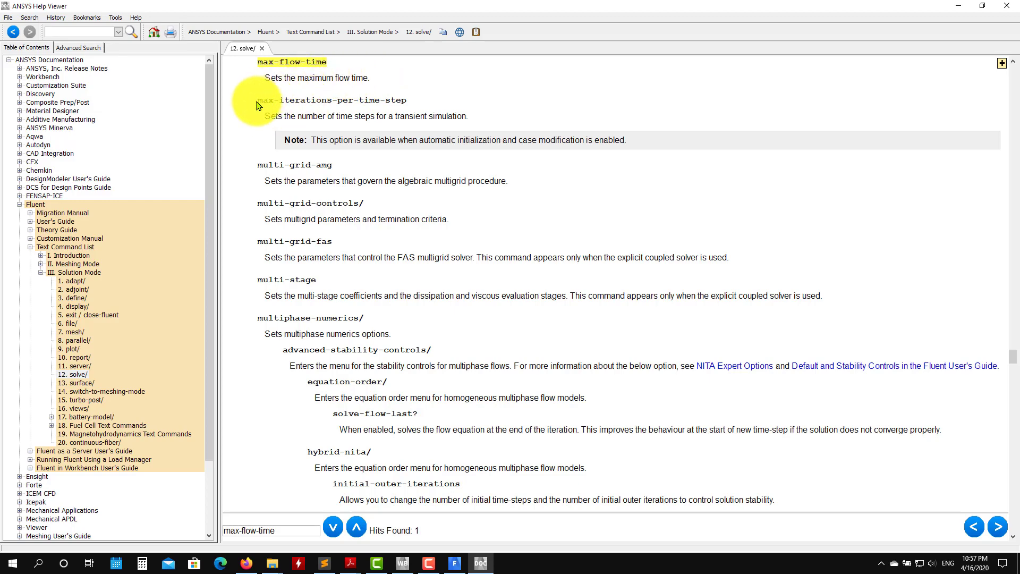
Read the max-iterations-per-time-step entry and the multiphase and NITA commands after it, and switch back to Fluent
left_click_drag(258, 98, 414, 101)
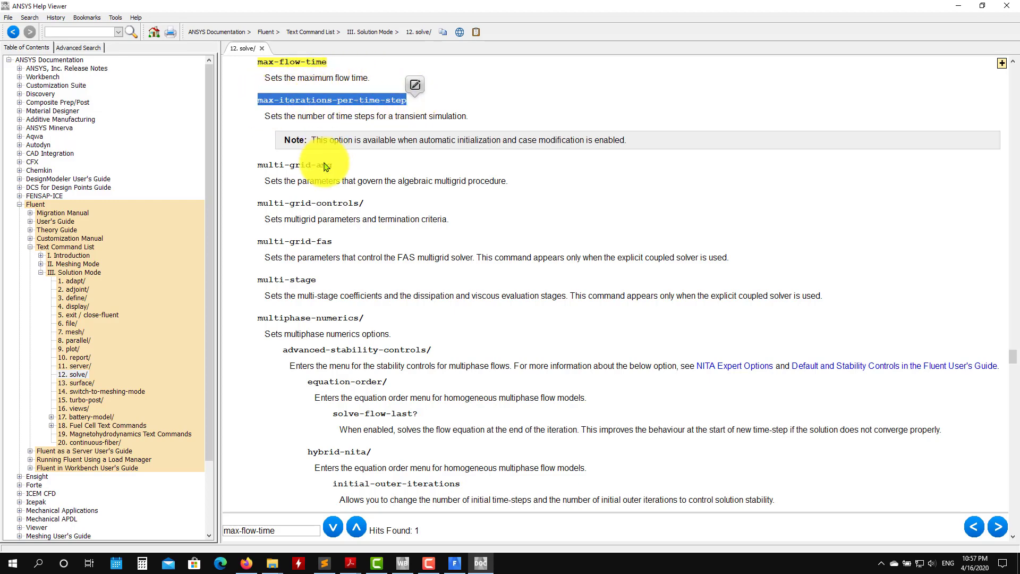
scroll(326, 177, "down", 10)
scroll(404, 213, "down", 20)
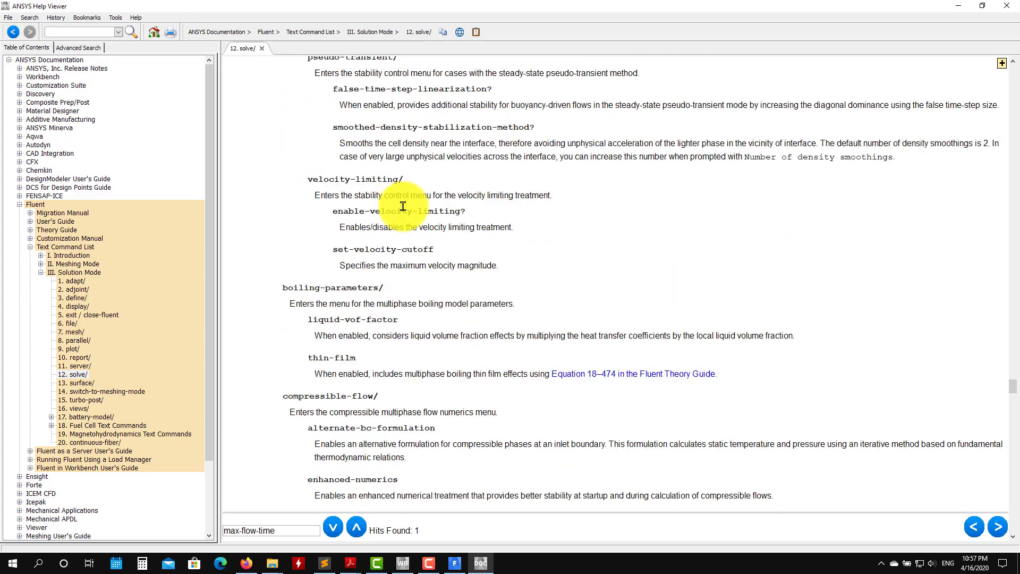
scroll(408, 221, "down", 5)
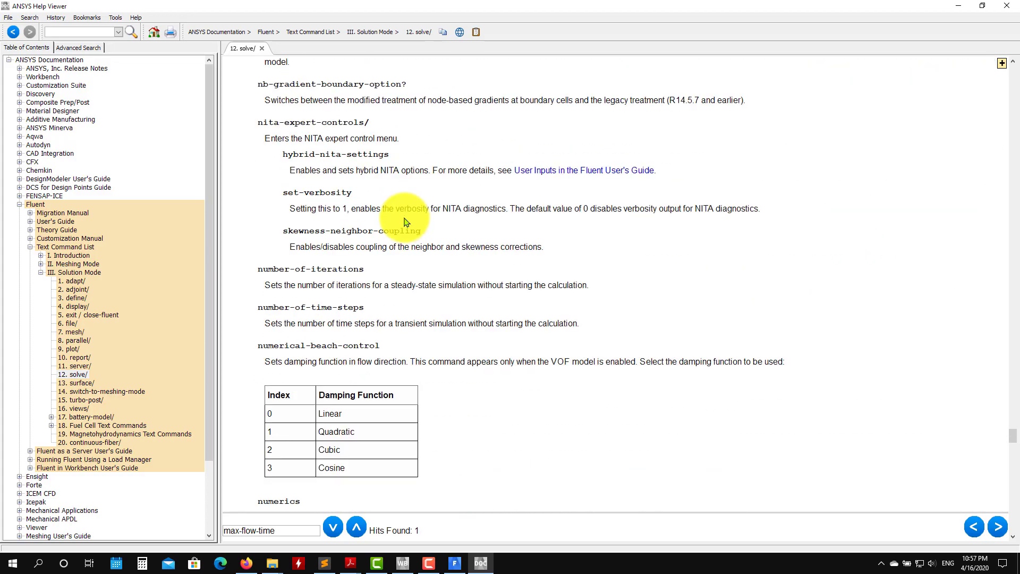
scroll(406, 221, "up", 10)
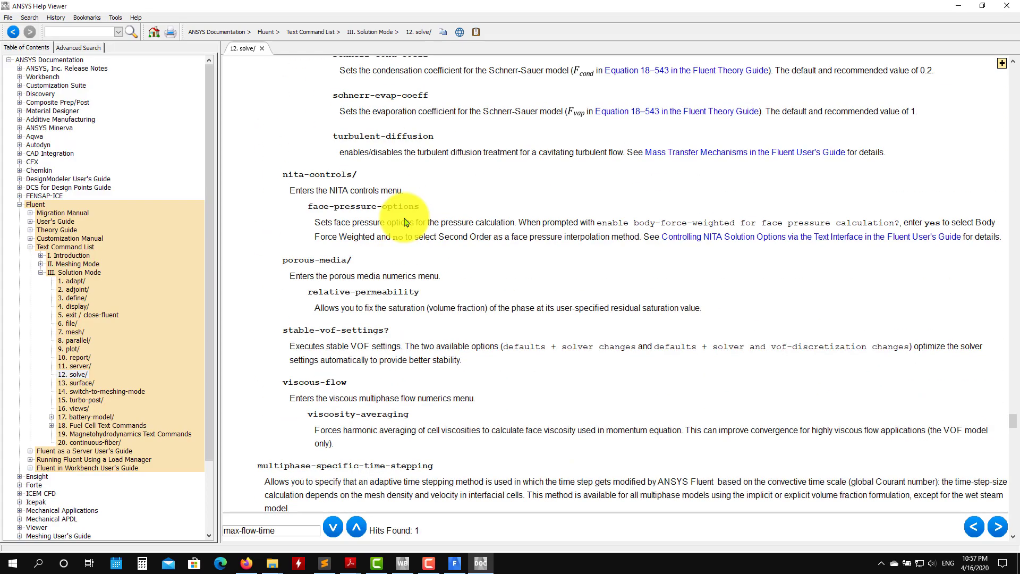
left_click(955, 9)
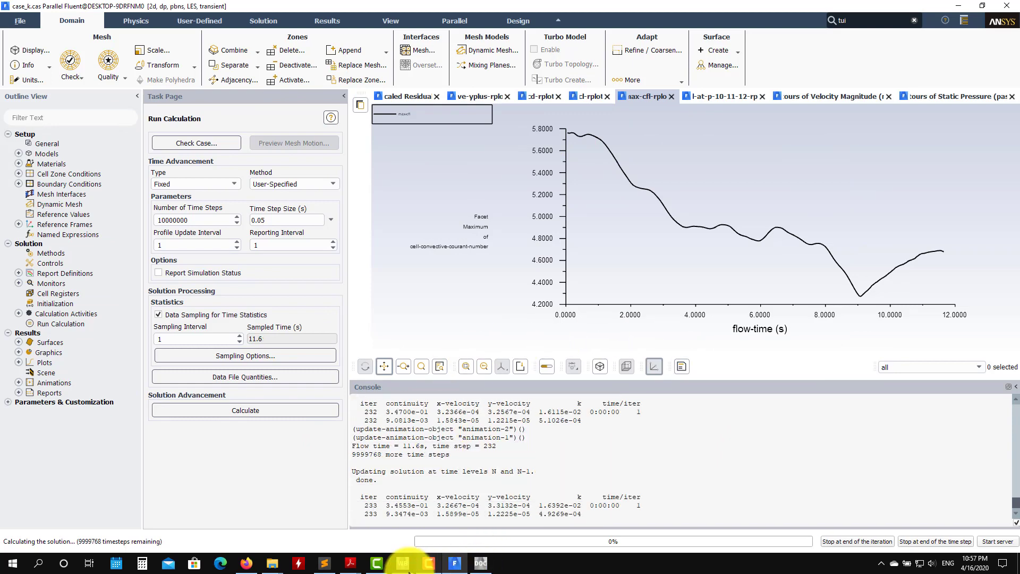
left_click(480, 564)
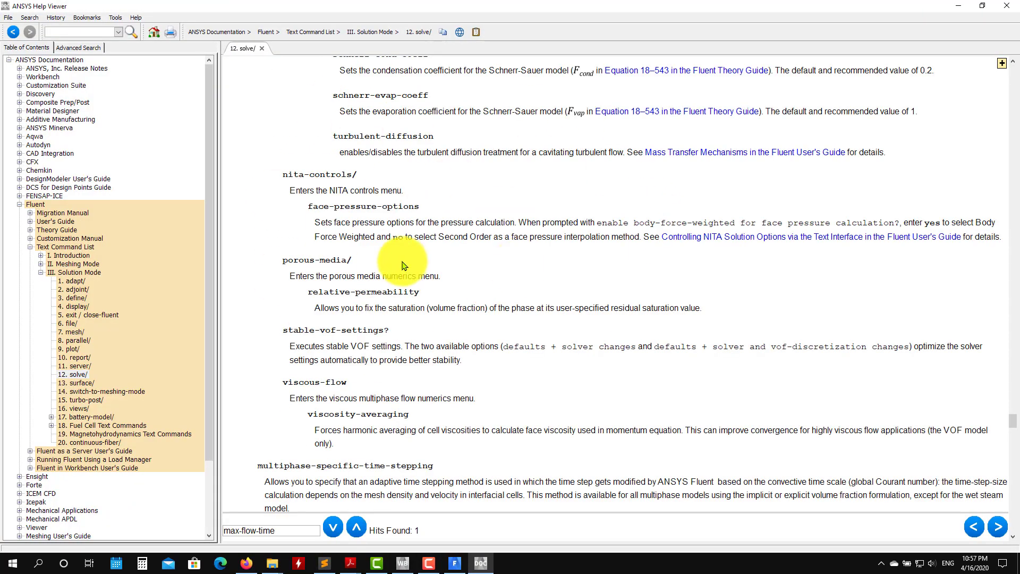
scroll(406, 289, "up", 2)
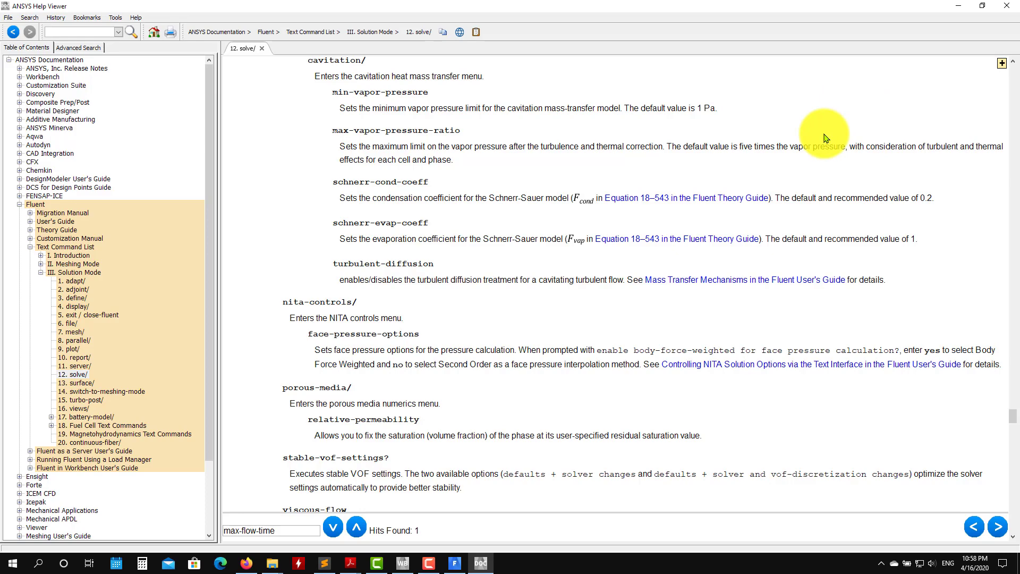
left_click(959, 6)
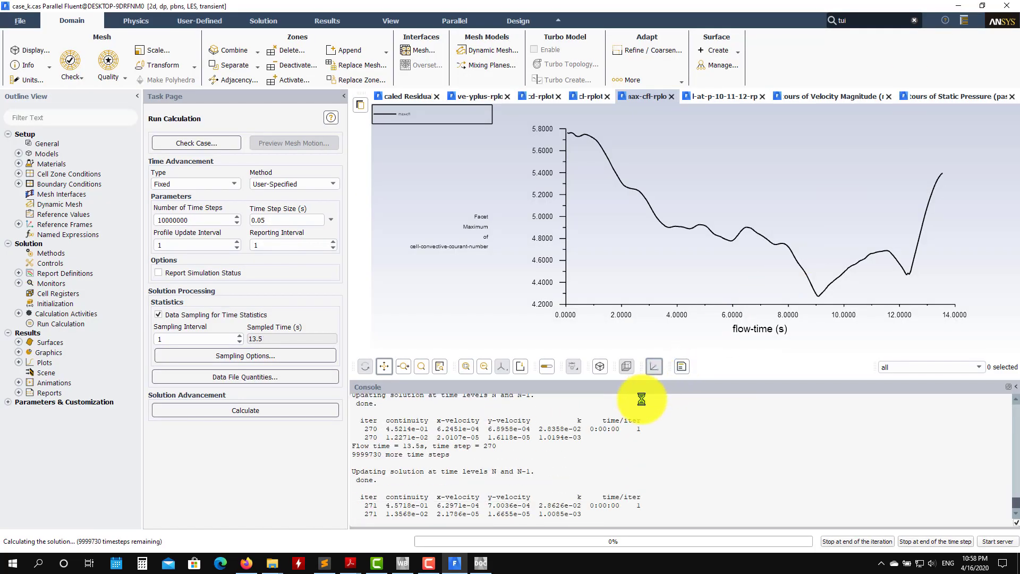
Examine how the pressure and velocity contours, point velocities, maximum CFL, lift, drag, average y-plus and residuals develop during the run
left_click(588, 97)
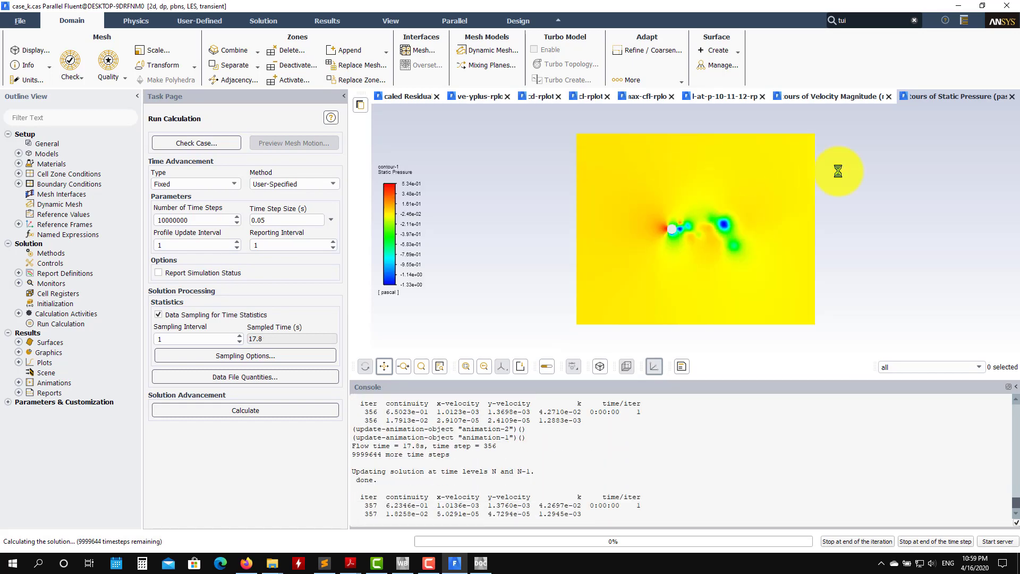
left_click(818, 97)
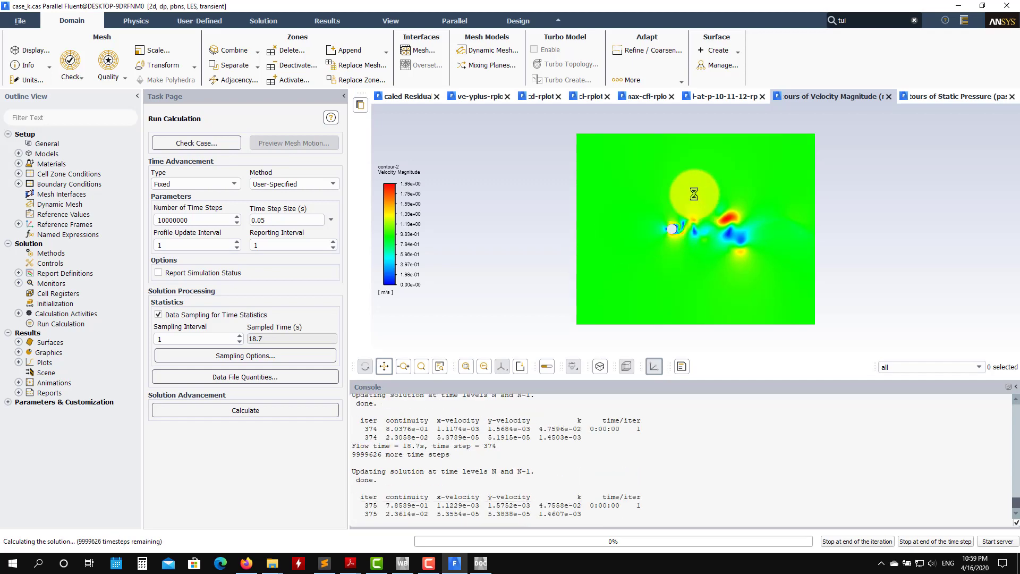
left_click(730, 93)
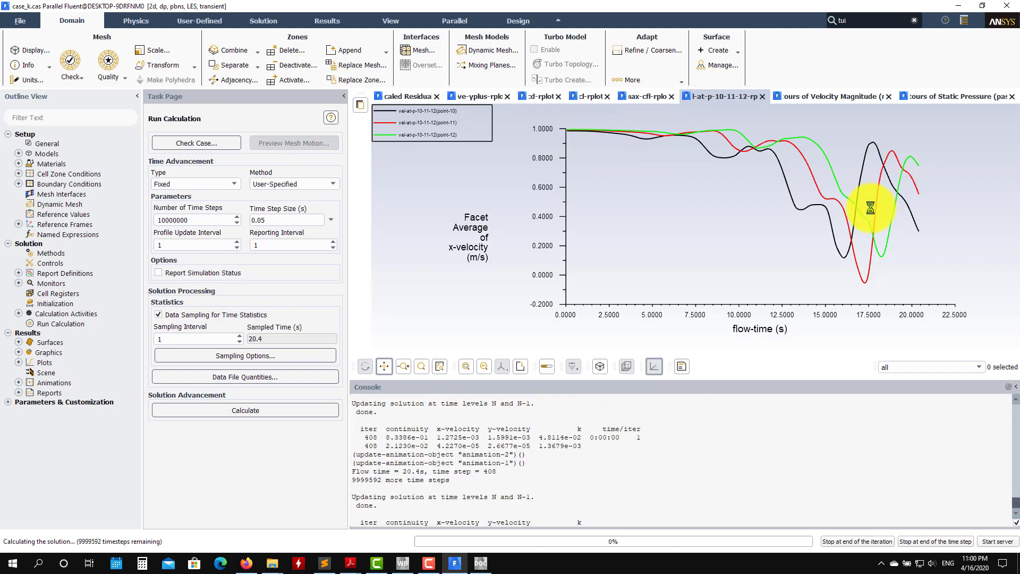
left_click(648, 96)
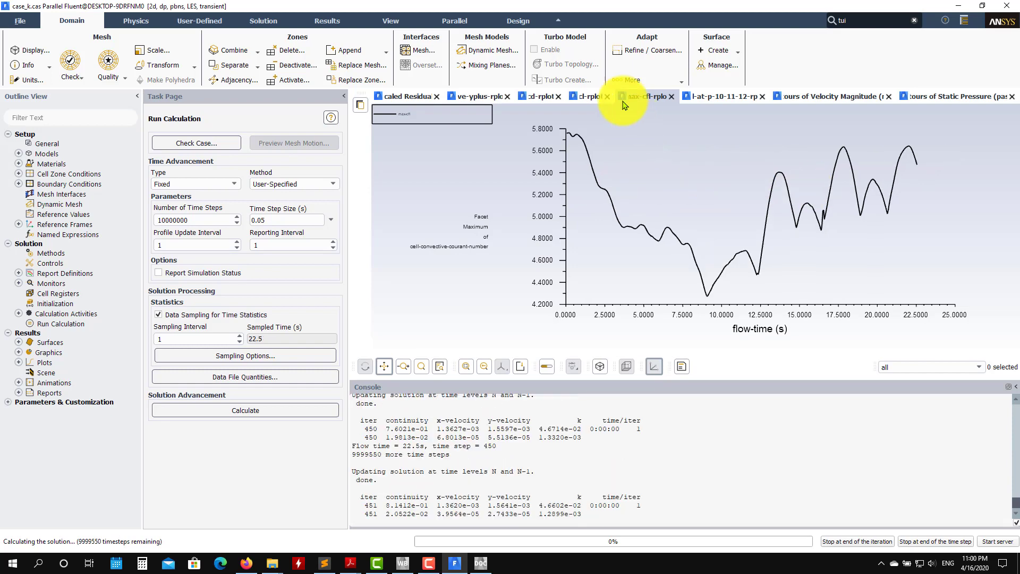
left_click(589, 95)
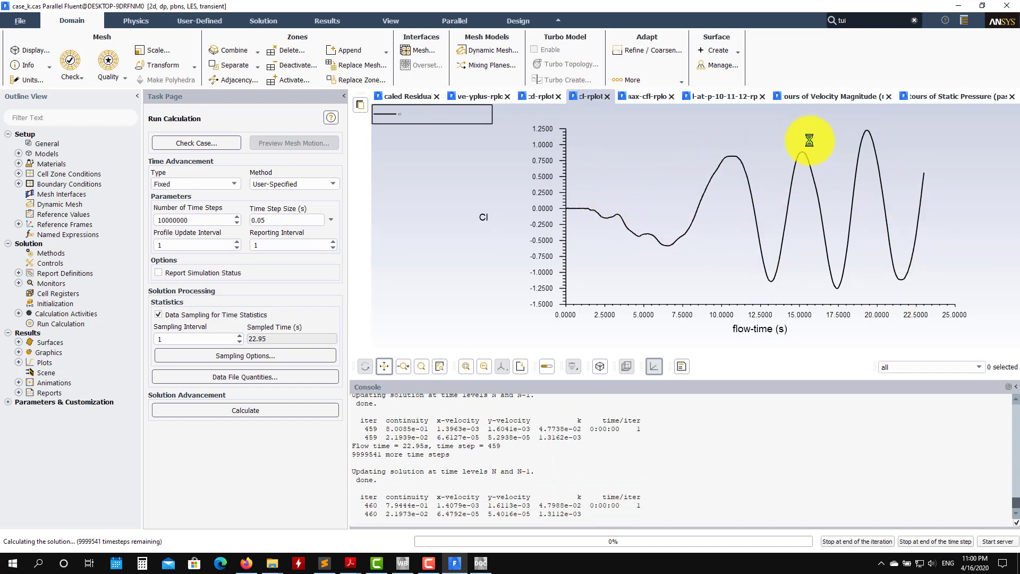
left_click(541, 96)
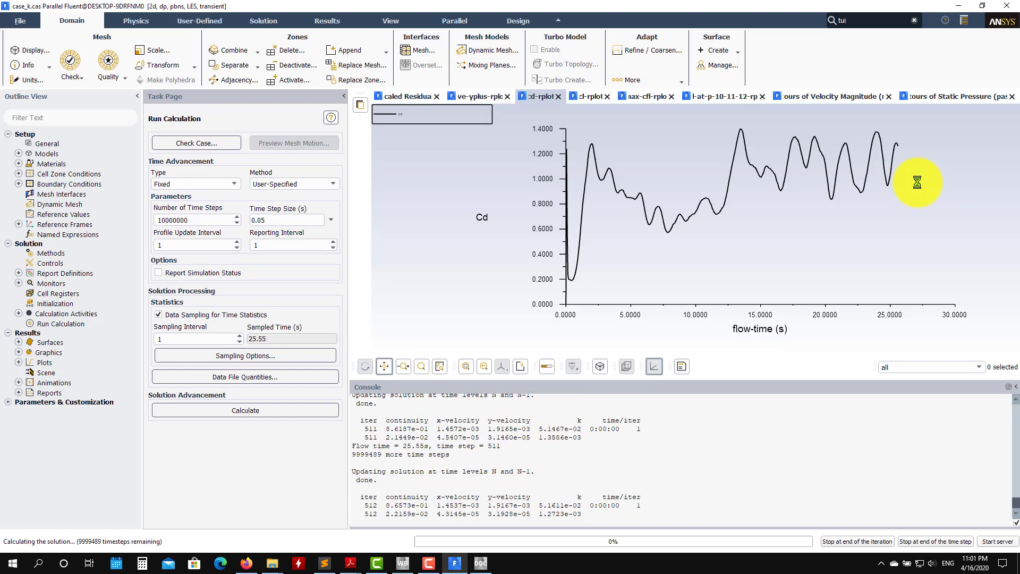
left_click(483, 97)
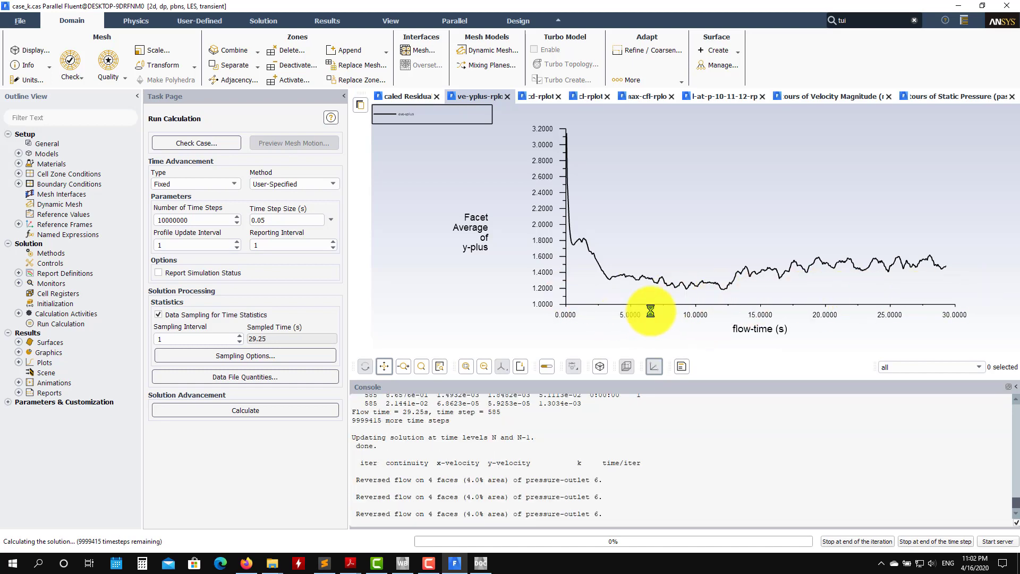
left_click(406, 96)
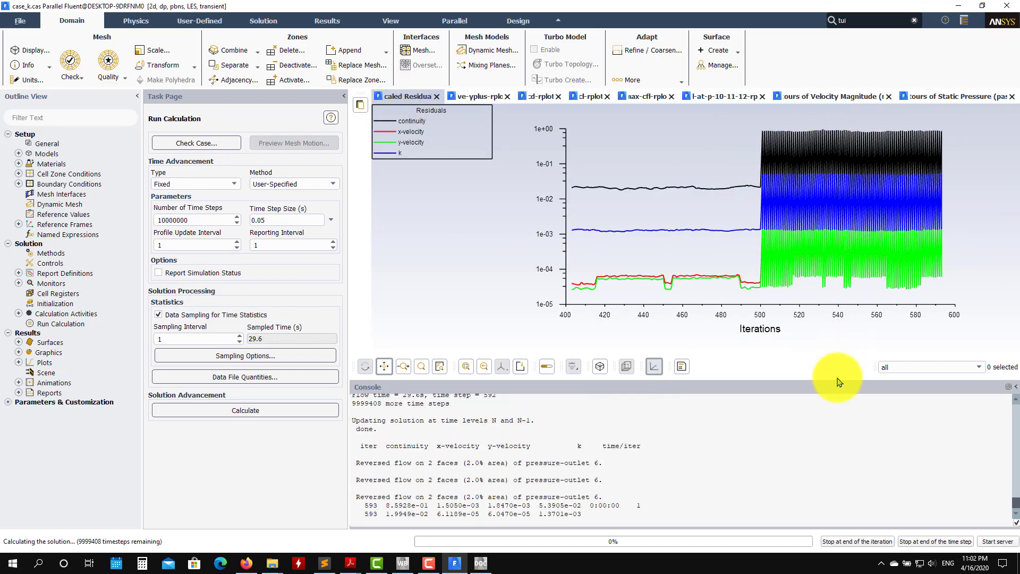
Stop the calculation at the end of the time step and reset the collected flow statistics, leaving the sampling options as they are
left_click(912, 541)
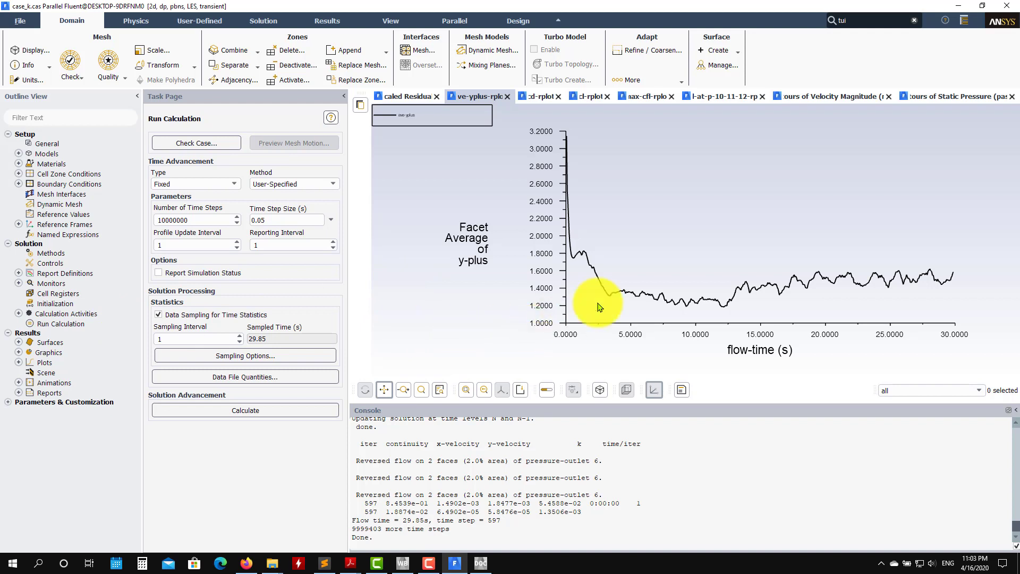
left_click(584, 96)
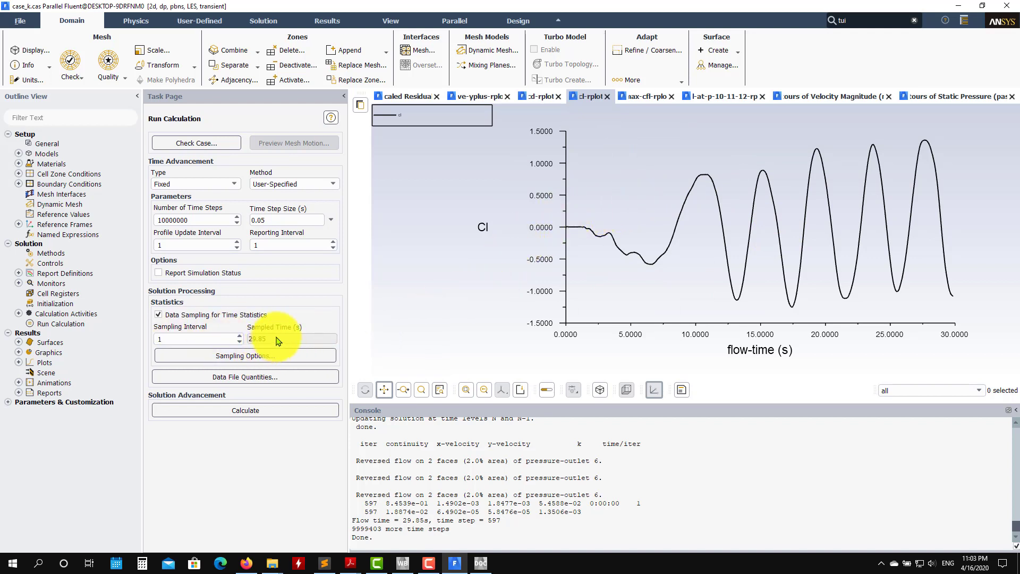
left_click(251, 355)
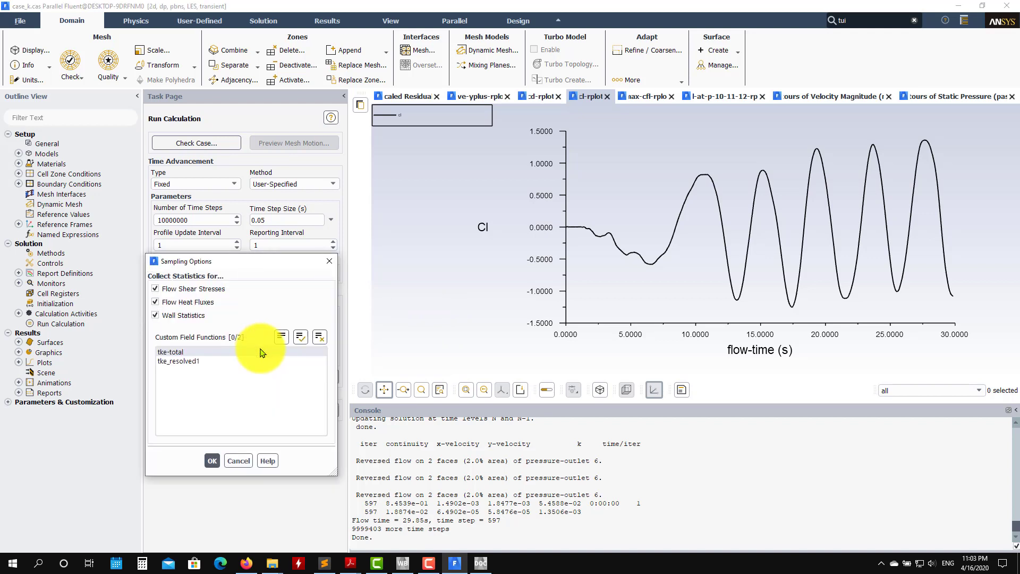
left_click(240, 462)
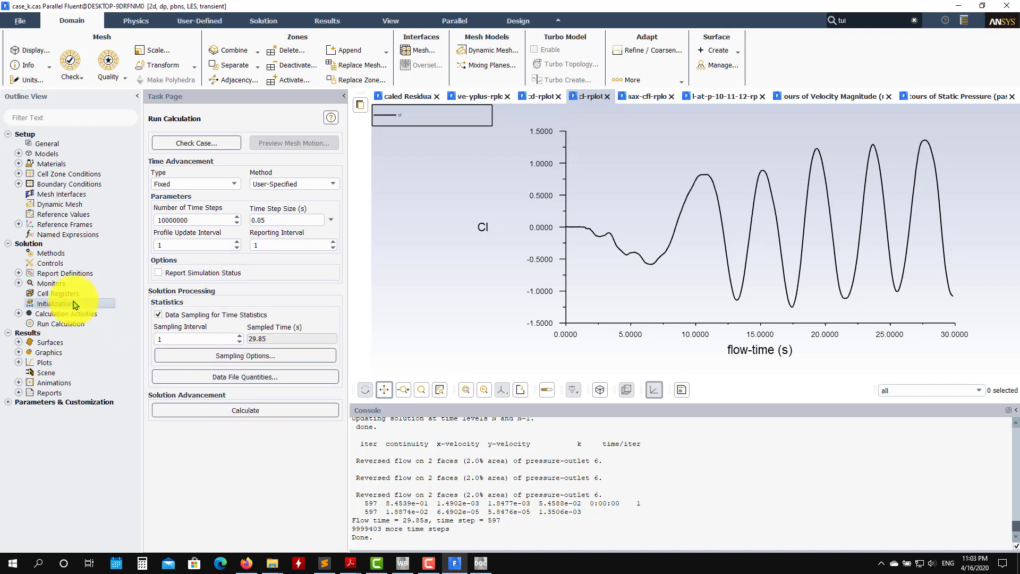
left_click(109, 303)
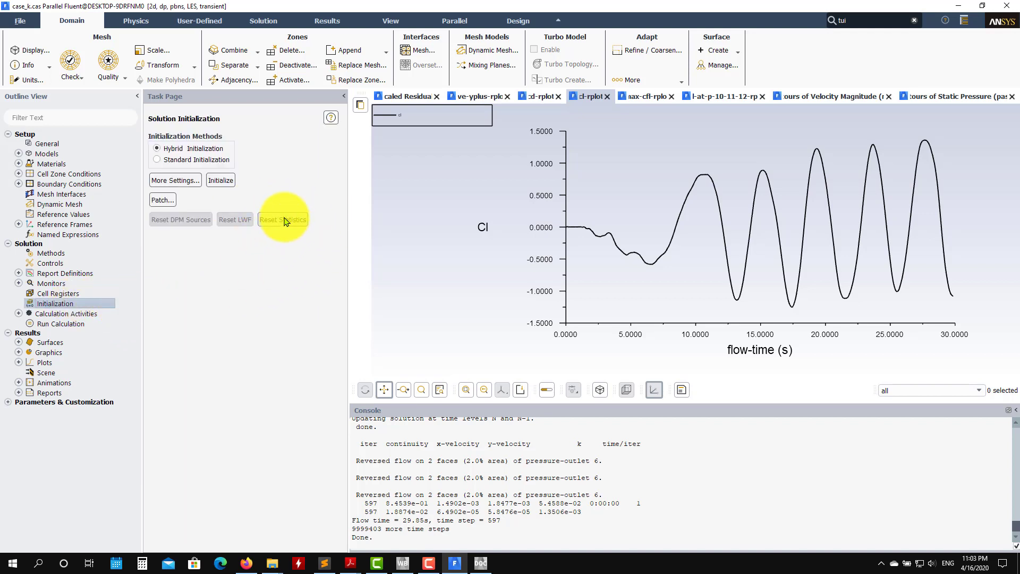
left_click(66, 324)
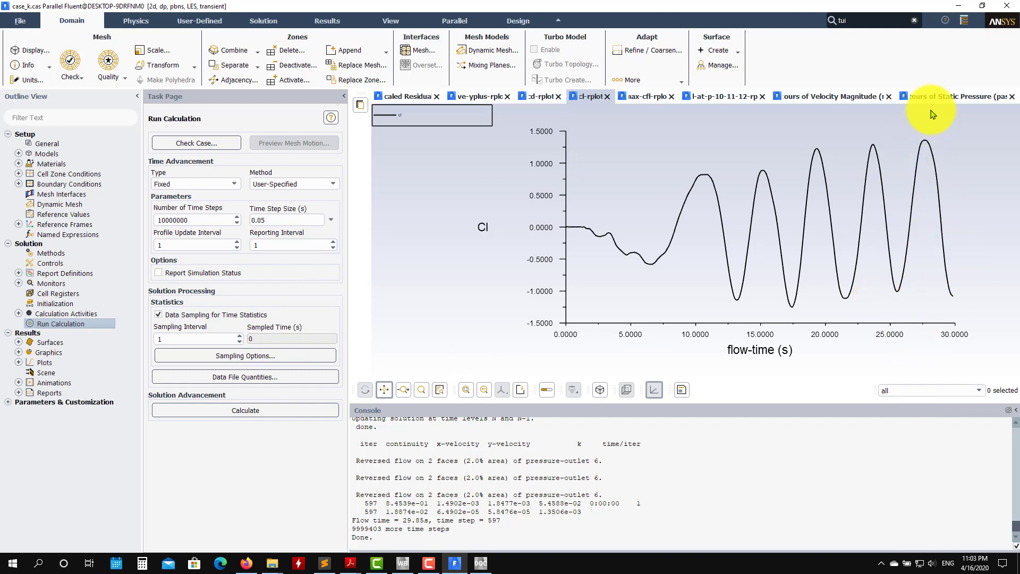
Enable Report Simulation Status, place the status window clear of the calculation settings and resume the calculation
left_click(237, 414)
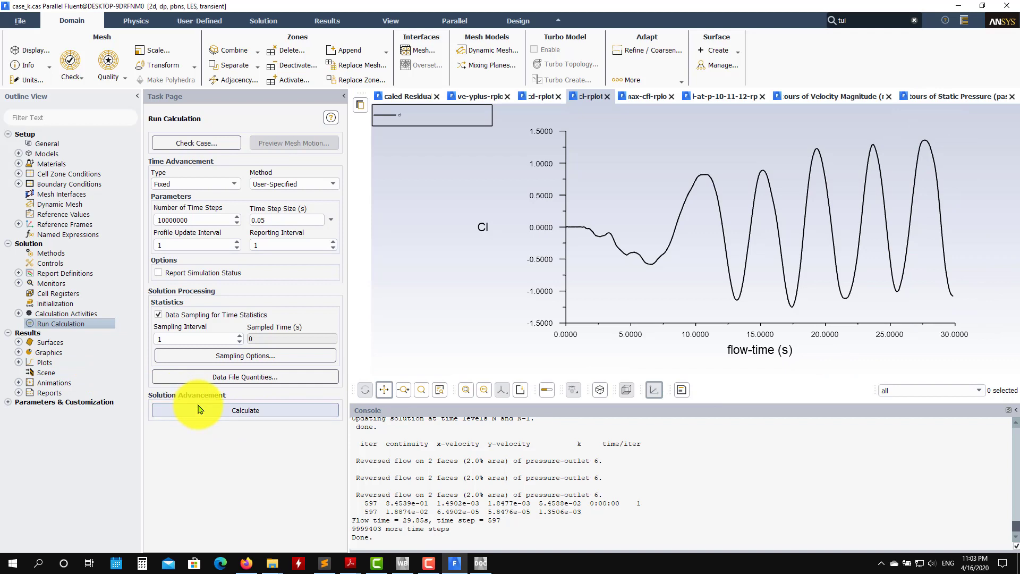
left_click(192, 414)
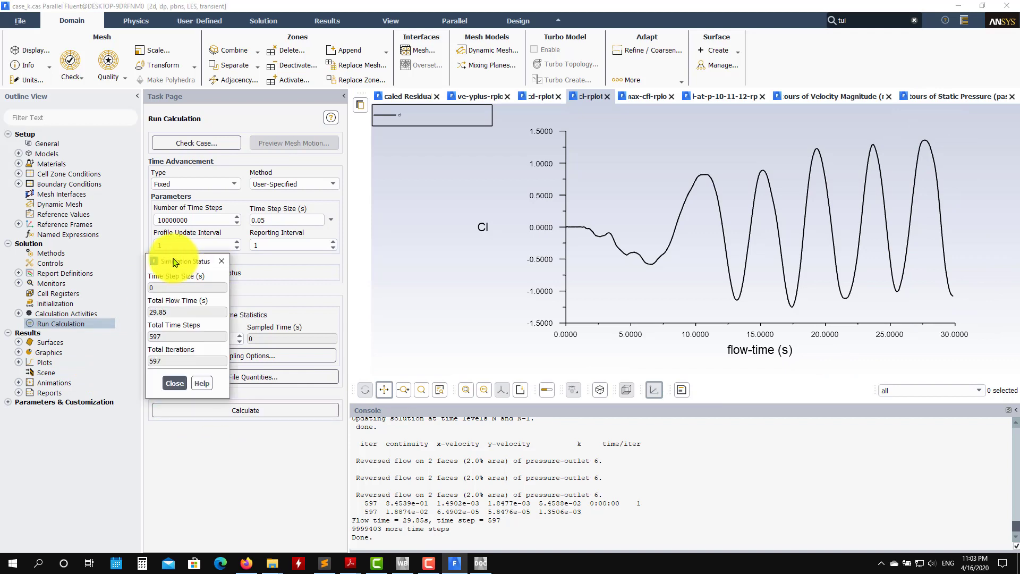
left_click_drag(174, 261, 114, 64)
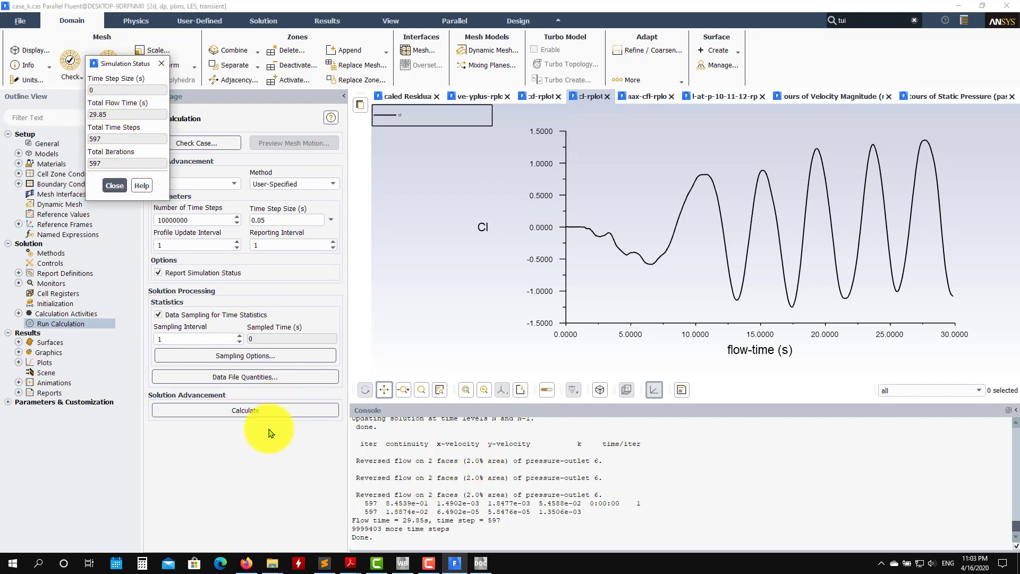
left_click(302, 411)
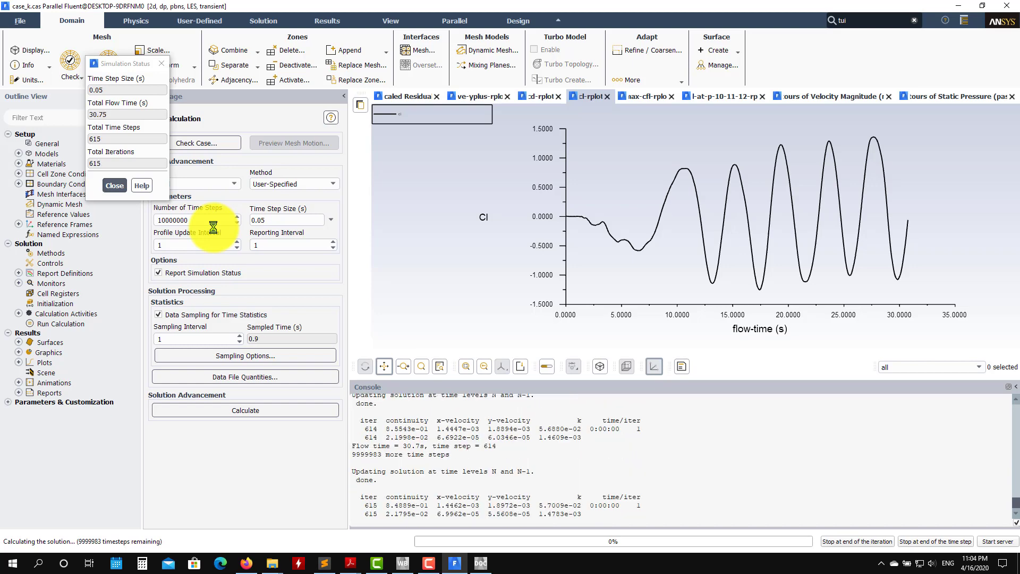
Check the drag coefficient plot, the velocity magnitude and static pressure contours and the point velocities in the resumed run
left_click(541, 97)
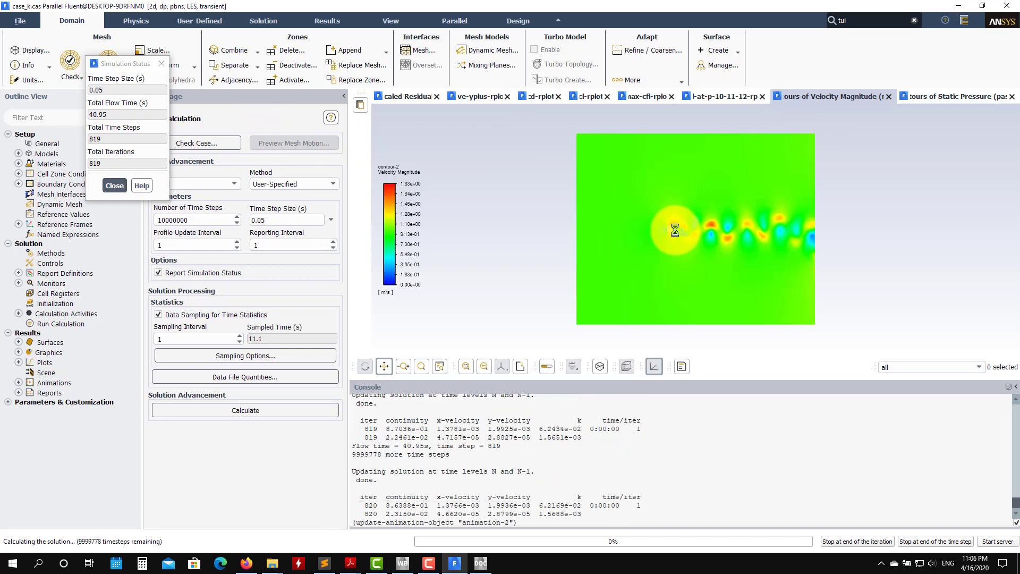
left_click(946, 101)
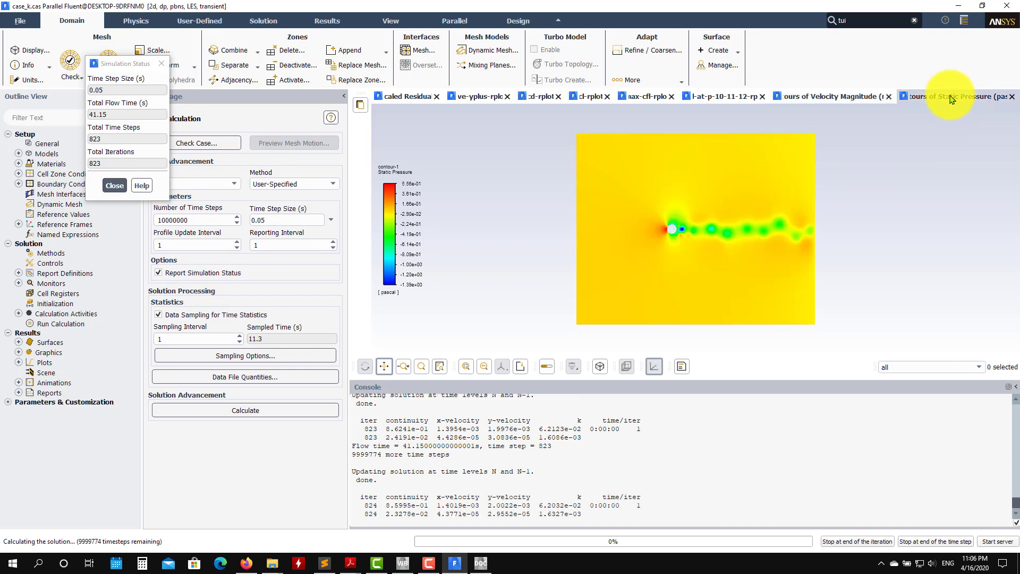
left_click(732, 98)
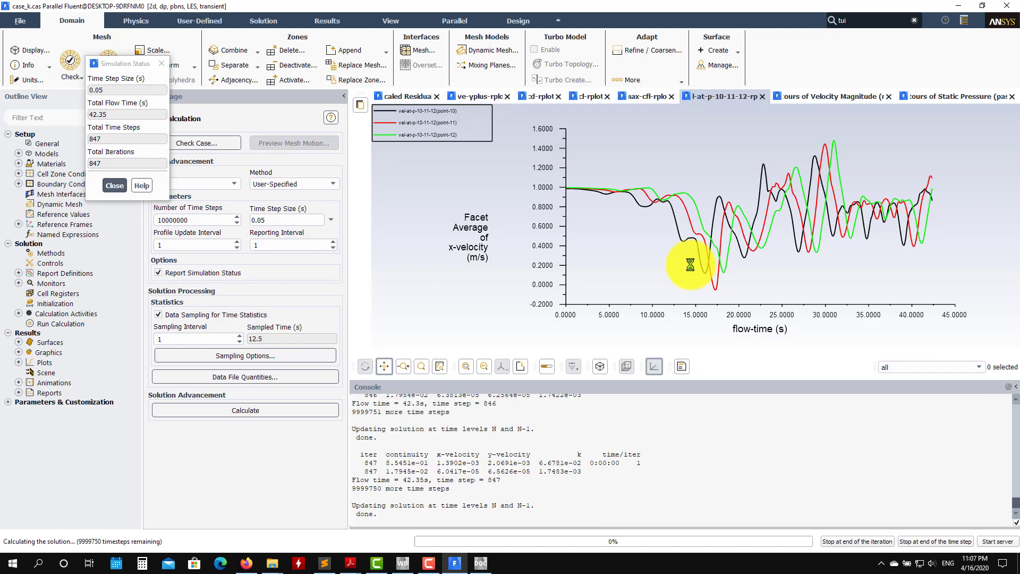
Check the maximum CFL, lift, drag, average y-plus and residual plots during the run, ending on the drag coefficient plot
left_click(652, 96)
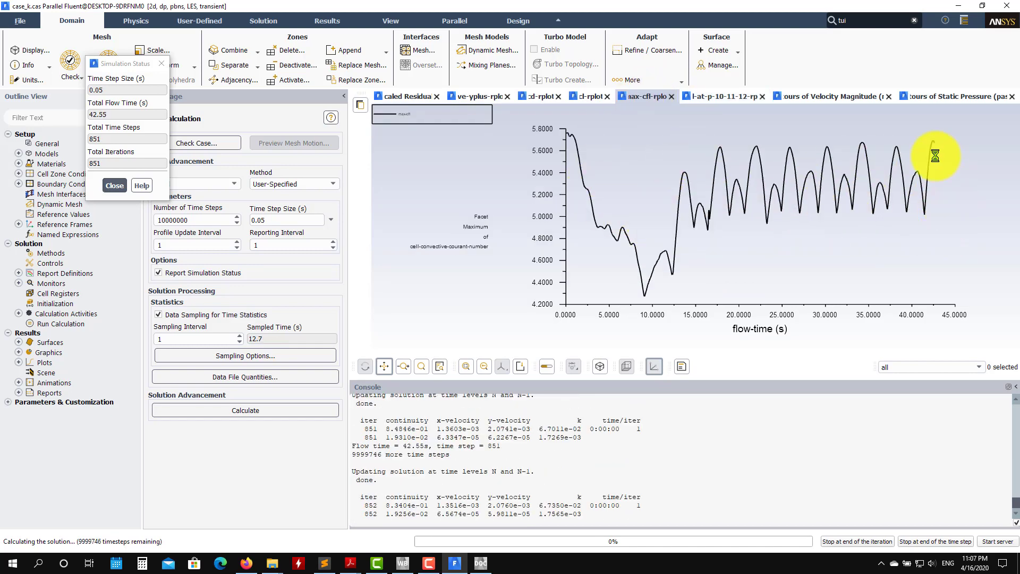
left_click(589, 97)
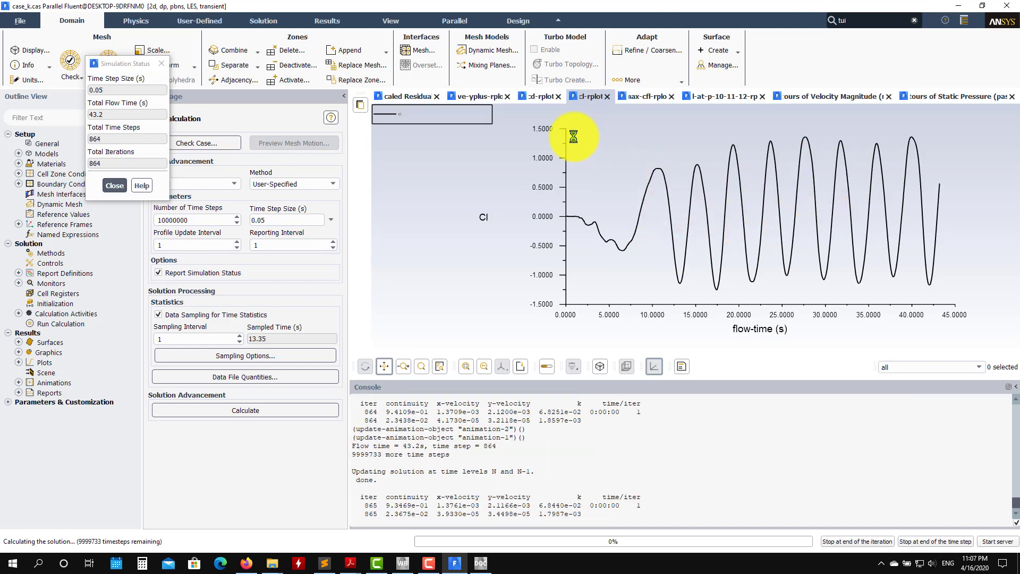
left_click(542, 96)
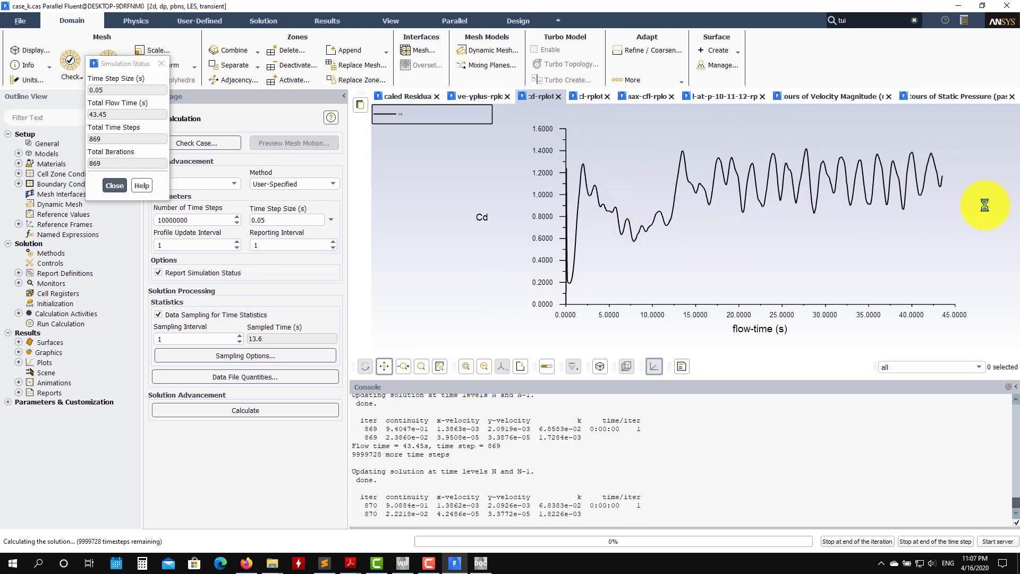
left_click(477, 96)
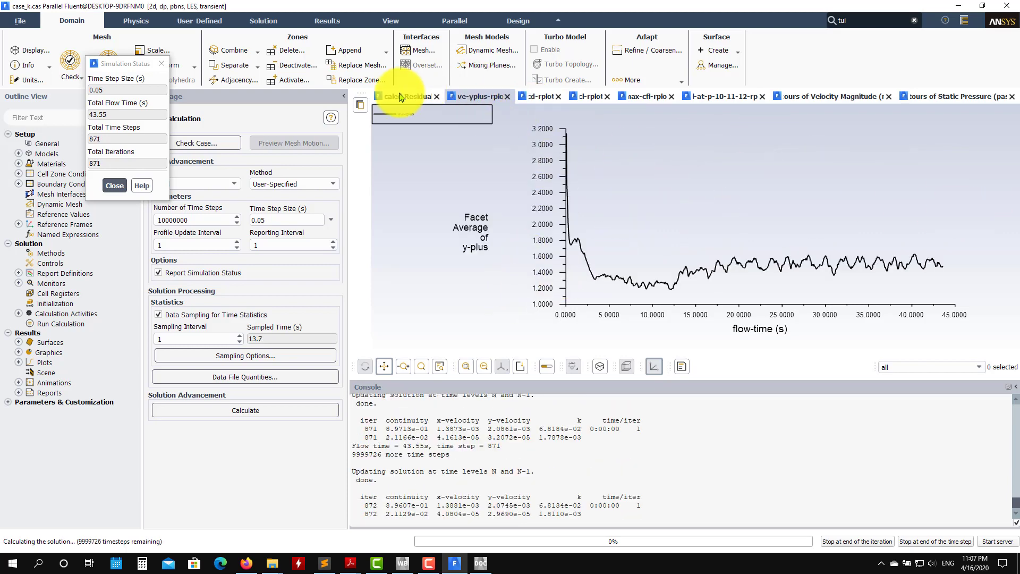
left_click(400, 97)
left_click(542, 96)
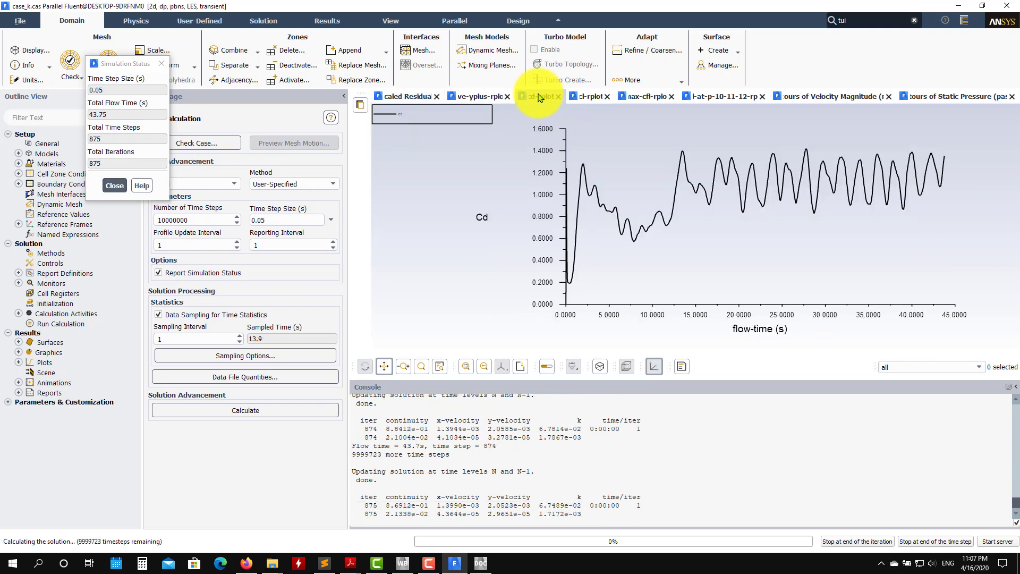
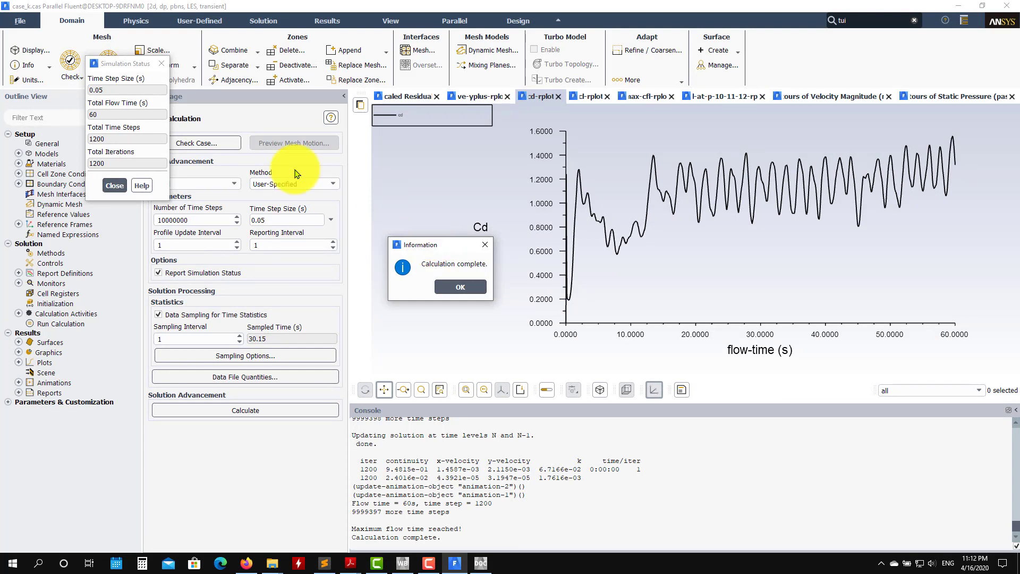
Acknowledge the completed calculation and review the final lift, drag, average y-plus and residual plots plus the pressure and velocity magnitude contours
left_click(462, 290)
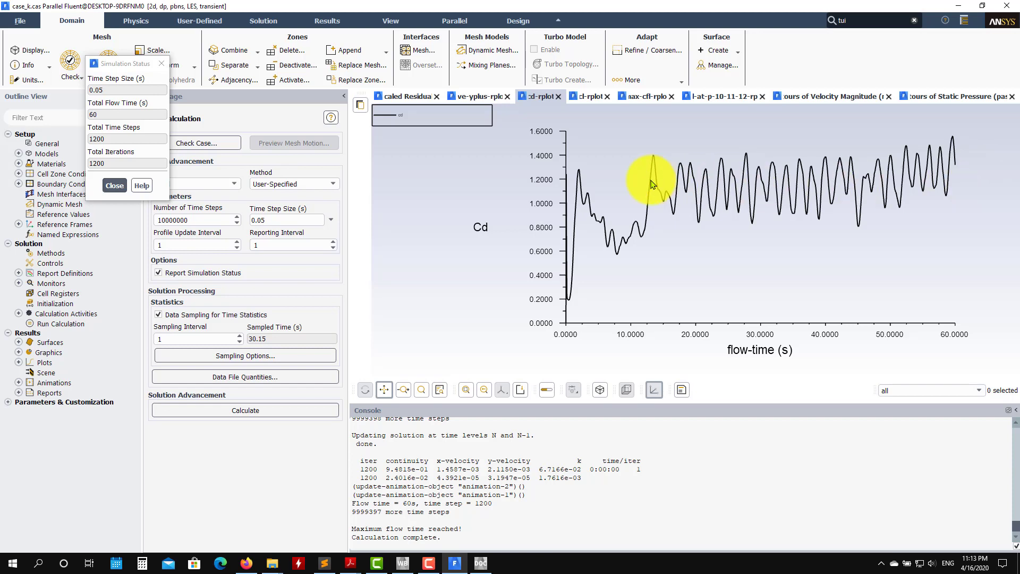
left_click(590, 98)
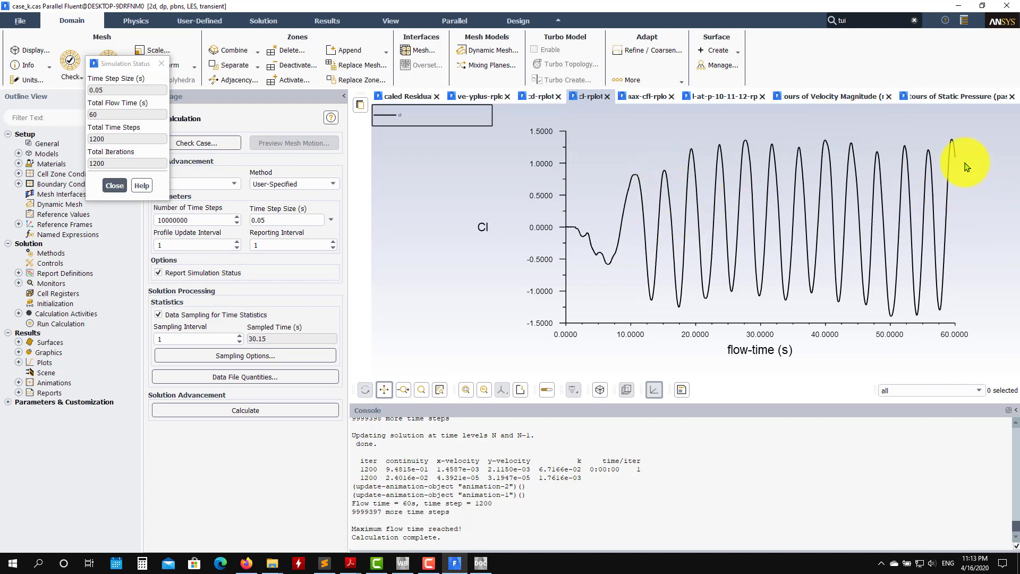
left_click(938, 97)
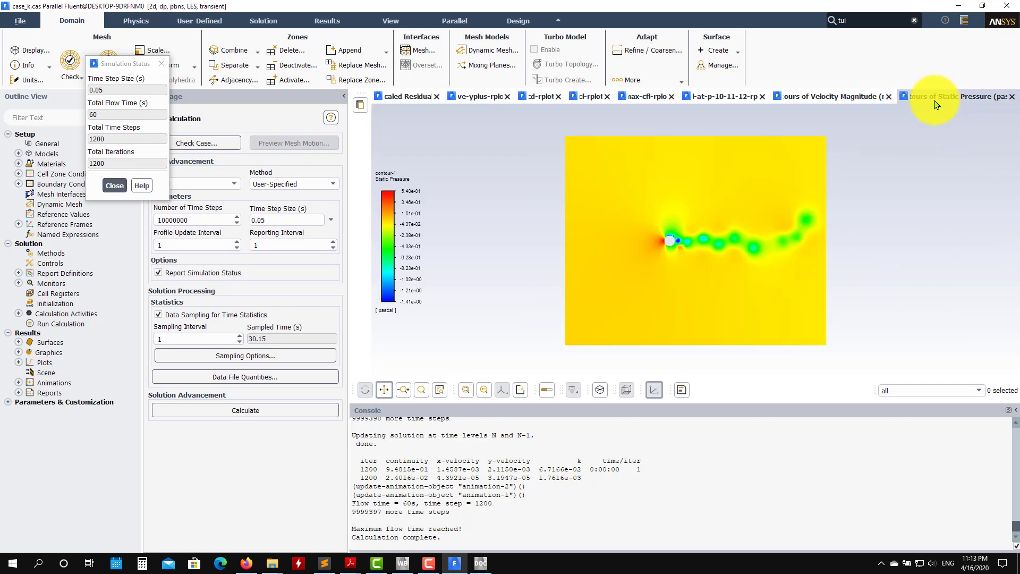
left_click(831, 96)
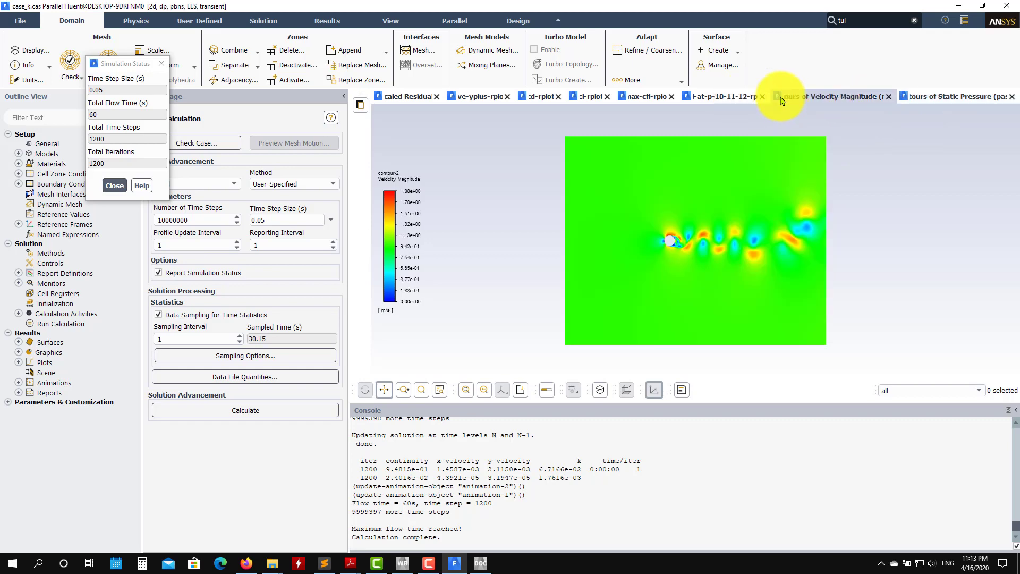
left_click(547, 96)
left_click(478, 96)
left_click(402, 97)
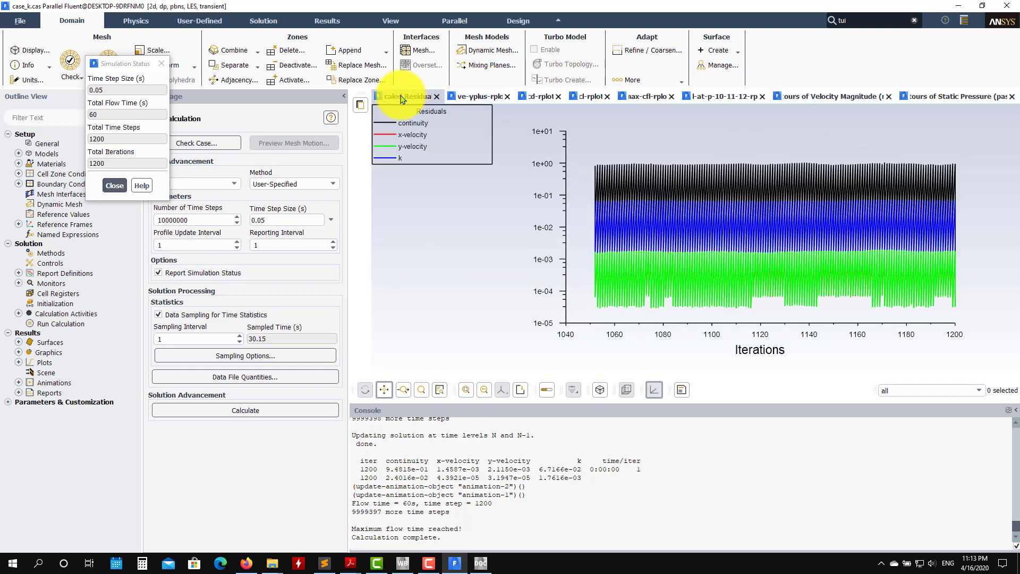
Look through the nita1 folder and its parent case2 in File Explorer for the saved results, and return to Fluent
left_click(268, 567)
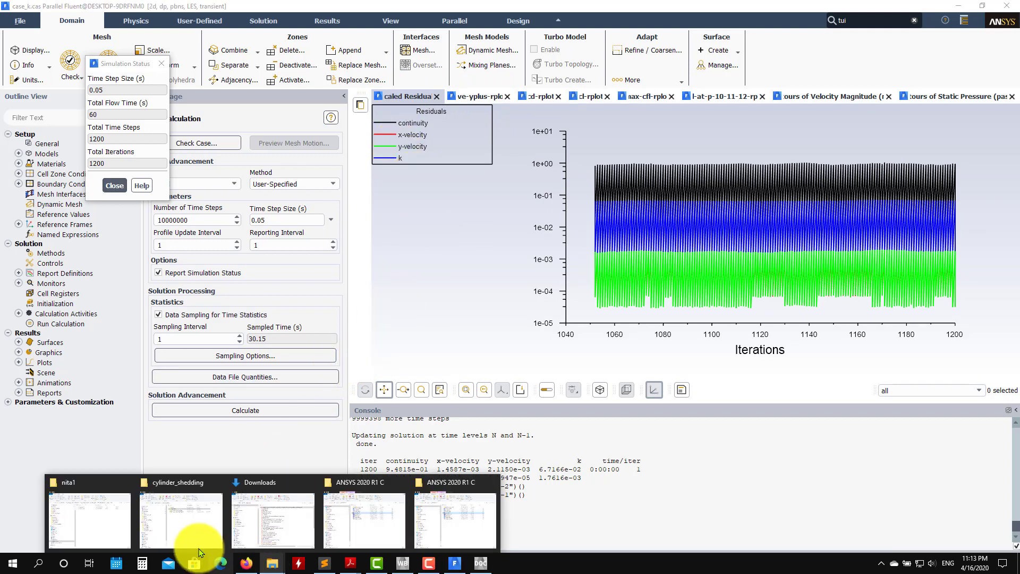
left_click(88, 518)
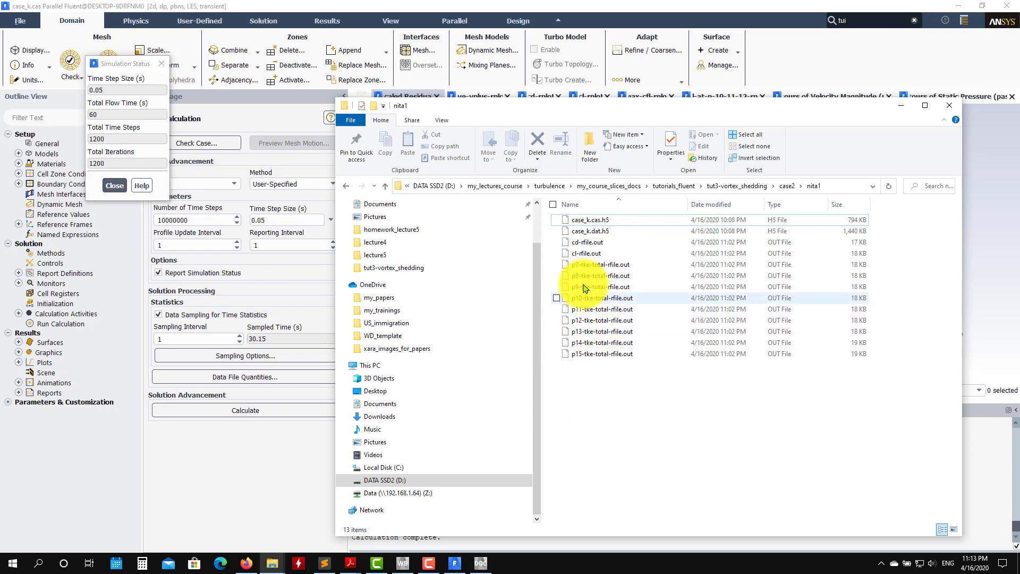
left_click(385, 189)
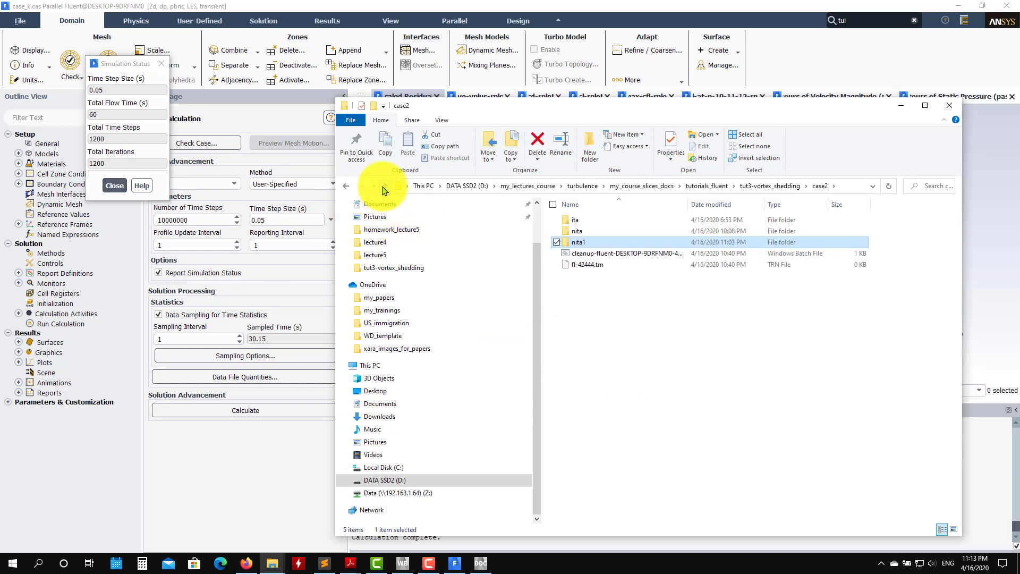
left_click(901, 105)
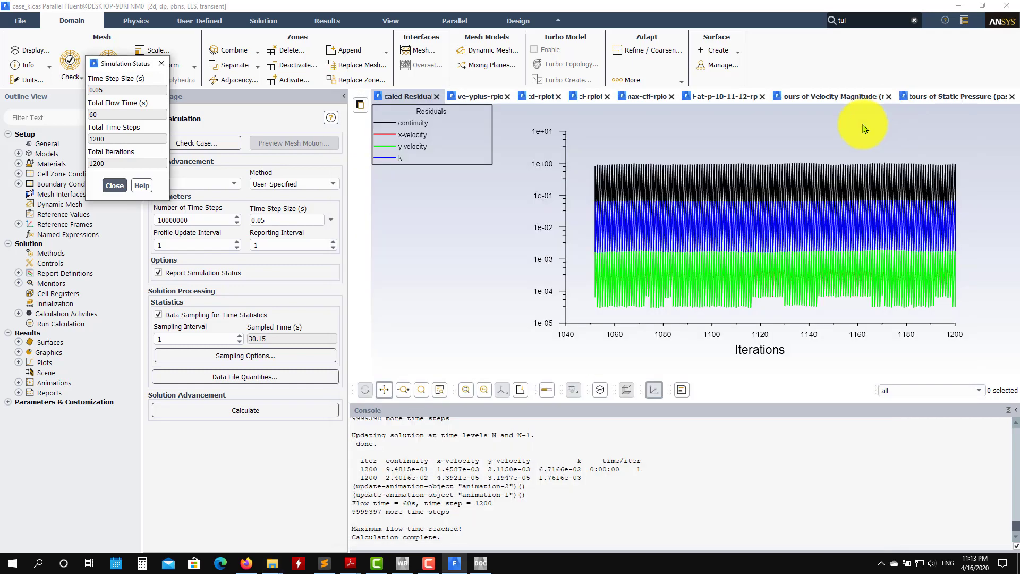
Close the simulation status window and inspect the storage directory in the animation-2 definition without changing it
left_click(113, 185)
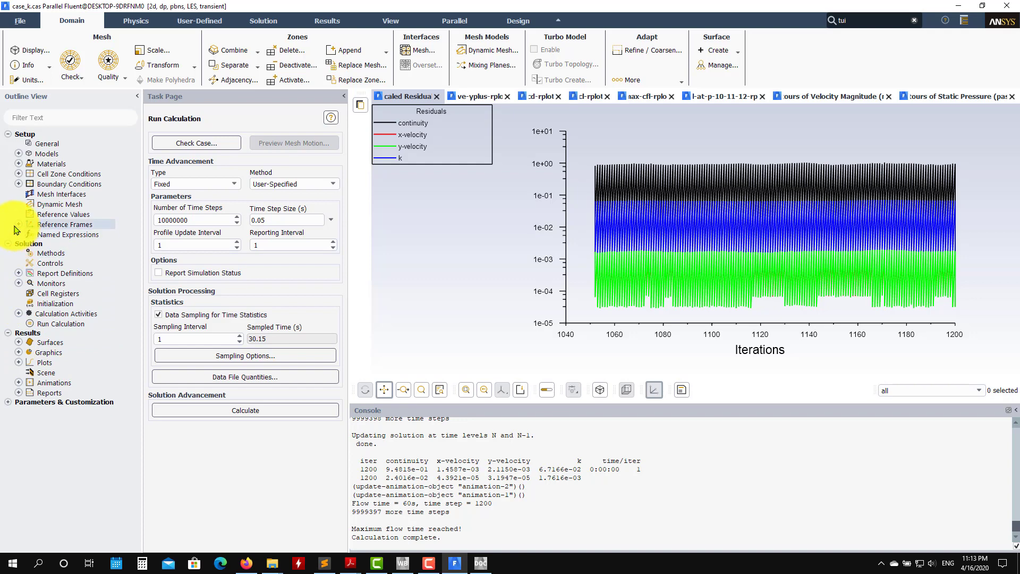
left_click(19, 313)
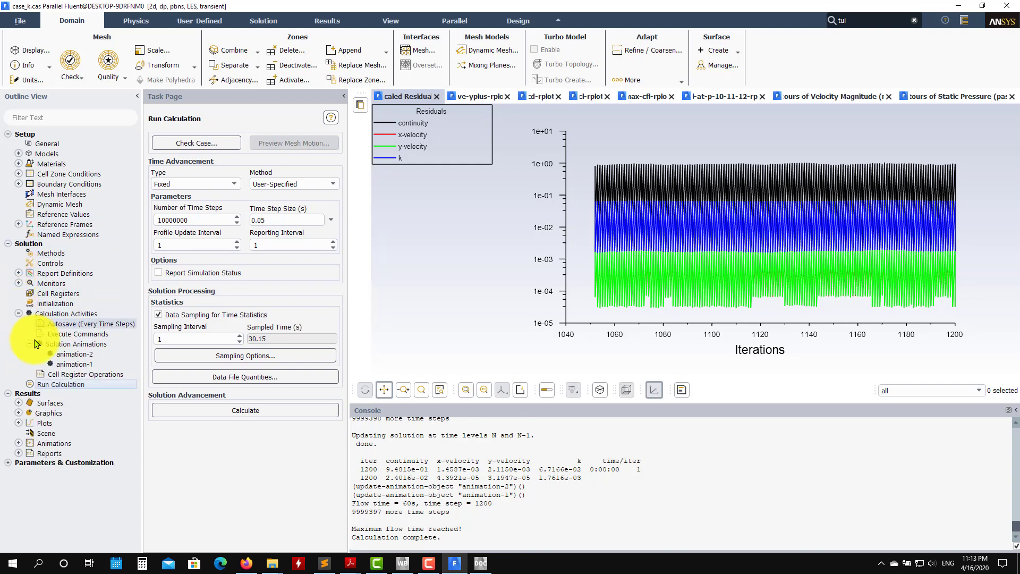
double_click(66, 355)
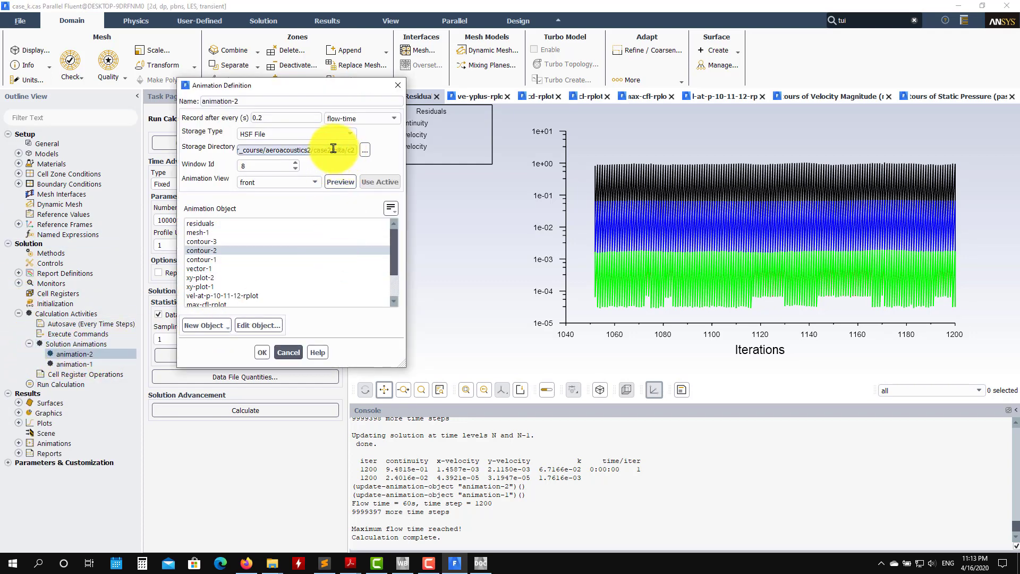
left_click_drag(333, 150, 406, 147)
left_click(312, 150)
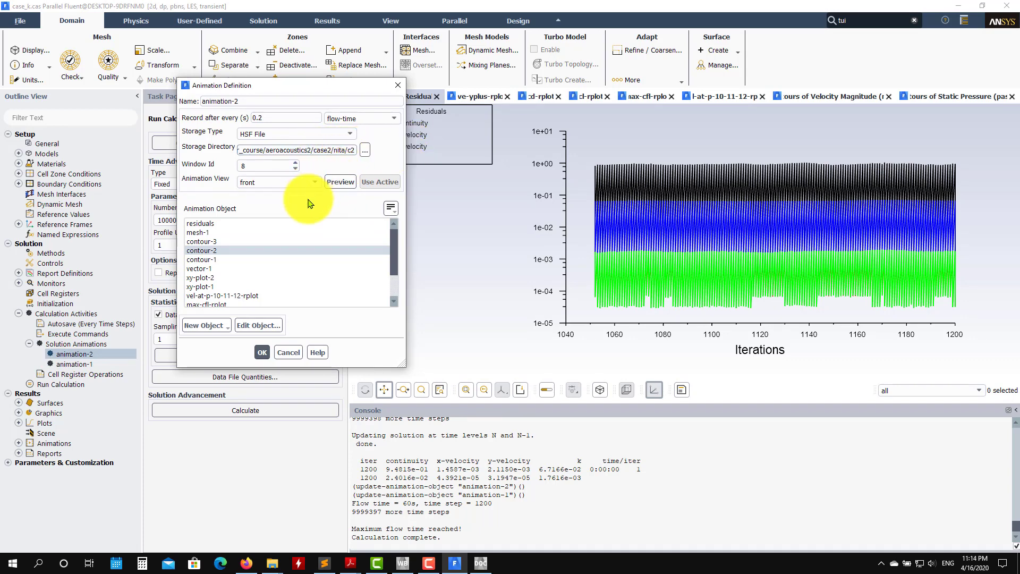
left_click(287, 353)
Bring up the velocity magnitude contours and open the animation Playback dialog, positioned over the graphics area
left_click(19, 443)
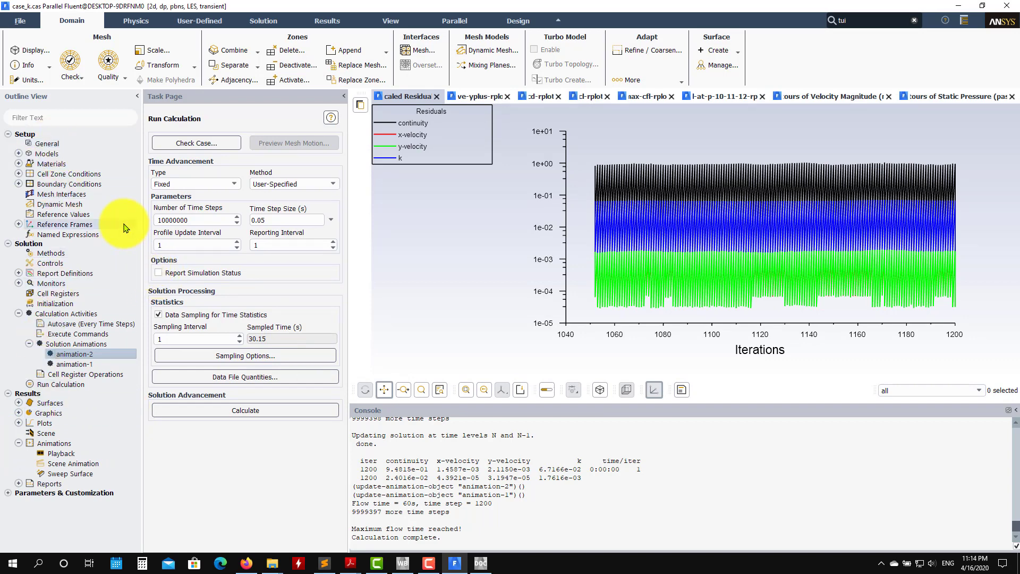
left_click(813, 96)
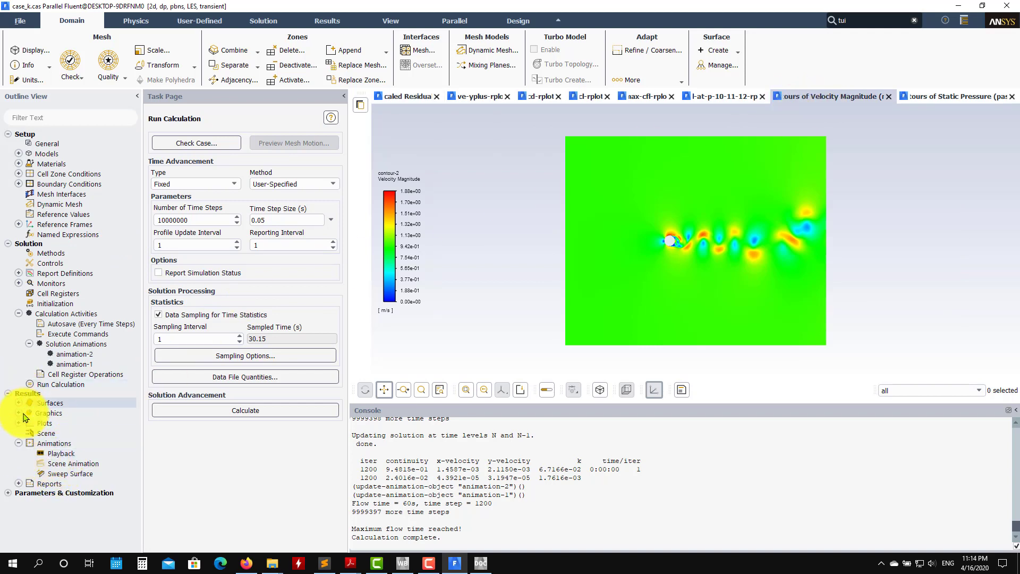
double_click(76, 457)
left_click_drag(269, 263, 494, 182)
Copy the storage directory path from the animation-1 definition and open that aeroacoustics2\case2\nita\c2 folder in File Explorer
double_click(87, 364)
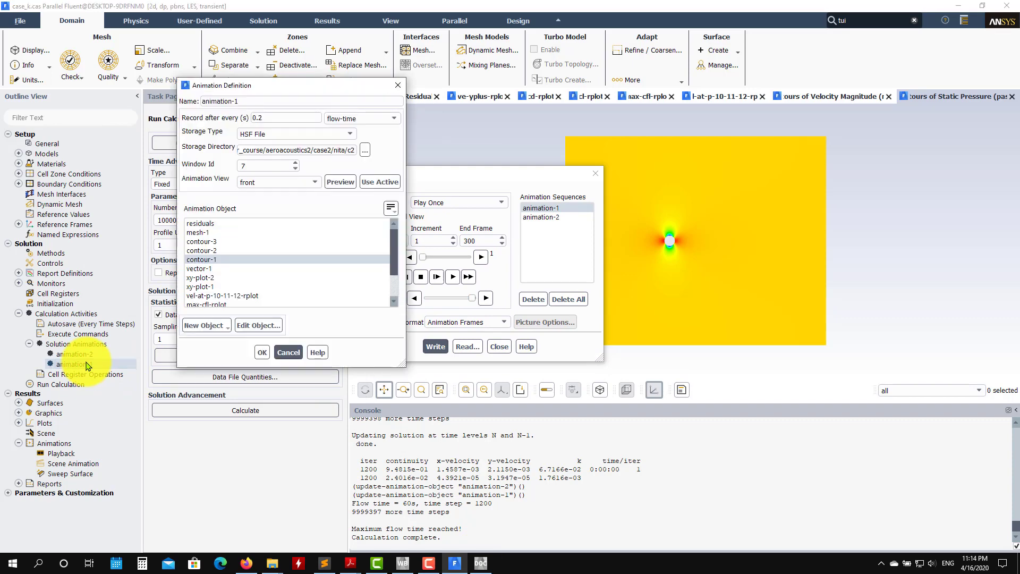
double_click(245, 151)
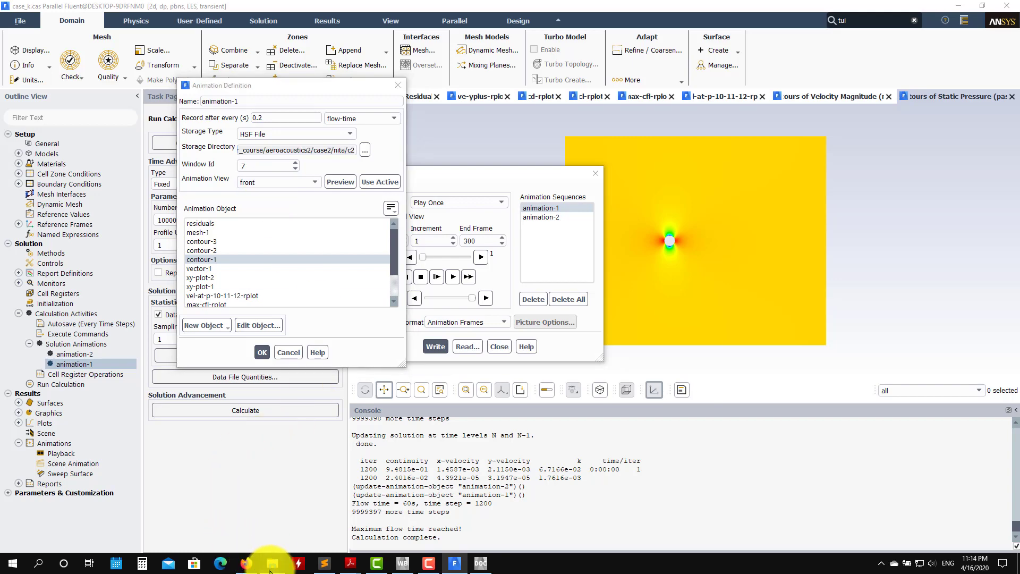
mouse_move(271, 569)
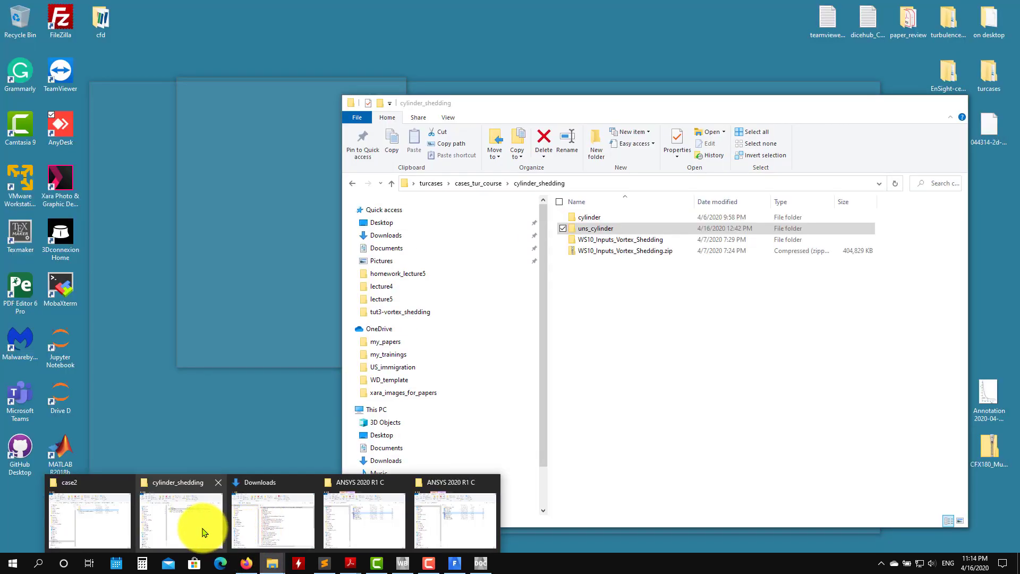
left_click(203, 533)
left_click(596, 184)
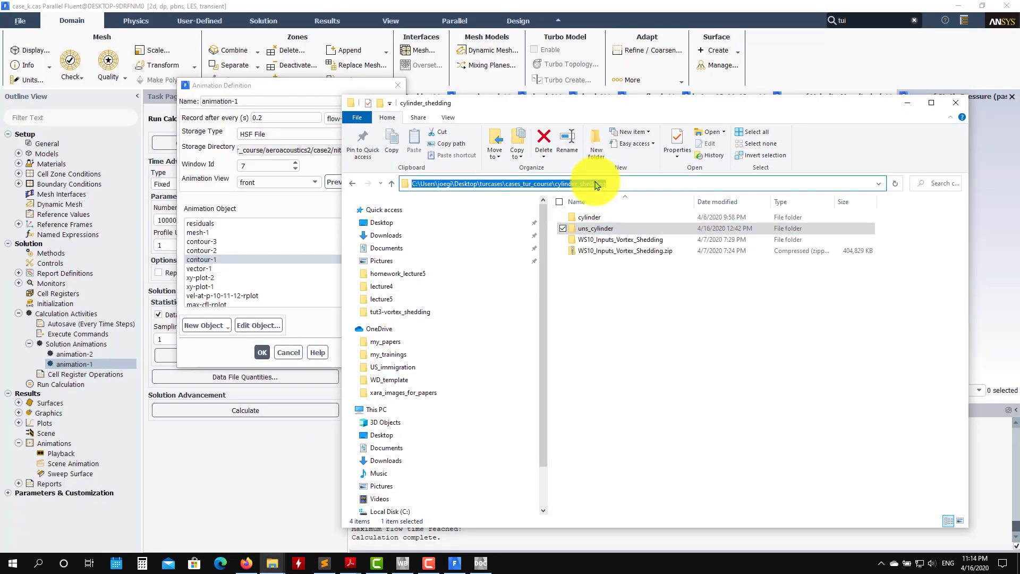
type("C:\\Users\\joegi\\Desktop\\turcases\\cases_tur_course\\aeroacoustics2\\case2\\nita\\c2")
key("Return")
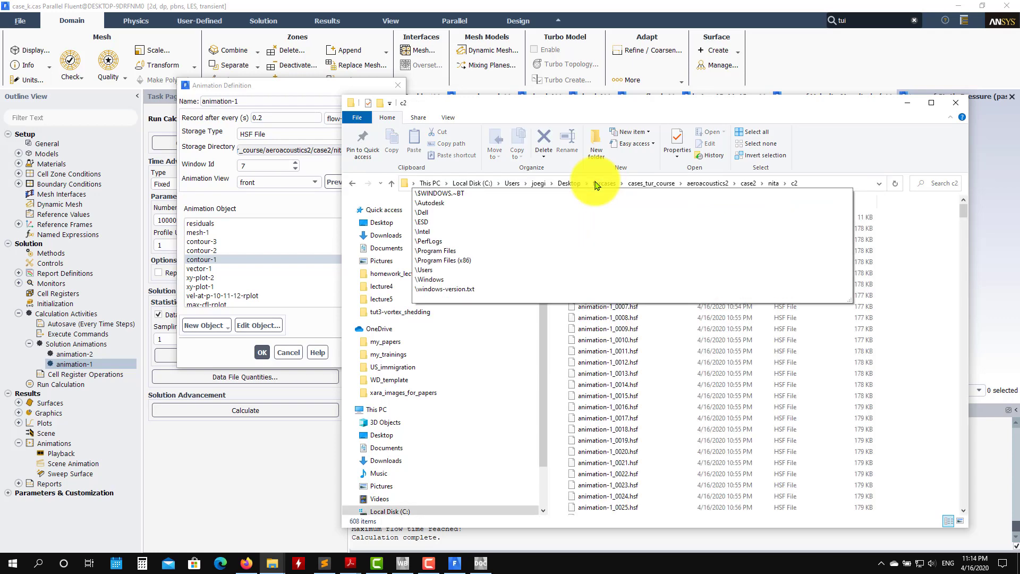
Browse the stored animation-1 HSF frames in the c2 folder, return to Fluent and leave the animation-1 definition unchanged
left_click(848, 182)
left_click(848, 182)
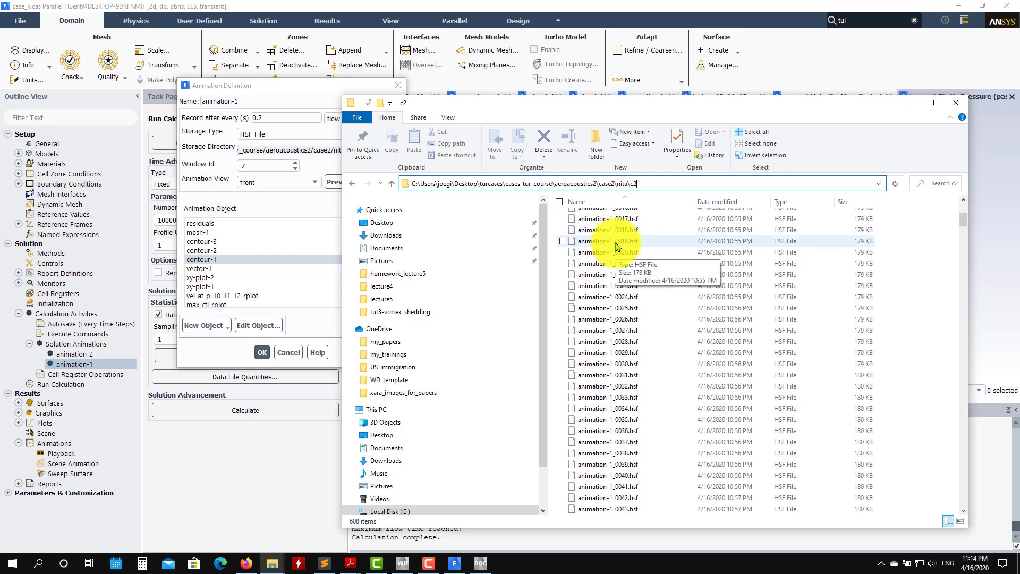
scroll(951, 244, "down", 20)
scroll(972, 292, "down", 20)
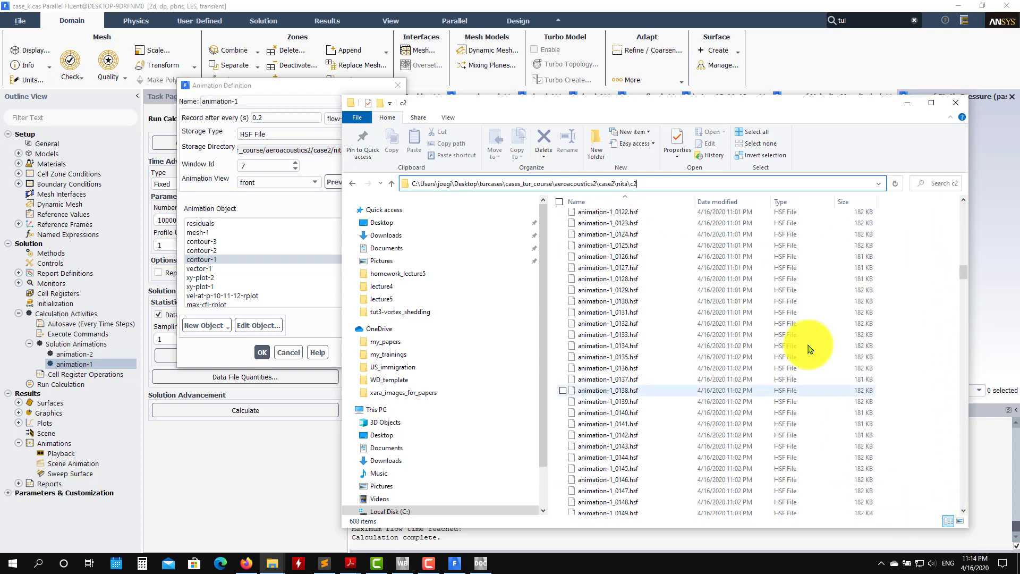
left_click(811, 42)
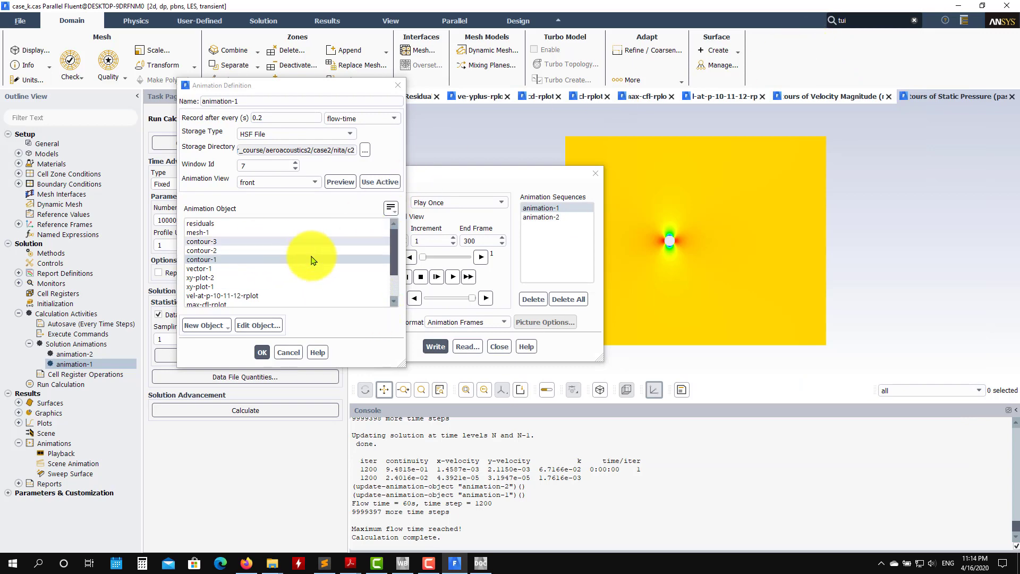
left_click(289, 352)
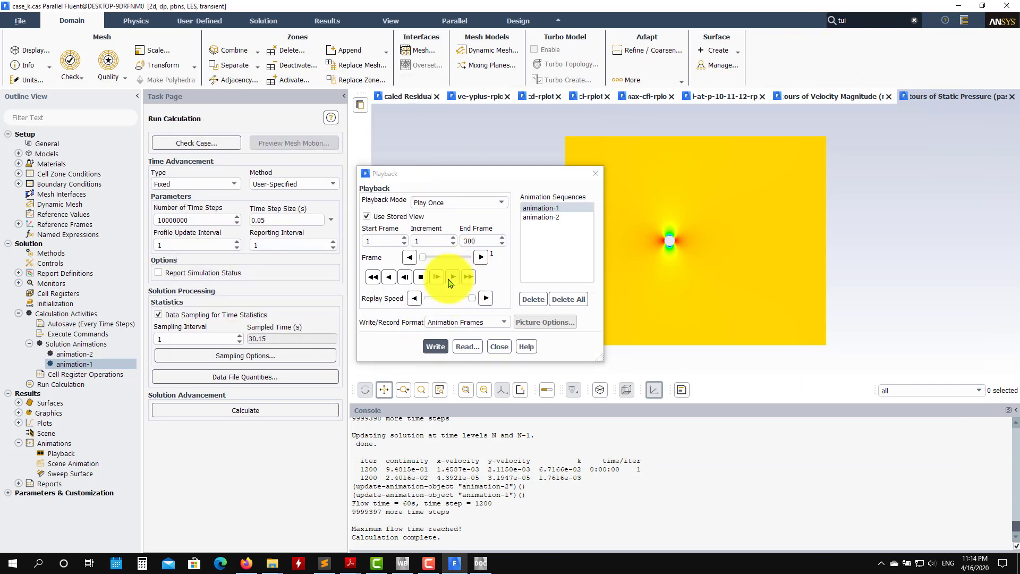
Move the Playback dialog clear of the static pressure contours, expand the Graphics objects and play animation-1 once
left_click(448, 279)
left_click_drag(467, 182, 167, 102)
left_click(159, 205)
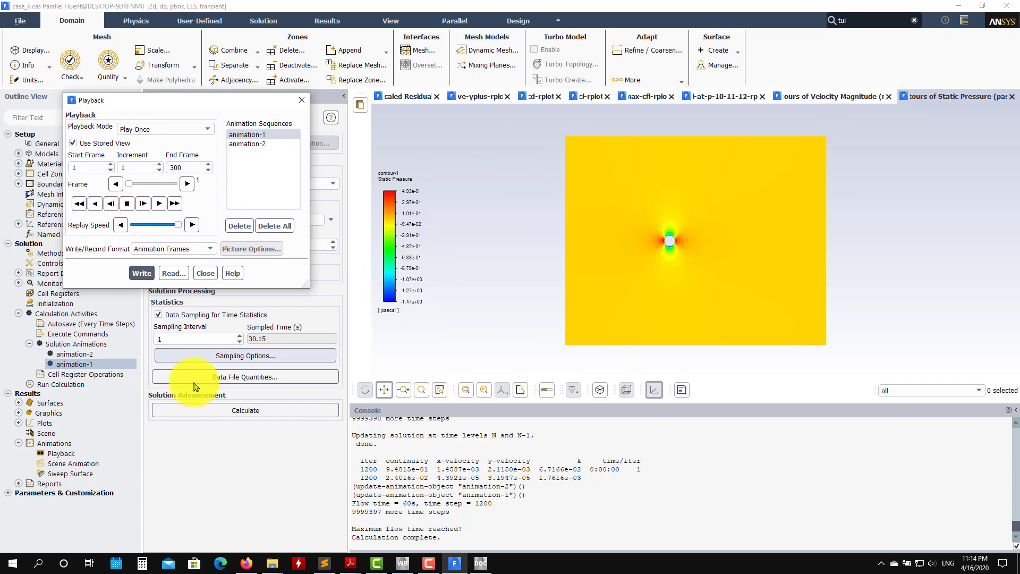
left_click_drag(170, 99, 260, 323)
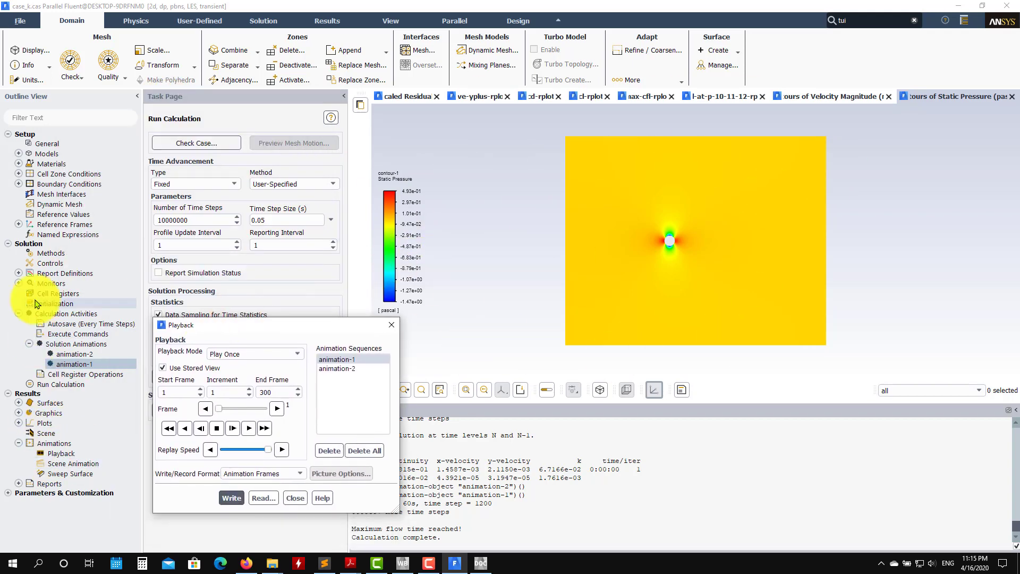
left_click(19, 414)
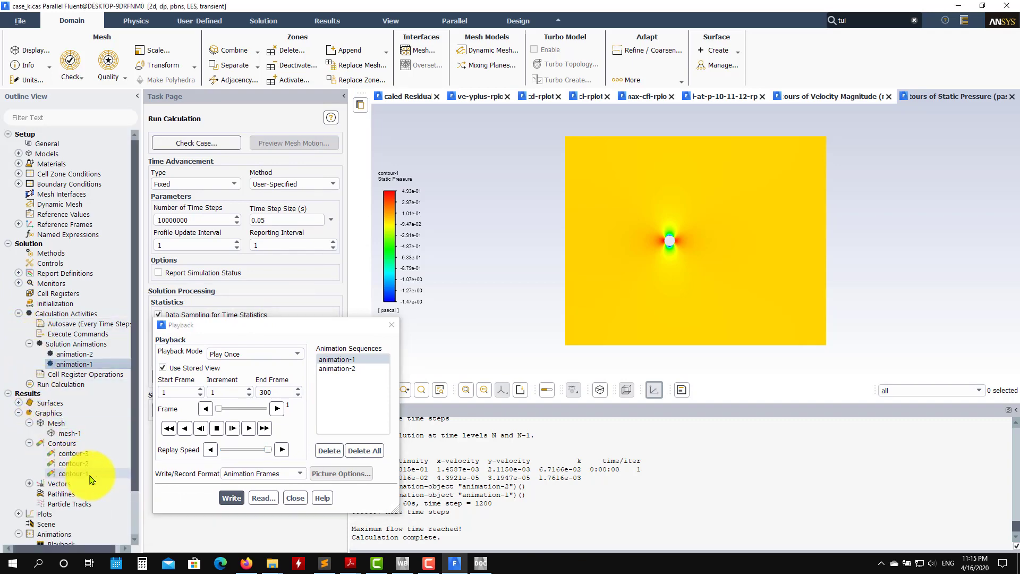
left_click_drag(224, 325, 128, 126)
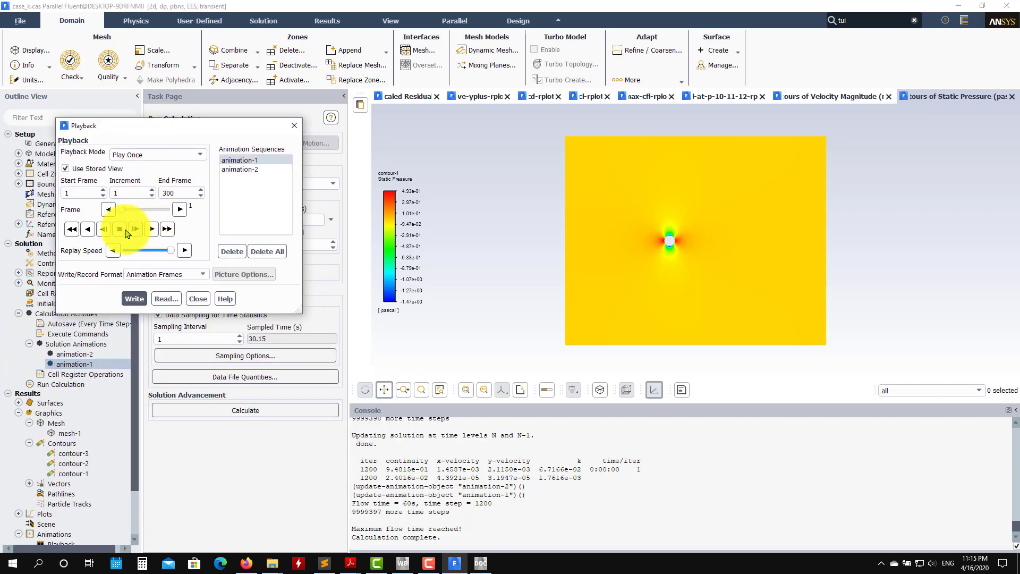
left_click(145, 232)
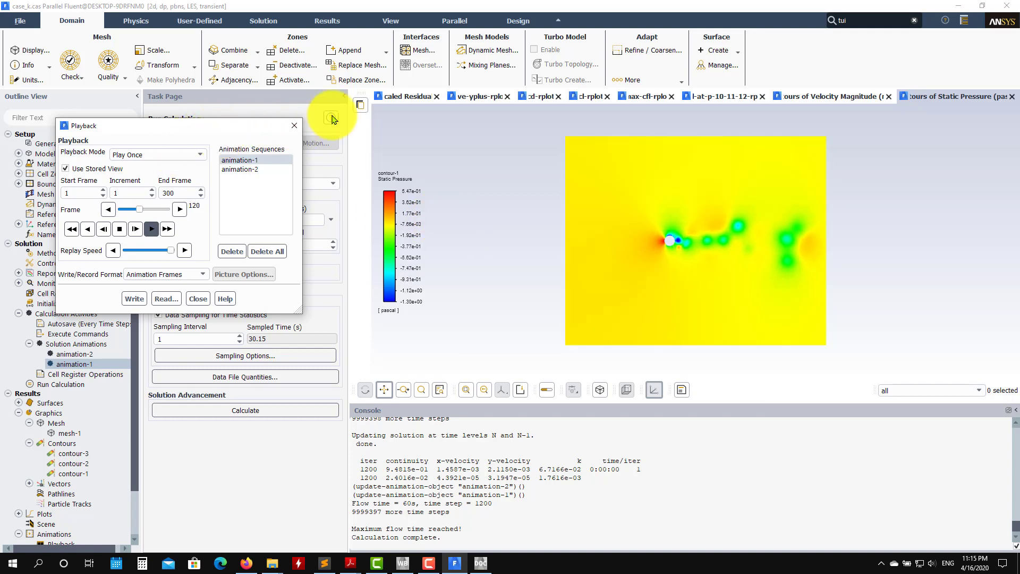
Set the playback increment to 5 and run animation-1, followed by animation-2, through to frame 300
left_click(120, 229)
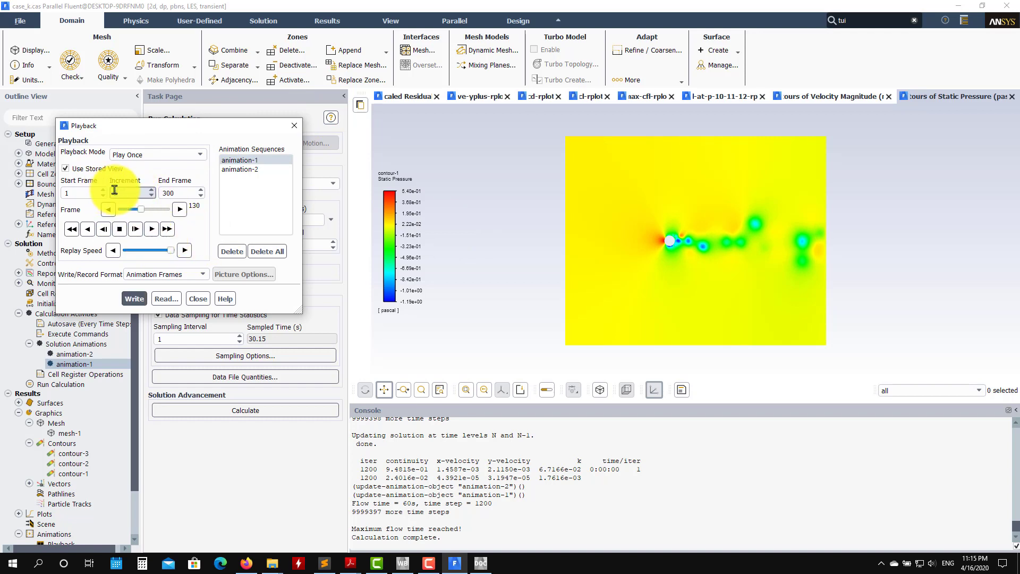
double_click(114, 192)
type("5")
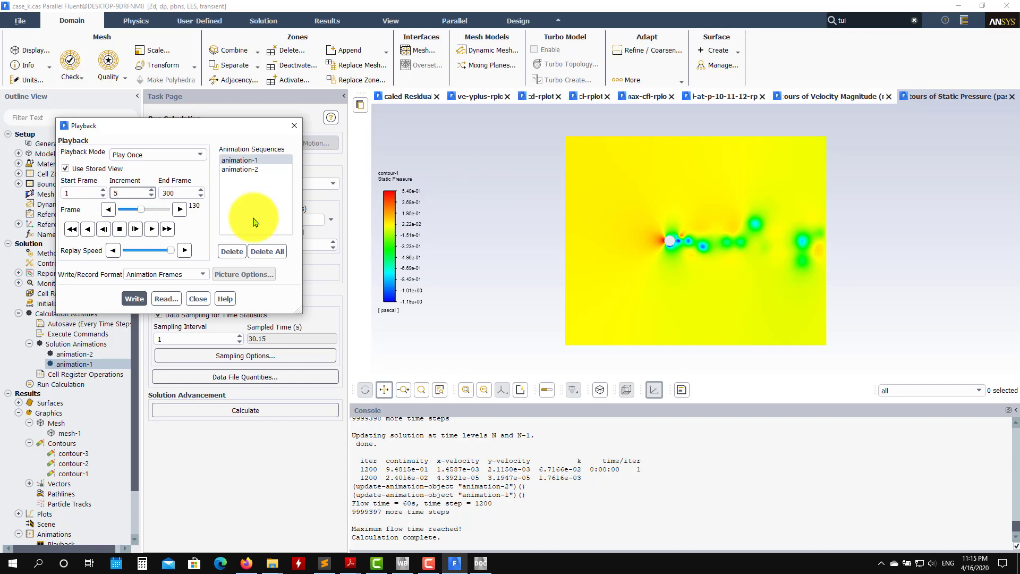
left_click(167, 229)
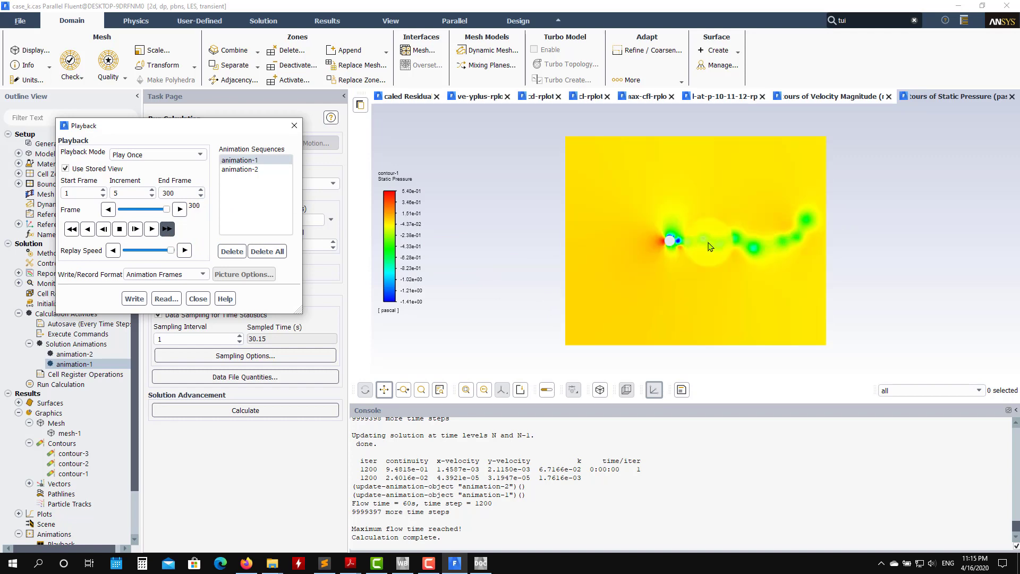
left_click(143, 229)
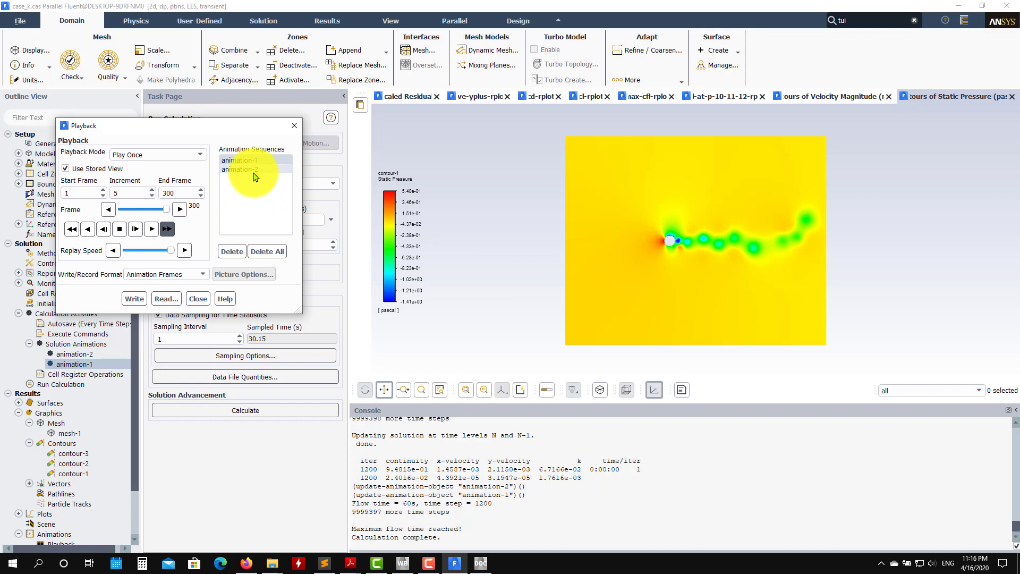
left_click(152, 229)
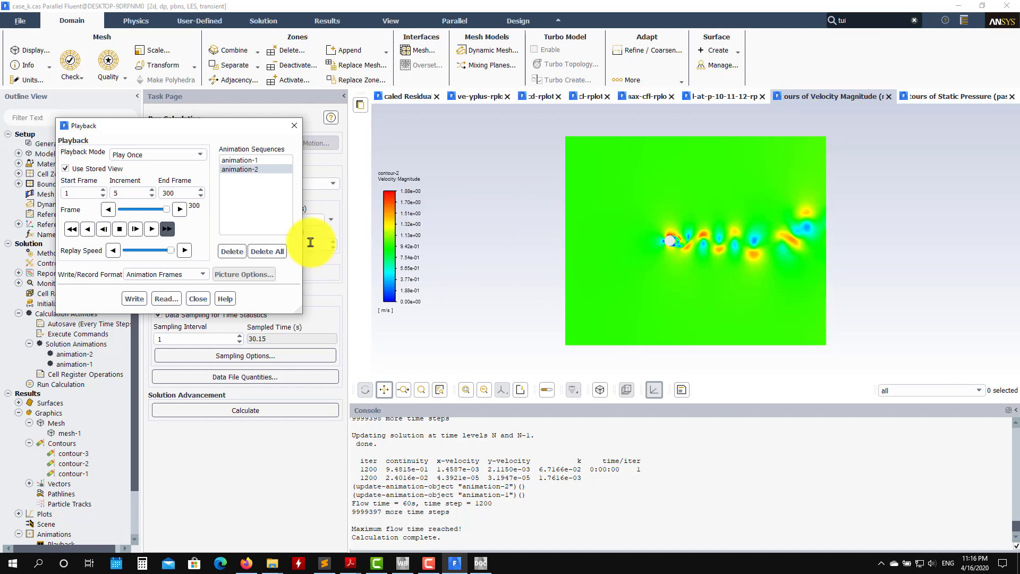
Review the available write/record formats, leave Animation Frames selected and close the Playback dialog
left_click(143, 301)
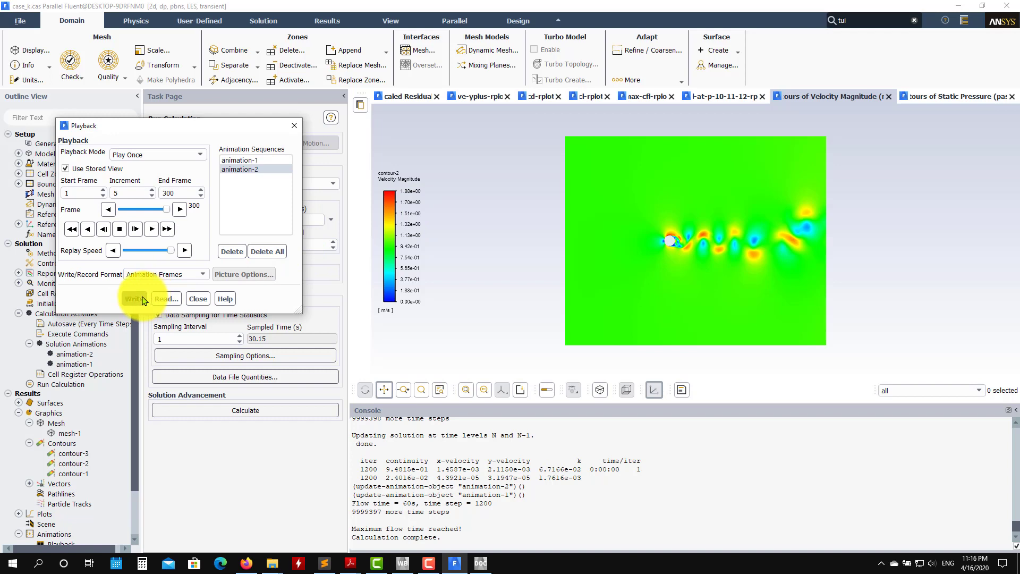
left_click(201, 273)
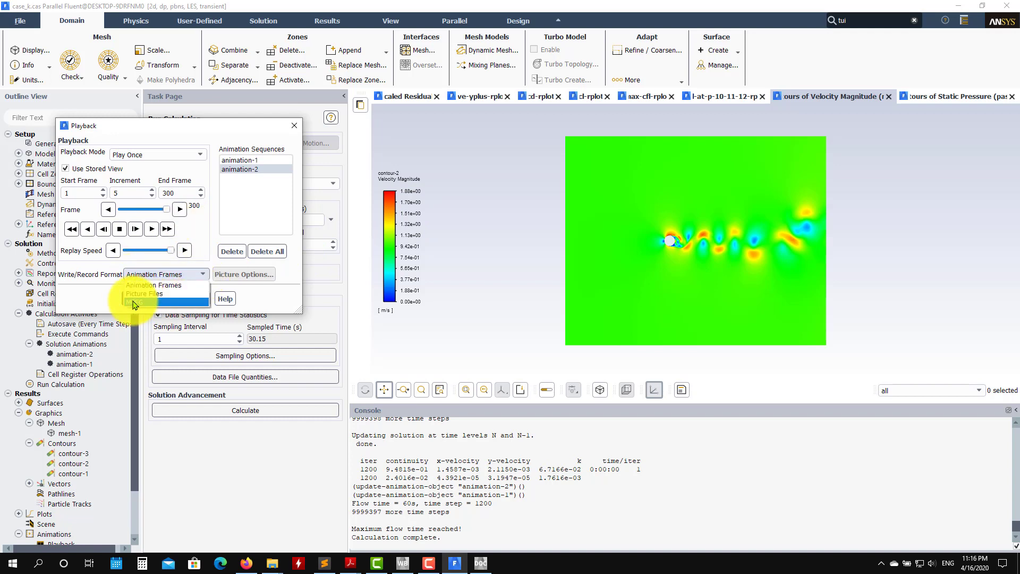
left_click(104, 299)
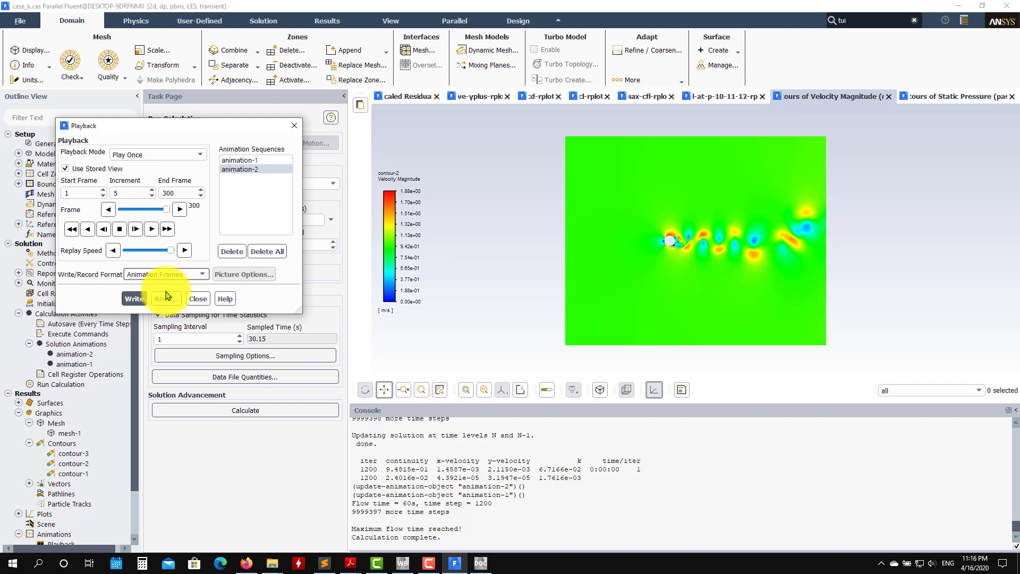
left_click(196, 298)
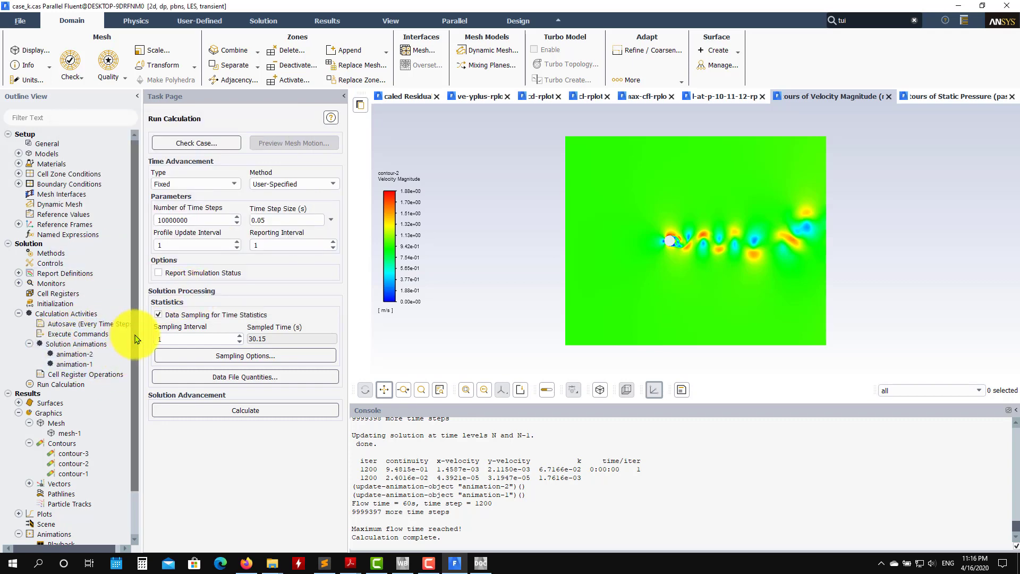
Open the flux report and compute the mass flow rate for all boundaries, including interior-domain
scroll(135, 382, "down", 2)
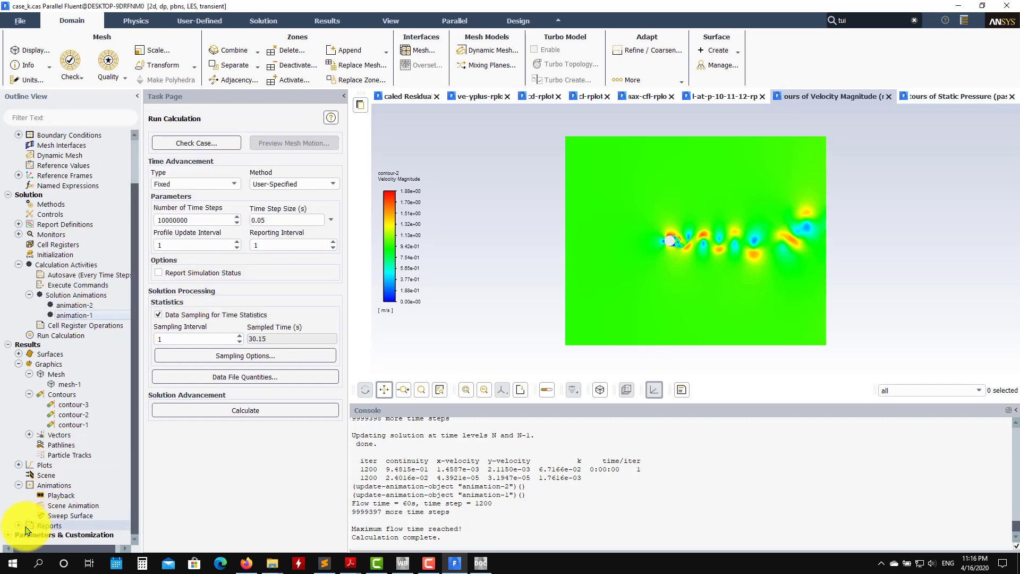
left_click_drag(130, 425, 127, 559)
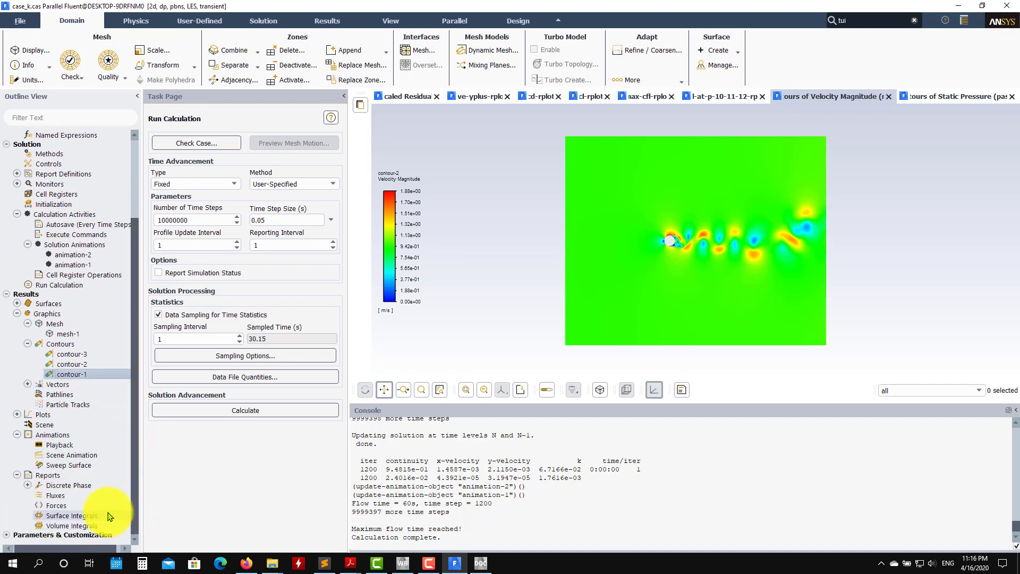
double_click(56, 495)
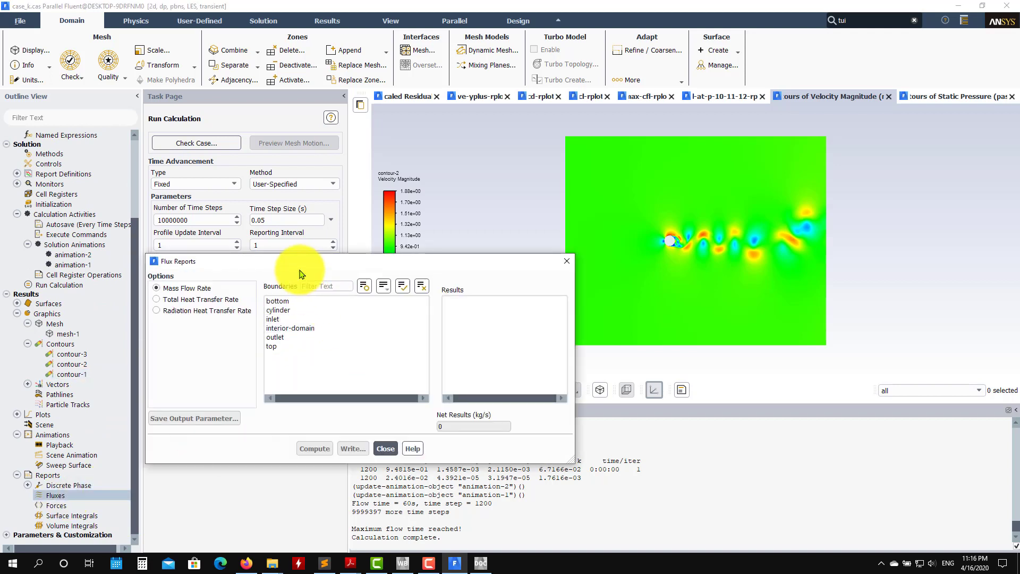
left_click_drag(274, 268, 229, 206)
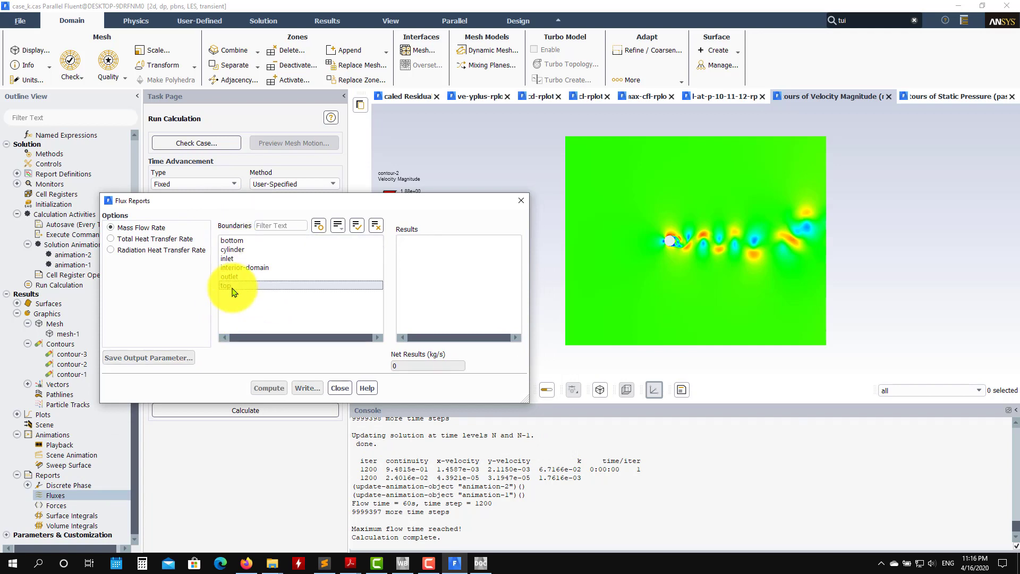
left_click_drag(244, 286, 230, 234)
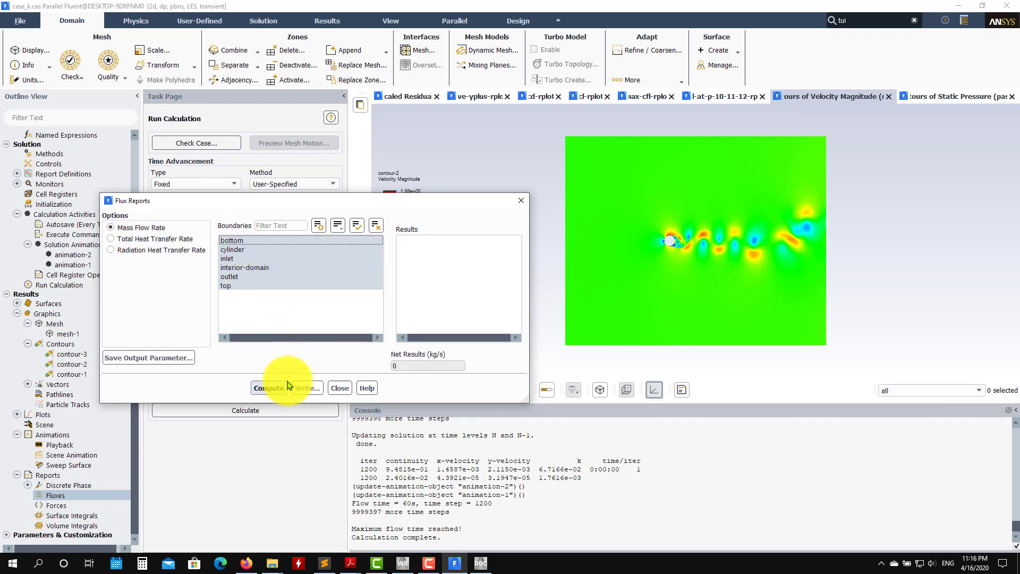
left_click(269, 388)
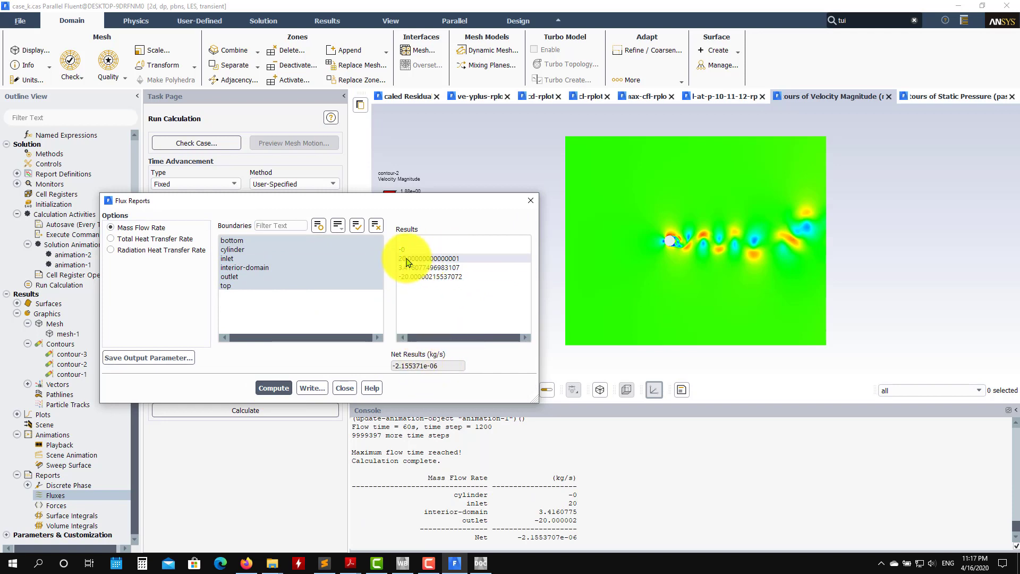
Recompute the mass flow rate without interior-domain, switch the report to Total Heat Transfer Rate and close it
left_click(242, 267)
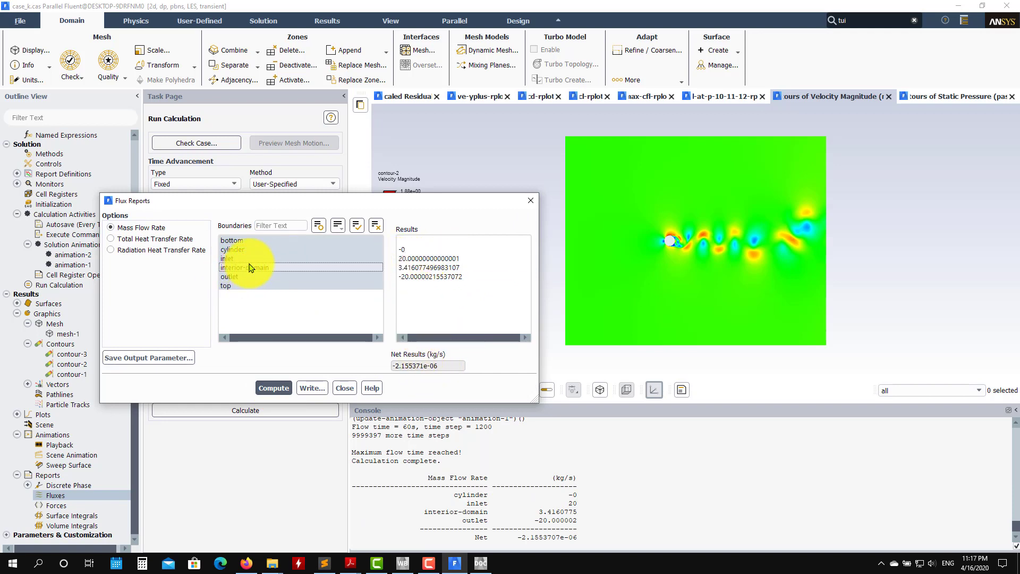
left_click(274, 388)
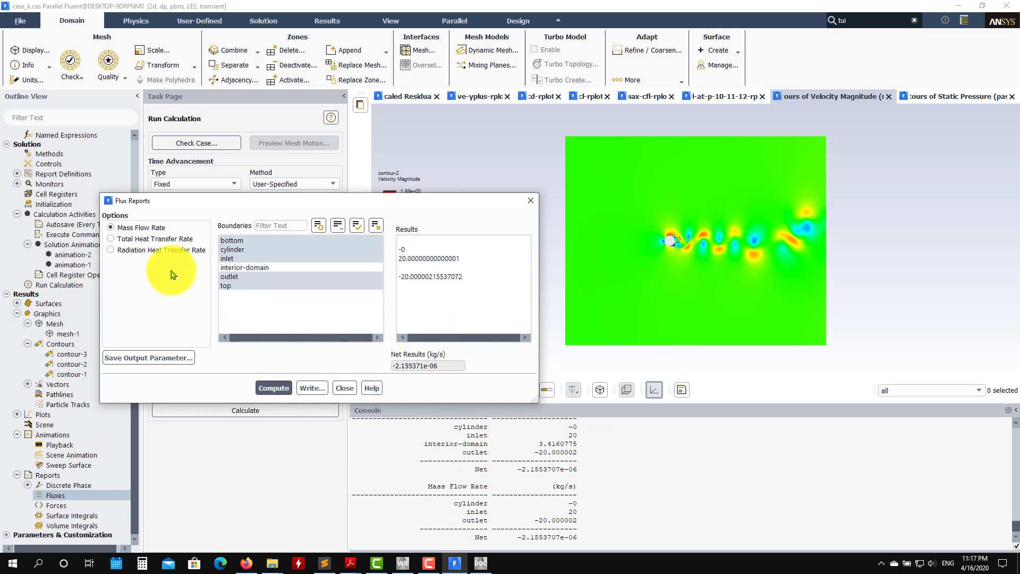
left_click(145, 239)
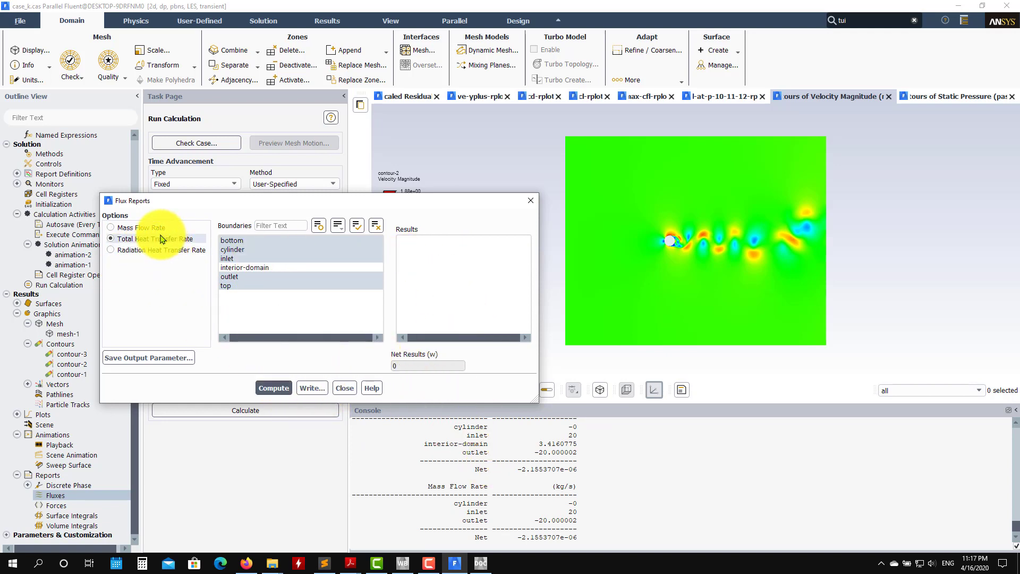
left_click(343, 388)
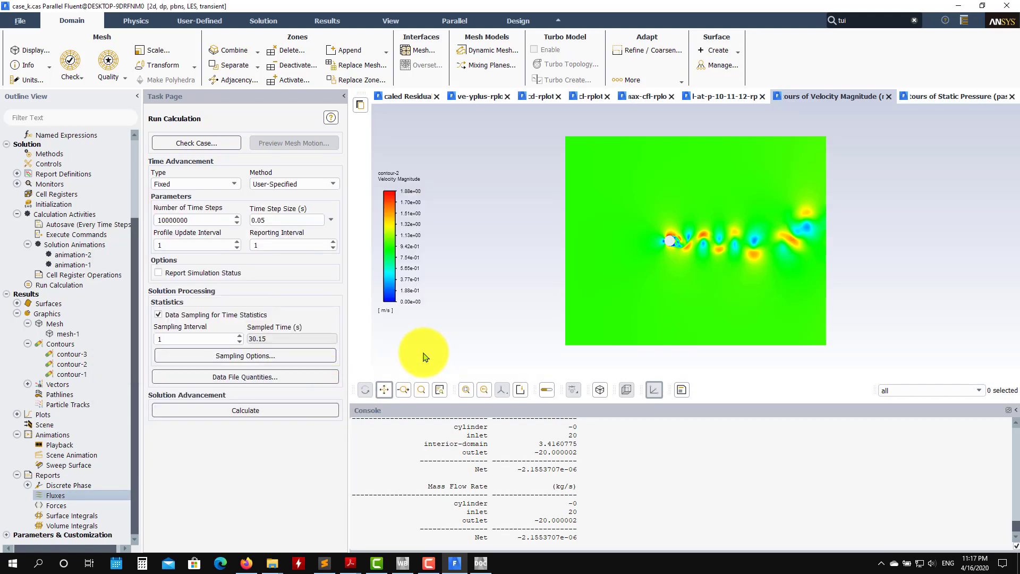
Change contour-3 to show Residuals, Mass Imbalance, display it and close the contour definition after viewing the plot
double_click(88, 359)
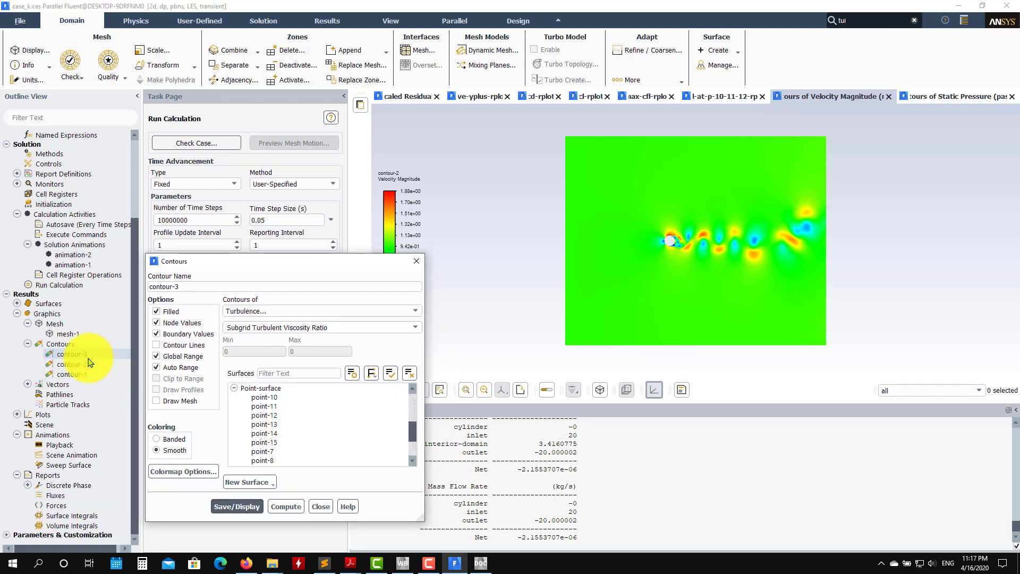
left_click(415, 310)
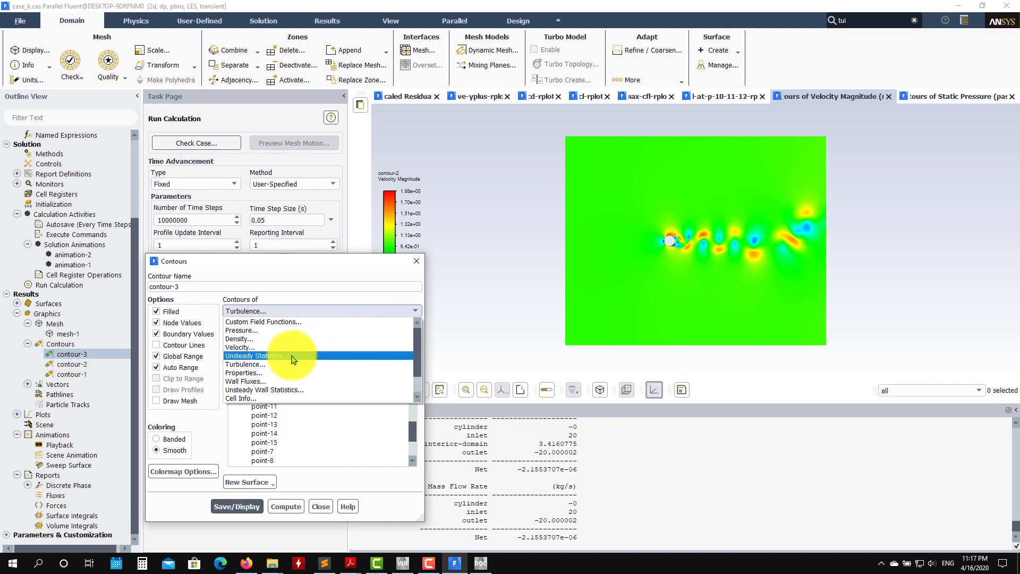
left_click(254, 415)
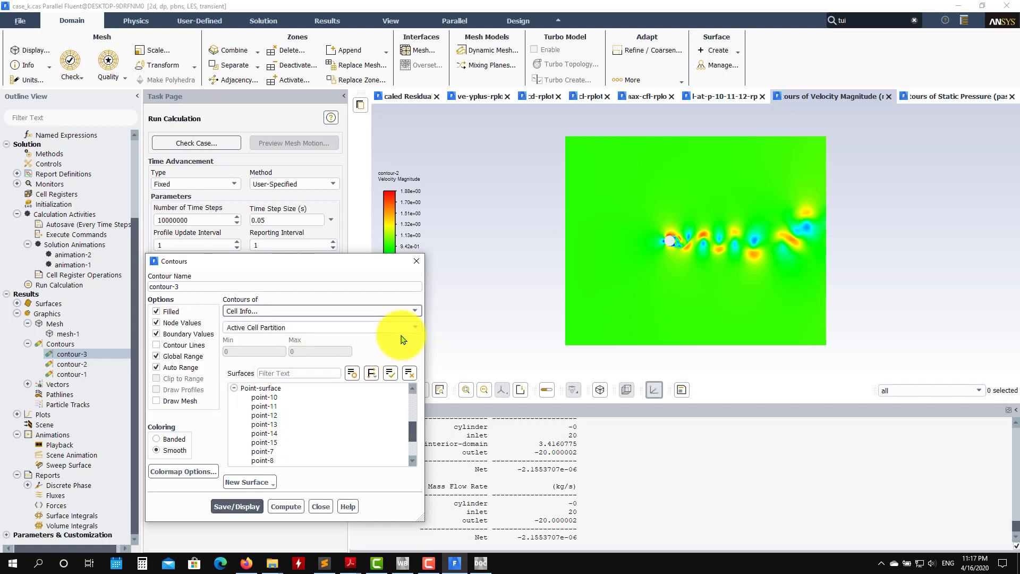
left_click(413, 314)
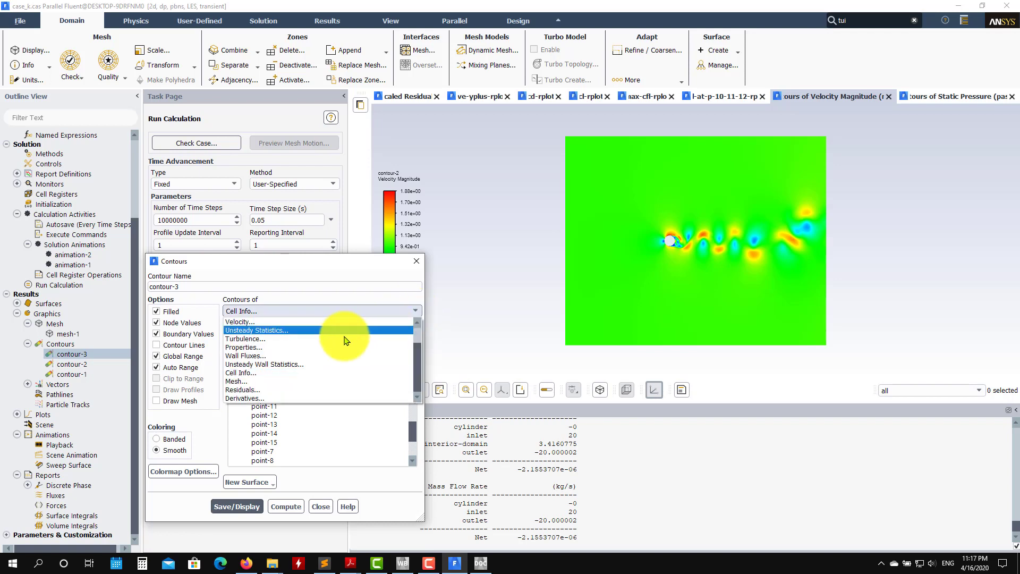
left_click(259, 391)
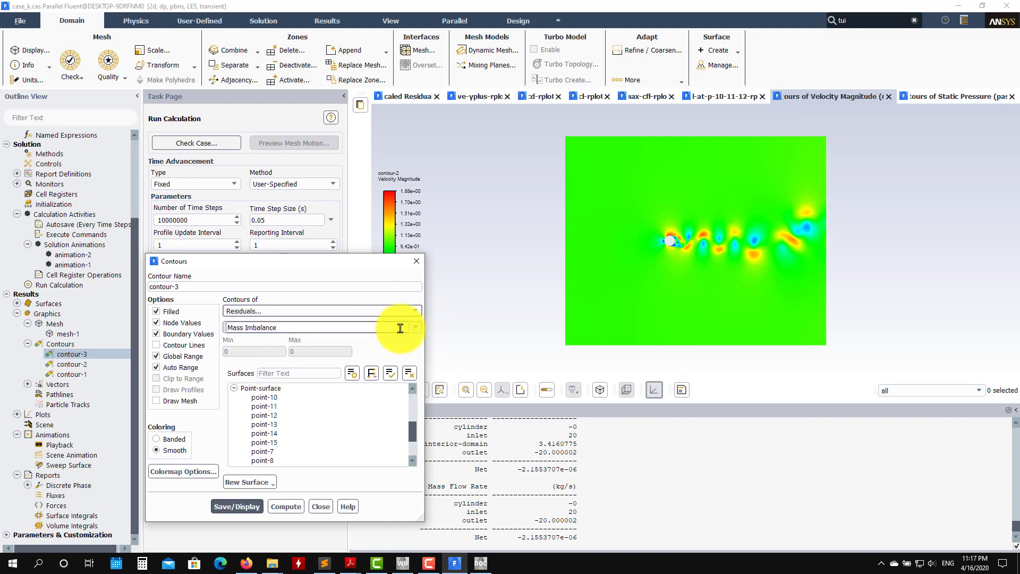
left_click(414, 327)
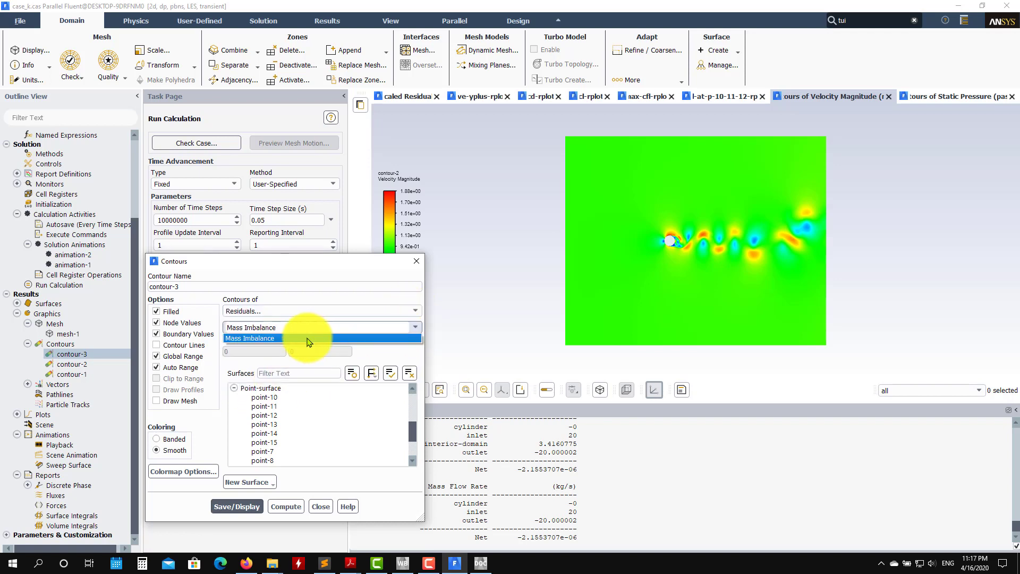
left_click(371, 337)
left_click(237, 506)
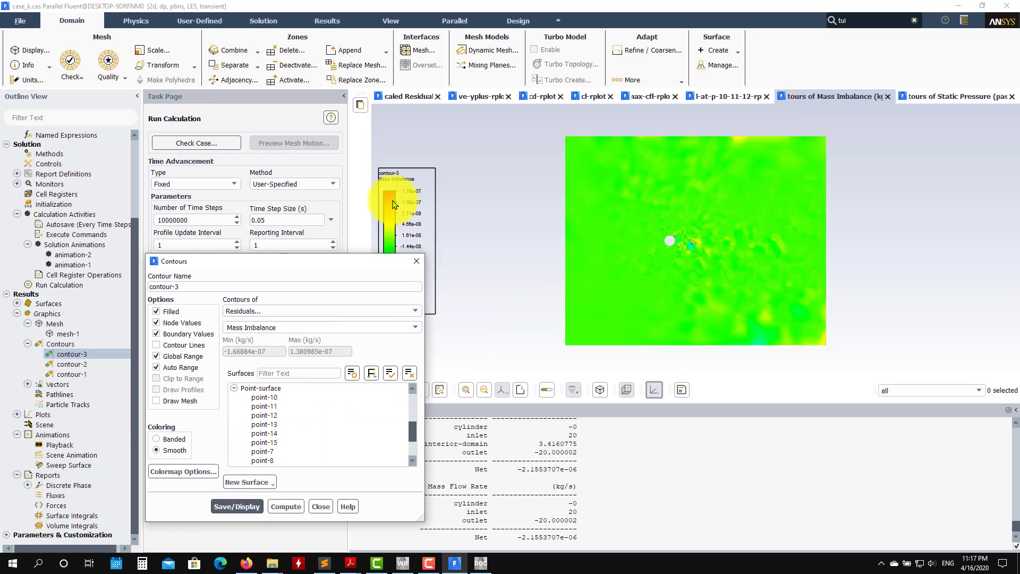
left_click_drag(326, 266, 241, 192)
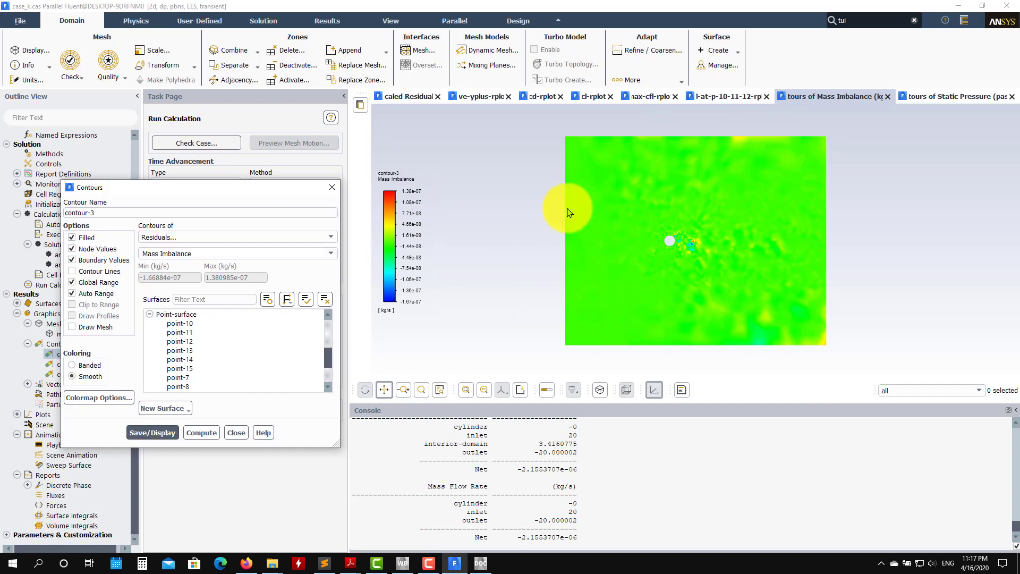
left_click_drag(264, 189, 491, 172)
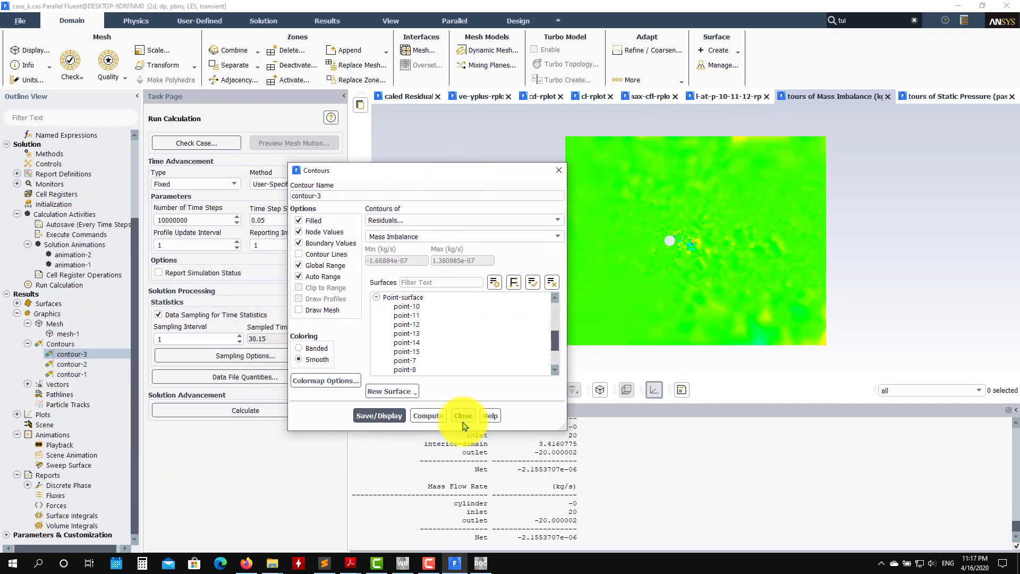
left_click(463, 416)
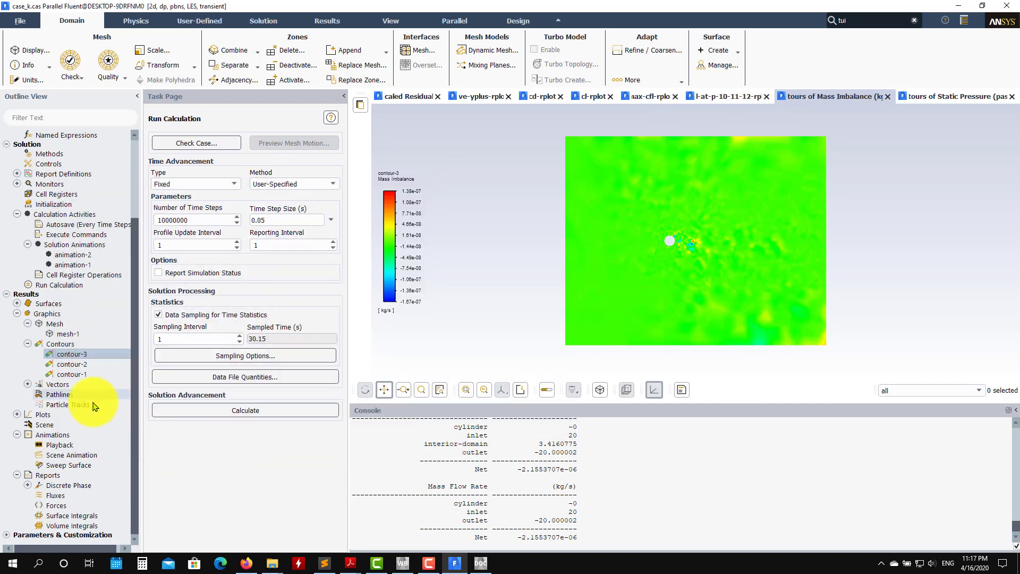
Leave contour-1 unchanged, reopen contour-3 and display it as Velocity Magnitude contours
double_click(73, 374)
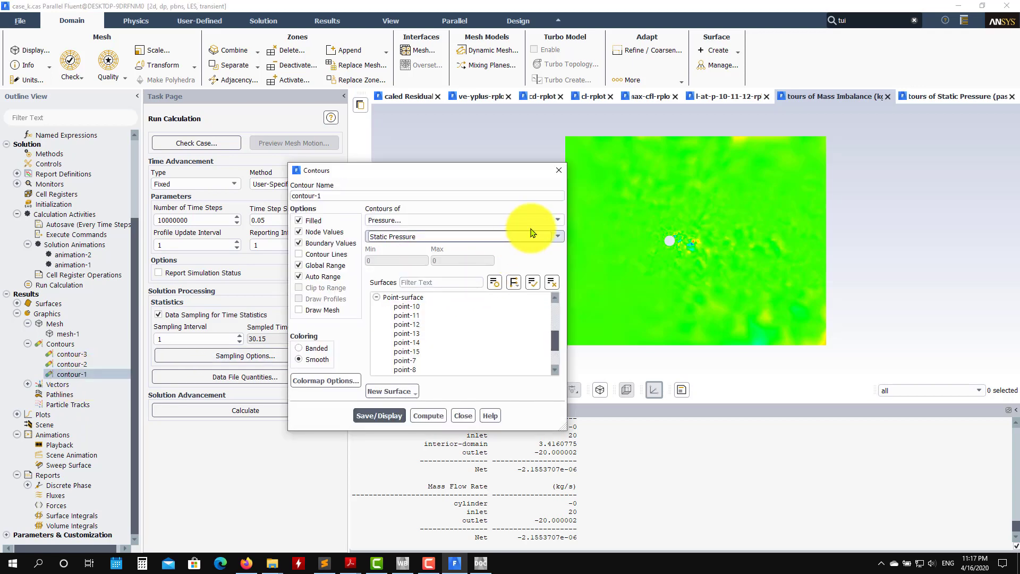
left_click(463, 416)
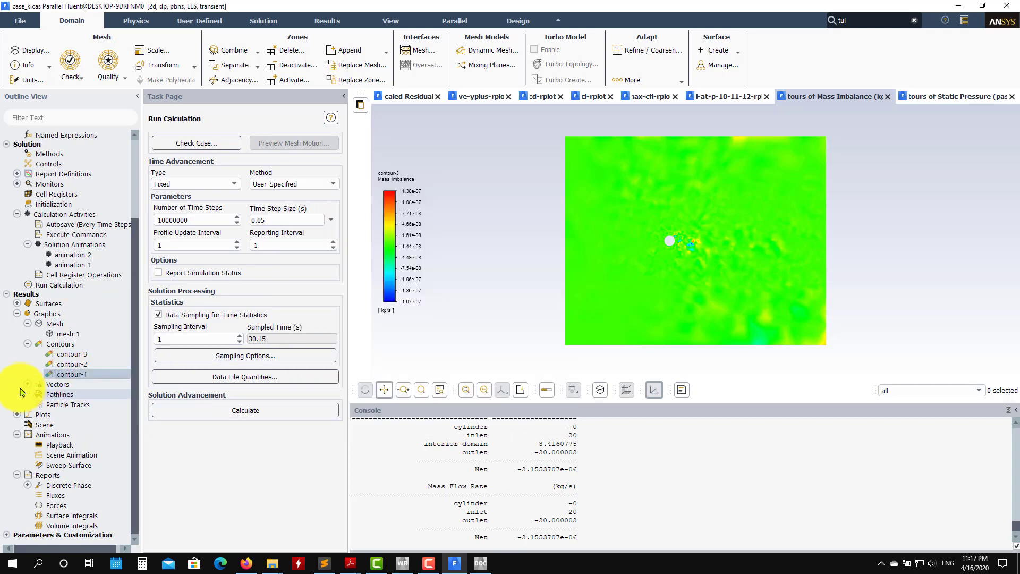
left_click(72, 354)
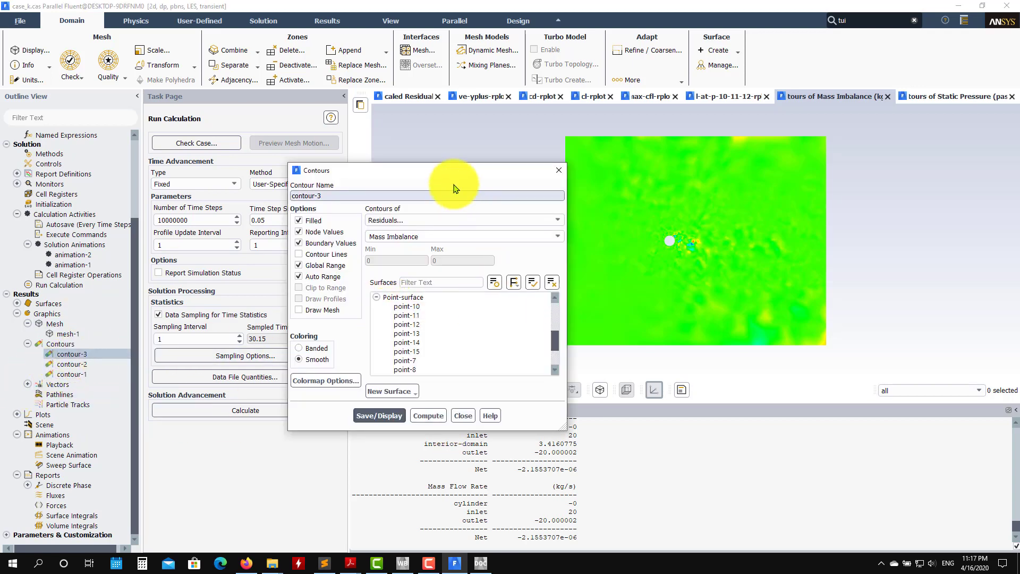
left_click_drag(469, 174, 287, 118)
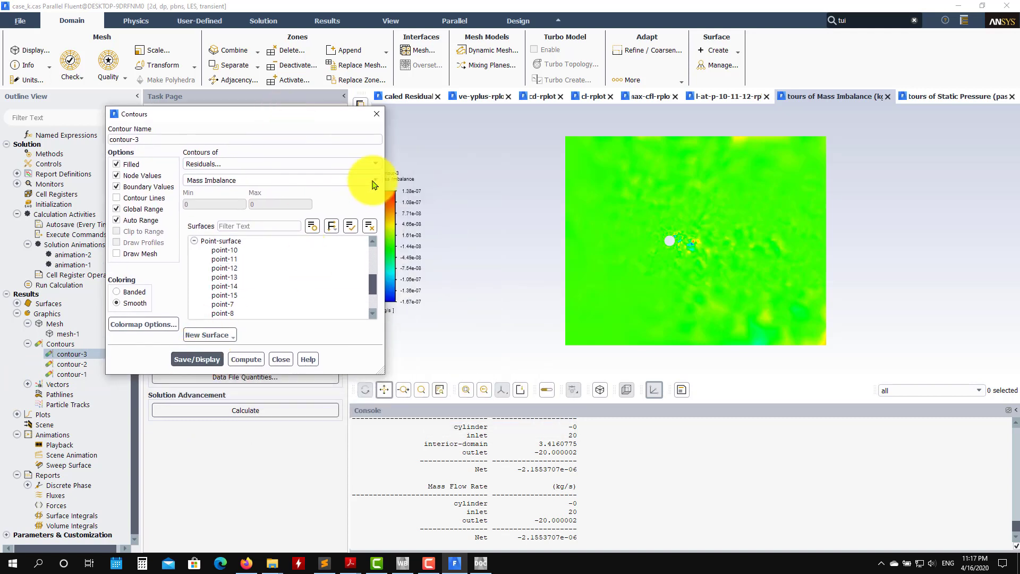
left_click(356, 163)
left_click(280, 175)
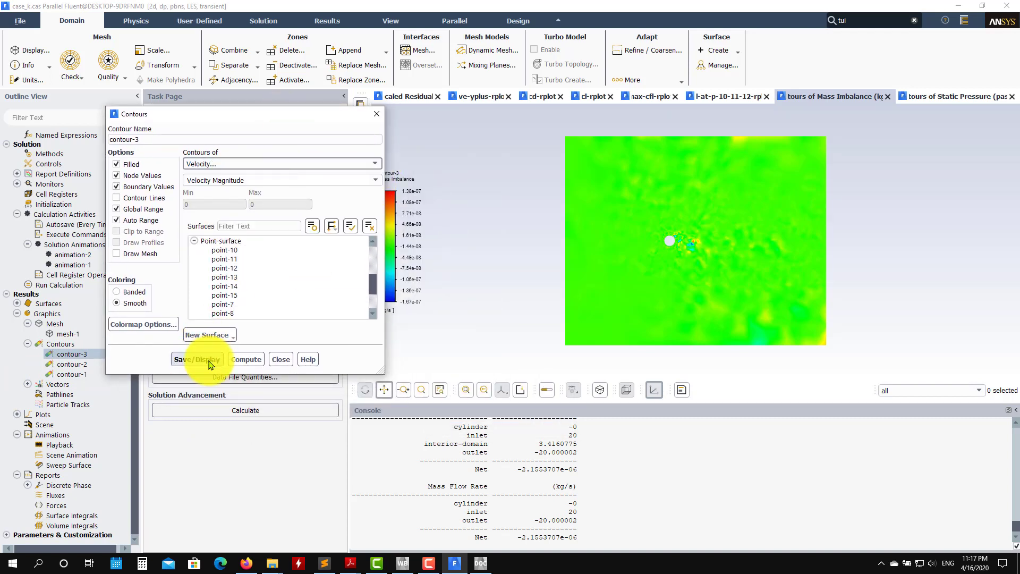
left_click(197, 359)
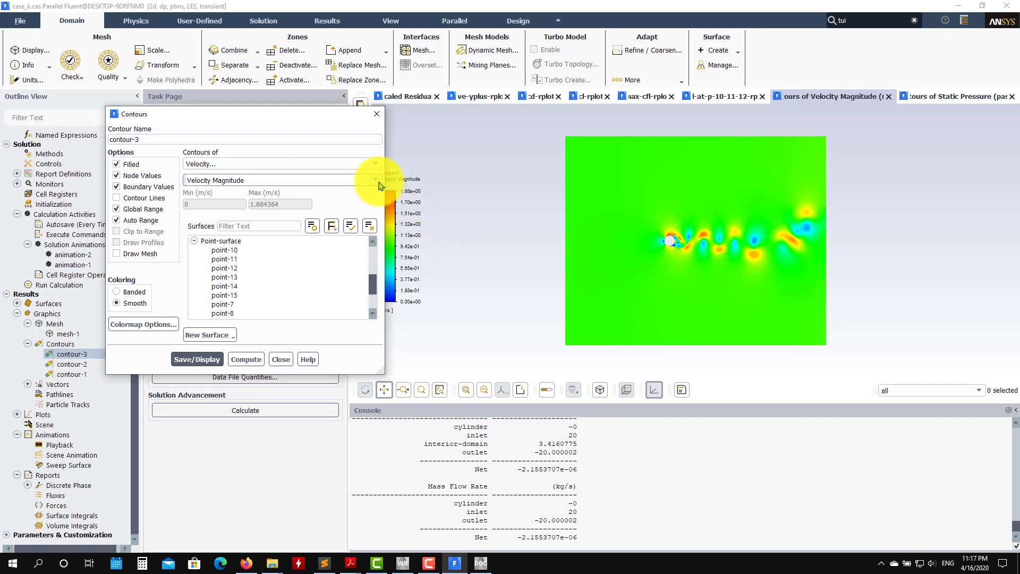
Save and display contour-3 as Unsteady Statistics contours of Mean X Velocity
left_click(367, 163)
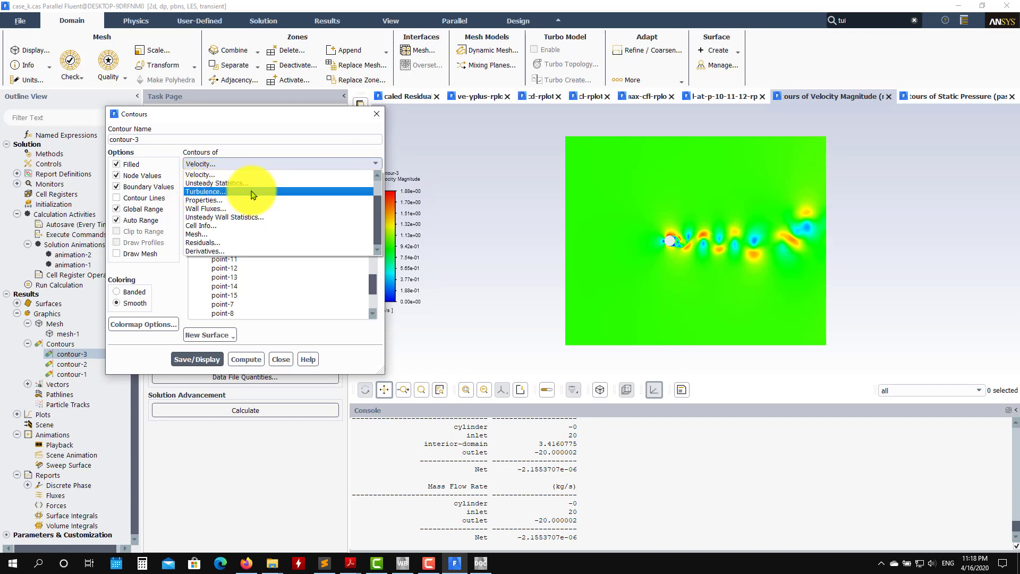
left_click(219, 183)
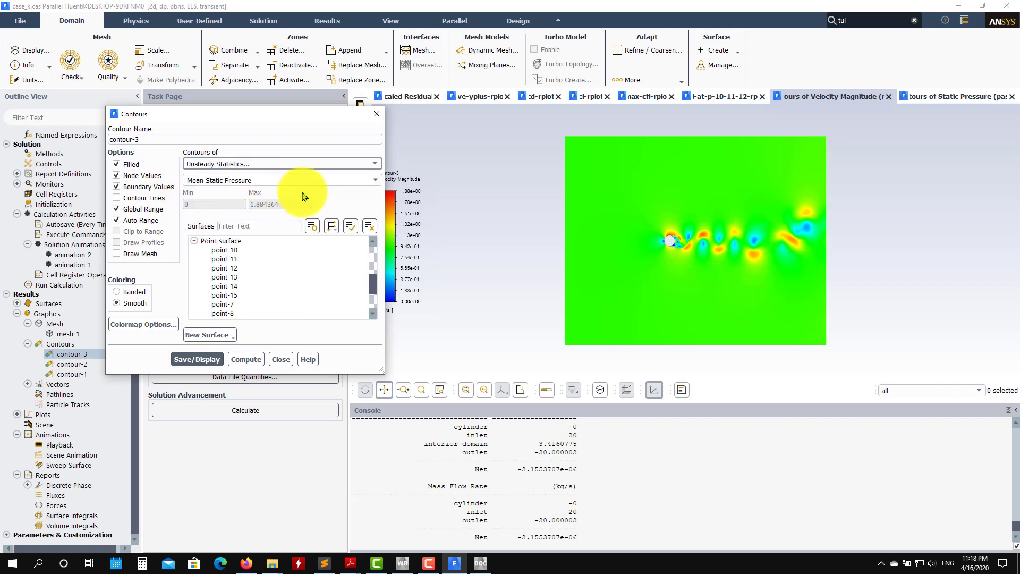
left_click(375, 184)
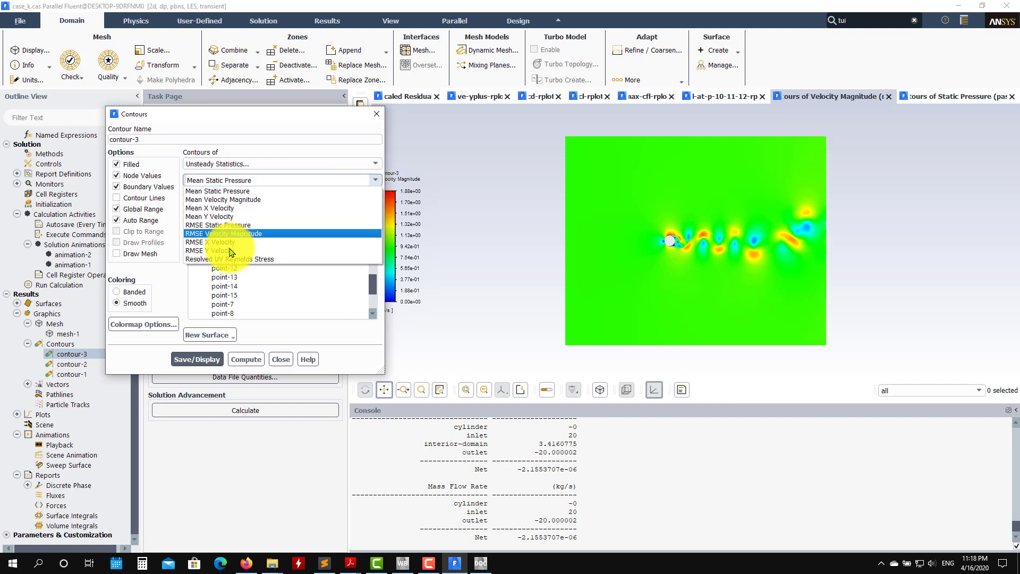
left_click(232, 212)
left_click(196, 359)
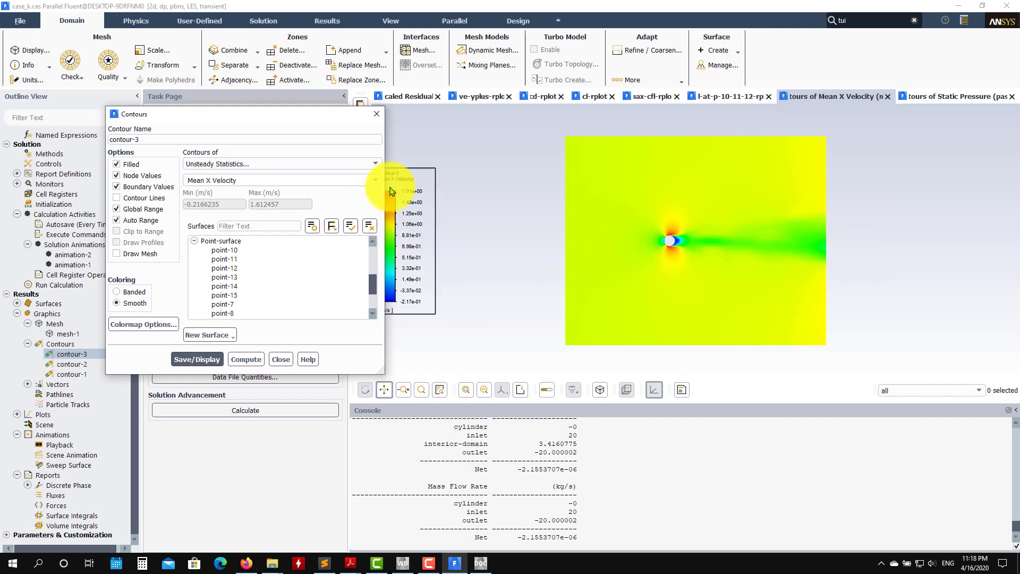
Switch contour-3 to Mean Velocity Magnitude and display the updated contours
left_click(375, 180)
left_click(286, 202)
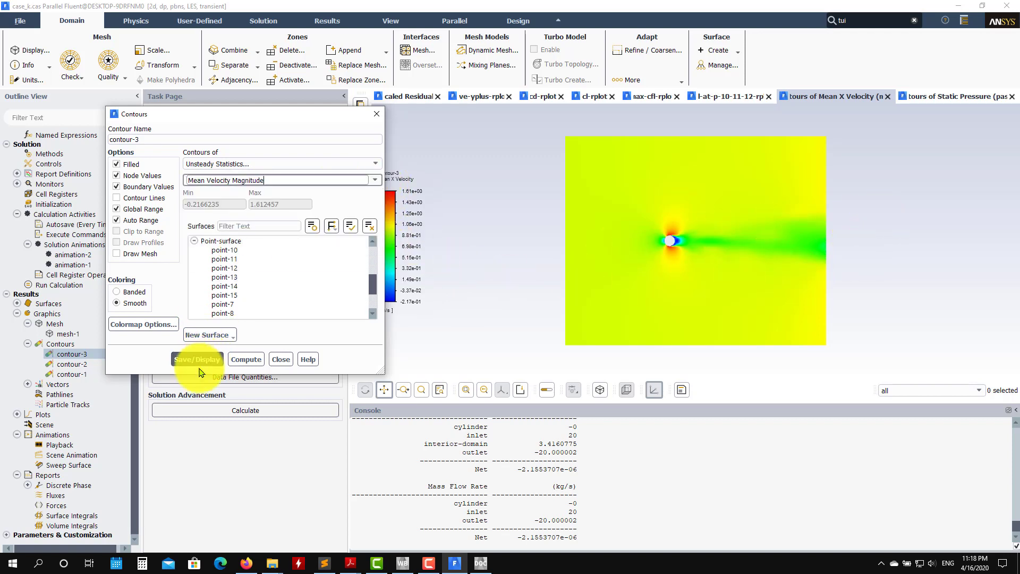
left_click(196, 360)
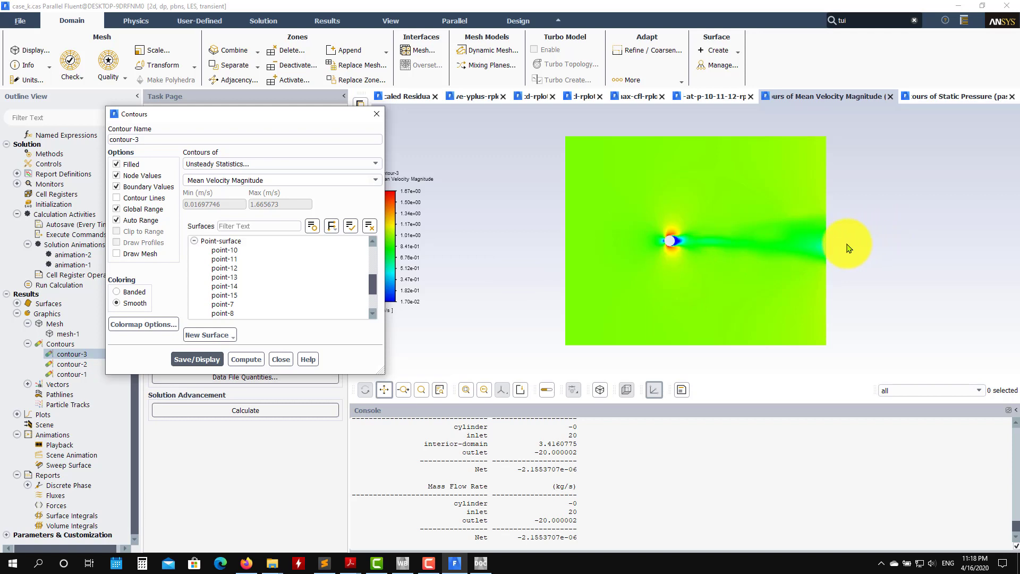
Review the Cl versus flow-time plot, and return to the Mean Velocity Magnitude contours
left_click(475, 96)
left_click(585, 96)
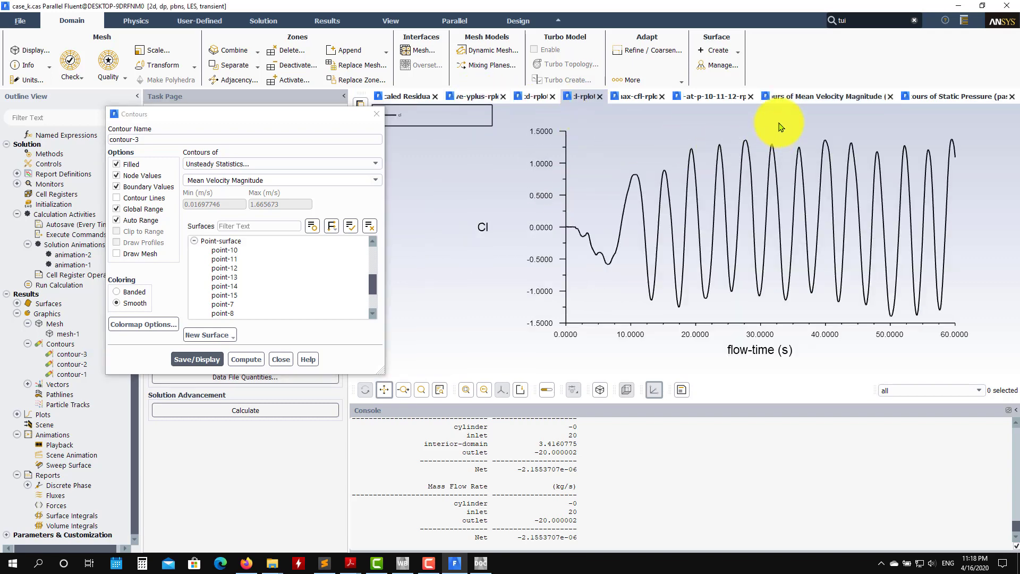
left_click(800, 96)
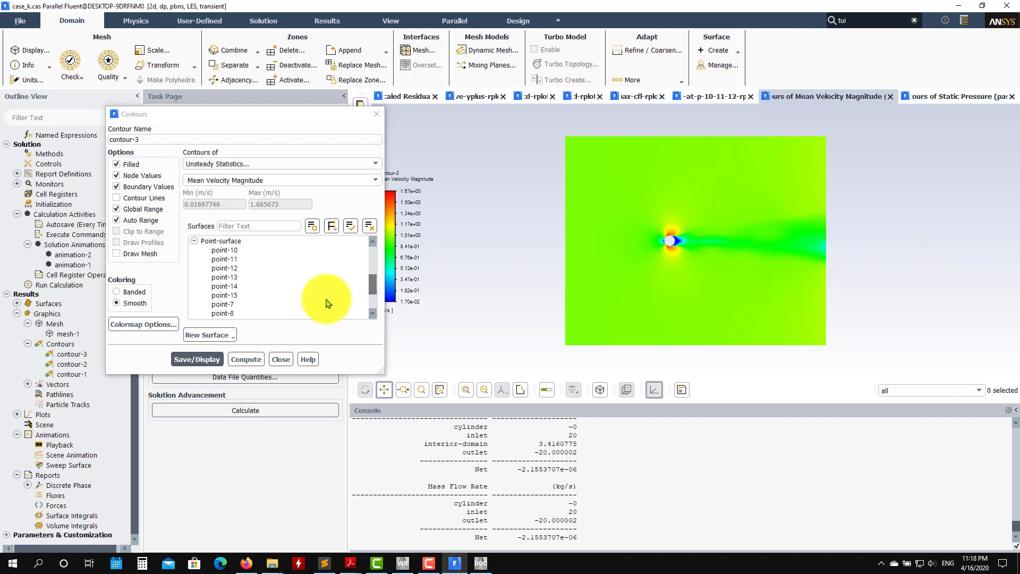
Change the contour-3 variable to RMSE Static Pressure and display it
left_click(374, 182)
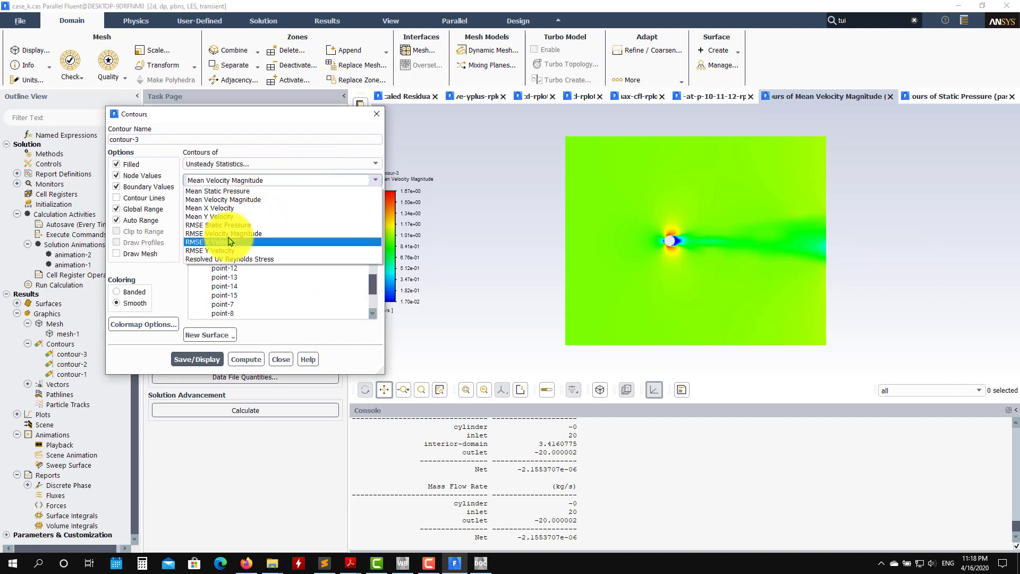
left_click(206, 228)
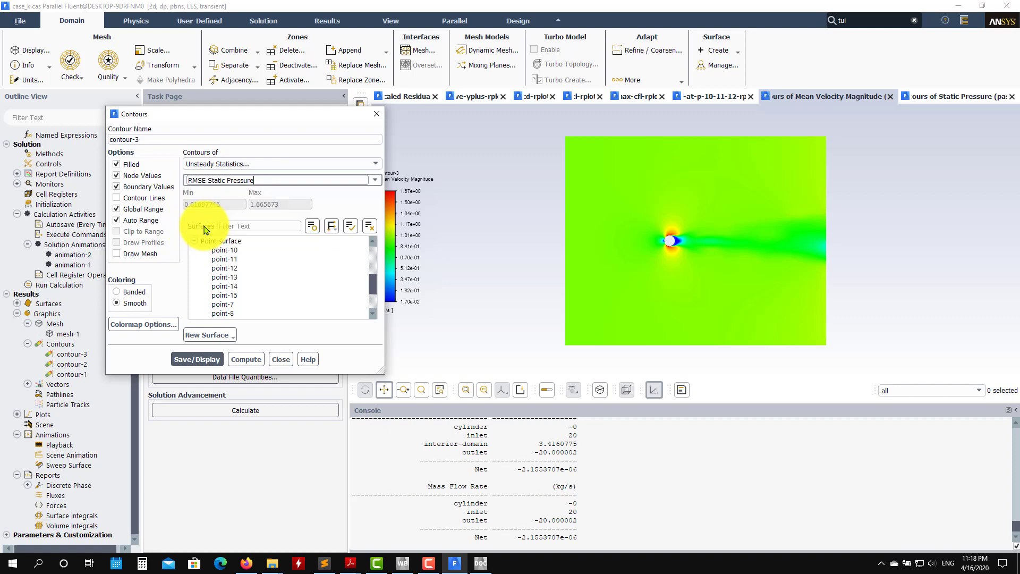
left_click(194, 358)
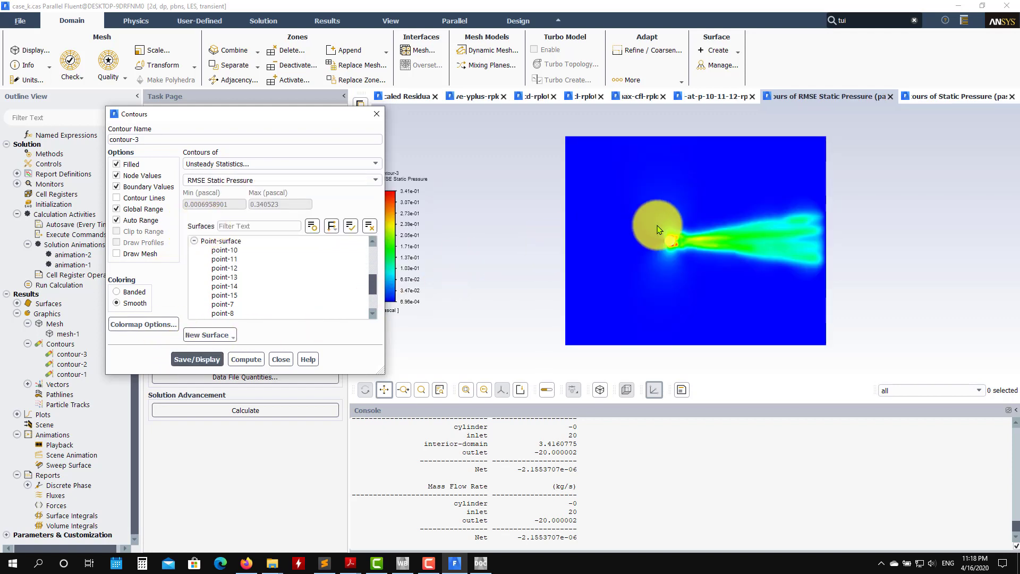
Display contour-3 as Mean Static Pressure and close the contour settings
left_click(363, 179)
left_click(255, 188)
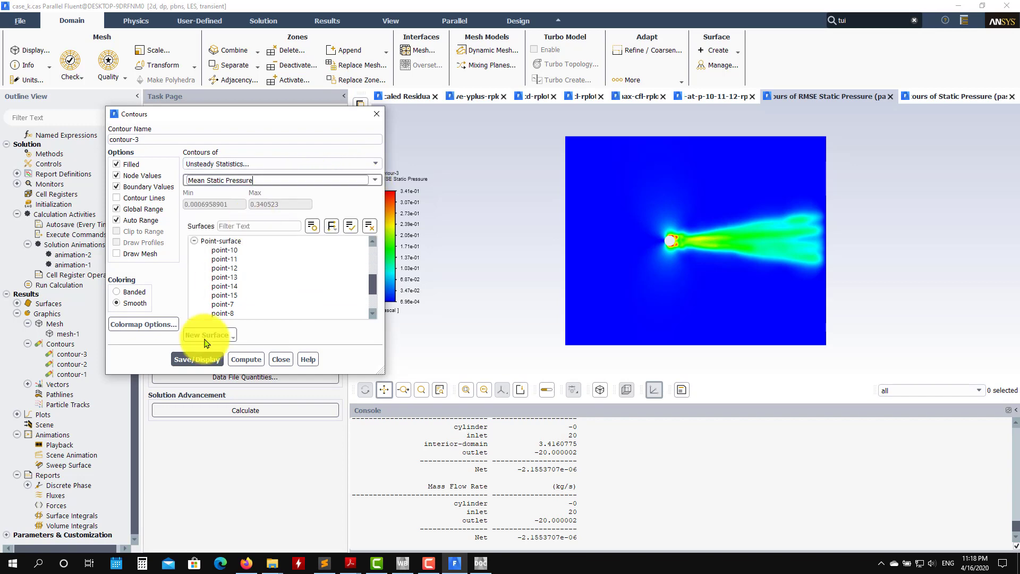
left_click(195, 359)
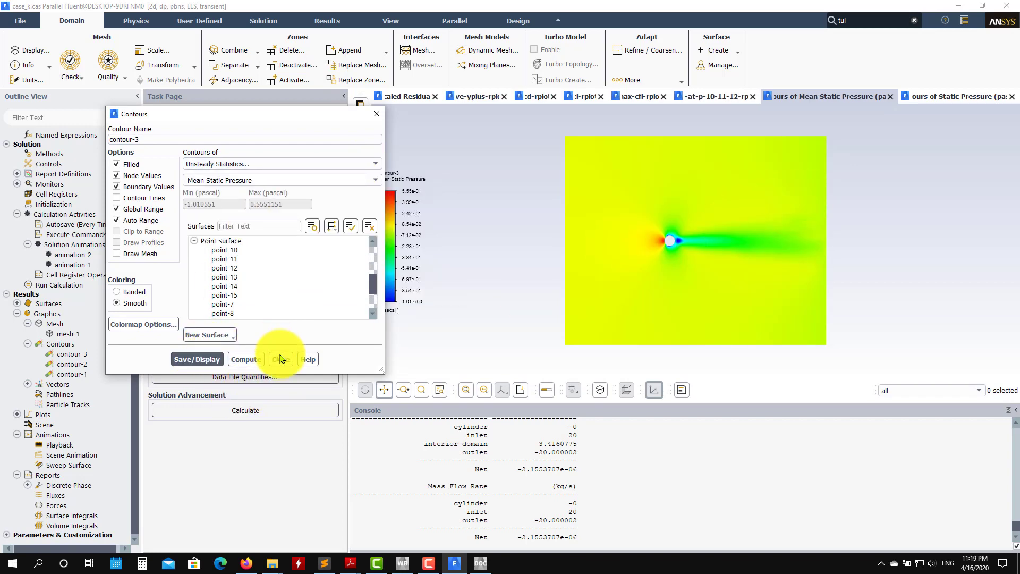
left_click(280, 359)
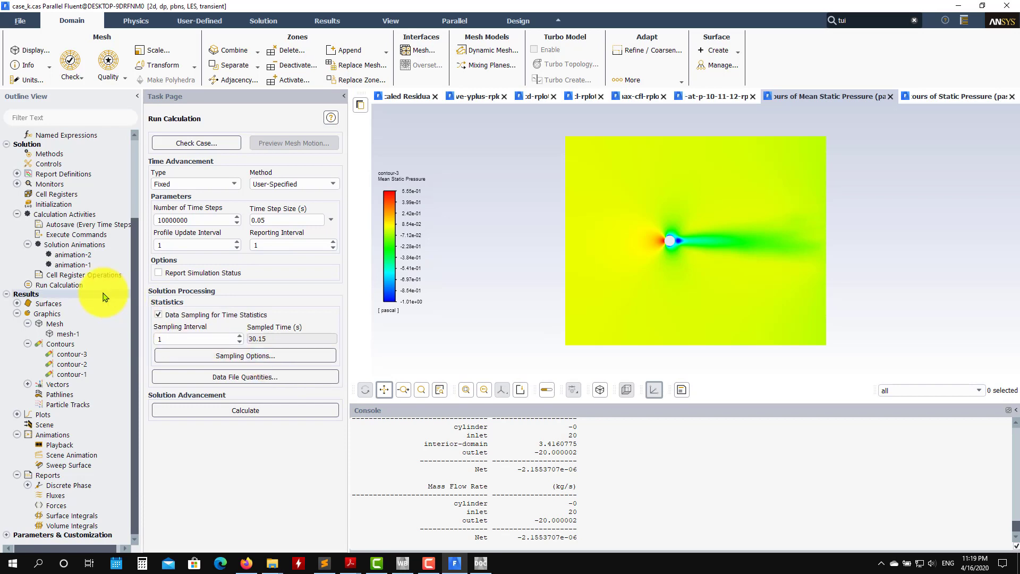
Reopen contour-3 and display Turbulence contours of Turbulent Intensity
double_click(72, 354)
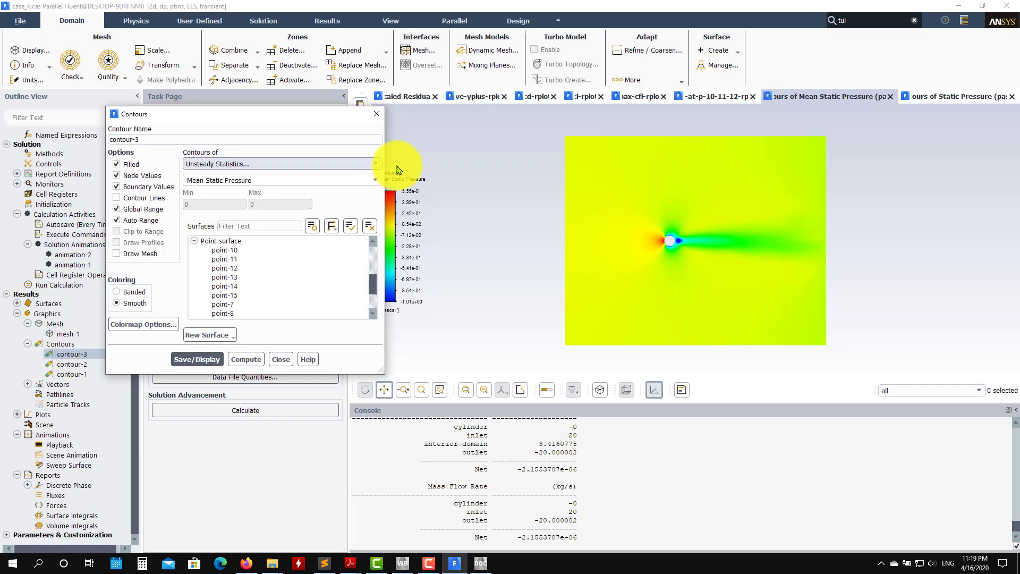
left_click(372, 164)
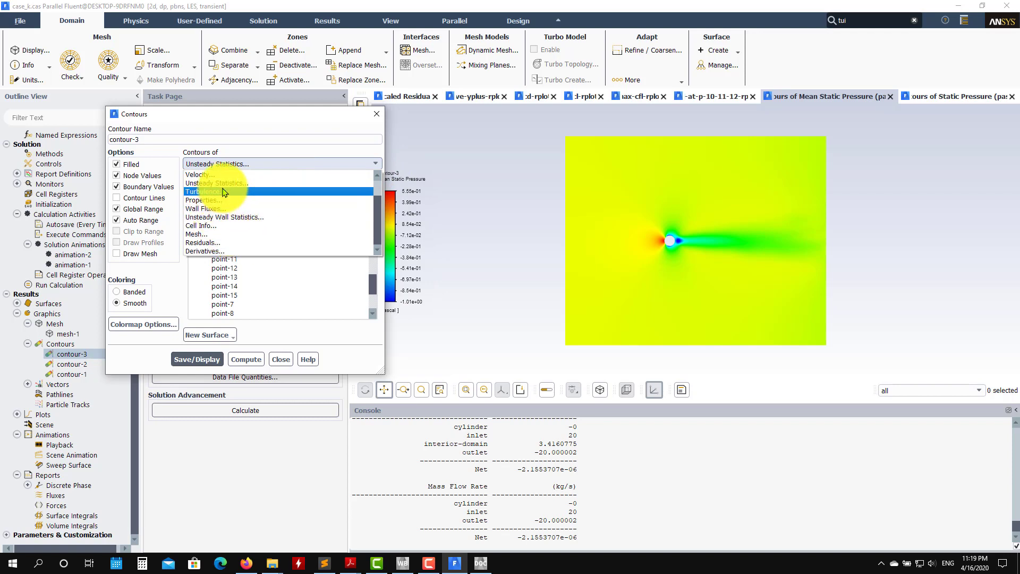
left_click(250, 192)
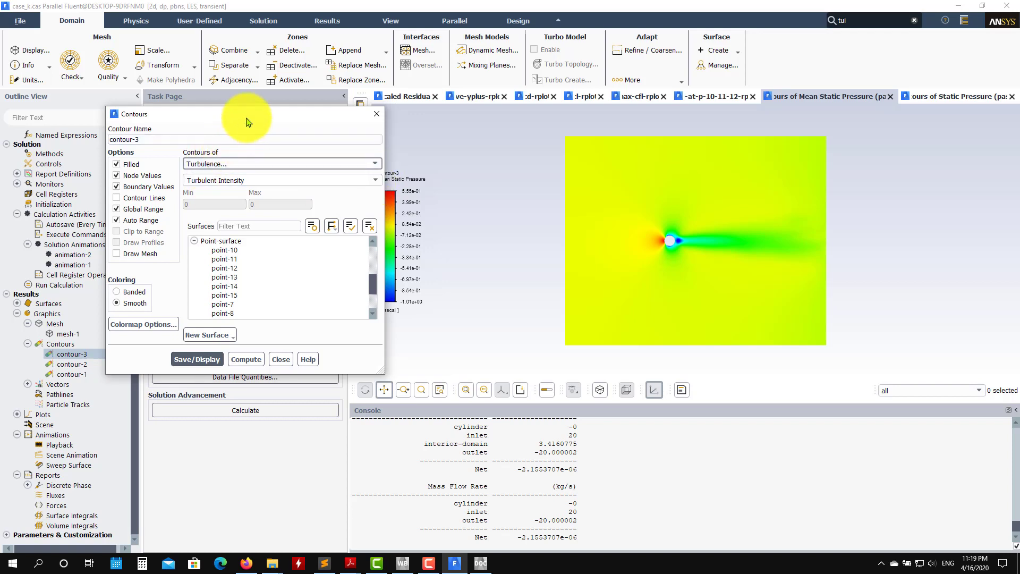
left_click_drag(246, 122, 292, 86)
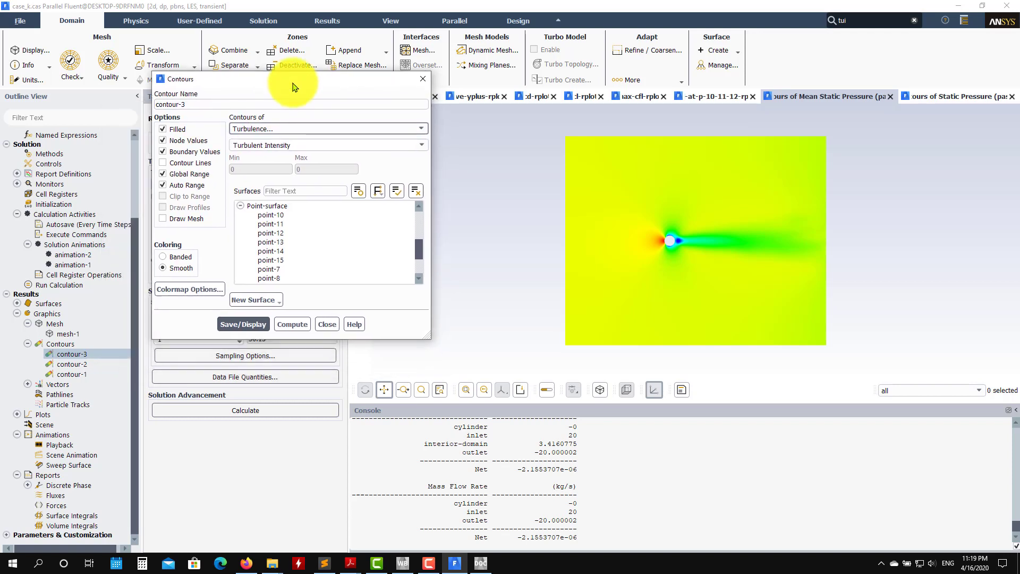
left_click(424, 145)
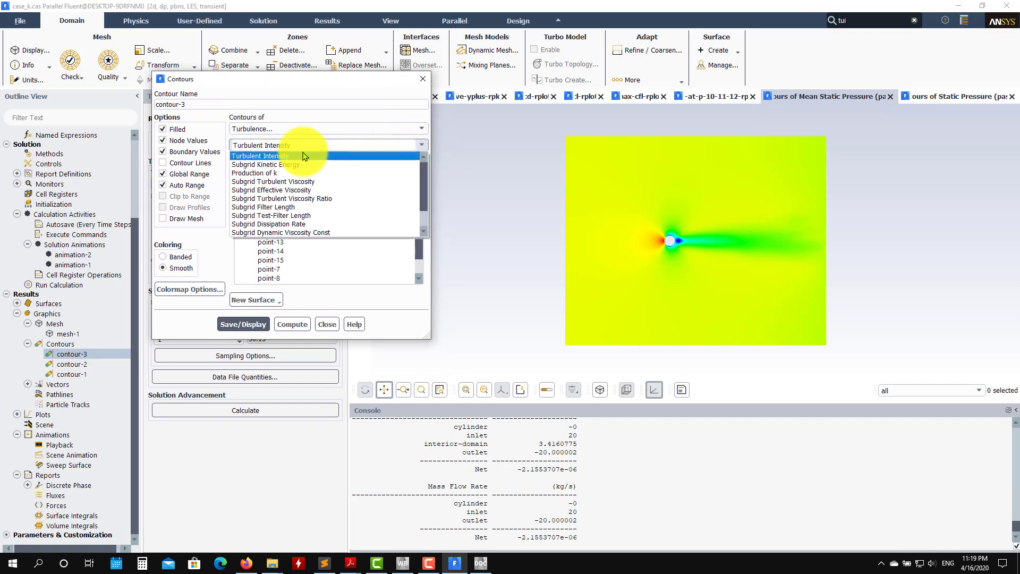
left_click(257, 156)
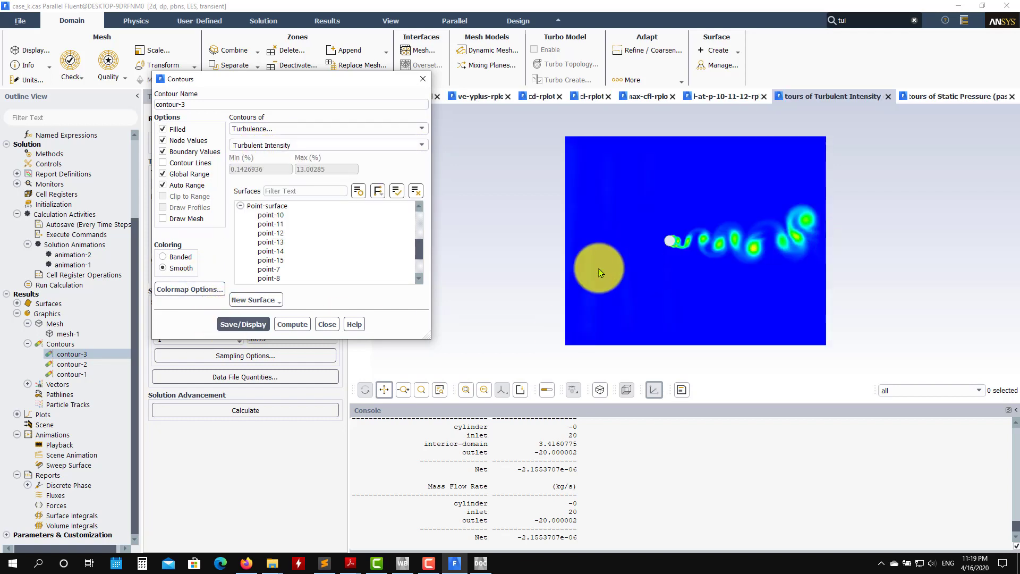
Move the contour settings off the color legend and examine the turbulent intensity around the cylinder and in its wake
left_click_drag(371, 79, 285, 126)
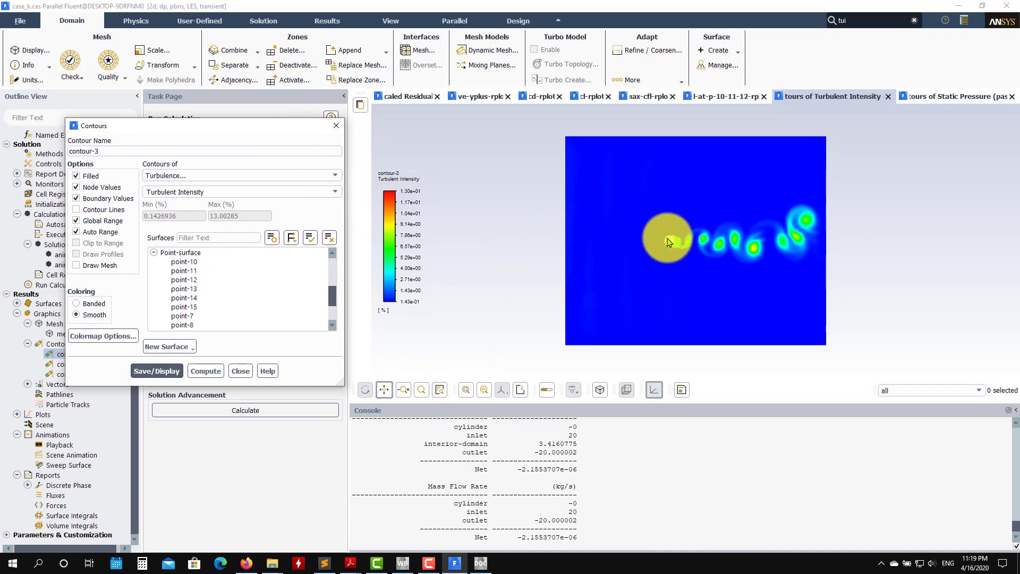
scroll(670, 242, "up", 5)
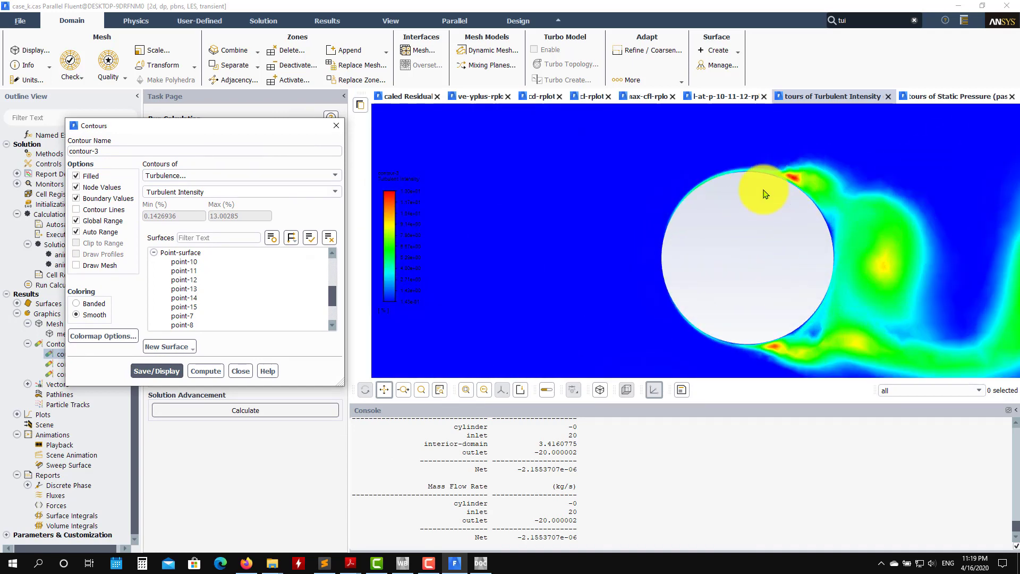
scroll(658, 245, "down", 5)
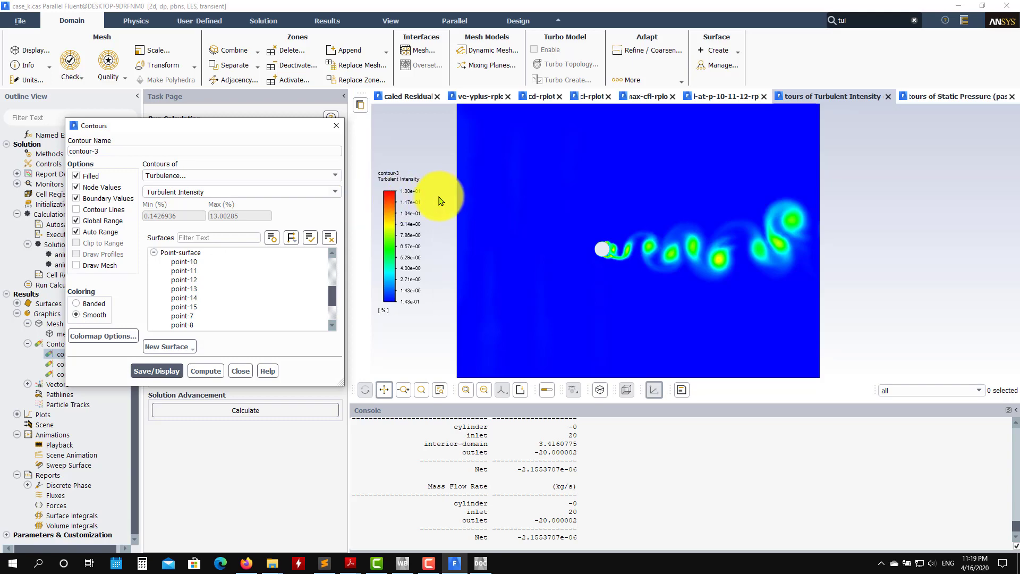
scroll(460, 241, "down", 2)
scroll(585, 242, "up", 8)
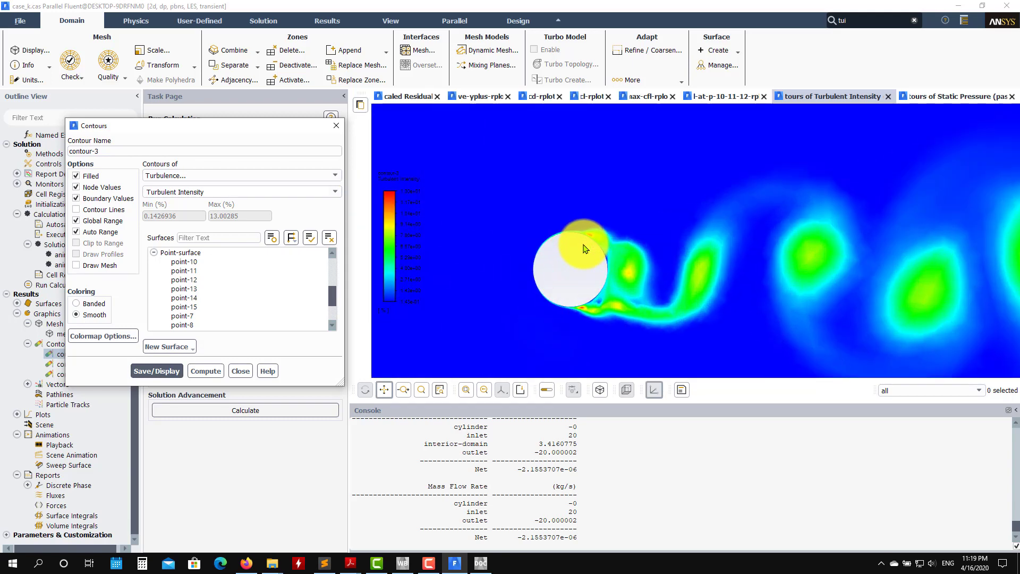
scroll(585, 248, "up", 5)
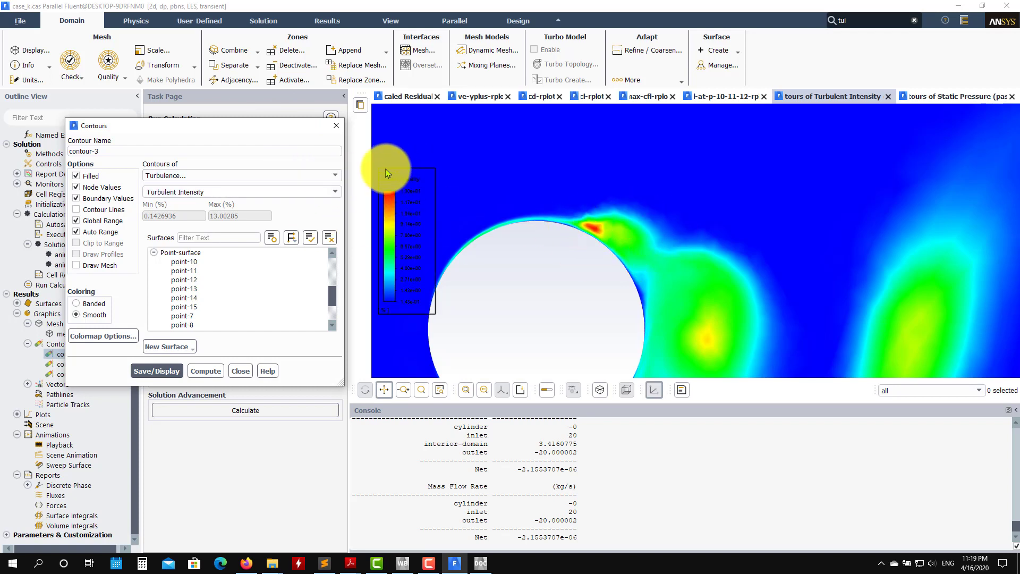
Set contour-3 to the Velocity category with Velocity Magnitude and display the contours around the cylinder
left_click(328, 177)
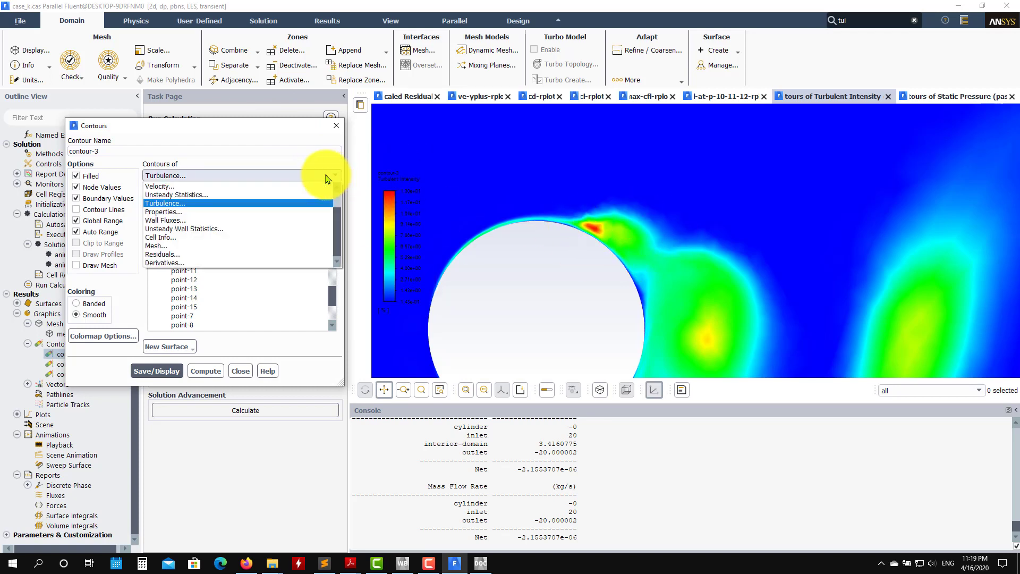
left_click(239, 186)
left_click(158, 372)
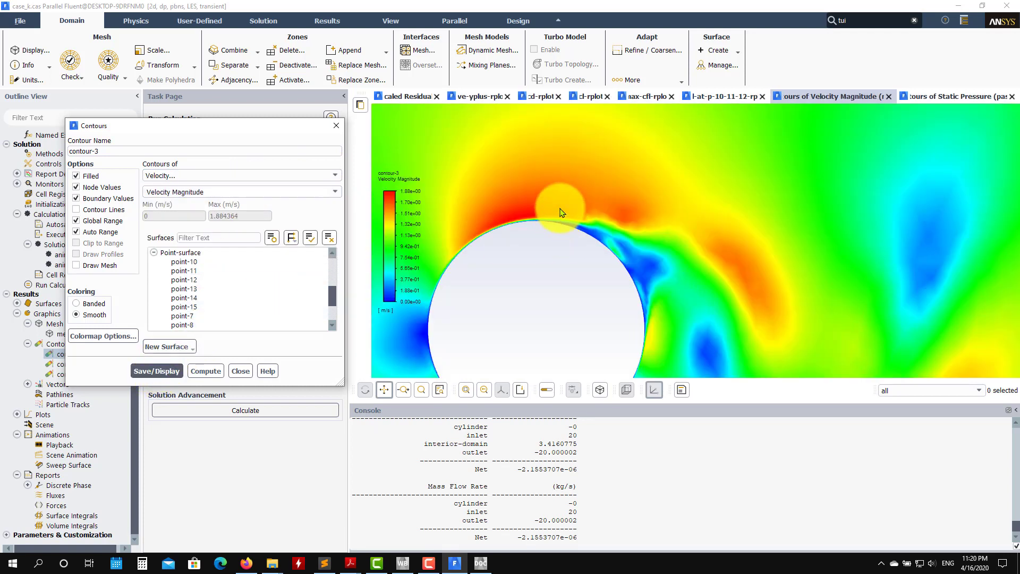
Change the contour-3 velocity component to X Velocity and display it
left_click(329, 192)
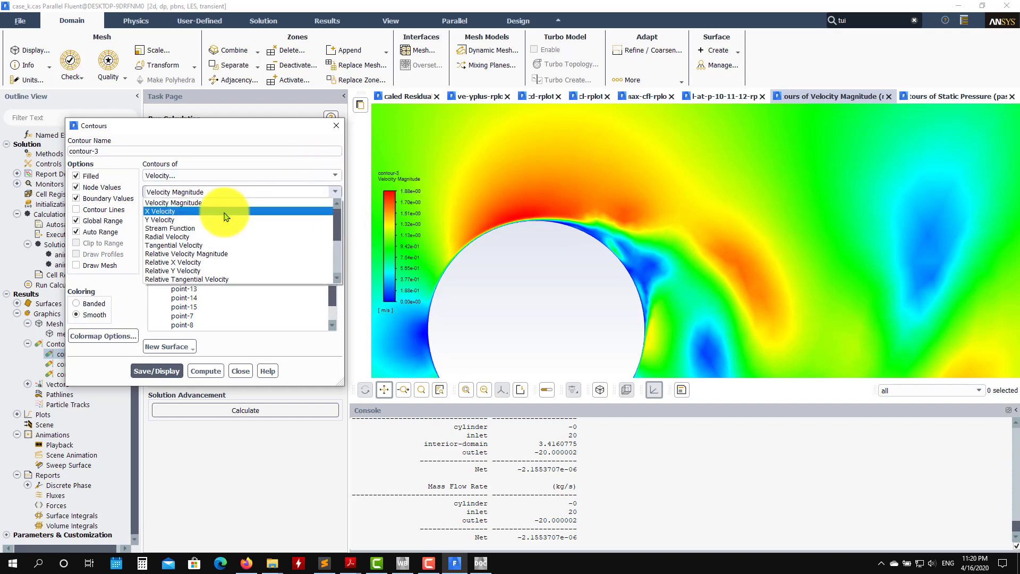
left_click(159, 211)
left_click(156, 371)
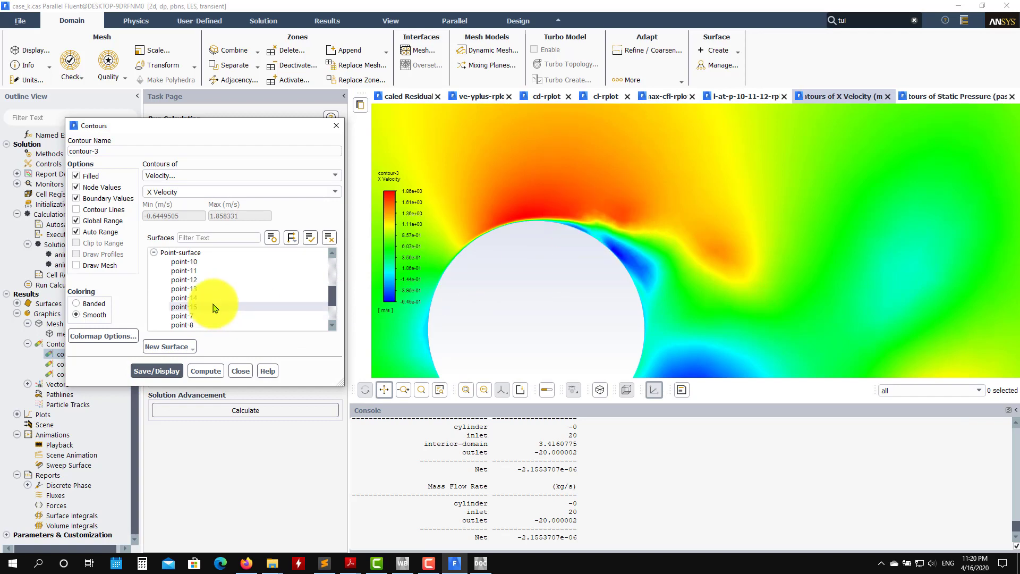
Display contour-3 as Y Velocity and close the contour settings
left_click(334, 192)
left_click(218, 220)
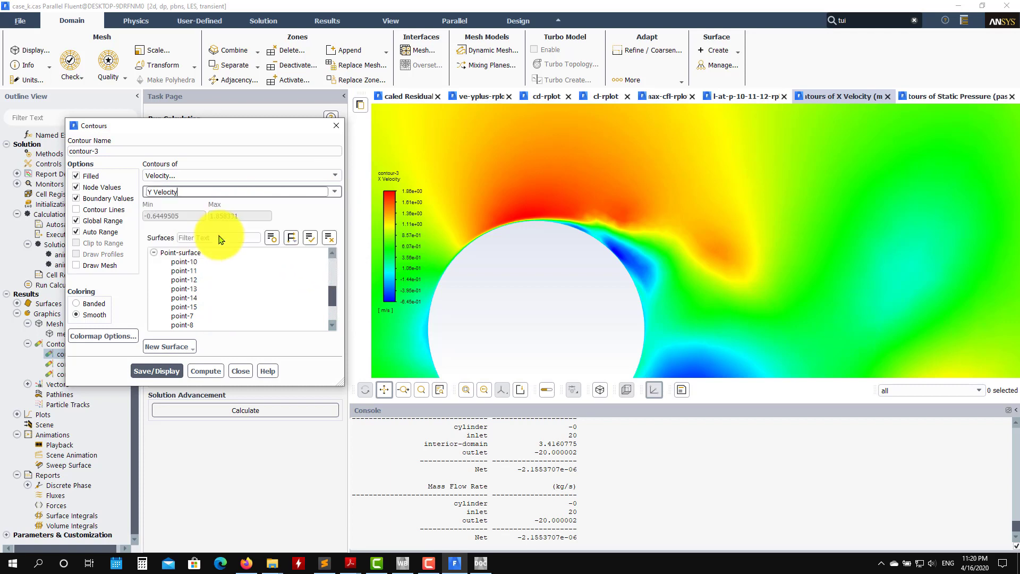
left_click(156, 371)
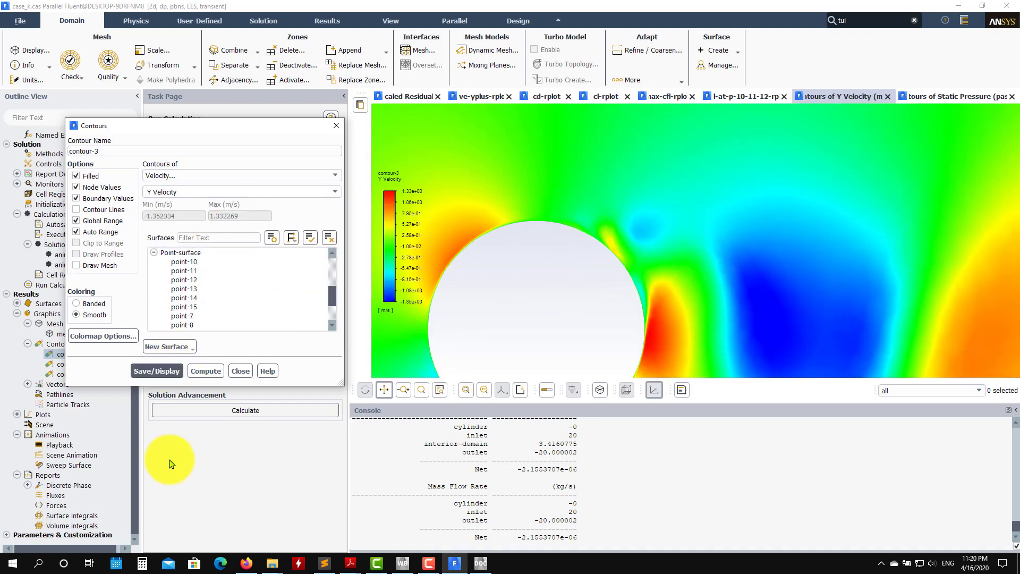
left_click(240, 371)
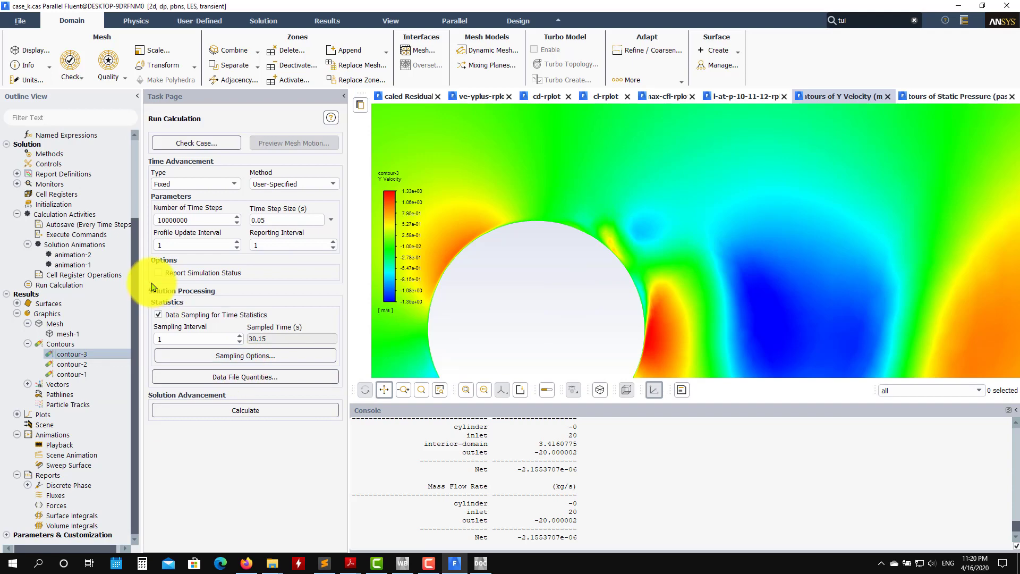
Reopen contour-3, set it to the Turbulence category with Production of k, and display the contours around the cylinder
double_click(89, 359)
left_click(334, 176)
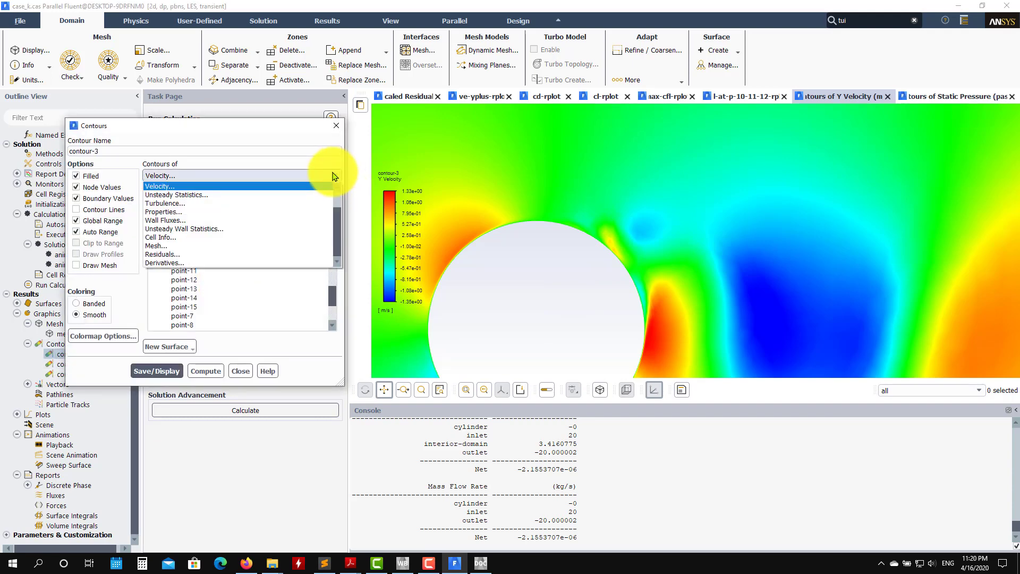
left_click(218, 203)
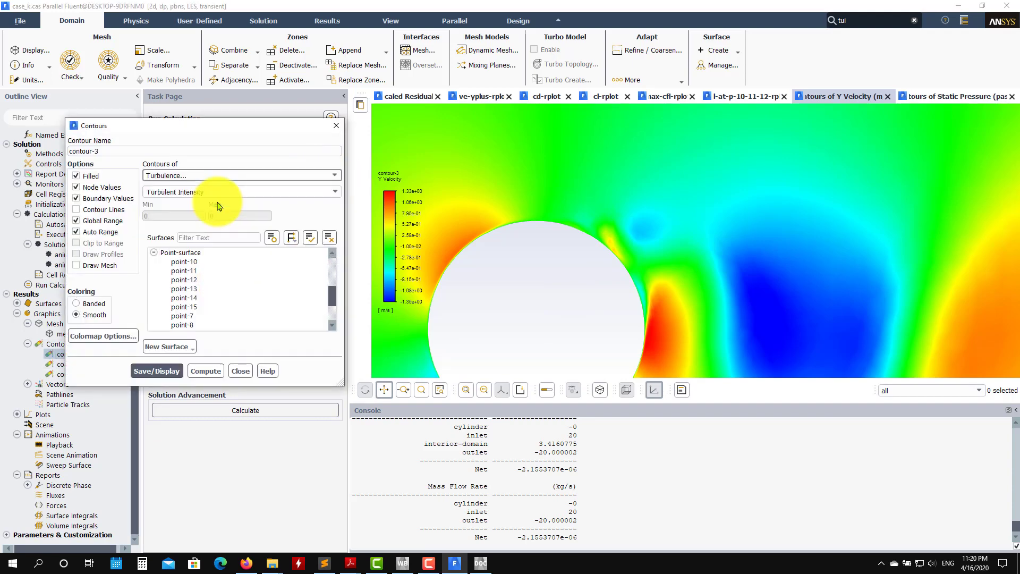
left_click(335, 193)
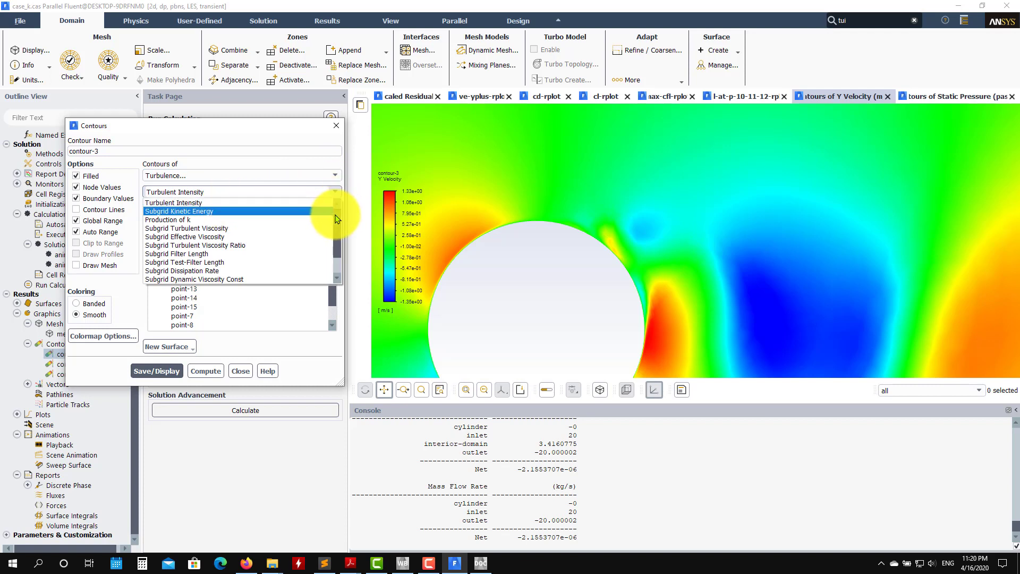
left_click(167, 219)
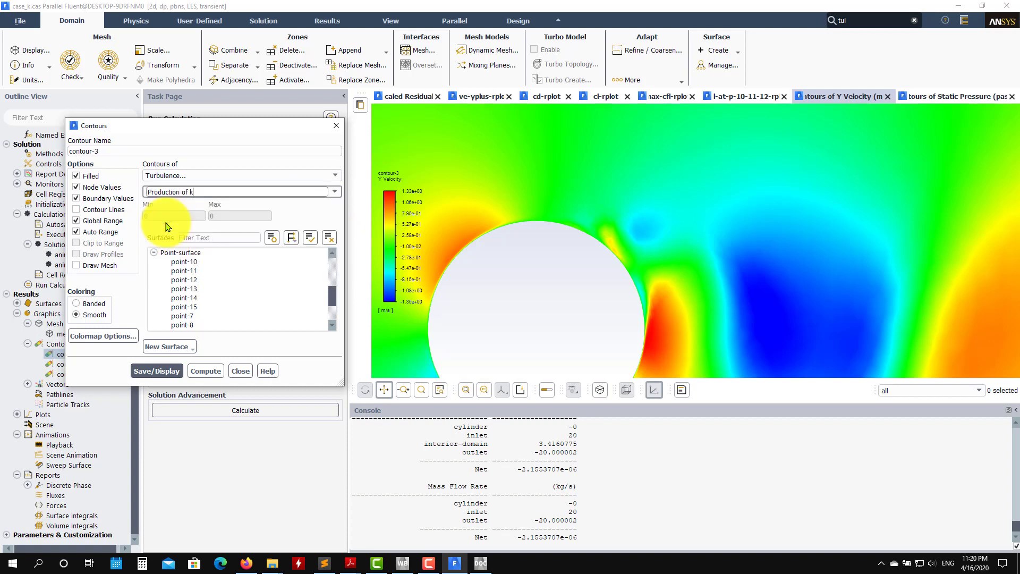
left_click(155, 371)
scroll(523, 349, "down", 5)
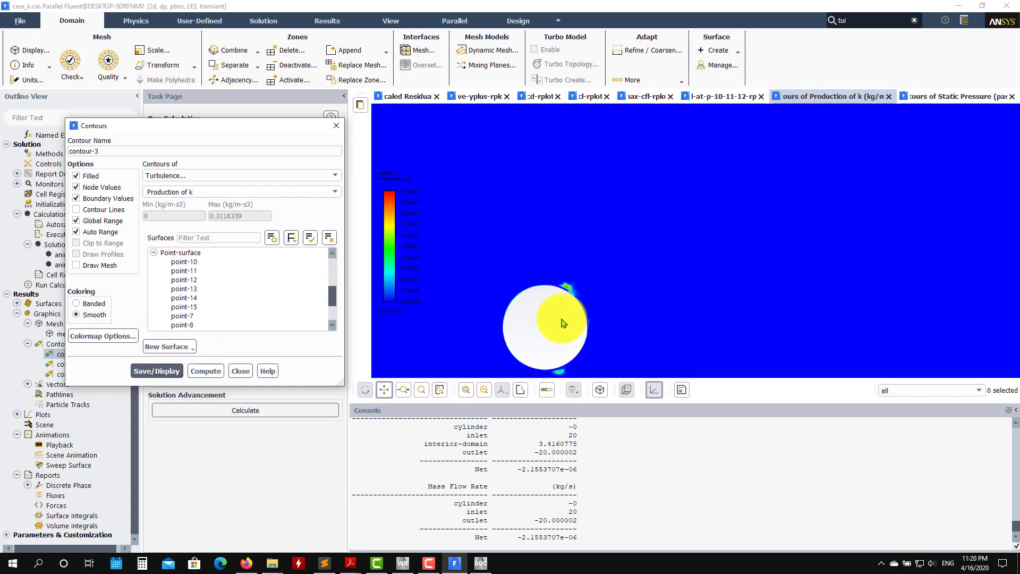
scroll(589, 332, "up", 5)
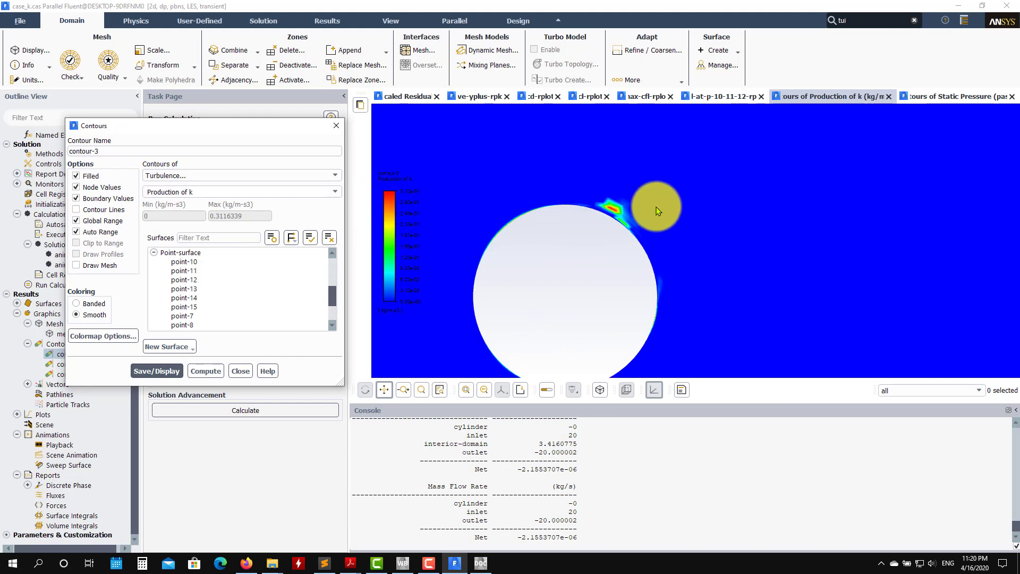
Turn off Auto Range for contour-3, set the maximum to 0.05 kg/m-s3, and redisplay the Production of k contours
left_click(76, 232)
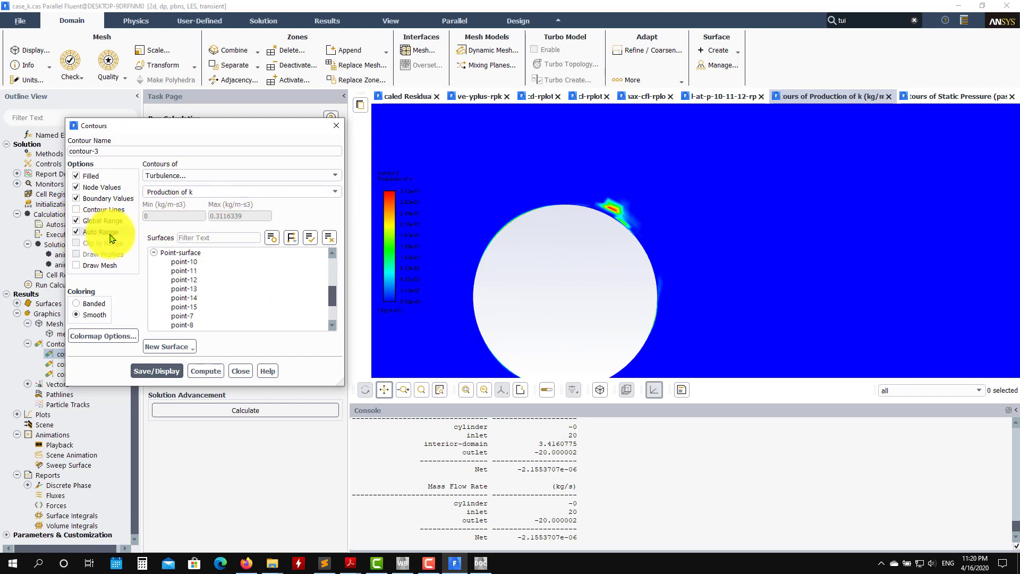
left_click_drag(254, 216, 171, 220)
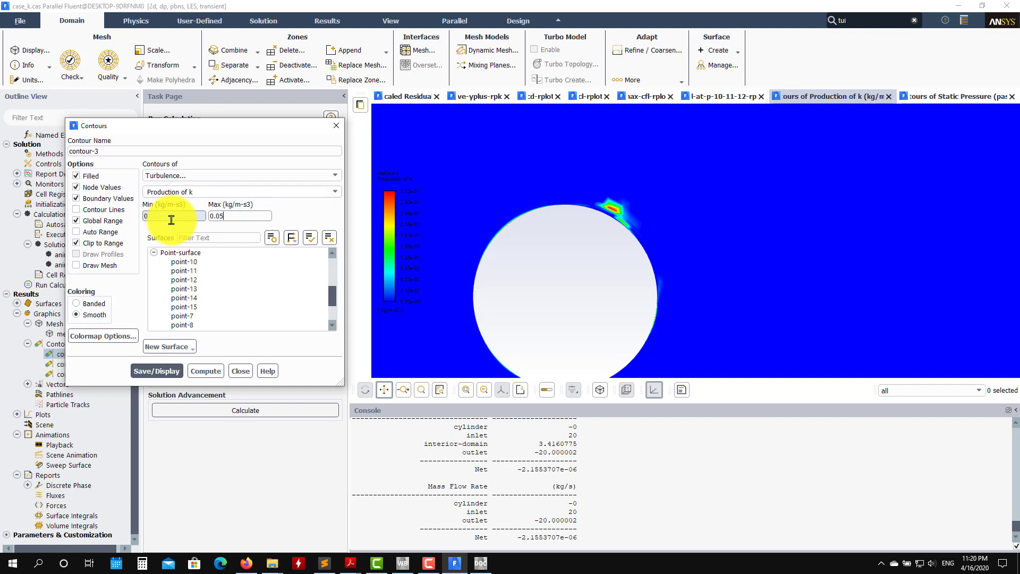
left_click(168, 373)
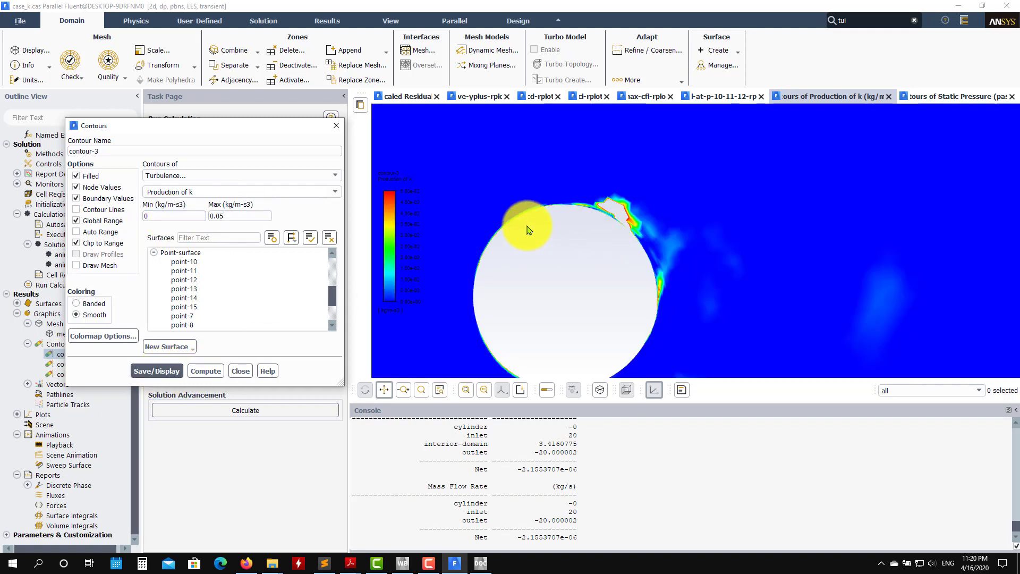
scroll(673, 269, "down", 5)
Turn off Clip to Range for contour-3, lower the maximum to 0.005 kg/m-s3, and redisplay the contours in the wake
left_click(95, 243)
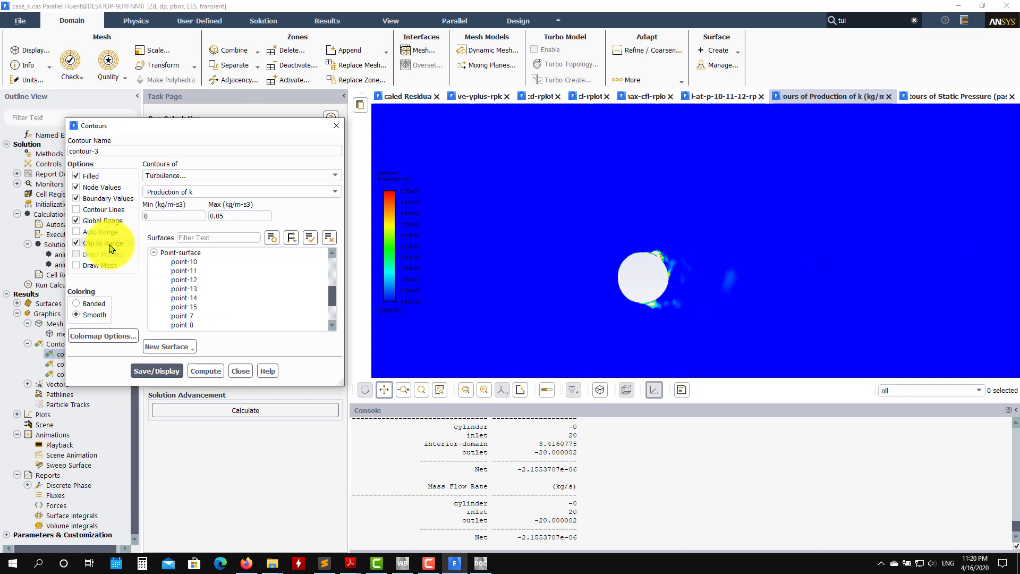
left_click(157, 371)
scroll(674, 294, "up", 3)
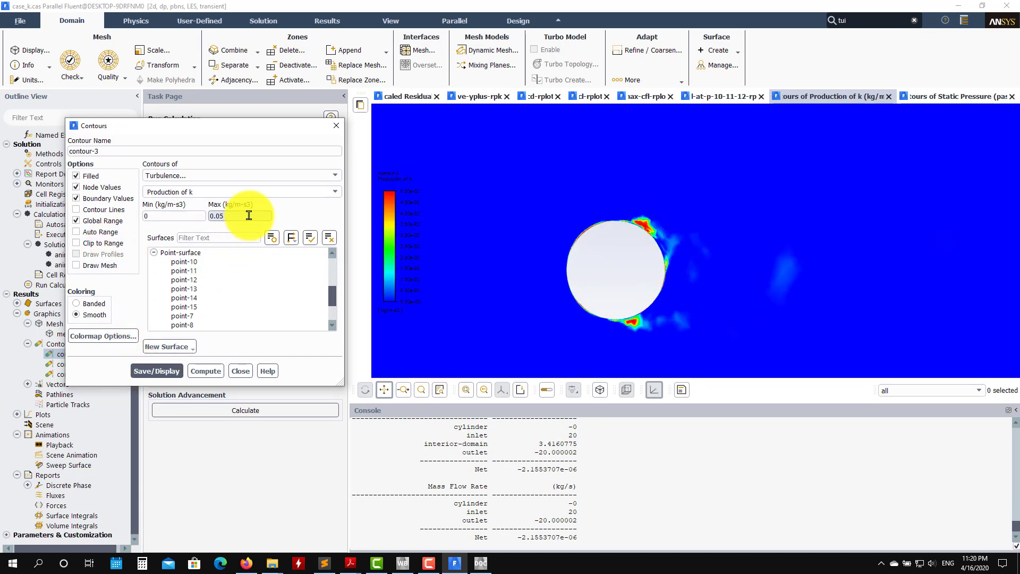
left_click(157, 371)
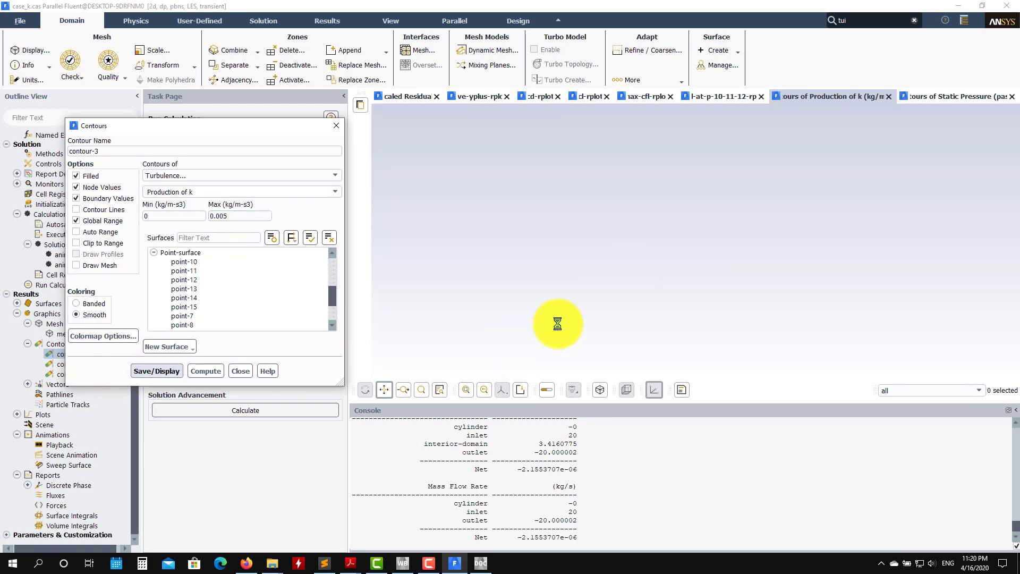
scroll(729, 364, "down", 4)
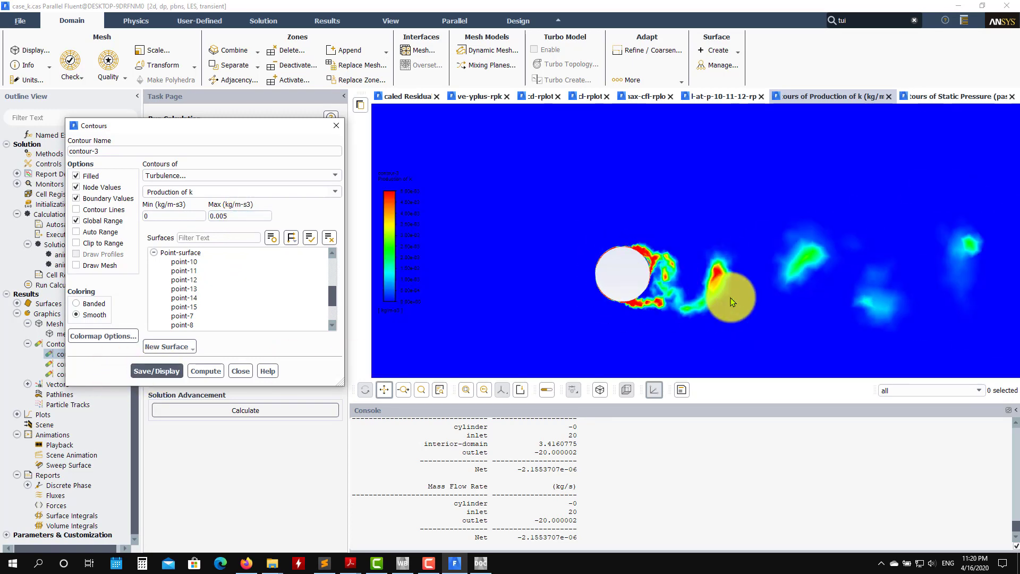
Display contour-3 as Subgrid Dissipation Rate, look through the other turbulence variables, and close the contour settings
left_click(333, 194)
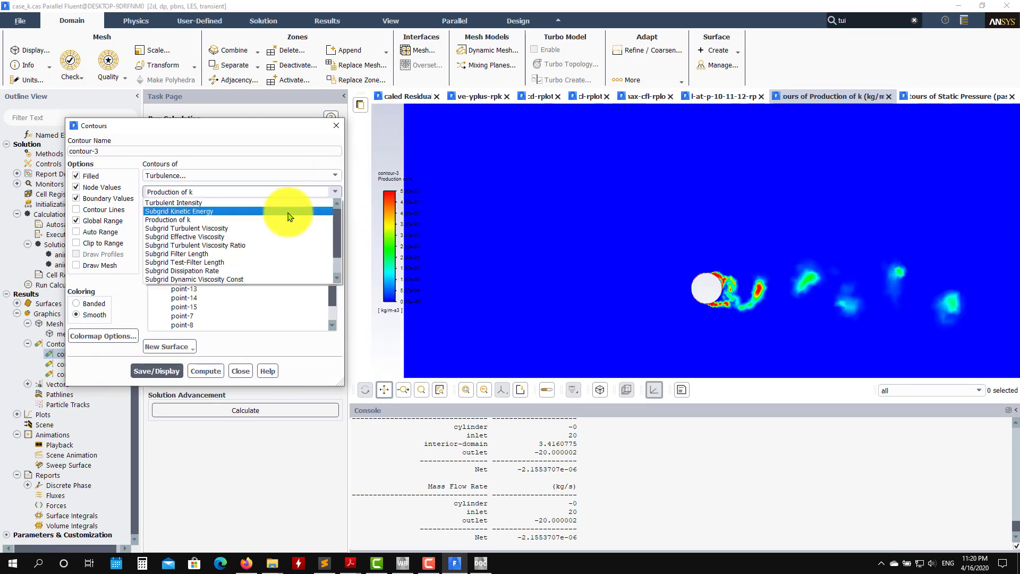
left_click(205, 270)
left_click(164, 372)
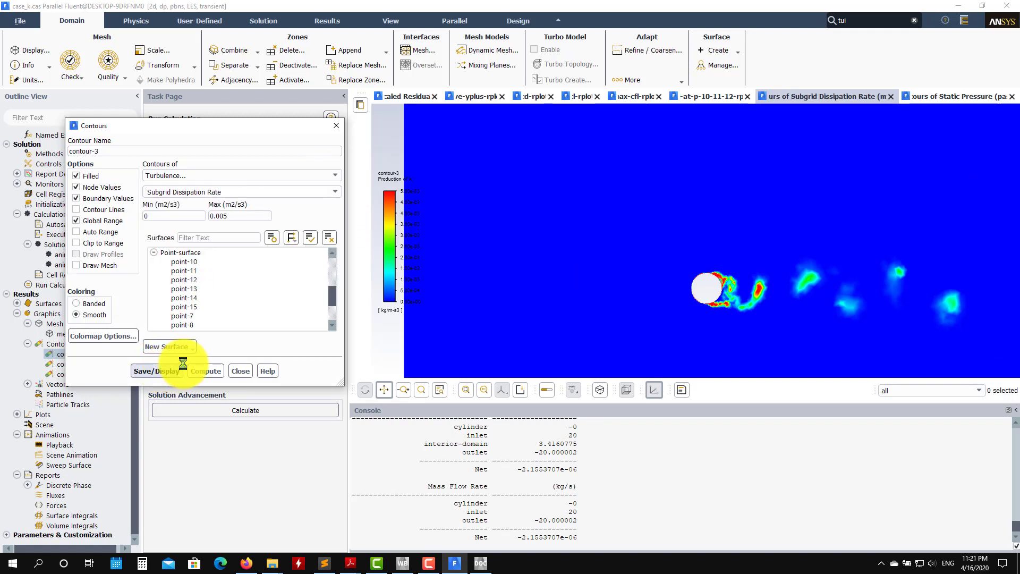
left_click(334, 192)
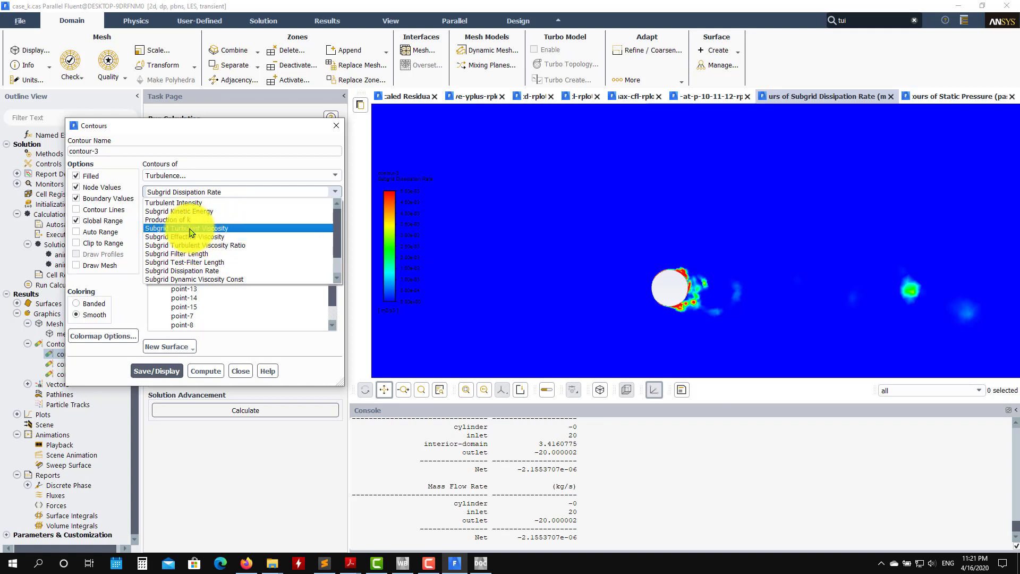
scroll(197, 239, "down", 1)
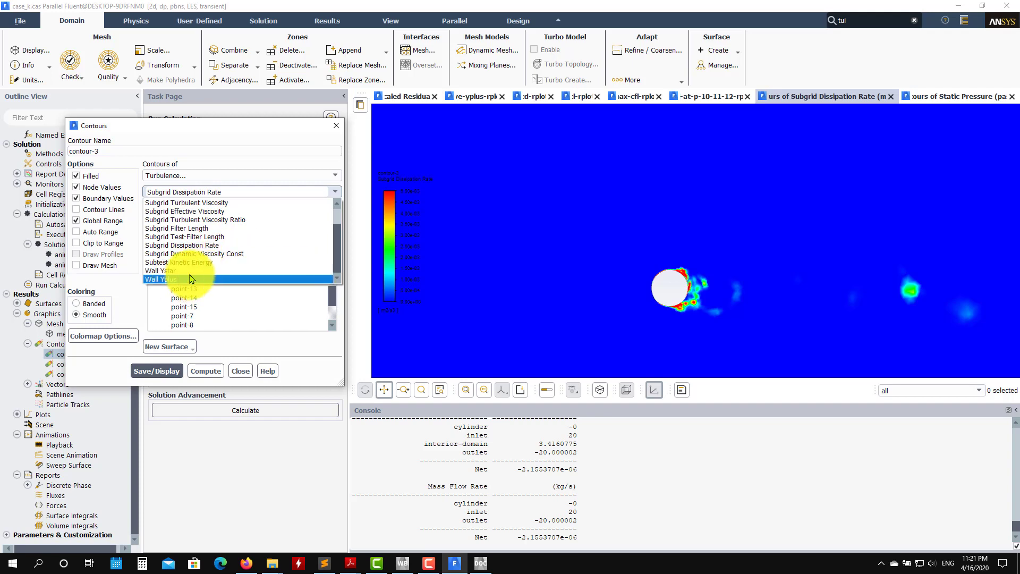
scroll(285, 207, "up", 1)
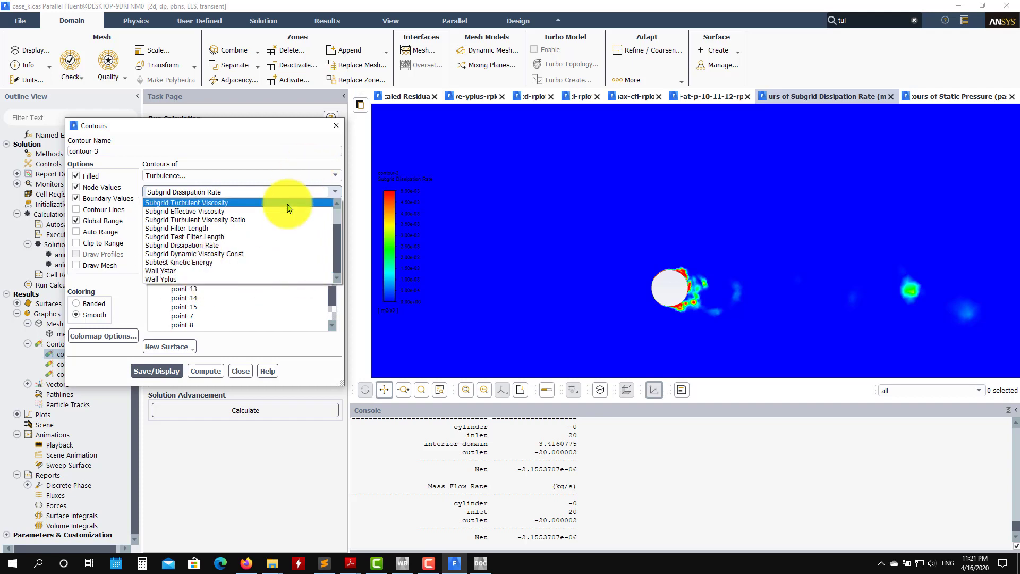
left_click(238, 371)
left_click(237, 370)
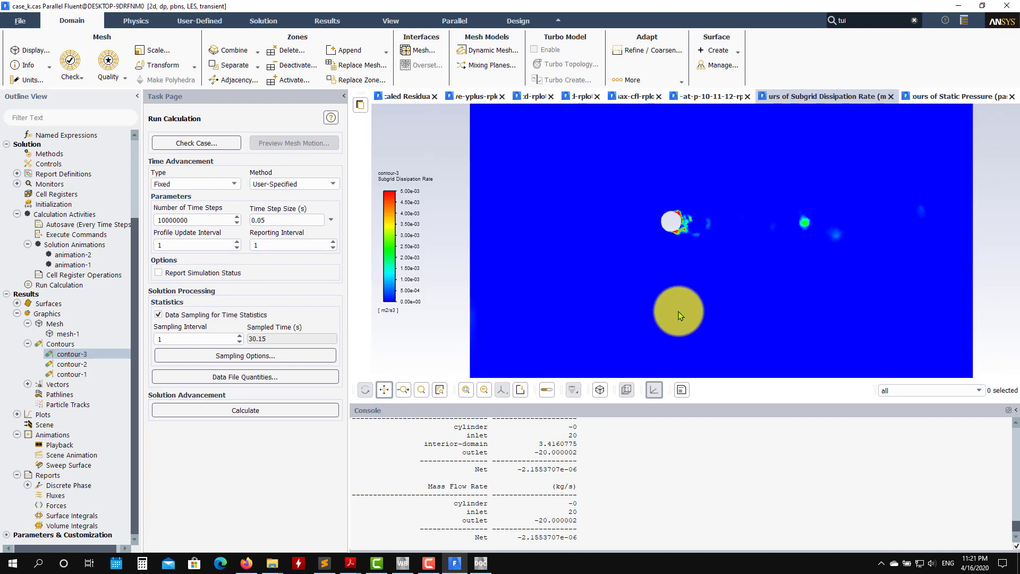
Display mesh-1 with its line and point surfaces behind the cylinder, and move the mesh settings away from the outline tree
double_click(73, 334)
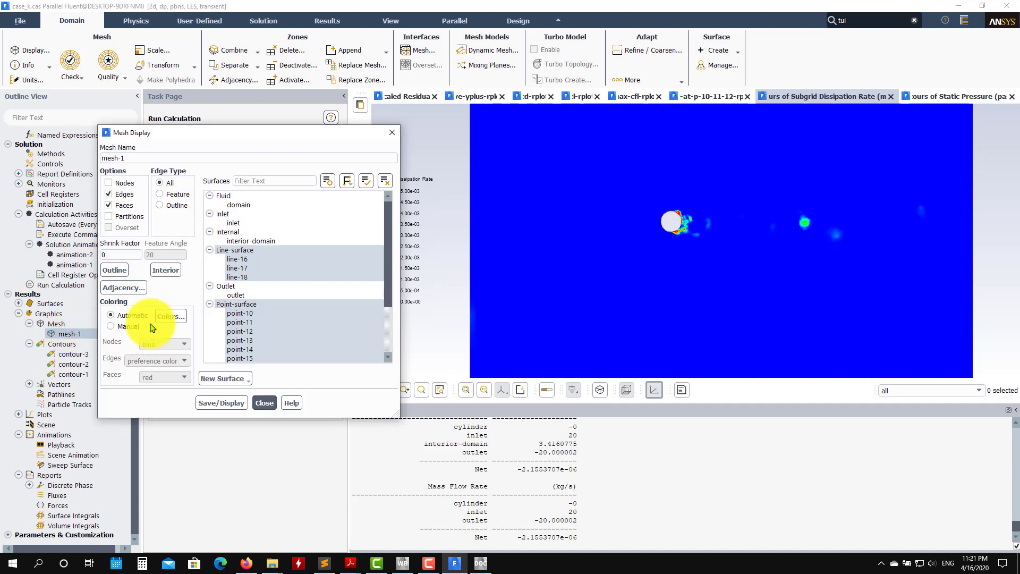
left_click(216, 410)
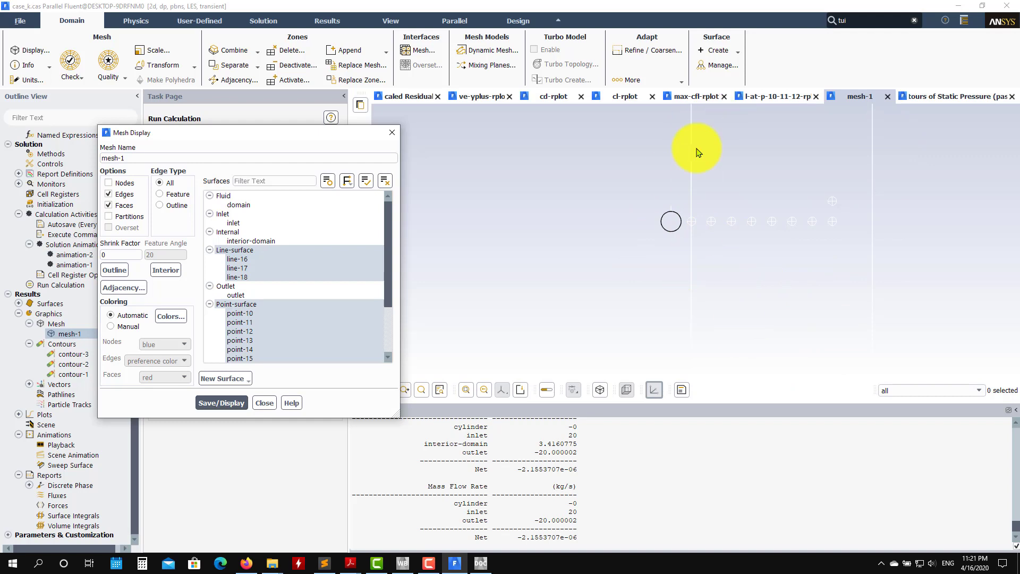
scroll(856, 234, "down", 3)
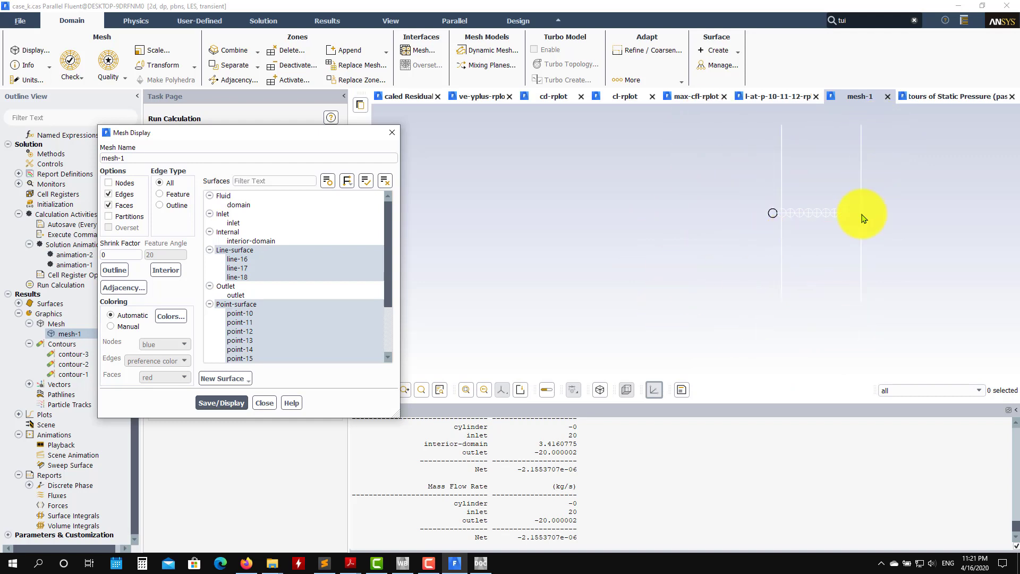
scroll(781, 183, "up", 2)
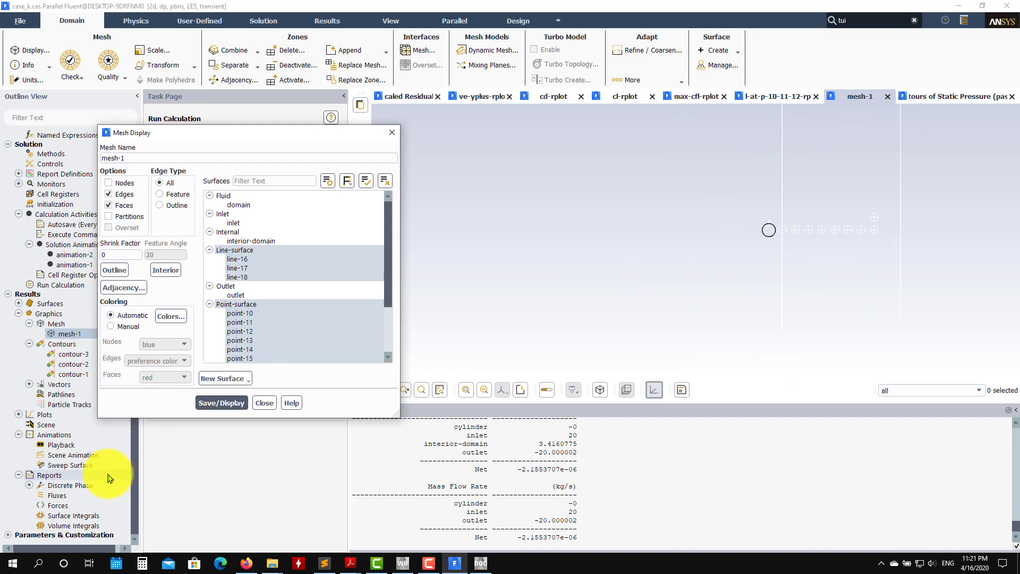
left_click_drag(300, 141, 399, 124)
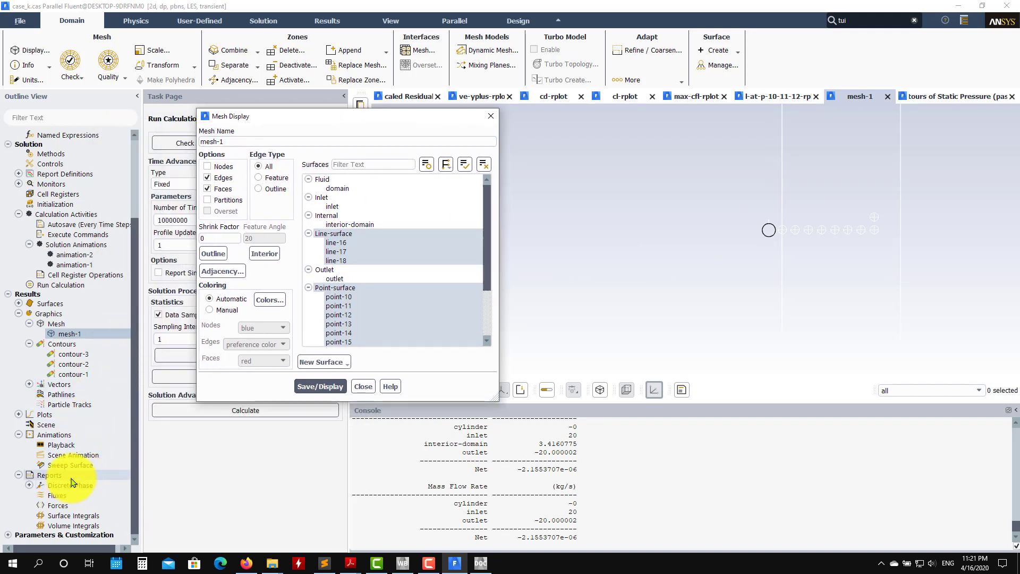
Create a new XY plot of Static Pressure against position along X on line-16 and line-17
left_click(71, 406)
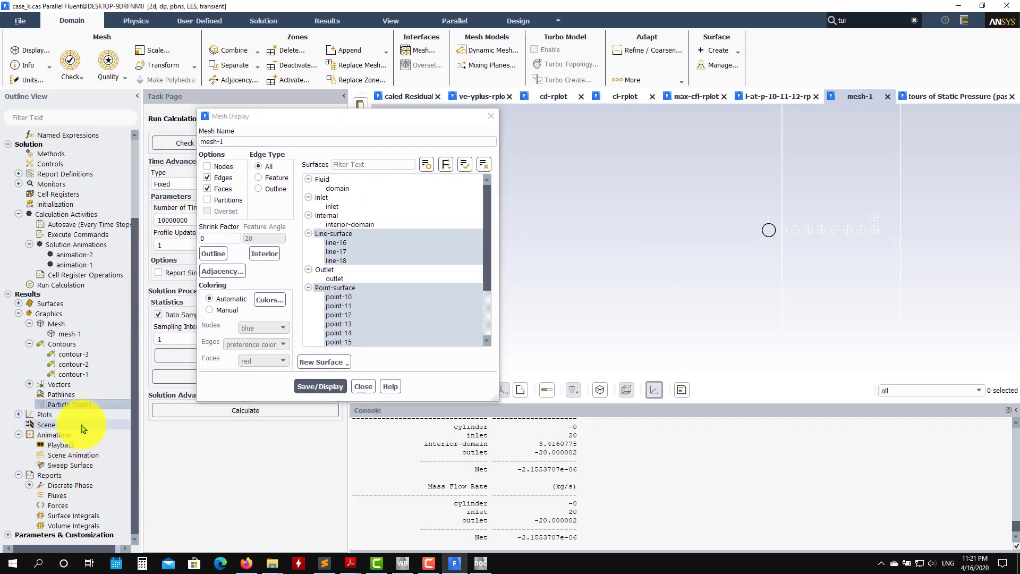
left_click(18, 415)
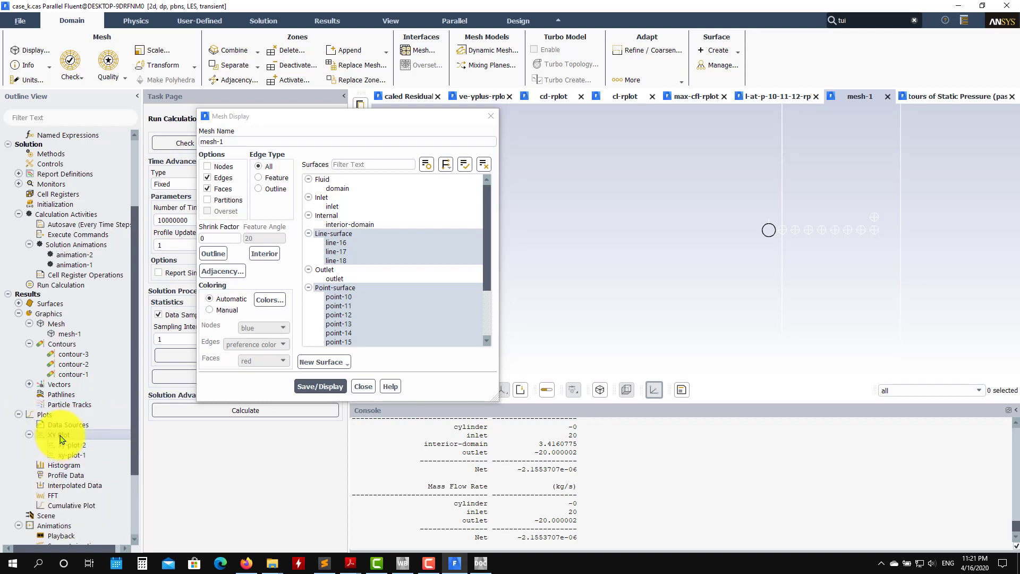
right_click(61, 439)
left_click(98, 453)
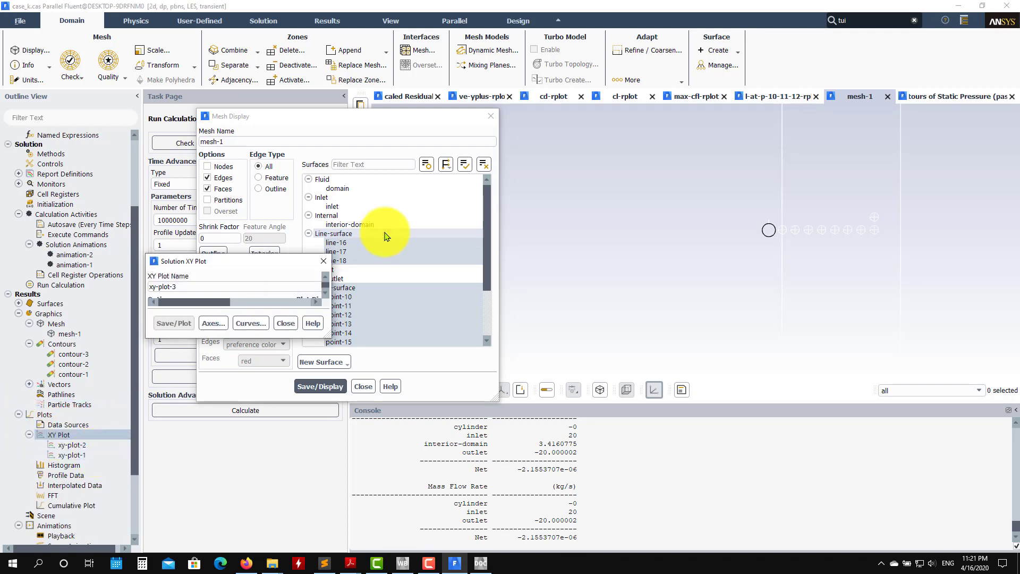
scroll(455, 422, "down", 3)
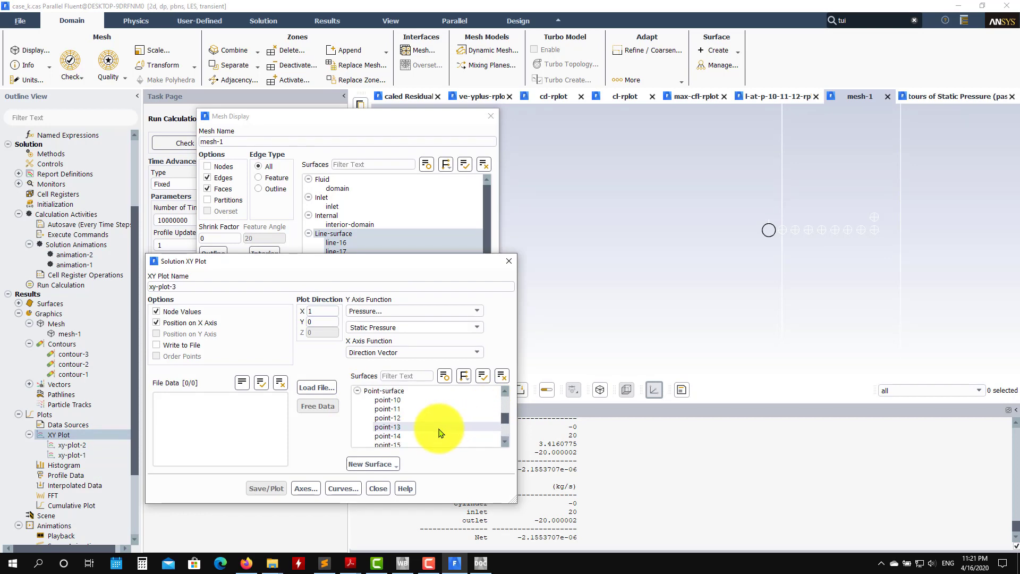
scroll(433, 428, "up", 2)
left_click(398, 401)
left_click(393, 409)
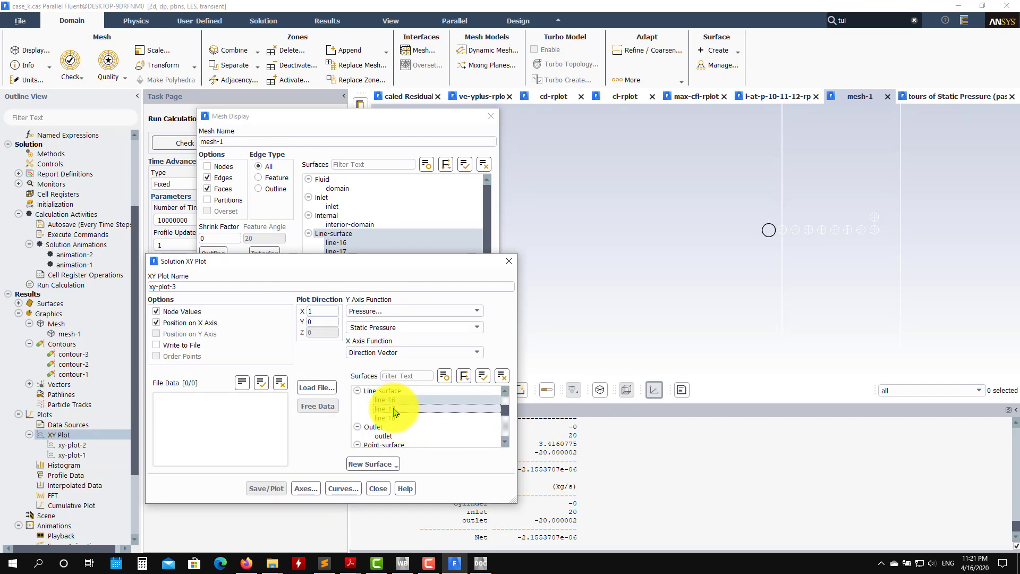
left_click(258, 488)
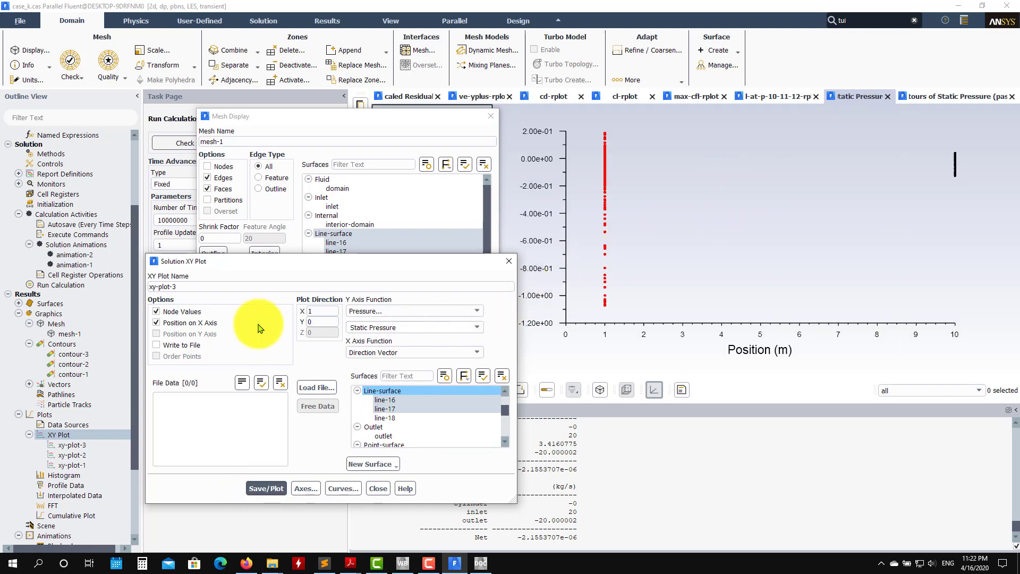
Turn off Position on X Axis for xy-plot-3 and plot mesh Y-Coordinate against Velocity Magnitude on line-16 and line-17
left_click(157, 323)
left_click(243, 507)
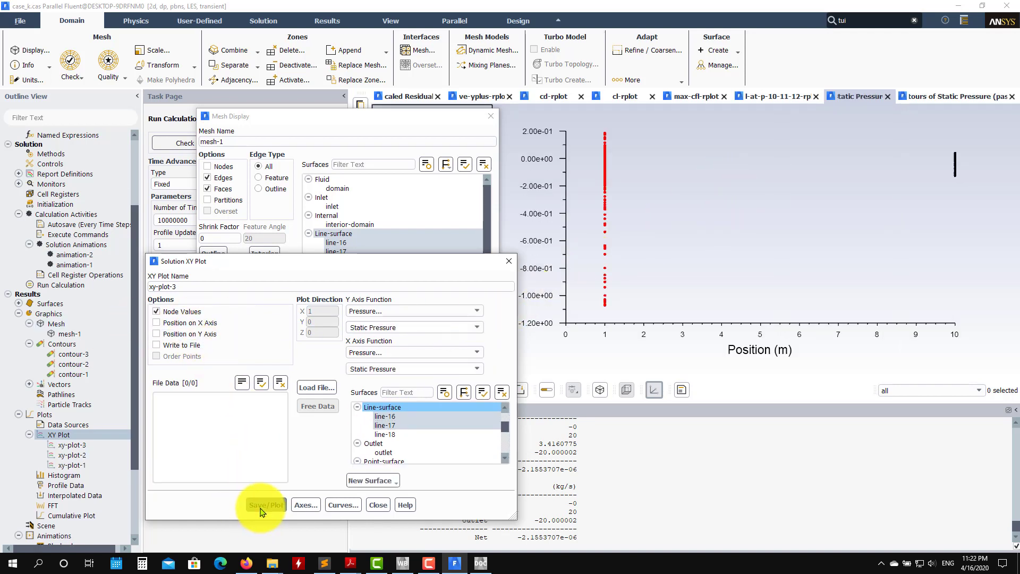
left_click(476, 311)
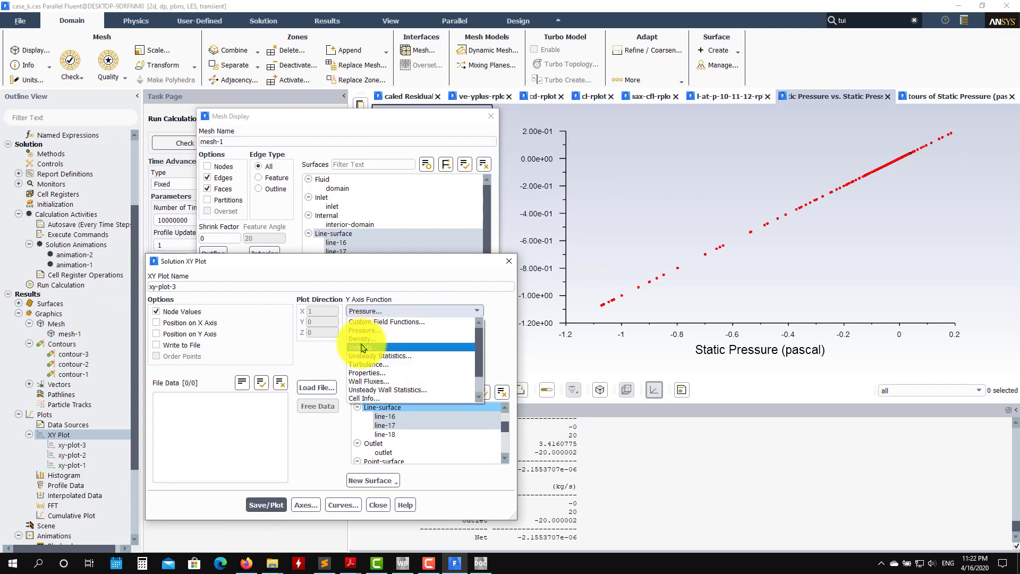
scroll(382, 372, "down", 1)
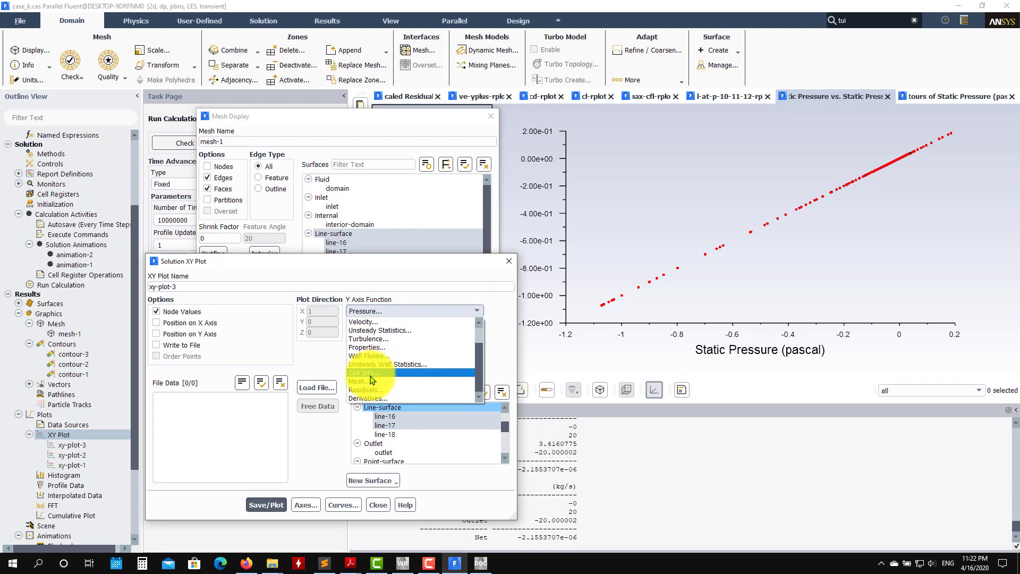
left_click(372, 381)
left_click(457, 327)
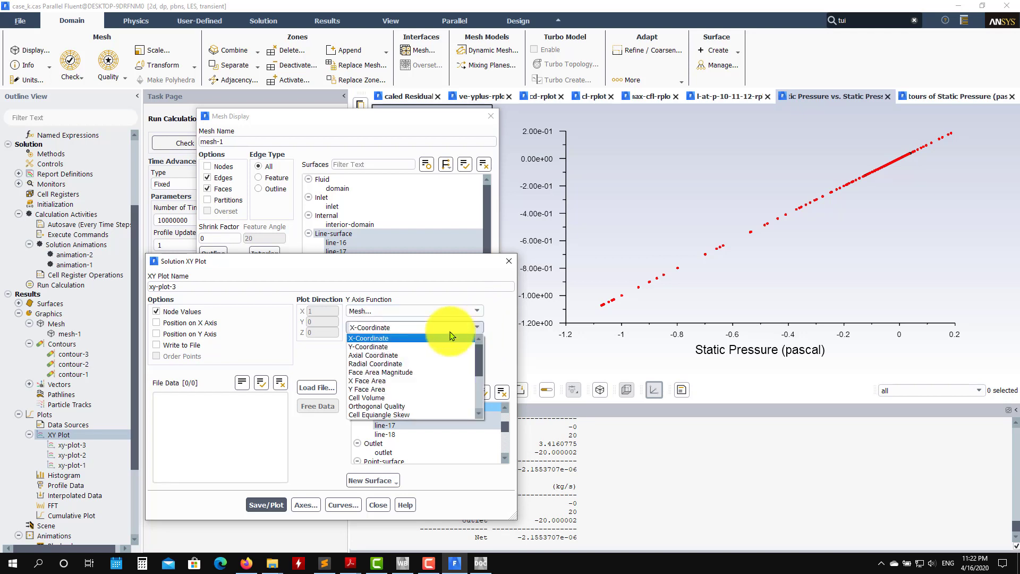
left_click(400, 348)
left_click(476, 352)
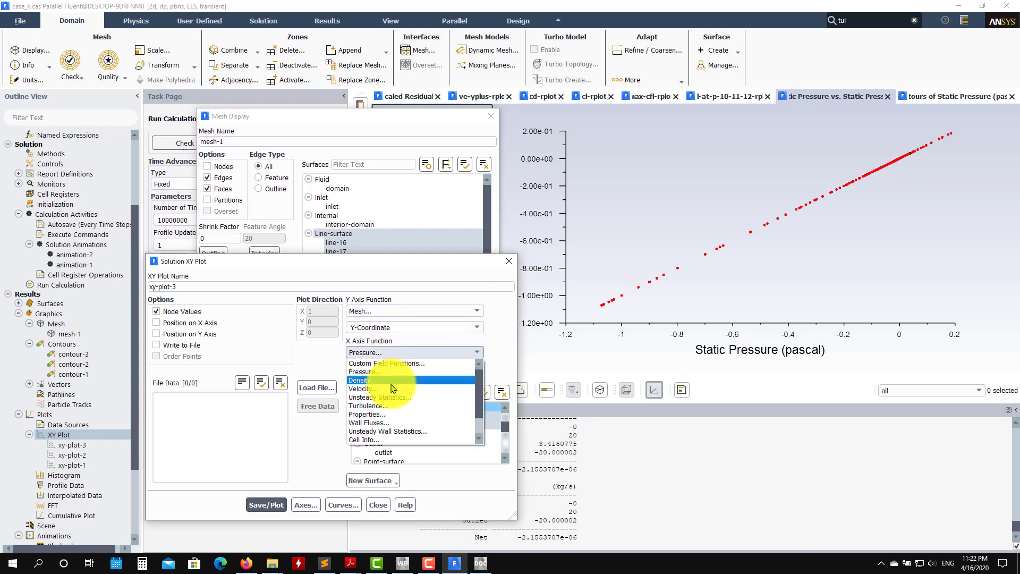
left_click(391, 388)
left_click(267, 505)
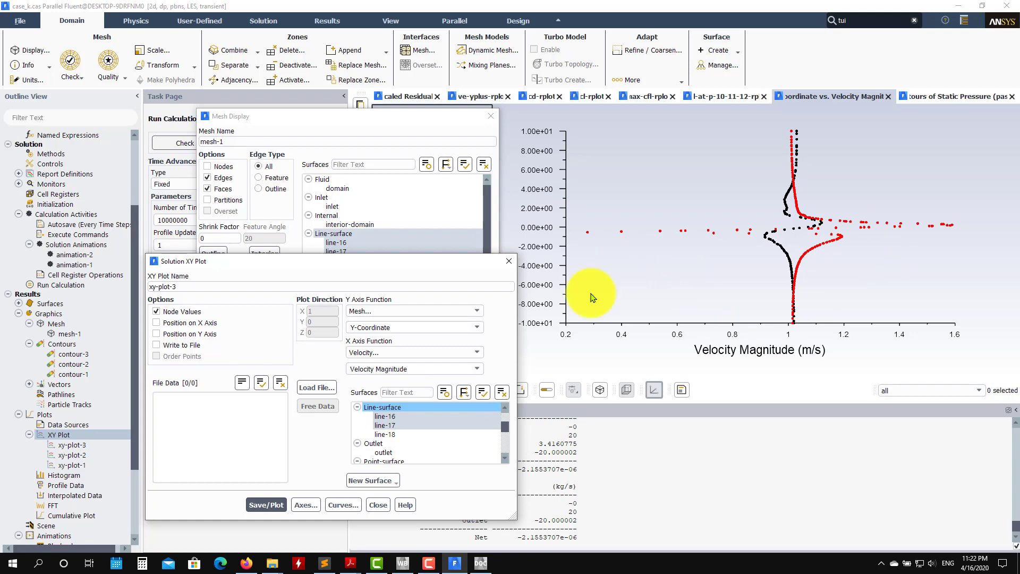
Plot line-18 together with line-16 and line-17, replot without line-18, and close the XY plot settings
left_click(387, 434)
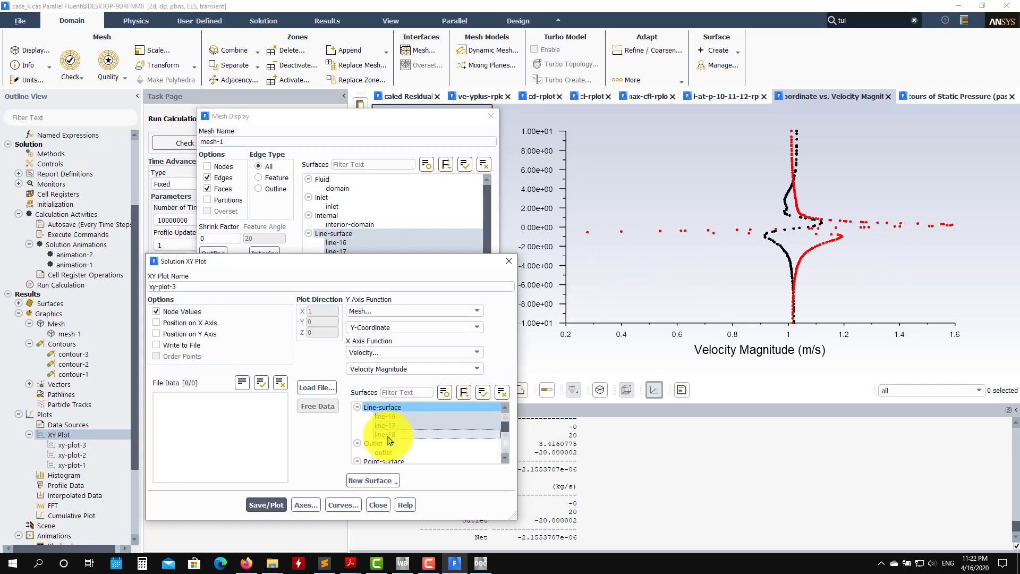
left_click(266, 505)
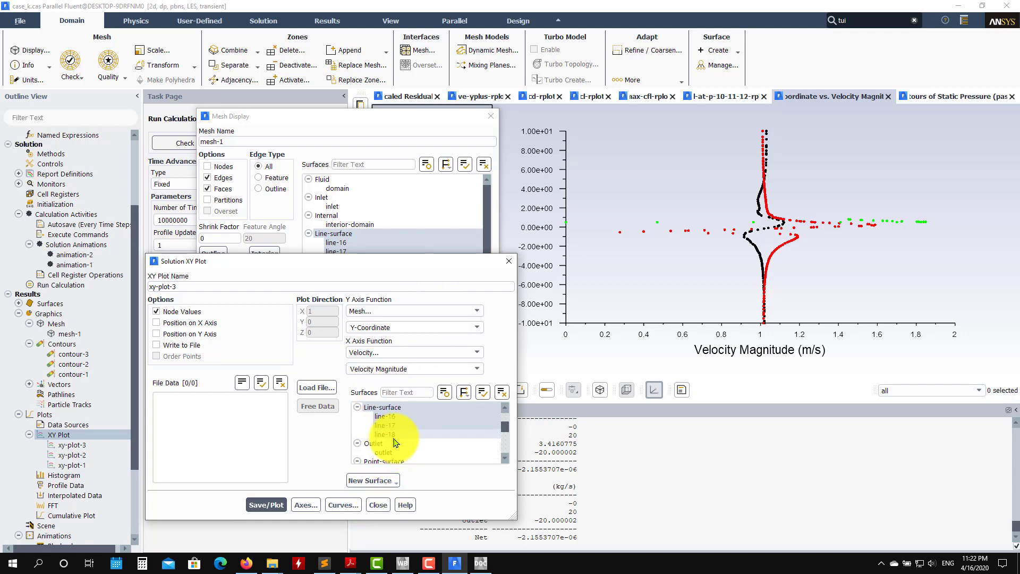
left_click(267, 506)
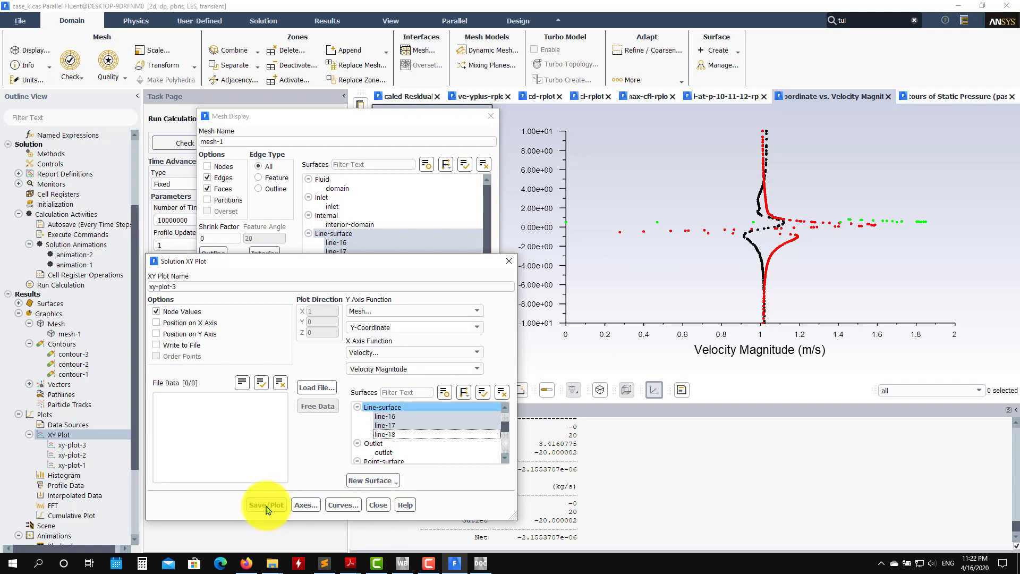
left_click(378, 505)
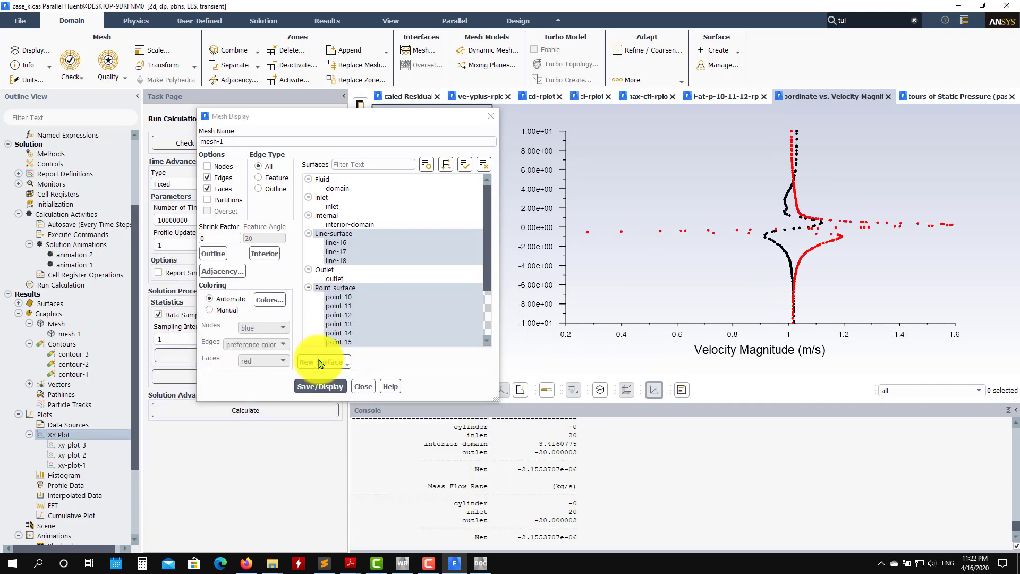
Clear the surface selection of mesh-1, display line-16 alone, and add line-17 to the display
left_click(320, 387)
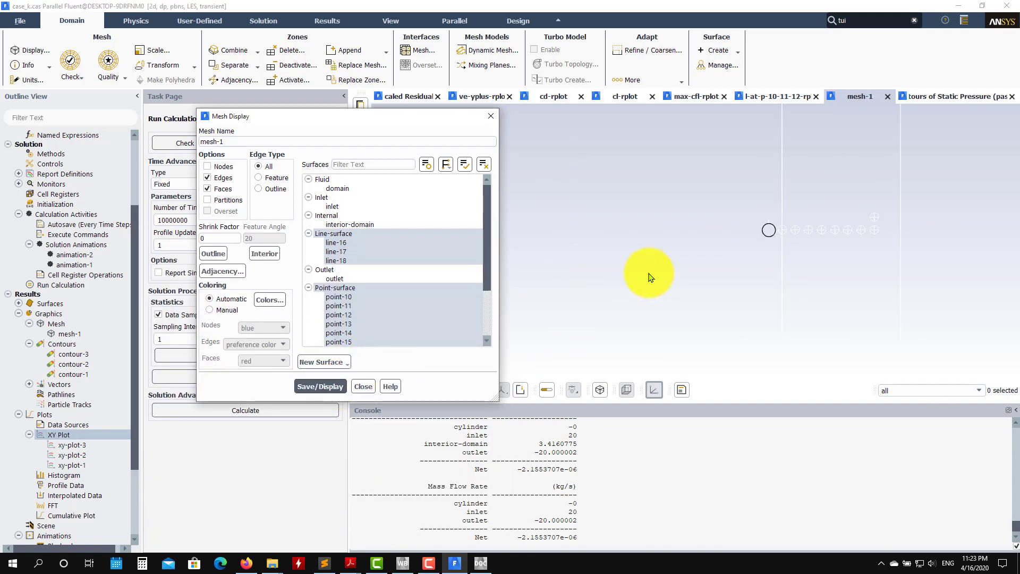
left_click(484, 164)
left_click(346, 243)
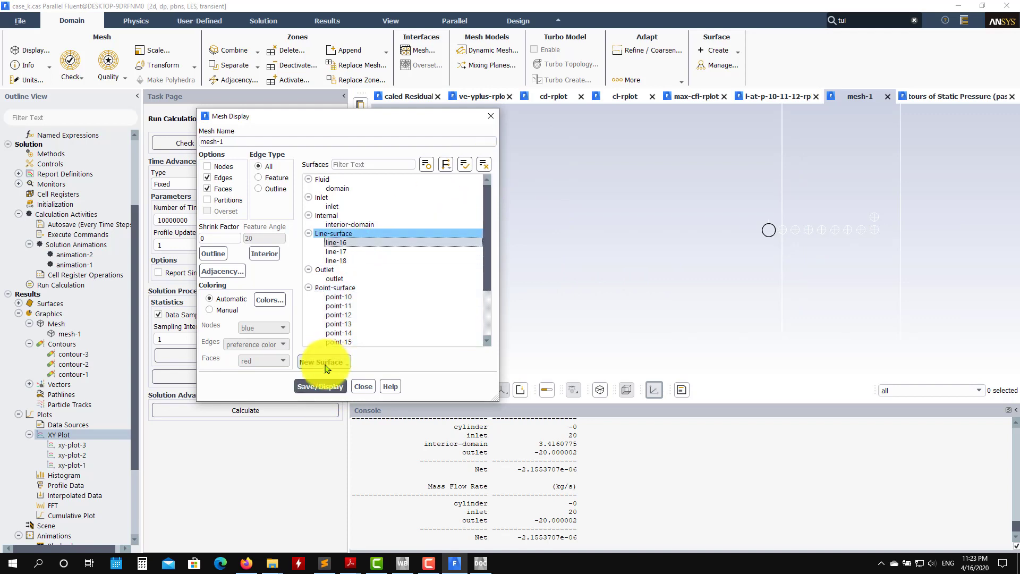
left_click(321, 386)
left_click(348, 252)
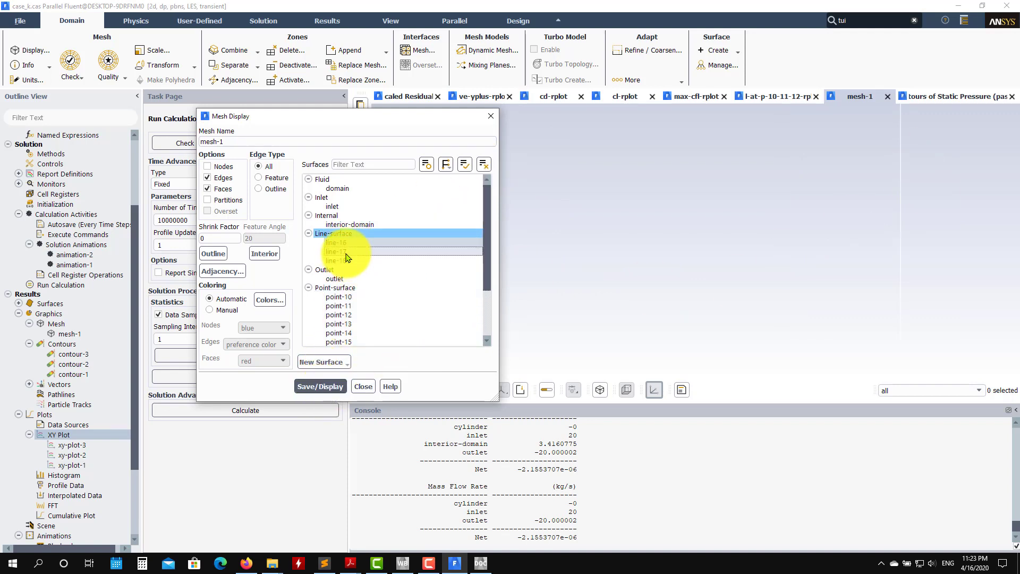
left_click(323, 386)
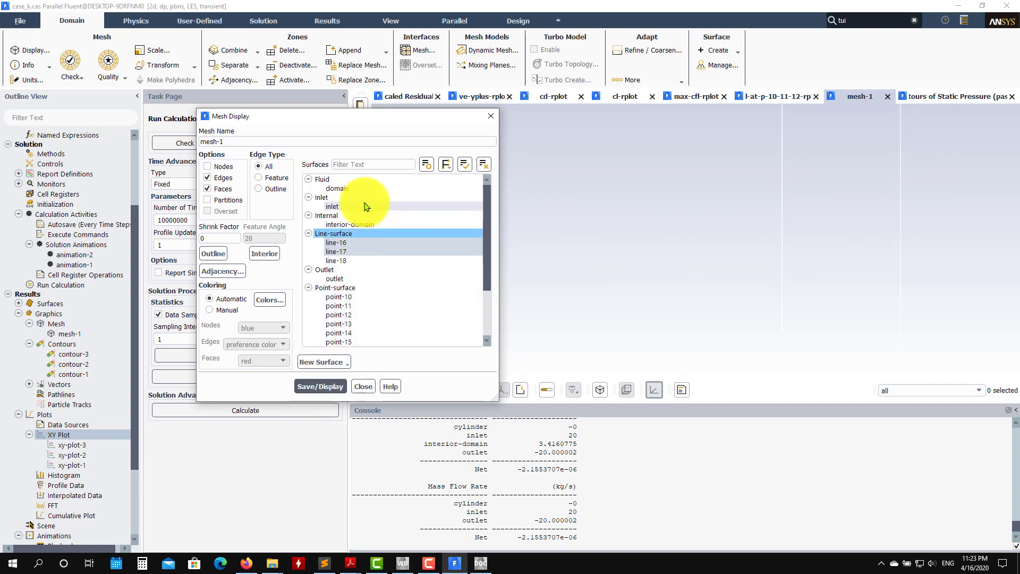
Add the cylinder wall and line-18 to the mesh-1 display, and close the mesh display settings
scroll(365, 206, "down", 3)
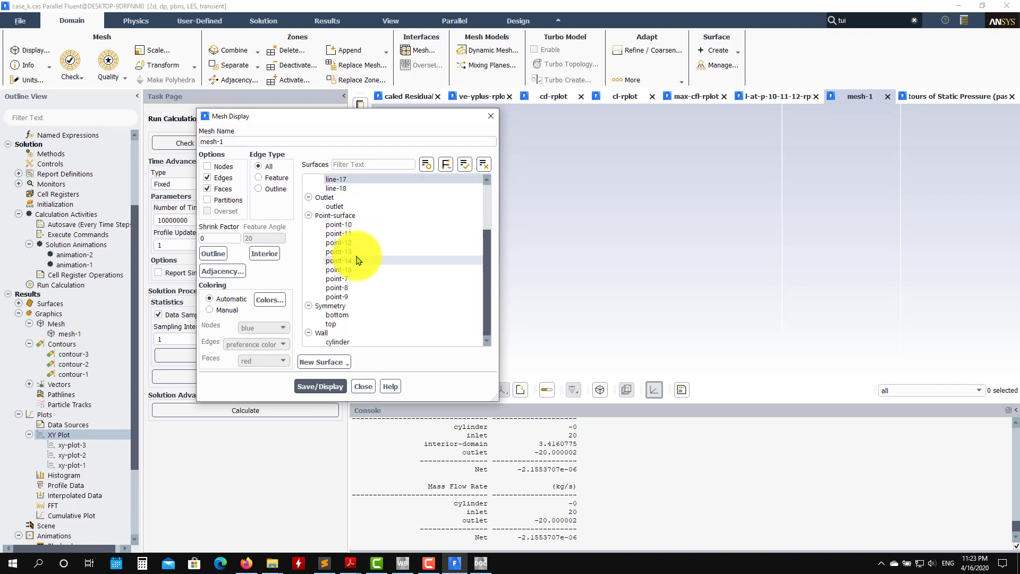
left_click(336, 342)
left_click(337, 387)
scroll(390, 270, "up", 1)
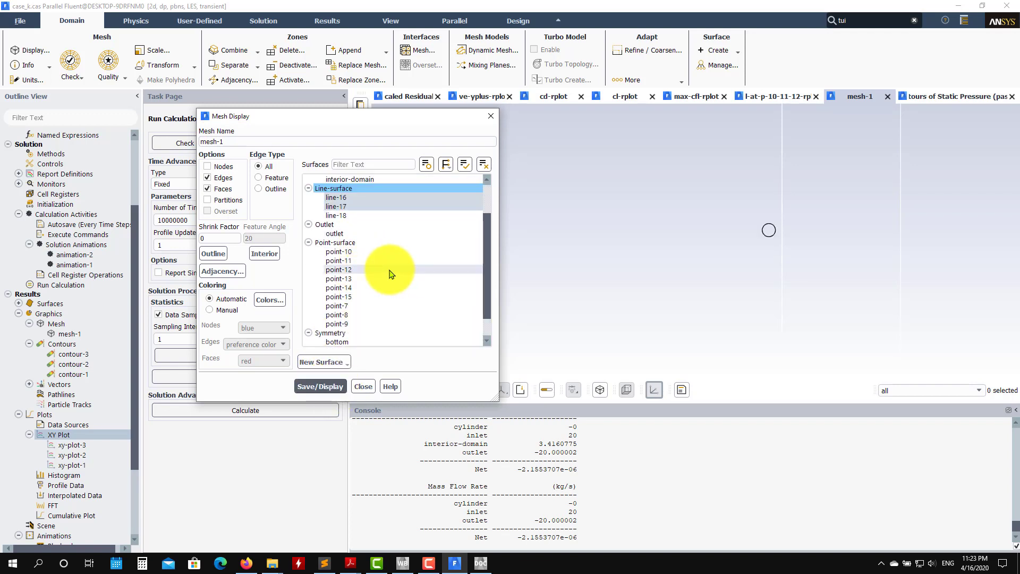
left_click(348, 217)
left_click(330, 387)
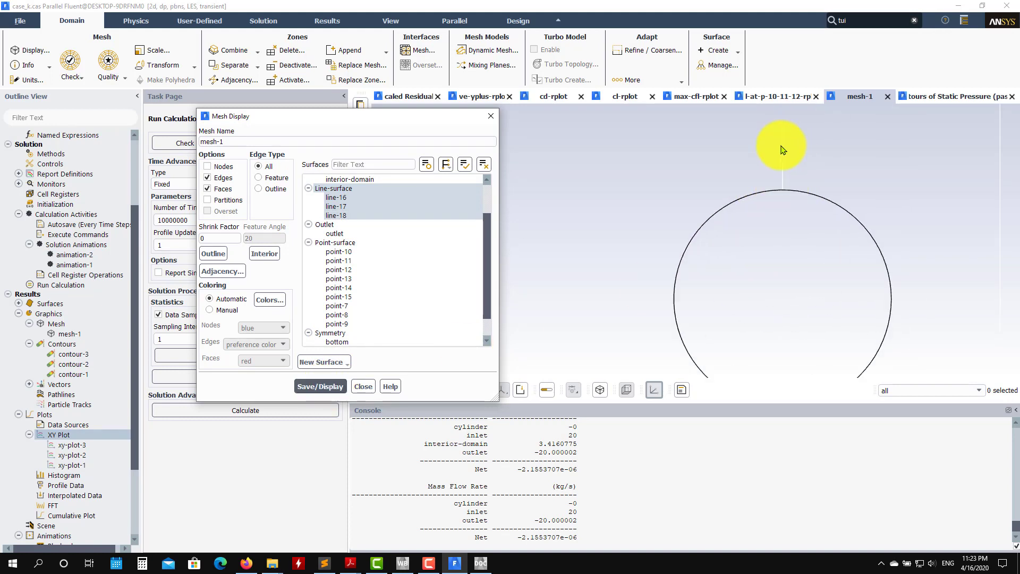
left_click(363, 386)
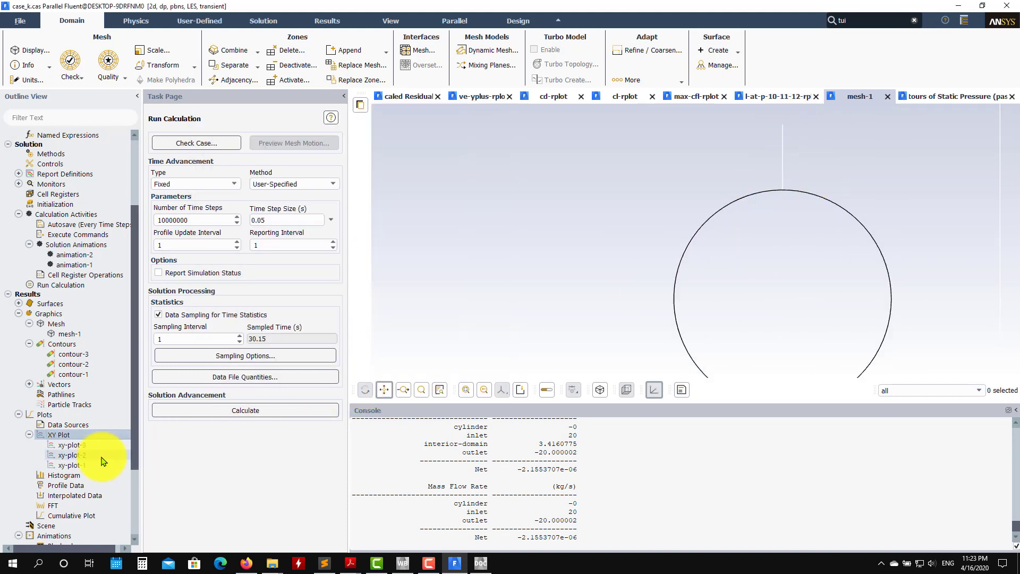
Reopen xy-plot-3, clear its surface selection, and plot Y-Coordinate against Velocity Magnitude on line-18 only
double_click(80, 446)
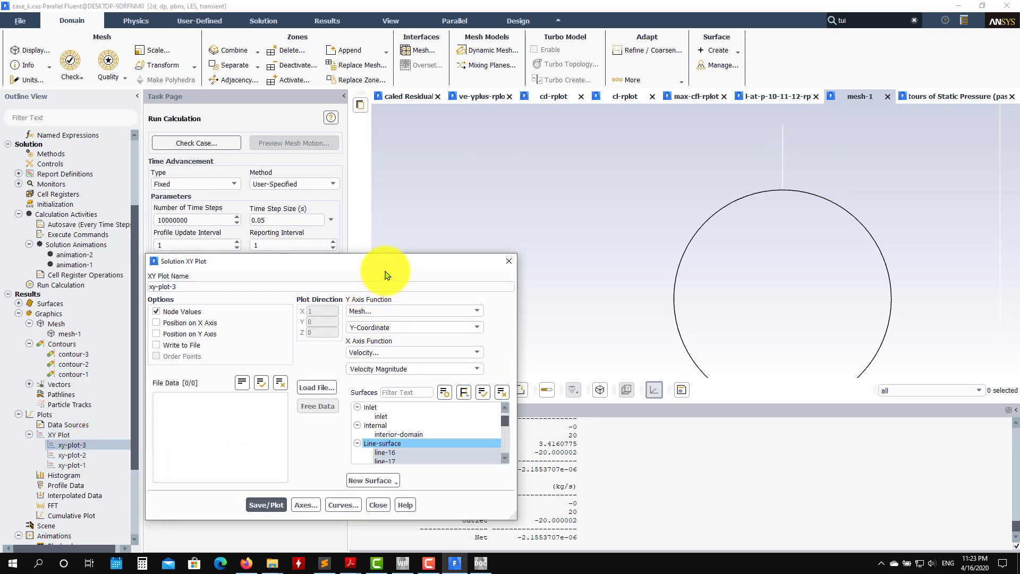
left_click_drag(326, 262, 352, 114)
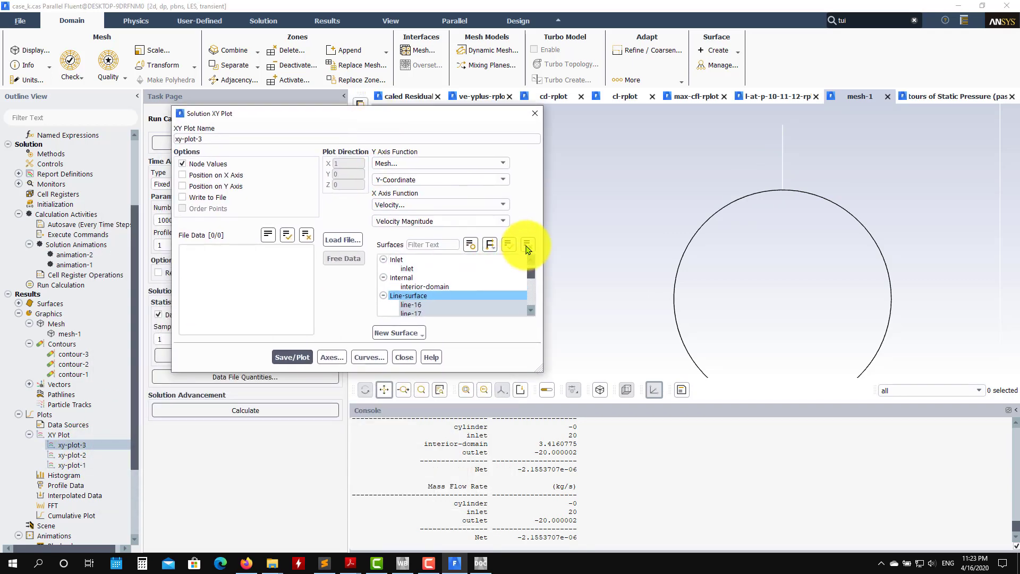
left_click(527, 244)
scroll(529, 298, "down", 2)
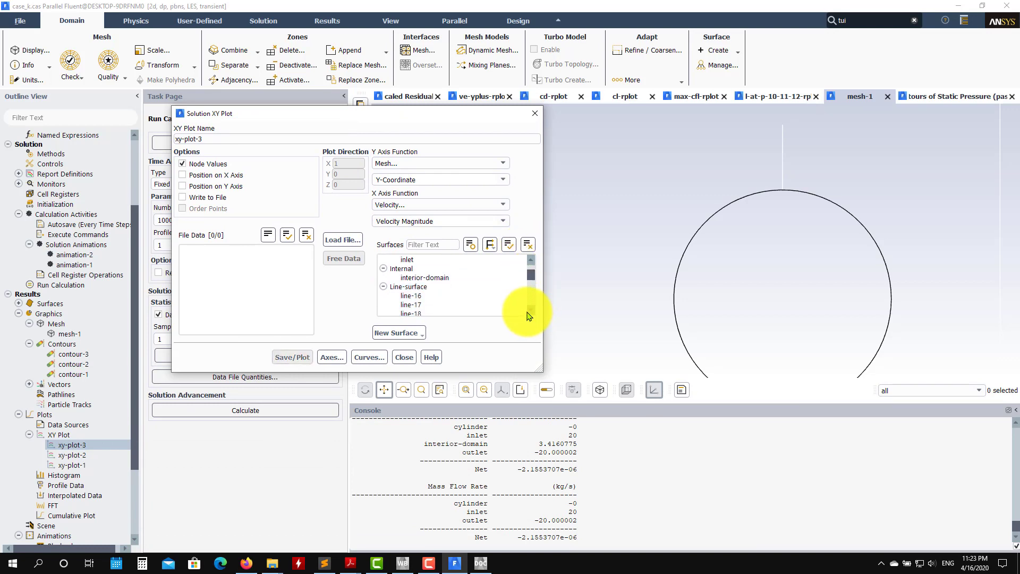
left_click(408, 277)
left_click(297, 357)
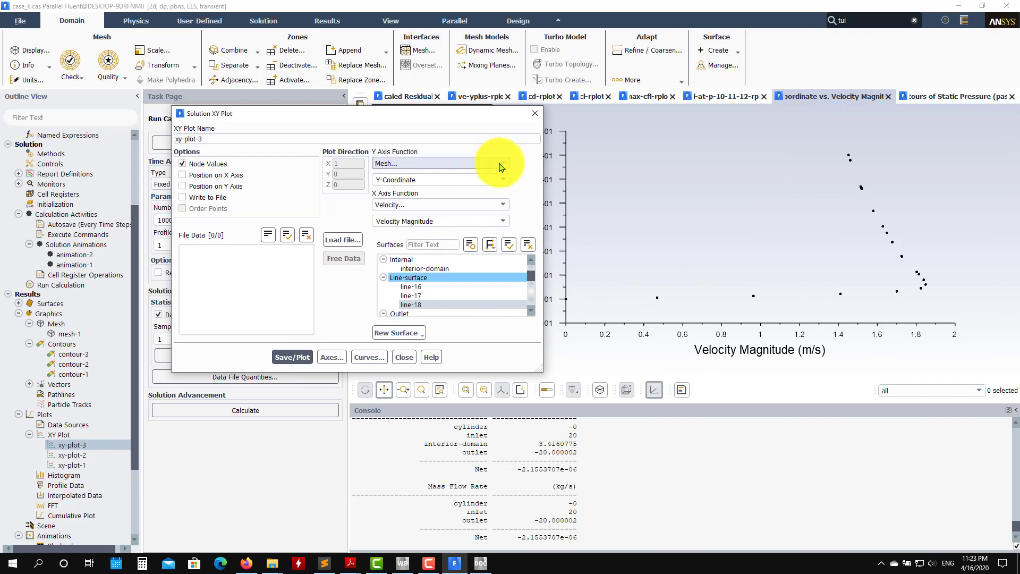
Give the xy-plot-3 curve a solid line pattern and replot it, with the plot settings moved clear of the graph
left_click_drag(444, 116, 330, 125)
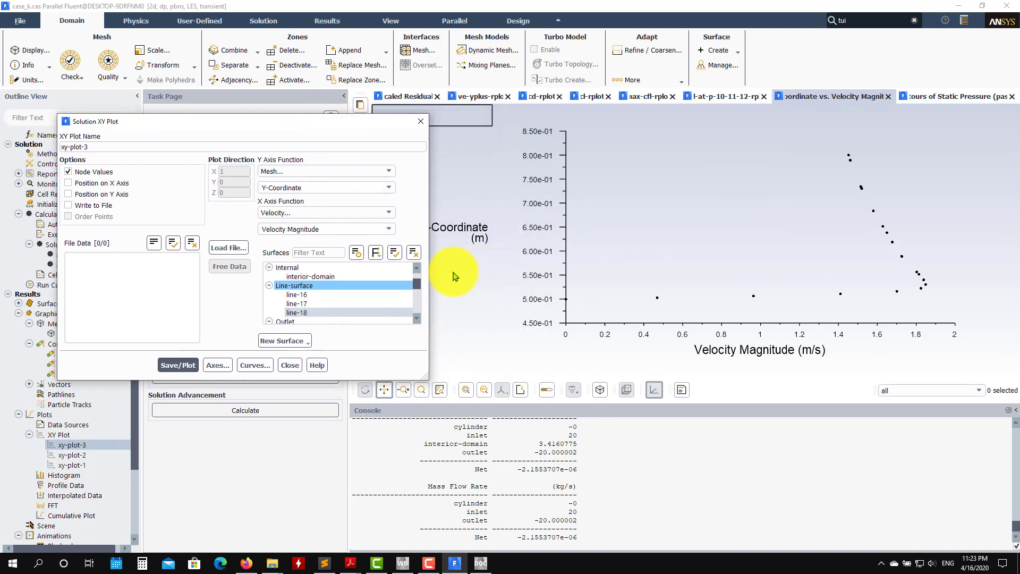
left_click(247, 367)
left_click(262, 299)
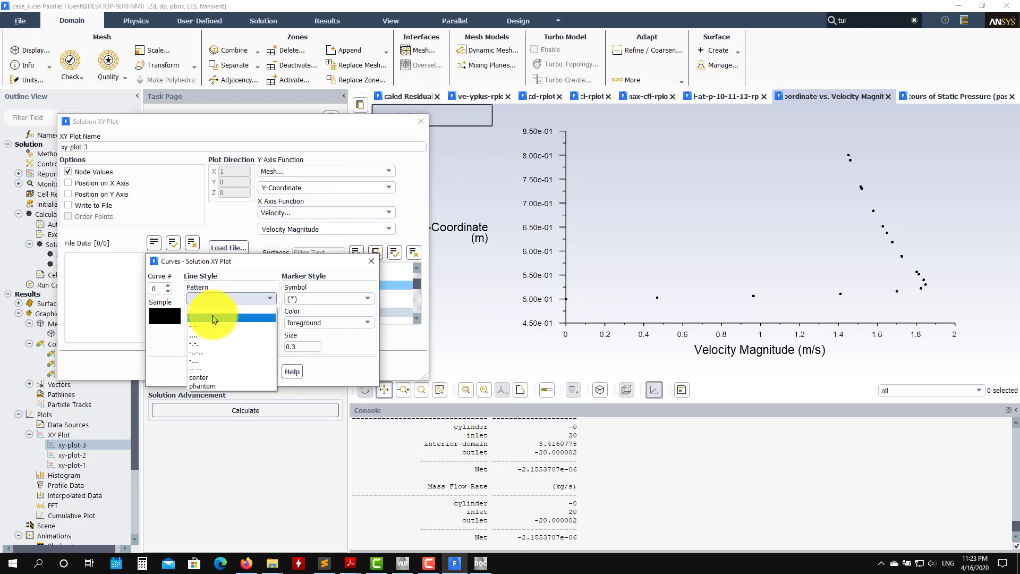
left_click(206, 320)
left_click(234, 371)
left_click(264, 372)
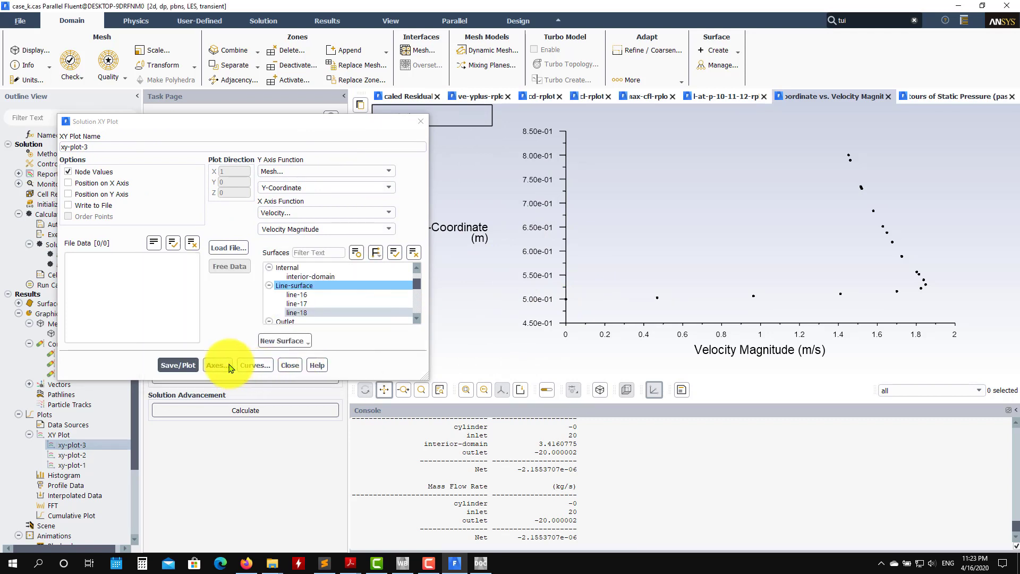
left_click(180, 364)
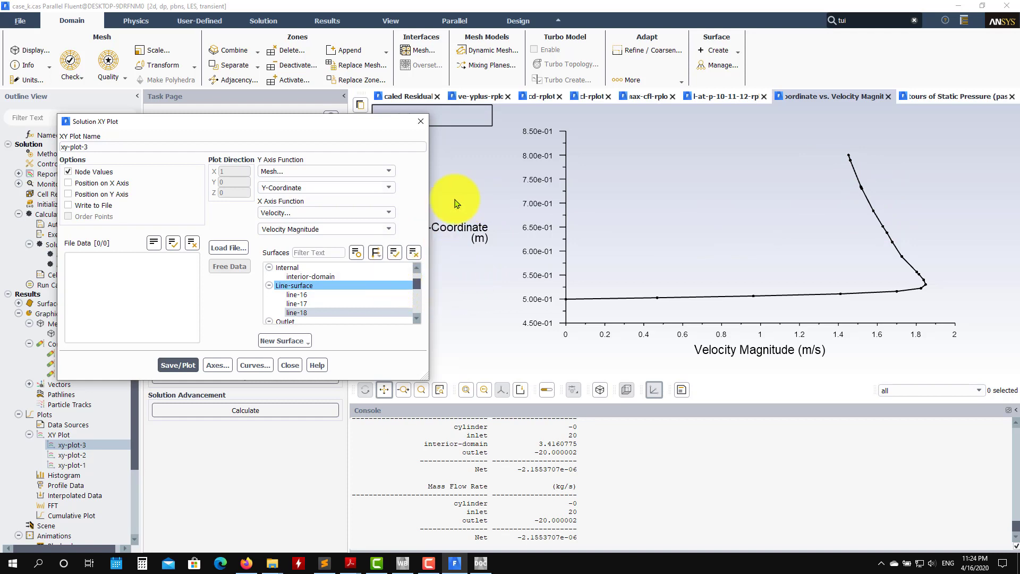
Plot the turbulence variable Subgrid Kinetic Energy against Velocity Magnitude on line-18
left_click(388, 171)
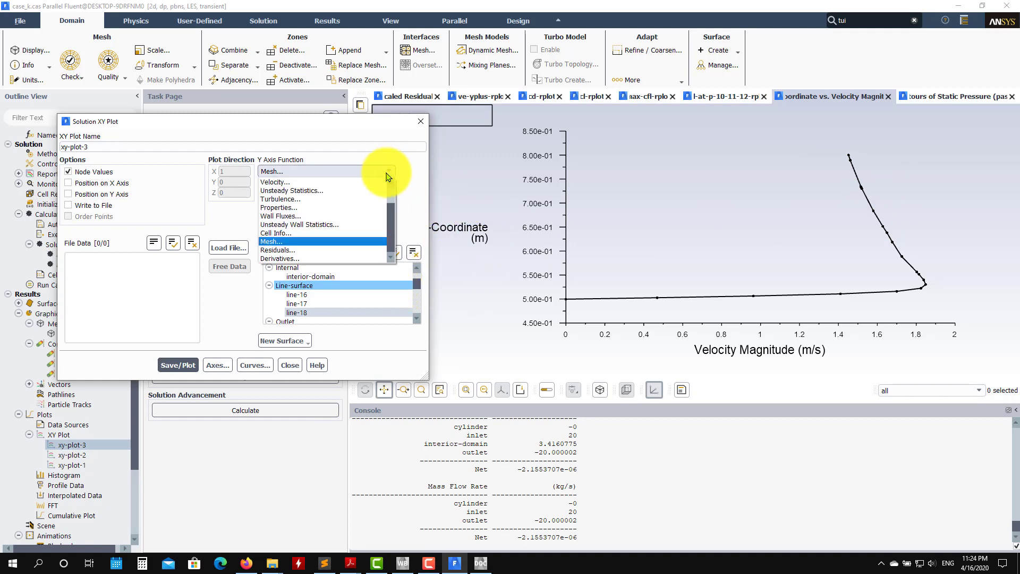
left_click(297, 199)
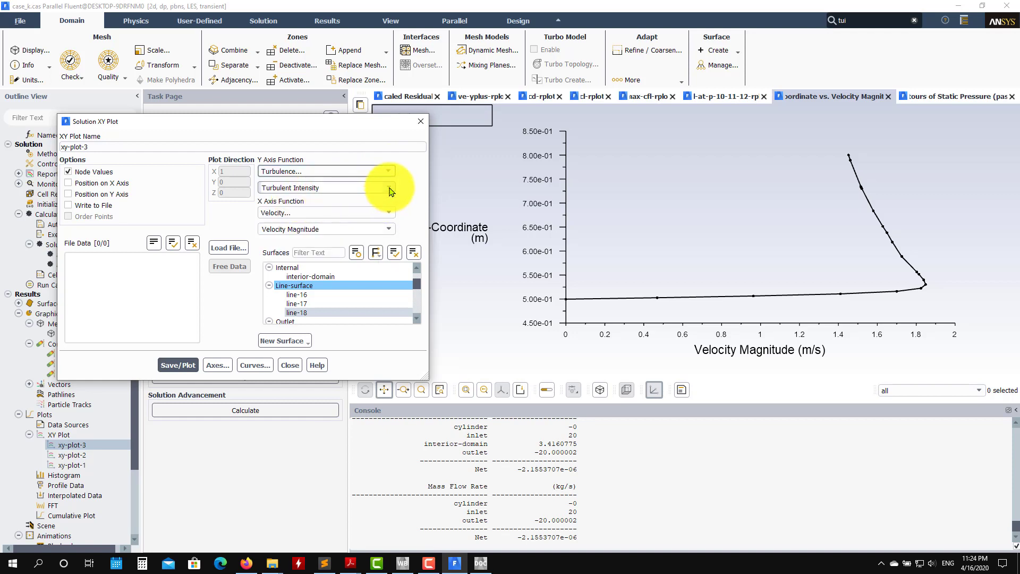
left_click(390, 189)
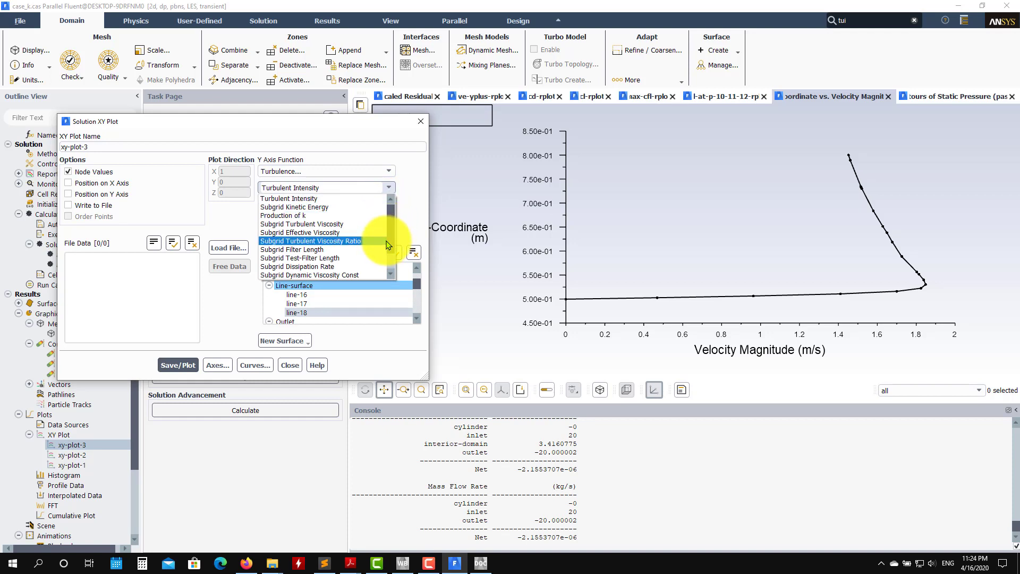
left_click(312, 206)
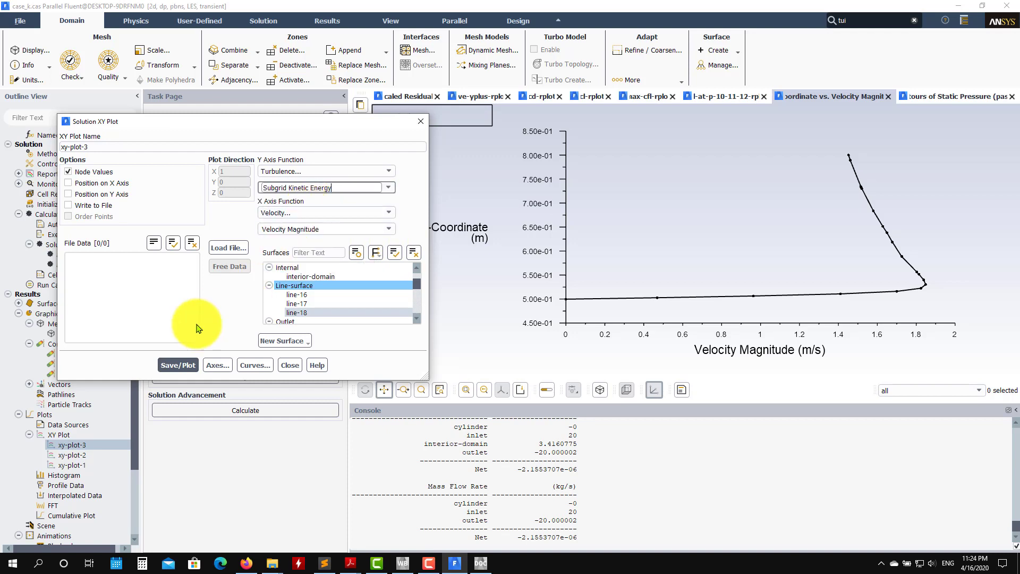
left_click(177, 365)
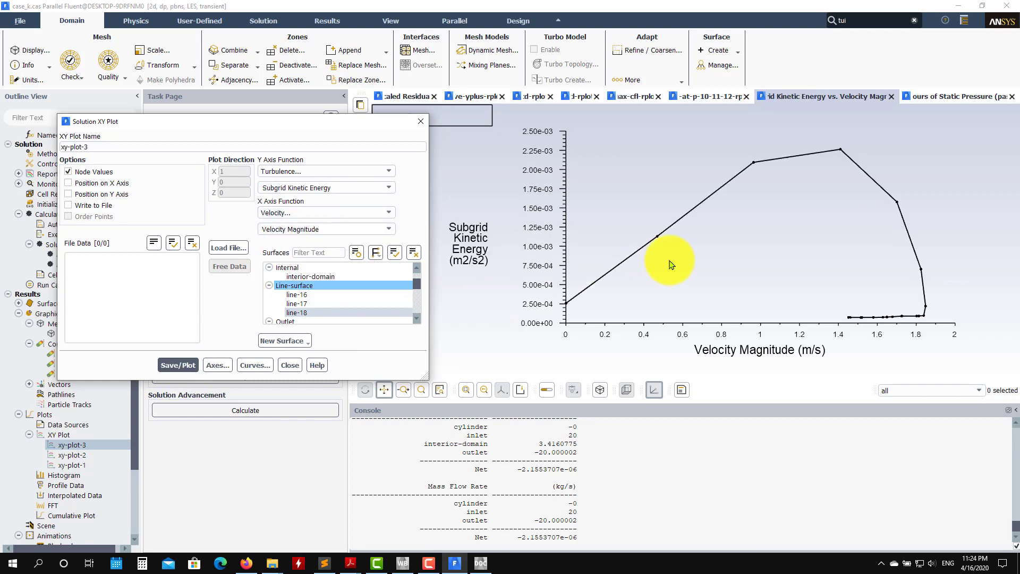
Plot Production of k against Velocity Magnitude on line-18
left_click(386, 189)
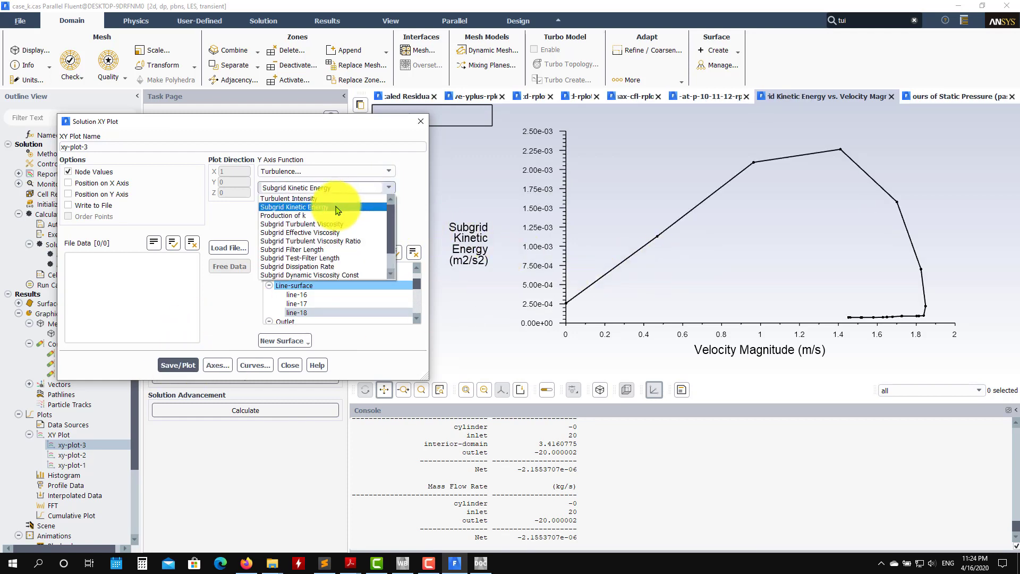
left_click(319, 215)
left_click(170, 364)
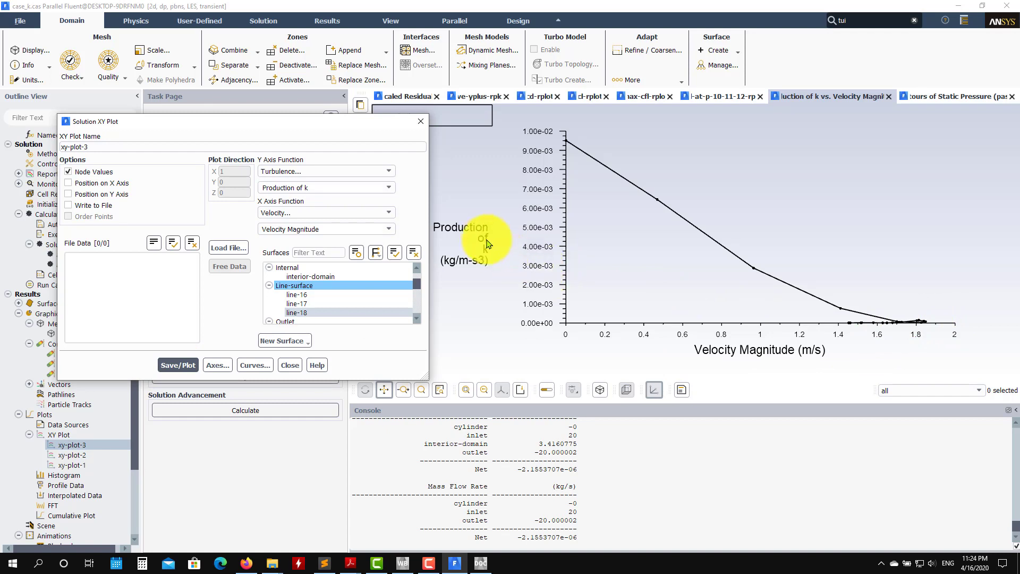
Plot the mesh Y-Coordinate against the turbulence variable Subgrid Kinetic Energy on line-18
left_click(388, 187)
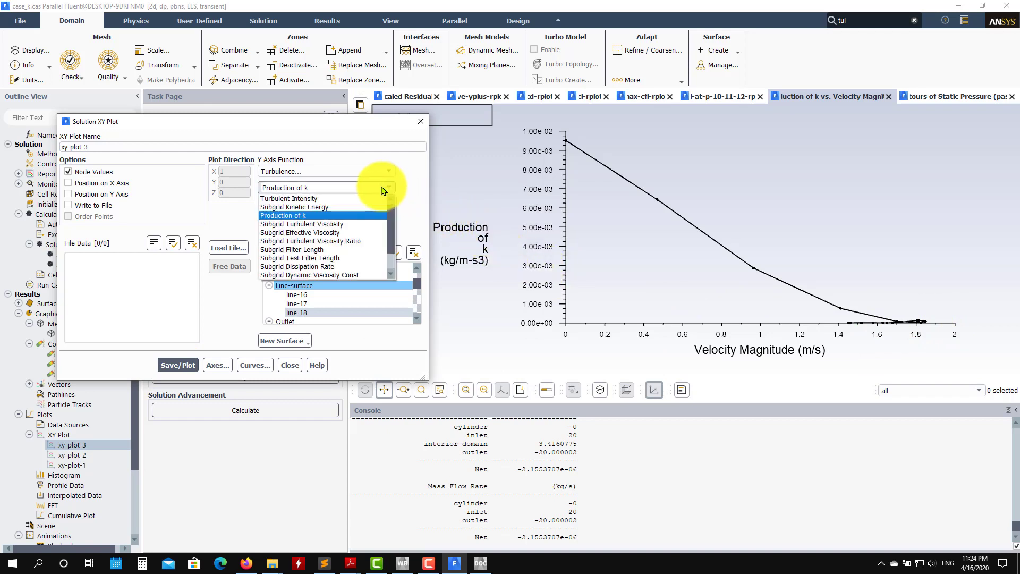
left_click(388, 171)
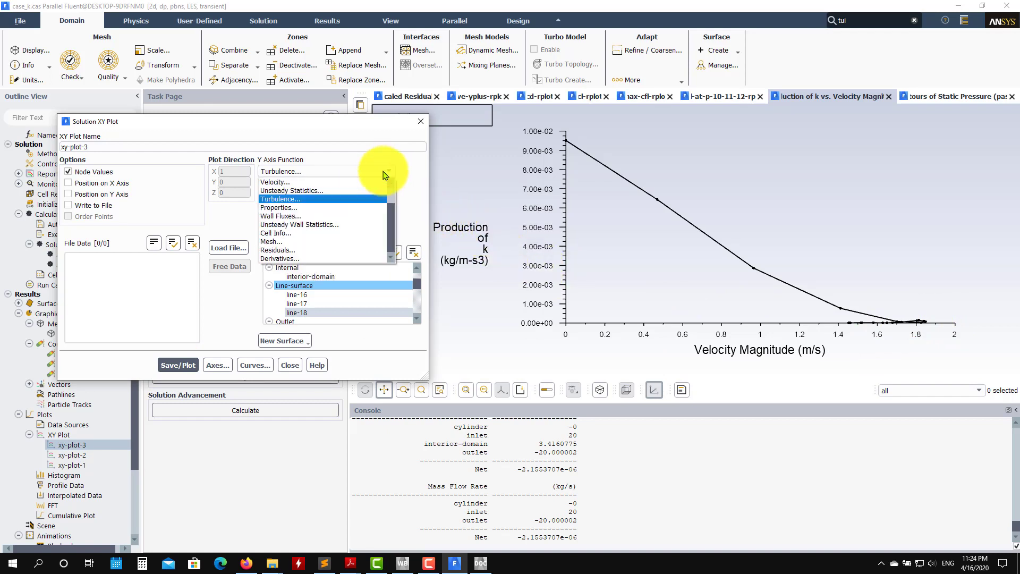
left_click(296, 242)
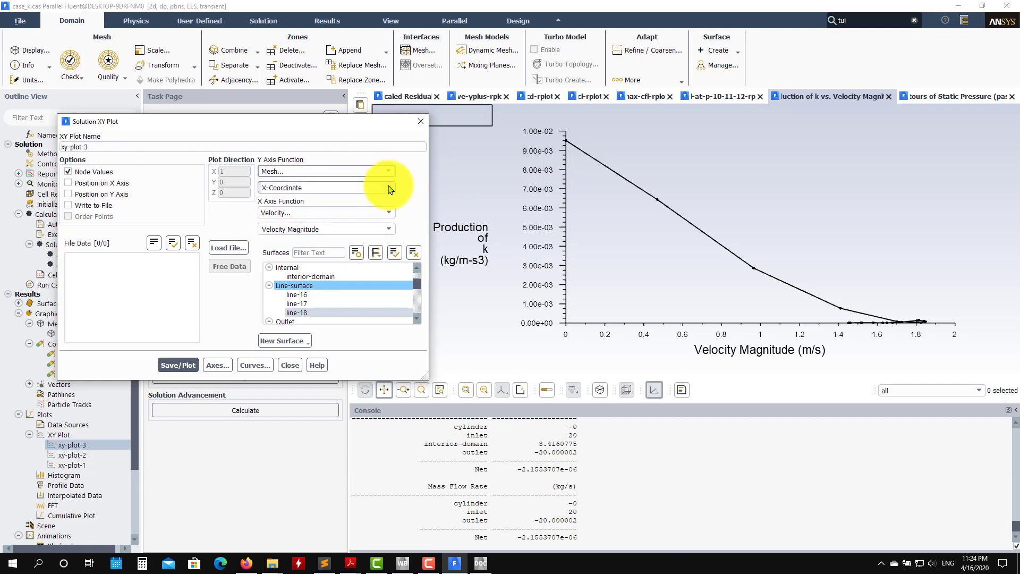
left_click(389, 188)
left_click(386, 206)
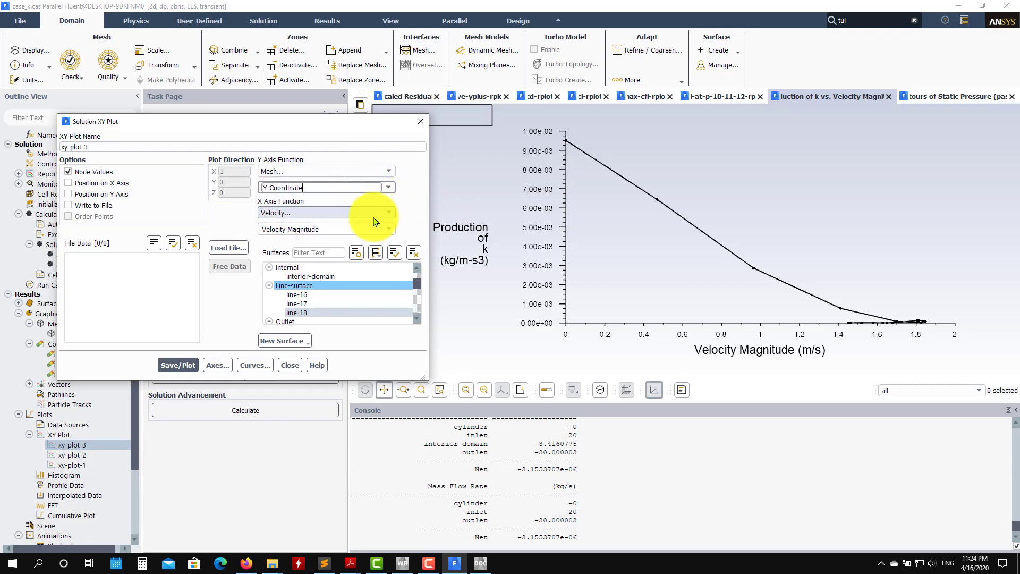
left_click(389, 213)
left_click(308, 266)
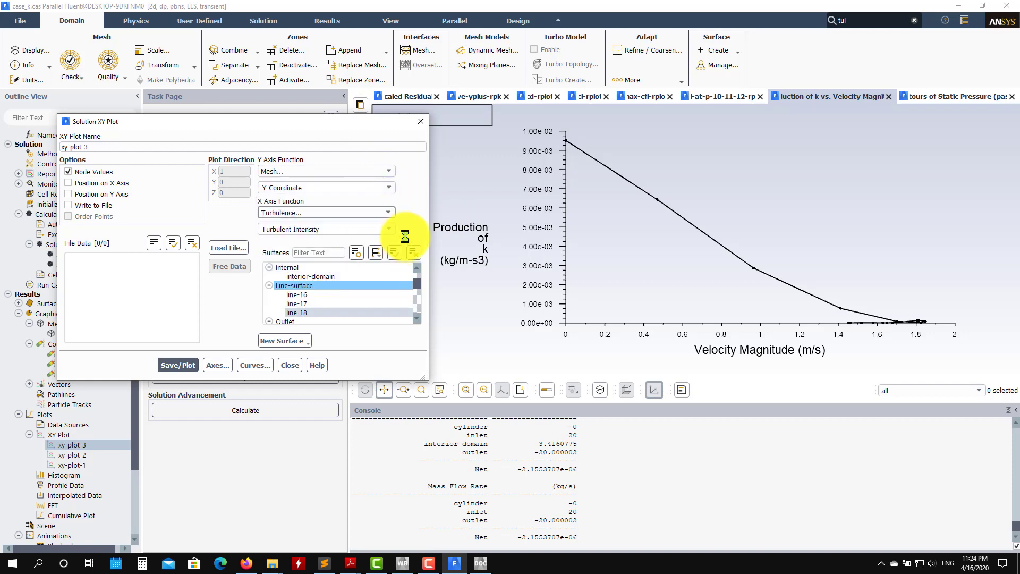
left_click(372, 229)
left_click(295, 248)
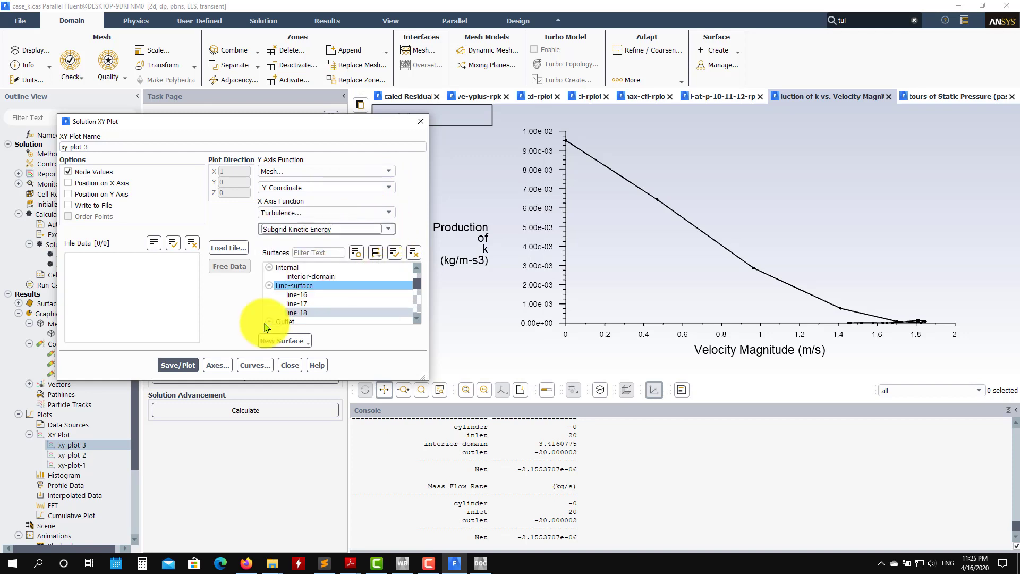
left_click(178, 365)
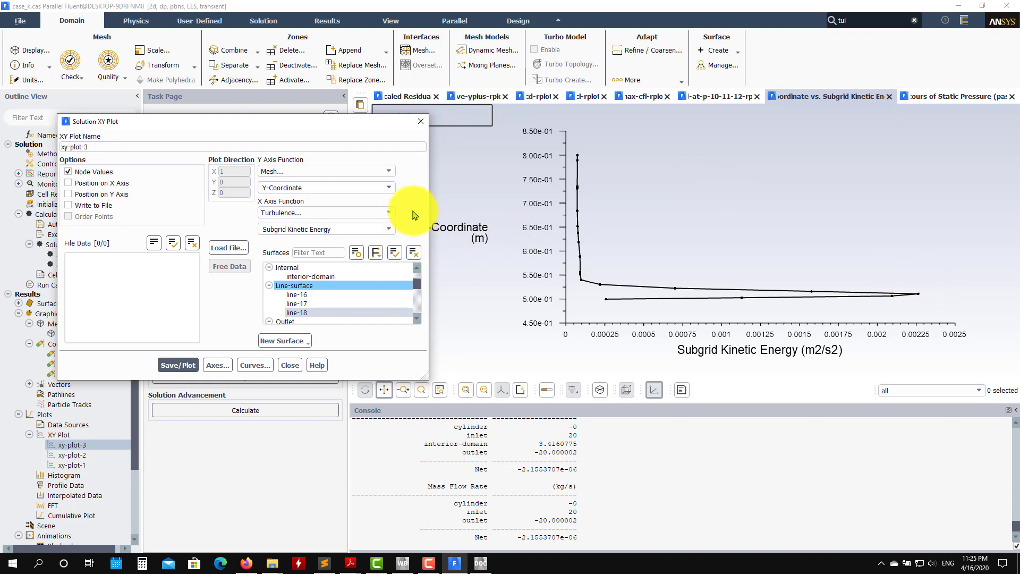
Change the X axis variable to Subgrid Dissipation Rate and replot the Y-Coordinate profile on line-18
left_click(388, 237)
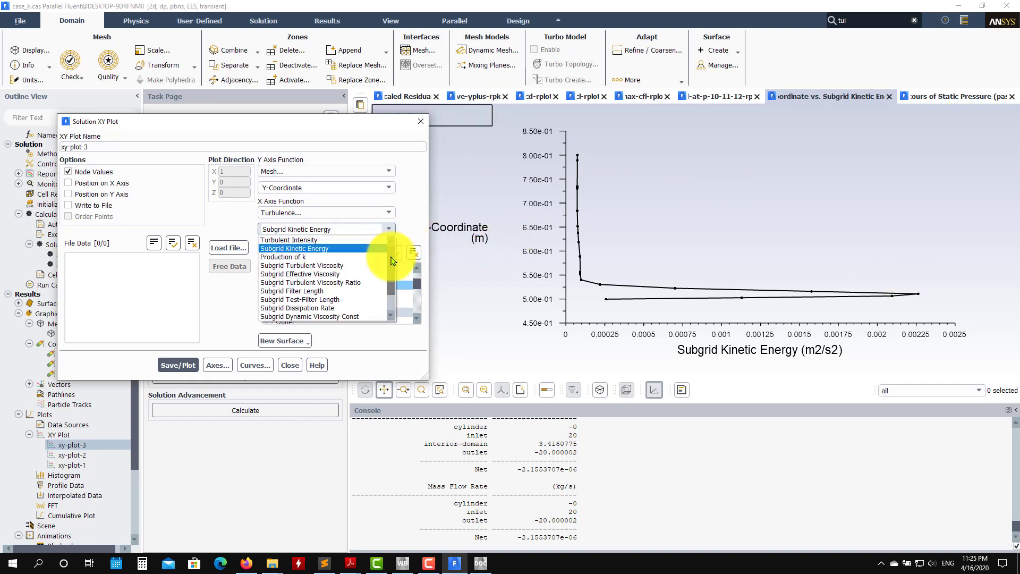
scroll(396, 280, "down", 1)
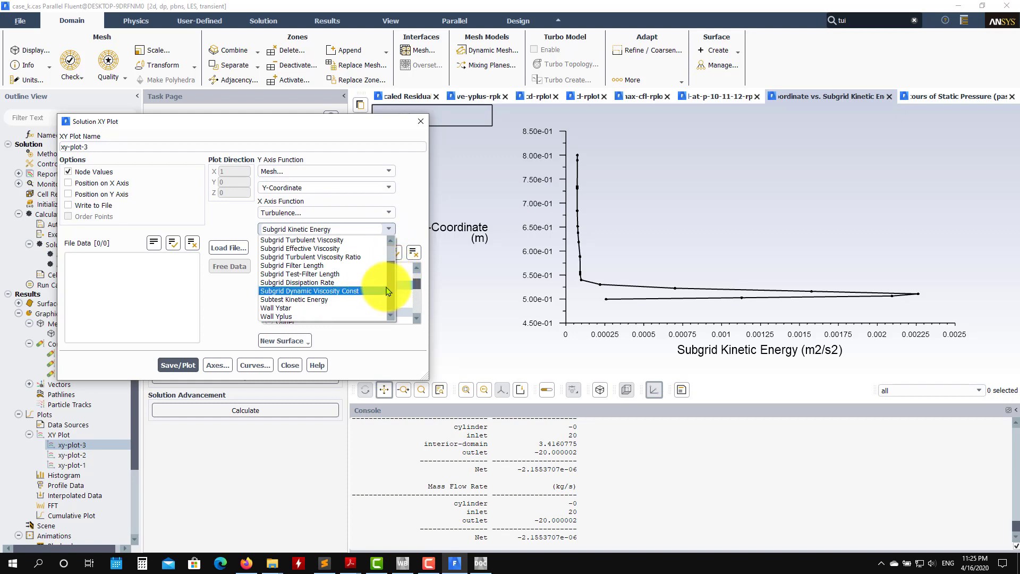
scroll(394, 285, "up", 1)
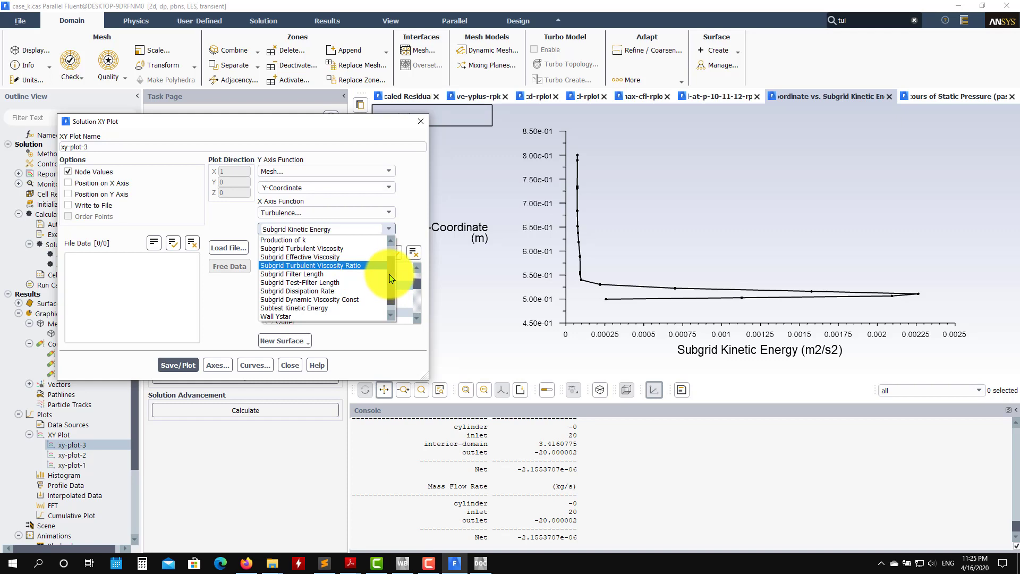
left_click(350, 291)
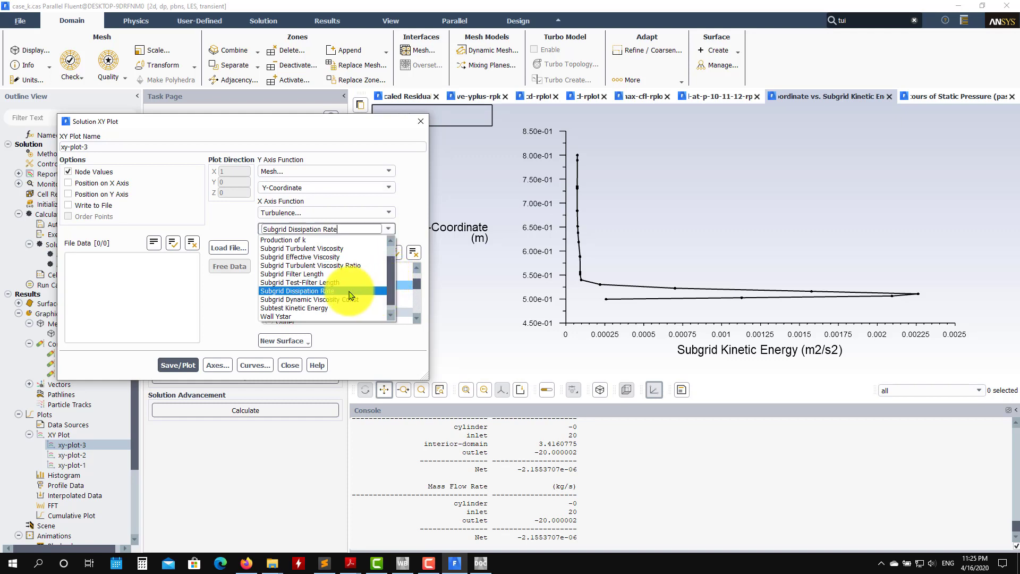
left_click(165, 363)
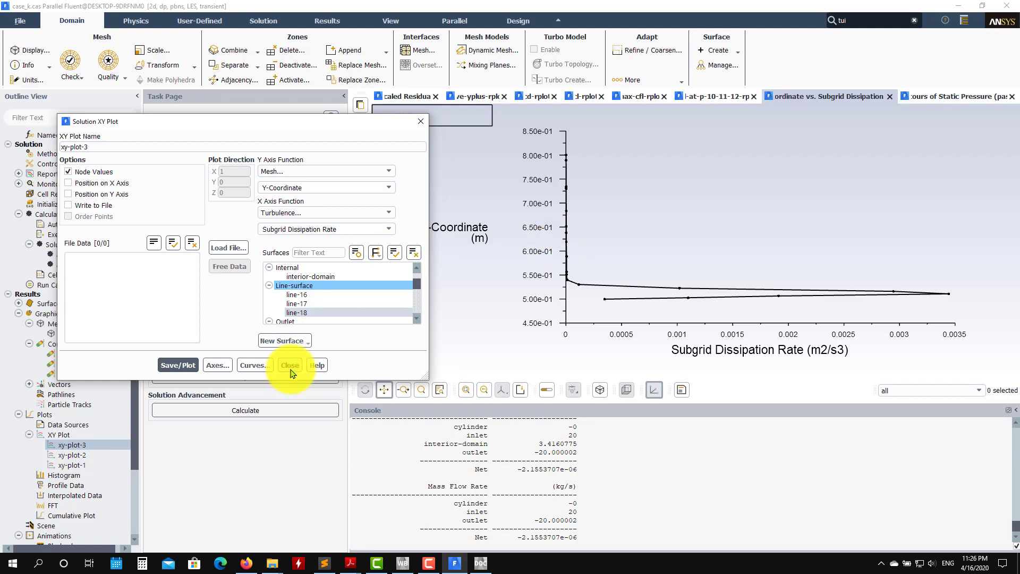
Plot Y-Coordinate against the unsteady statistic Mean Static Pressure on line-18
left_click(386, 213)
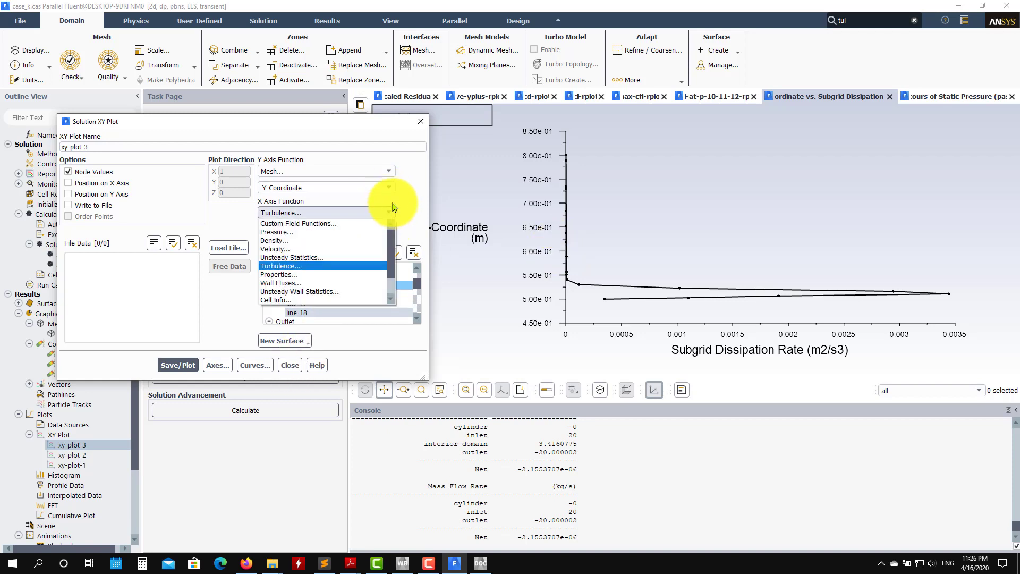
left_click(339, 259)
left_click(175, 366)
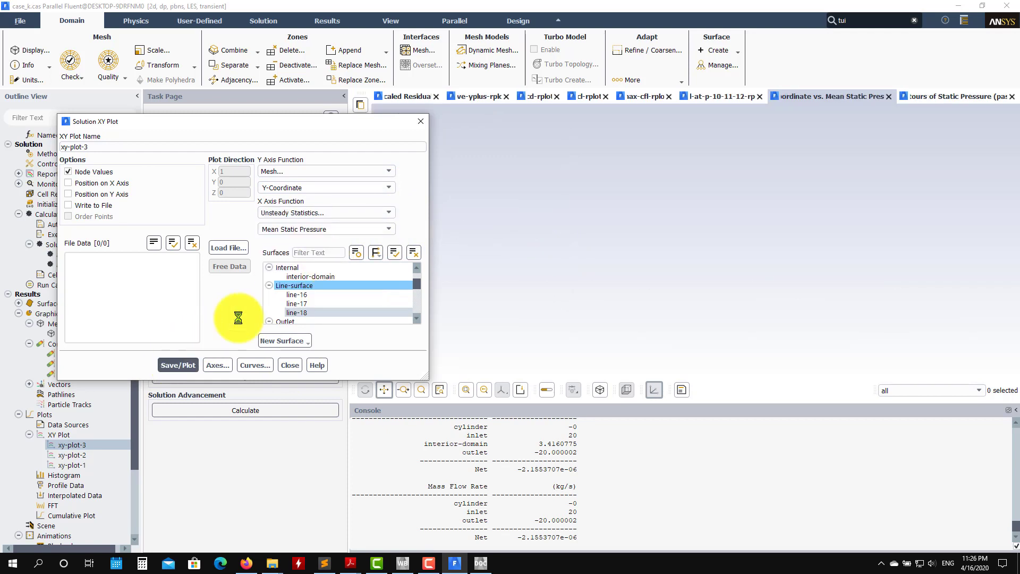
Replot xy-plot-3 with Mean X Velocity on the X axis, and close the XY plot settings
left_click(388, 230)
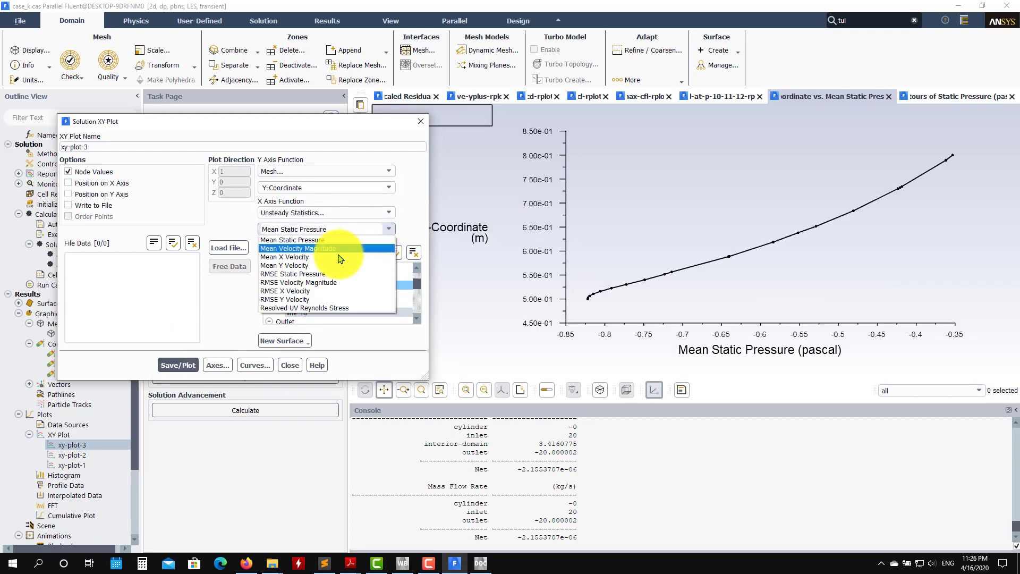
left_click(297, 257)
left_click(179, 365)
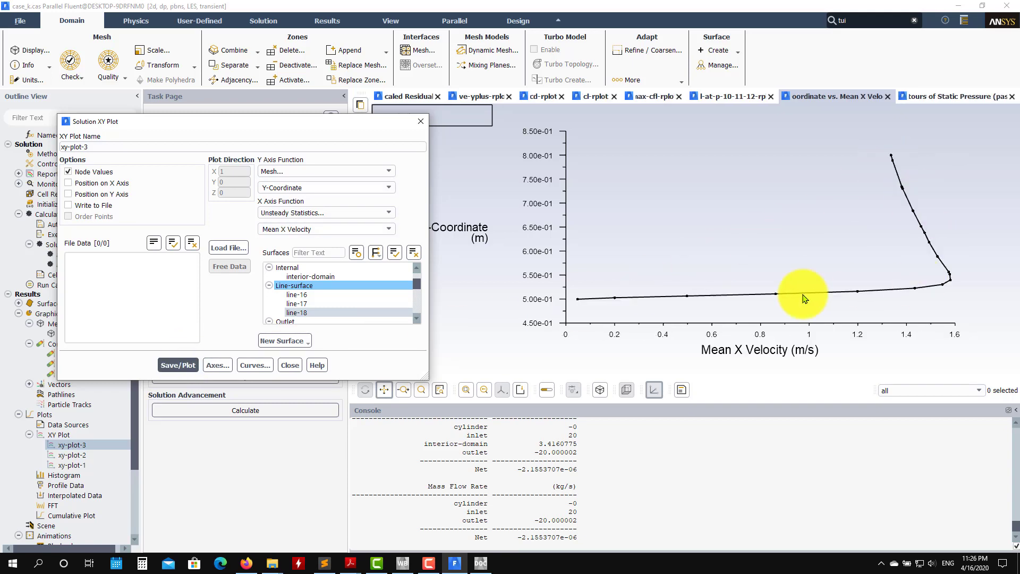
left_click(284, 367)
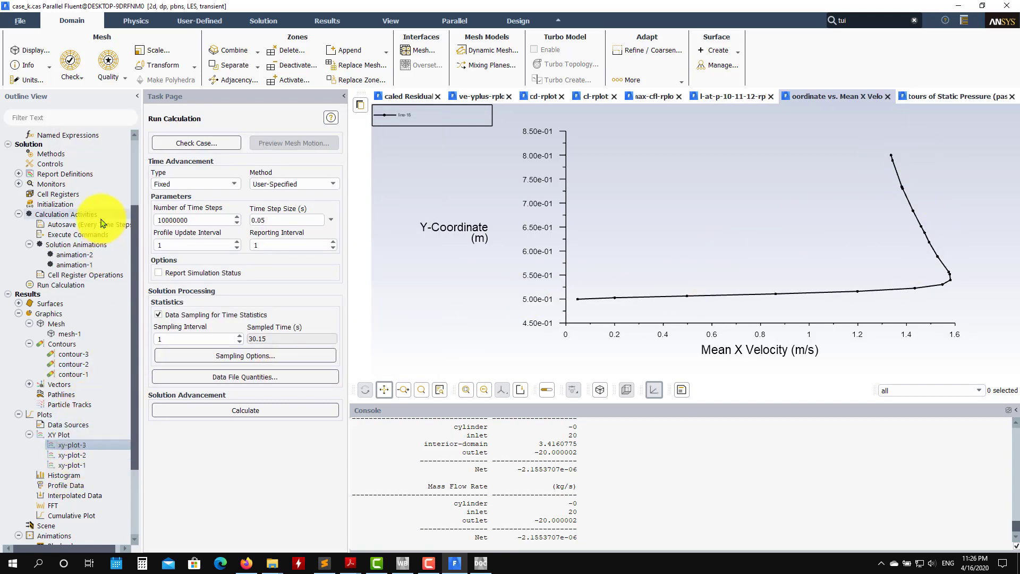
Open the plot data sources, add xy-plot-1 as a data source, and plot its line-18 curve
left_click_drag(137, 221, 134, 291)
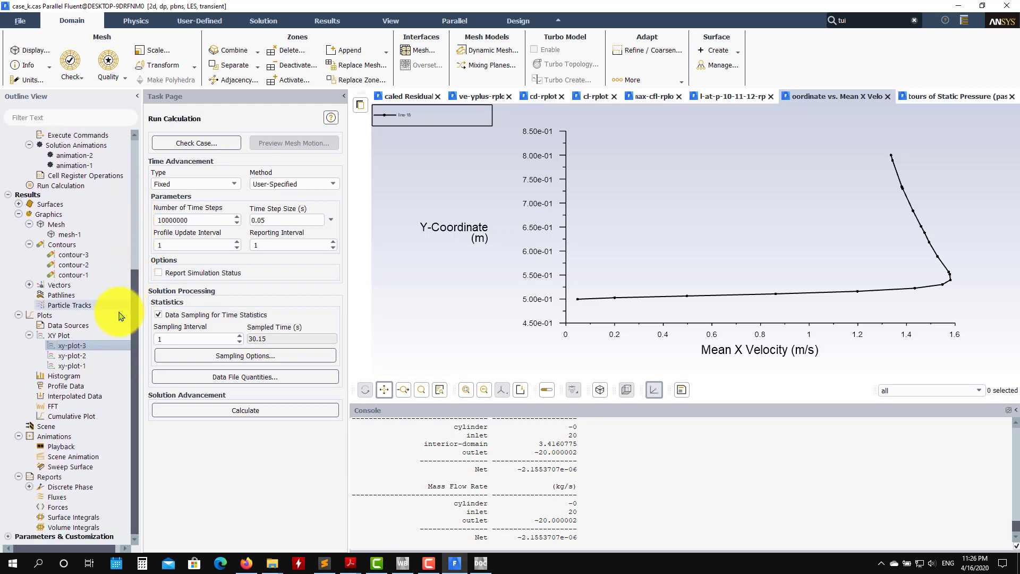
left_click(80, 327)
double_click(79, 326)
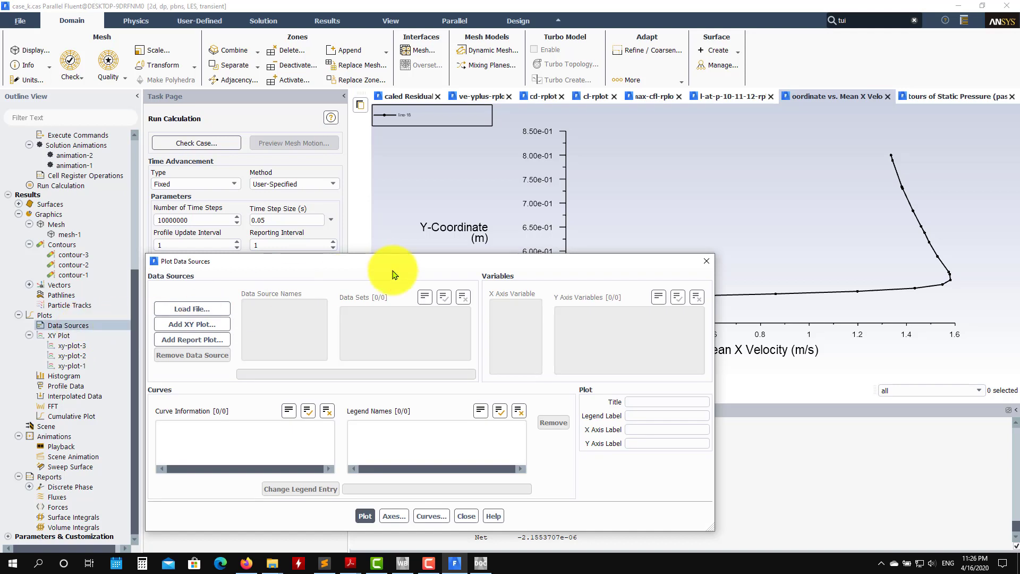
left_click_drag(295, 264, 235, 114)
left_click(132, 174)
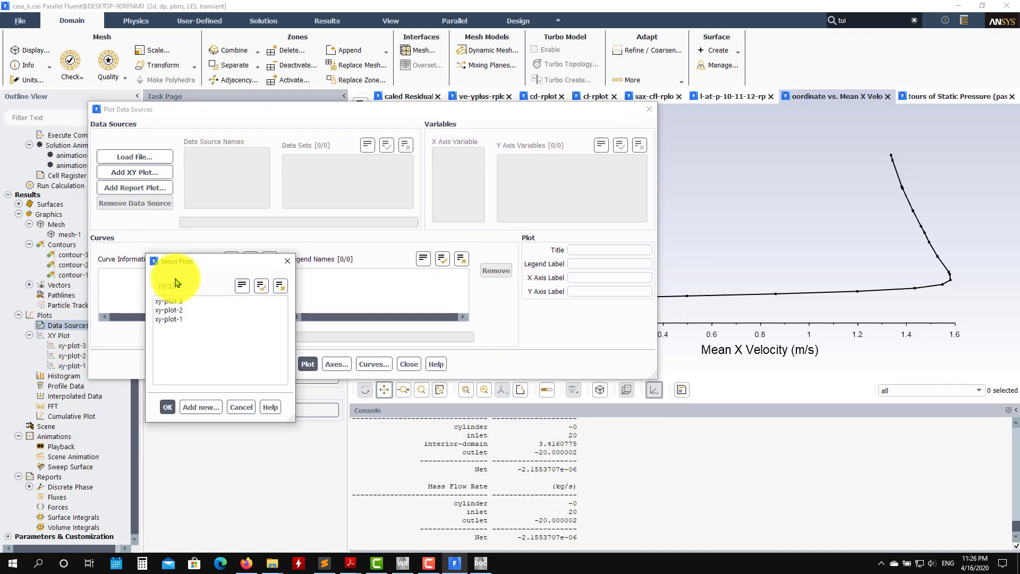
left_click(168, 319)
left_click(167, 407)
left_click(308, 365)
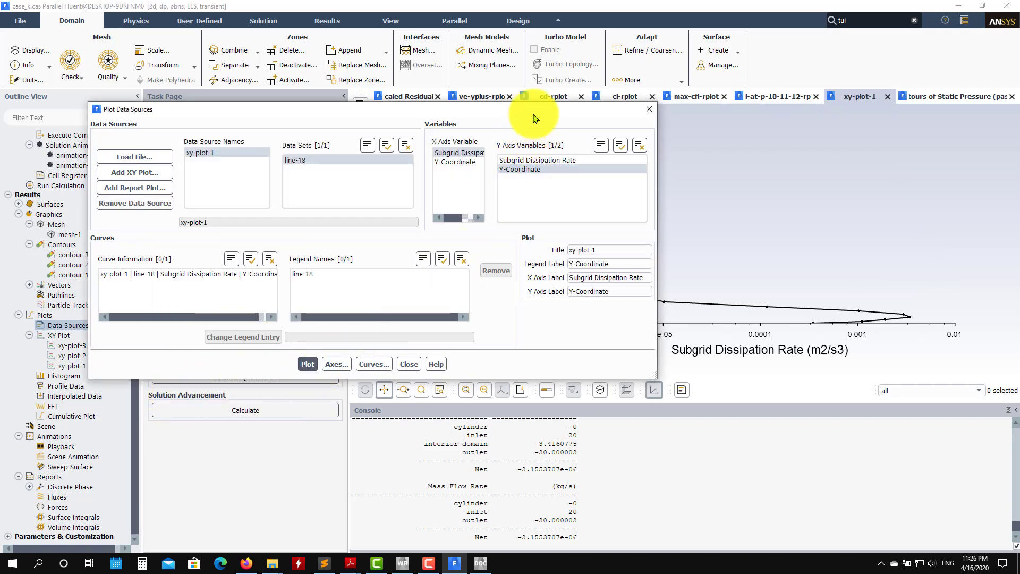
Add xy-plot-2 as a second data source, plot it together with xy-plot-1, and close the data source settings
left_click_drag(533, 114, 505, 103)
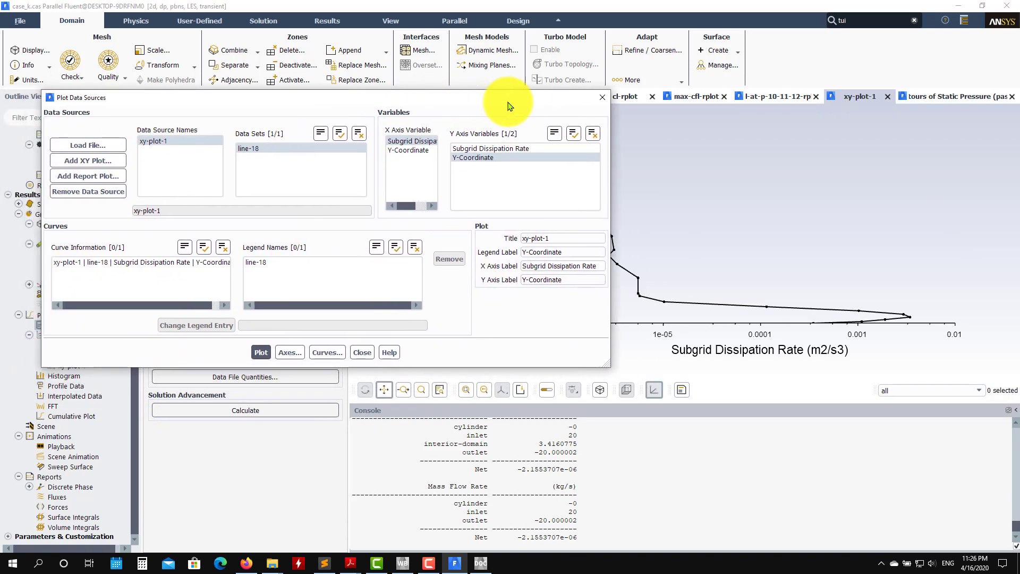
left_click(106, 161)
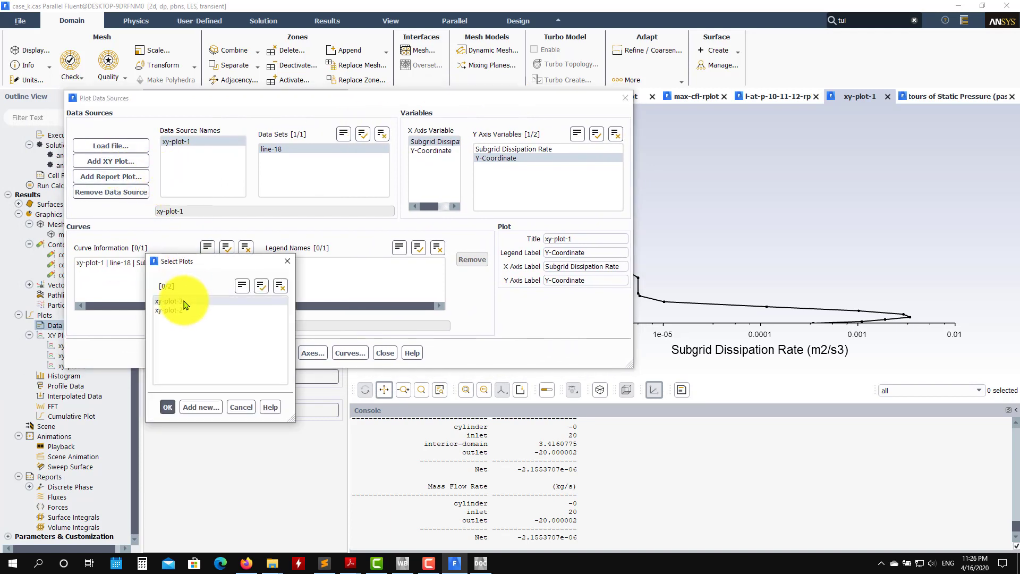
left_click(173, 310)
left_click(167, 407)
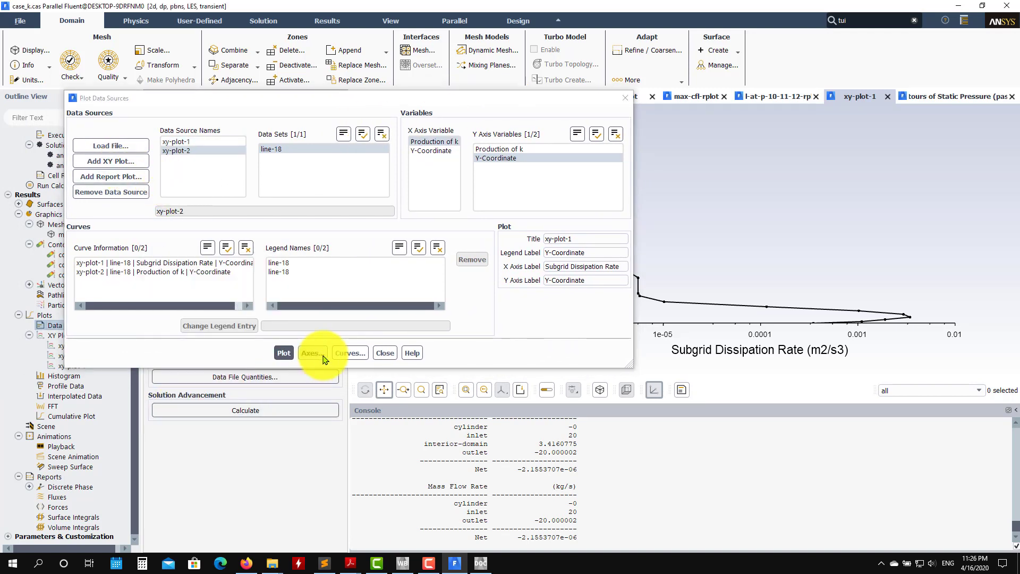
left_click(287, 354)
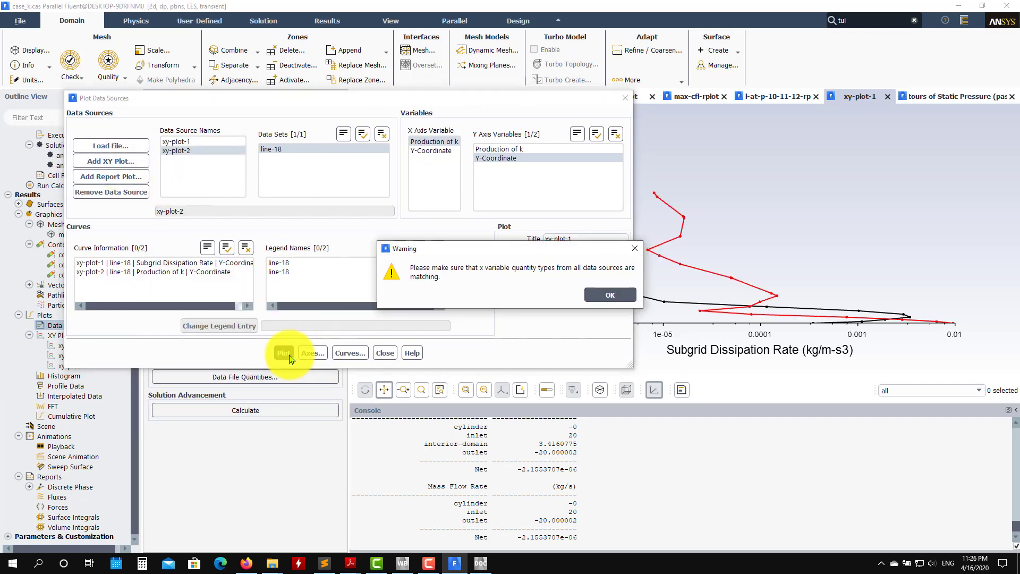
left_click(614, 292)
left_click_drag(540, 103, 474, 125)
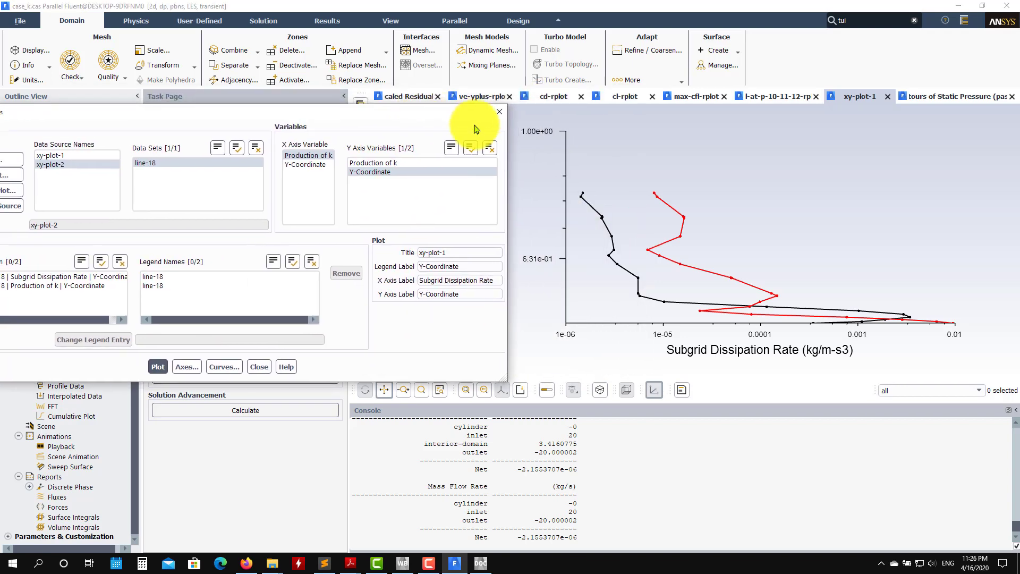
left_click_drag(319, 118, 291, 198)
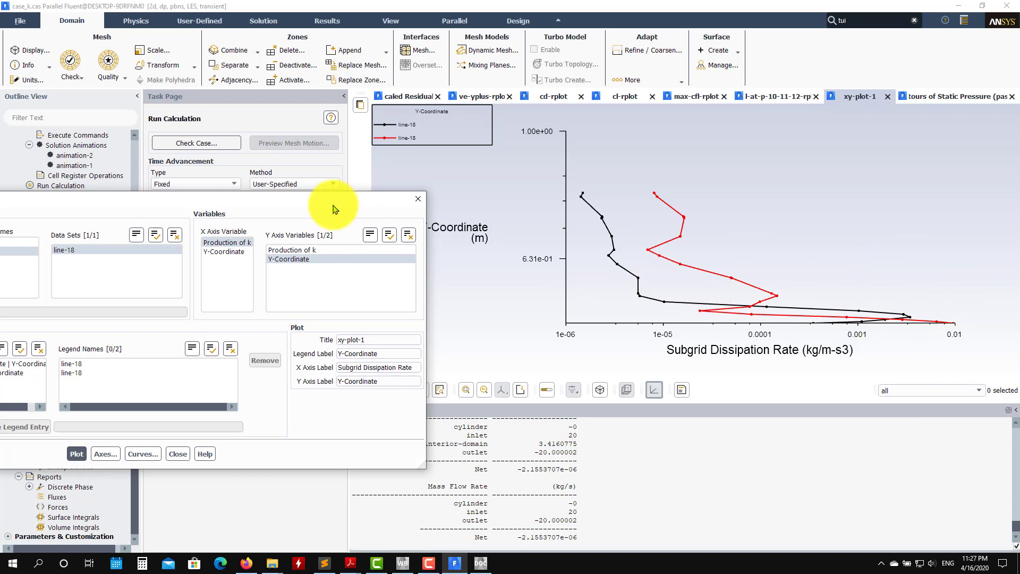
left_click_drag(332, 205, 626, 90)
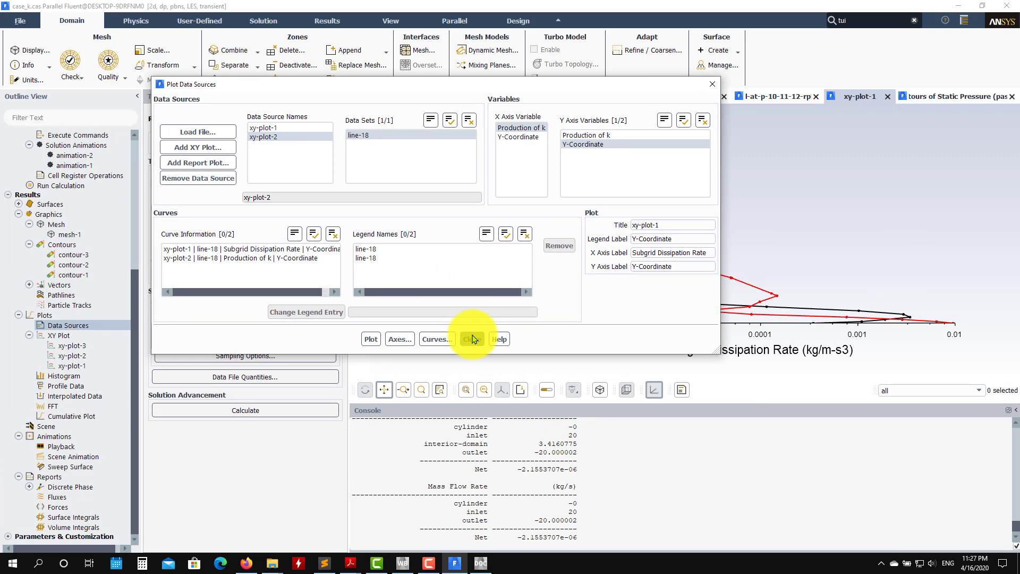
left_click(472, 339)
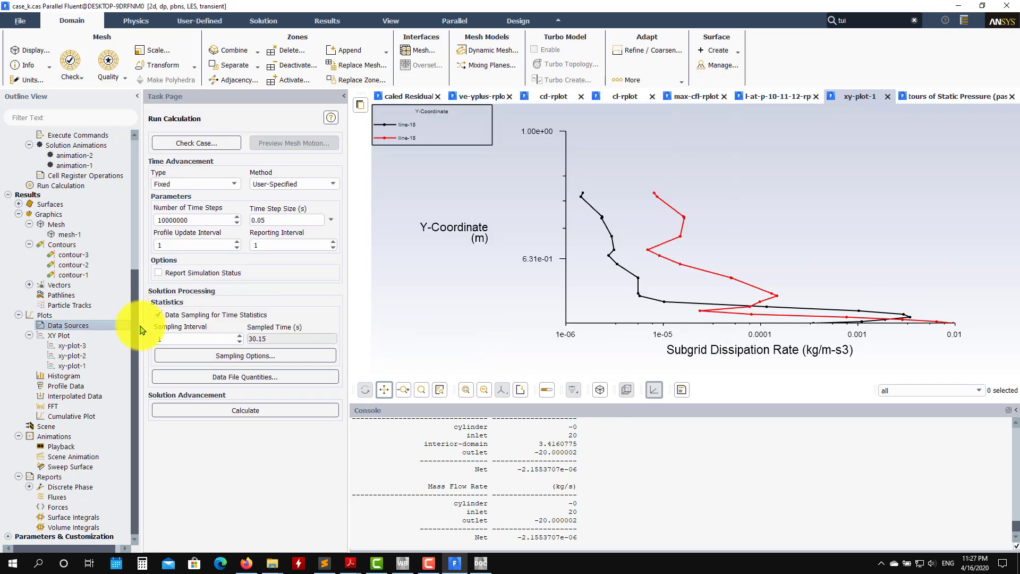
Open the contour-3 settings and look through the custom field functions available as contour variables
scroll(117, 298, "up", 4)
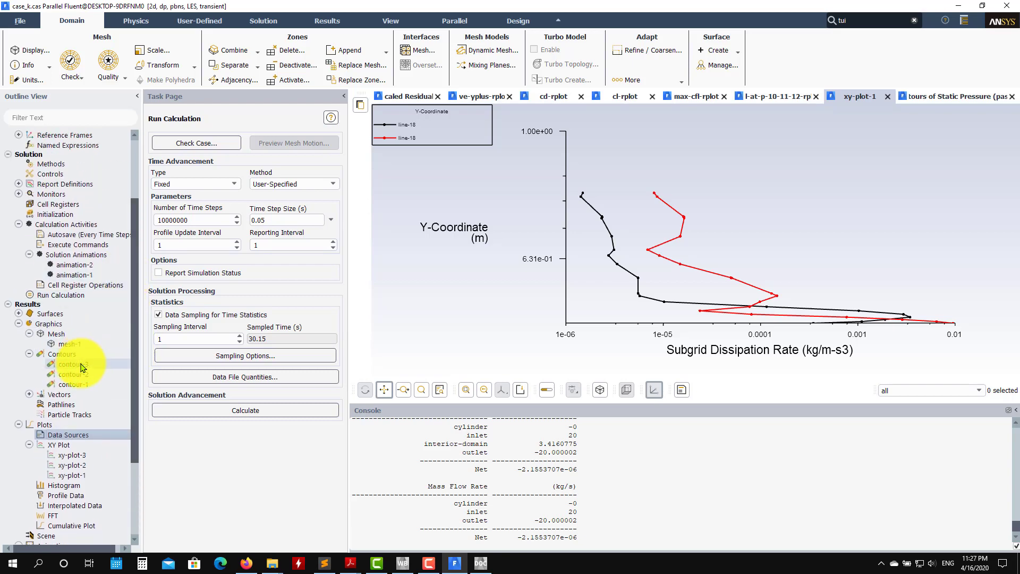
double_click(91, 366)
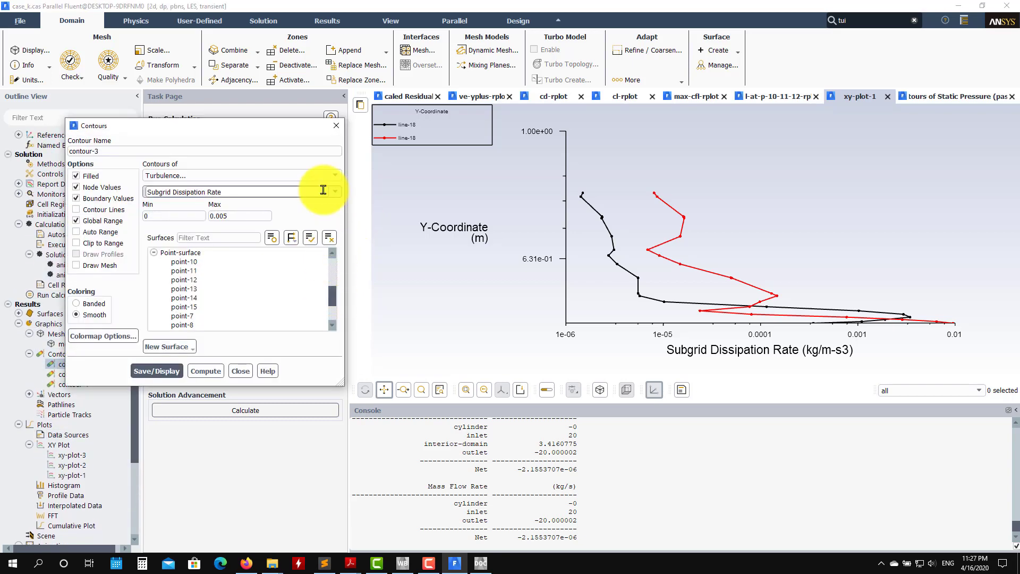
left_click(336, 178)
scroll(330, 228, "up", 2)
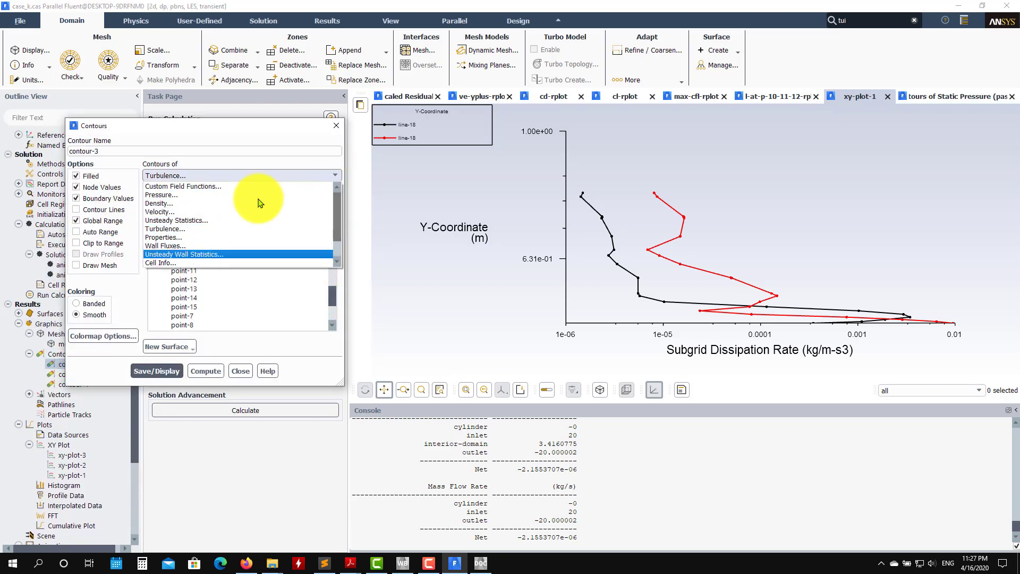
left_click(194, 187)
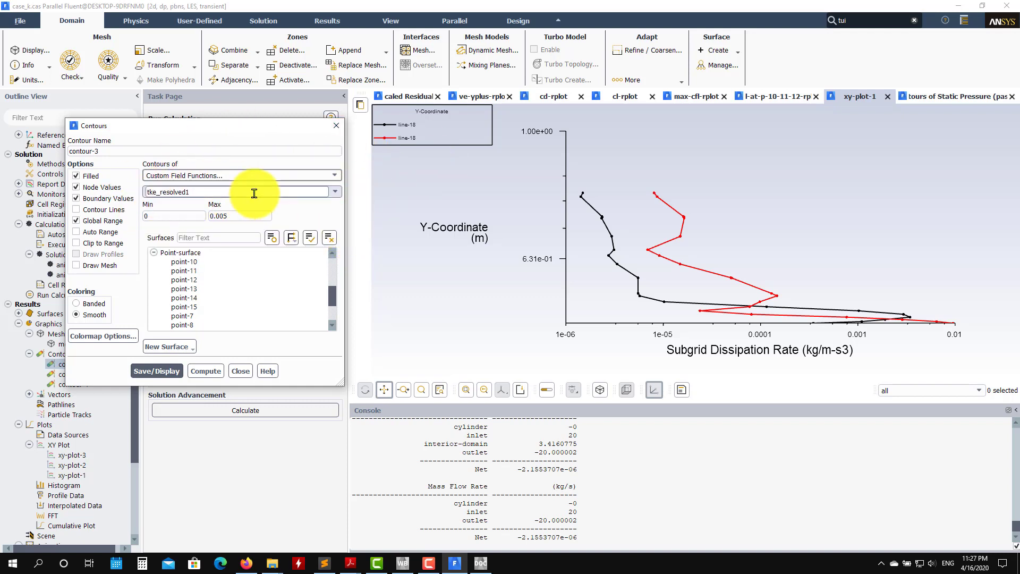
left_click(323, 194)
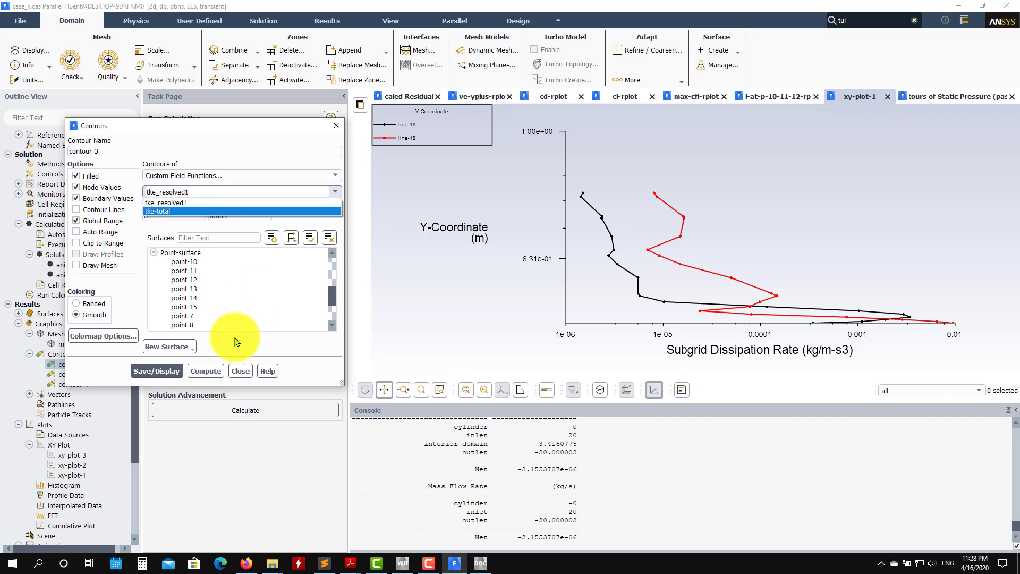
Display contour-3 with the turbulence variable Subgrid Kinetic Energy and view the flow around the cylinder
left_click(336, 177)
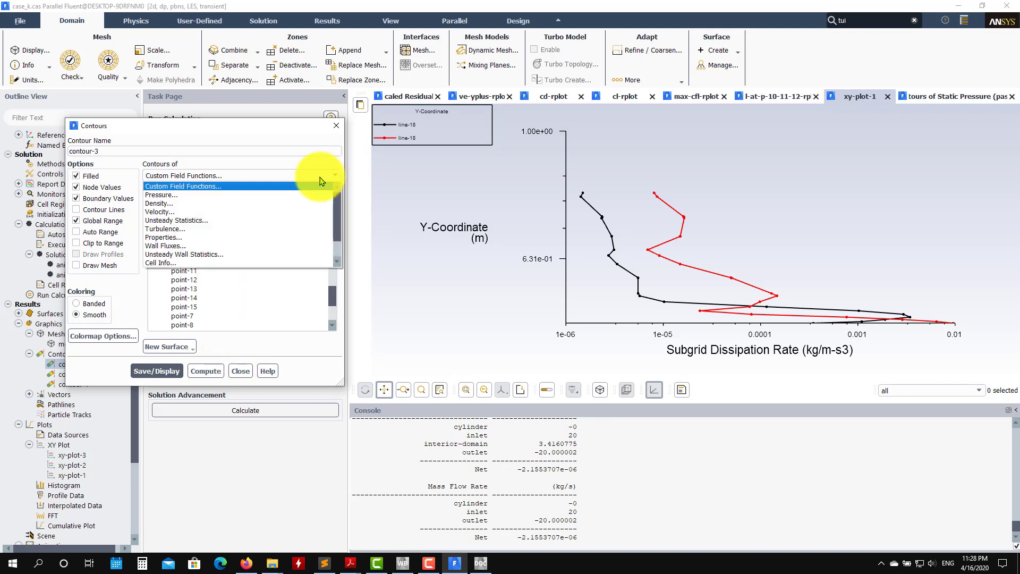
left_click(185, 229)
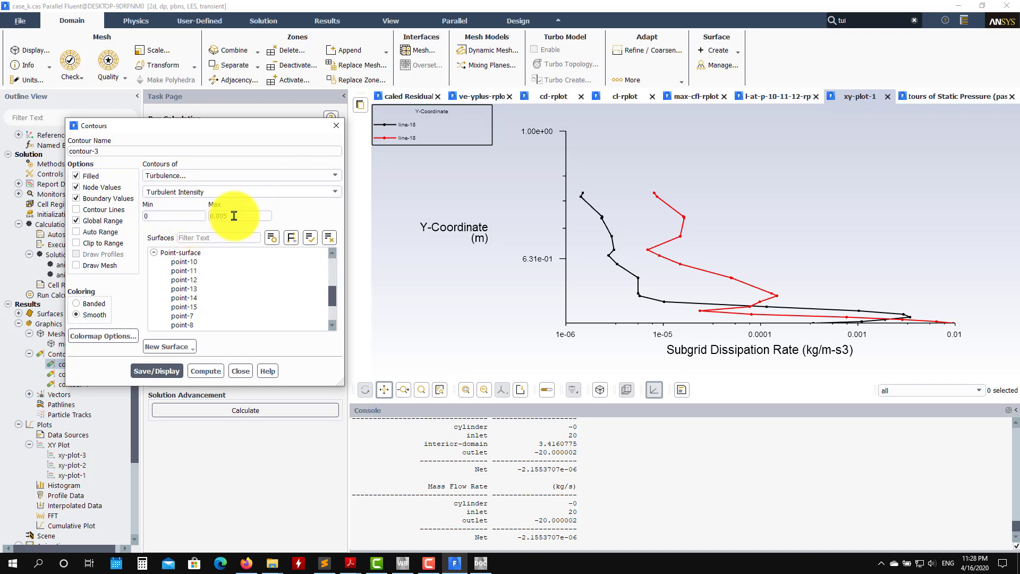
left_click(335, 191)
mouse_move(337, 212)
left_mouse_down()
mouse_move(334, 265)
mouse_move(341, 206)
left_mouse_up()
left_click(267, 214)
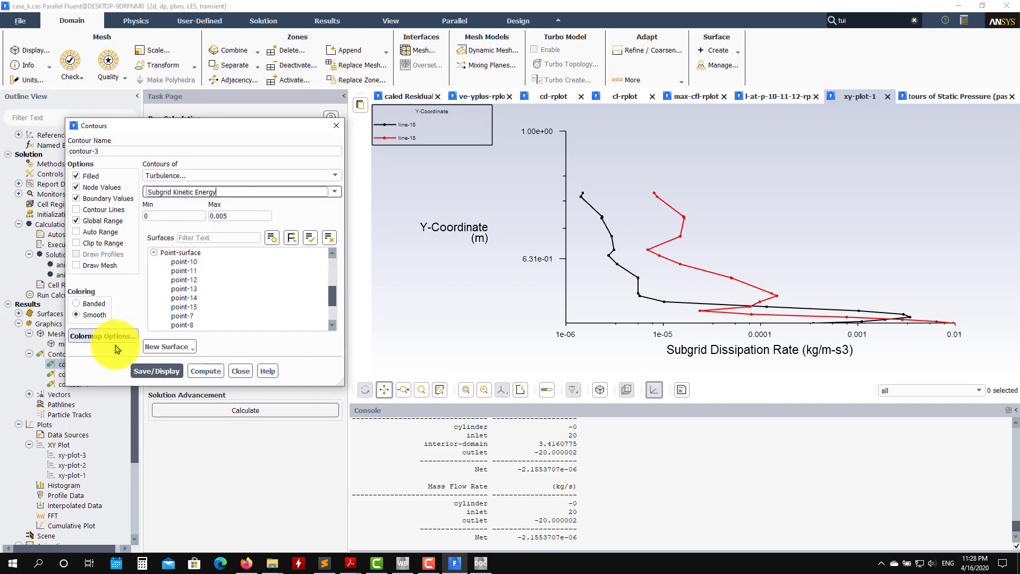
left_click(156, 371)
scroll(892, 230, "down", 10)
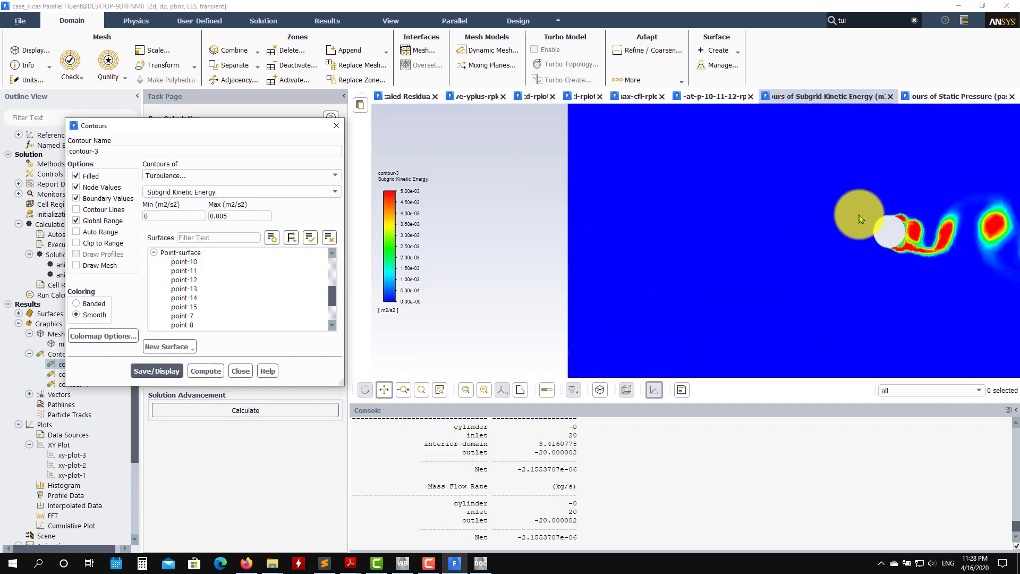
Turn on mesh drawing for contour-3, display the mesh, and close the mesh and contour settings
left_click(106, 266)
left_click(300, 386)
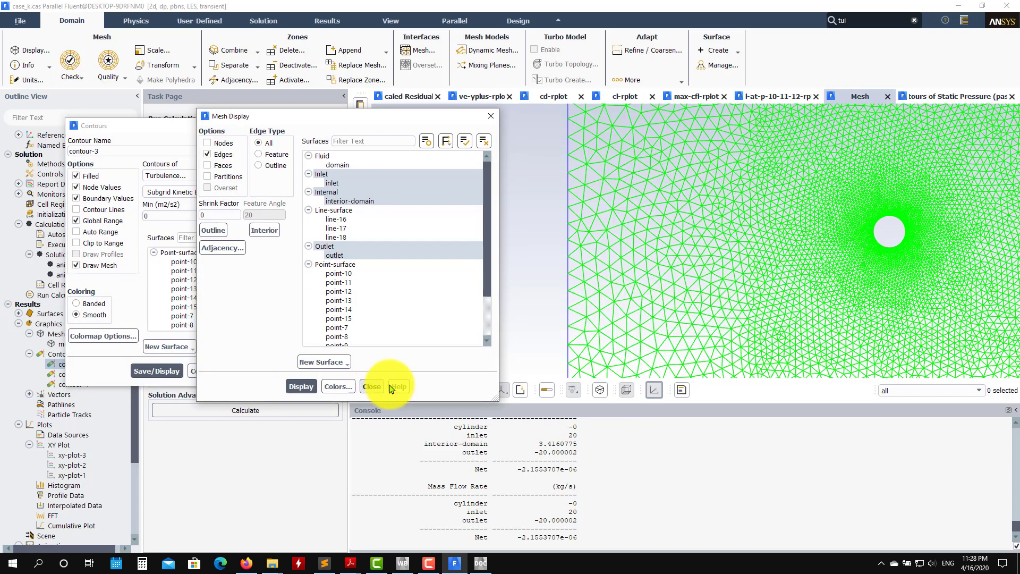
left_click(371, 386)
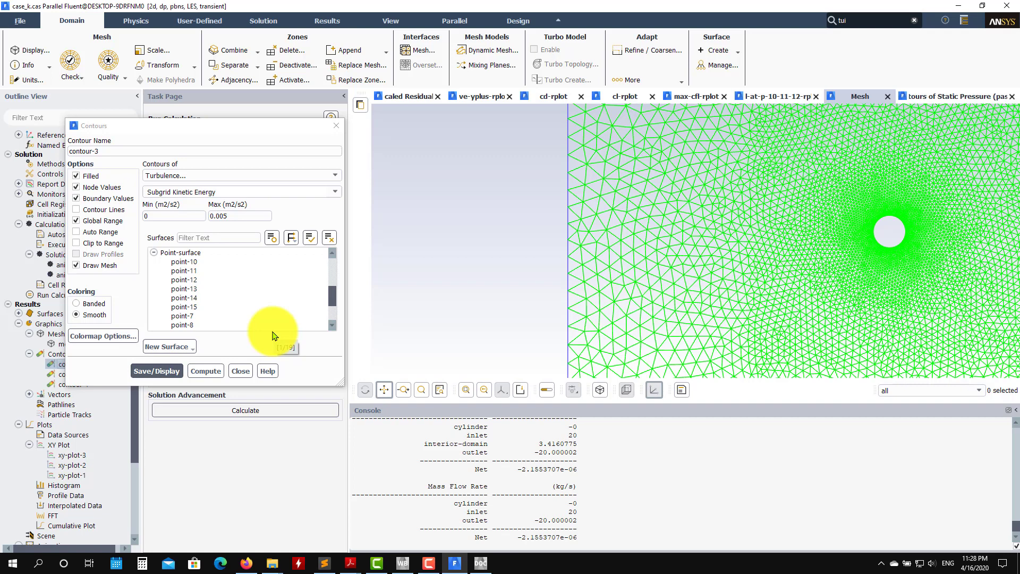
left_click(241, 370)
Expand the custom field functions in the outline and open the list of existing field function definitions
scroll(136, 458, "down", 3)
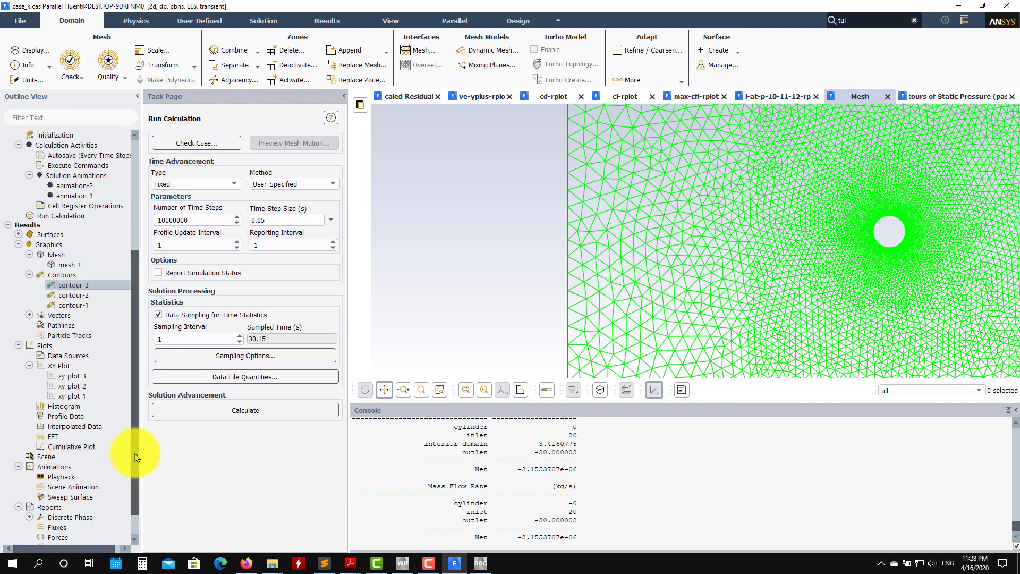
scroll(136, 457, "down", 1)
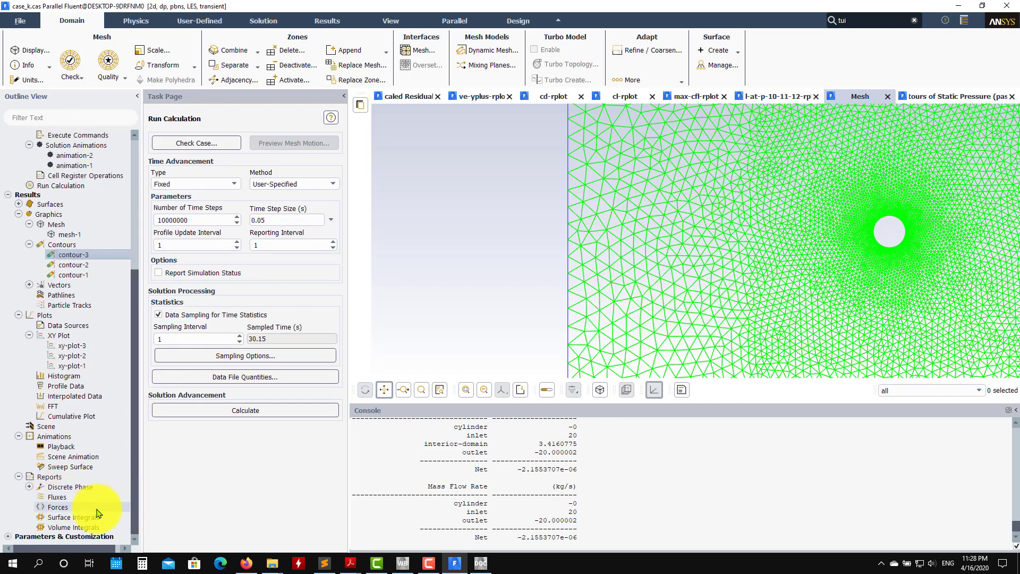
double_click(19, 535)
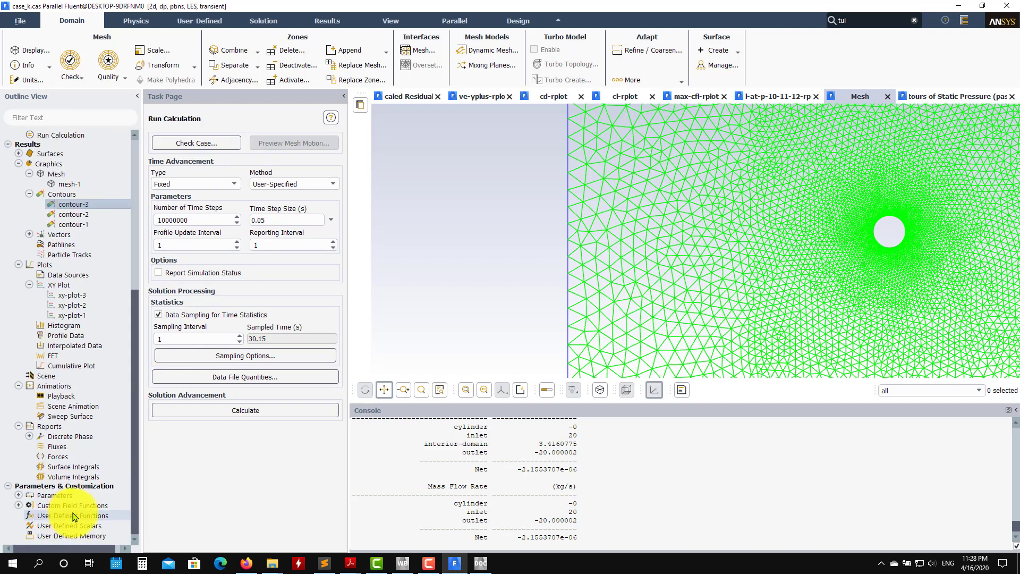
left_click(18, 506)
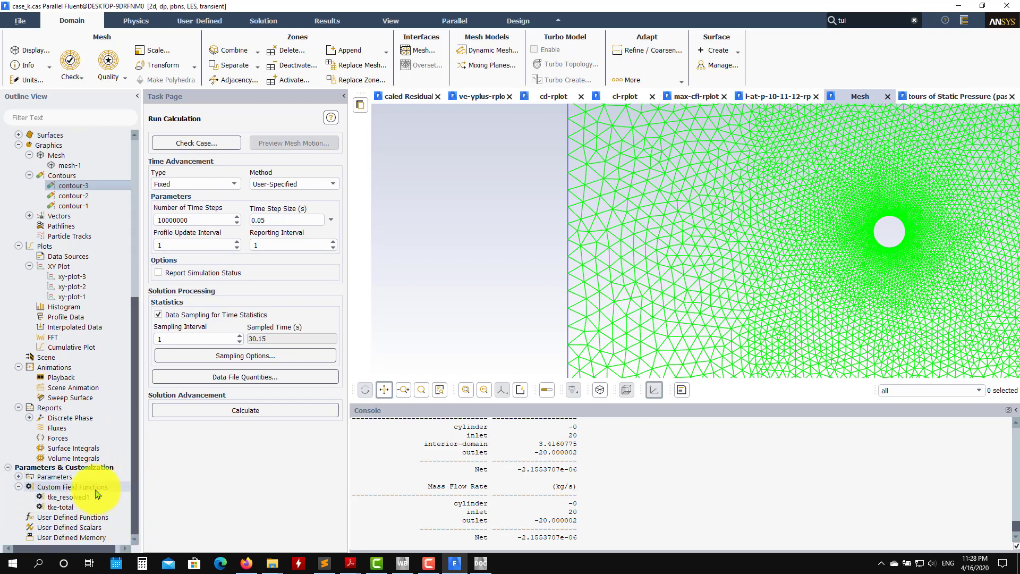
right_click(97, 489)
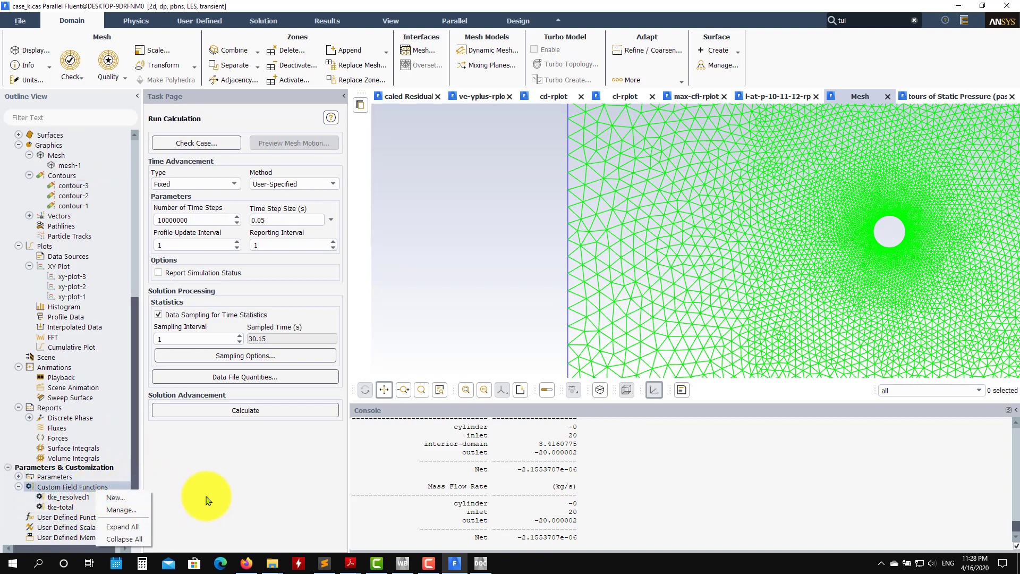
left_click(221, 491)
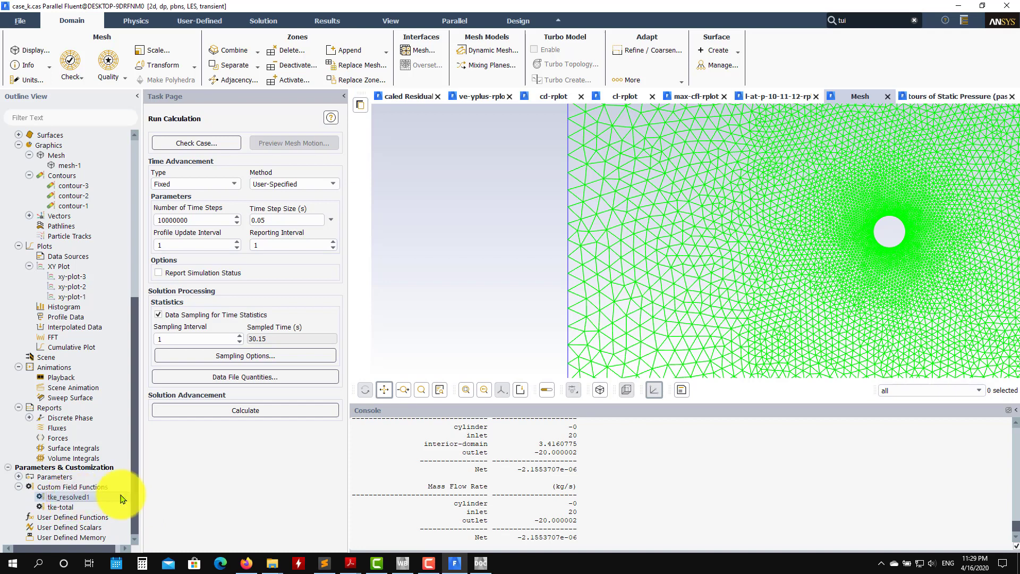
left_click(70, 489)
right_click(70, 489)
left_click(95, 510)
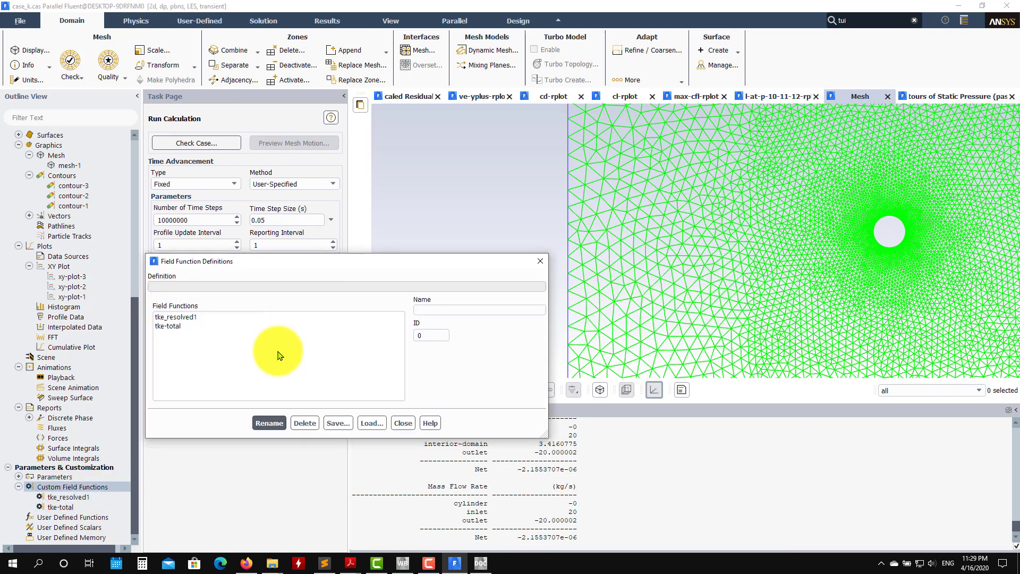
Examine the definition of the custom field function tke_resolved1, including its velocity and mean-velocity terms
left_click(201, 318)
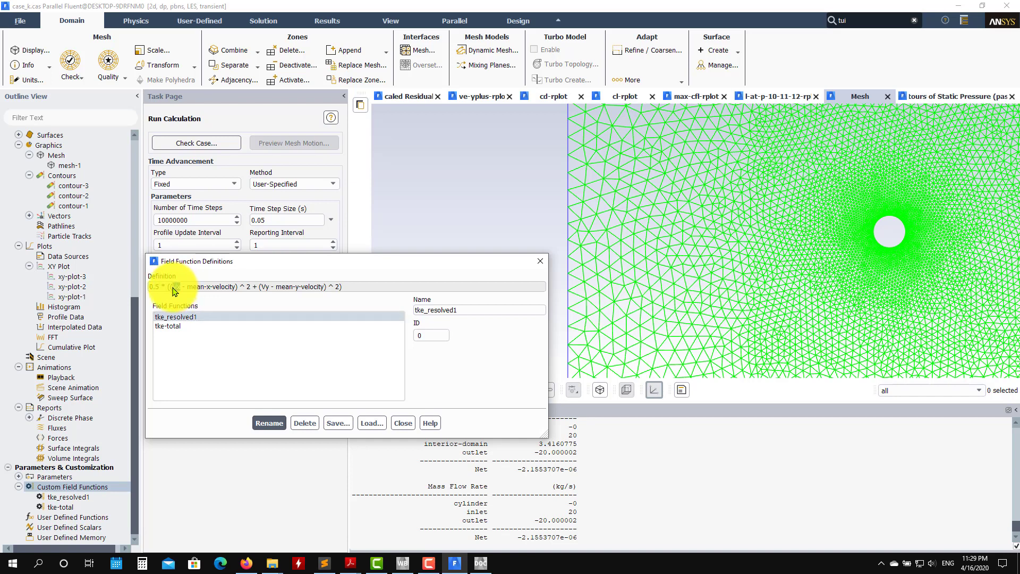
left_click_drag(196, 288, 266, 288)
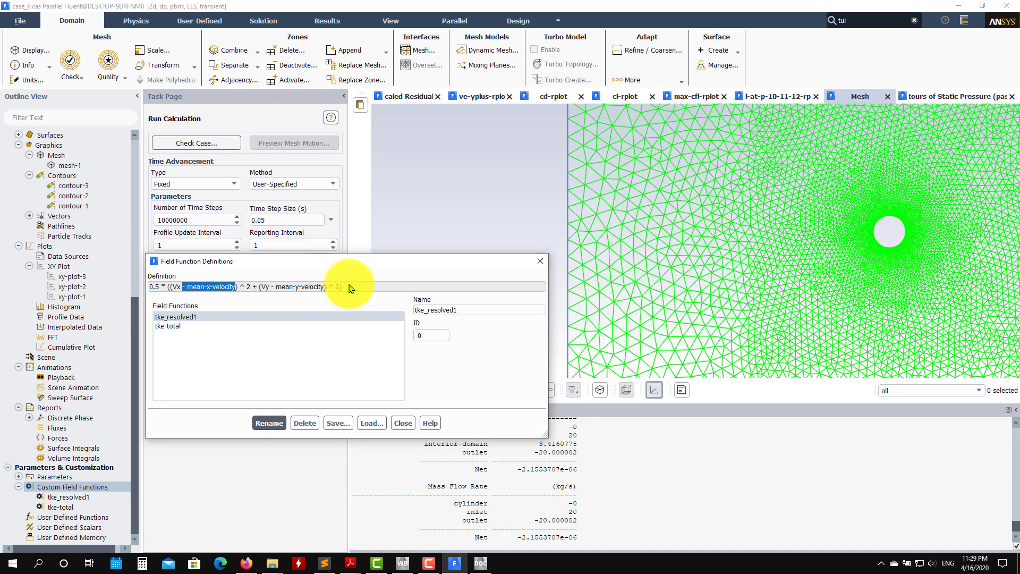
left_click_drag(356, 288, 143, 284)
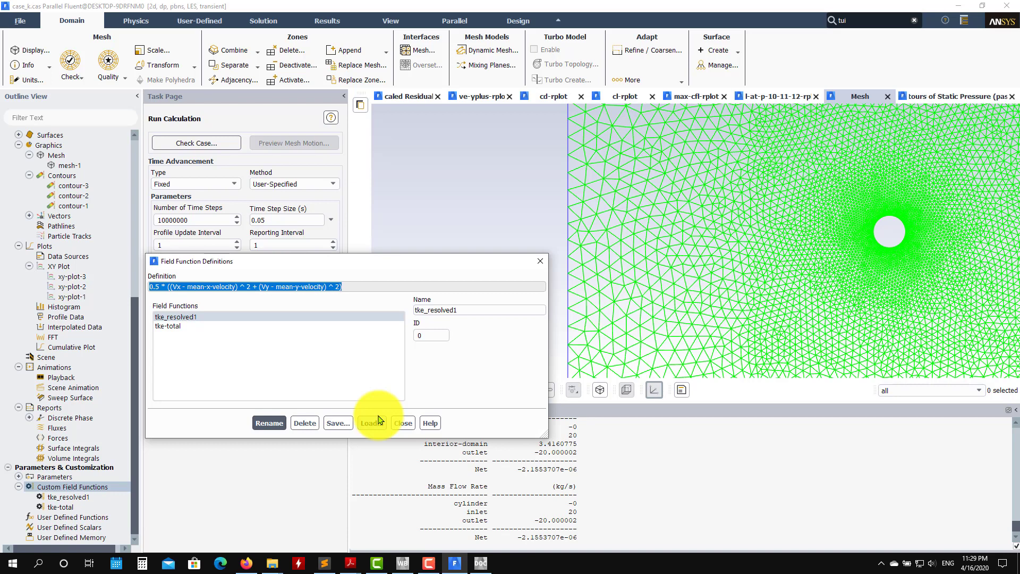
left_click(360, 284)
left_click_drag(328, 287, 197, 289)
left_click_drag(359, 286, 113, 287)
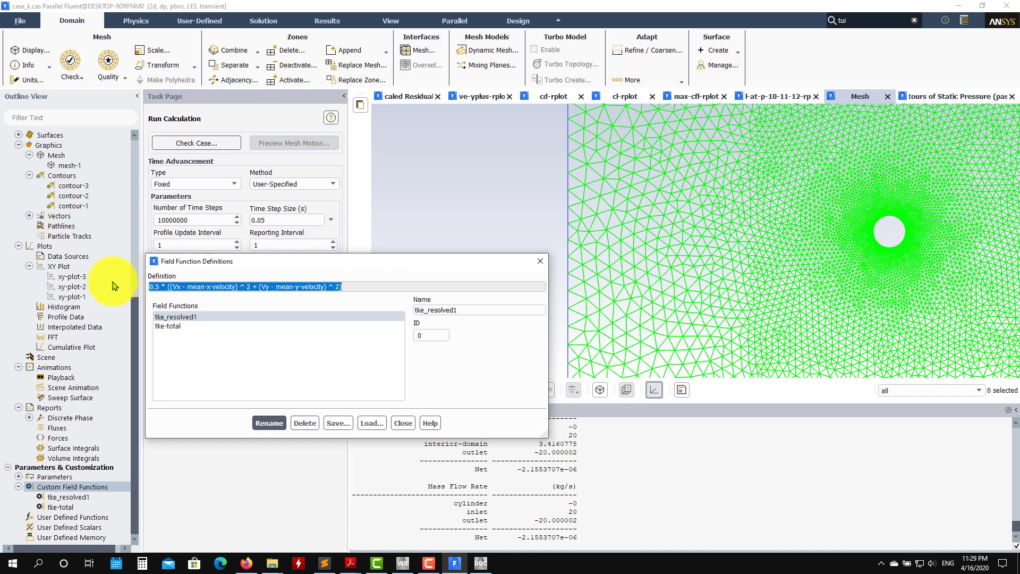
Examine the definition of tke-total, including its subgrid kinetic energy term, and close the field function definitions
left_click(170, 325)
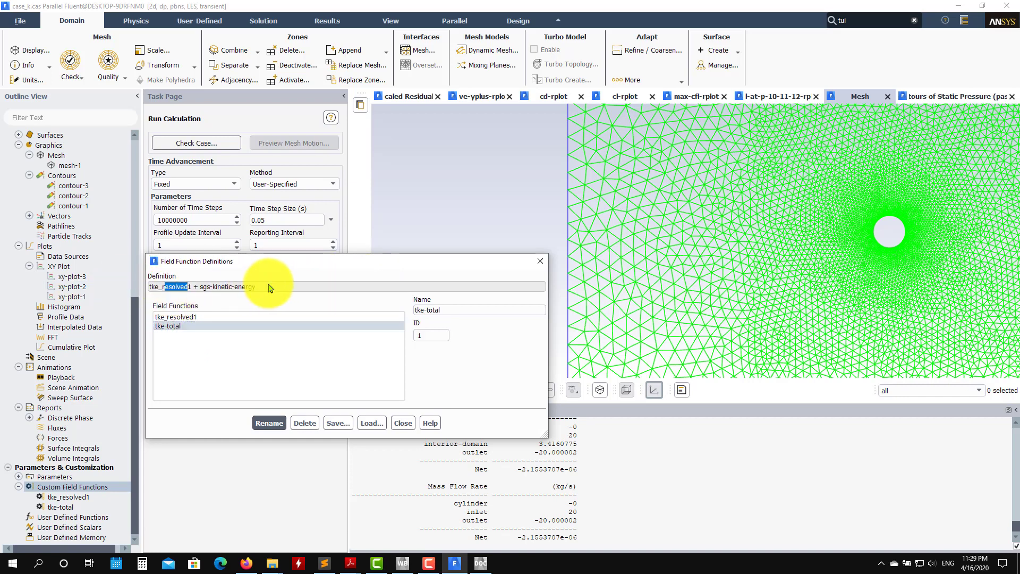
left_click_drag(256, 287, 196, 294)
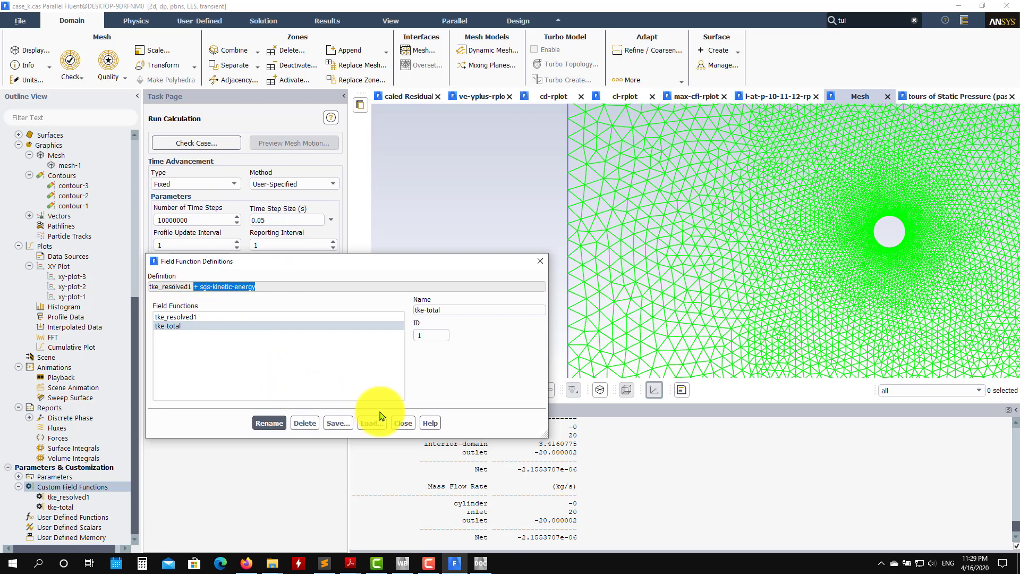
left_click(403, 423)
Start a new custom field function and insert the mesh variable X-Coordinate as its first operand
right_click(78, 488)
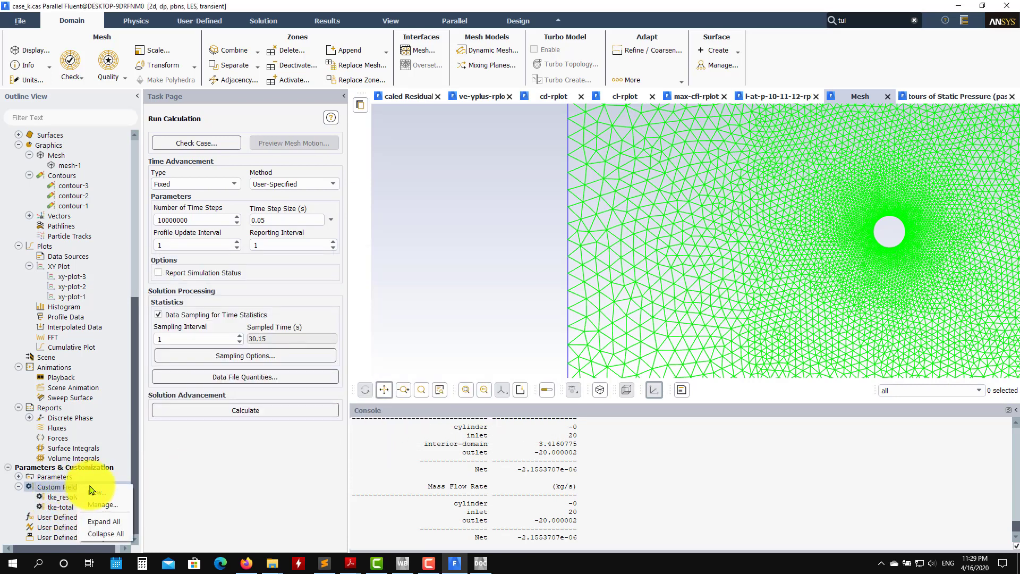
left_click(104, 518)
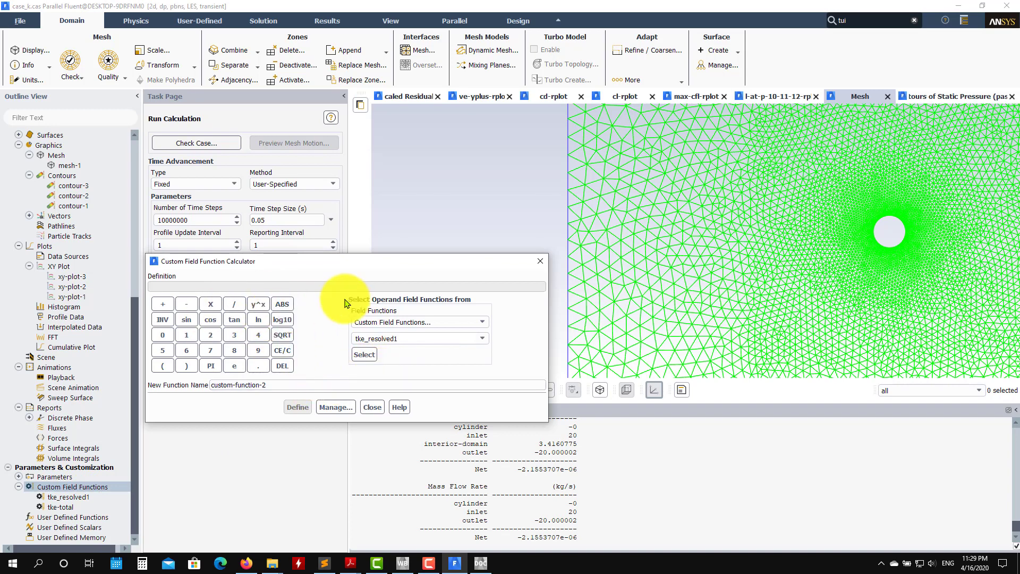
left_click(483, 327)
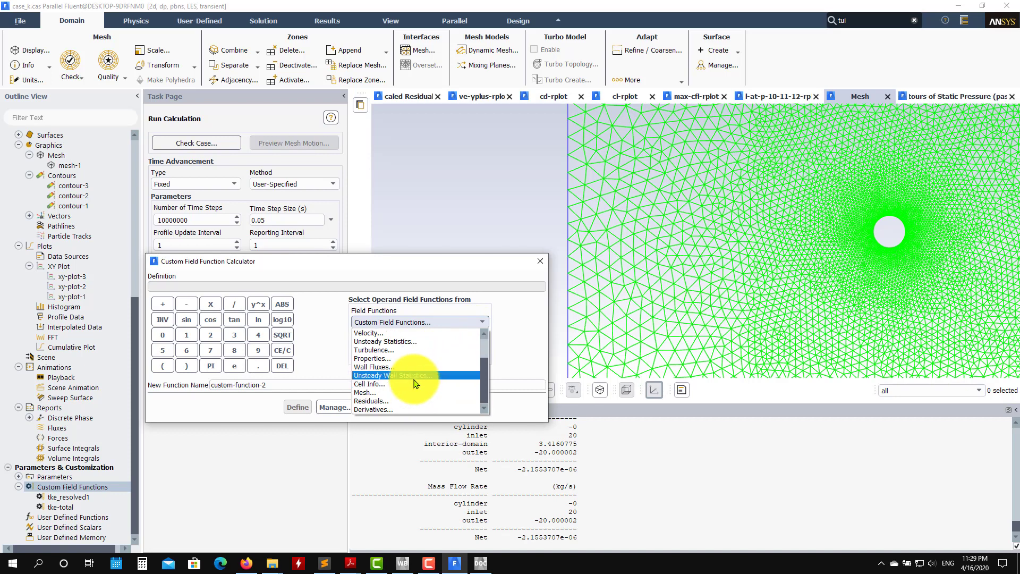
scroll(400, 382, "down", 2)
left_click(394, 386)
left_click(372, 353)
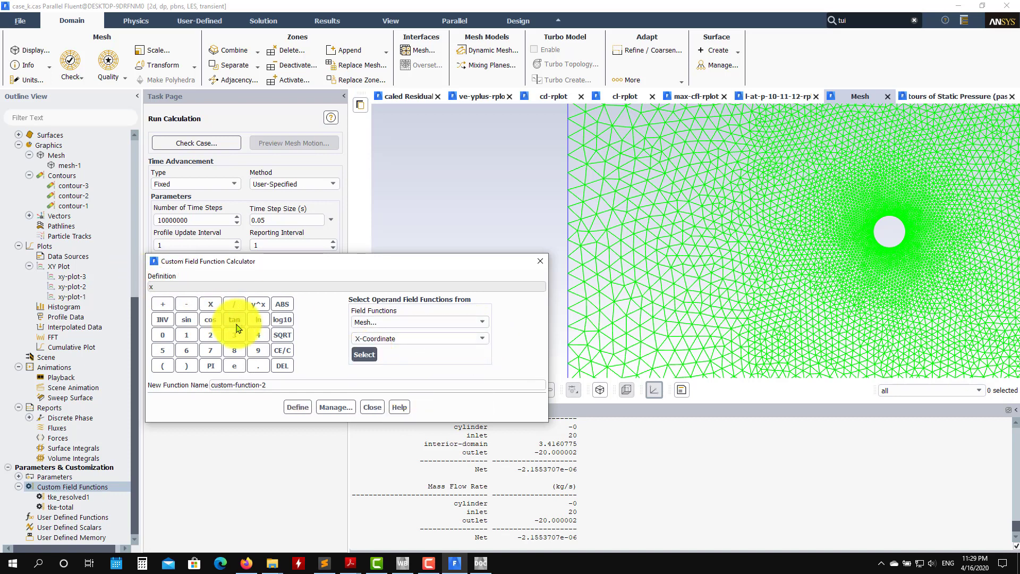
Add the sine of Velocity Magnitude to the definition so it reads x + sin(|V|)
left_click(164, 305)
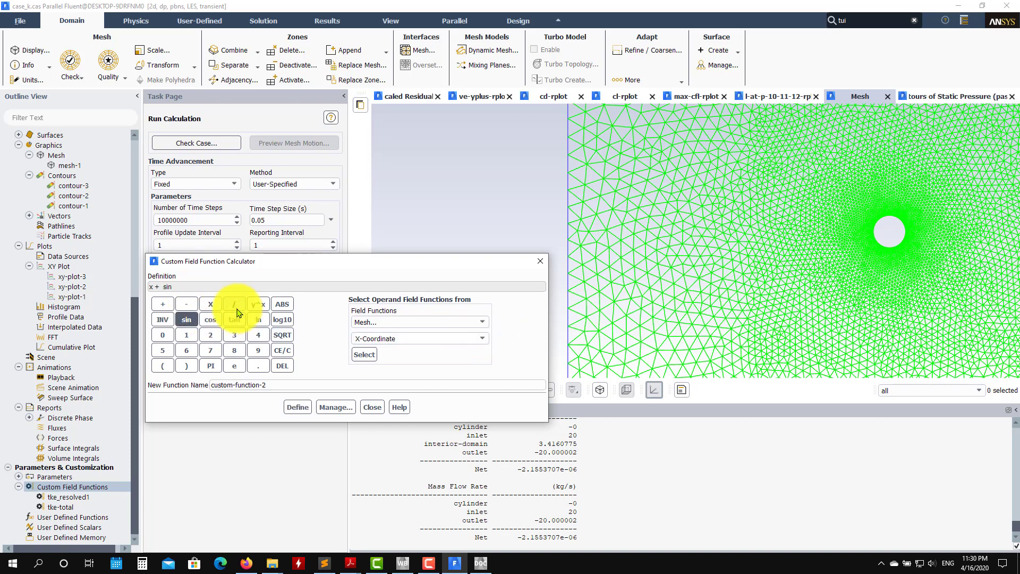
left_click(163, 366)
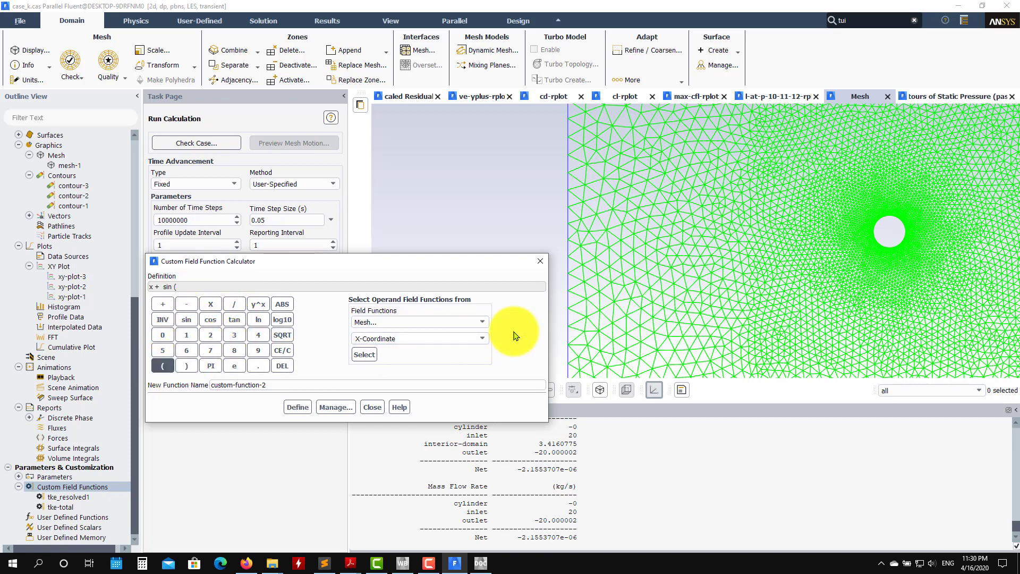
left_click(484, 322)
left_click(432, 335)
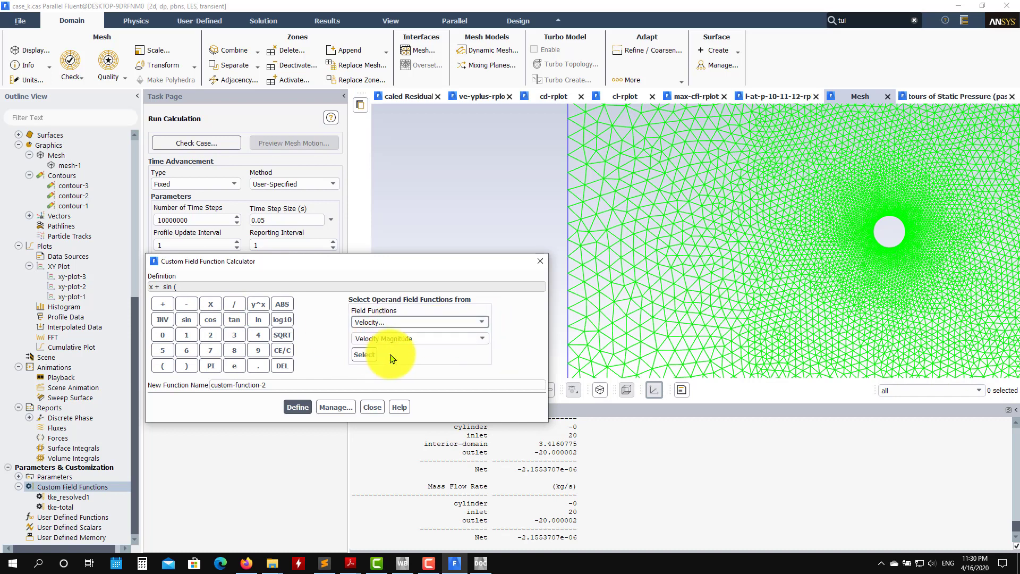
left_click(364, 355)
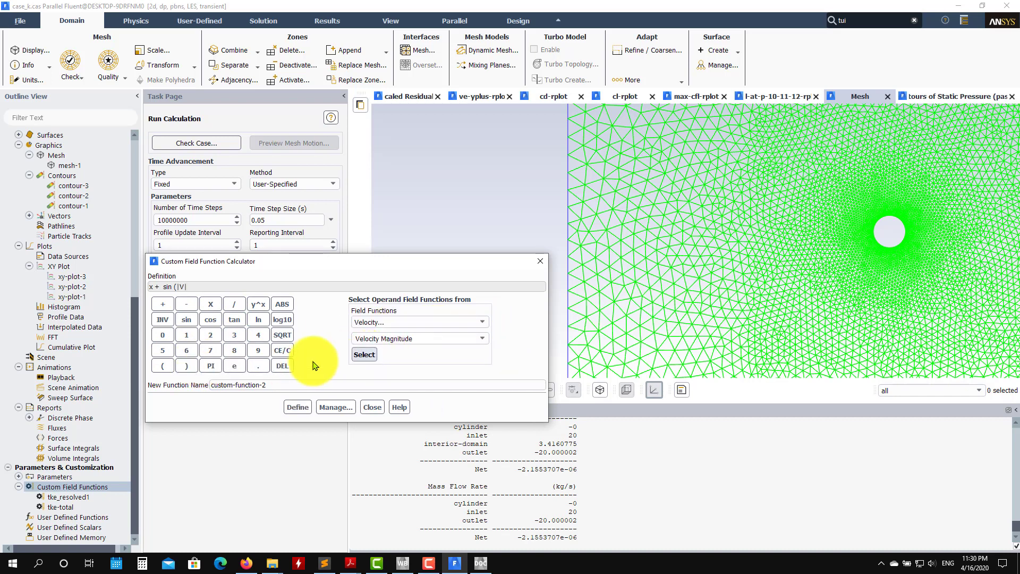
left_click(187, 365)
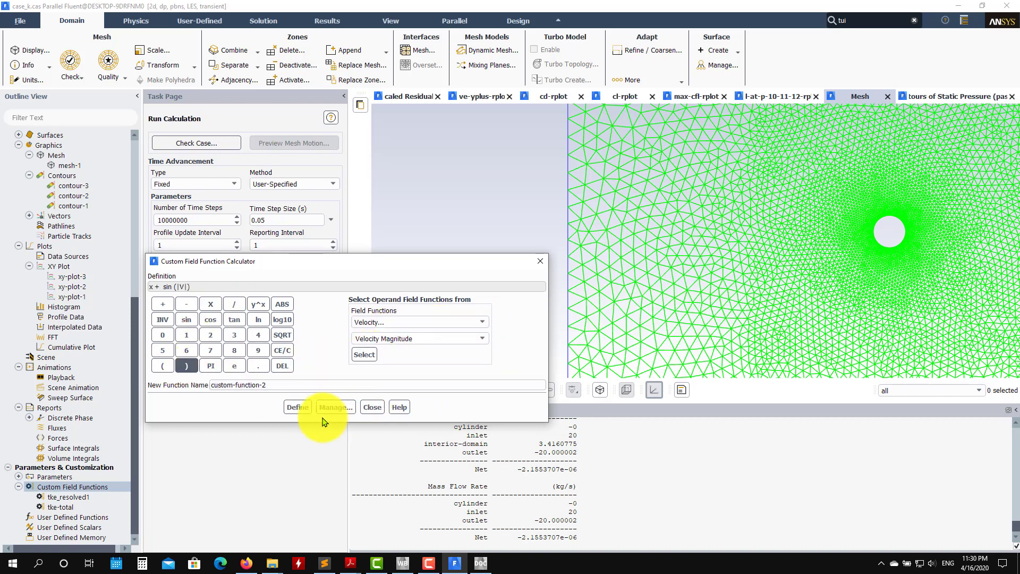
Name the new custom field function test2, define it, and close the calculator
left_click(285, 388)
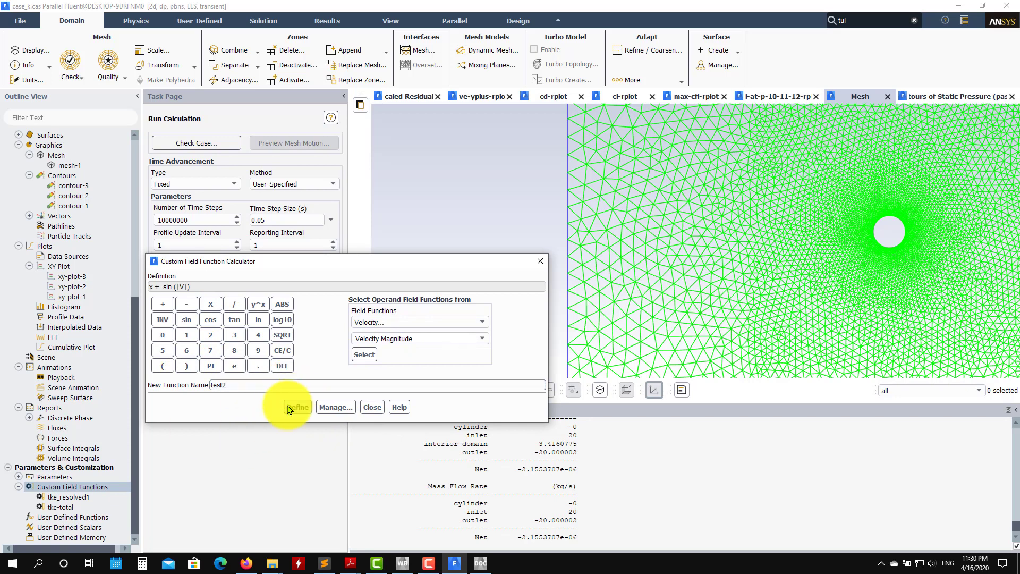
left_click(298, 407)
left_click(372, 407)
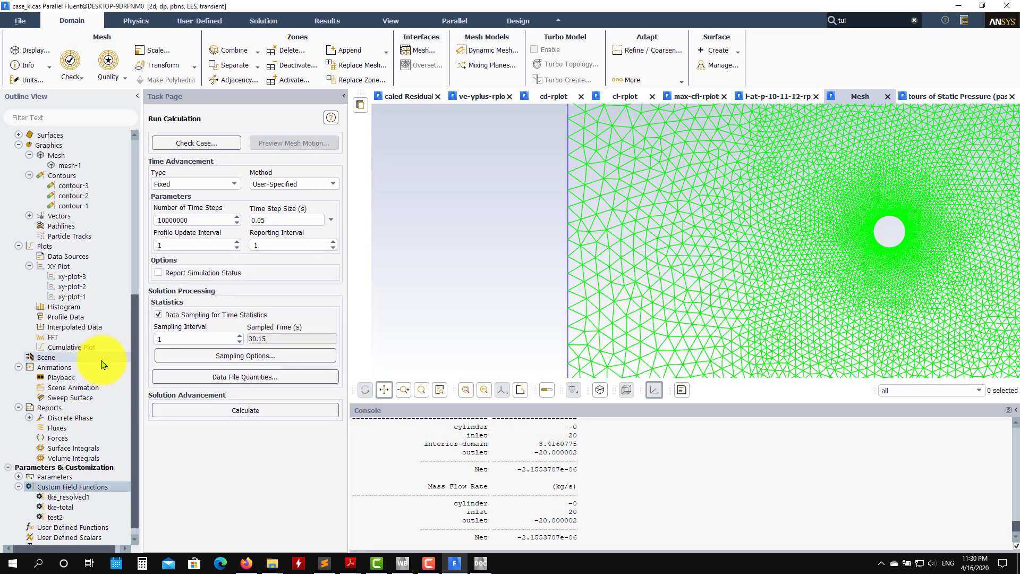
Set contour-3 to show the custom field function test2 and display it
scroll(102, 334, "up", 5)
double_click(86, 336)
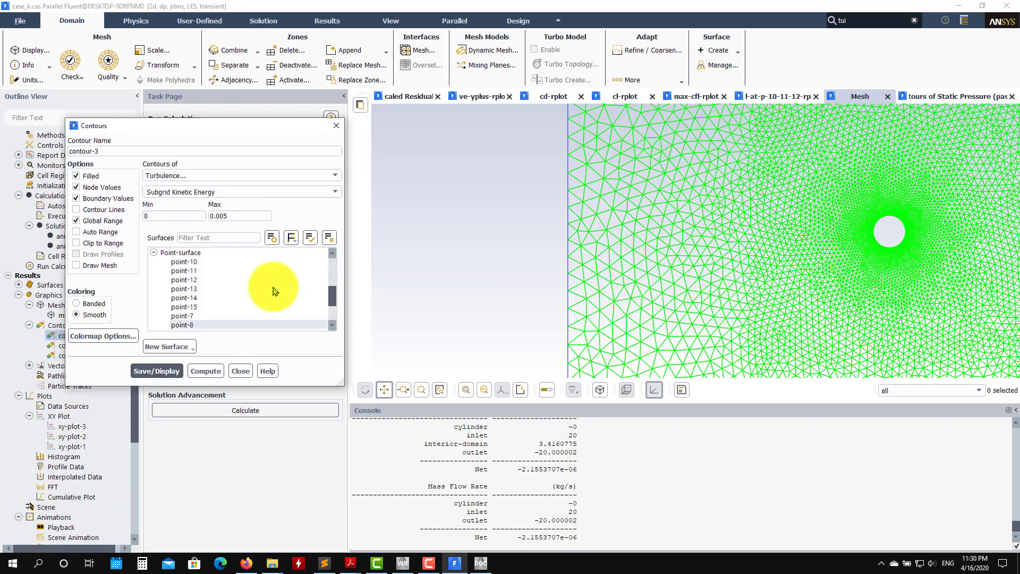
left_click(326, 176)
left_click(241, 186)
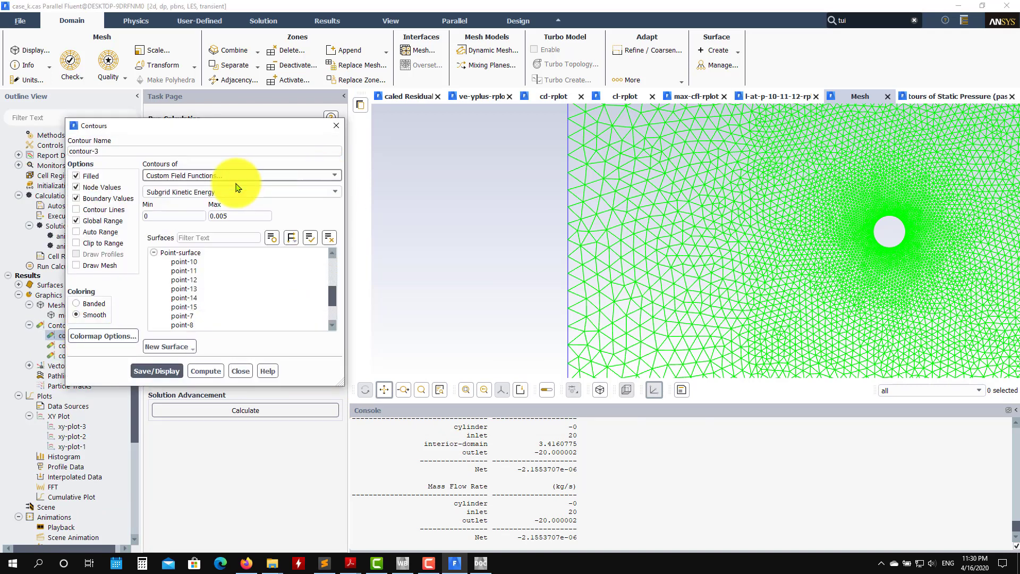
left_click(333, 193)
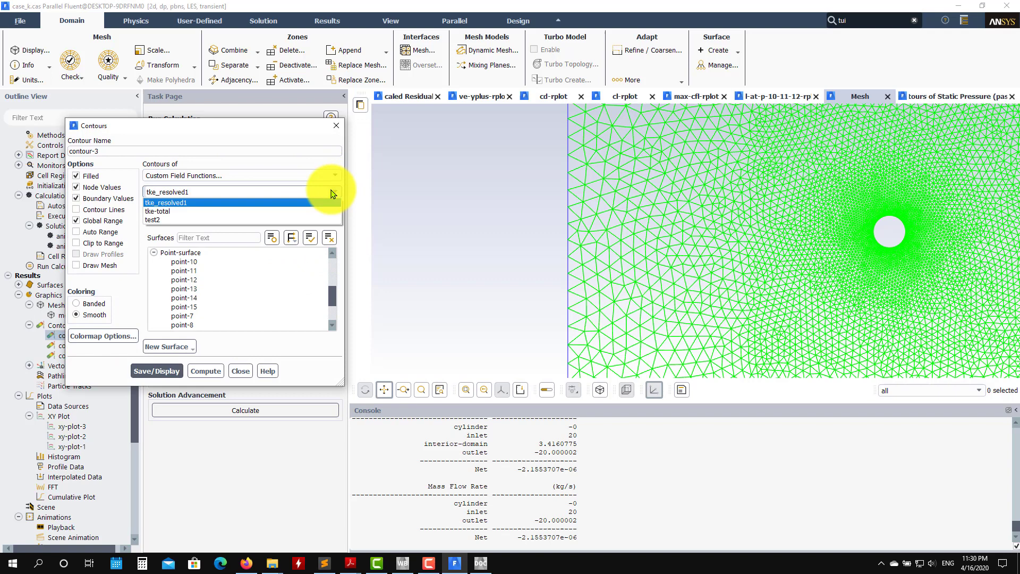
left_click(162, 220)
left_click(159, 371)
scroll(842, 291, "down", 5)
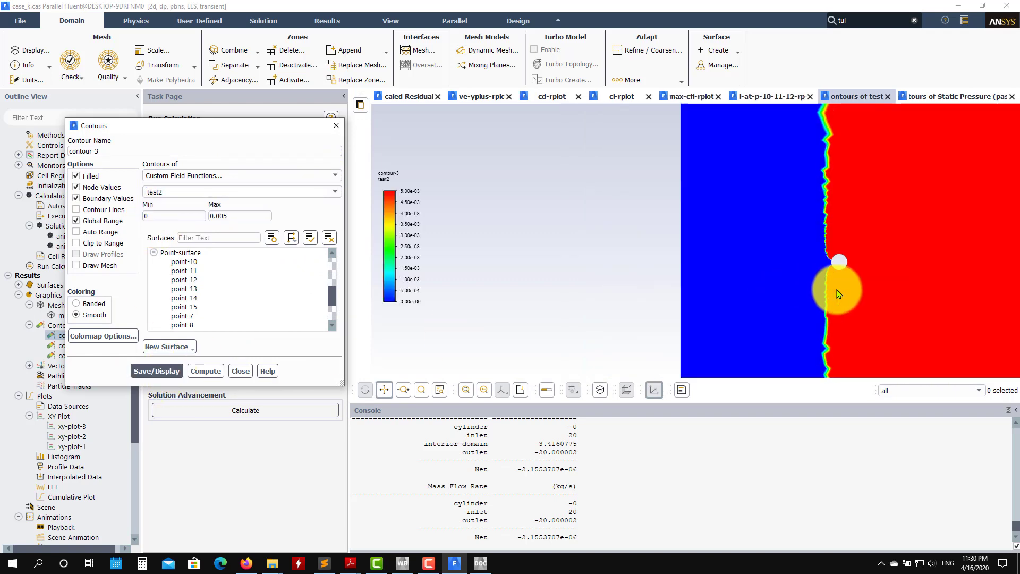
Enable Auto Range for contour-3, redisplay the test2 contours, and close the contour settings
scroll(897, 283, "up", 3)
left_click(76, 232)
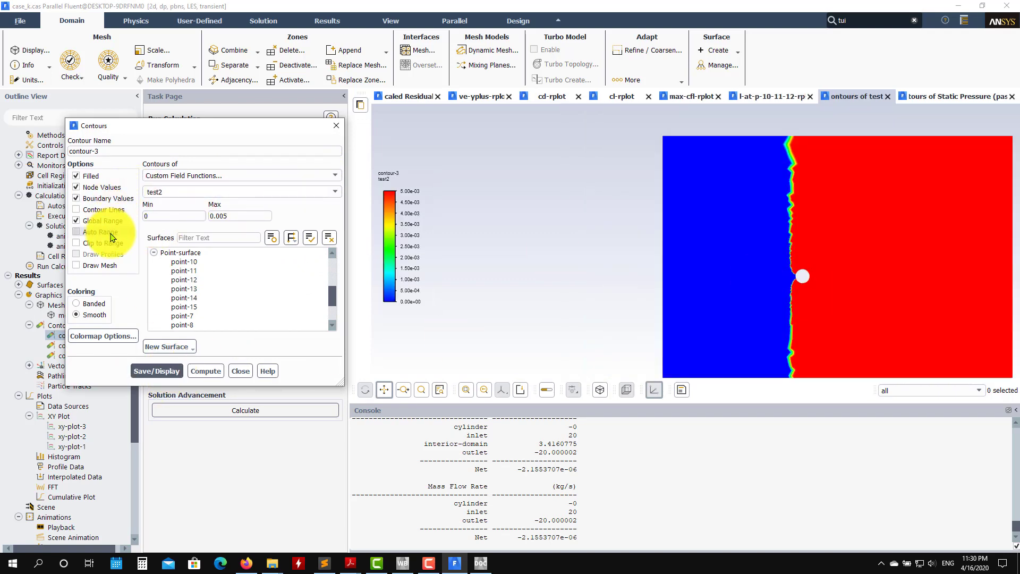
left_click(157, 369)
scroll(816, 269, "down", 3)
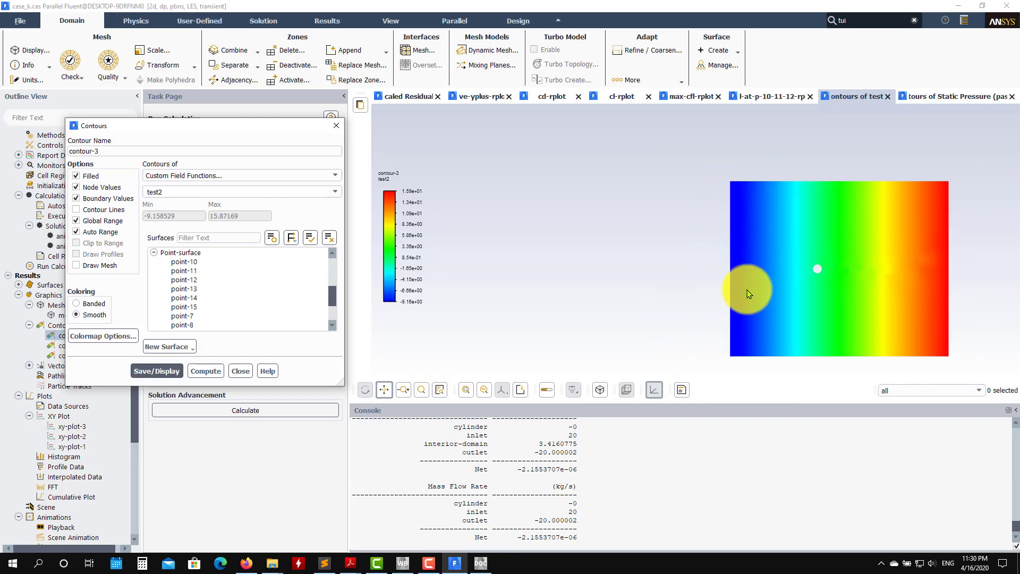
left_click(240, 371)
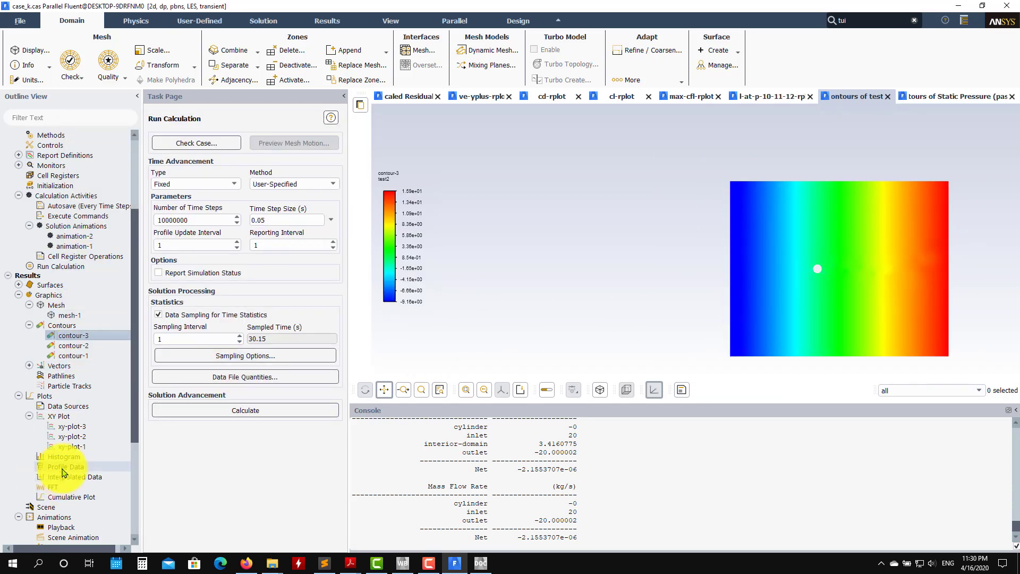
Examine the p10-tke-total report definition inside the p10-tke-total-rfile monitor, including its field variable, and cancel without changes
scroll(64, 478, "down", 5)
scroll(70, 499, "down", 1)
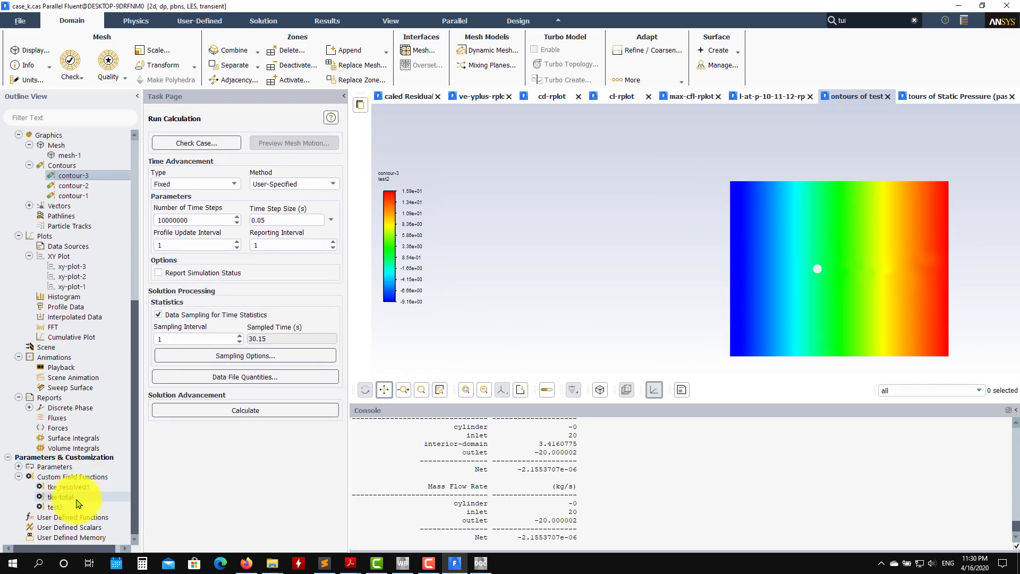
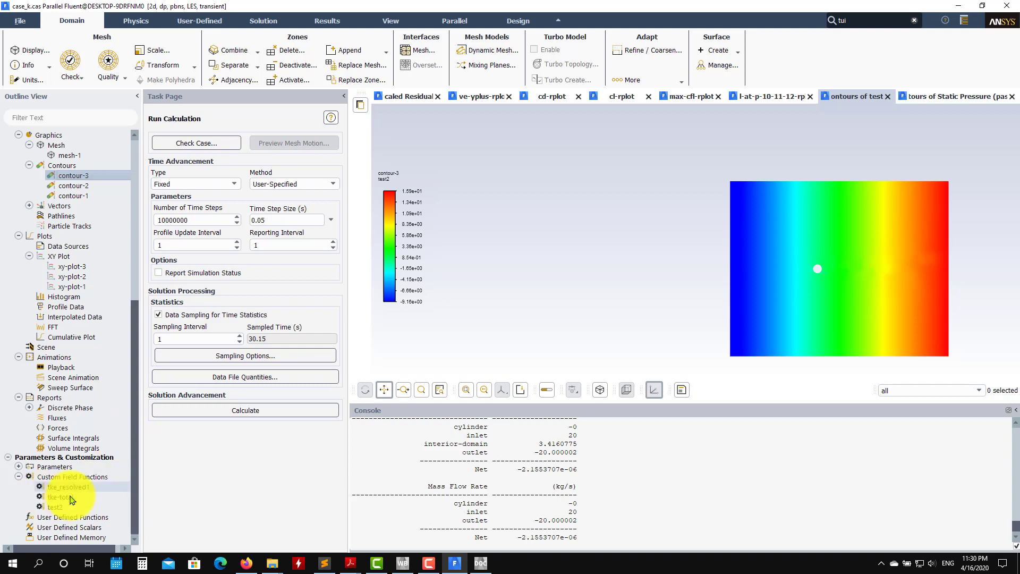
scroll(81, 310, "up", 9)
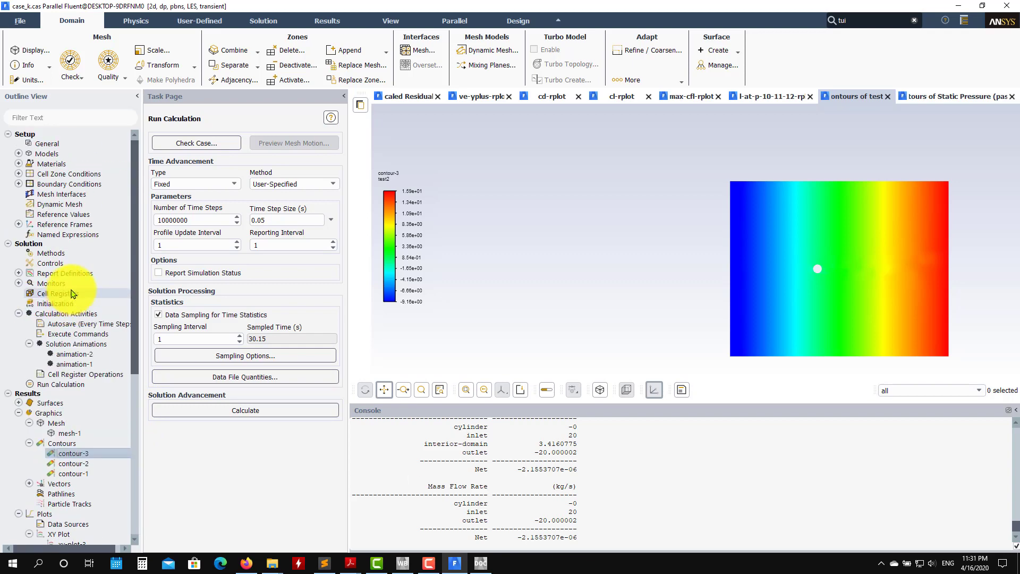
left_click(18, 284)
scroll(69, 334, "down", 4)
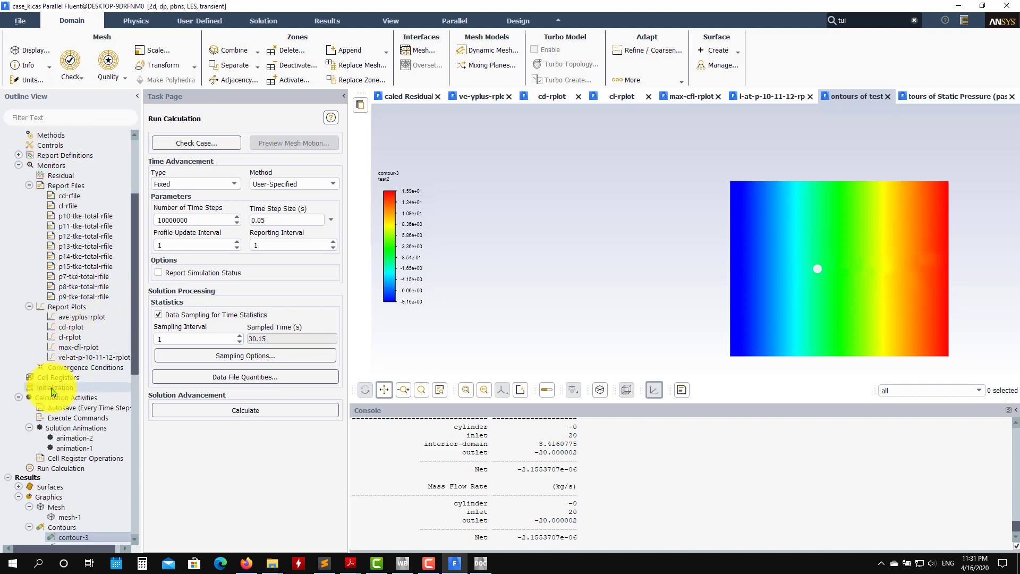
double_click(66, 216)
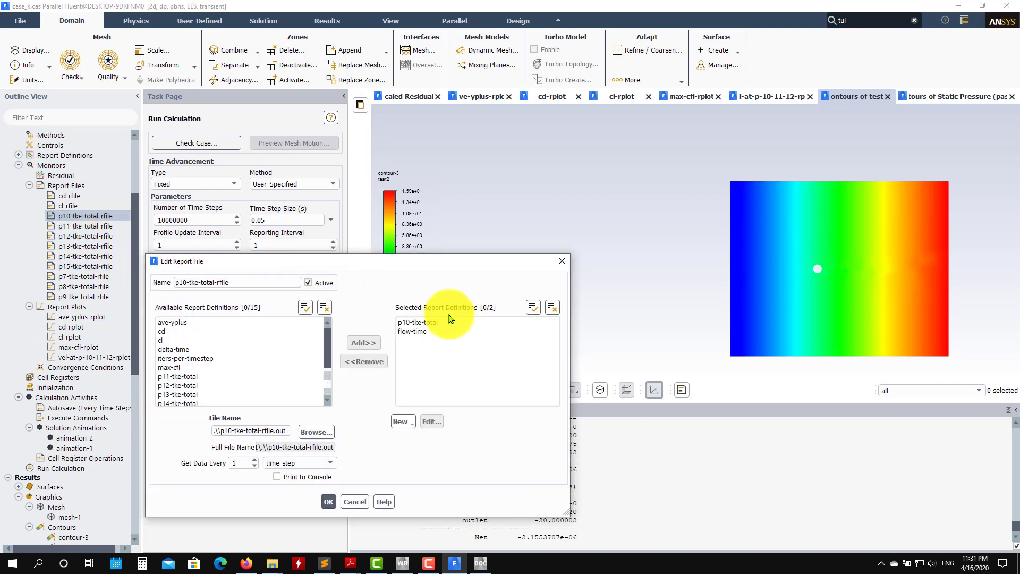
left_click(418, 323)
left_click(432, 422)
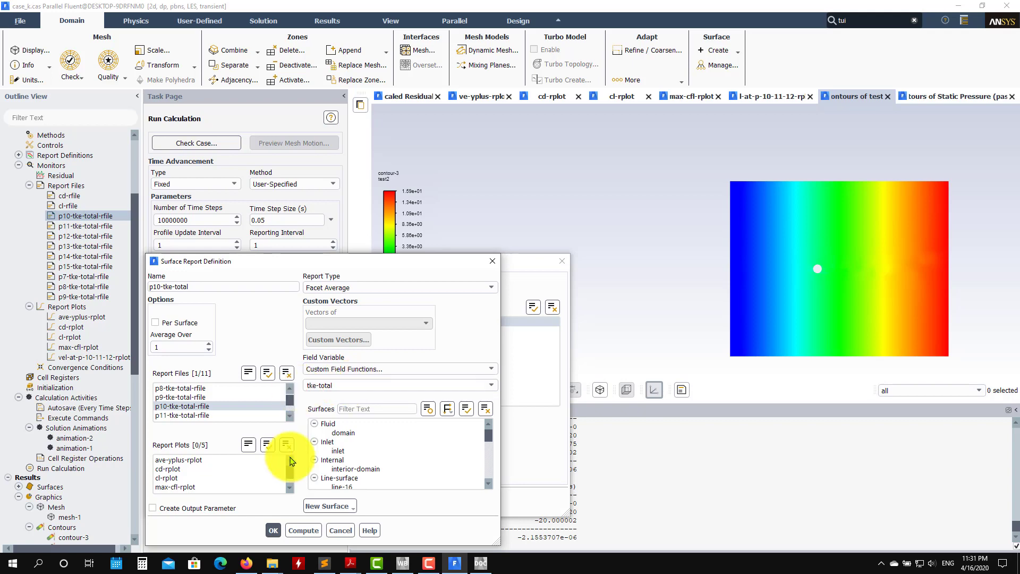
left_click(338, 530)
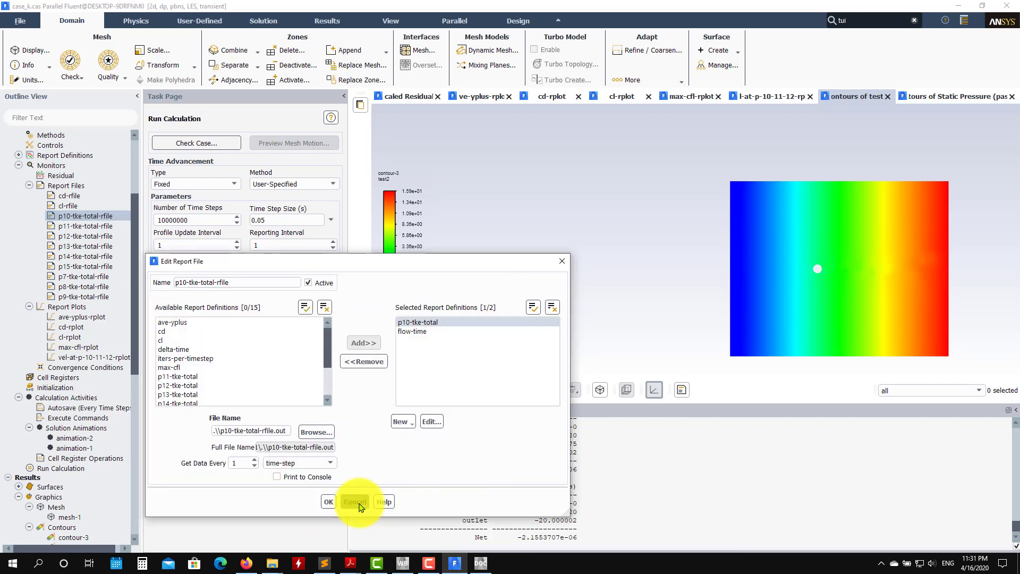
left_click(364, 502)
Open the Fourier Transform (FFT) settings under the result plots and move the dialog clear of the graphics area
left_click_drag(132, 275, 134, 448)
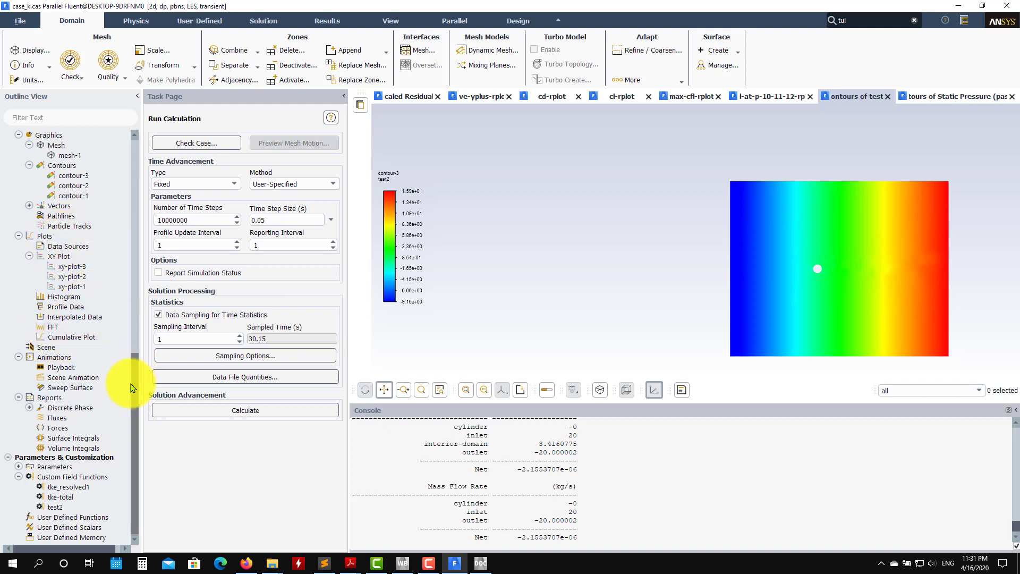
scroll(136, 332, "up", 3)
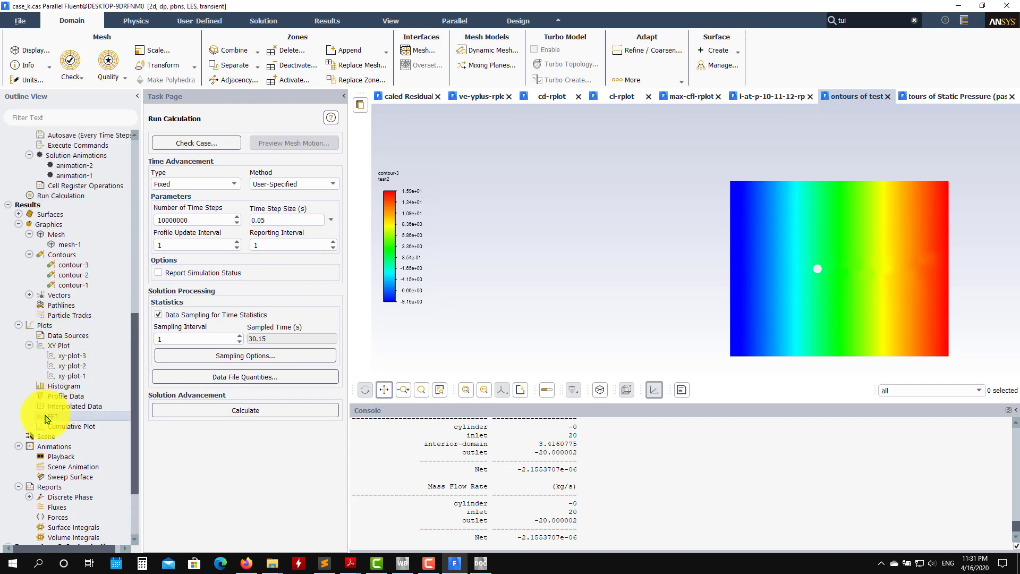
double_click(46, 418)
left_click_drag(279, 268, 207, 139)
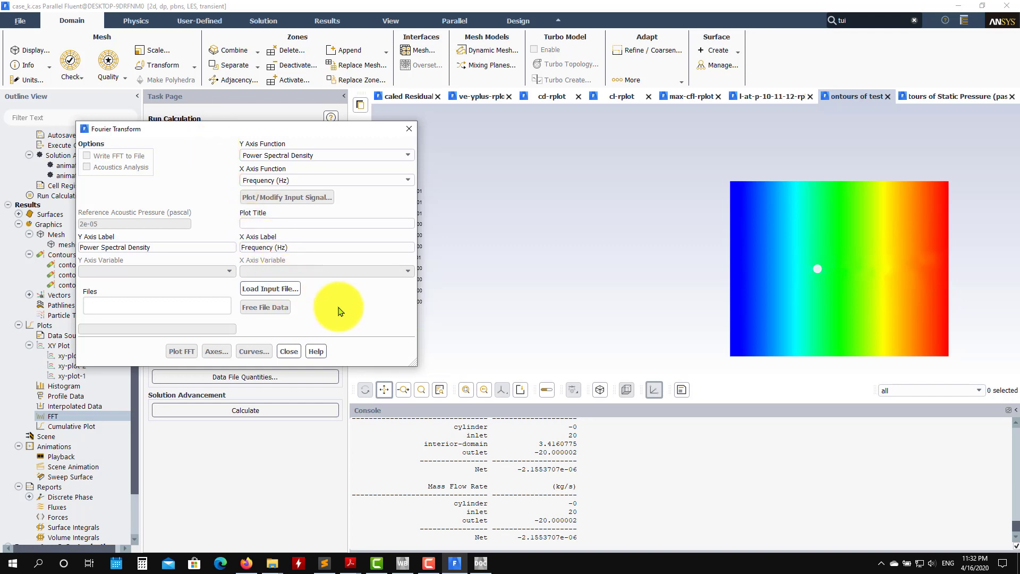
Switch to File Explorer, open case2's nita1 folder, inspect p7-tke-total-rfile.out in Sublime Text, and close the file
left_click(273, 563)
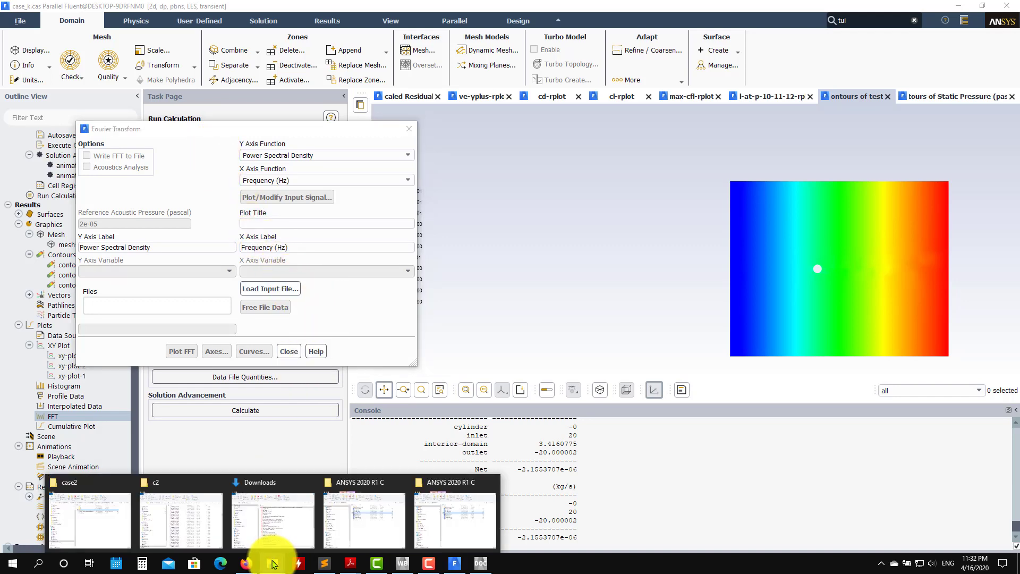
left_click(113, 519)
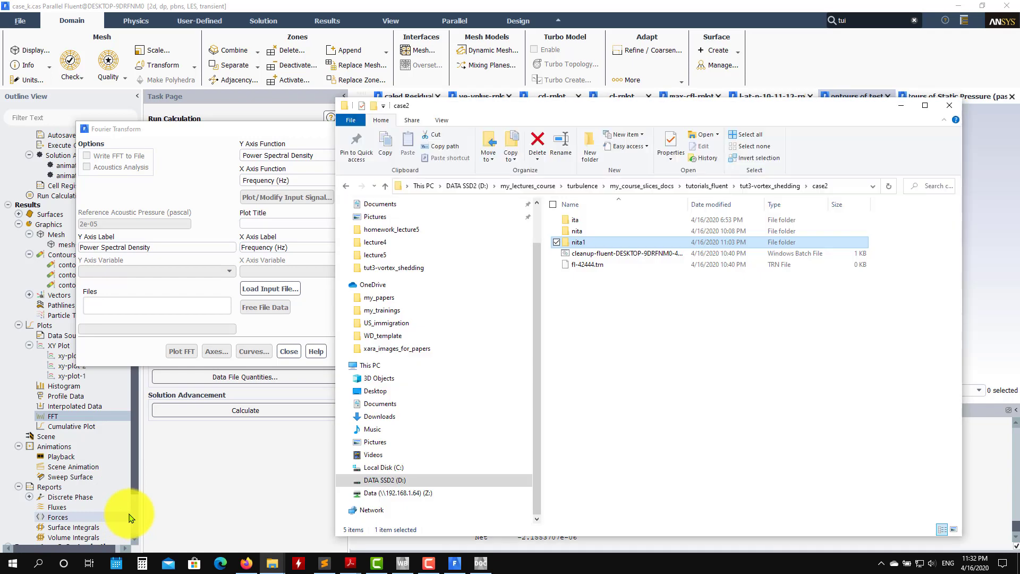
double_click(591, 242)
left_click(611, 264)
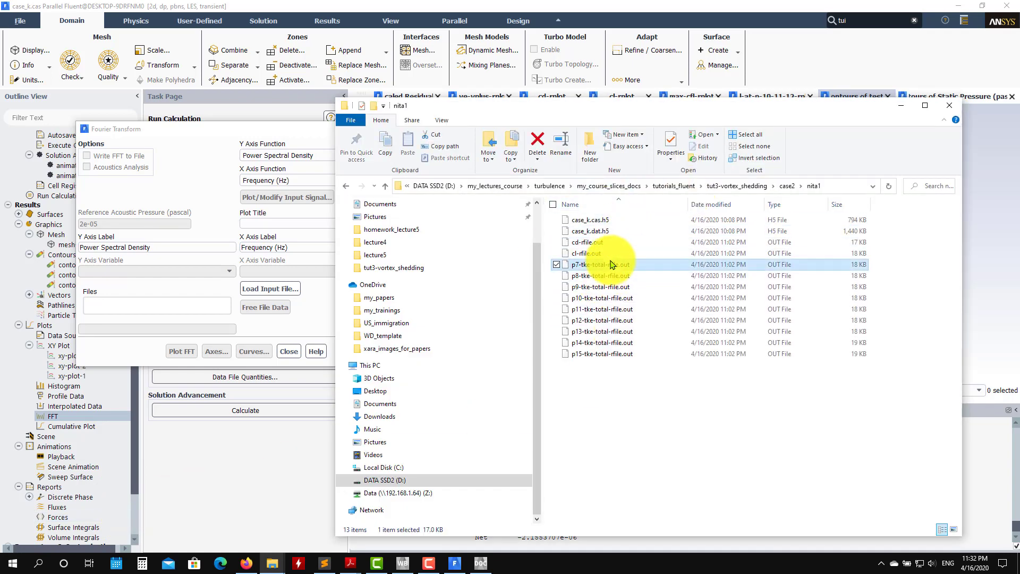
right_click(611, 264)
left_click(686, 280)
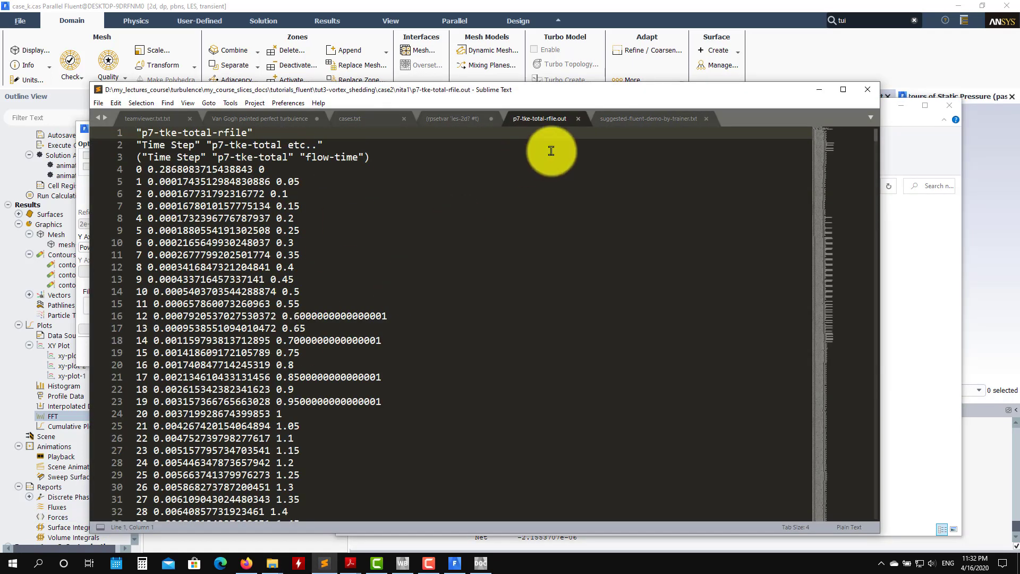
left_click(578, 119)
left_click(818, 89)
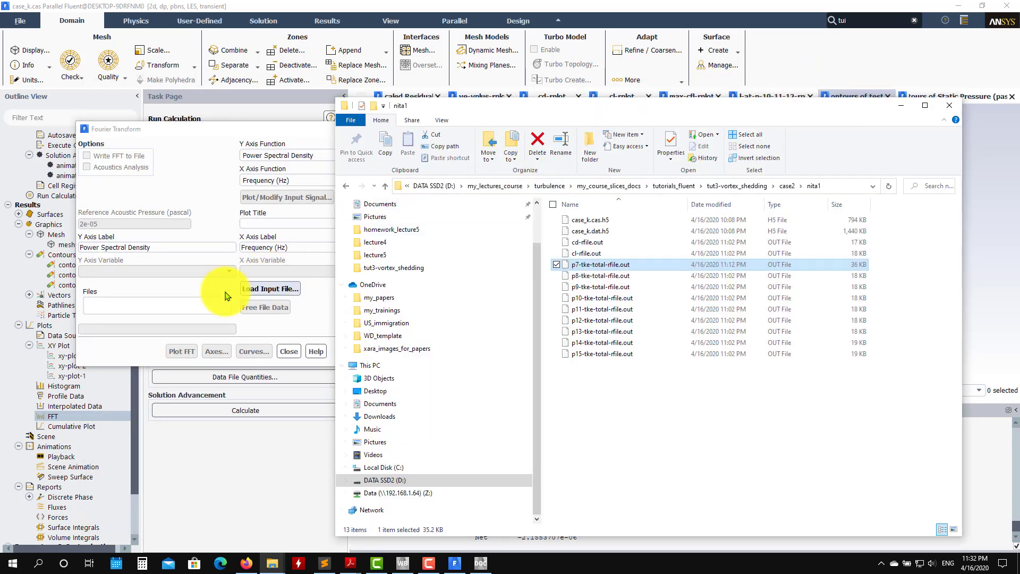
Return to Fluent and load p13-tke-total-rfile.out as the Fourier Transform input signal
left_click(113, 351)
left_click(279, 291)
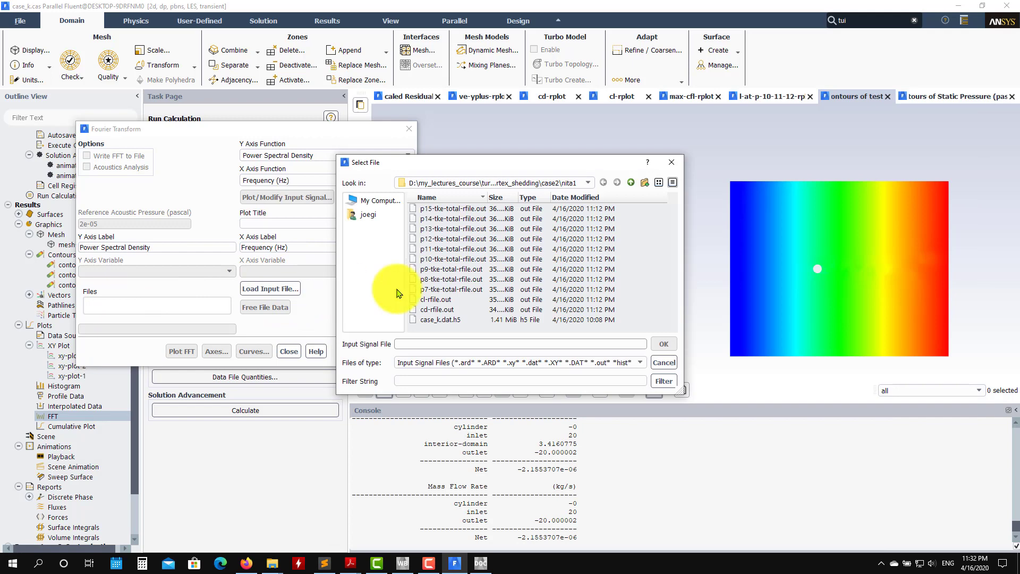
left_click(461, 234)
left_click(663, 344)
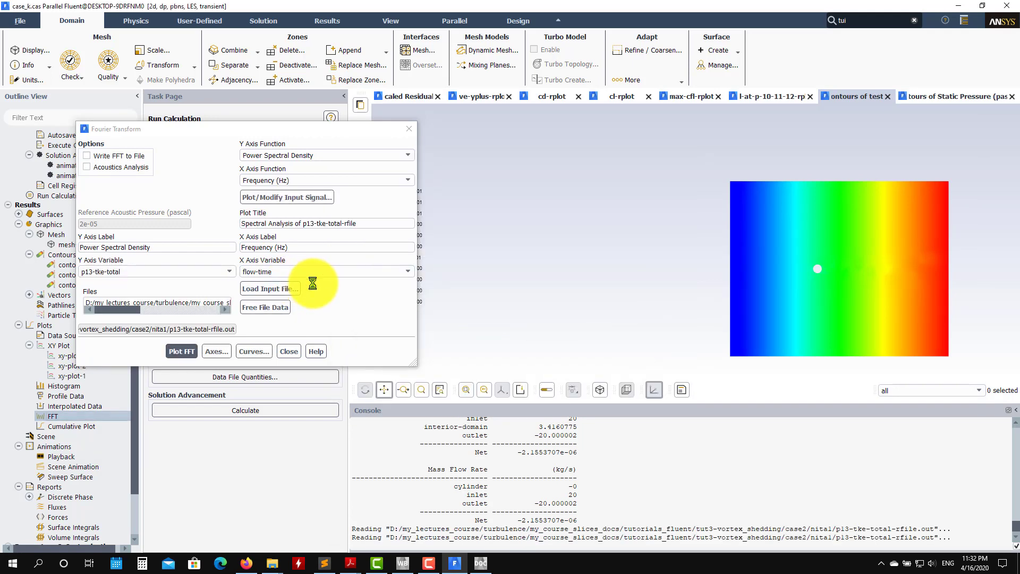
Plot the p13-tke-total input signal against flow-time, check its X-axis settings, and plot its power spectral density over frequency
left_click(277, 200)
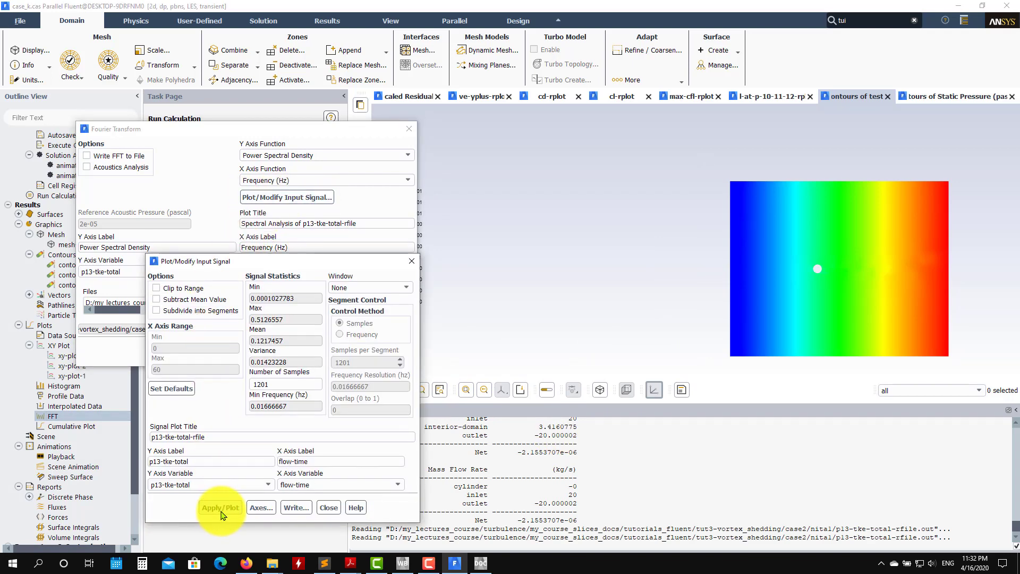
left_click(221, 508)
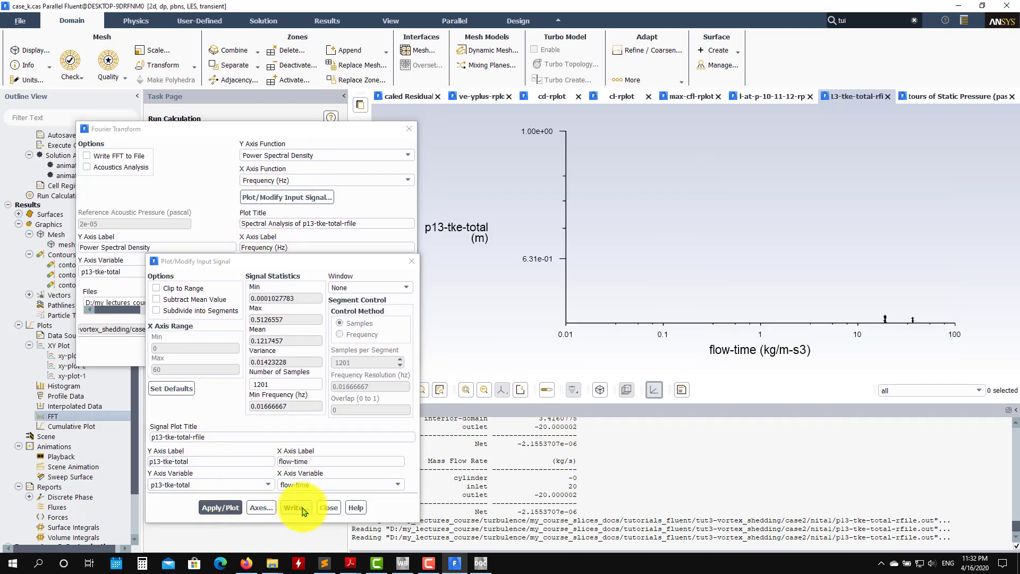
left_click(269, 510)
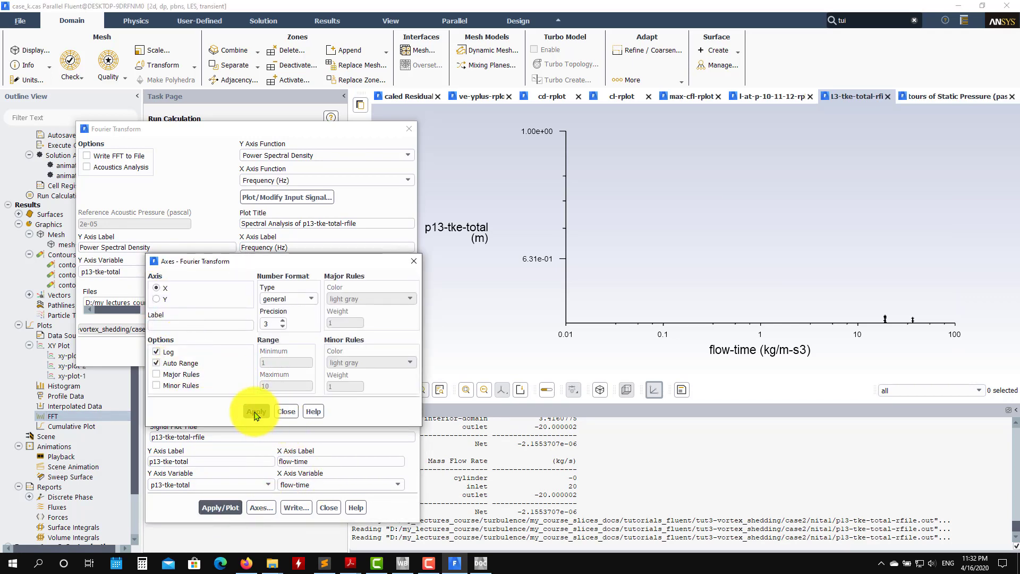
left_click(284, 413)
left_click(220, 507)
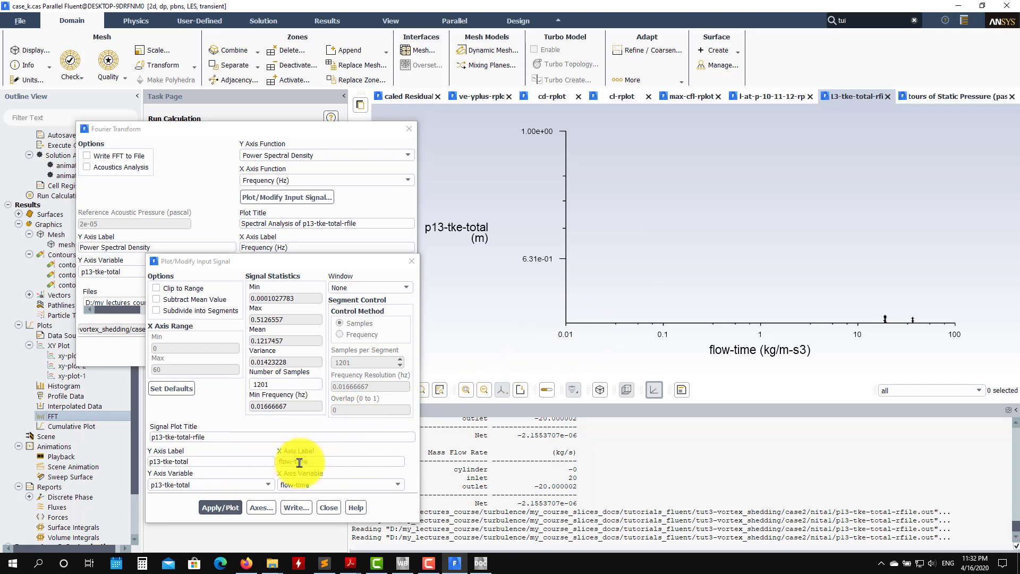
mouse_move(272, 261)
left_mouse_down()
mouse_move(327, 190)
mouse_move(305, 130)
mouse_move(473, 123)
left_mouse_up()
left_click(181, 351)
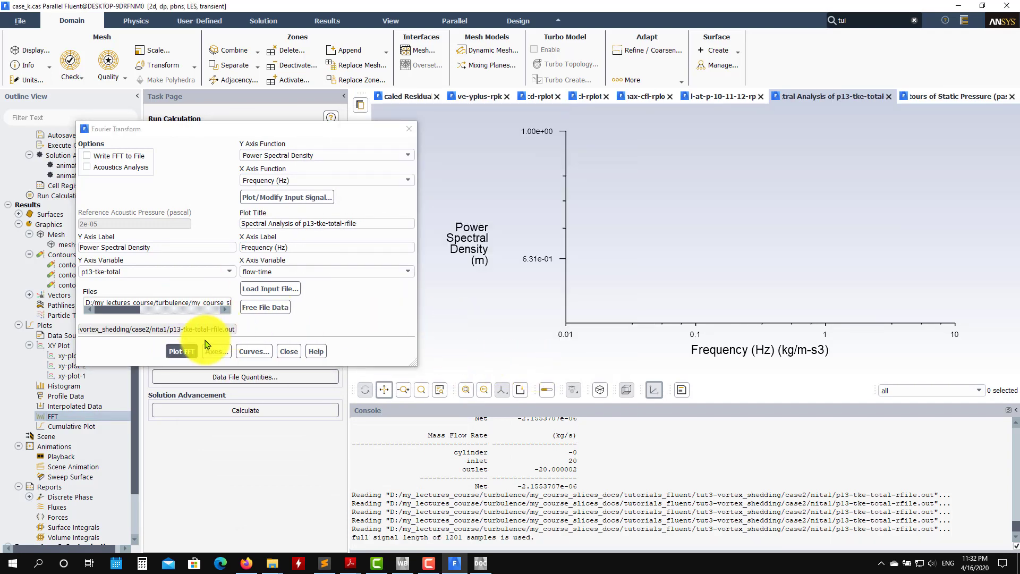
Turn on the automatic range for the input signal's Y axis and replot p13-tke-total against flow-time
left_click(295, 197)
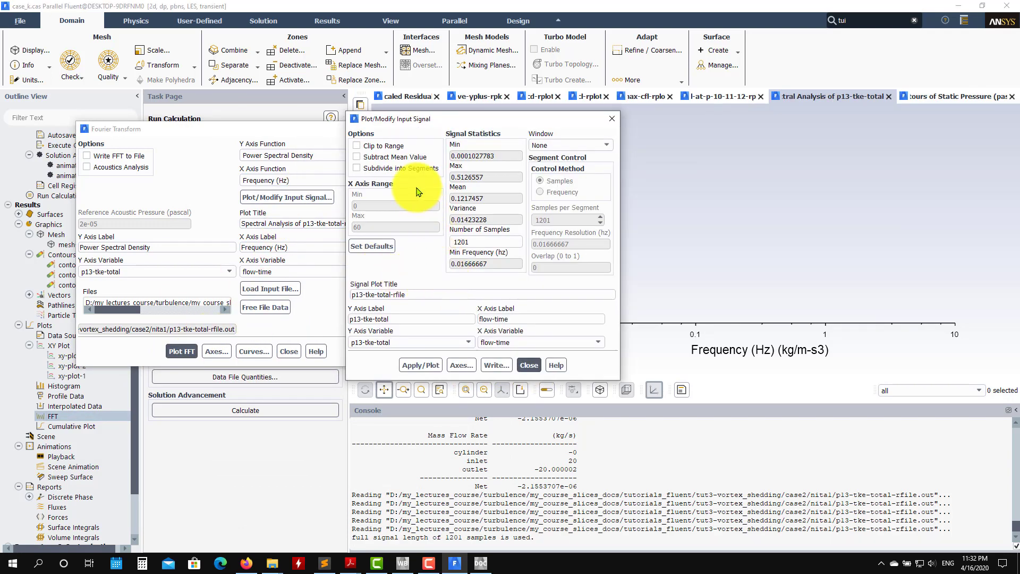
left_click(421, 365)
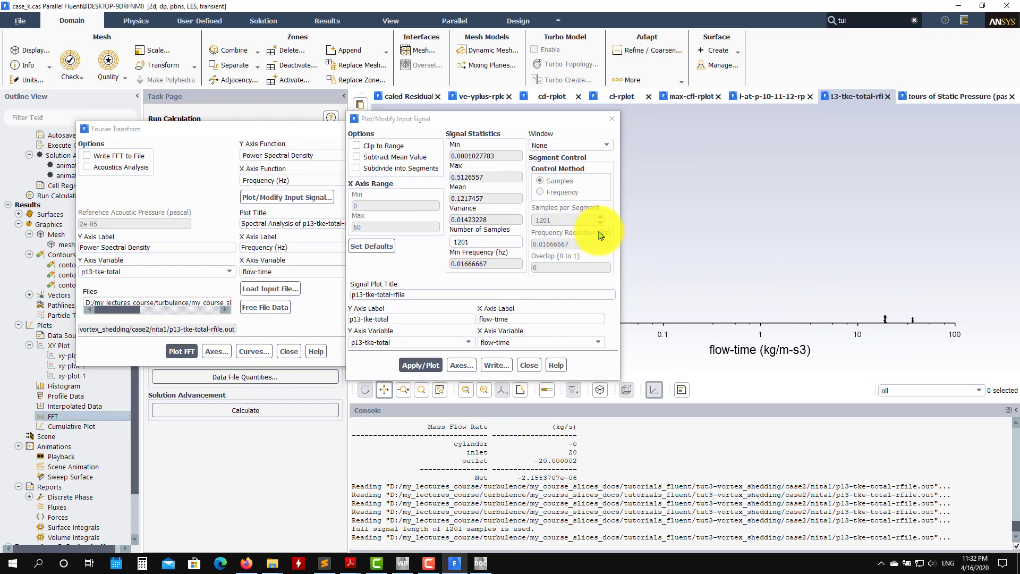
left_click(460, 365)
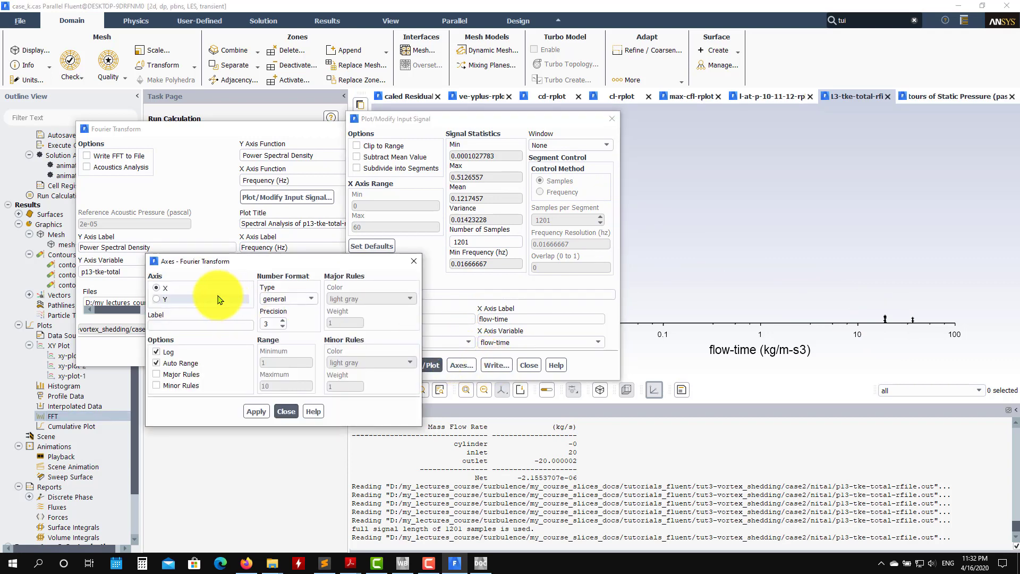
left_click(160, 299)
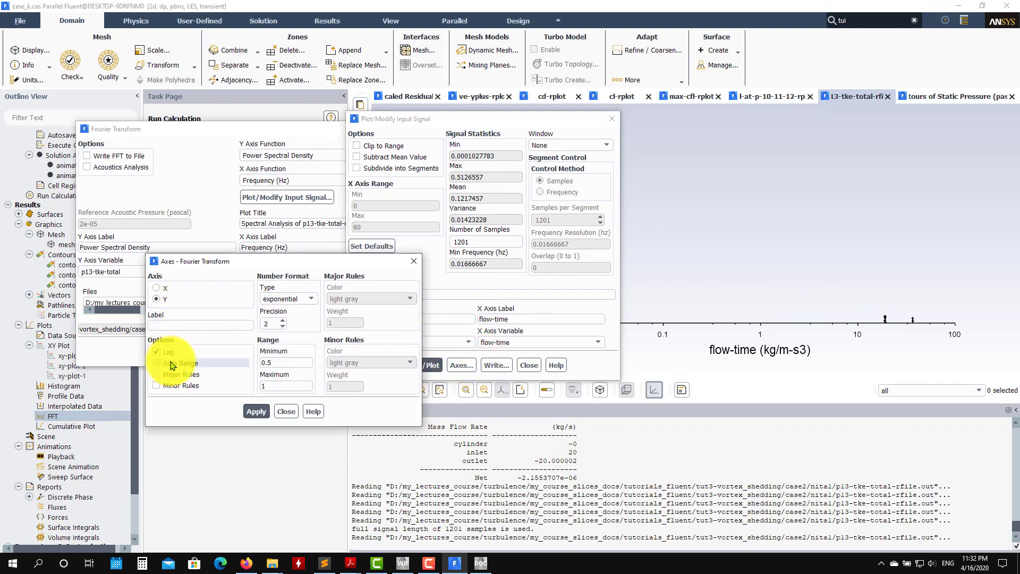
left_click(256, 411)
left_click(285, 411)
left_click(424, 366)
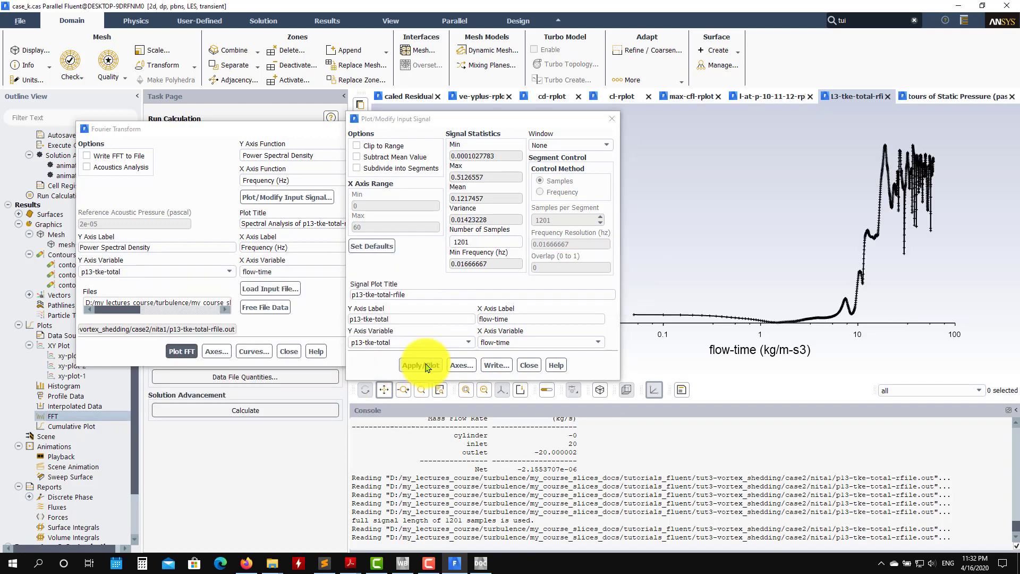
left_click_drag(591, 121, 399, 178)
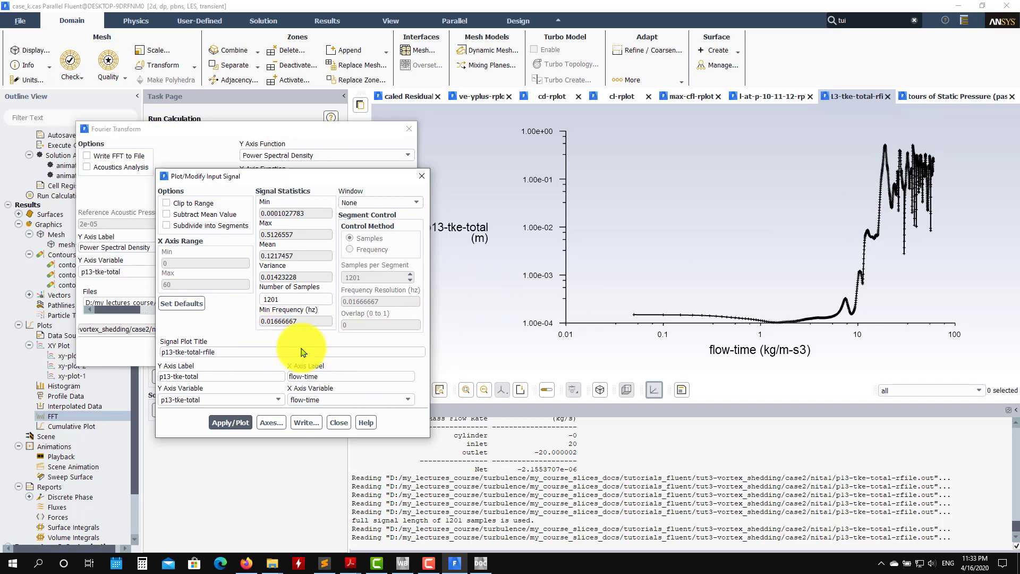
Turn off the logarithmic scale on the input signal's Y axis and replot p13-tke-total against flow-time
left_click(271, 423)
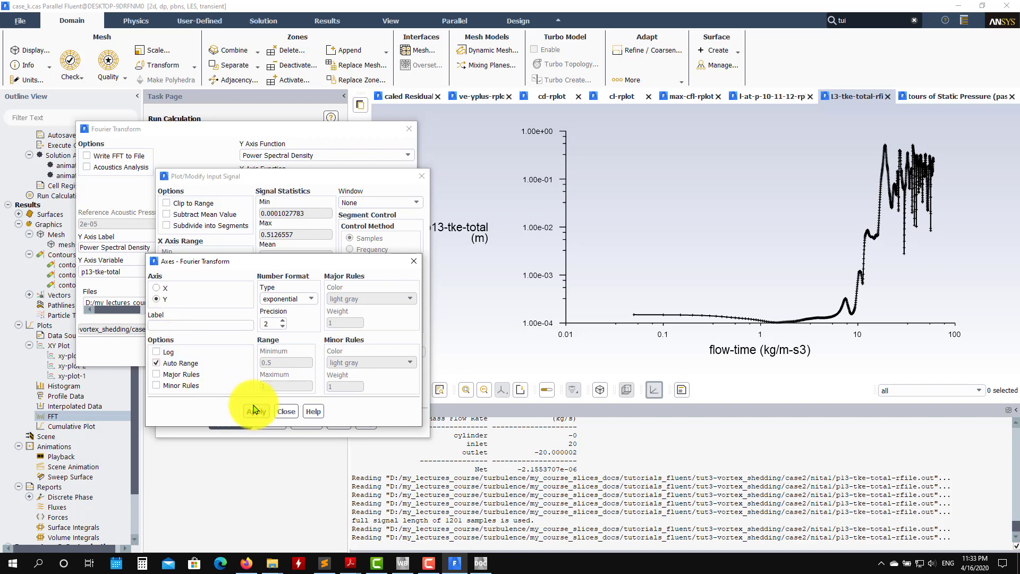
left_click(163, 288)
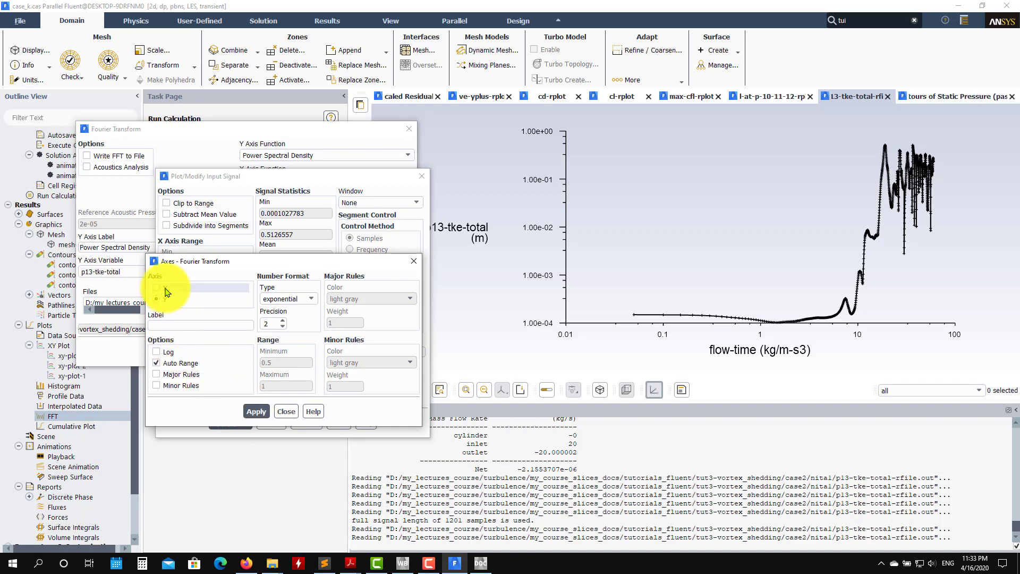
left_click(256, 411)
left_click(286, 411)
left_click(227, 422)
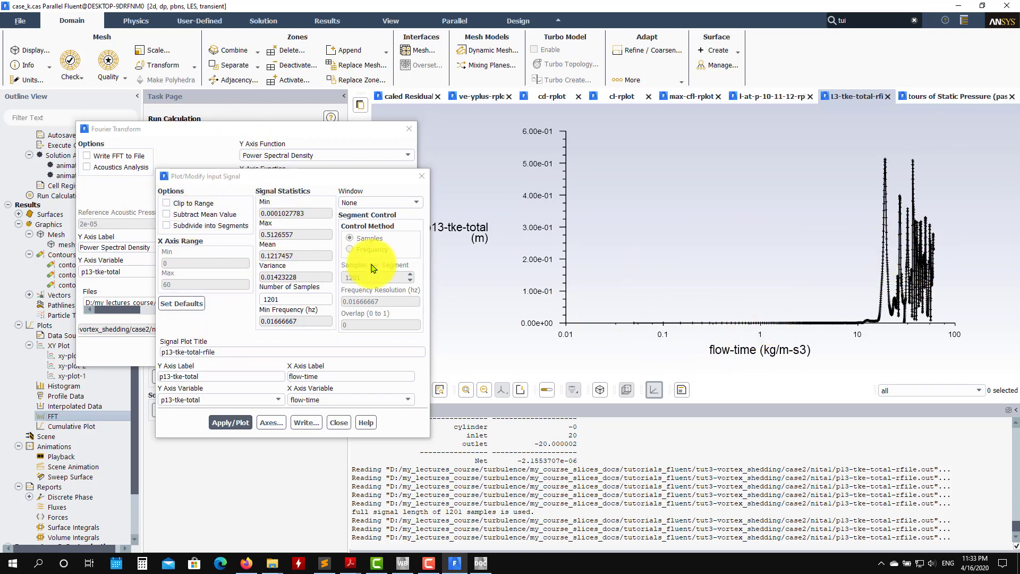
Clip the p13-tke-total input signal to an X-axis range starting at 30 and replot it
left_click(167, 203)
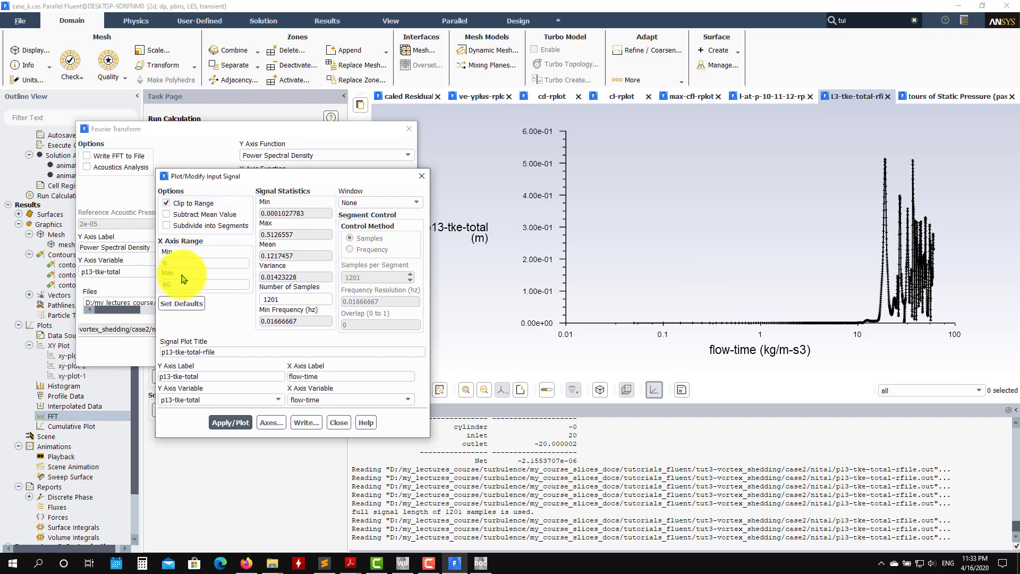
double_click(205, 263)
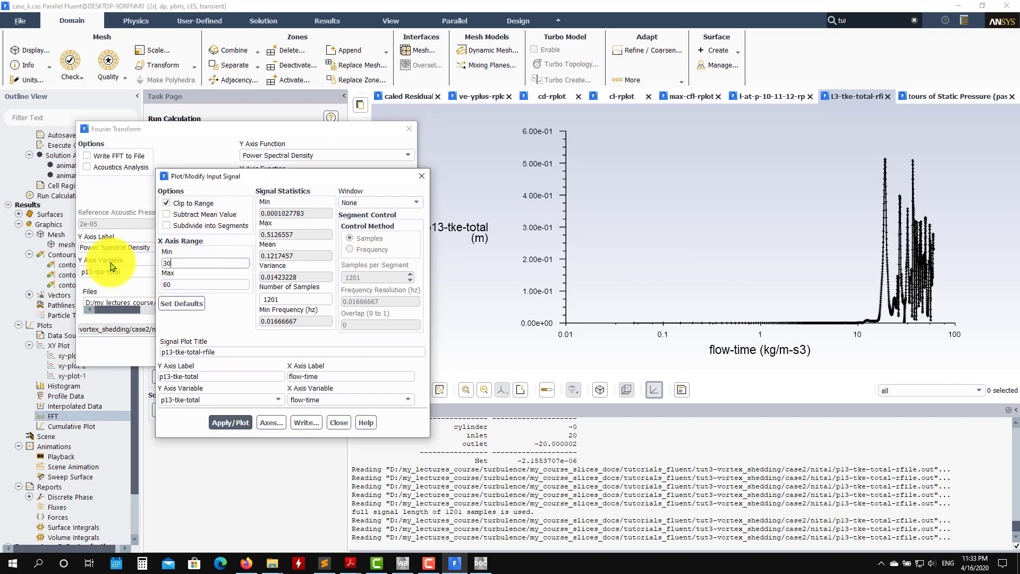
left_click(230, 422)
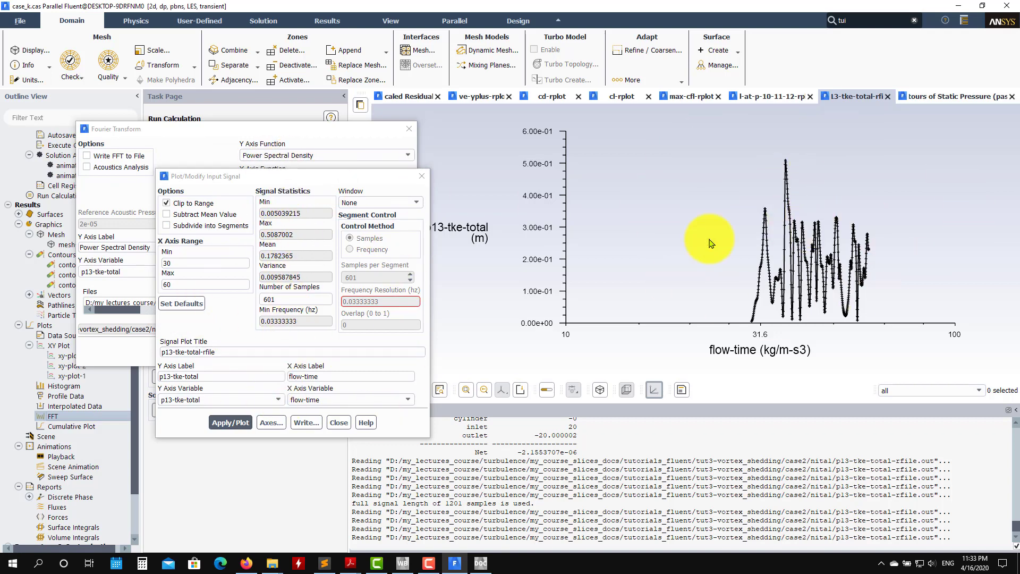
Close the input signal settings, enlarge the Fourier Transform dialog, and plot the clipped signal's power spectral density
left_click(335, 426)
left_click_drag(415, 361, 467, 435)
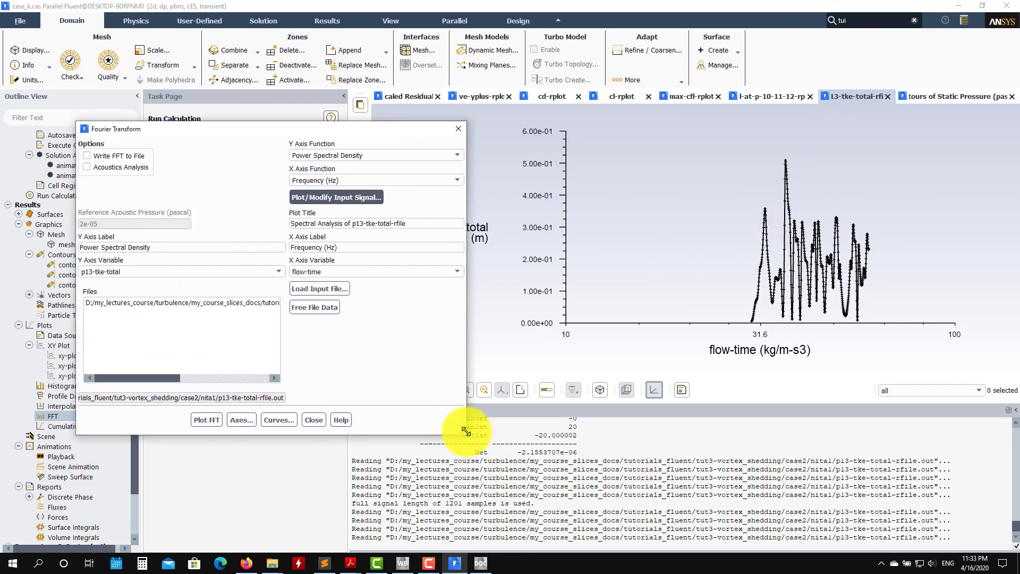
left_click(206, 421)
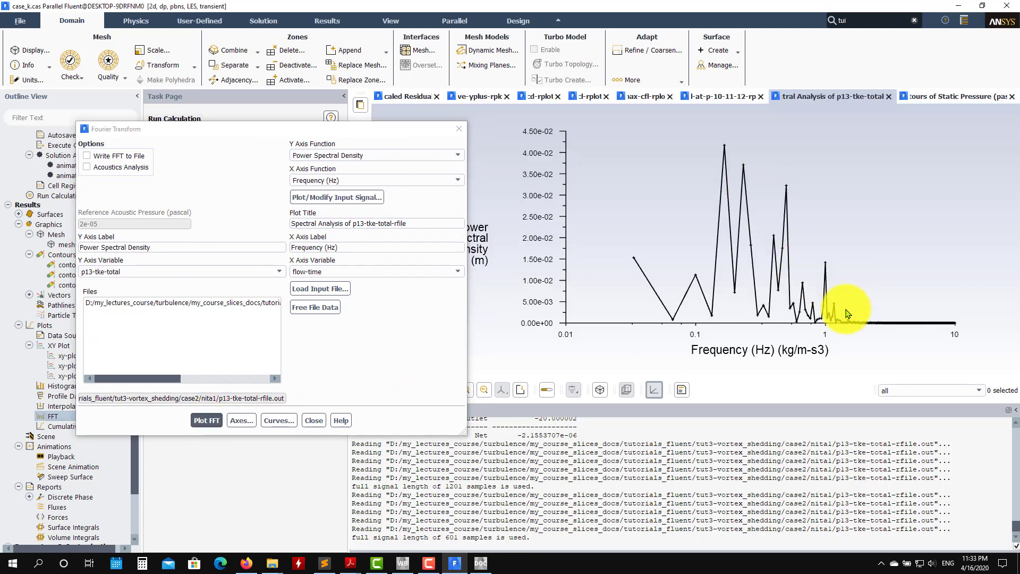
Turn on the logarithmic scale for the spectral plot's Y axis and replot the FFT
left_click(242, 420)
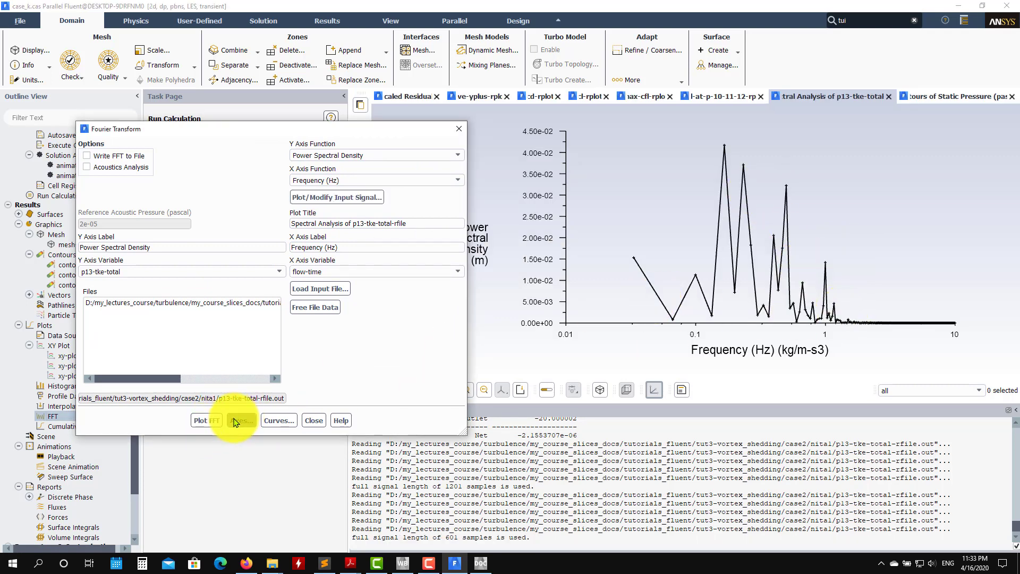
left_click(156, 299)
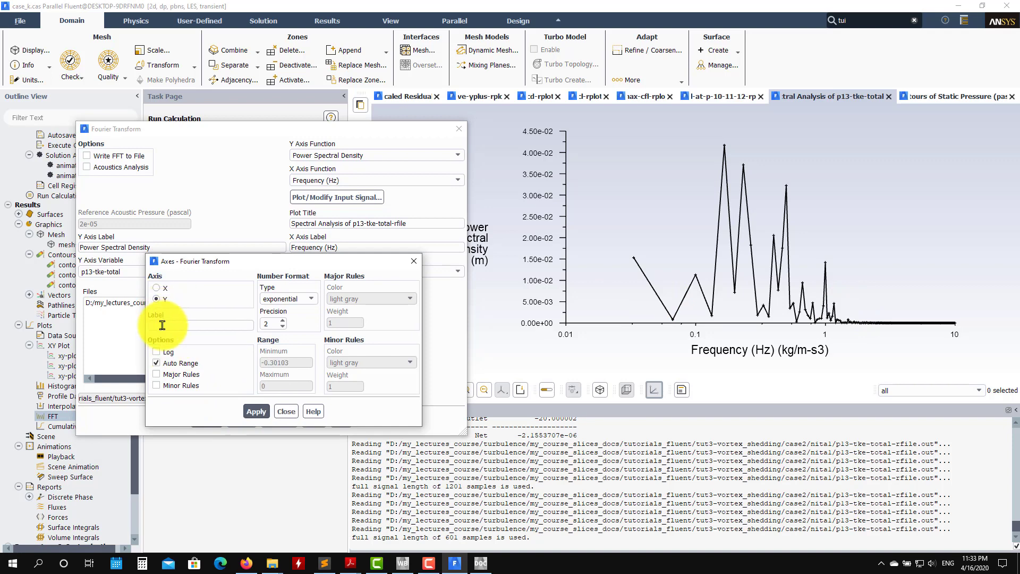
left_click(287, 412)
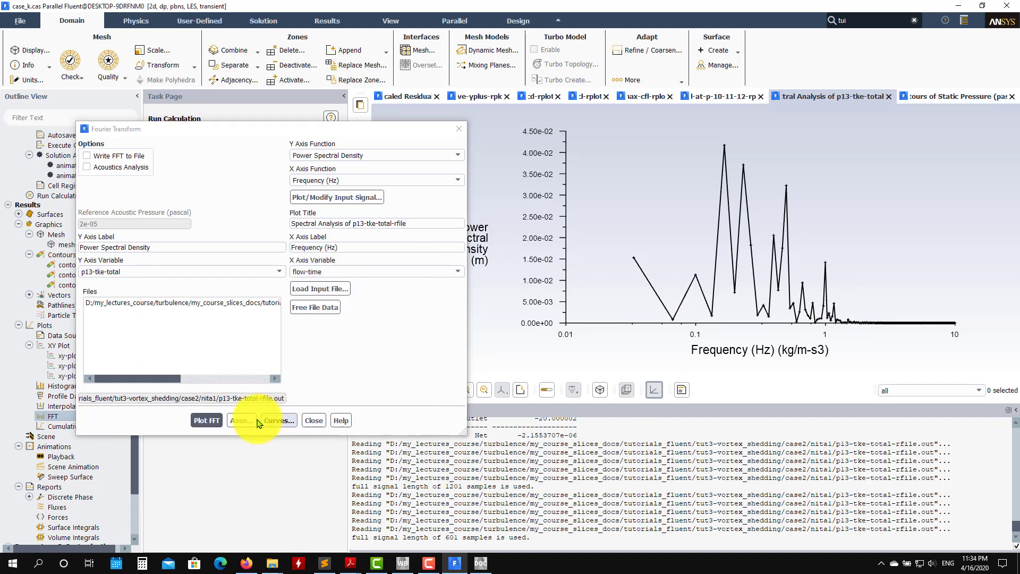
left_click(208, 421)
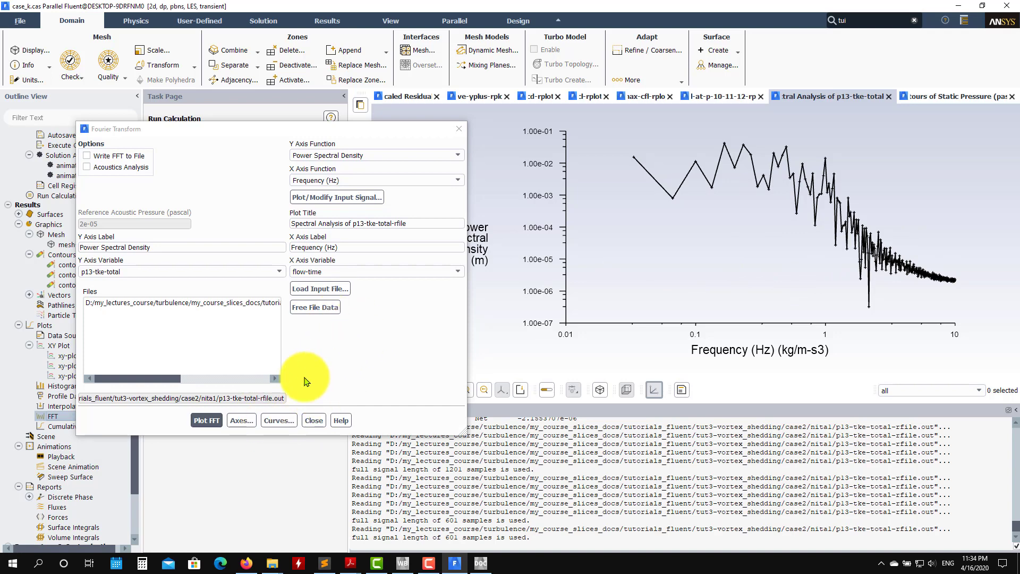
left_click(136, 155)
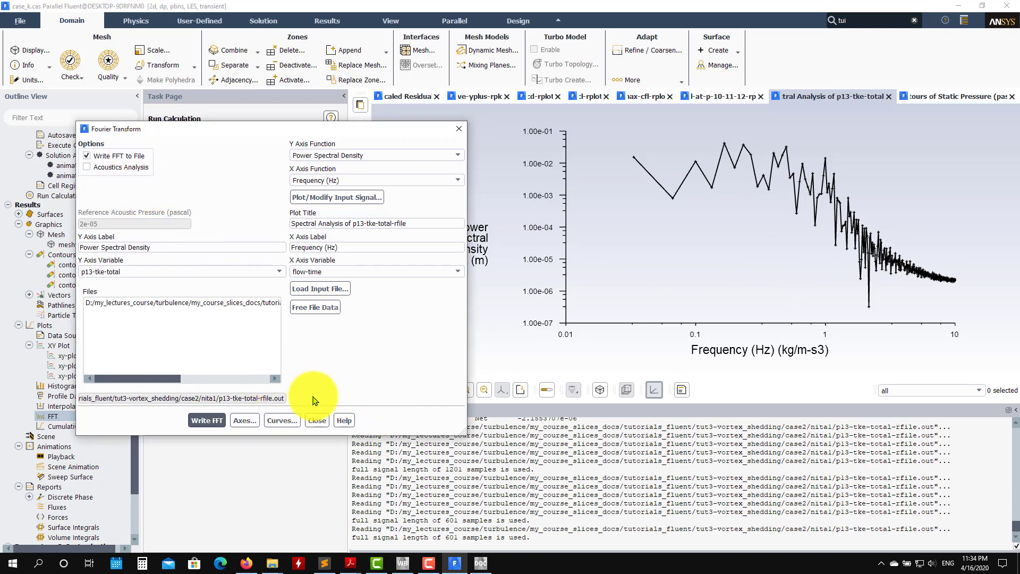
left_click(203, 420)
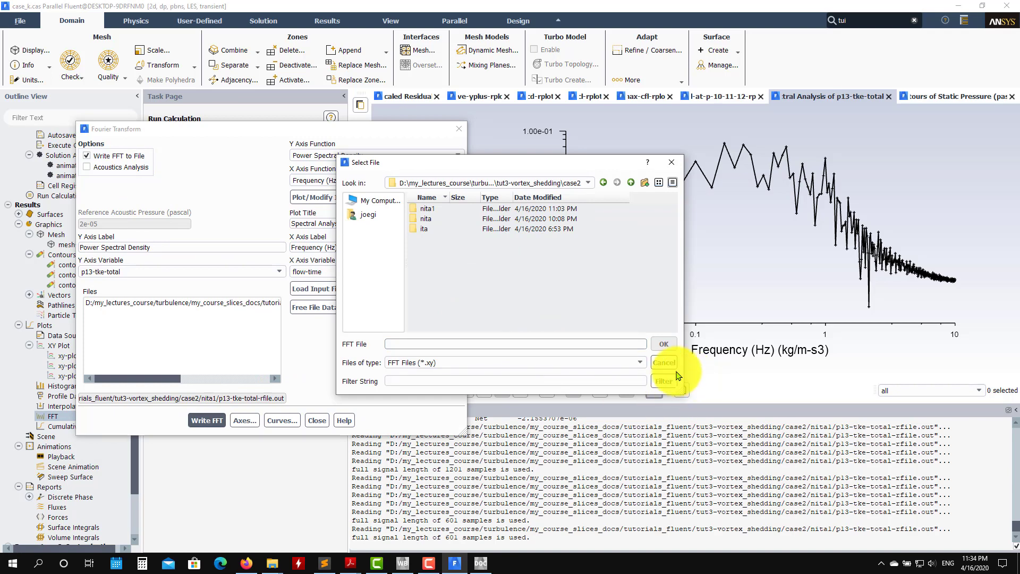
left_click(662, 362)
left_click(136, 156)
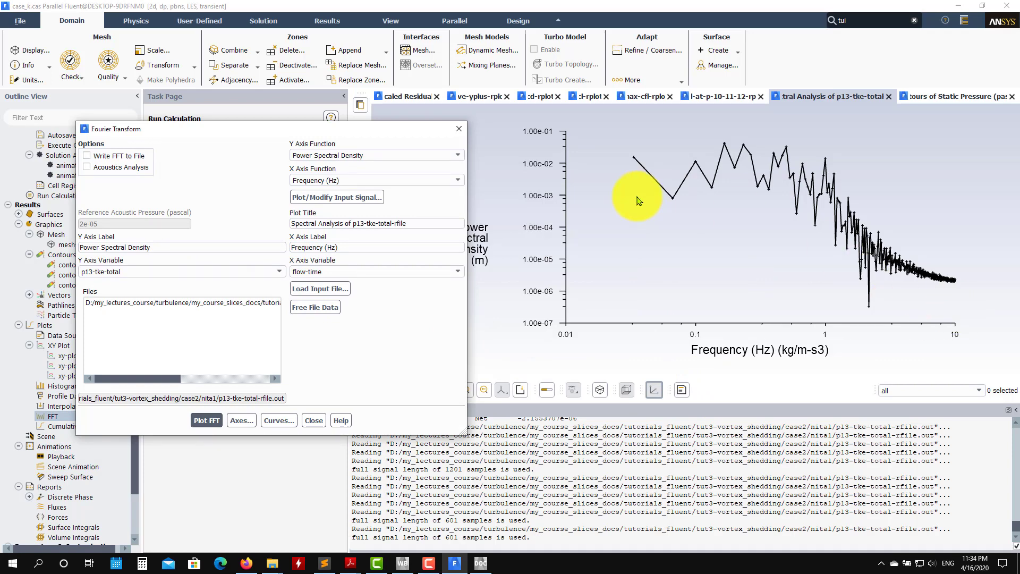
Turn off range clipping for the p13-tke-total signal, replot it, and plot the full signal's power spectral density
left_click(371, 199)
left_click(237, 421)
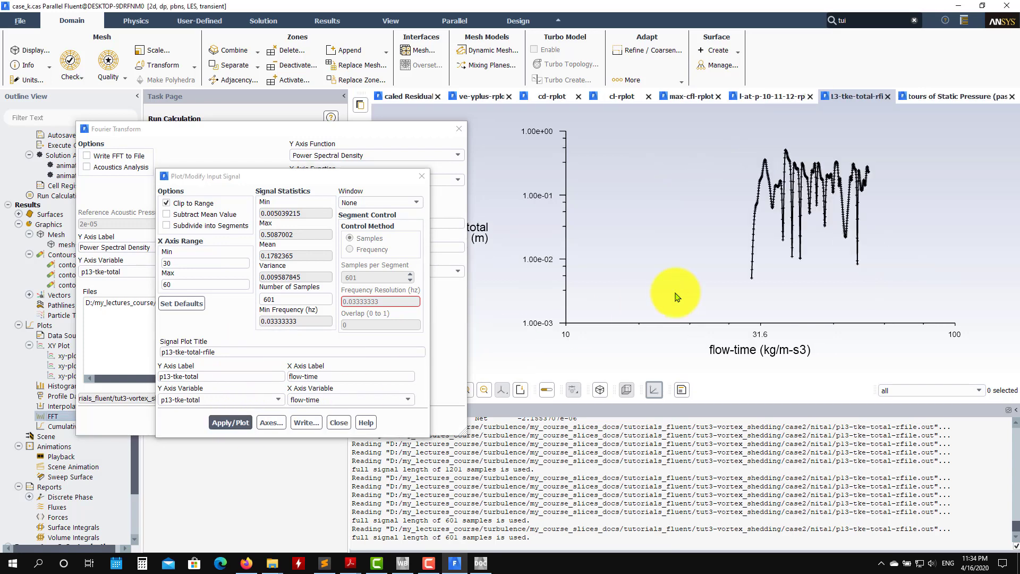
left_click(193, 203)
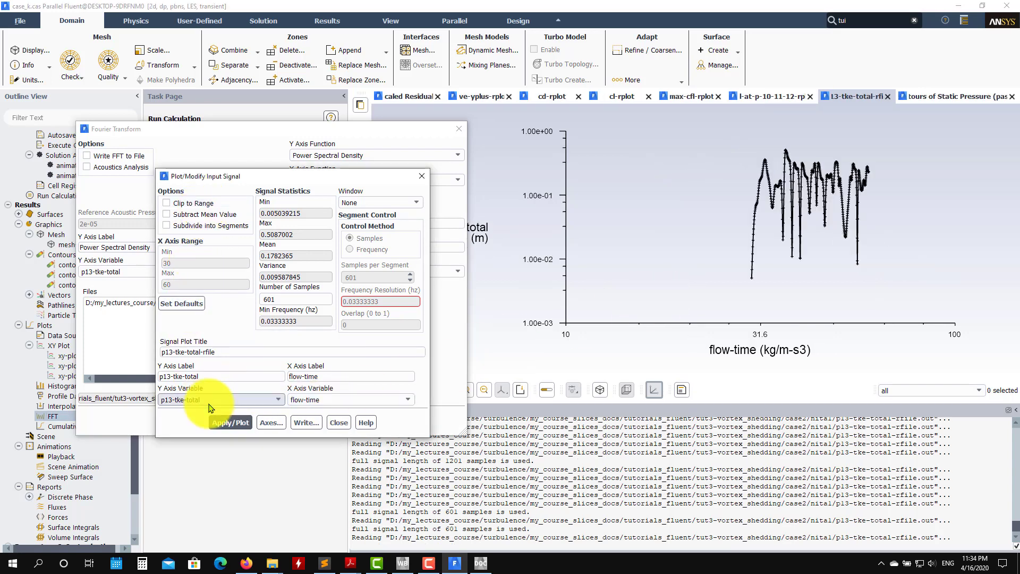
left_click(230, 422)
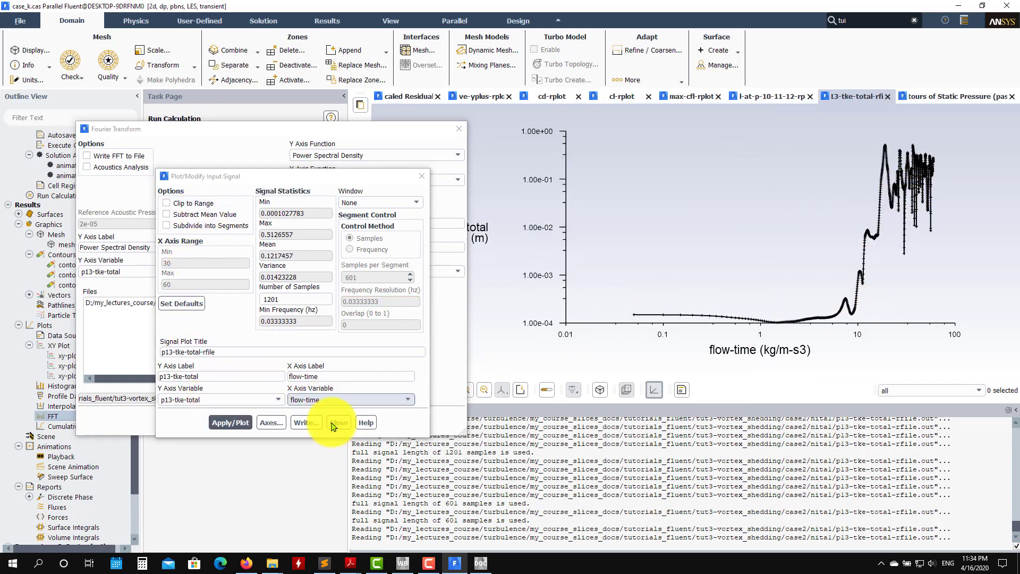
left_click_drag(345, 175, 476, 360)
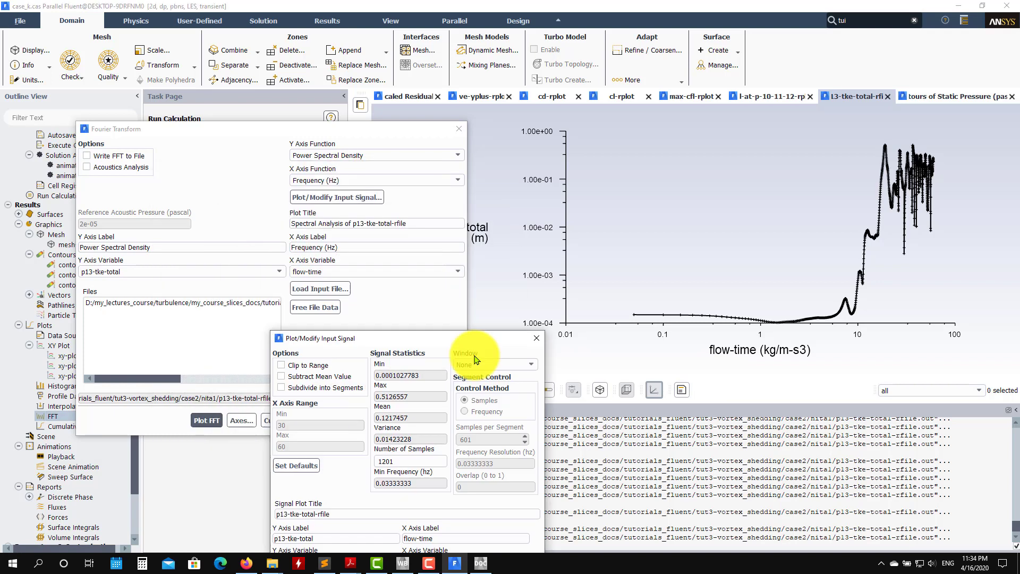
left_click(207, 420)
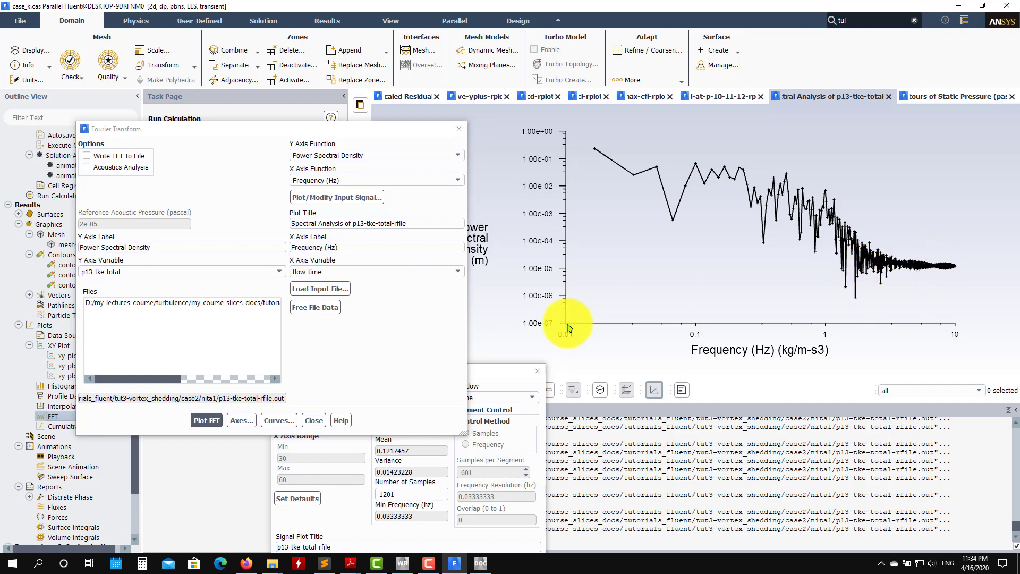
Re-enable range clipping on the p13-tke-total signal, set the X-axis minimum to 0, and replot it against flow-time
left_click_drag(488, 374, 509, 237)
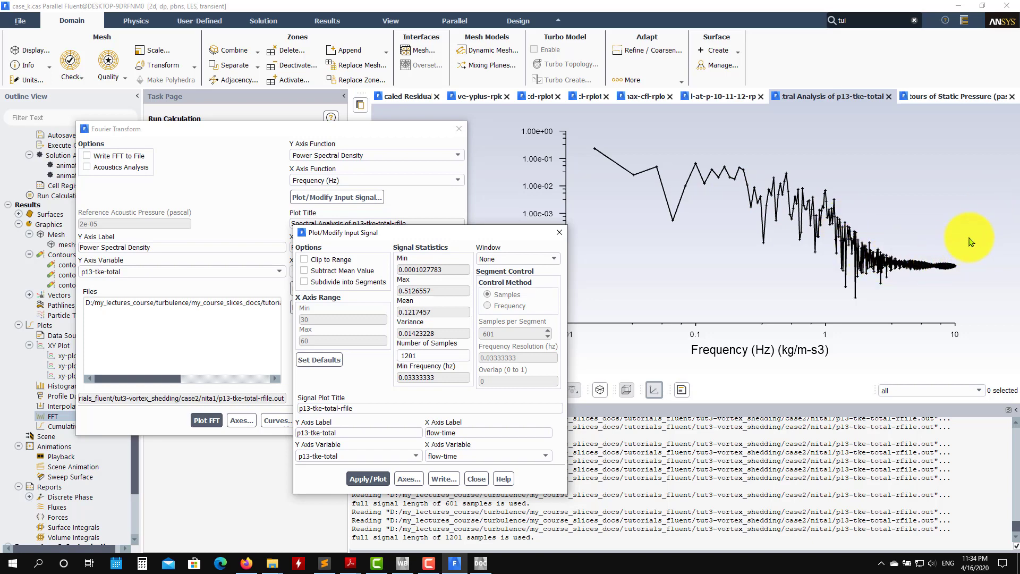
left_click_drag(468, 233, 496, 273)
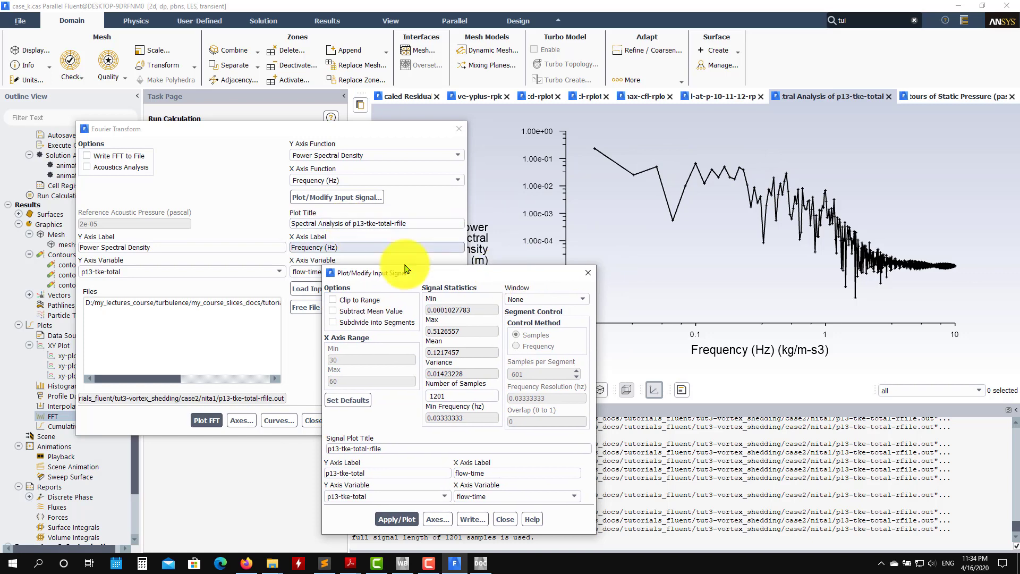
left_click(363, 302)
left_click(396, 519)
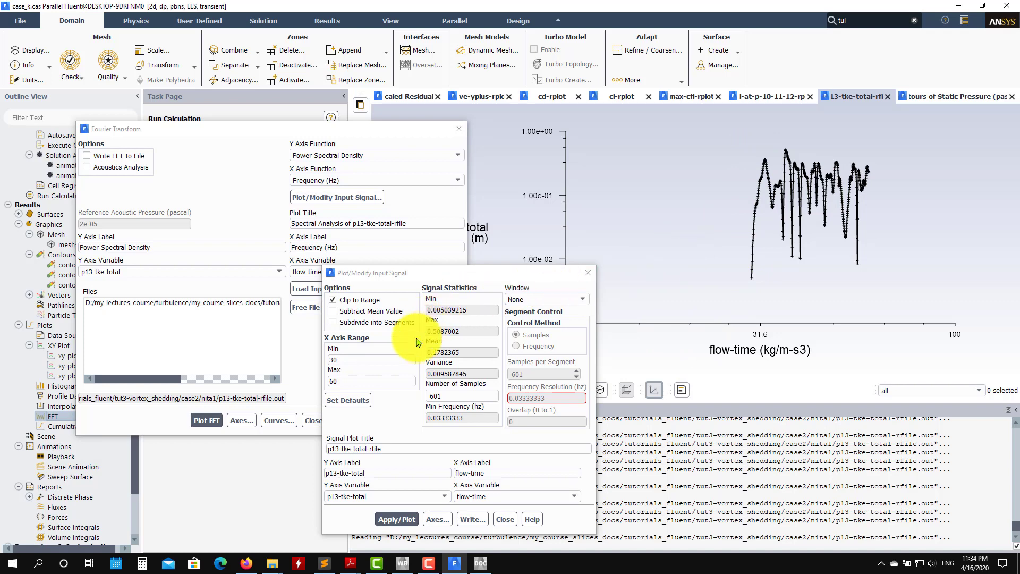
left_click_drag(371, 361, 309, 368)
type("0")
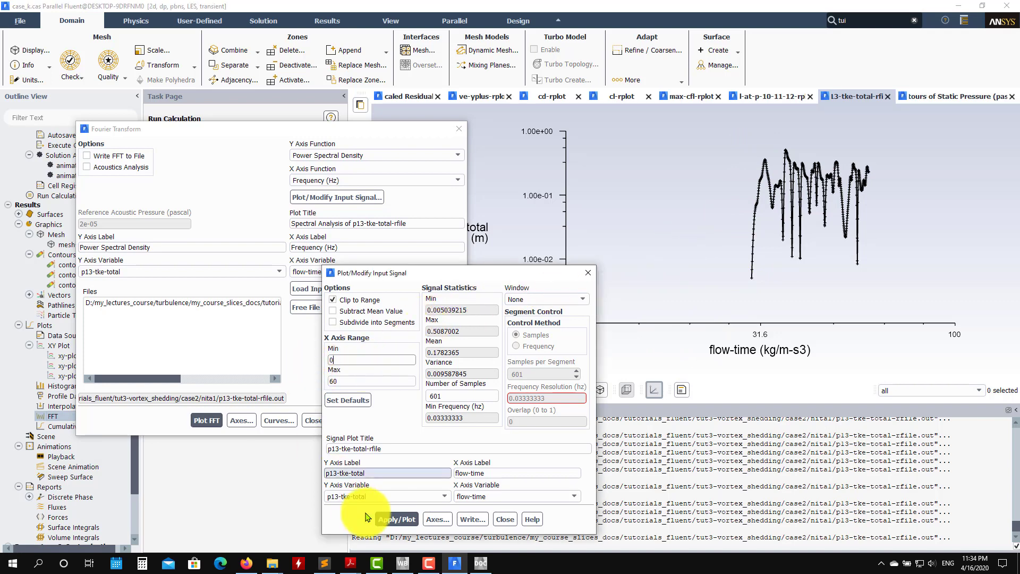
left_click(391, 520)
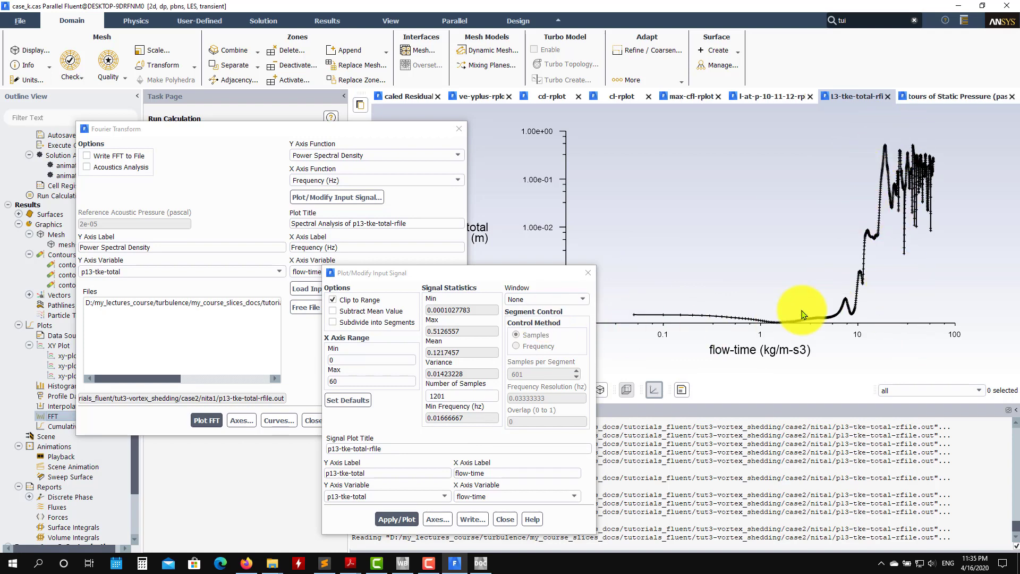
Set the p13-tke-total signal's clipping minimum to 30, replot it, and plot its power spectral density over frequency
type("30")
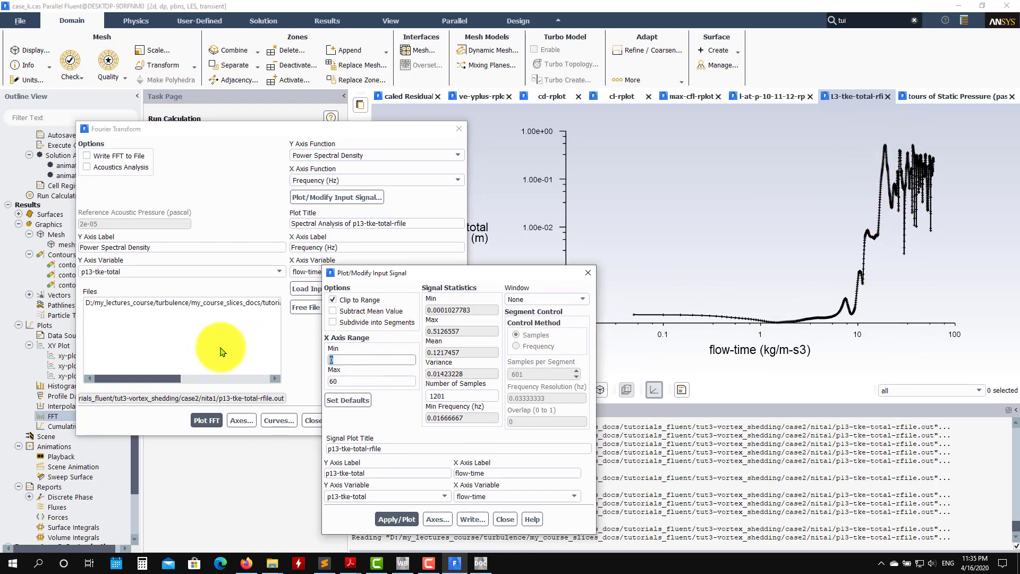
left_click(397, 520)
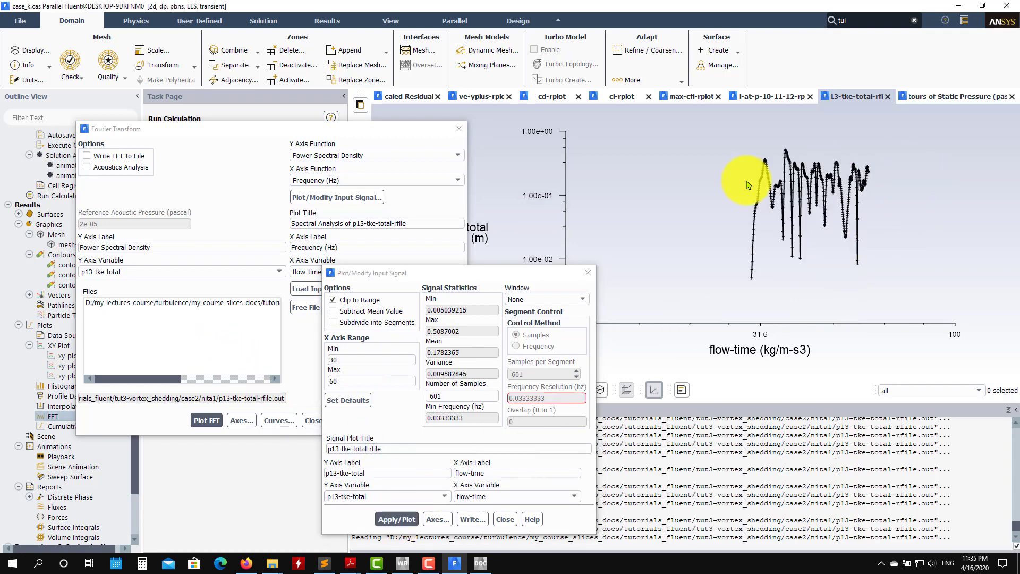
left_click(504, 519)
left_click(208, 420)
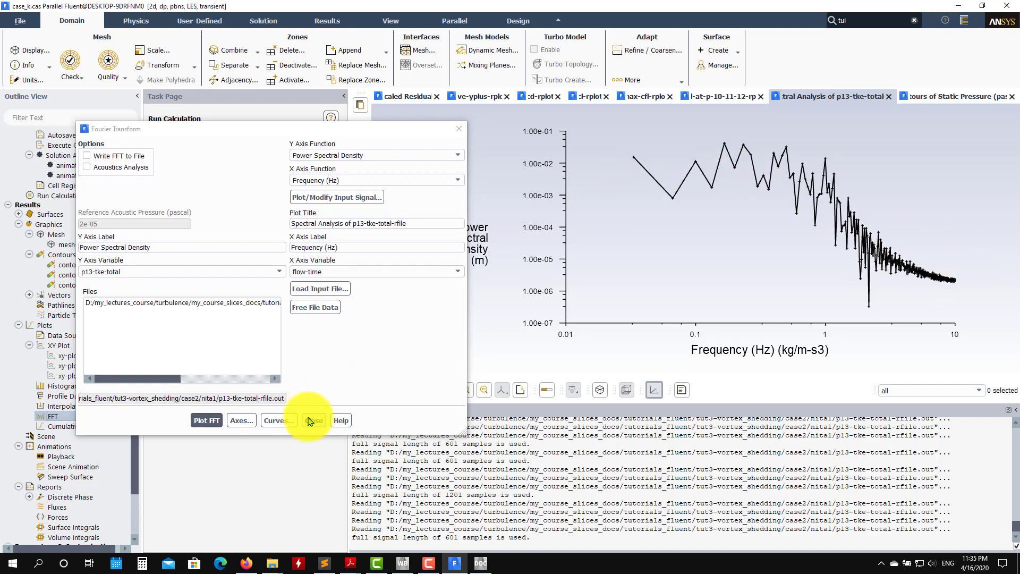
Load p7-tke-total-rfile.out from case2's nita1 folder as the input signal and plot p7-tke-total against flow-time
left_click(328, 288)
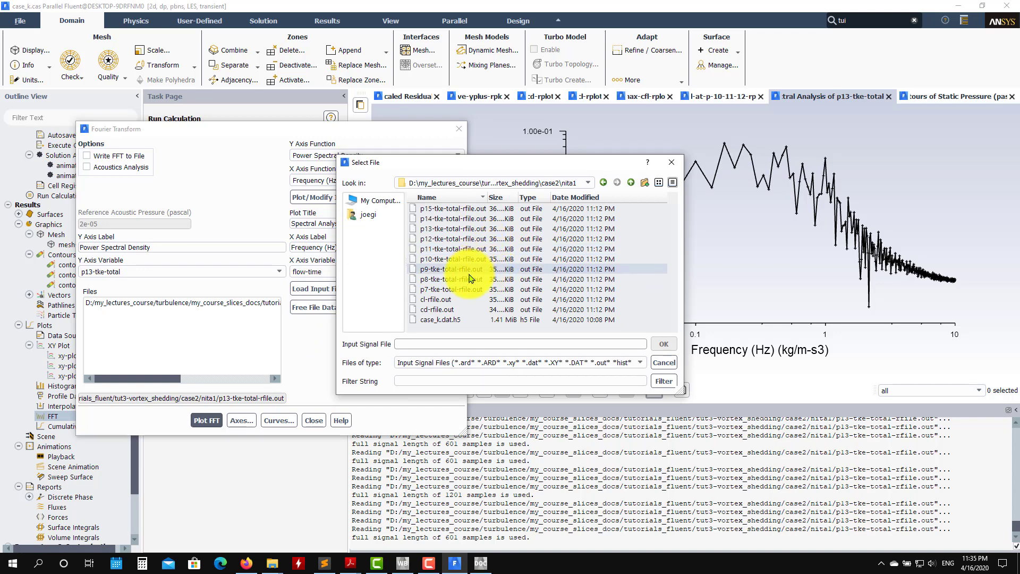
left_click(462, 289)
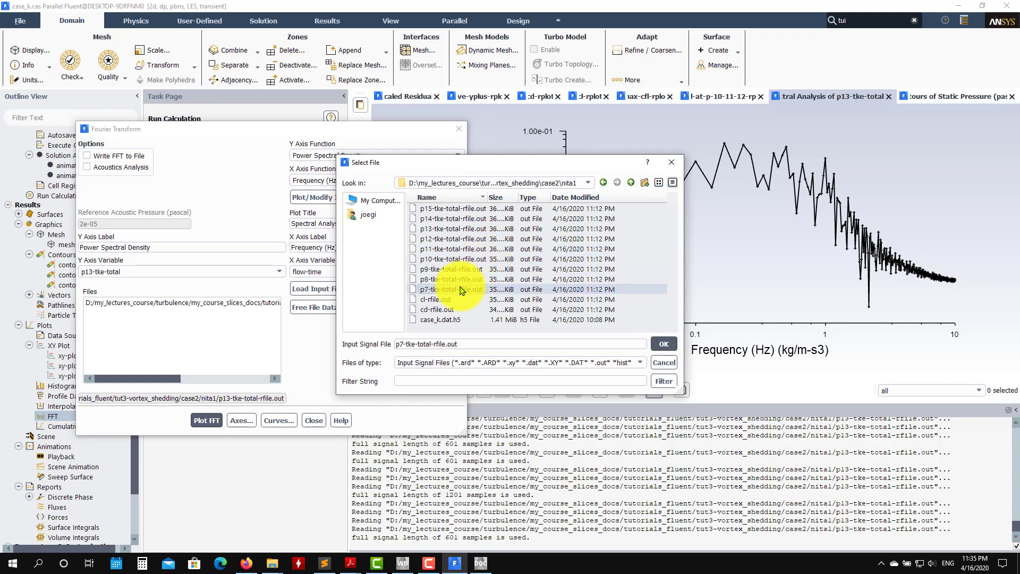
left_click(663, 343)
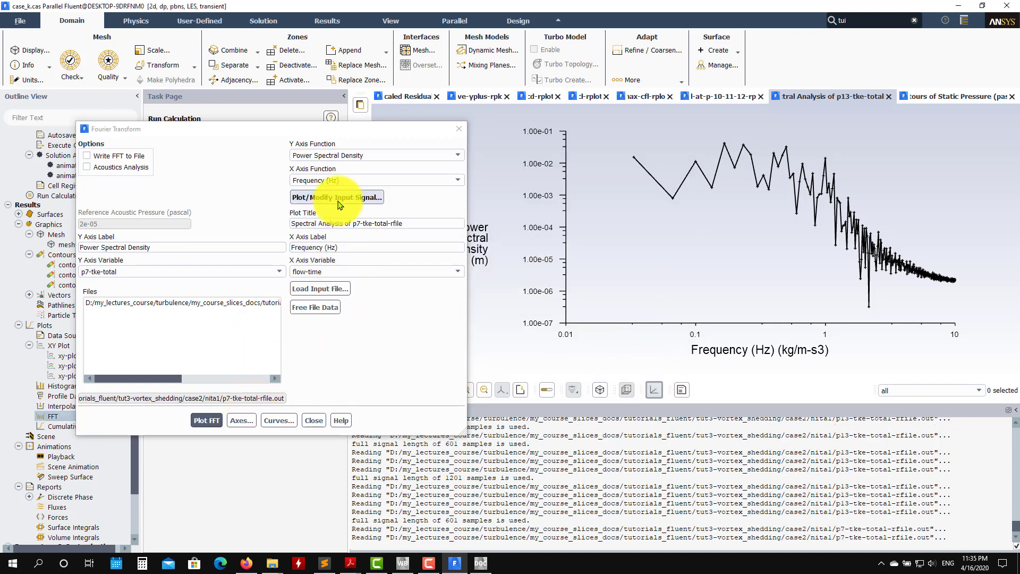
left_click(338, 197)
left_click(397, 519)
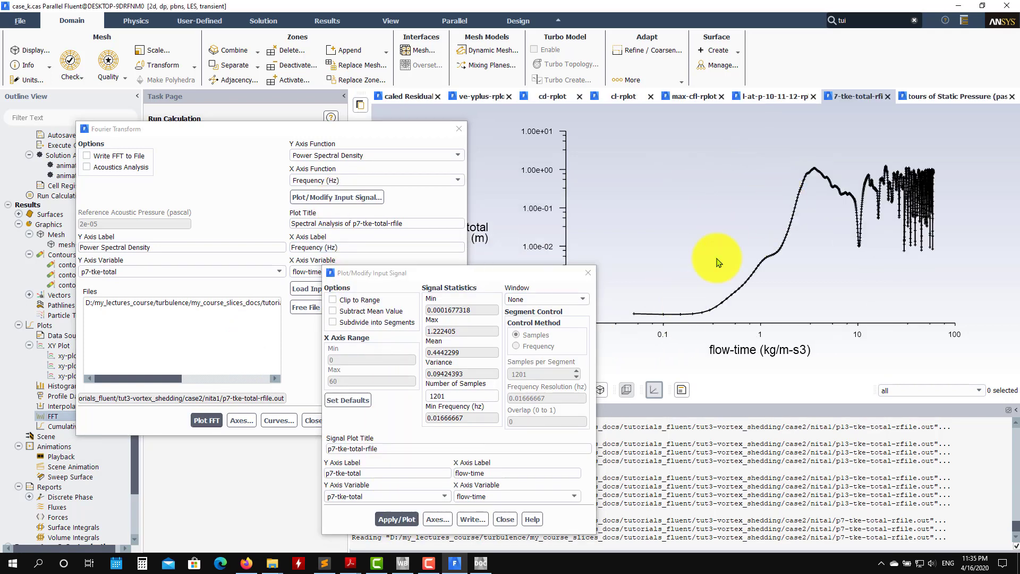
Clip the p7-tke-total input signal to an X-axis range starting at 30 and replot it
left_click(370, 303)
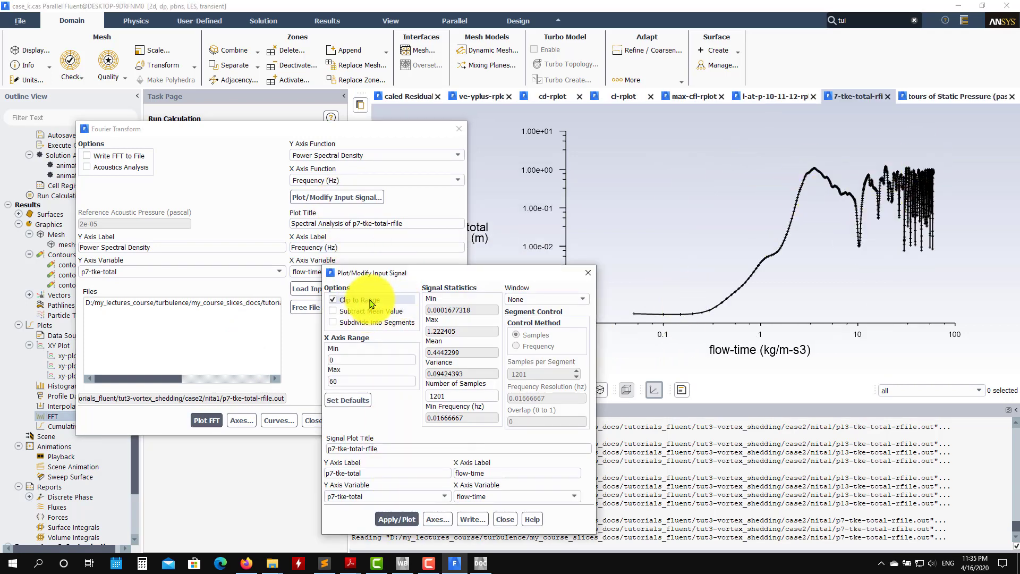
double_click(372, 360)
type("3")
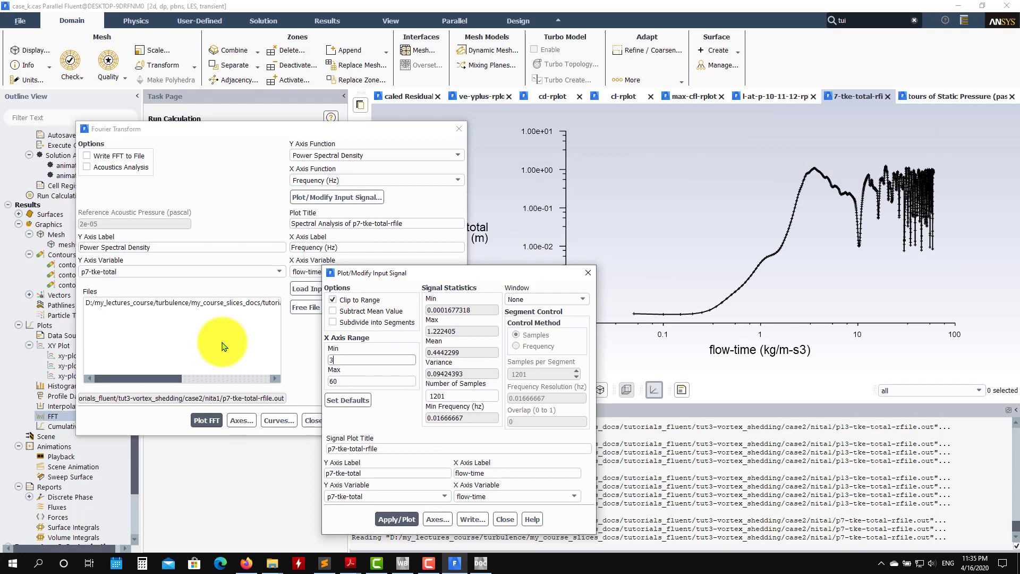
type("0")
left_click(397, 519)
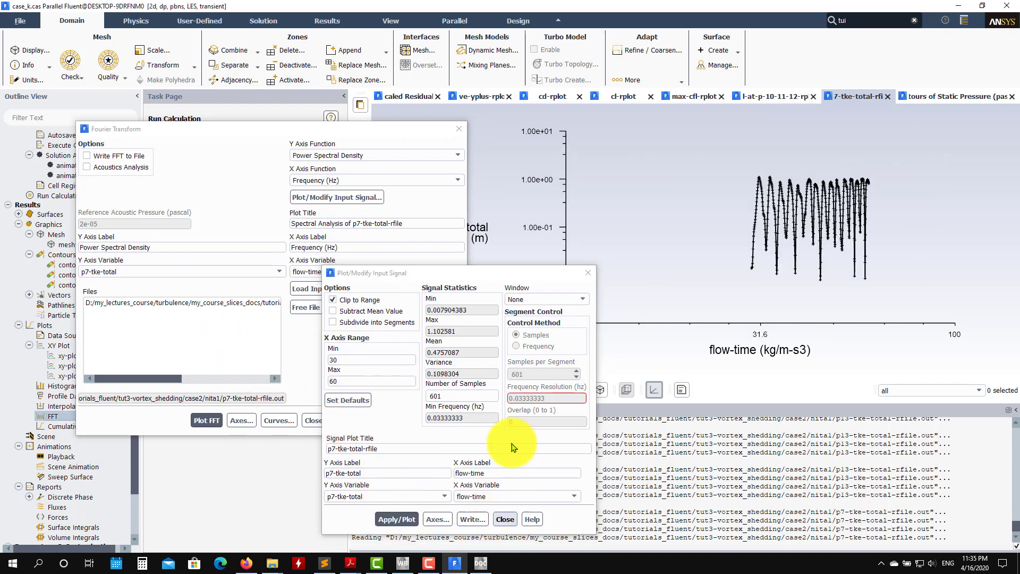
Plot the power spectral density of the clipped p7-tke-total signal over frequency and close the Fourier Transform setup
left_click(506, 520)
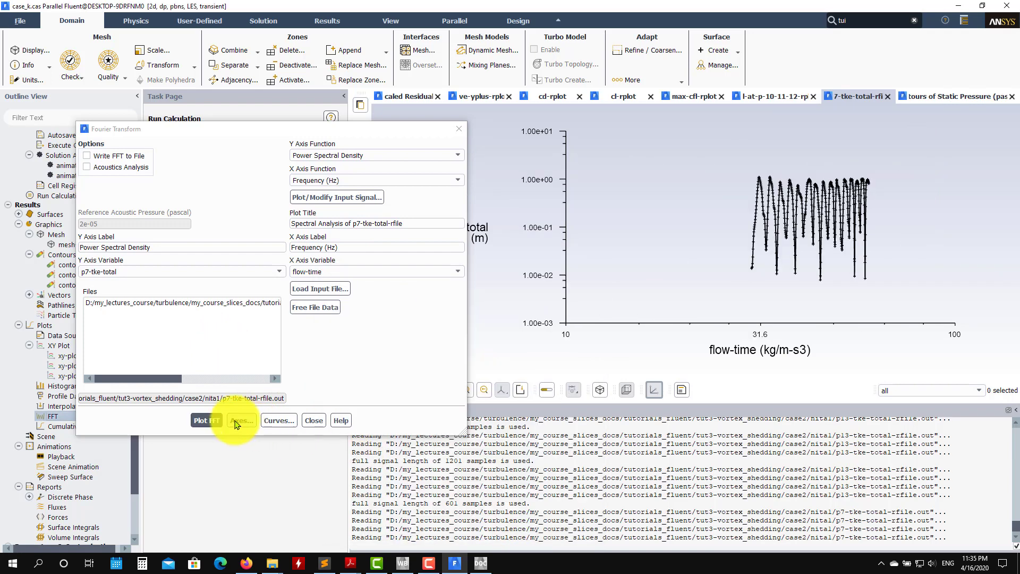
left_click(207, 420)
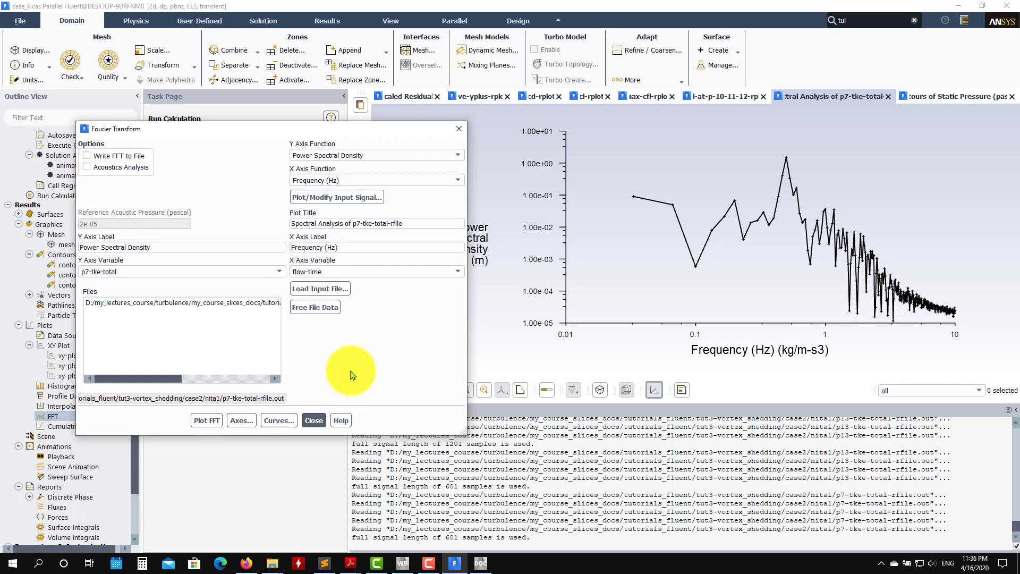
left_click(313, 420)
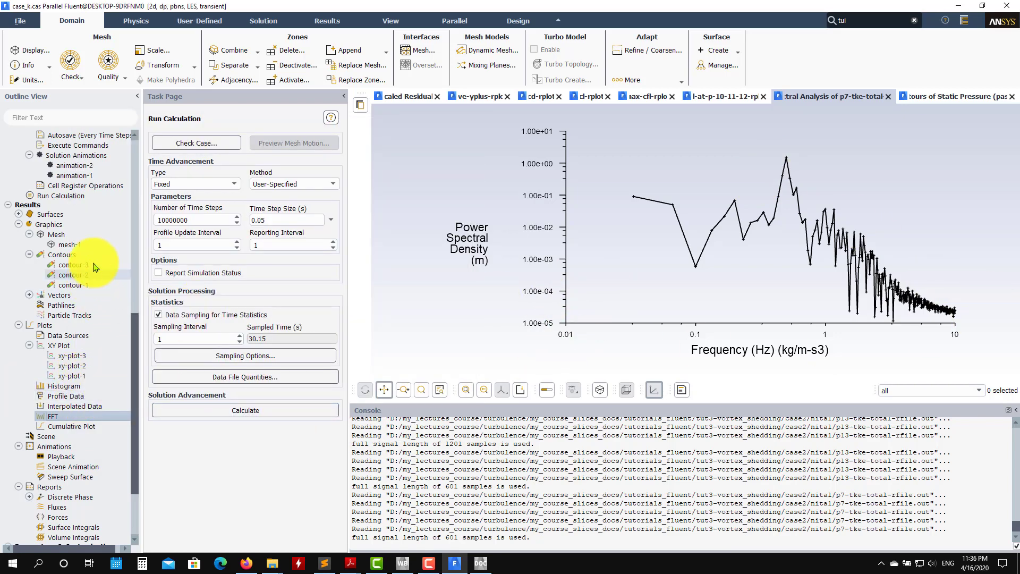
Display mesh-1 with all point surfaces added to its line surfaces, and bring up the cl-rplot monitor
double_click(80, 245)
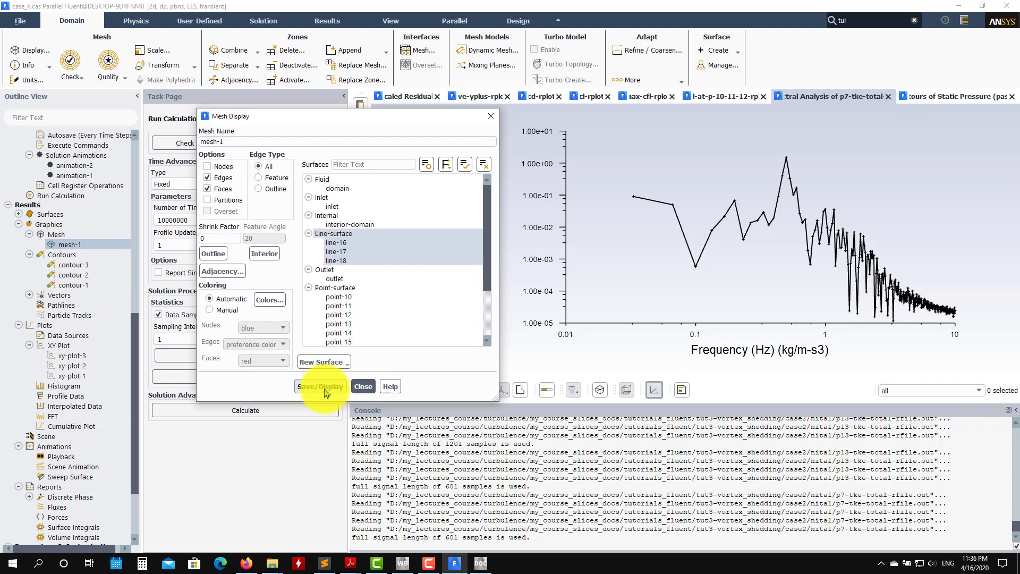
left_click(324, 389)
left_click_drag(347, 297, 343, 337)
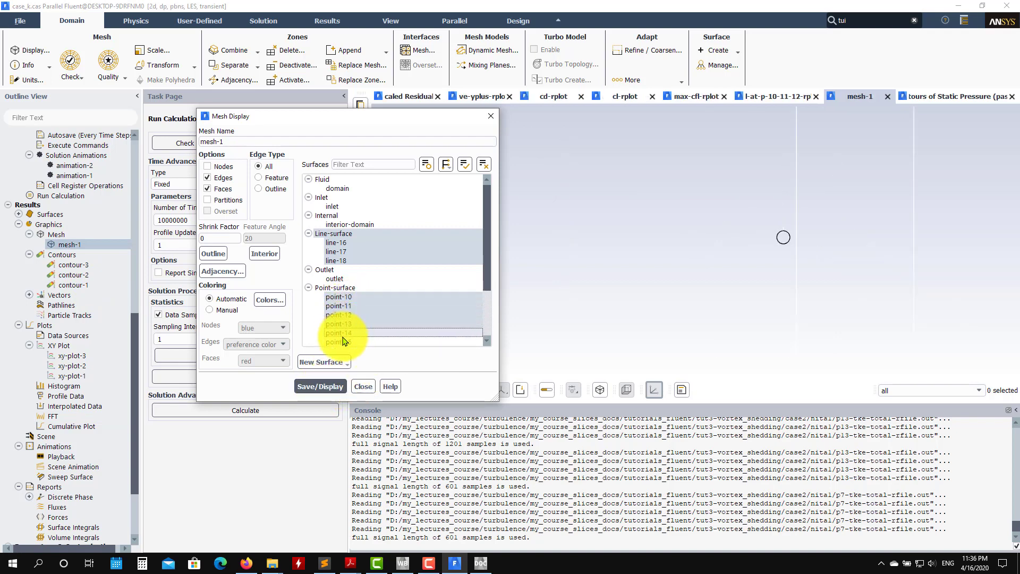
scroll(343, 340, "down", 2)
left_click(340, 233)
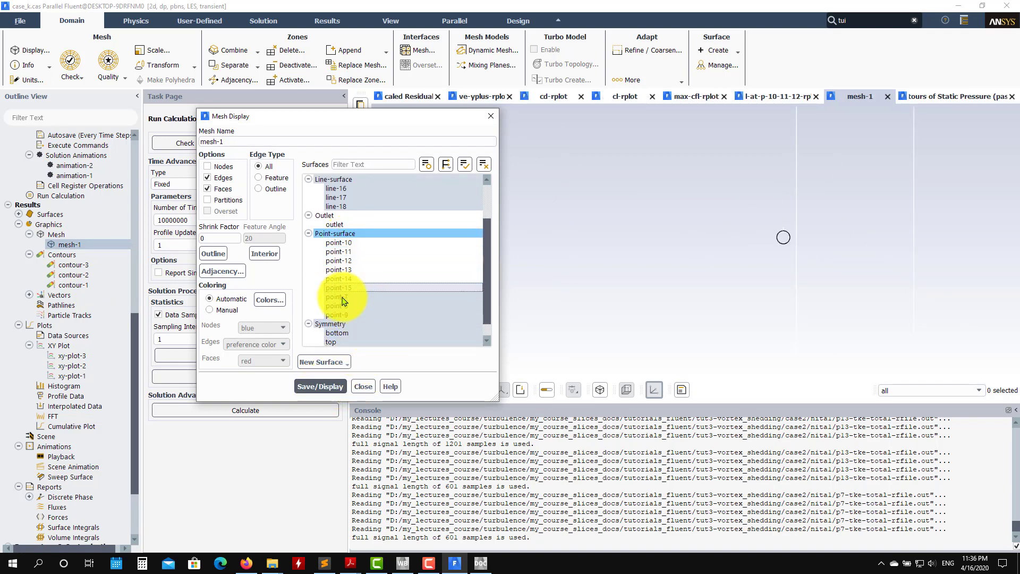
left_click(326, 385)
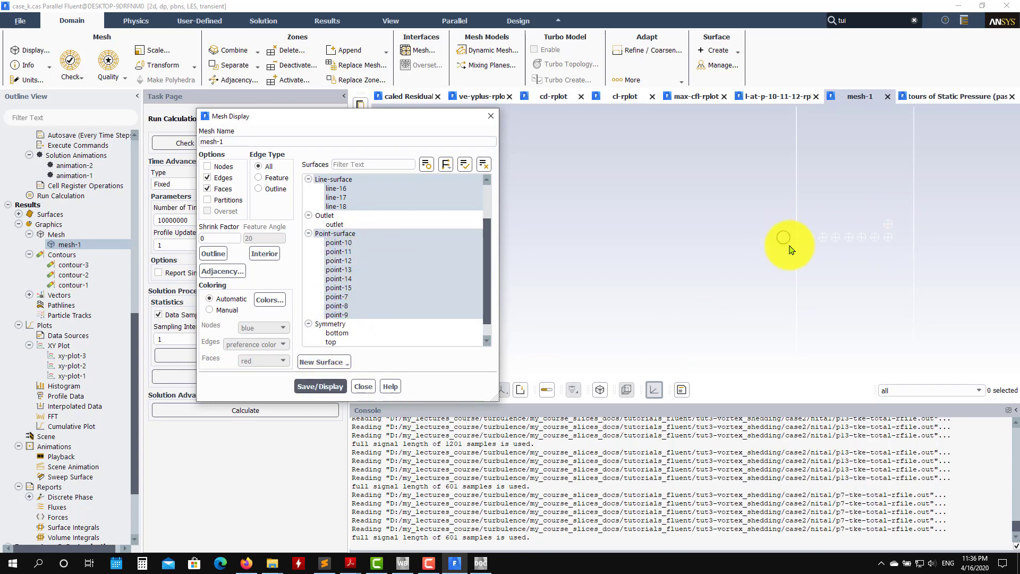
scroll(821, 239, "up", 3)
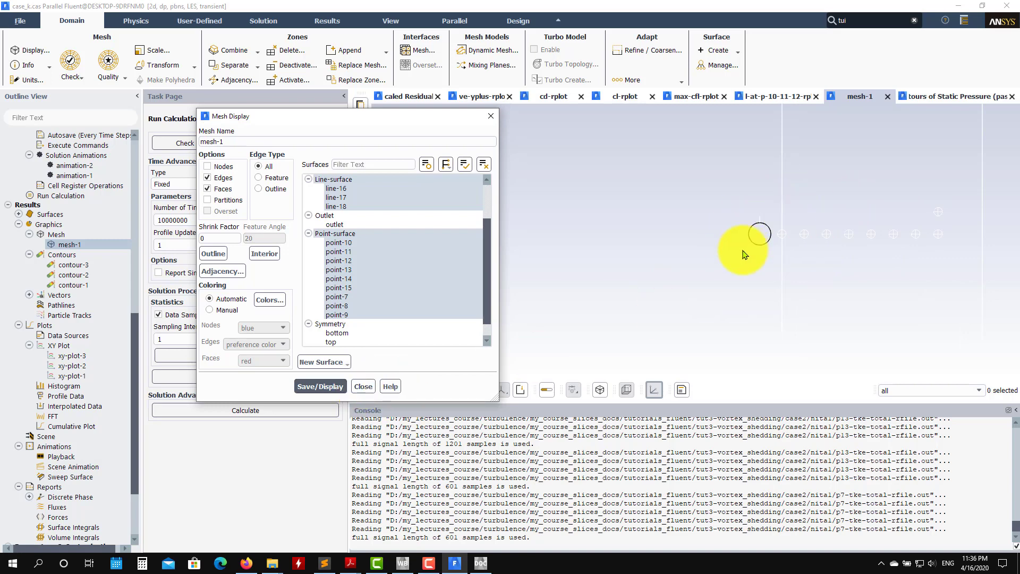
left_click(616, 96)
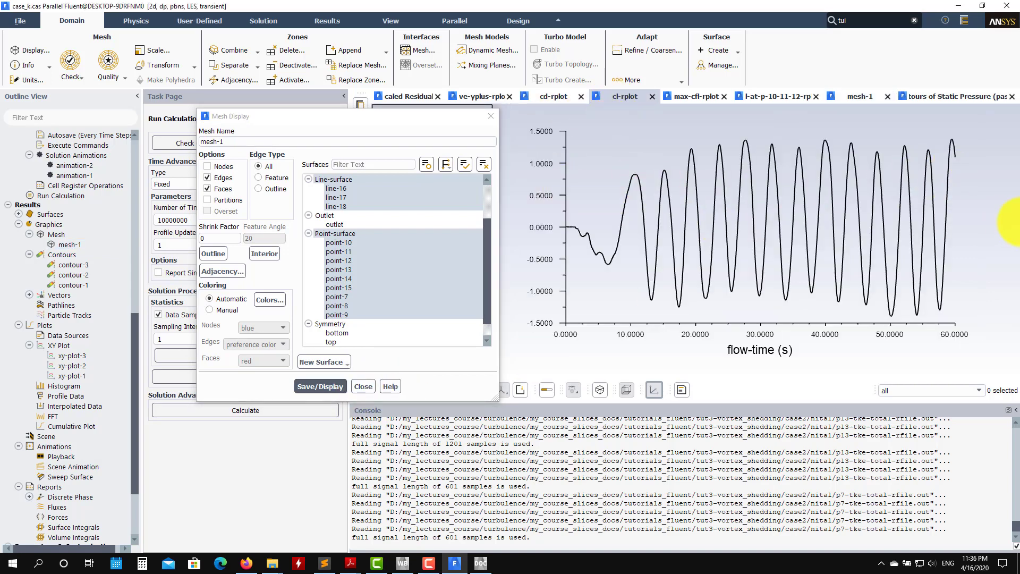
left_click(363, 386)
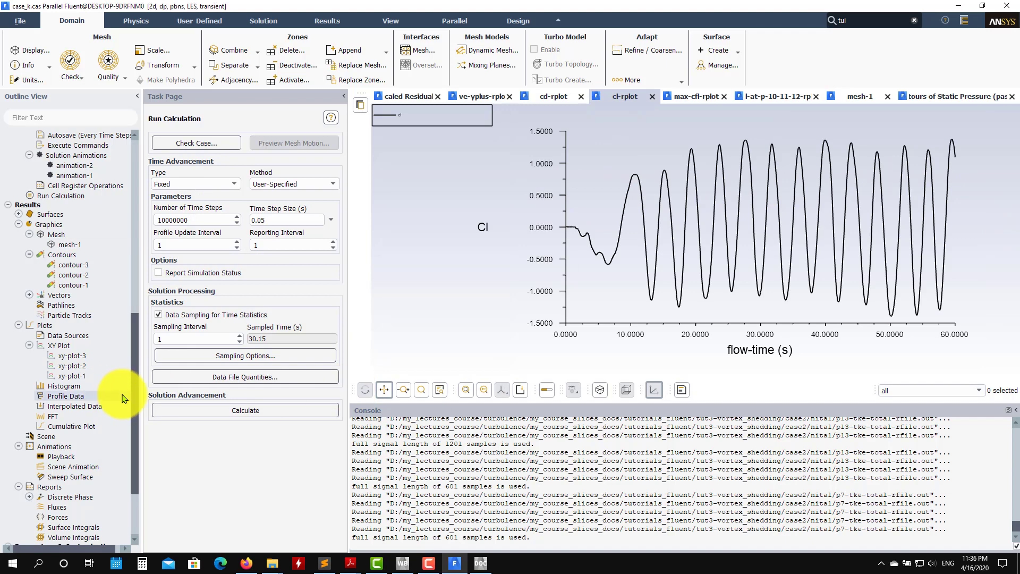
Load cl-rfile.out from case2's nita1 folder as the FFT input signal and plot cl against flow-time
scroll(121, 397, "down", 3)
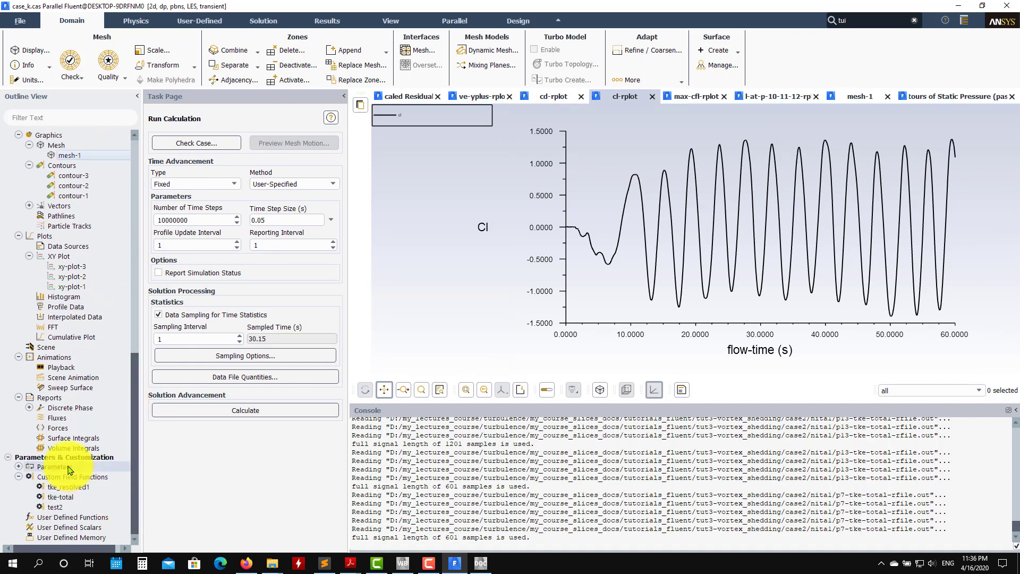
double_click(54, 331)
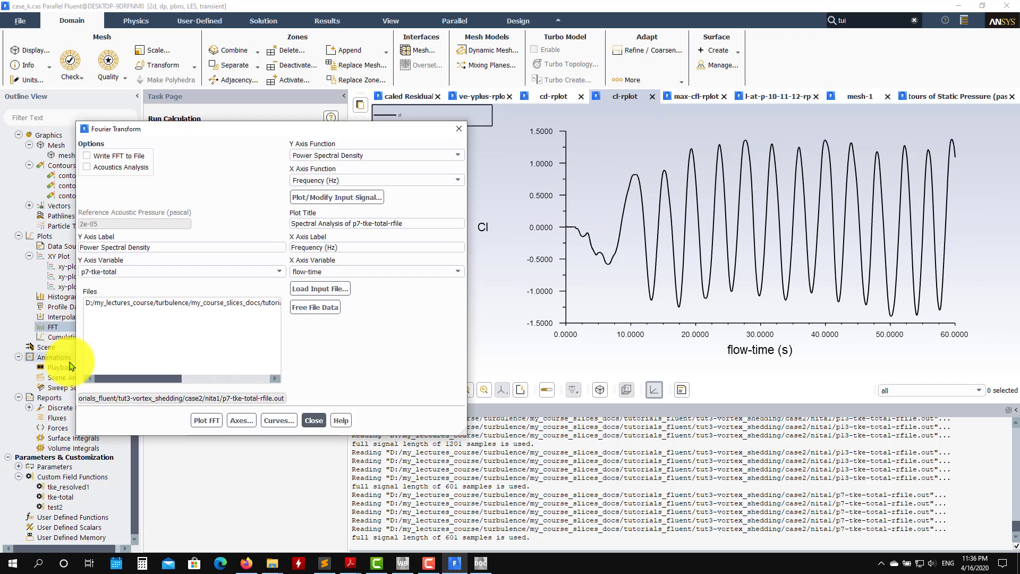
left_click(315, 291)
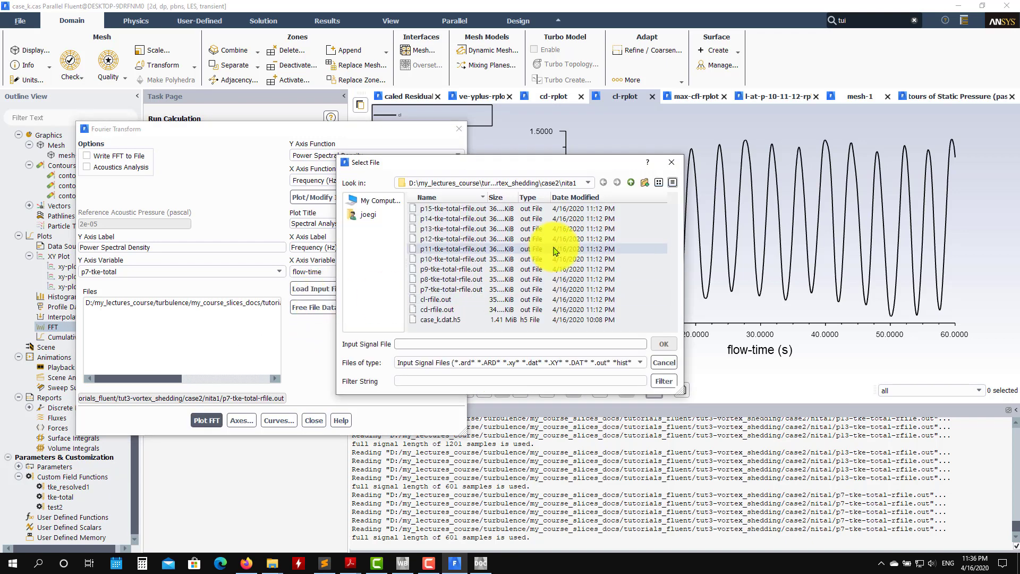
left_click(420, 299)
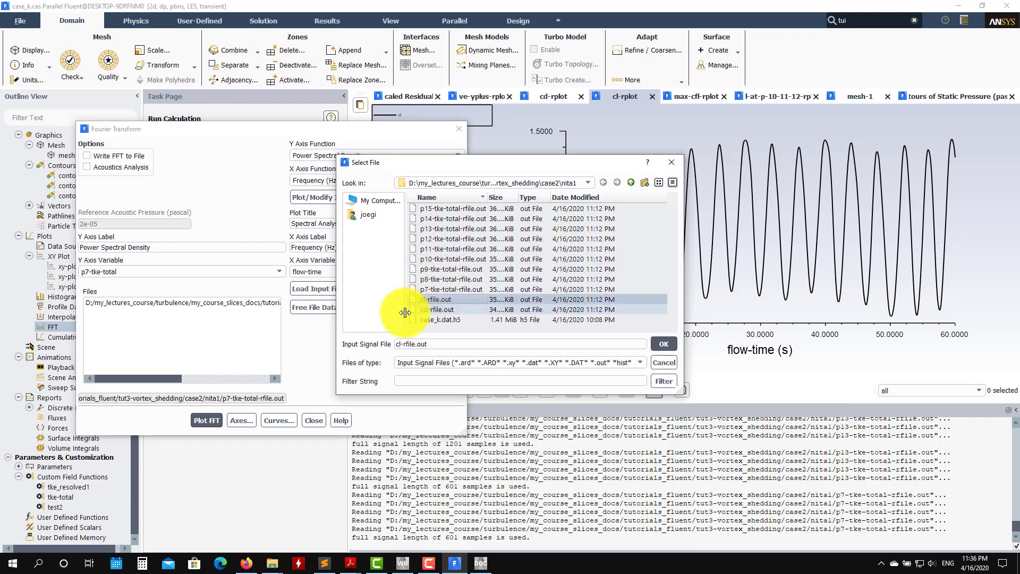
left_click(664, 344)
left_click(331, 198)
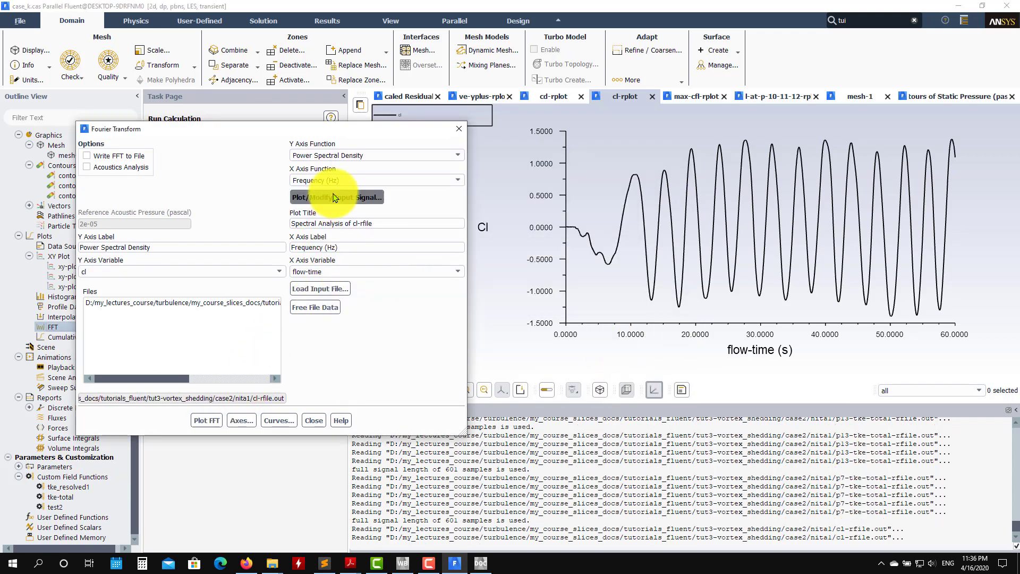
left_click(409, 518)
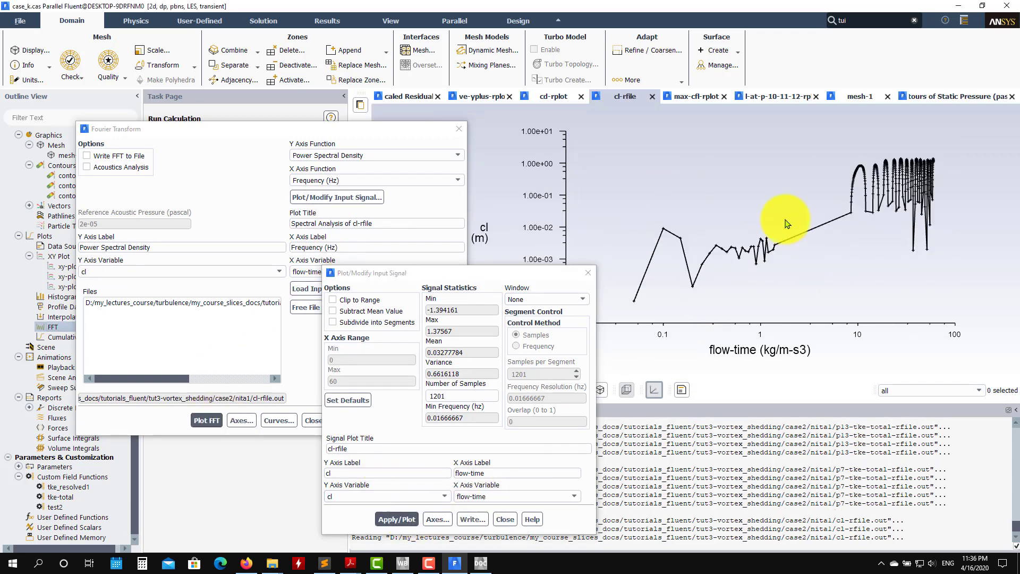
Turn off logarithmic scaling on the X axis of the cl signal plot and replot it
left_click(447, 519)
left_click(255, 411)
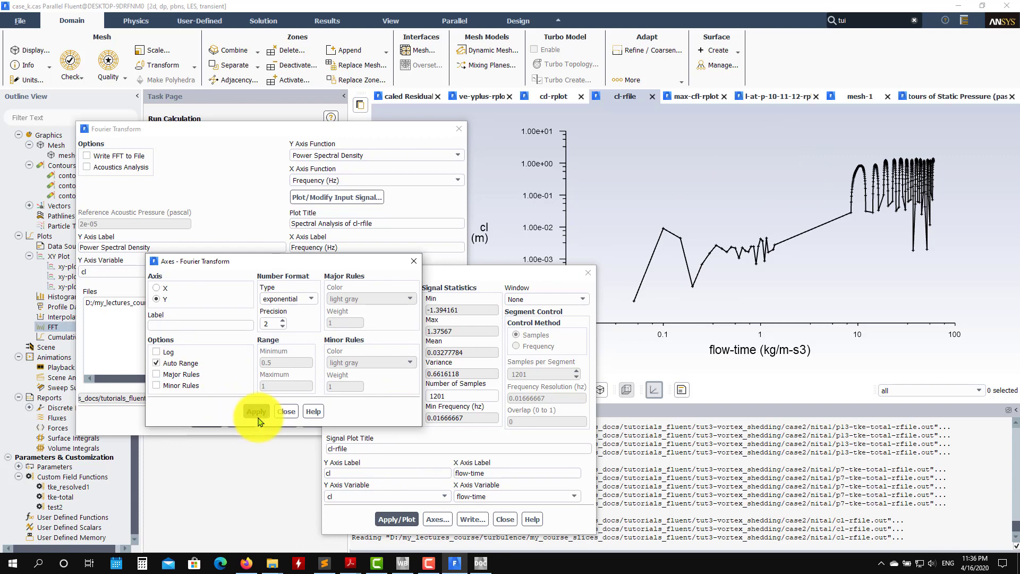
left_click(156, 288)
left_click(257, 412)
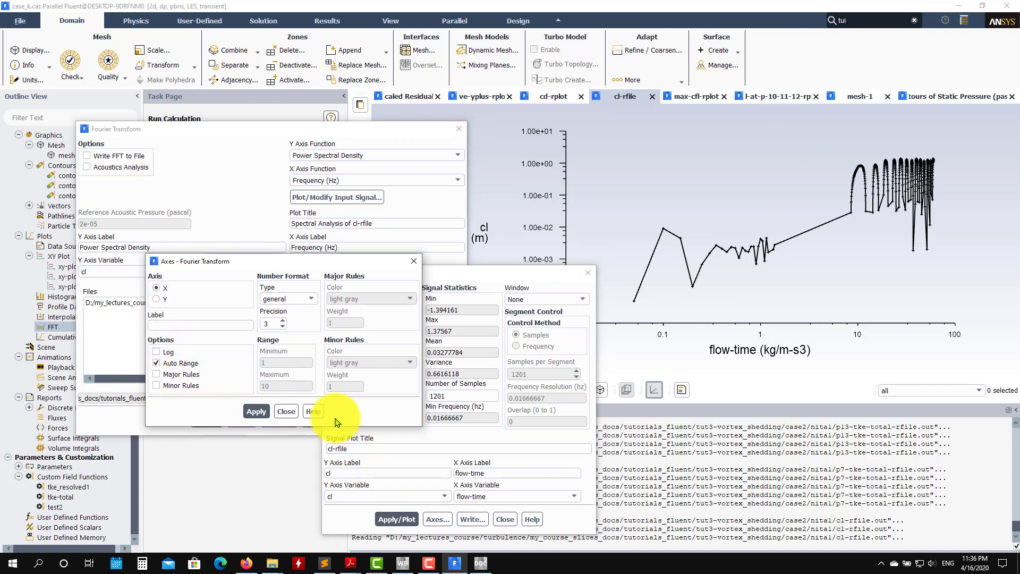
left_click(277, 411)
left_click(391, 520)
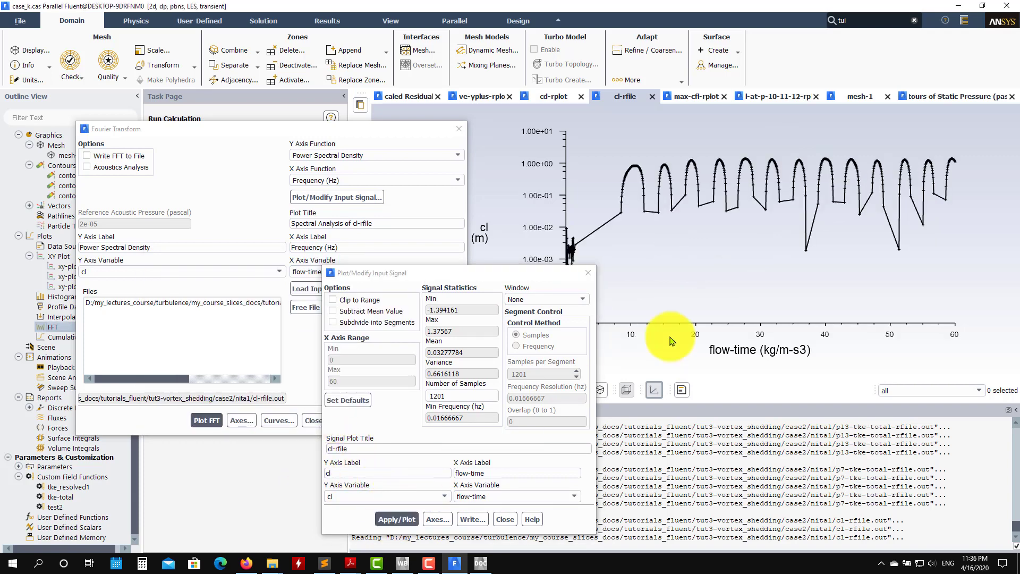
Turn off logarithmic scaling on the Y axis of the cl signal plot and replot it
left_click(437, 519)
left_click(162, 300)
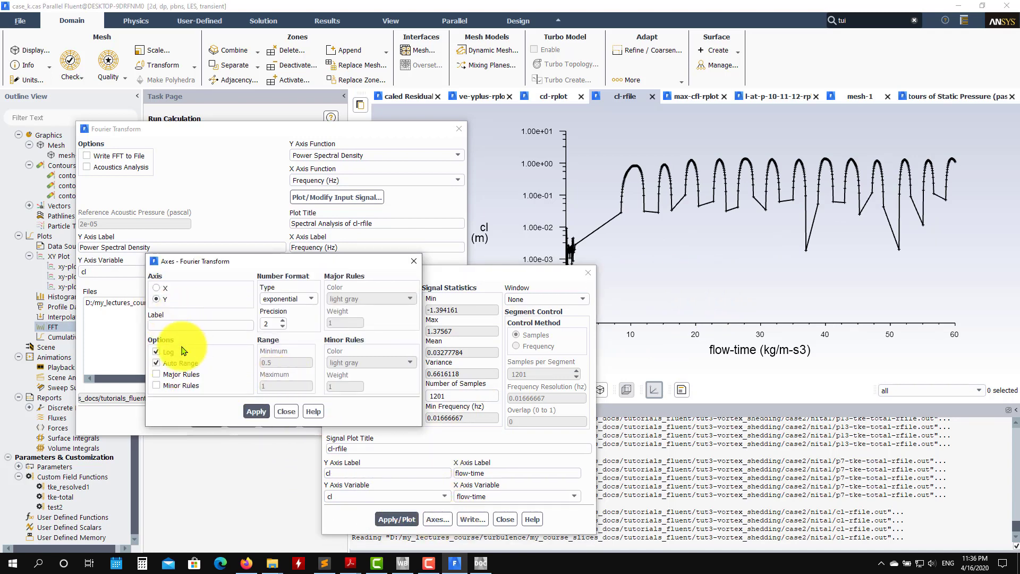
left_click(396, 519)
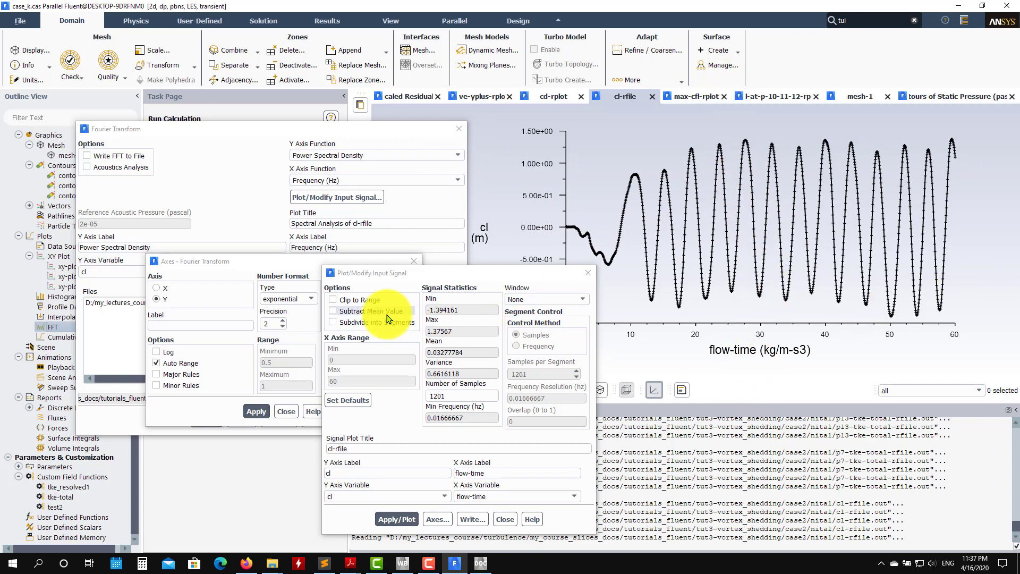
Clip the cl input signal to an X-axis range starting at 30, replot it, and move the signal dialog clear of the plot
left_click(360, 301)
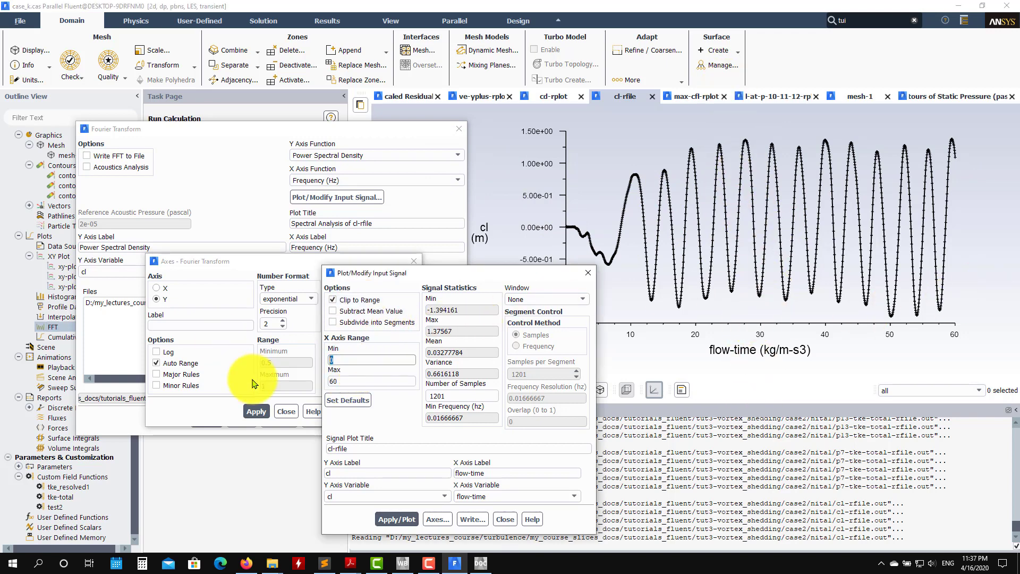
type("30")
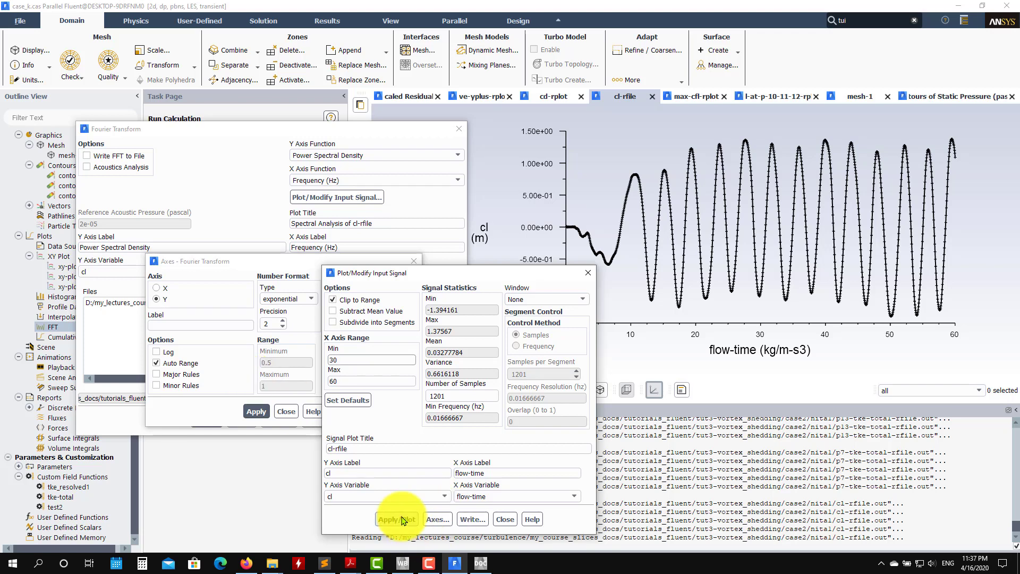
left_click(396, 519)
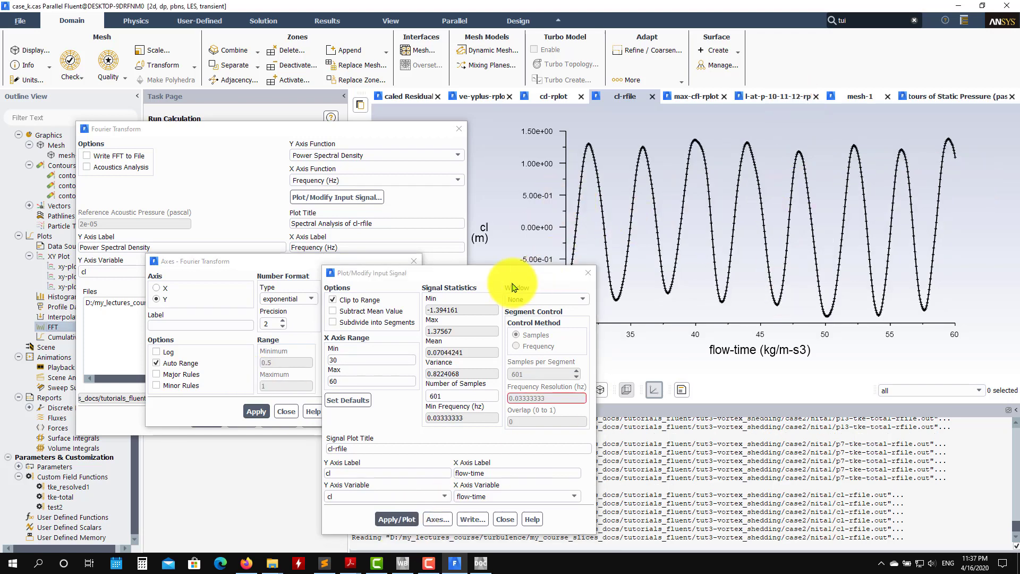
left_click_drag(506, 275, 359, 220)
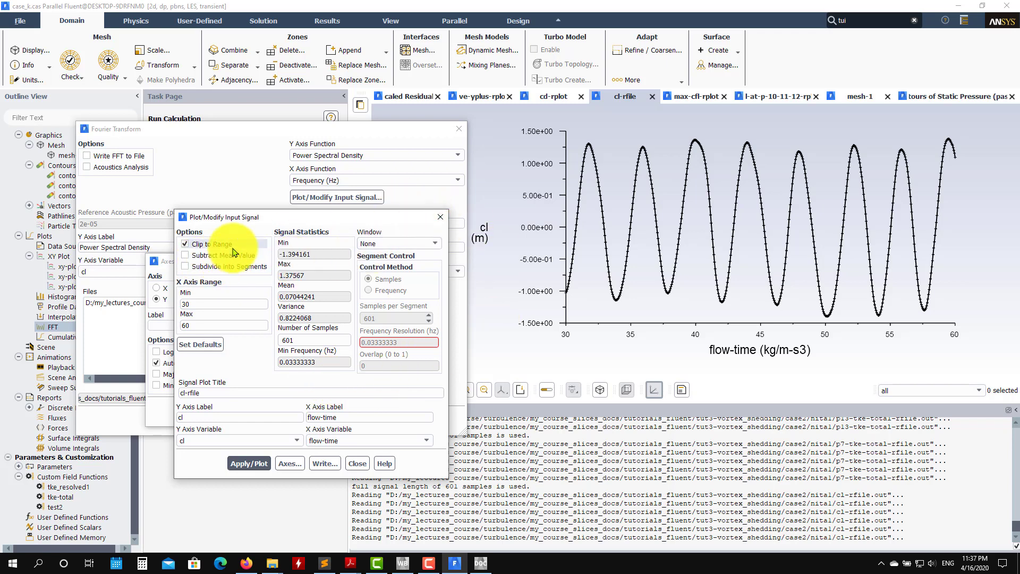
Try the Subtract Mean Value and Subdivide into Segments options on the cl signal
left_click(215, 256)
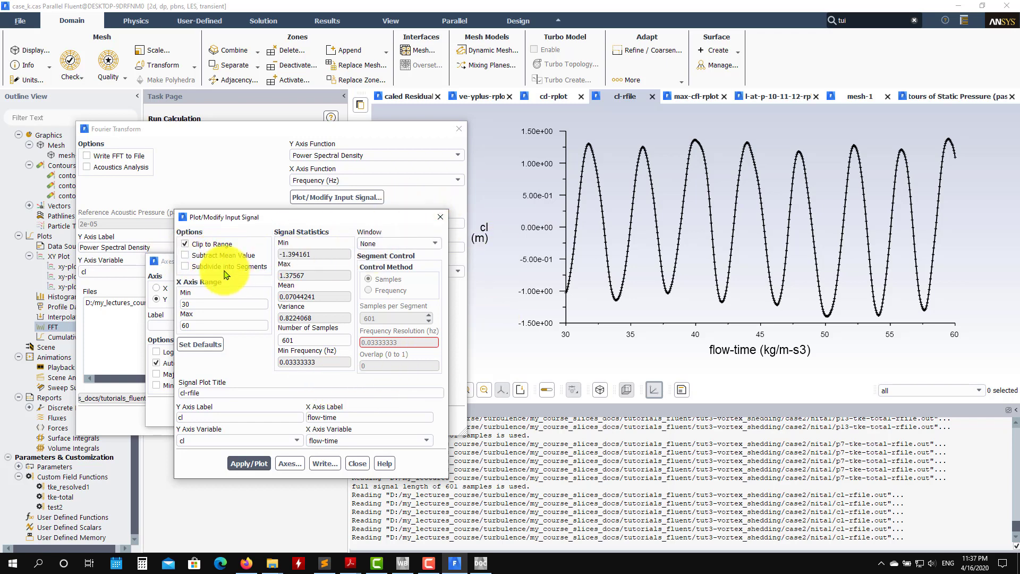
left_click(223, 266)
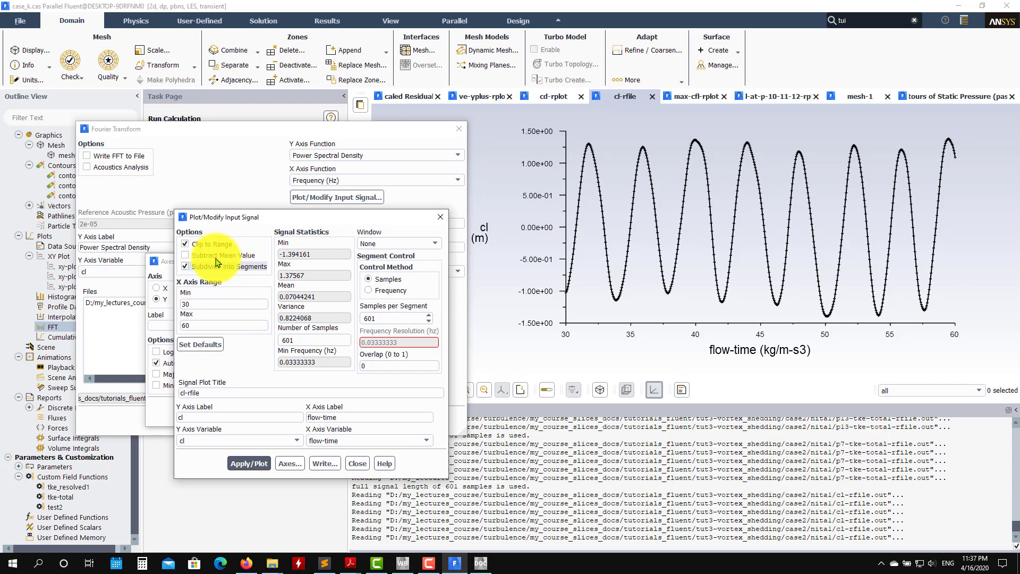
left_click(215, 266)
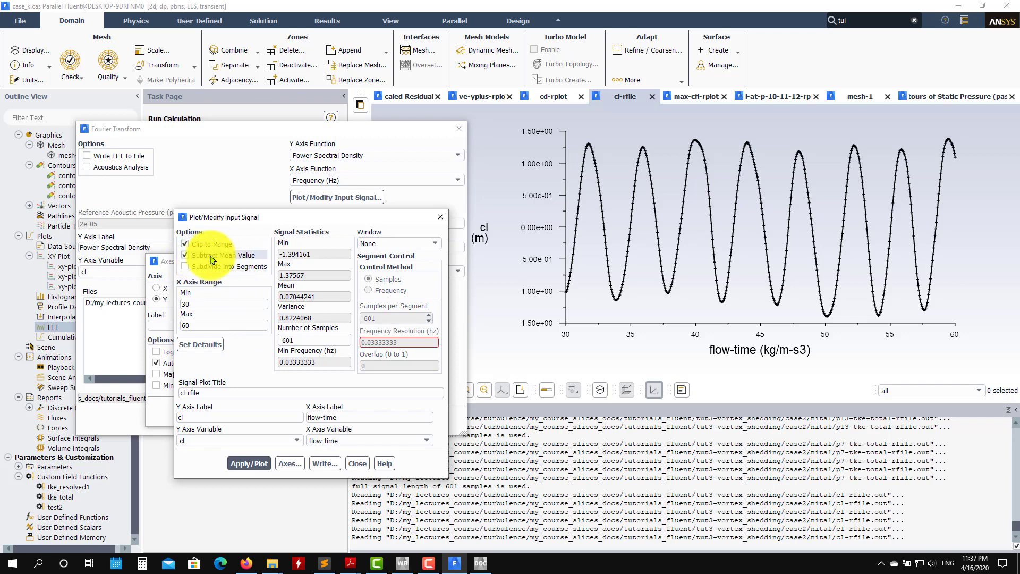
left_click(212, 255)
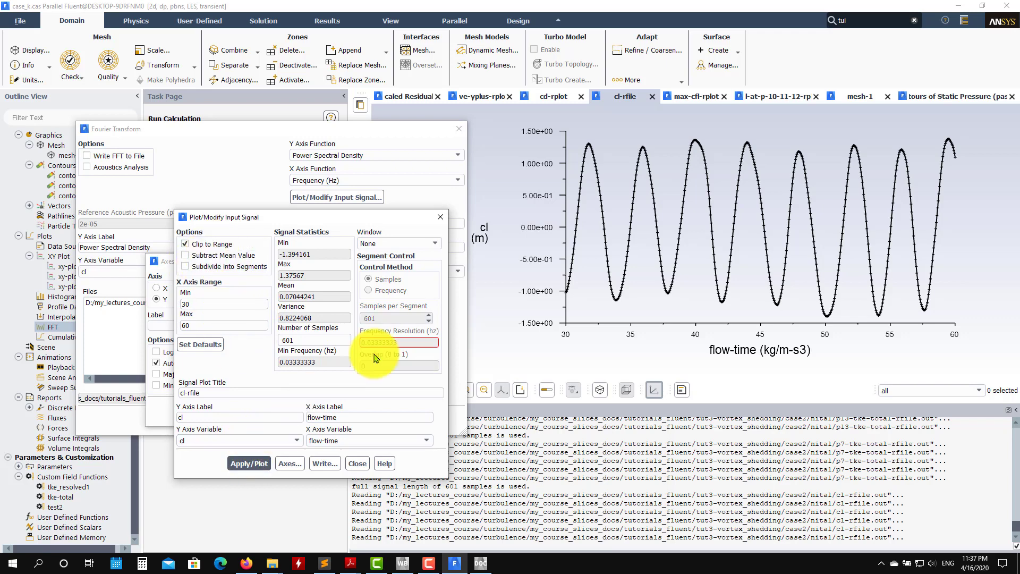
Set the cl signal's clipping minimum to 40 and replot it
left_click(223, 304)
double_click(223, 305)
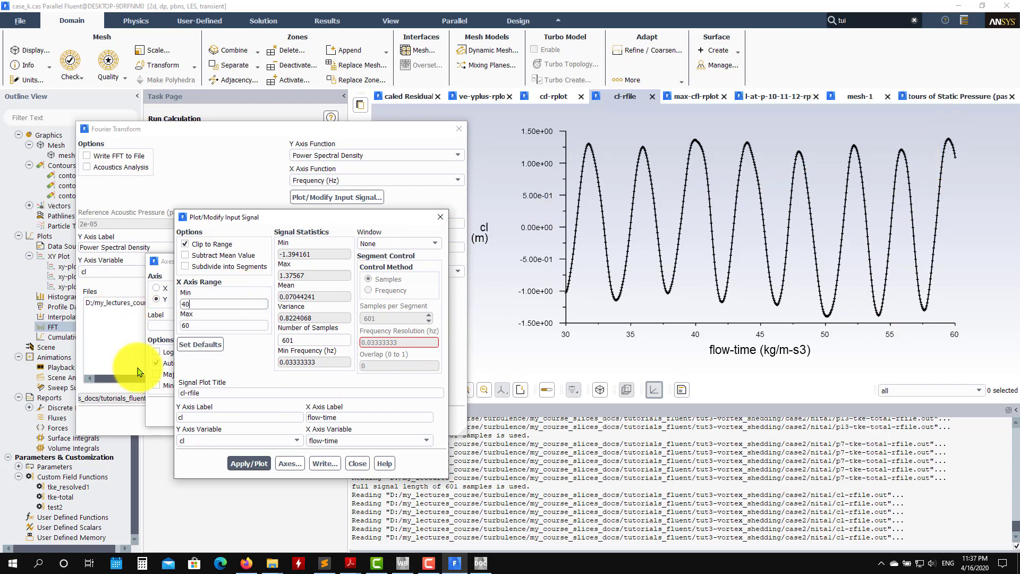
left_click(250, 463)
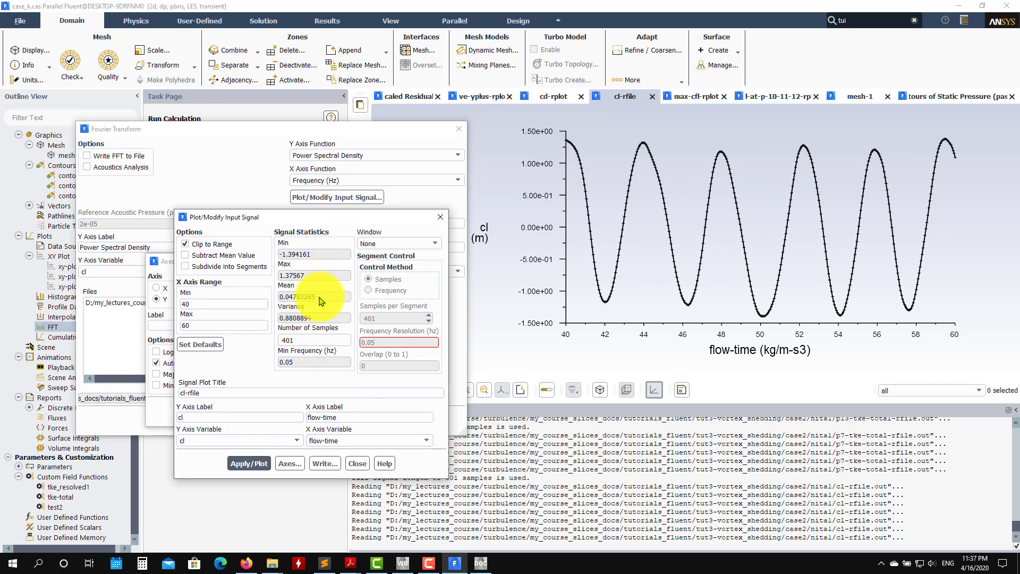
Set the cl signal's clipping range to 30 through 50, replot it, and check its mean value
double_click(199, 304)
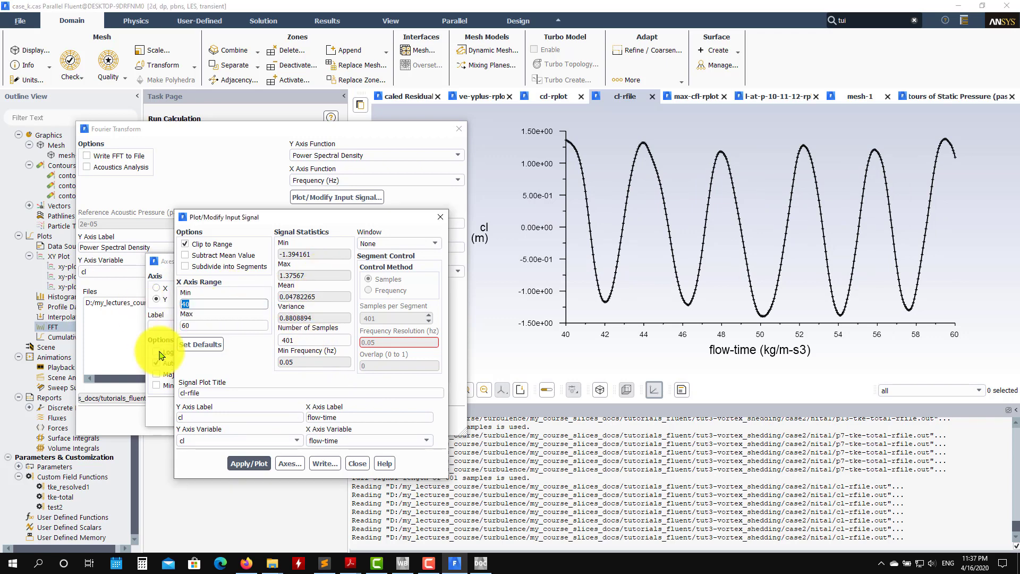
type("30")
key("Tab")
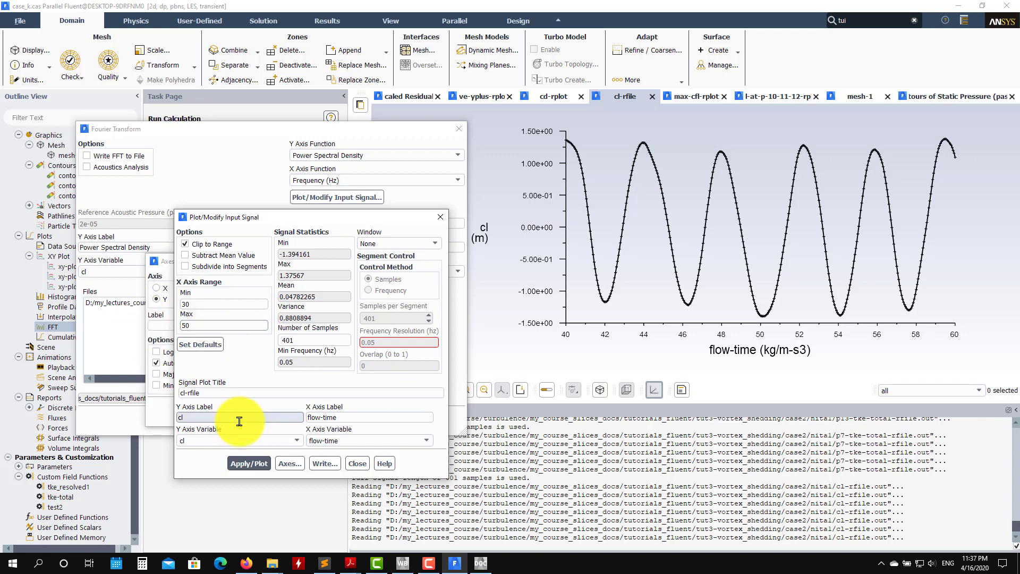
left_click(248, 463)
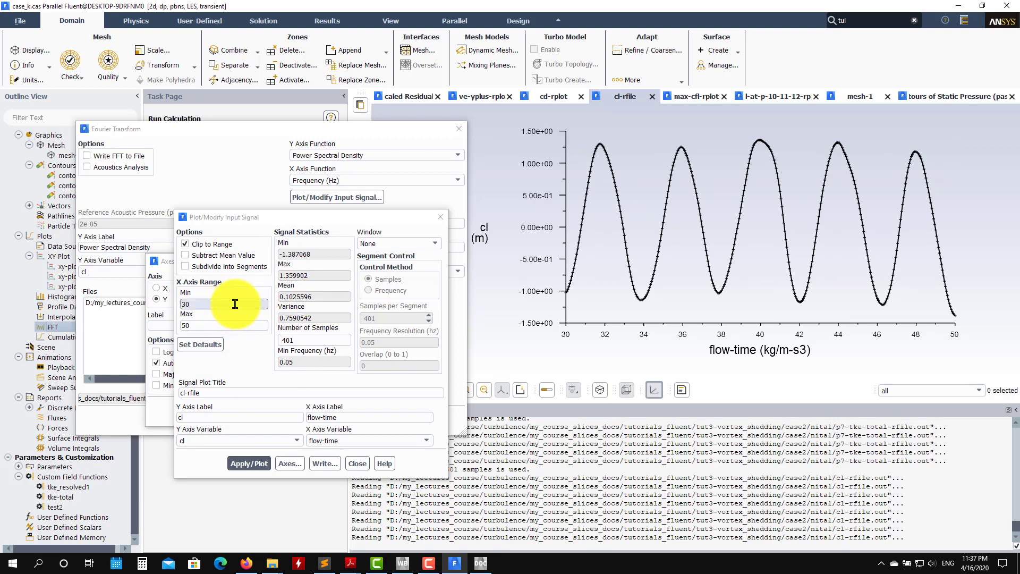
left_click_drag(327, 299, 273, 289)
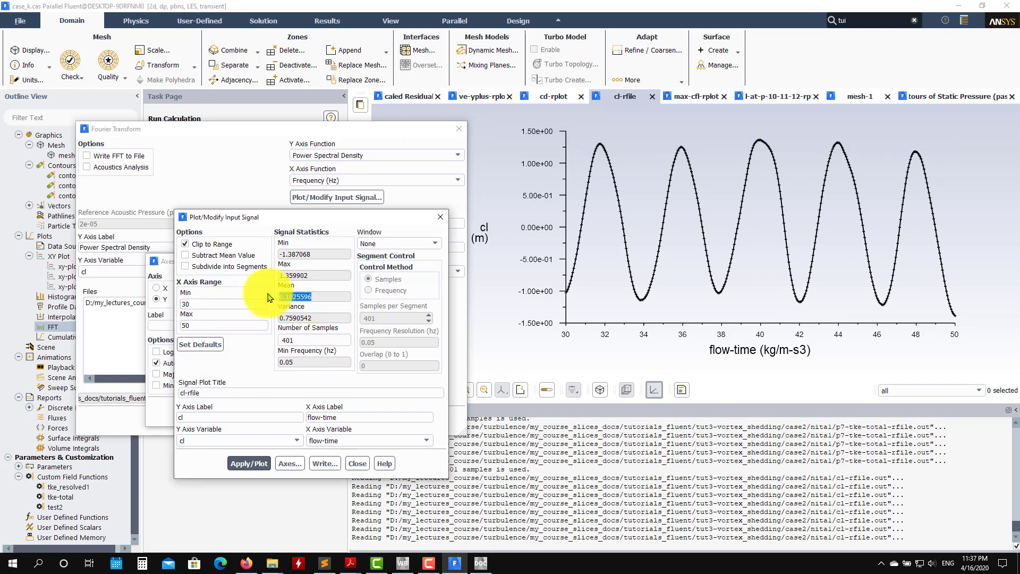
Set the cl signal's clipping maximum to 60 and replot it
double_click(207, 325)
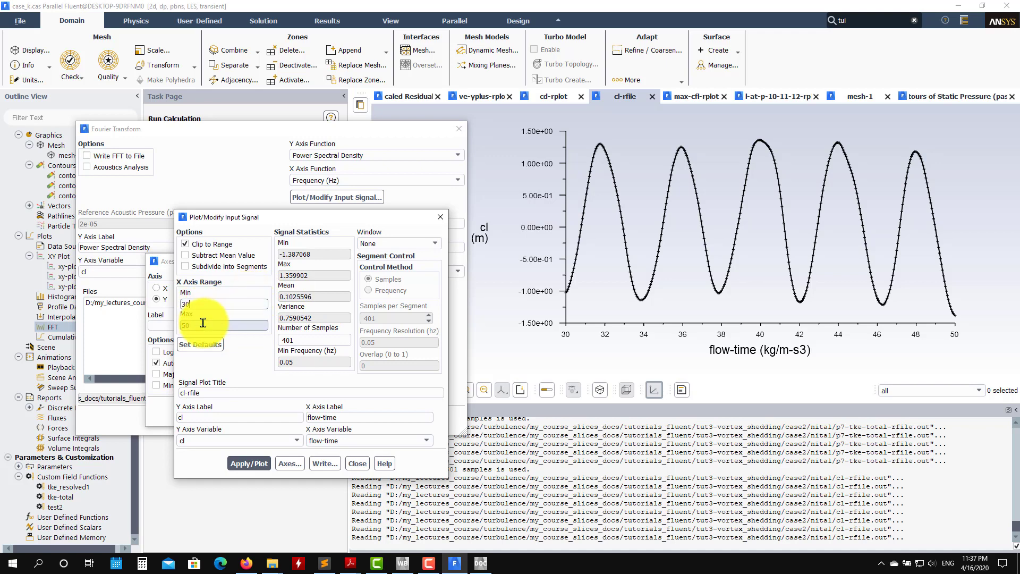
type("60")
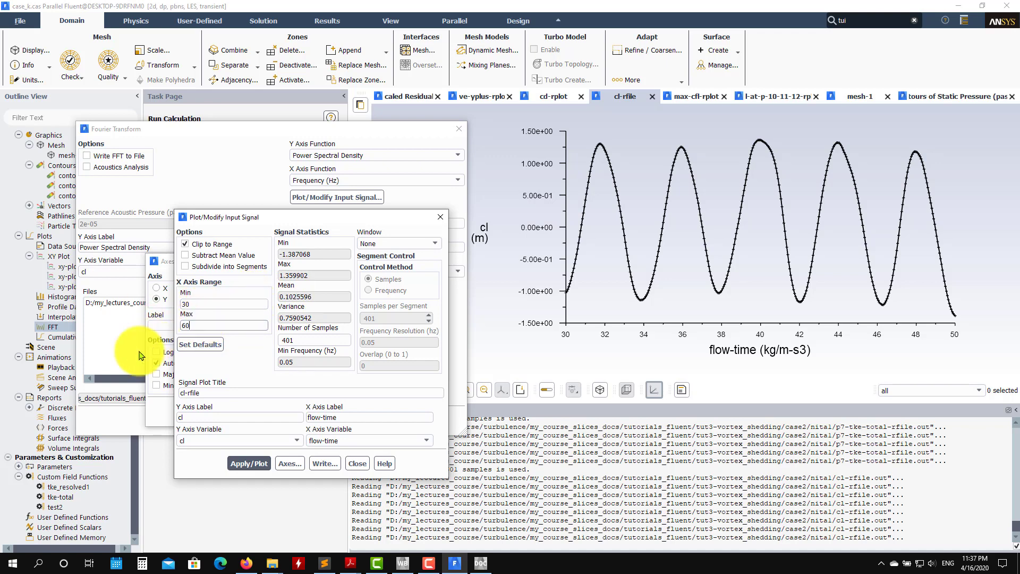
left_click(249, 463)
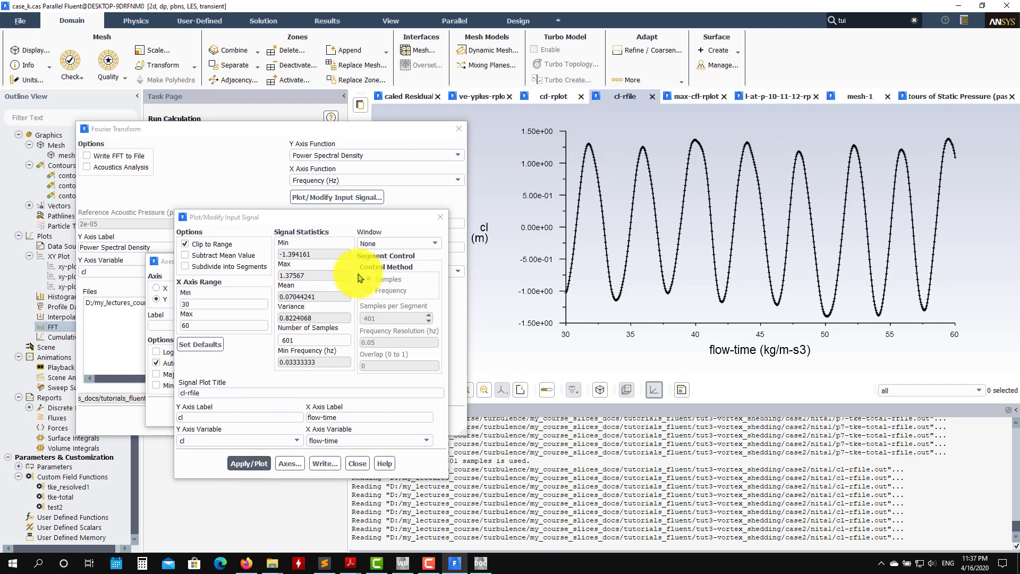
Raise the cl signal's clipping minimum to 40, replot it, and check its mean value
double_click(218, 304)
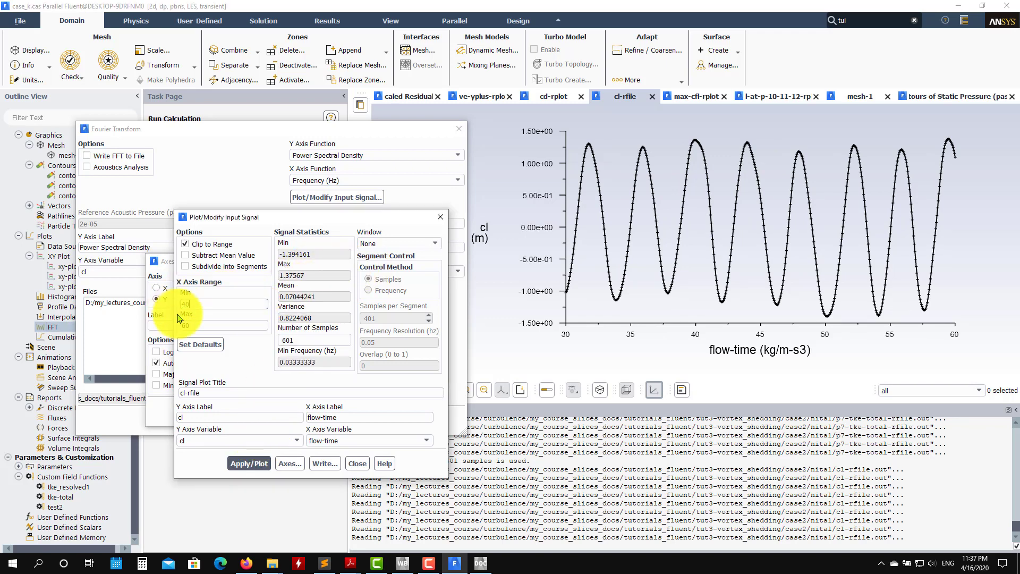
type("40")
left_click(249, 464)
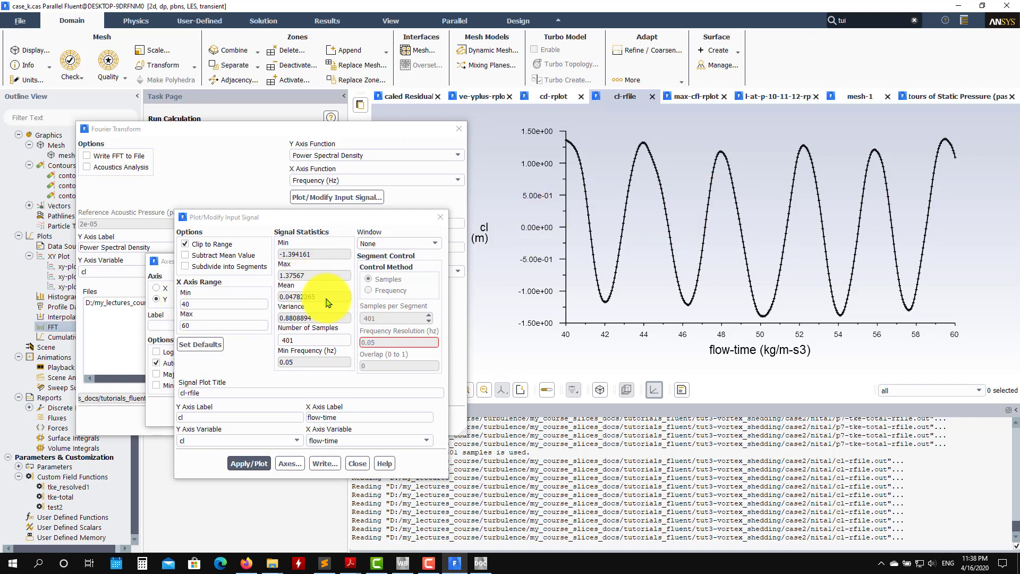
left_click_drag(325, 298, 308, 299)
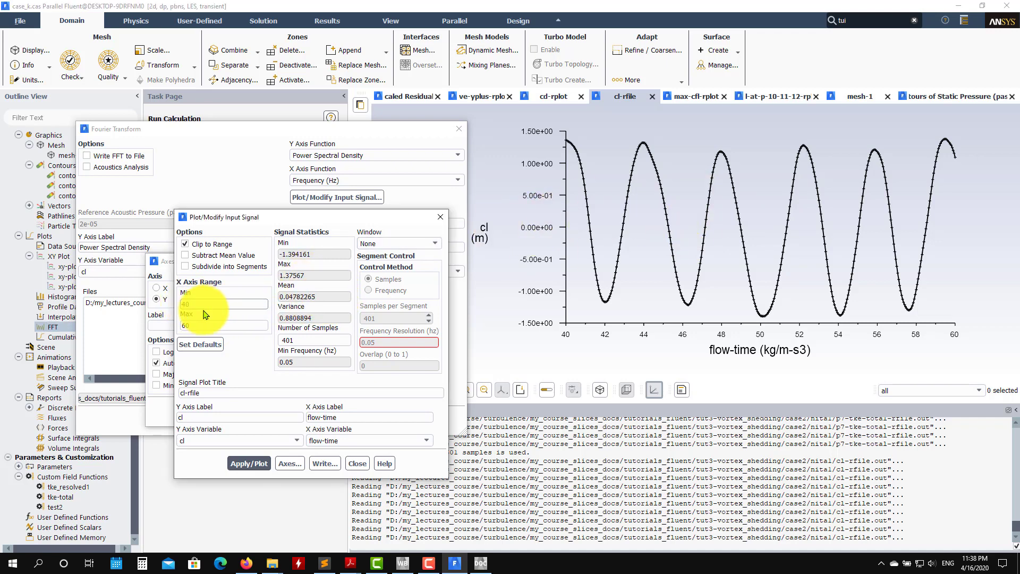
Return the cl signal's clipping minimum to 30, replot it, and plot the FFT of the clipped signal
left_click_drag(204, 307, 175, 307)
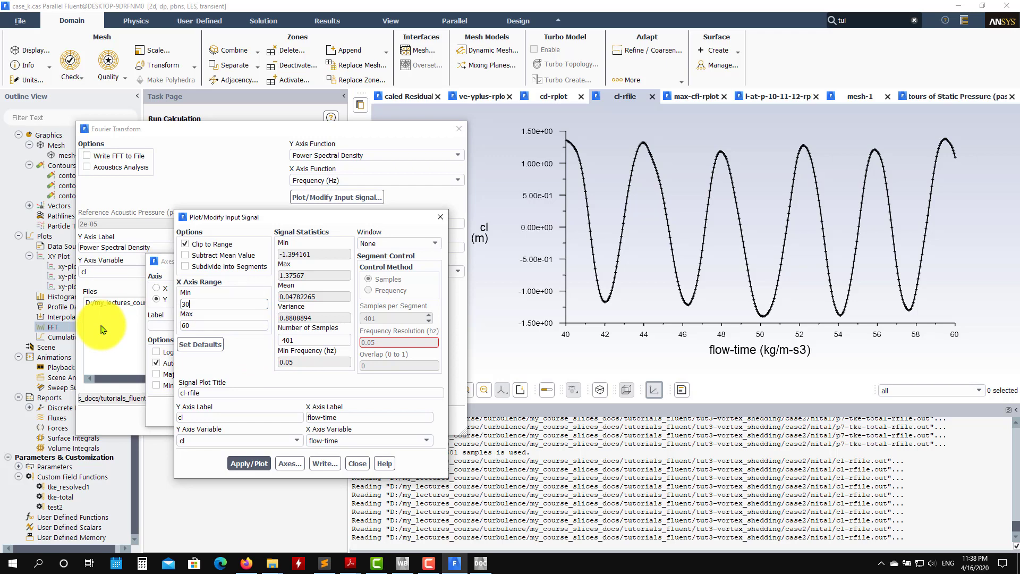
left_click(249, 464)
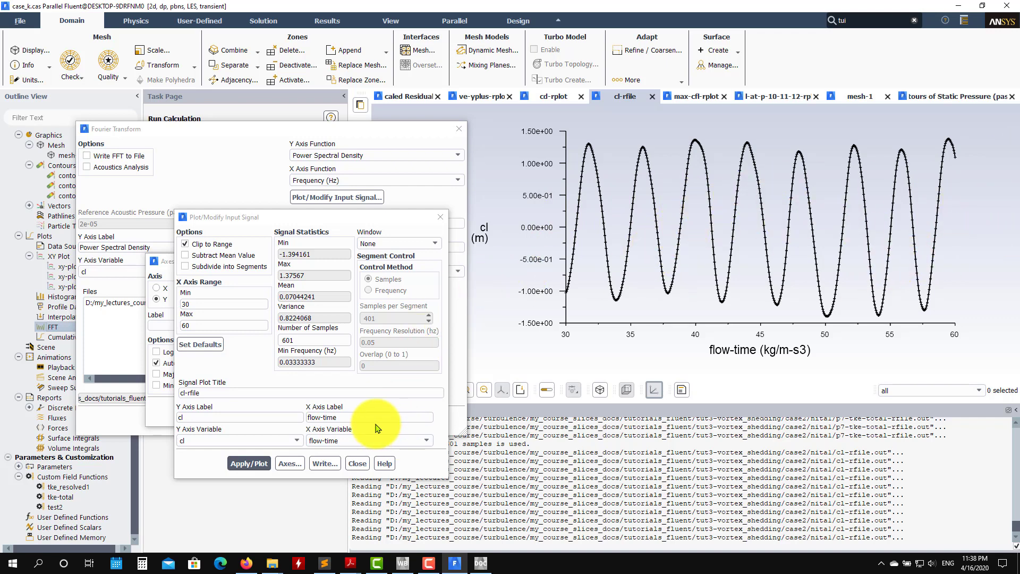
left_click(356, 463)
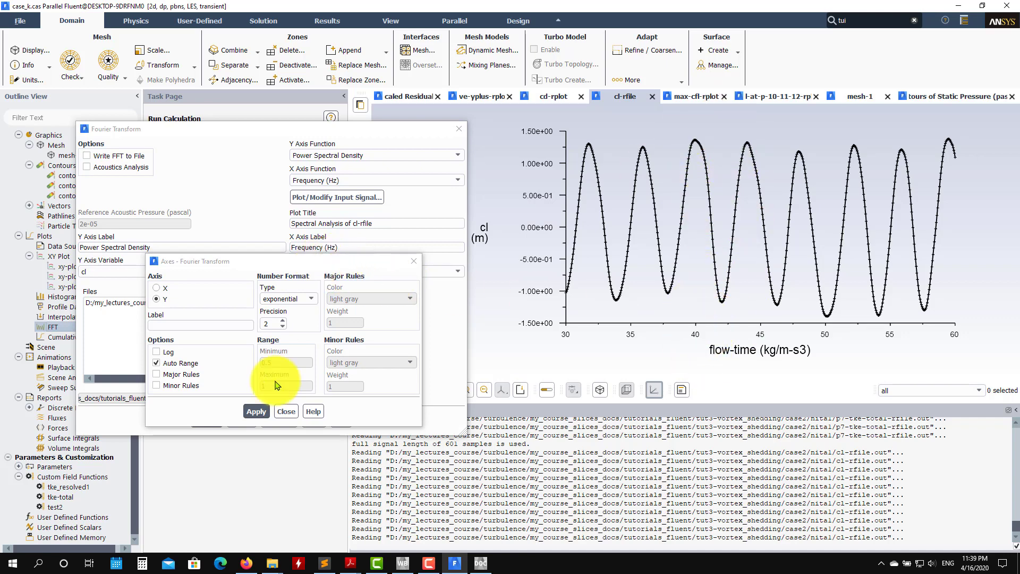
left_click(286, 411)
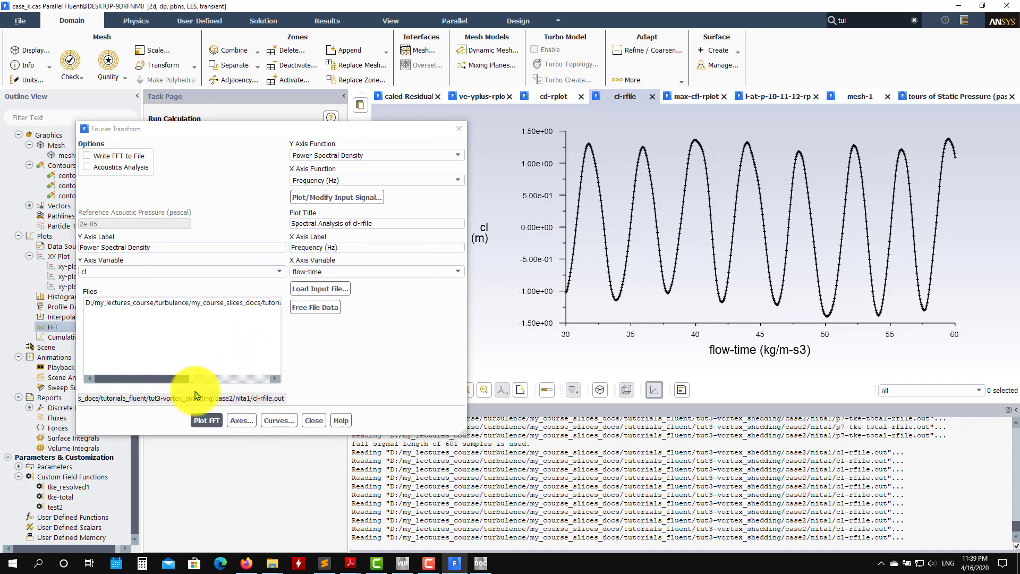
left_click(206, 420)
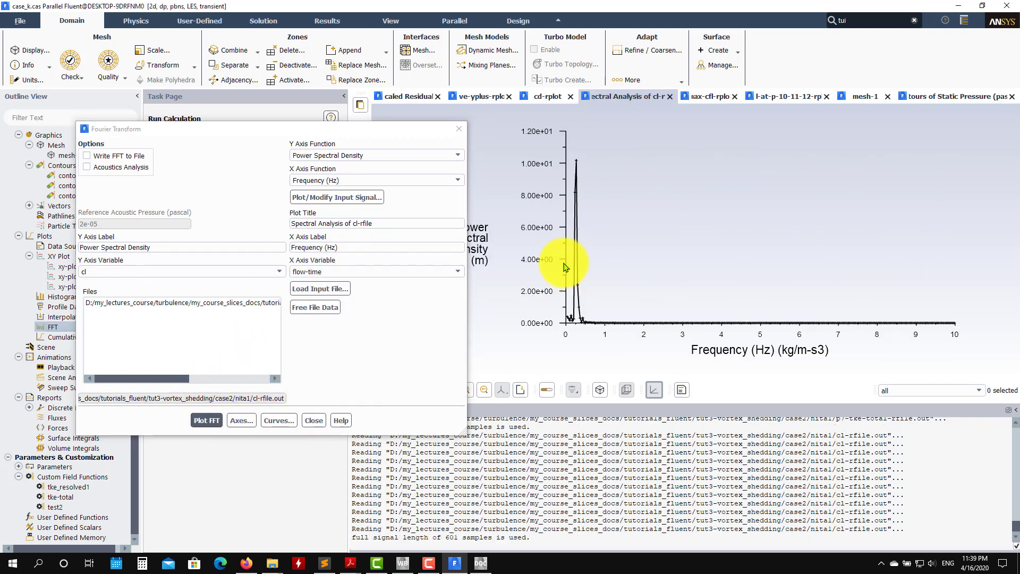
Turn off Auto Range for the FFT plot's X axis, use a range of 0 to 1, and replot the cl spectrum
left_click(241, 421)
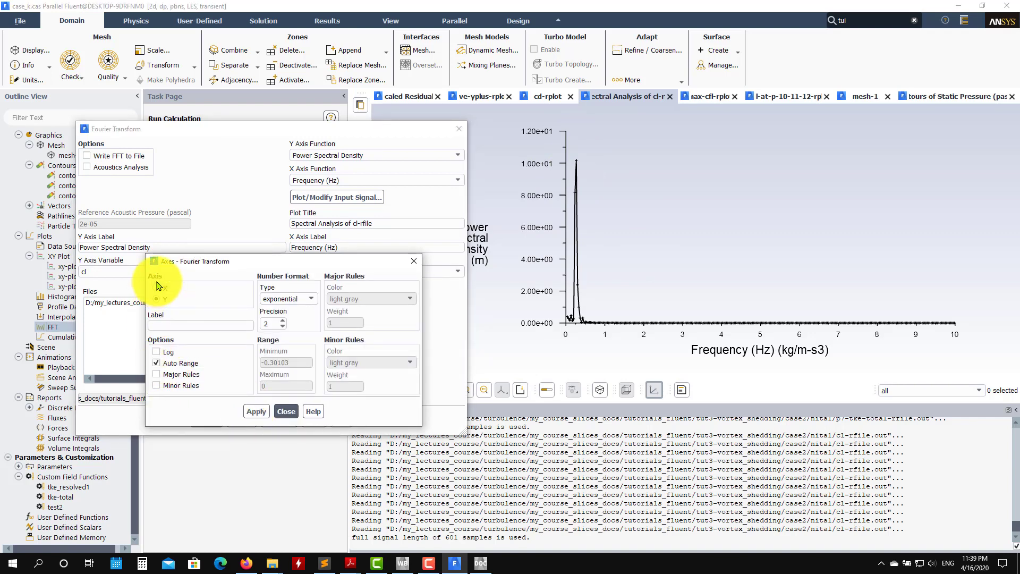
left_click(158, 298)
left_click(158, 287)
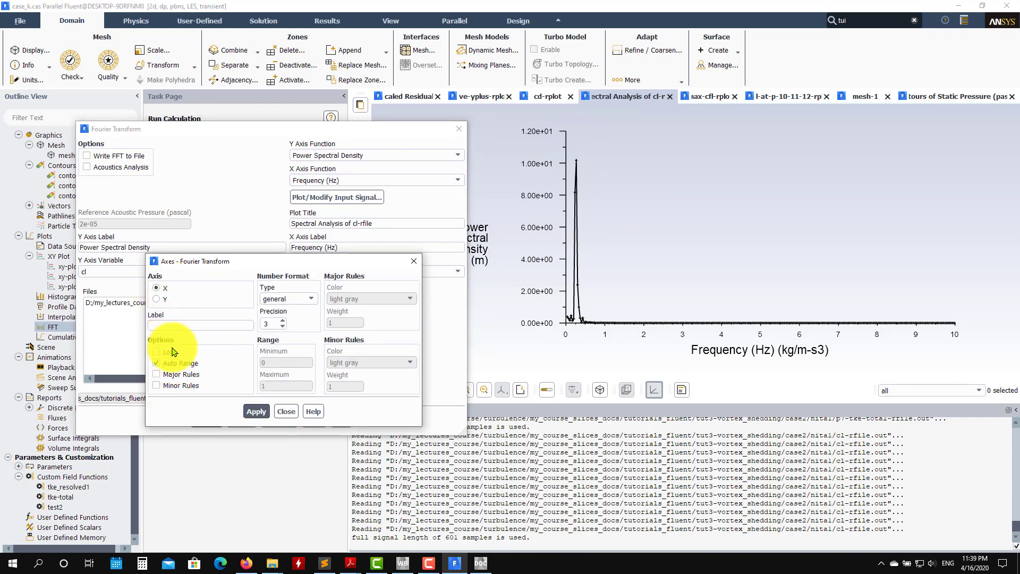
left_click(255, 411)
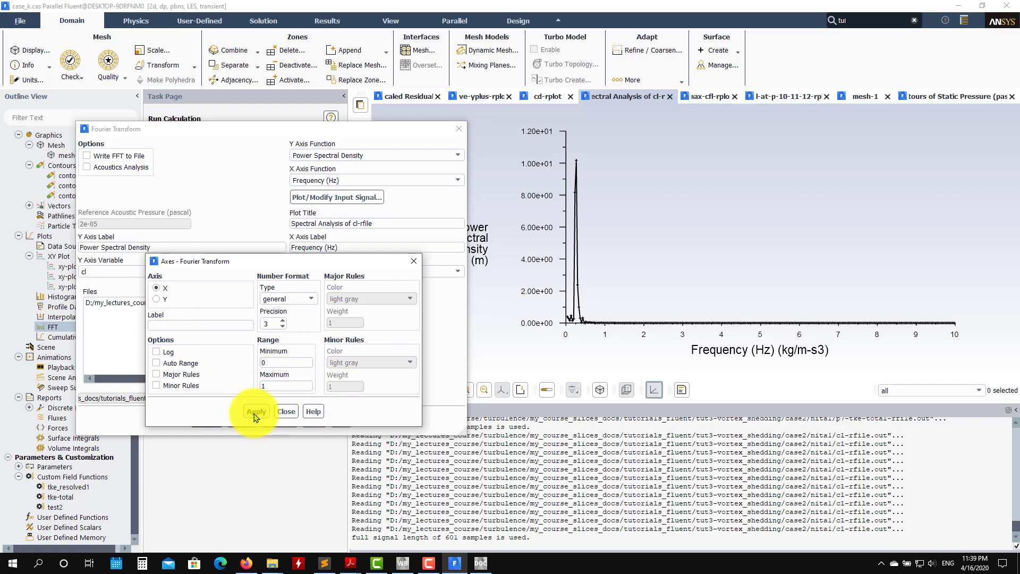
left_click(286, 410)
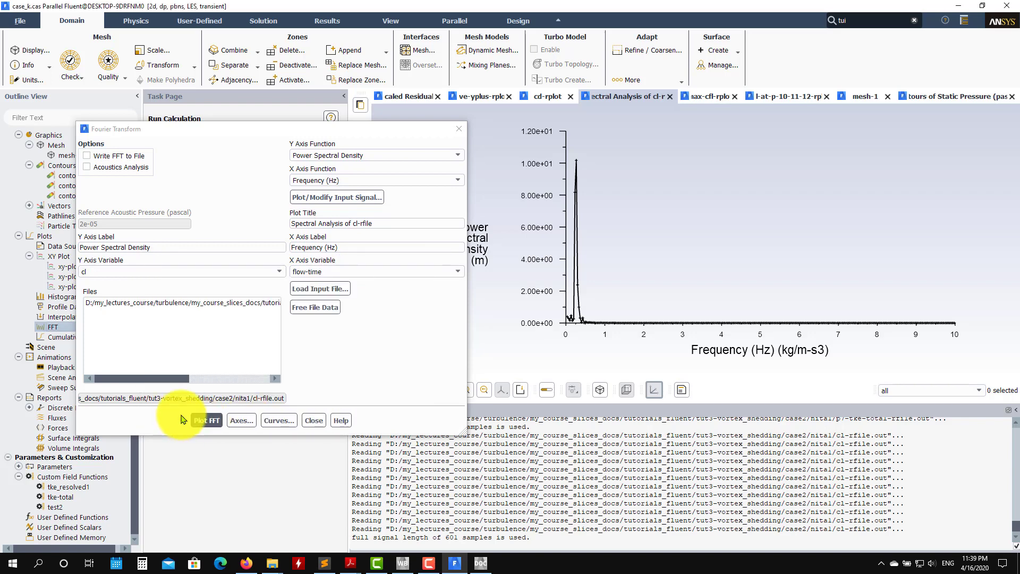
left_click(207, 420)
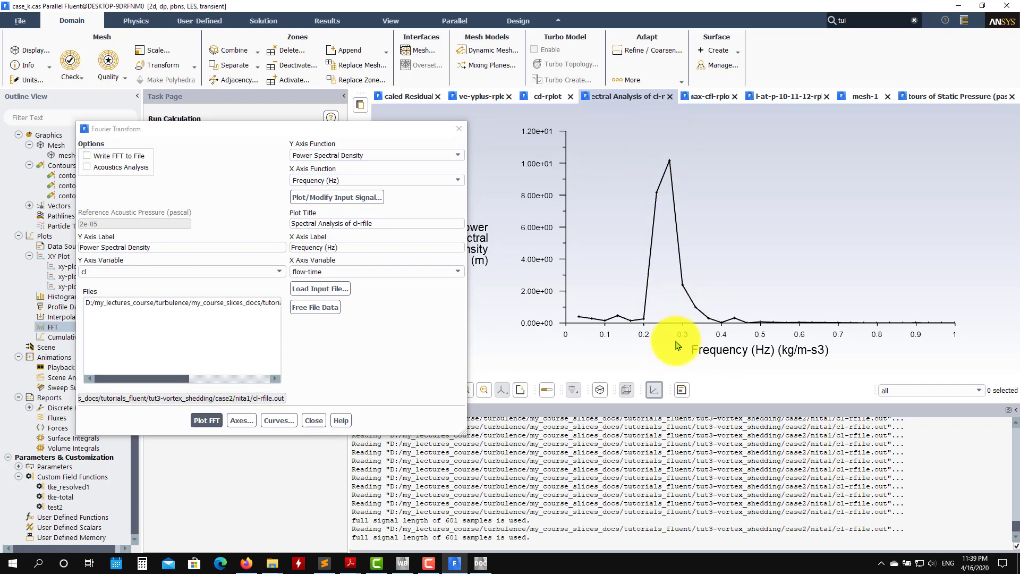
Replot the cl spectrum with Strouhal Number as the X axis function
left_click(458, 181)
left_click(306, 200)
left_click(207, 421)
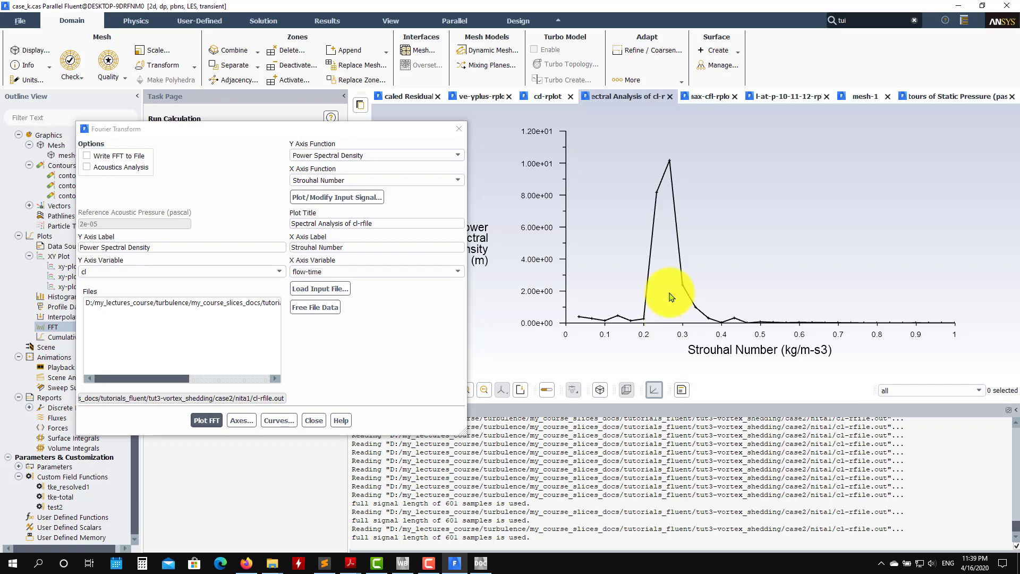
left_click(315, 420)
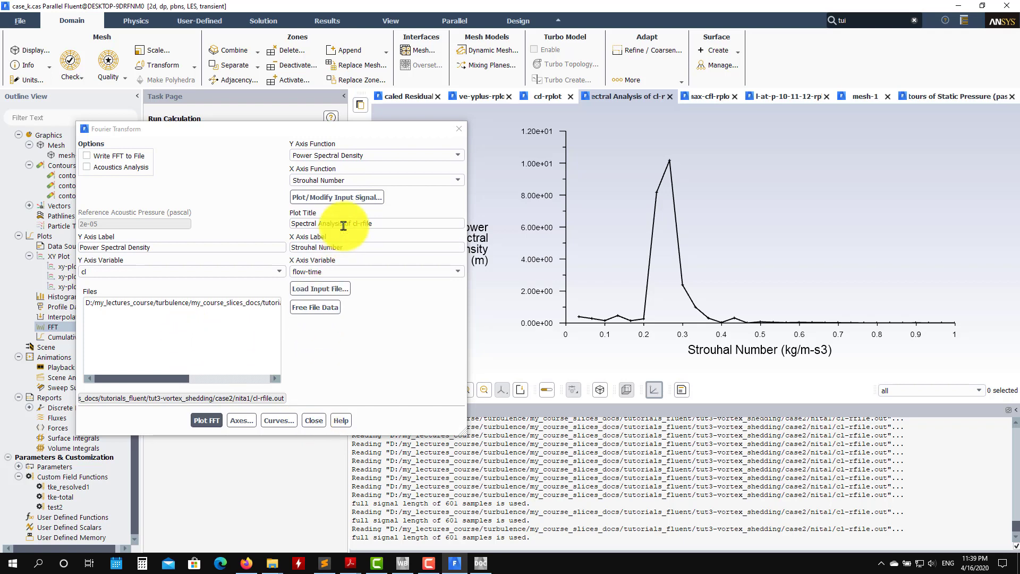
Switch the X axis function back to Frequency (Hz) and replot the cl spectrum
left_click(404, 180)
left_click(372, 199)
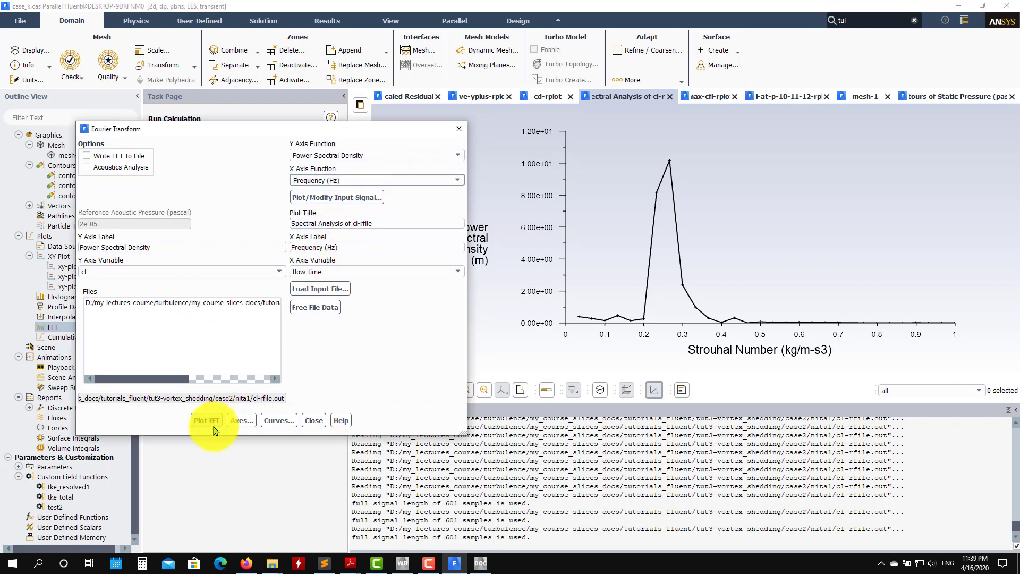
left_click(206, 421)
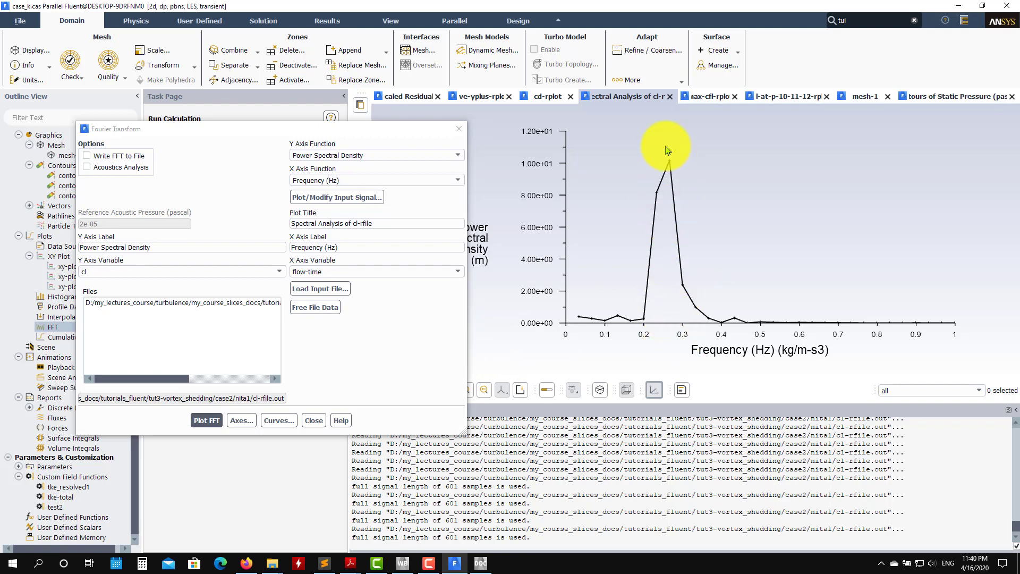
Load cd-rfile.out as the input signal for the Fourier transform
left_click(329, 290)
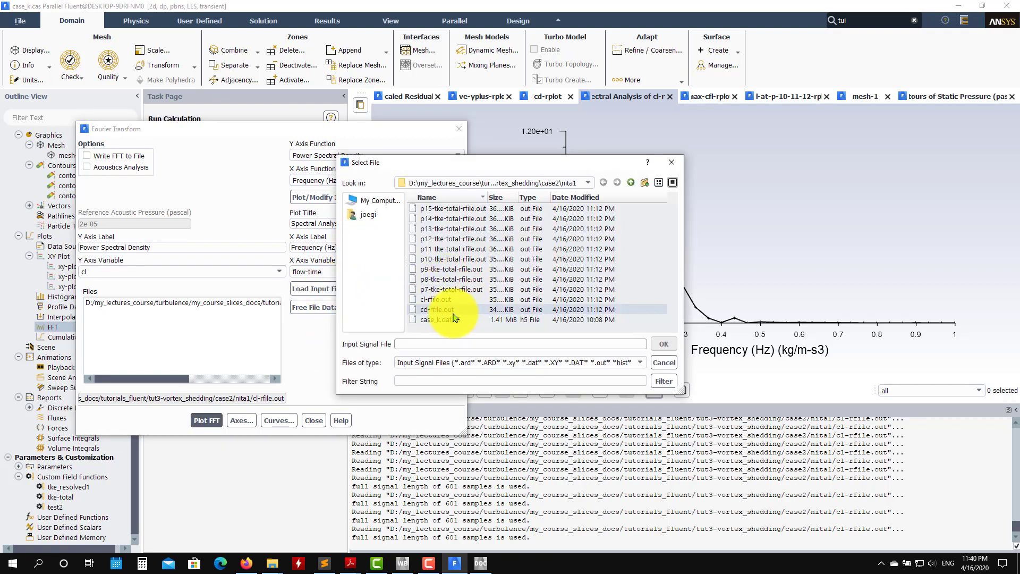
left_click(453, 310)
left_click(664, 343)
left_click(218, 421)
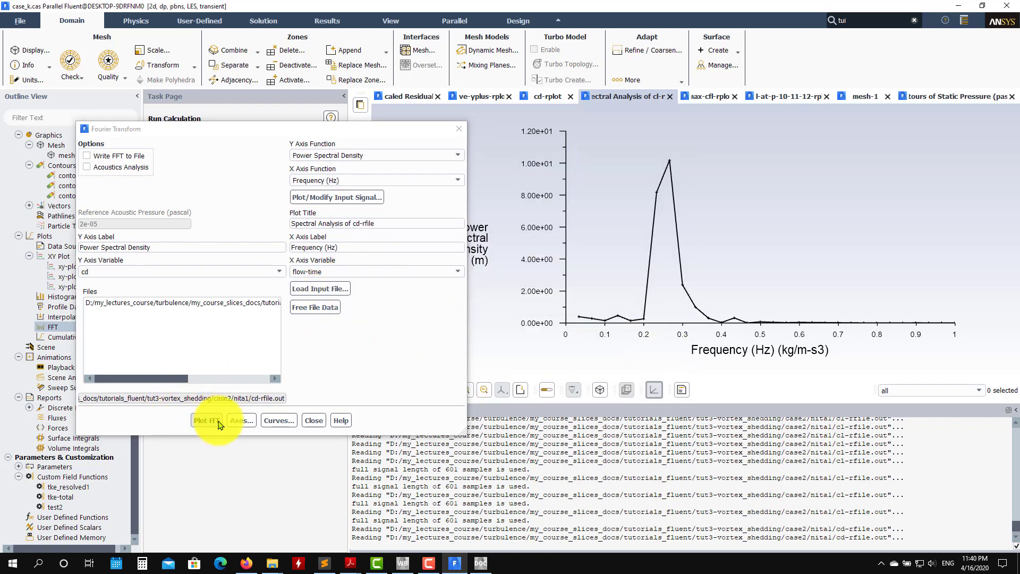
Plot the cd input signal over its full flow-time range by turning on Auto Range for the X axis
left_click(337, 197)
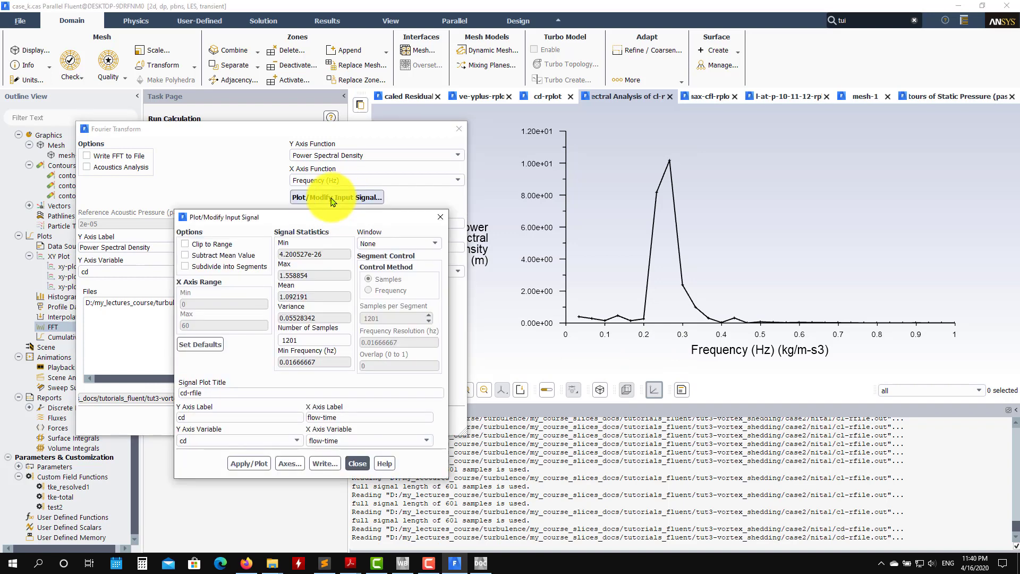
left_click(250, 464)
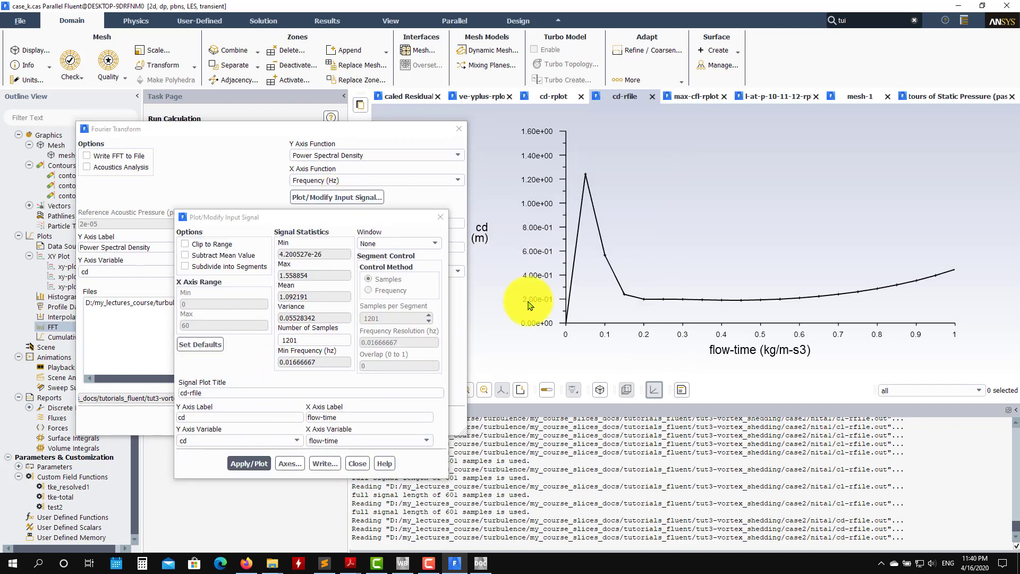
left_click(277, 463)
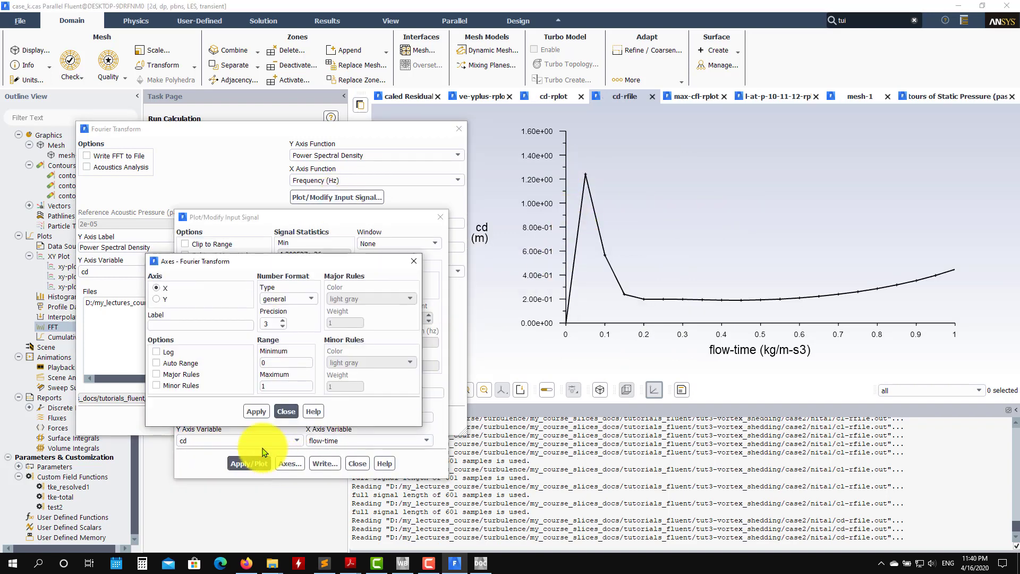
left_click(261, 411)
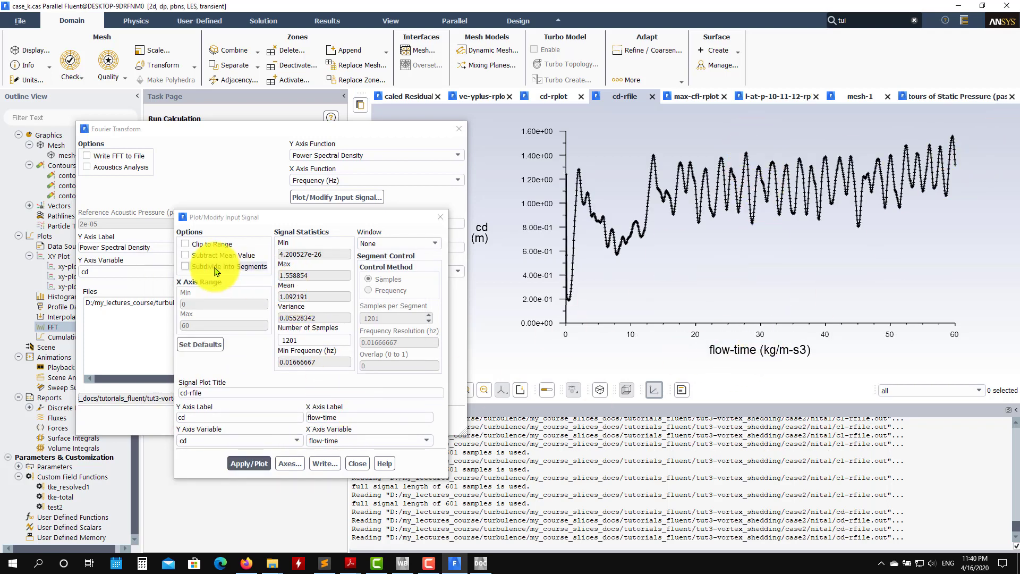
Clip the cd signal to an X axis range starting at 30 and replot it
left_click(186, 243)
double_click(191, 304)
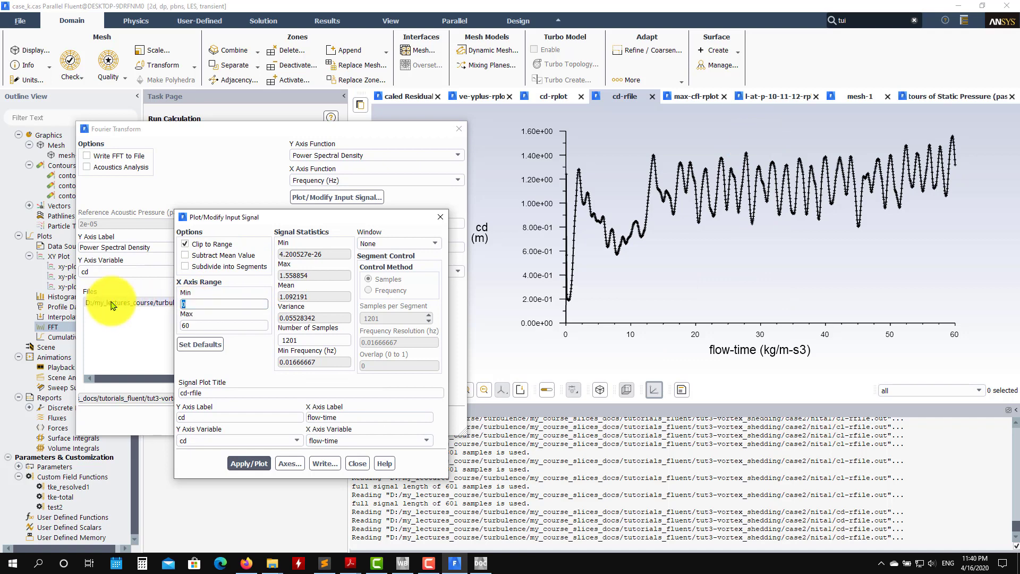
type("30")
left_click(249, 463)
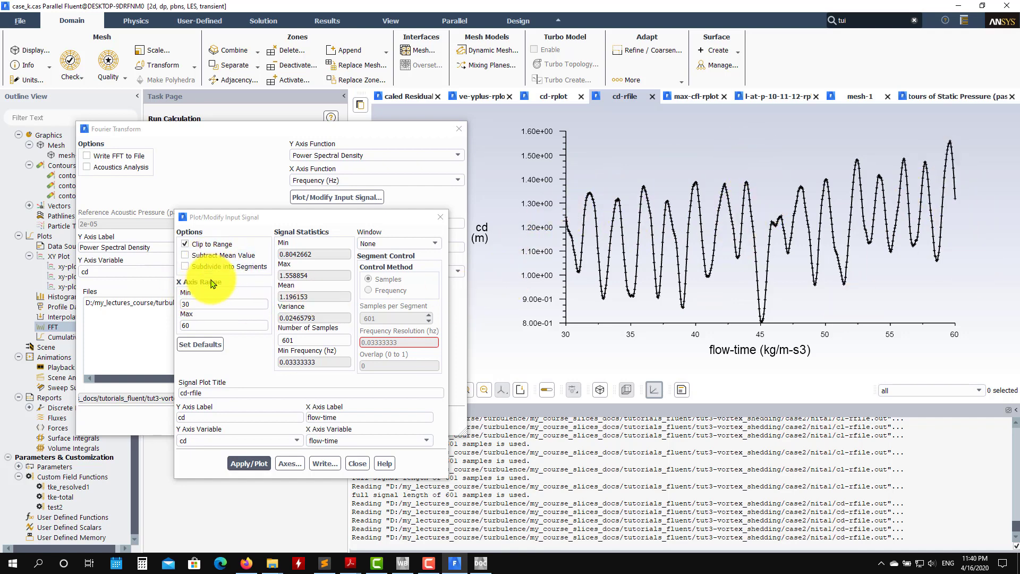
left_click(249, 463)
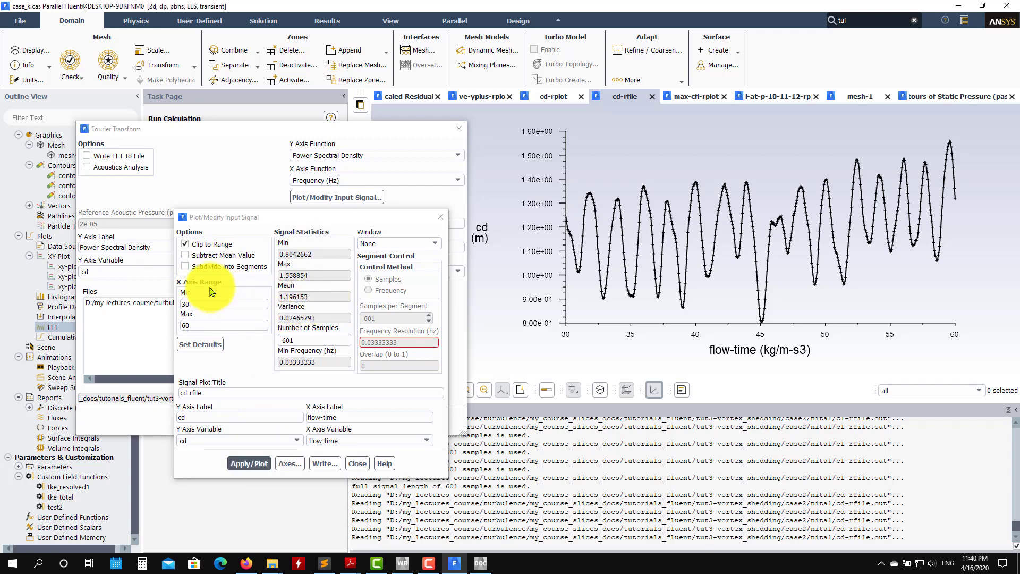
Set the cd signal's clipping minimum to 50 and replot it
left_click_drag(216, 304, 109, 300)
type("50")
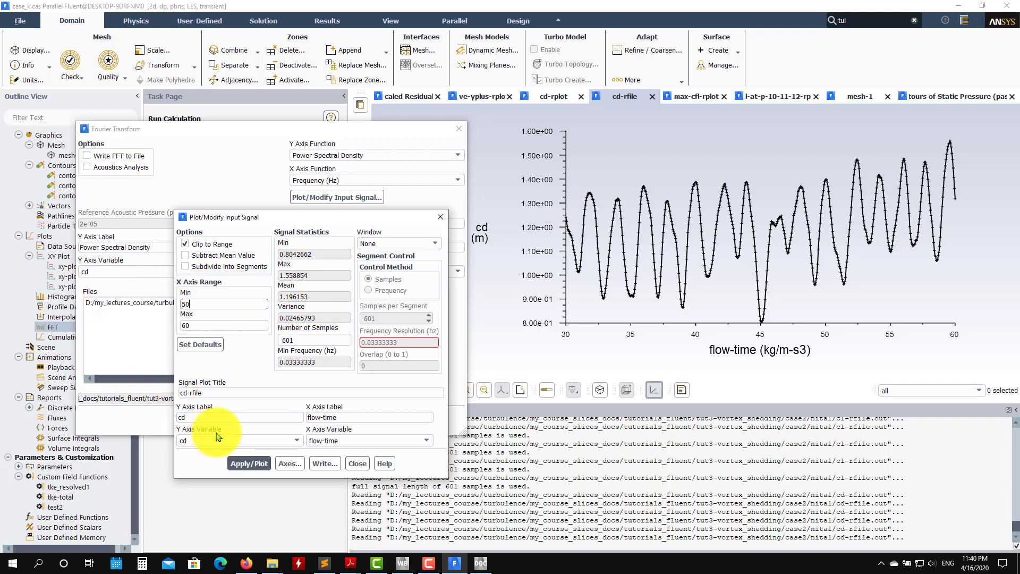
left_click(249, 463)
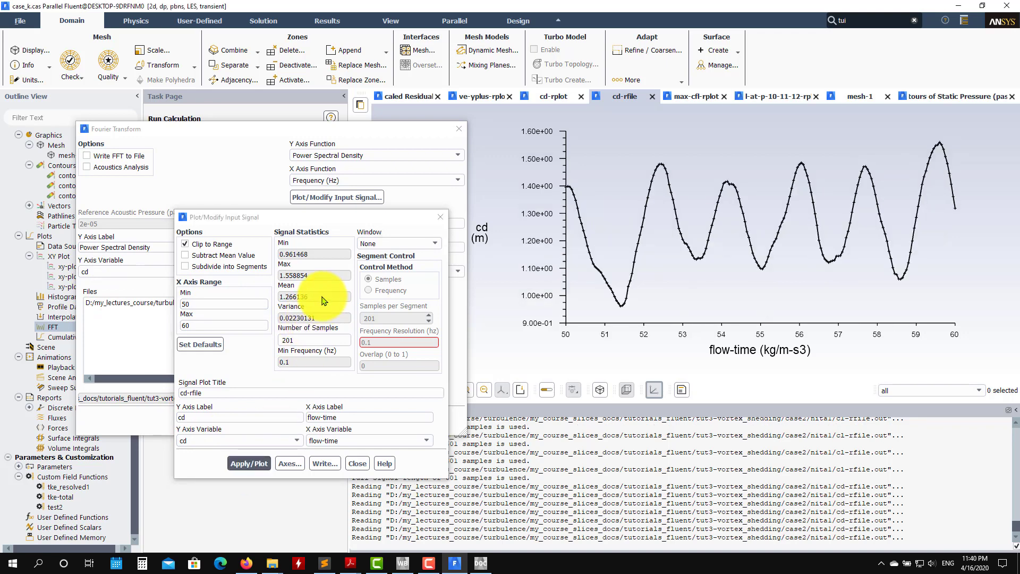
Return the cd signal's clipping minimum to 30, replot it, and plot the FFT of the clipped signal
left_click_drag(215, 304, 85, 307)
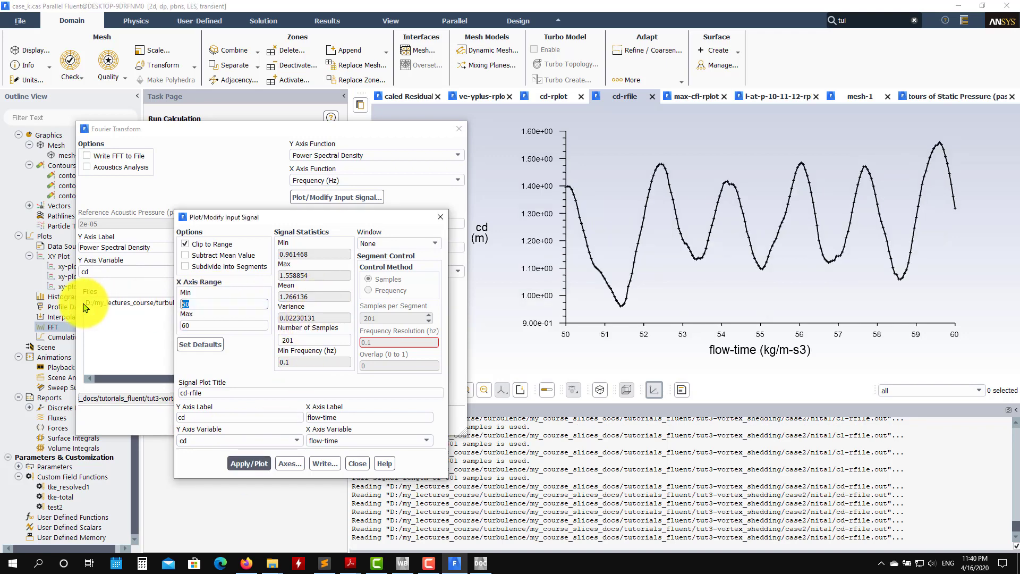
type("2")
left_click_drag(212, 304, 136, 308)
type("3")
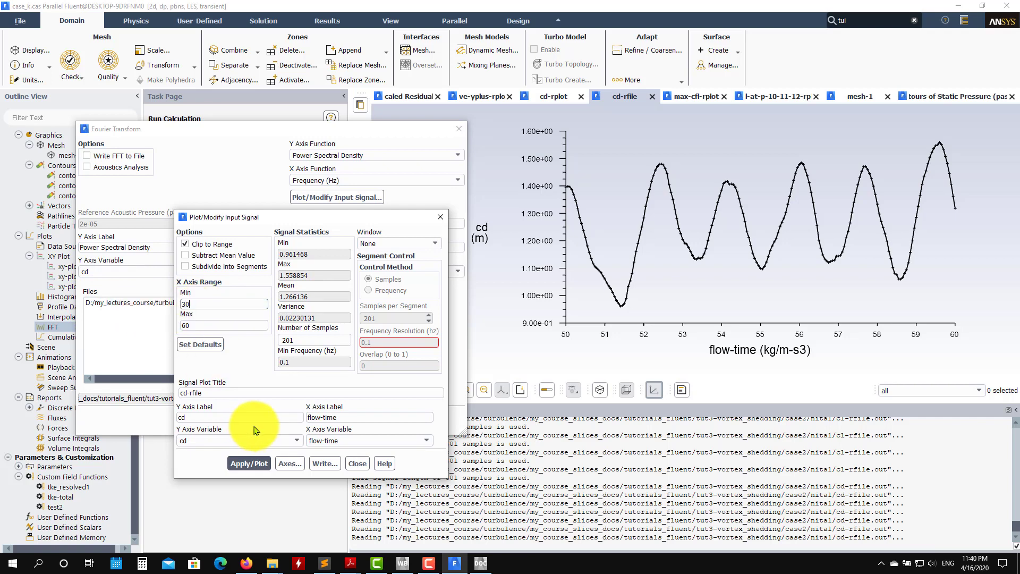
left_click(266, 463)
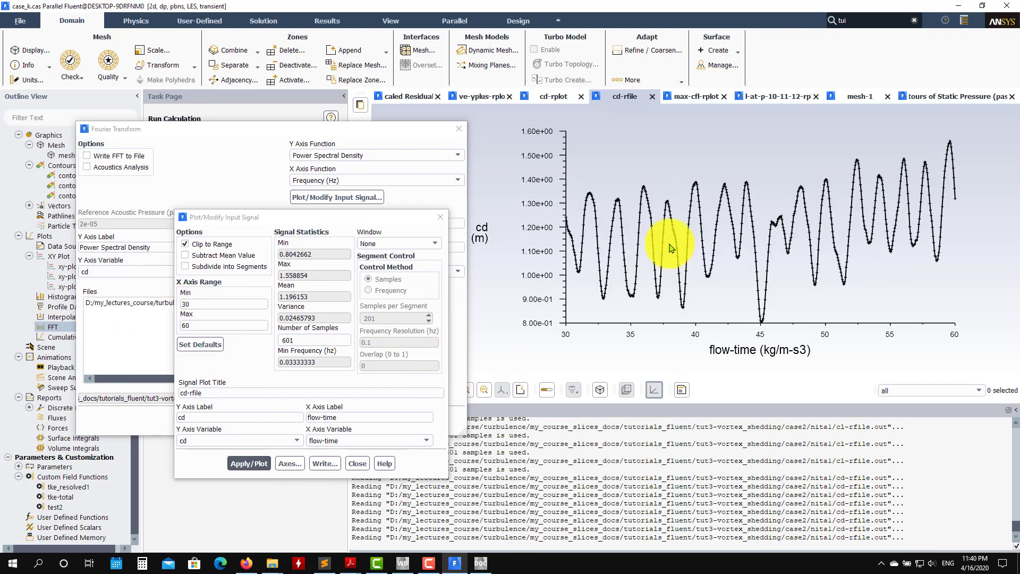
left_click(365, 467)
left_click(203, 422)
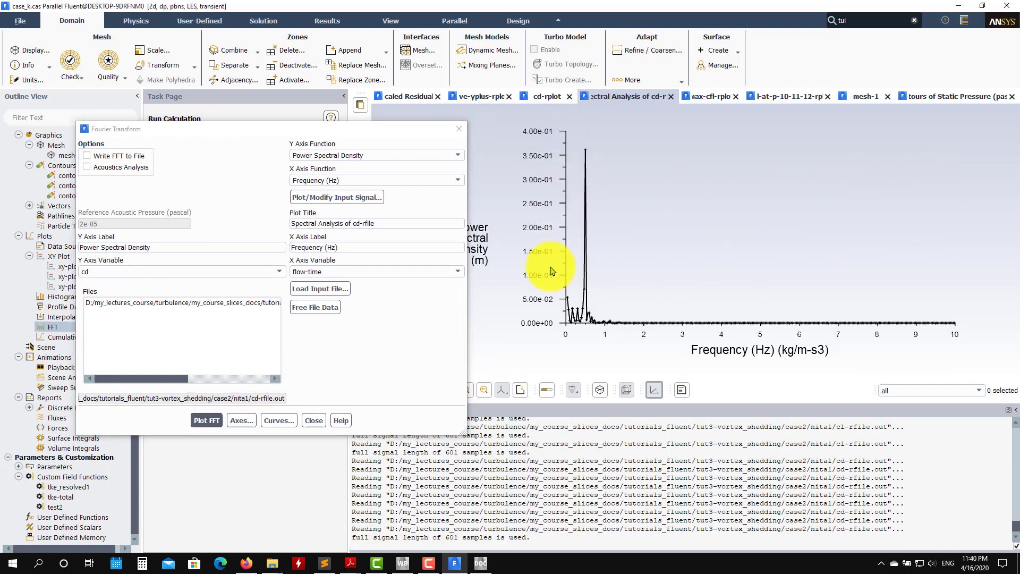
Limit the FFT plot's X axis range to 0 to 1, replot the cd spectrum, and close the Fourier Transform settings
left_click(251, 425)
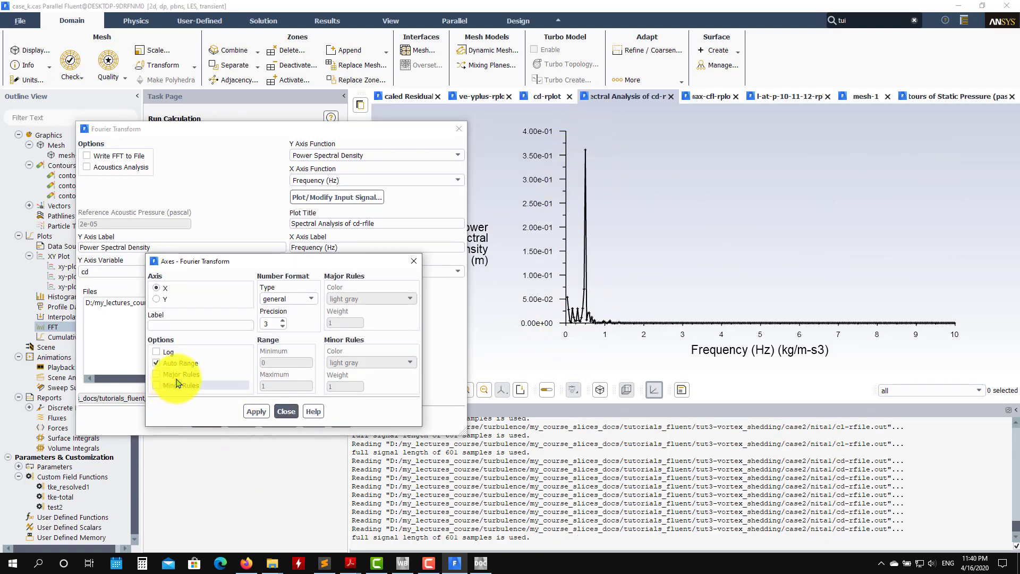
left_click(172, 366)
left_click(256, 411)
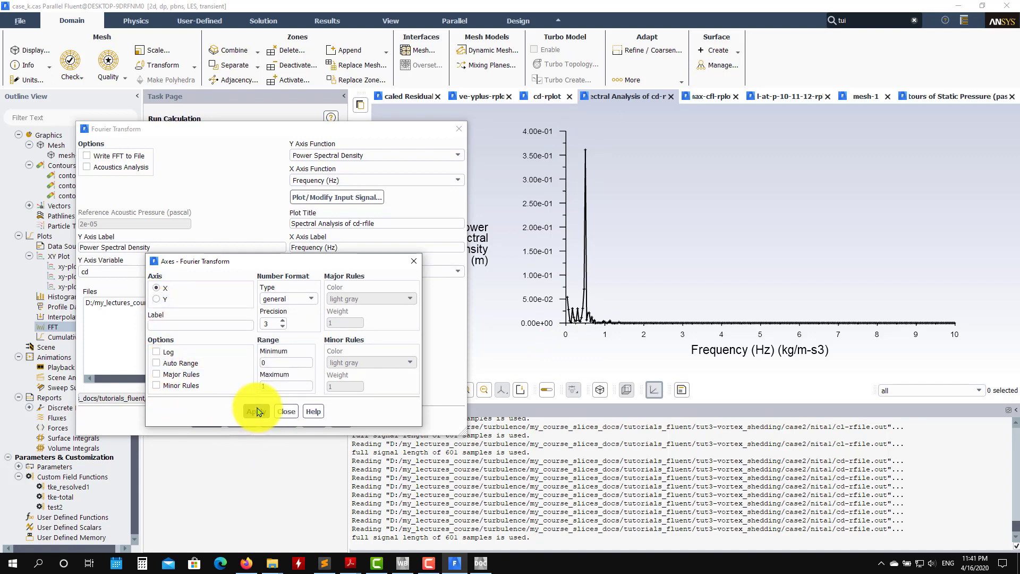
left_click(286, 411)
left_click(206, 420)
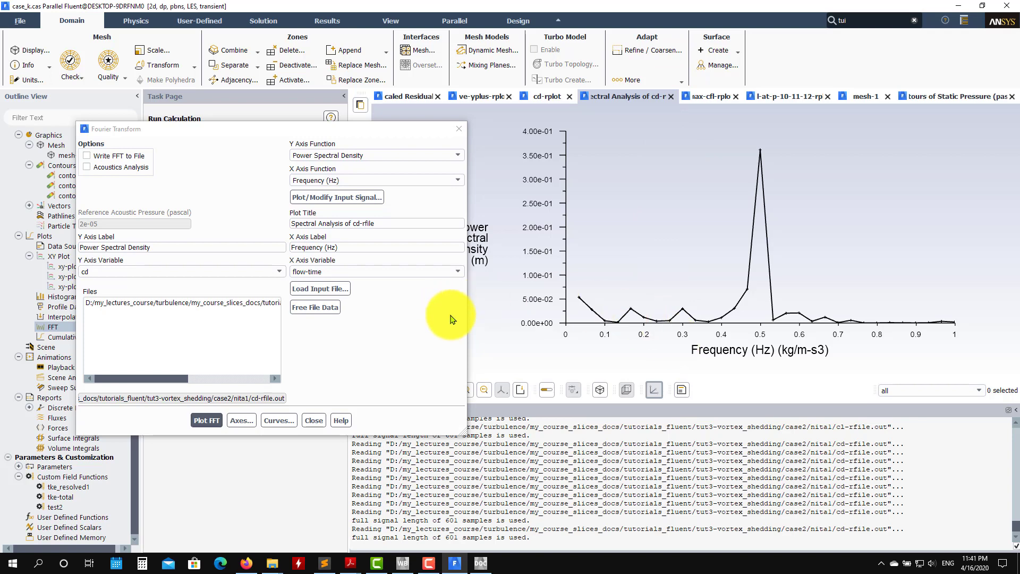
left_click(315, 420)
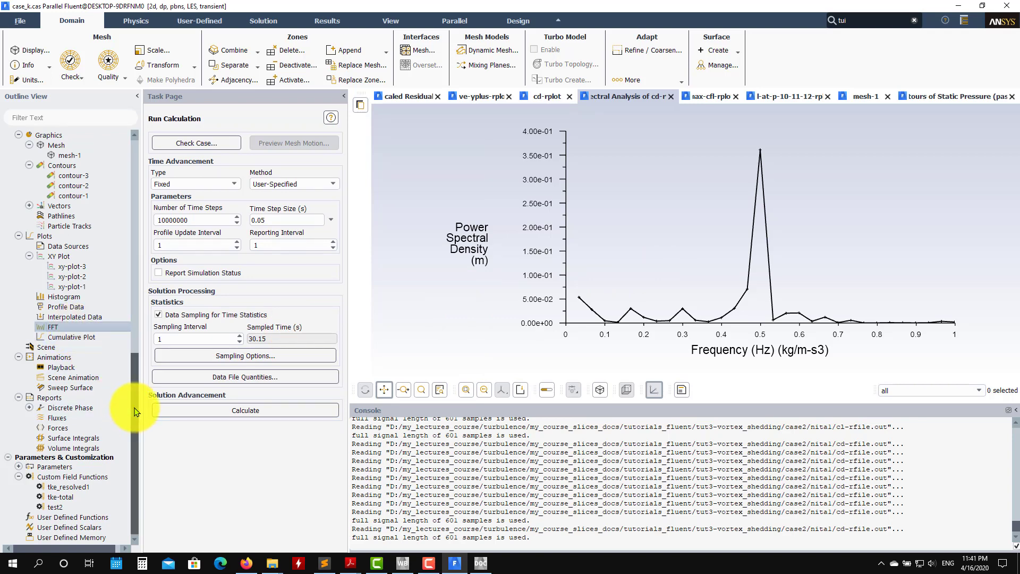
Preview the viscous model's k-omega (2 eqn) options alongside the drag coefficient history plot without applying them
left_click_drag(135, 425, 137, 169)
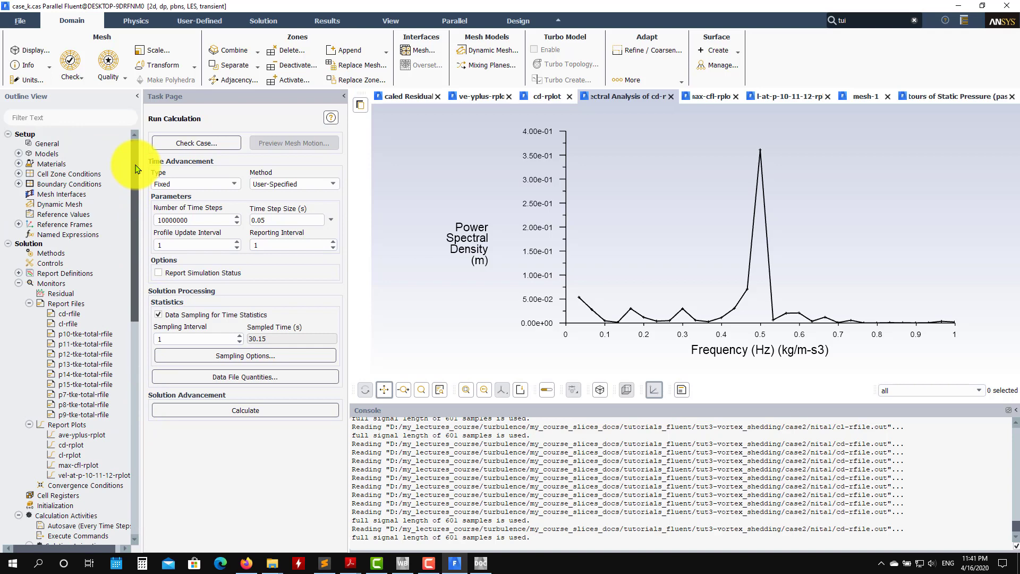
left_click(59, 148)
double_click(55, 155)
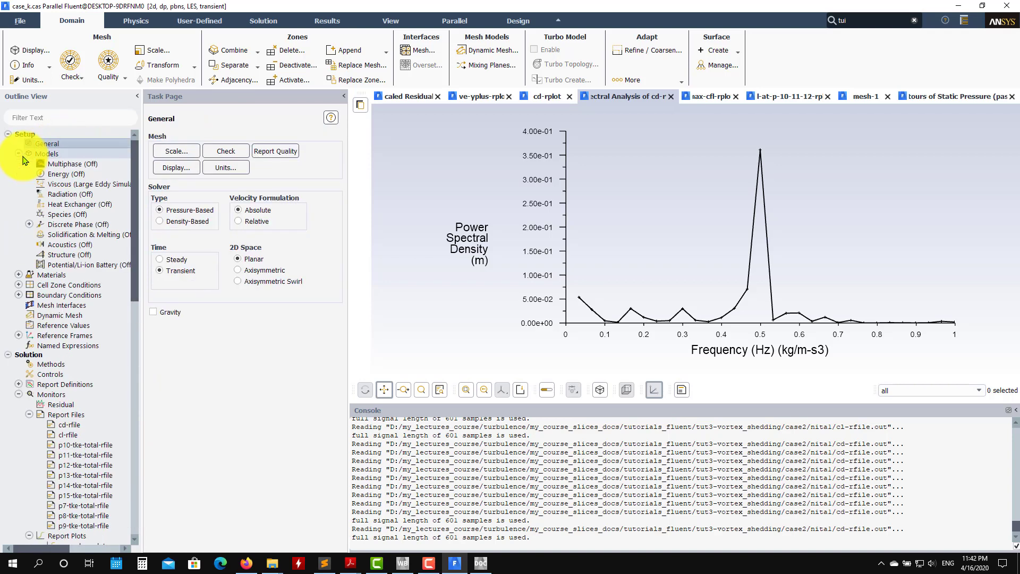
double_click(81, 185)
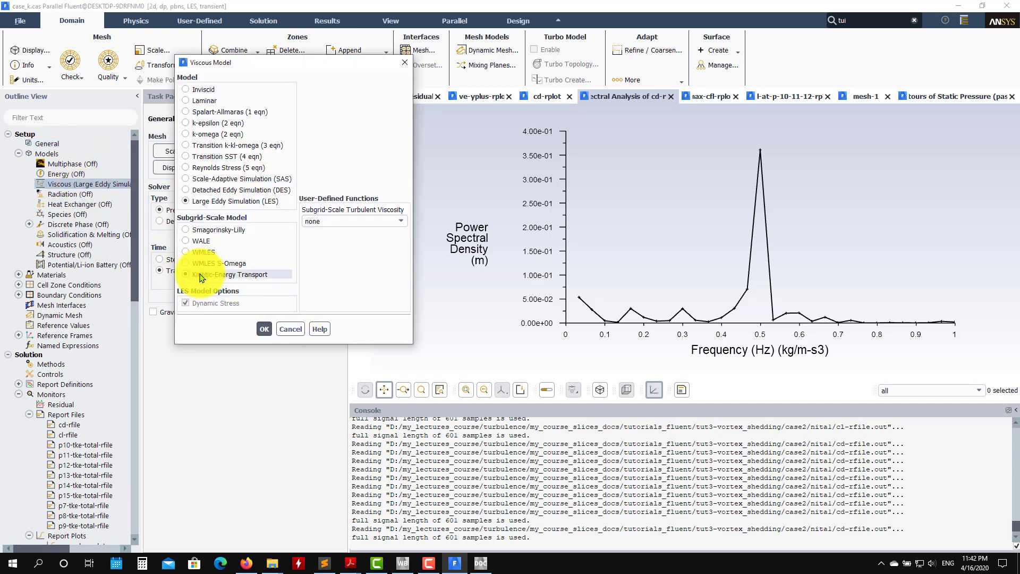
left_click(207, 134)
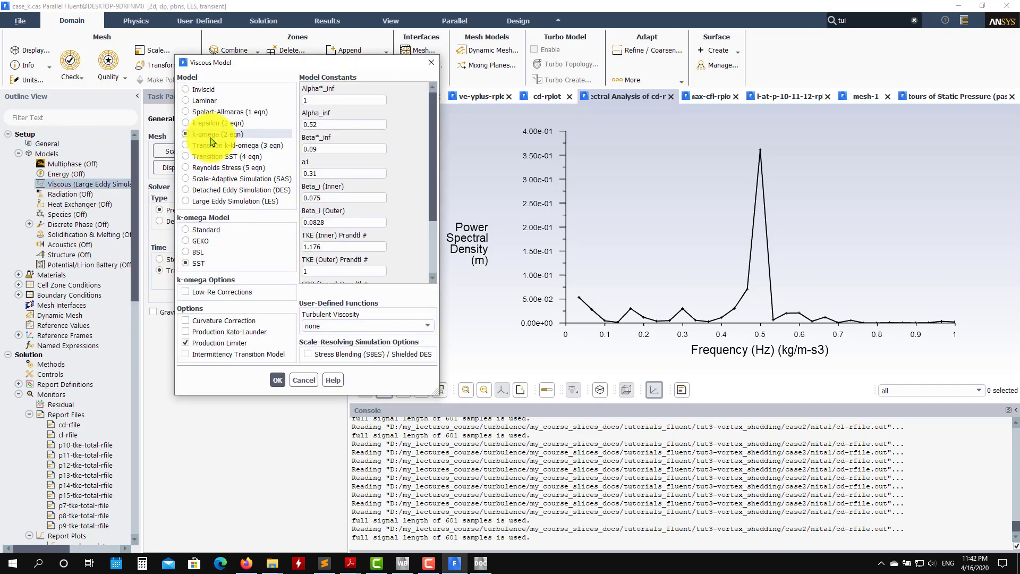
left_click(544, 96)
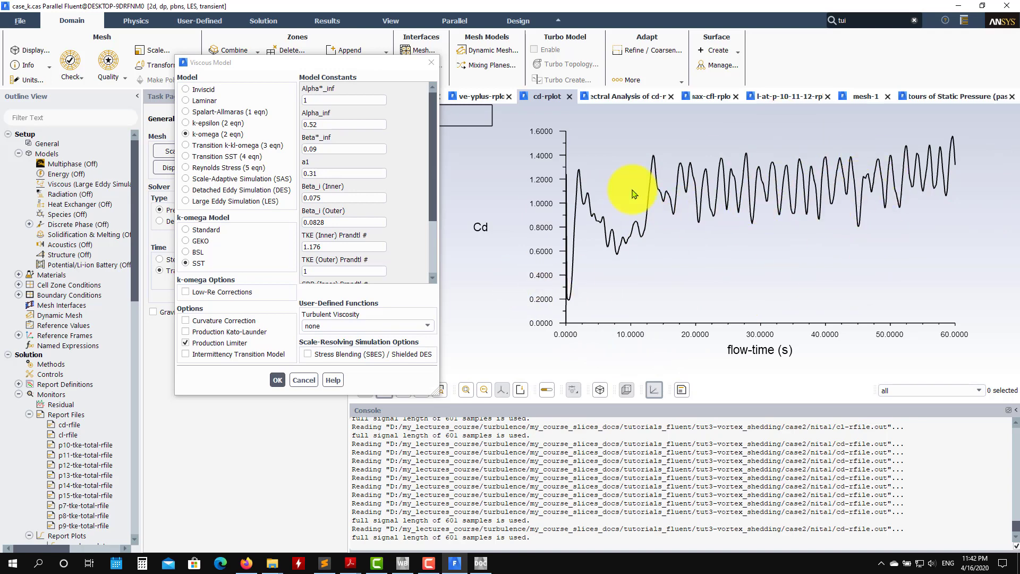
left_click(305, 380)
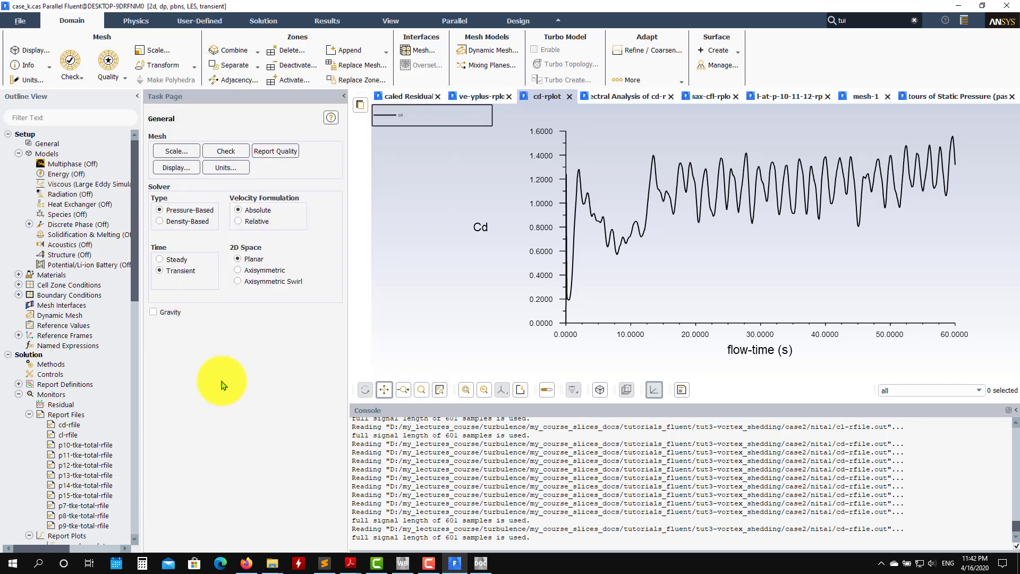
In the solution methods, disable Non-Iterative Time Advancement and set the pressure-velocity coupling scheme to PISO
left_click(66, 366)
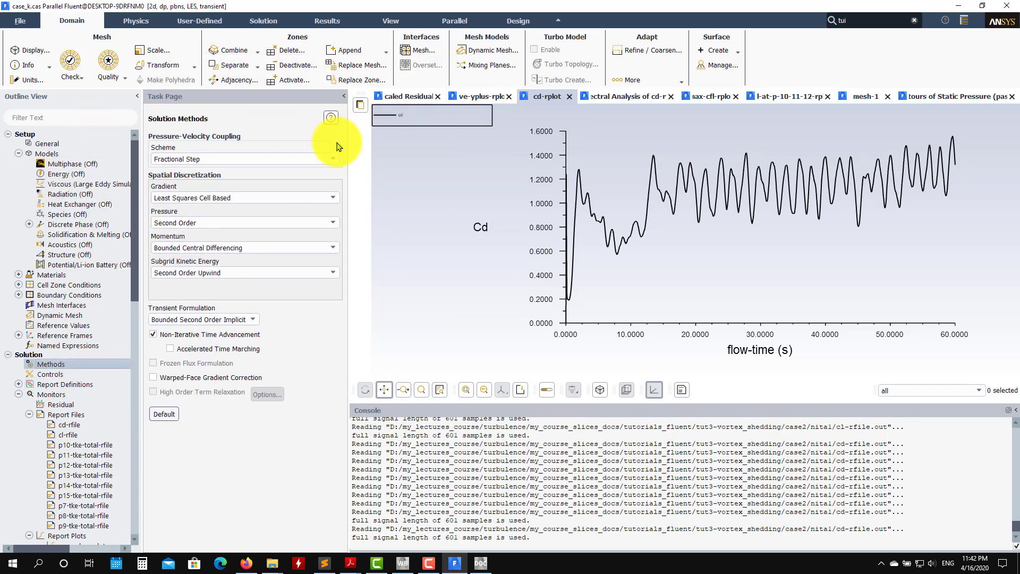
left_click(162, 336)
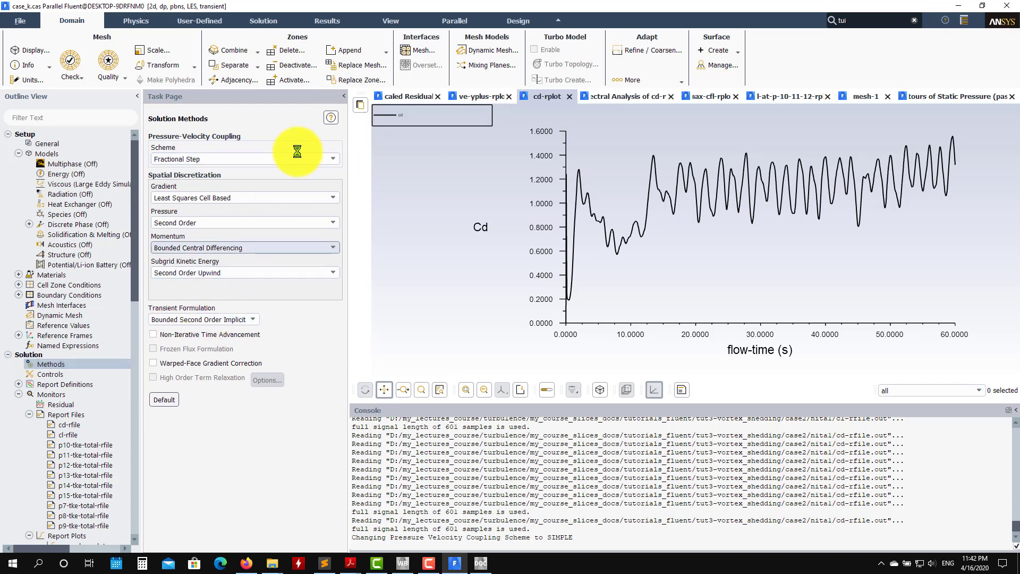
left_click(330, 159)
left_click(216, 187)
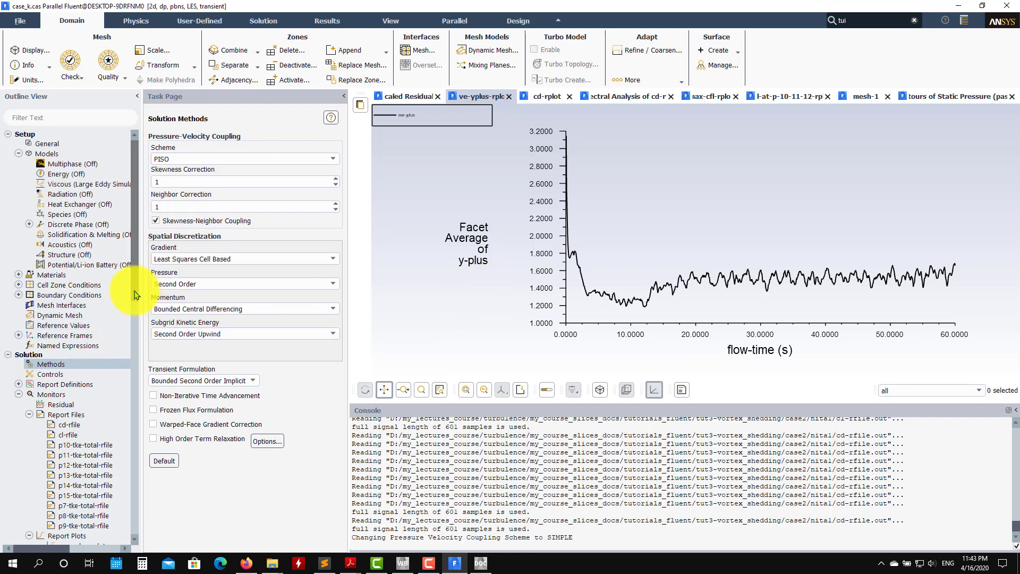
Open the solution controls with the under-relaxation factors
left_click(50, 374)
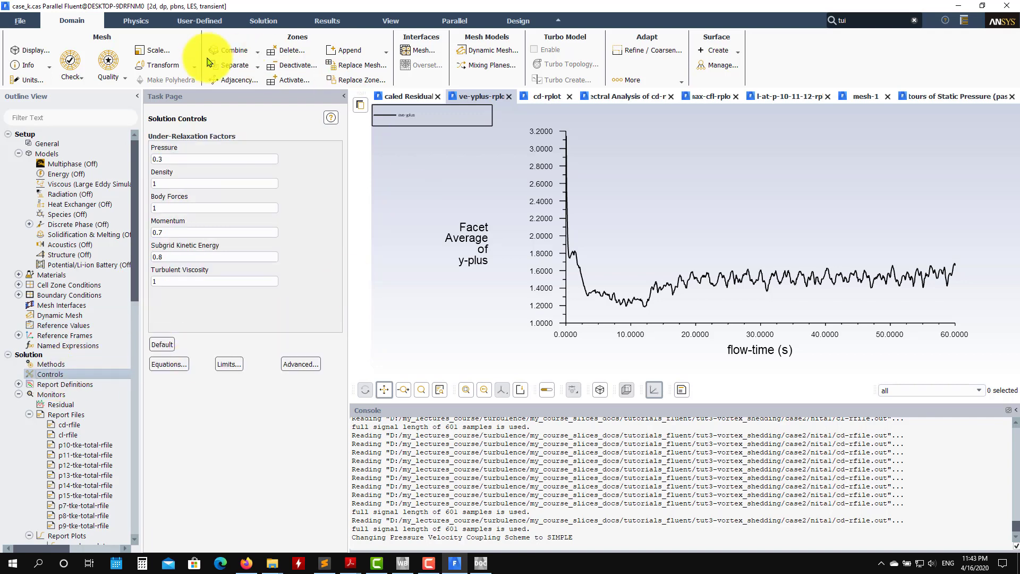